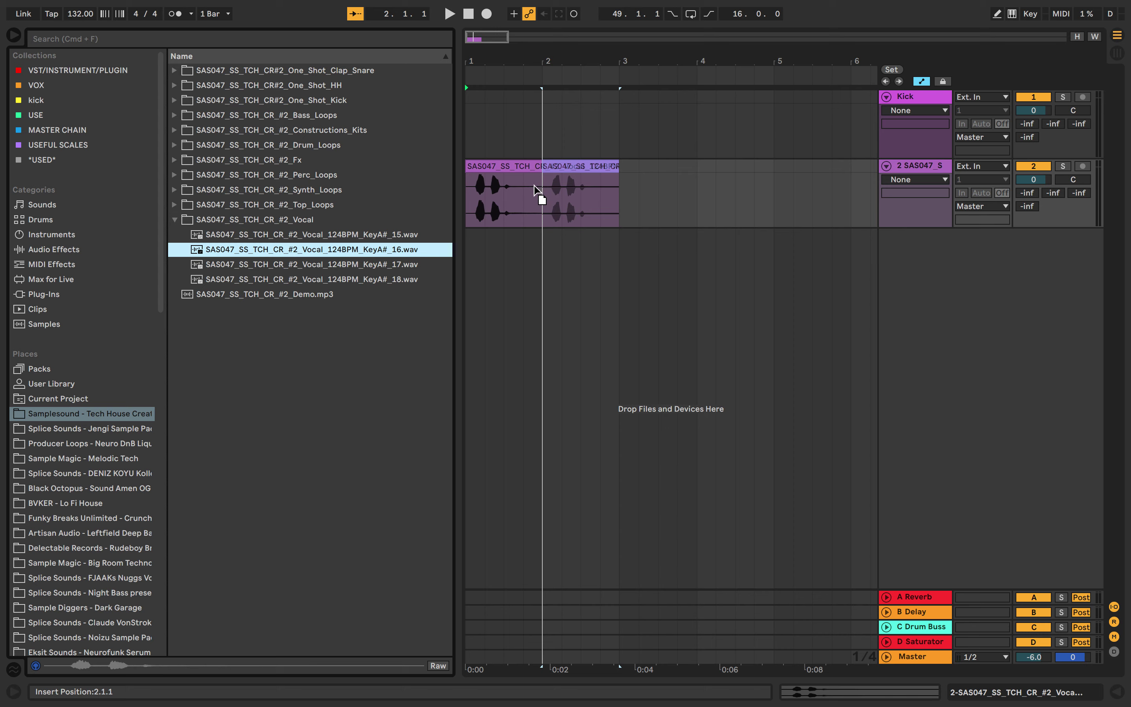
# Place Vocal samples _17 and _18 at bars 3 and 4 of the vocal track and delete the leftover piece at the end.
pyautogui.moveTo(355, 269); pyautogui.dragTo(693, 203)
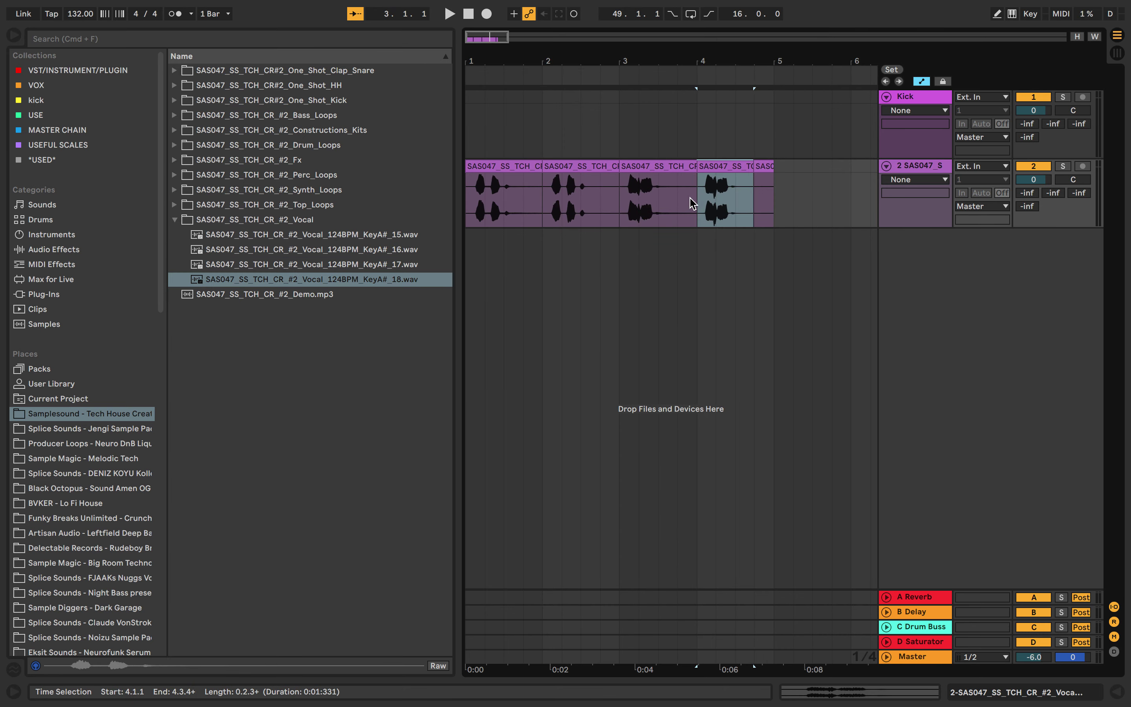
pyautogui.click(765, 161)
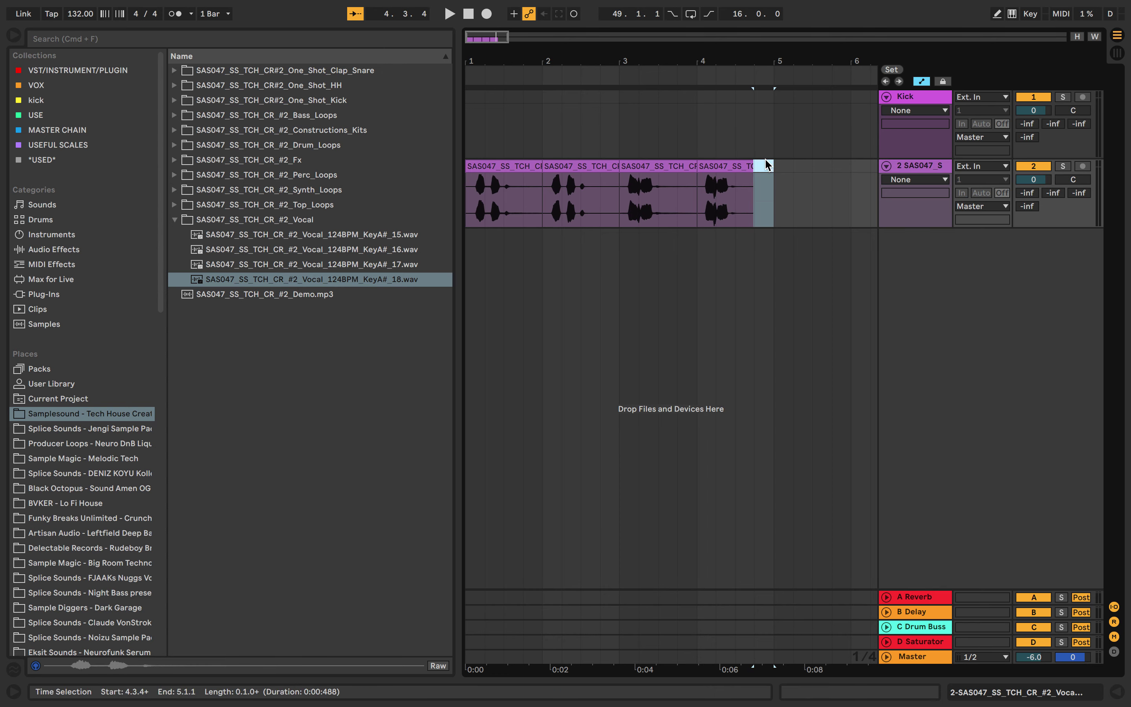
pyautogui.press('Delete')
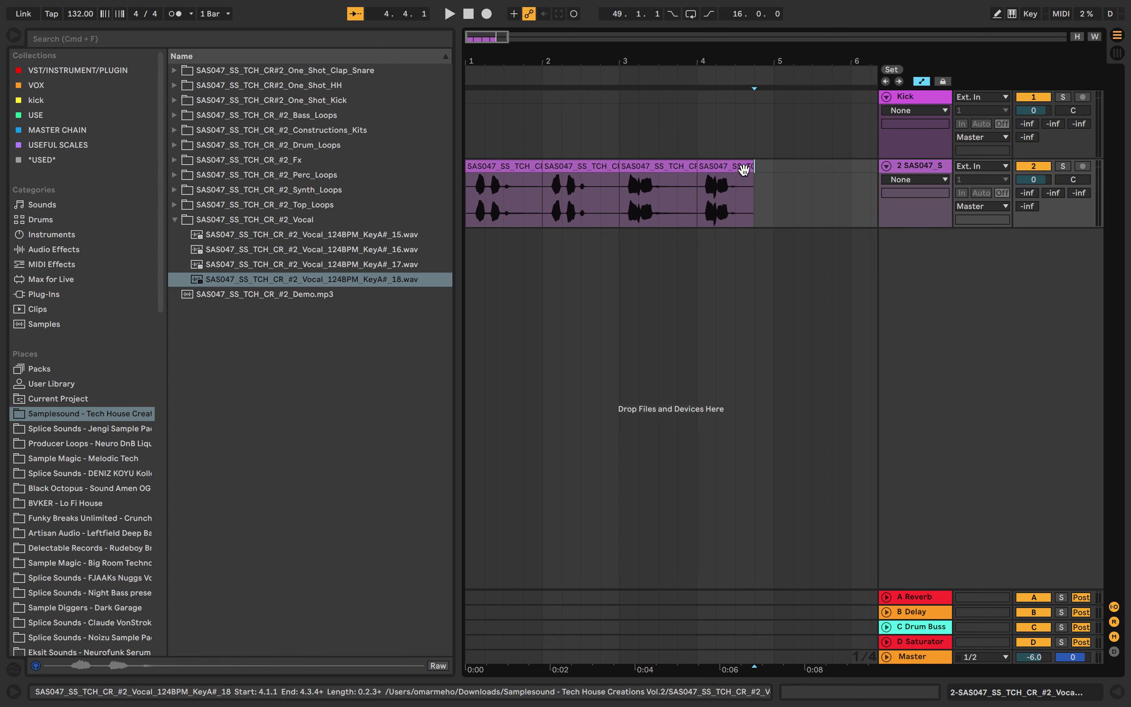
# Play the sequence of four vocal clips from bar 1.
pyautogui.click(744, 167)
pyautogui.press('space')
pyautogui.hscroll(-3, 467, 191)
pyautogui.click(469, 191)
pyautogui.press('space')
pyautogui.press('space')
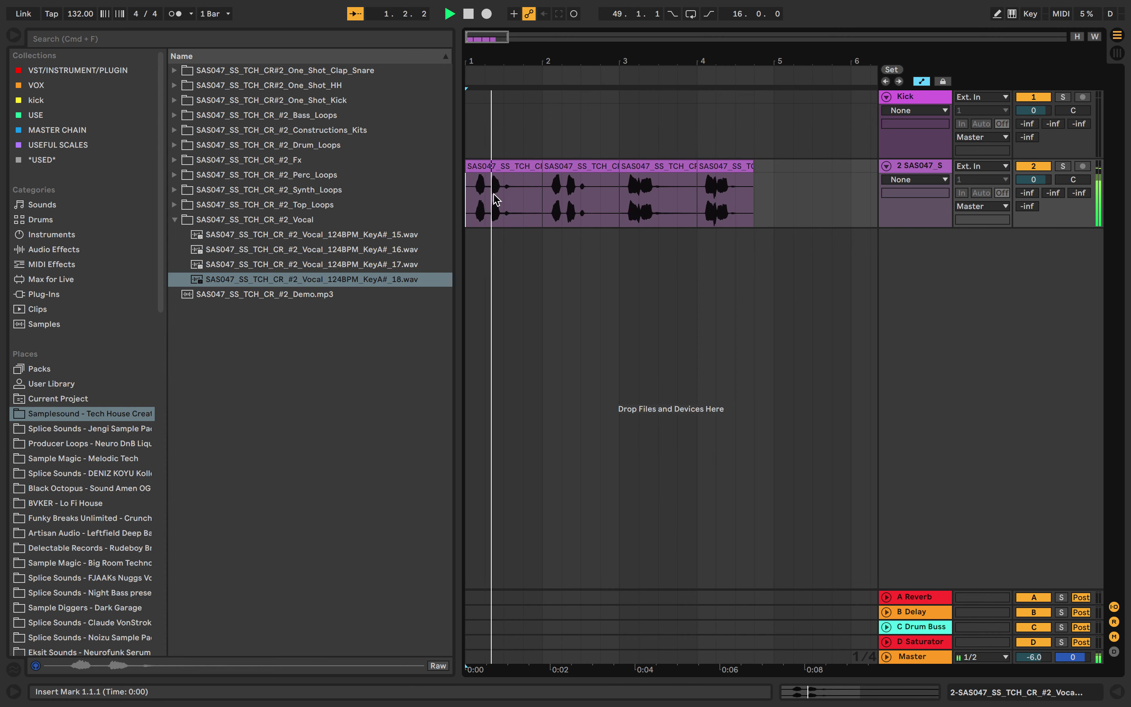
pyautogui.press('-')
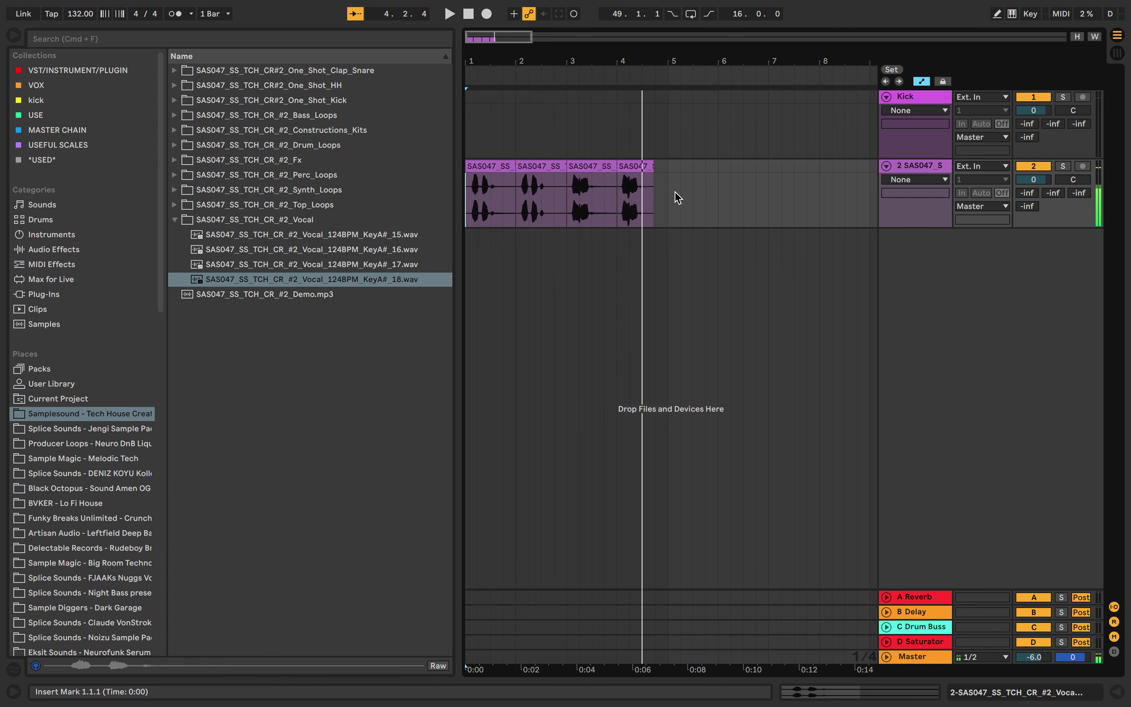
pyautogui.press('space')
# Consolidate the vocal clips across bars 1 to 4 into one clip and set the track's B Delay send to -44.0 dB.
pyautogui.moveTo(669, 193); pyautogui.dragTo(472, 171)
pyautogui.press('super+j')
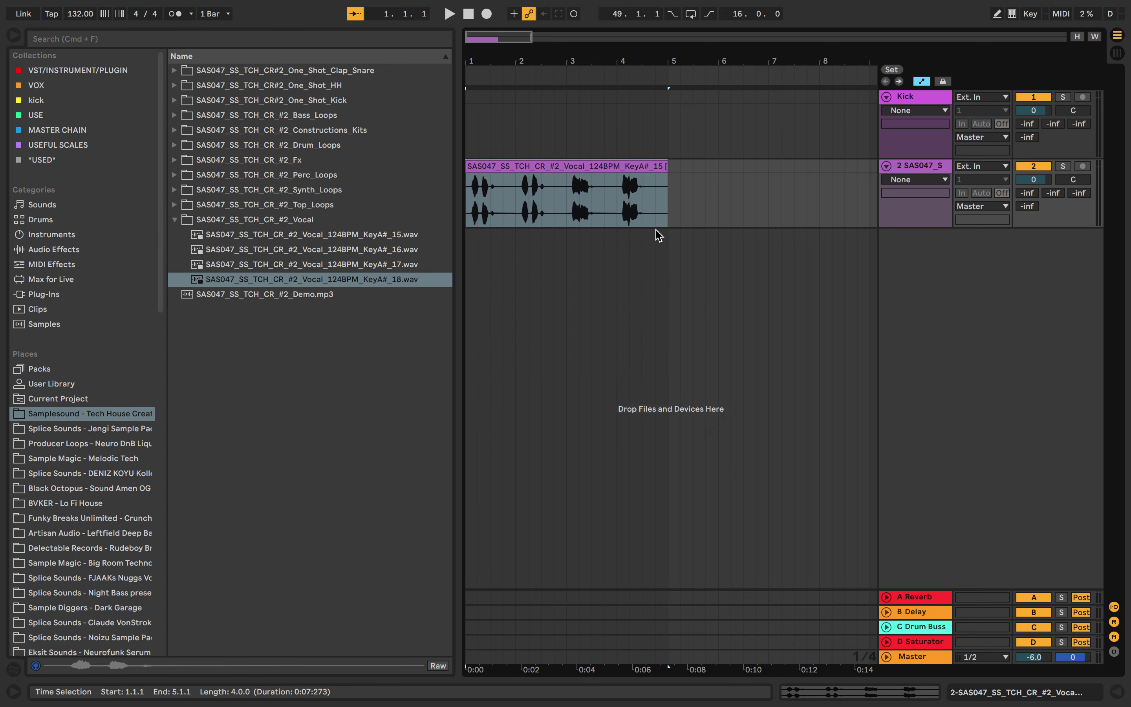
pyautogui.scroll(3, 664, 219)
pyautogui.scroll(-2, 664, 220)
pyautogui.hscroll(-1, 664, 220)
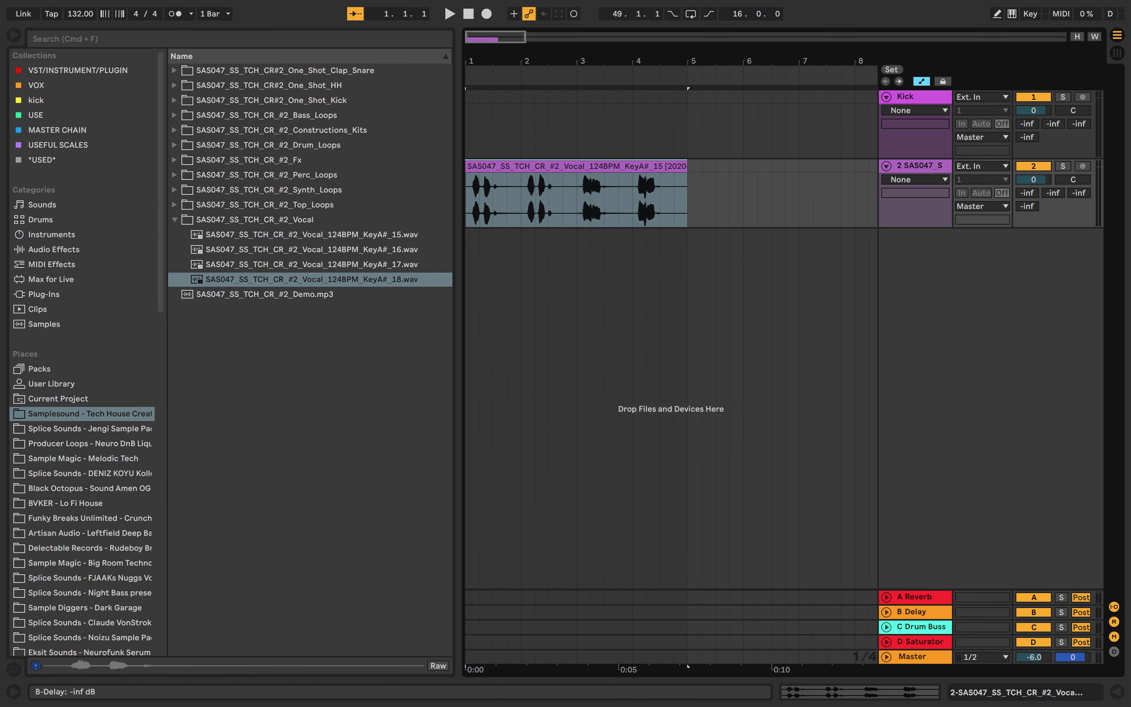
pyautogui.moveTo(1055, 196); pyautogui.dragTo(1054, 190)
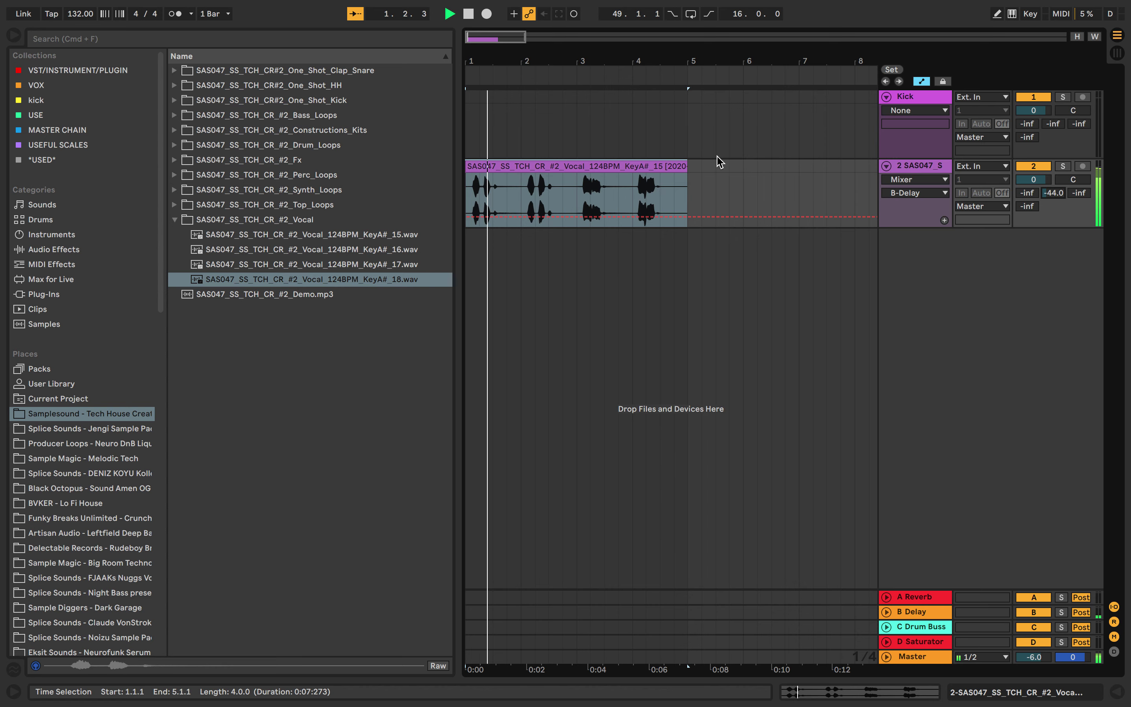
pyautogui.press('space')
# Add Top_Loops_122BPM_KeyG_6.wav from the Top_Loops folder to a new track at bar 1.
pyautogui.click(174, 219)
pyautogui.click(173, 210)
pyautogui.click(194, 222)
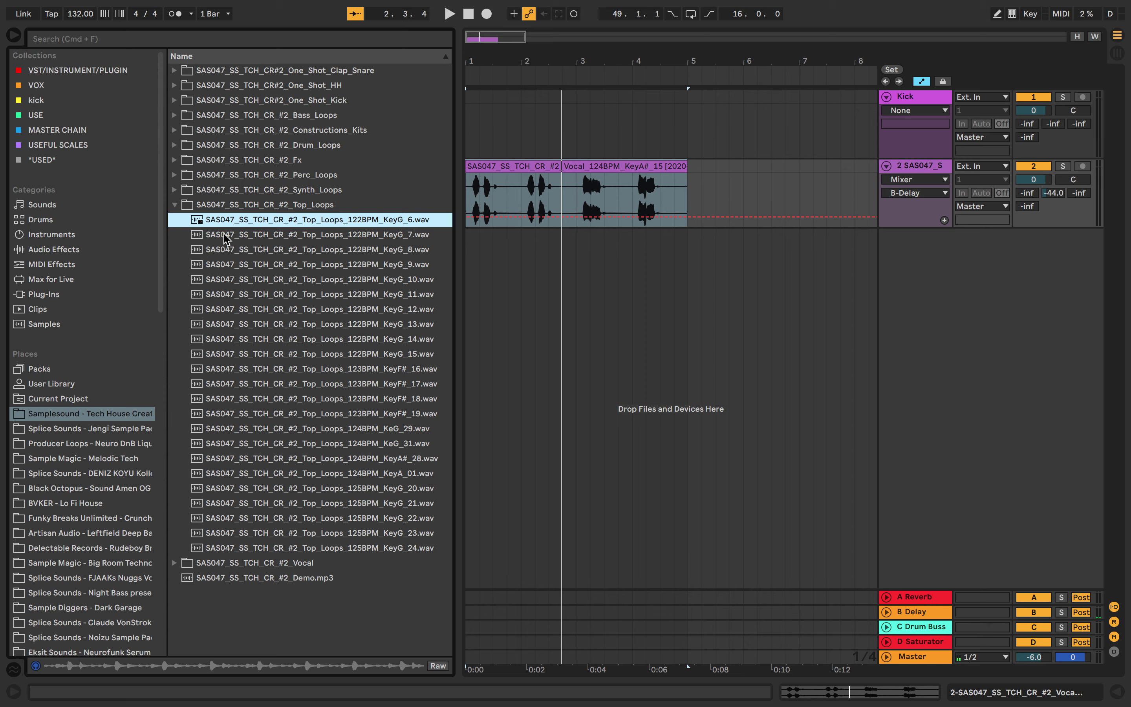
pyautogui.moveTo(227, 223); pyautogui.dragTo(473, 252)
# Loop playback over the four bars with the clips and set the tempo to 127 BPM.
pyautogui.press('space')
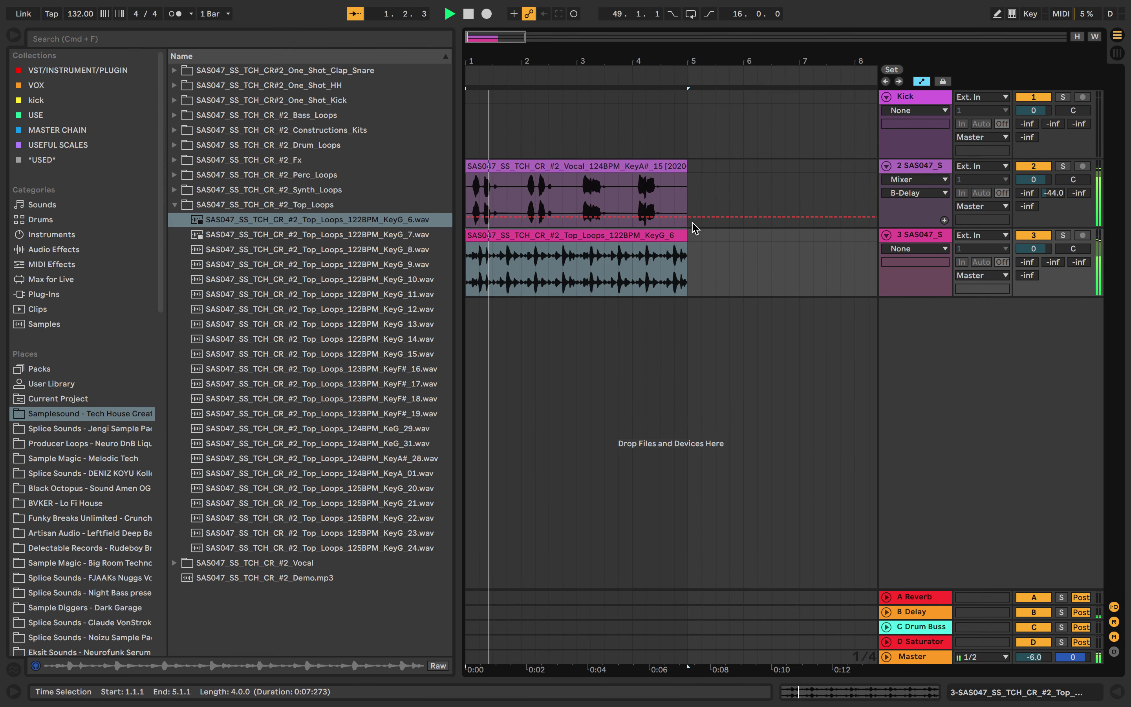
pyautogui.press('super+l')
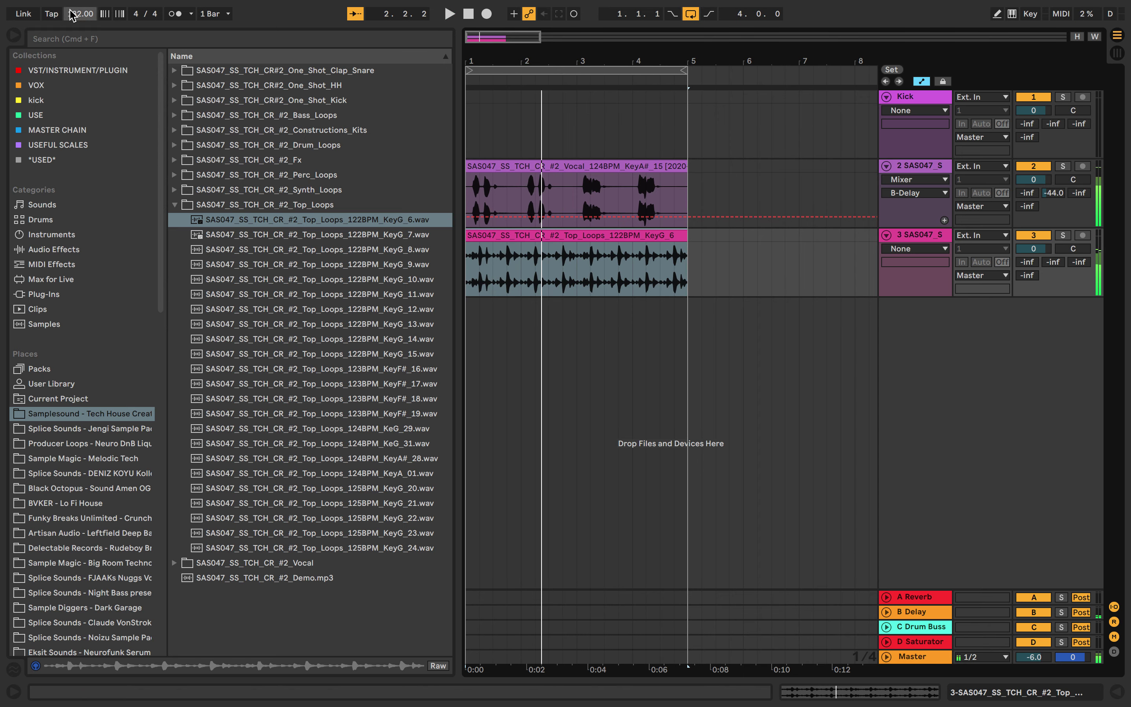
pyautogui.moveTo(71, 15); pyautogui.dragTo(71, 10)
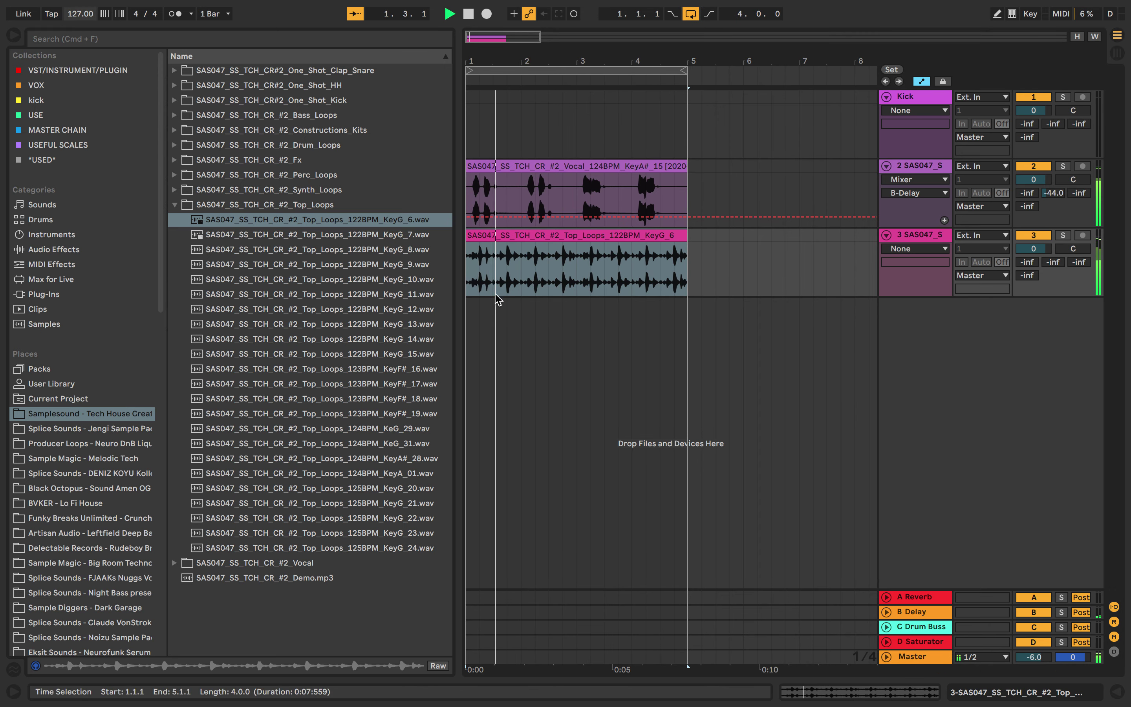
# Add Synth_Loop_123BPM_KeyF#_07.wav from the Synth_Loops folder to a new track at bar 1 and play it with the loop.
pyautogui.click(175, 190)
pyautogui.press('space')
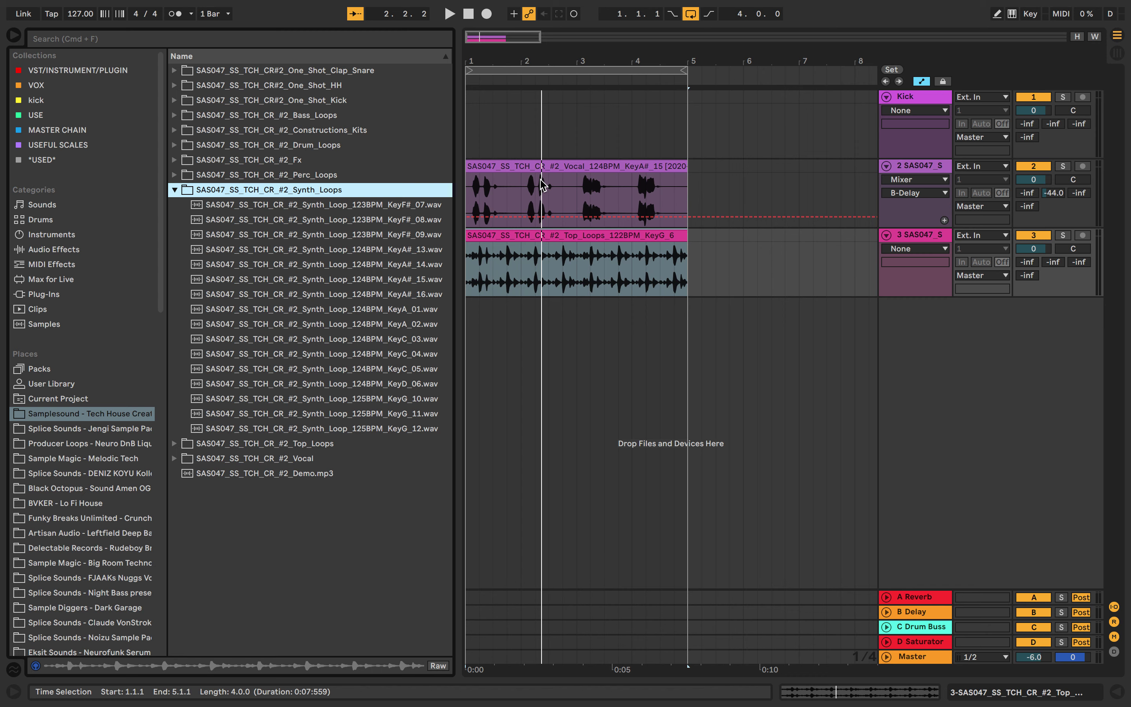
pyautogui.click(383, 205)
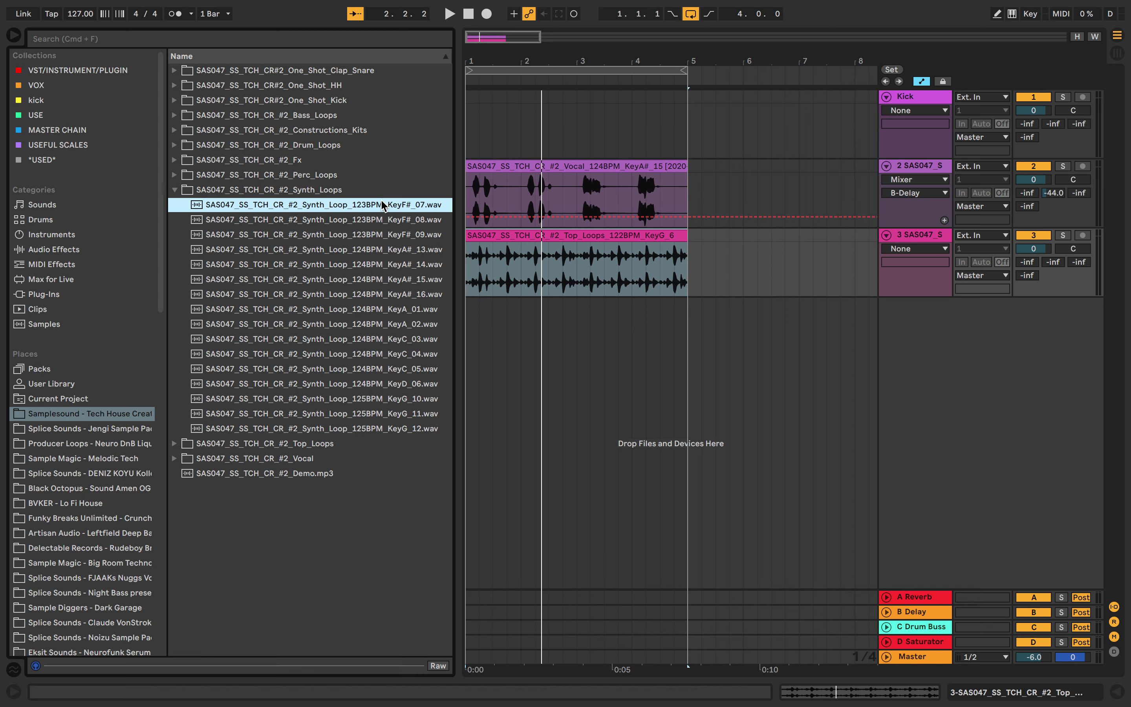
pyautogui.moveTo(369, 204); pyautogui.dragTo(463, 326)
pyautogui.moveTo(381, 206); pyautogui.dragTo(470, 336)
pyautogui.press('space')
pyautogui.press('-')
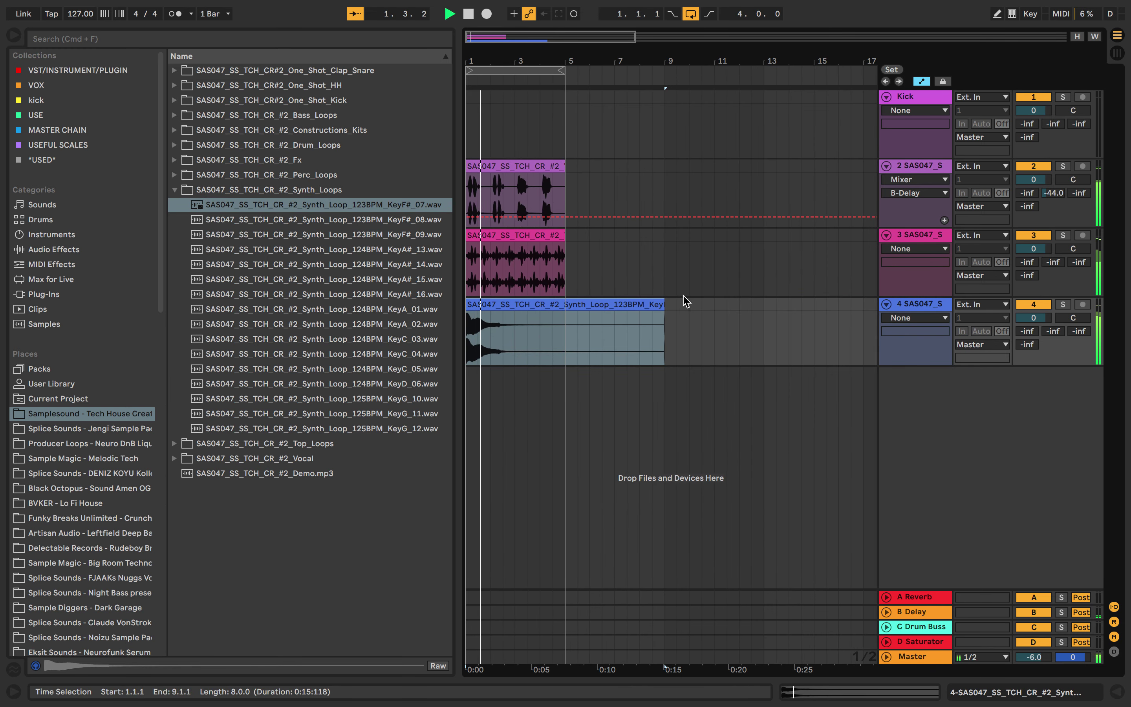
# Trim the synth clip to end at bar 5, add the same sample at bar 3 and trim that copy to end at bar 5.
pyautogui.moveTo(666, 309); pyautogui.dragTo(568, 309)
pyautogui.moveTo(374, 213); pyautogui.dragTo(519, 318)
pyautogui.moveTo(708, 310); pyautogui.dragTo(565, 308)
# Transpose the second synth clip to -10 st while listening to the loop.
pyautogui.click(555, 309)
pyautogui.doubleClick(556, 307)
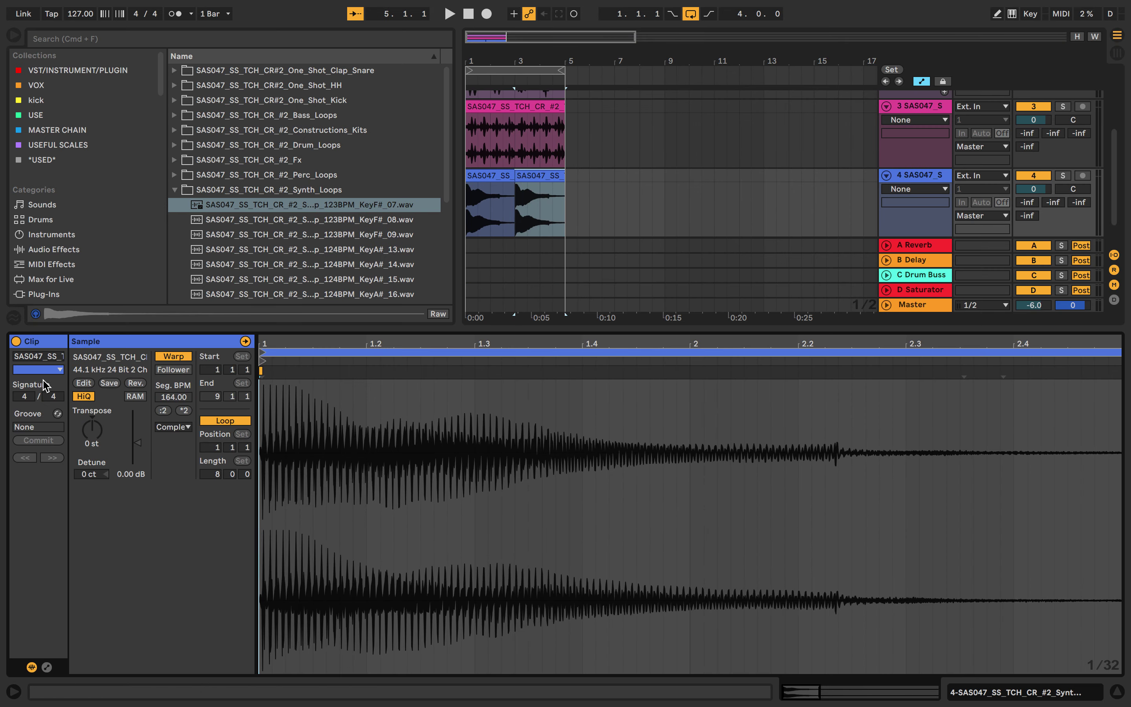
pyautogui.press('space')
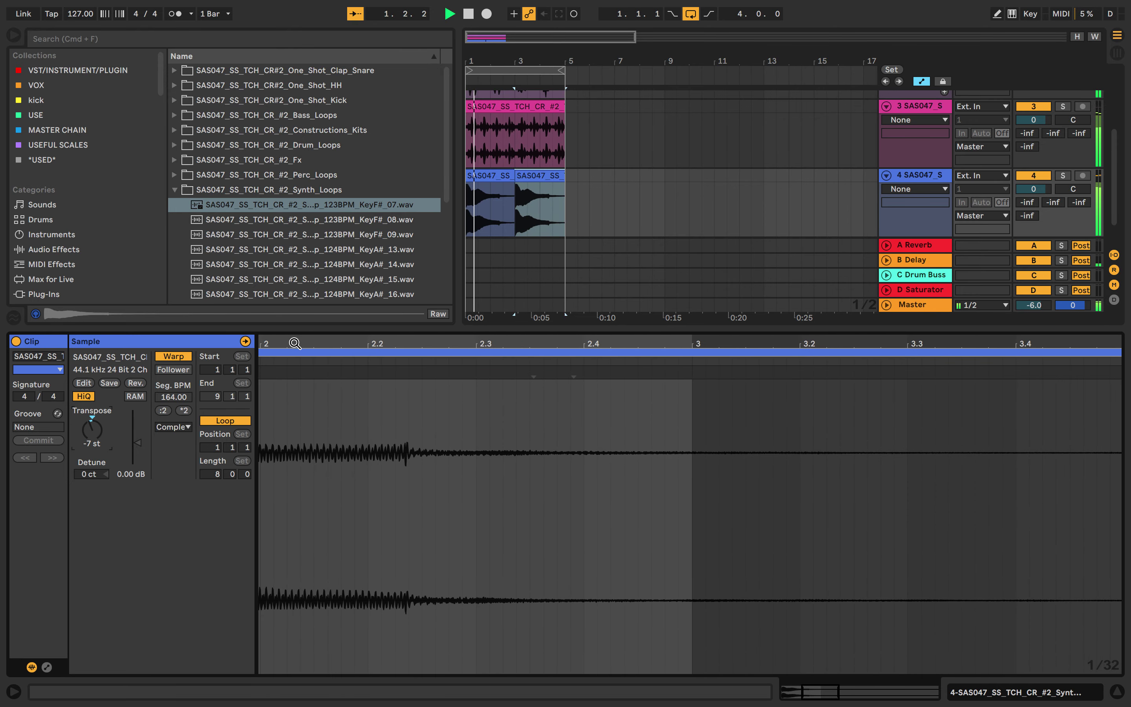
pyautogui.press('XF86AudioRaiseVolume')
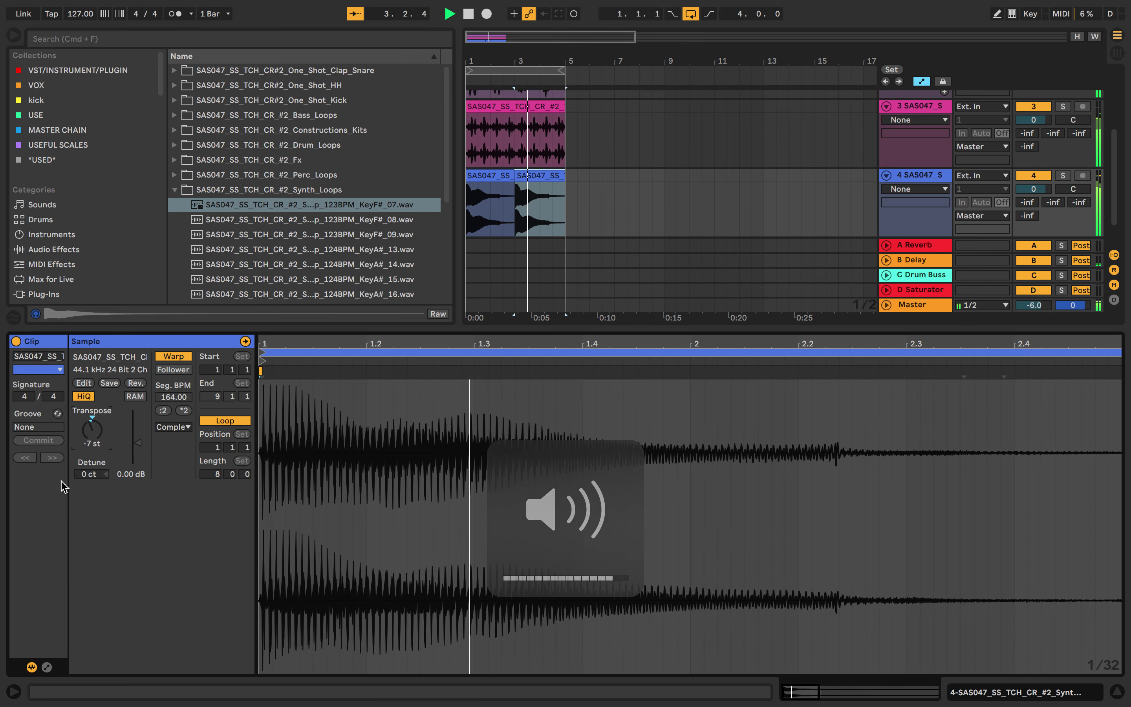
pyautogui.moveTo(94, 433); pyautogui.dragTo(94, 442)
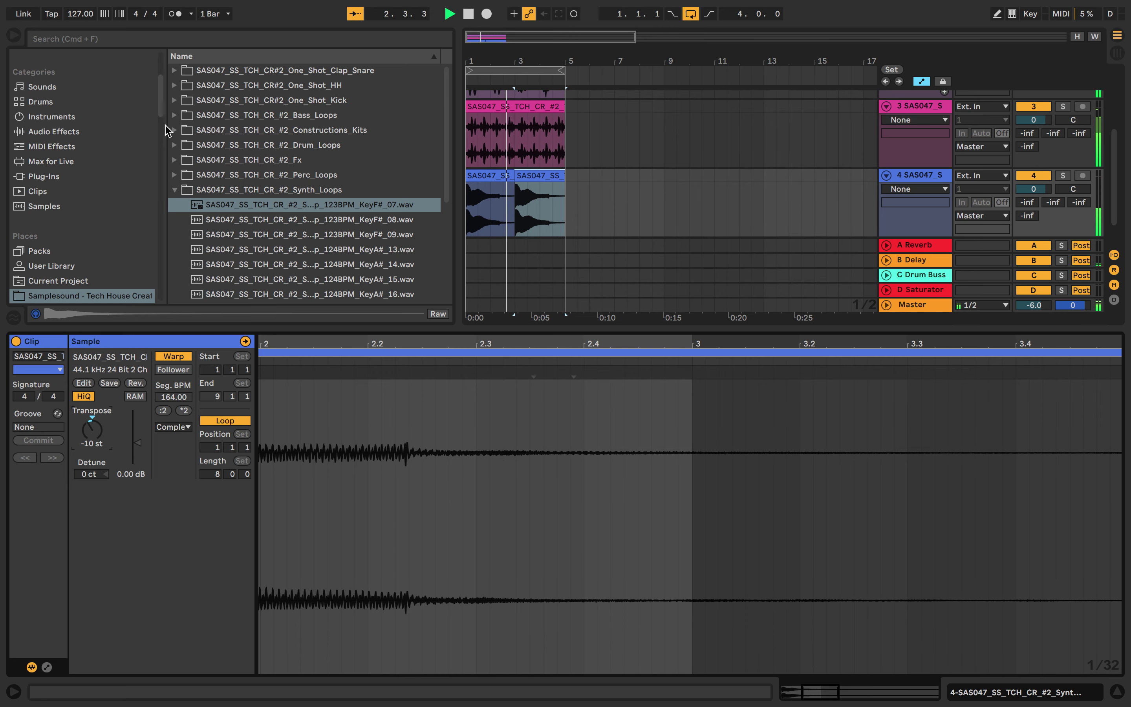
# Draw a transposition envelope on the second synth clip that falls from +10 st at its start to 0 st.
pyautogui.click(175, 189)
pyautogui.press('space')
pyautogui.click(543, 173)
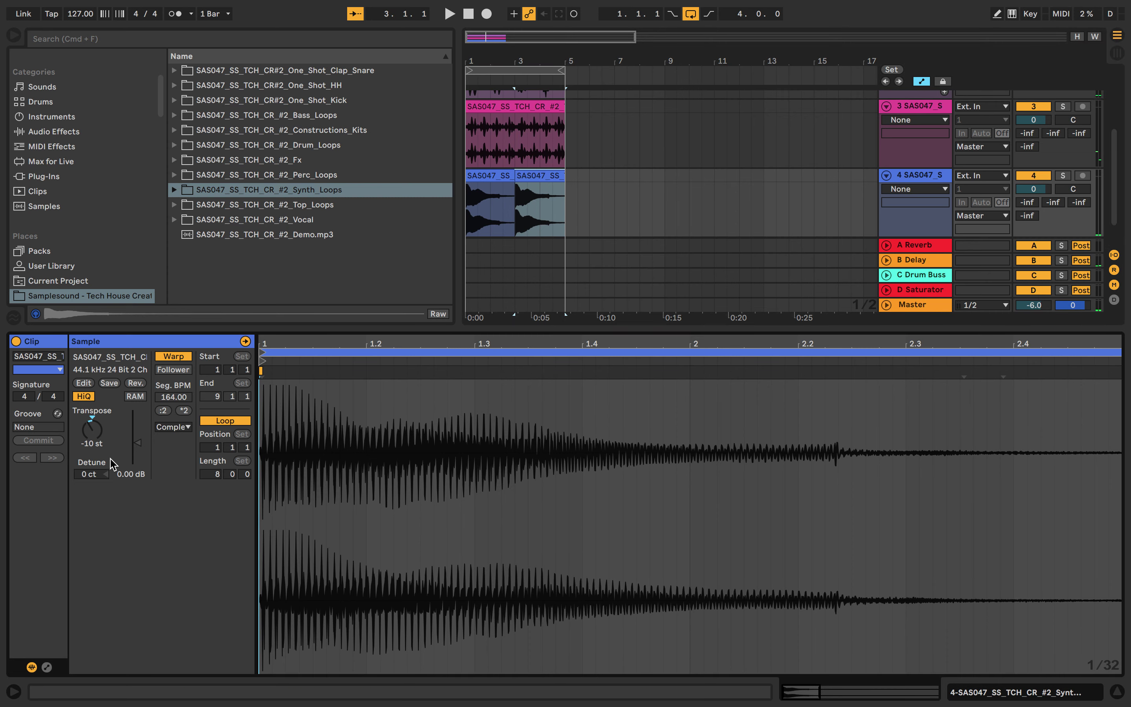
pyautogui.click(48, 666)
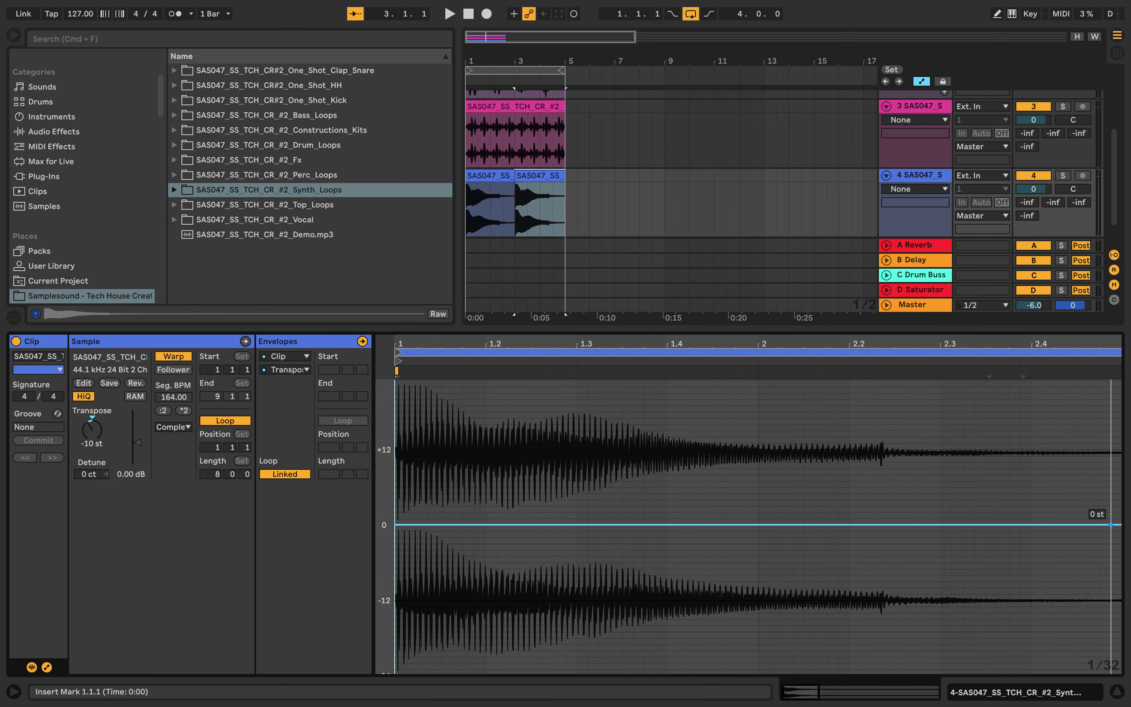
pyautogui.moveTo(396, 525); pyautogui.dragTo(396, 462)
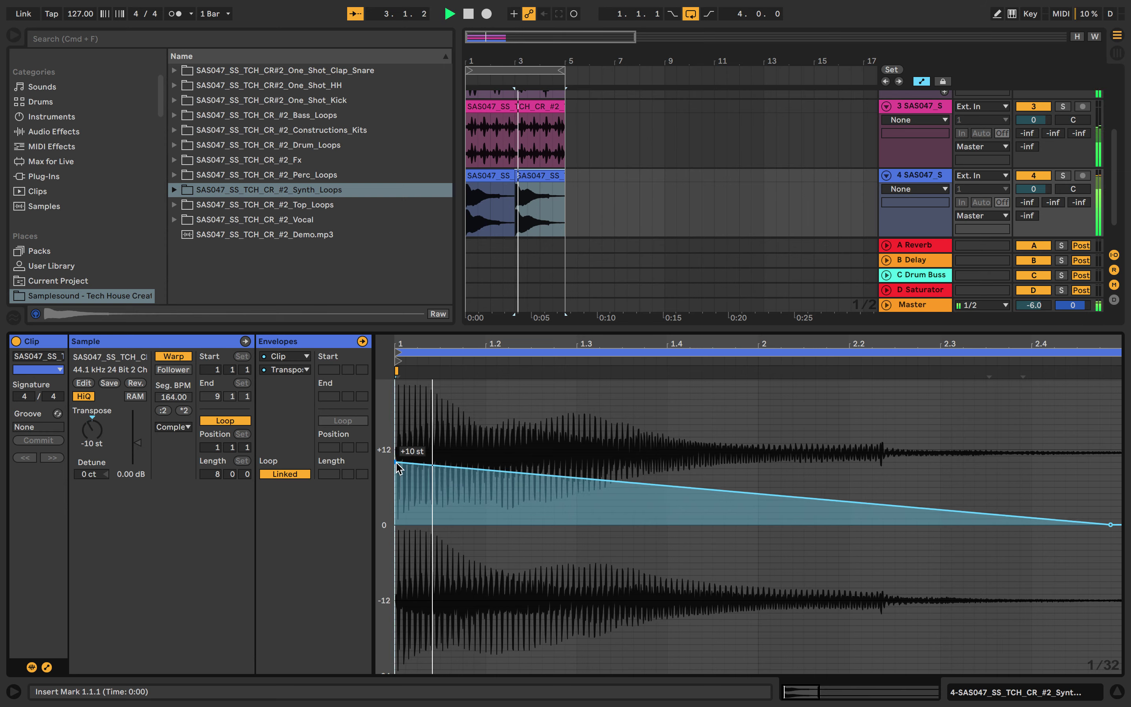
pyautogui.doubleClick(556, 328)
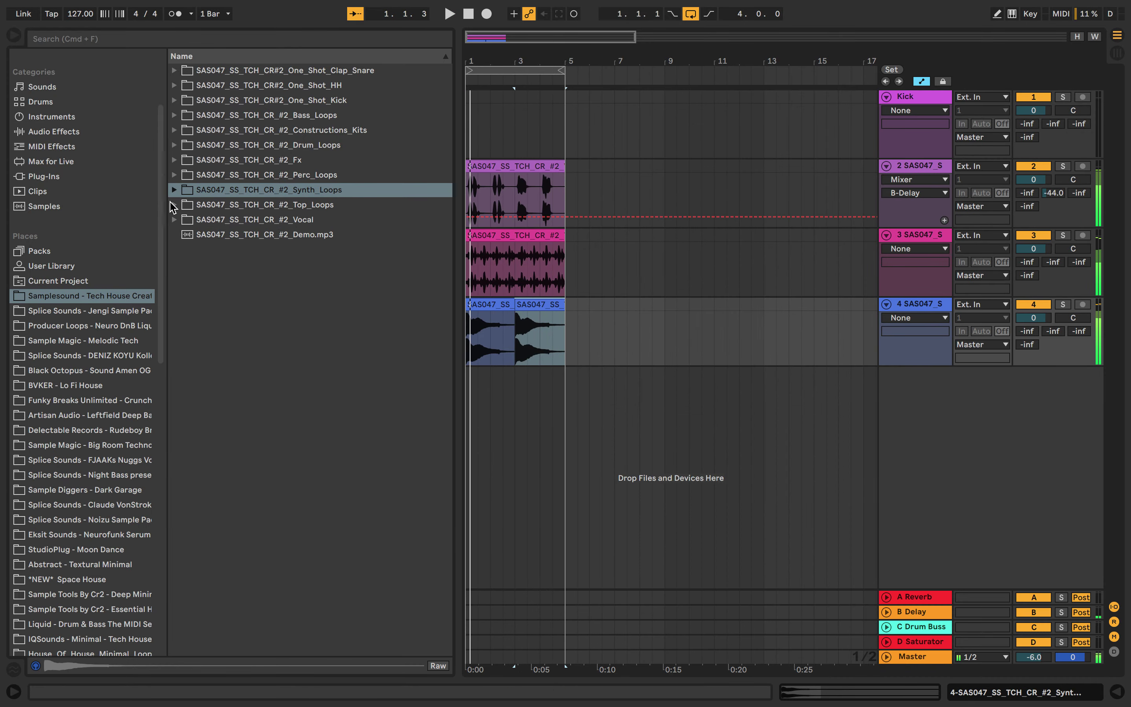
# Look through the Top_Loops and Drum_Loops folders and preview the first two samples in the One_Shot_Kick folder.
pyautogui.click(173, 206)
pyautogui.click(208, 221)
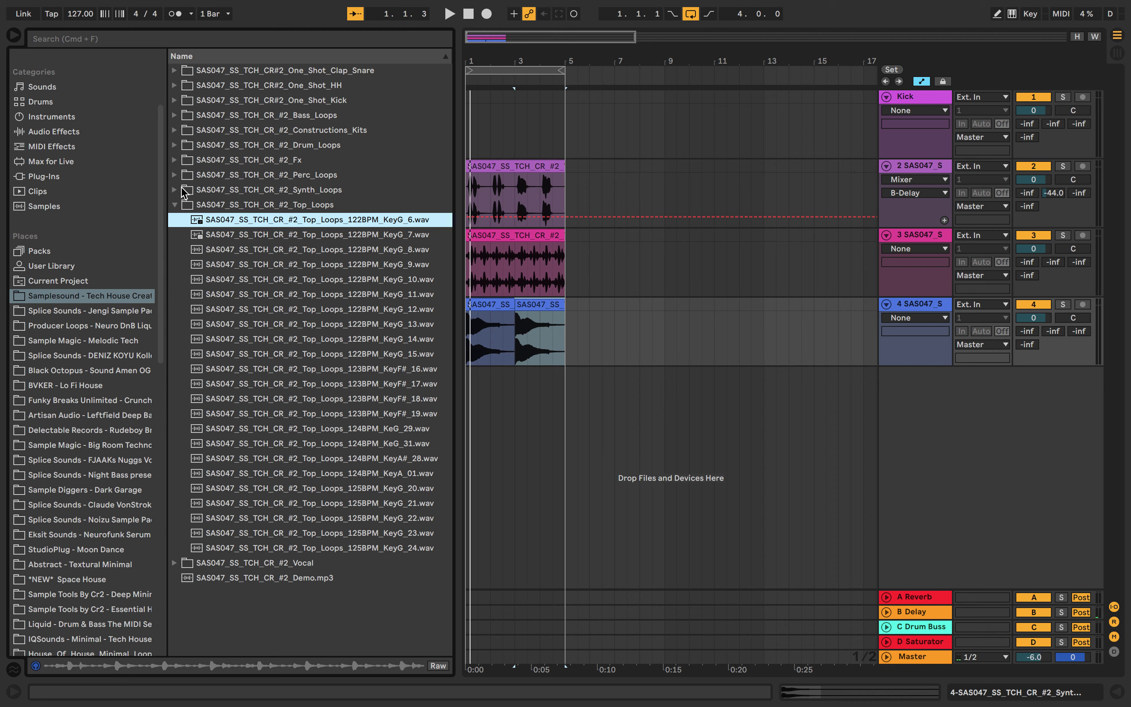
pyautogui.click(174, 145)
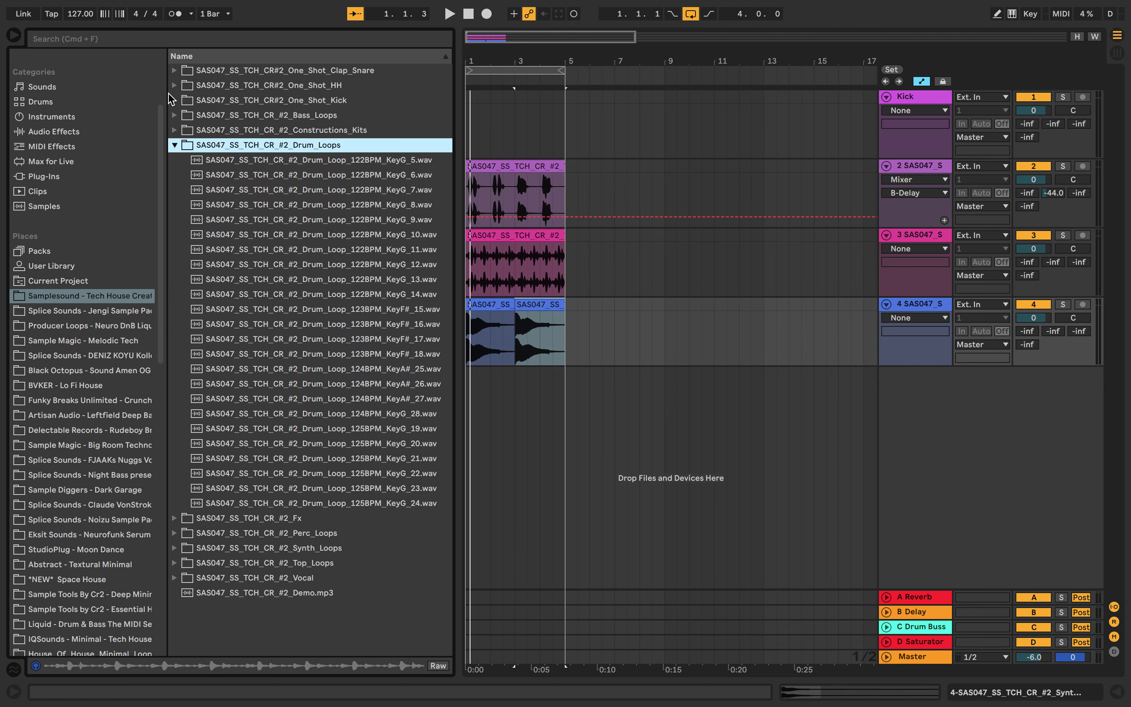
pyautogui.click(172, 100)
pyautogui.click(198, 119)
pyautogui.click(202, 127)
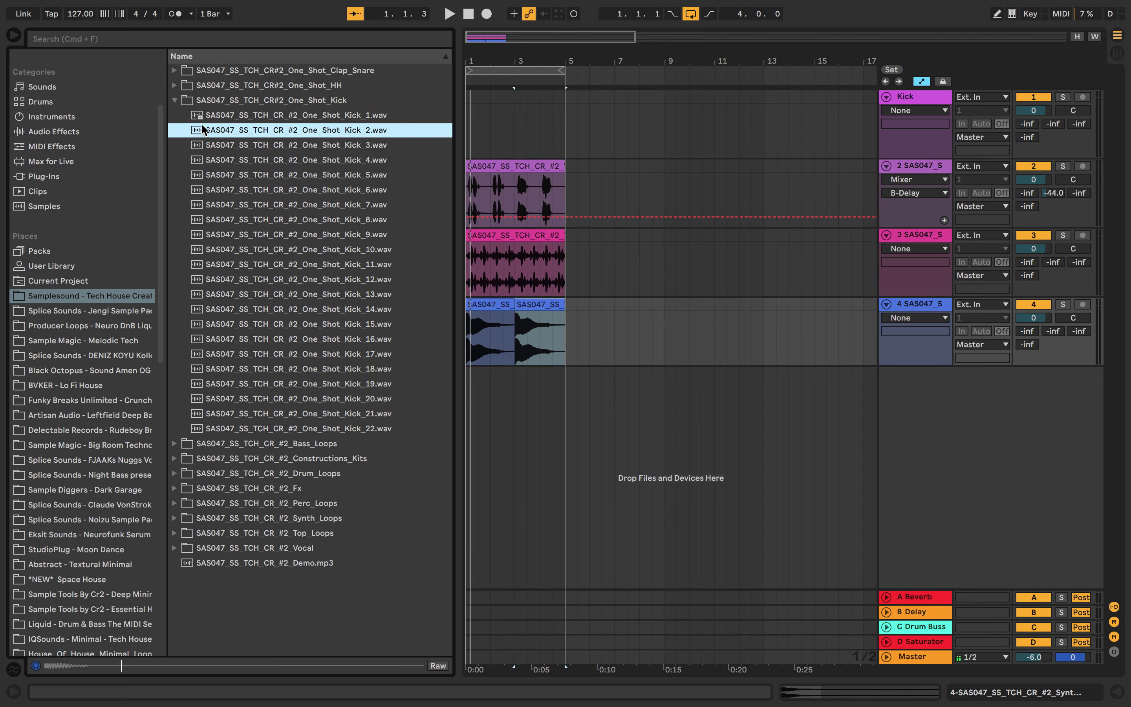
pyautogui.click(211, 122)
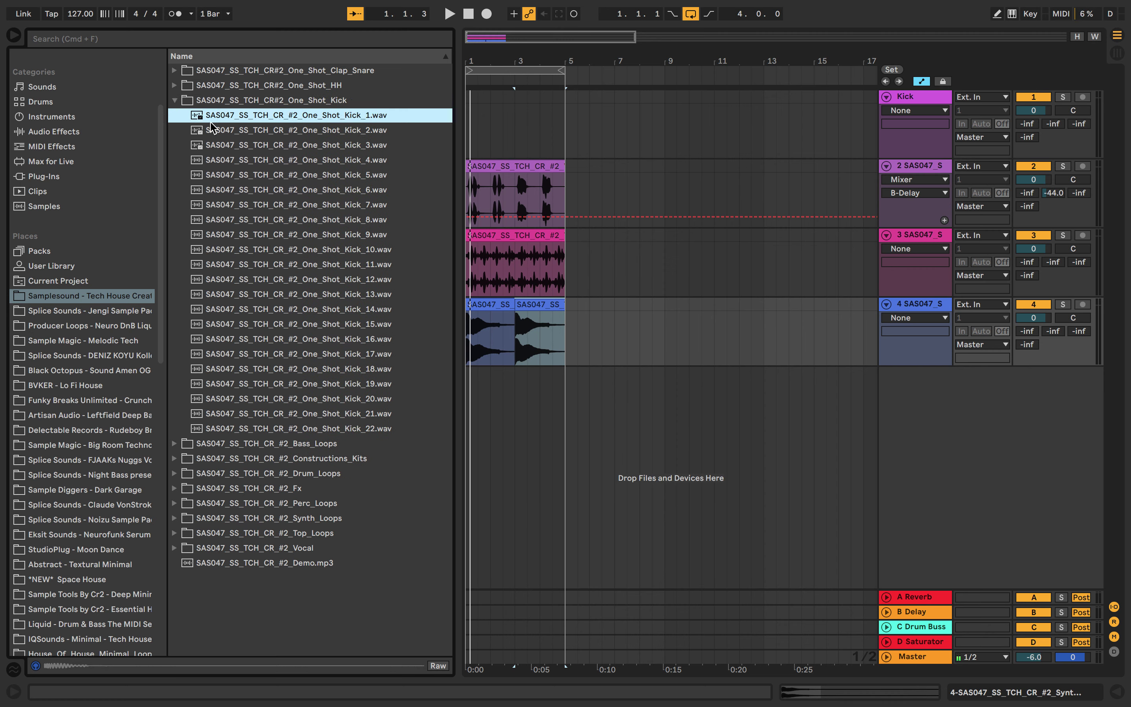
# Add One_Shot_Kick_1.wav to a new track at bar 1 and trim it to about one beat.
pyautogui.moveTo(204, 123); pyautogui.dragTo(470, 384)
pyautogui.scroll(10, 470, 385)
pyautogui.moveTo(728, 371); pyautogui.dragTo(537, 371)
pyautogui.press('super+d')
pyautogui.press('super+d')
pyautogui.press('super+d')
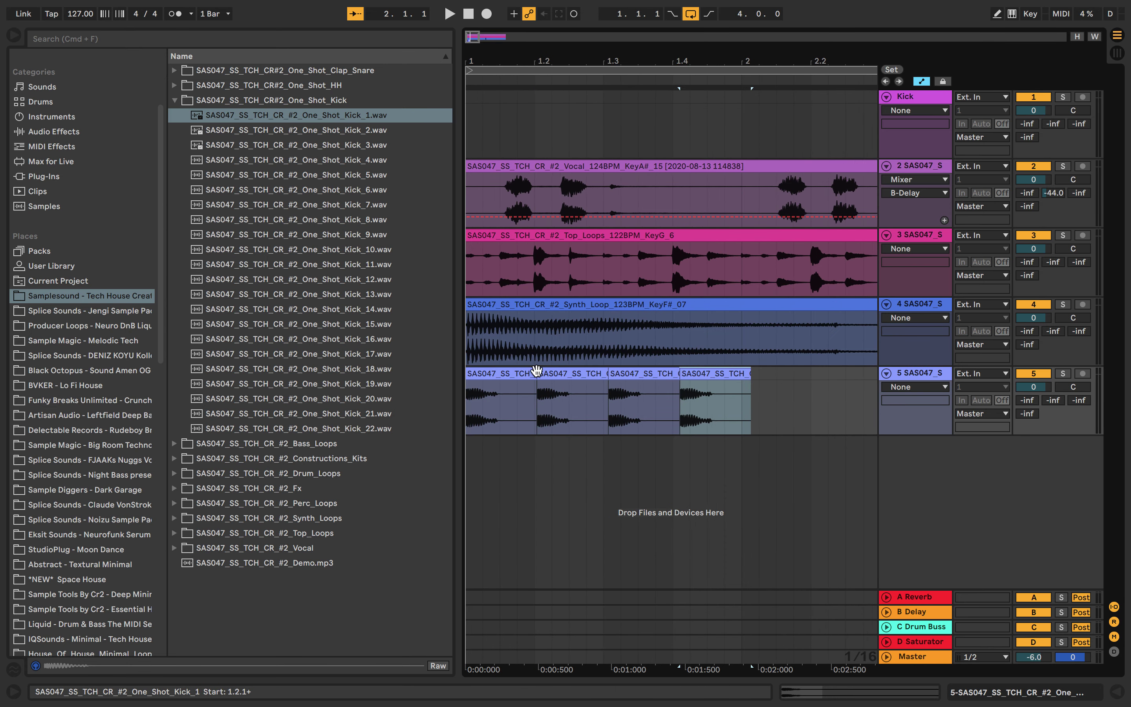
pyautogui.press('super+z')
pyautogui.press('super+z')
pyautogui.scroll(5, 536, 371)
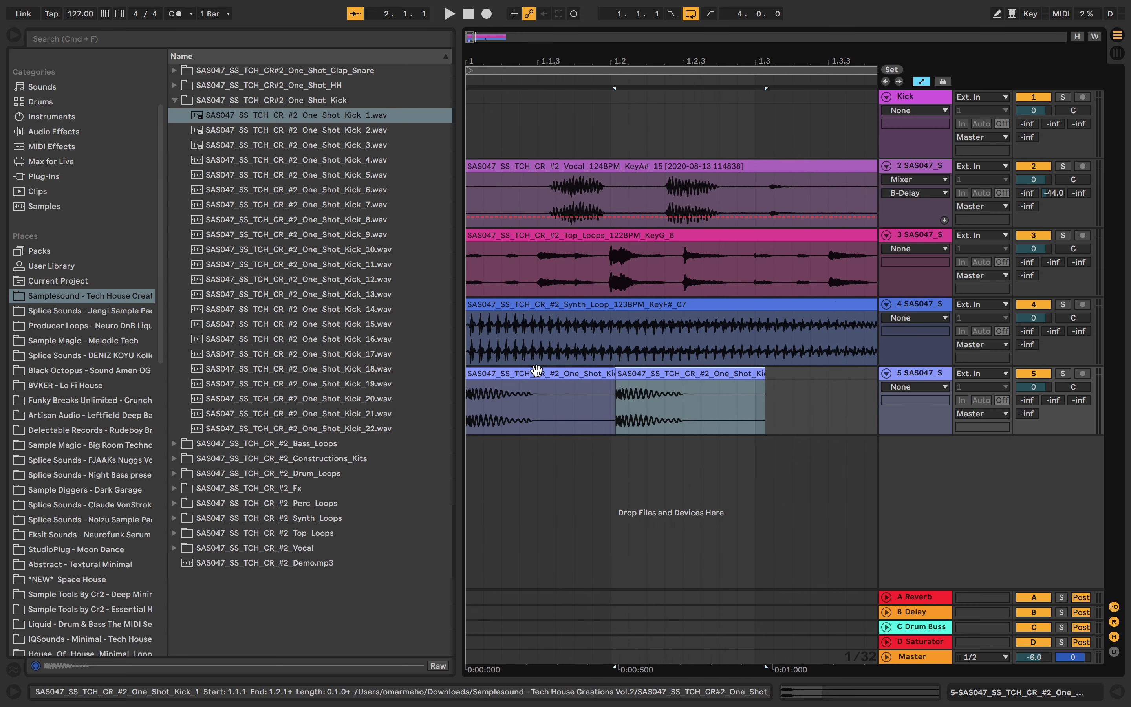
pyautogui.press('super+z')
# Duplicate the one-beat kick clip on every beat until it fills bars 1 to 4.
pyautogui.press('super+d')
pyautogui.press('super+d')
pyautogui.press('super+d')
pyautogui.scroll(-5, 607, 374)
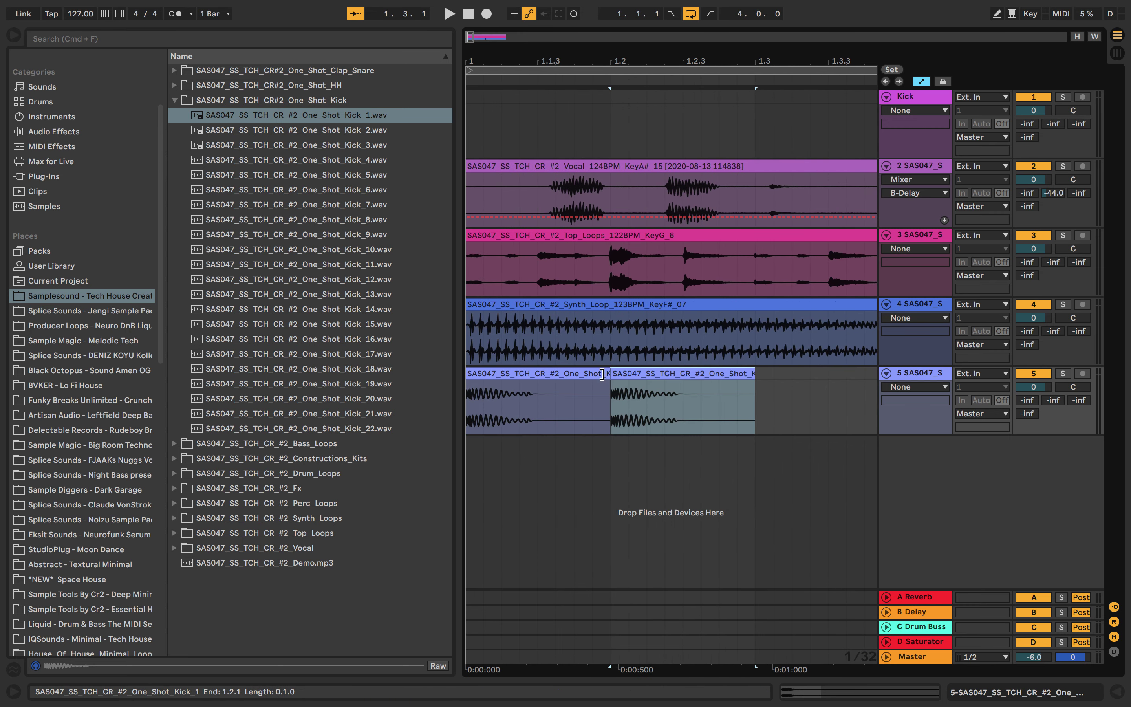
pyautogui.press('super+d')
pyautogui.press('super+d')
pyautogui.press('super+d')
pyautogui.press('super+d')
pyautogui.press('super+d')
pyautogui.press('super+d')
pyautogui.press('super+d')
pyautogui.press('super+d')
pyautogui.press('super+d')
pyautogui.press('super+d')
pyautogui.press('super+d')
pyautogui.press('super+d')
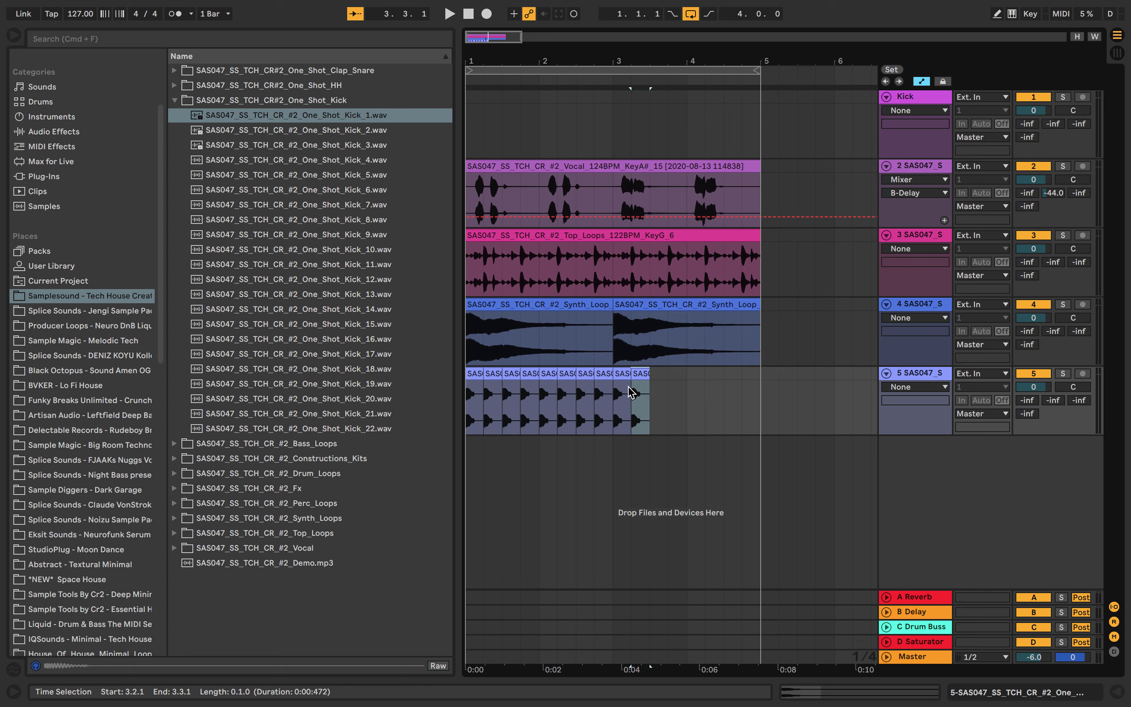
# Audition the kick track soloed and with the other tracks, and set its volume to -2.0 dB.
pyautogui.click(1064, 374)
pyautogui.press('space')
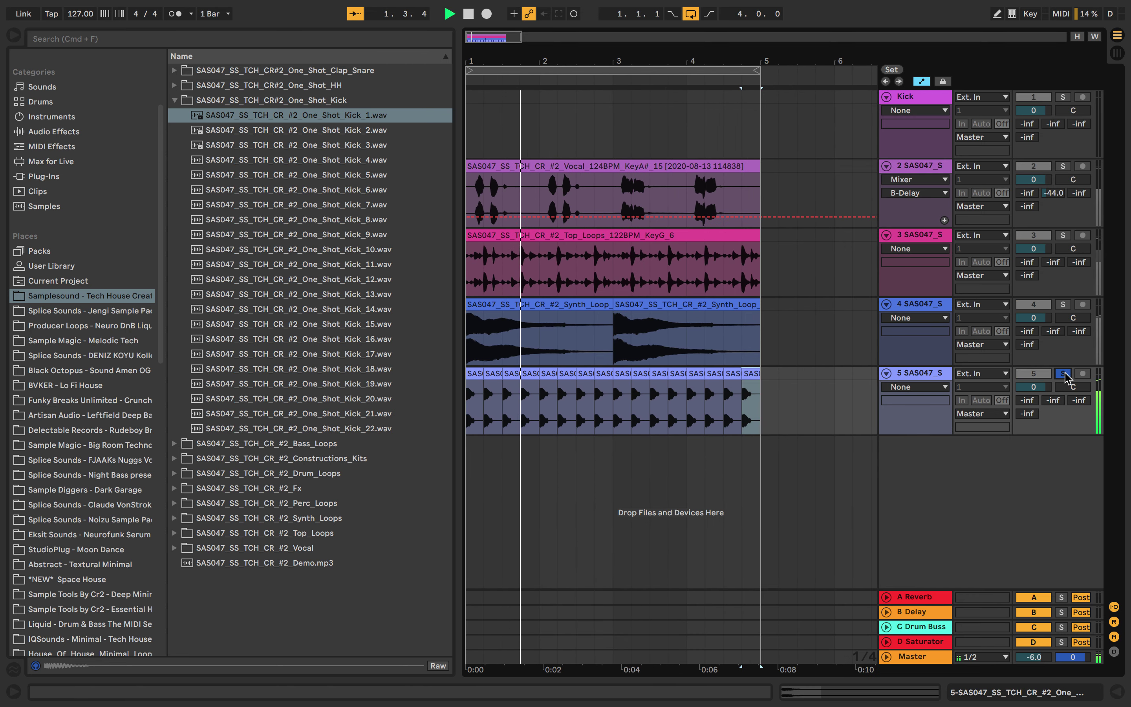
pyautogui.click(1064, 373)
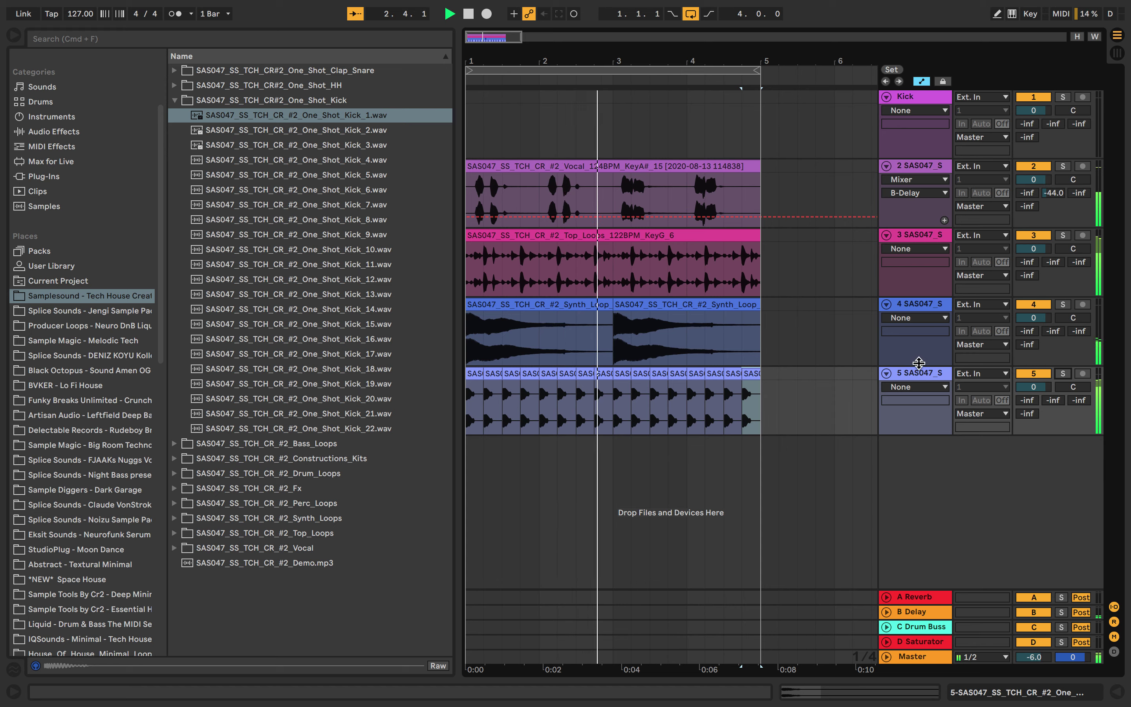
pyautogui.moveTo(1033, 386); pyautogui.dragTo(1033, 393)
pyautogui.press('space')
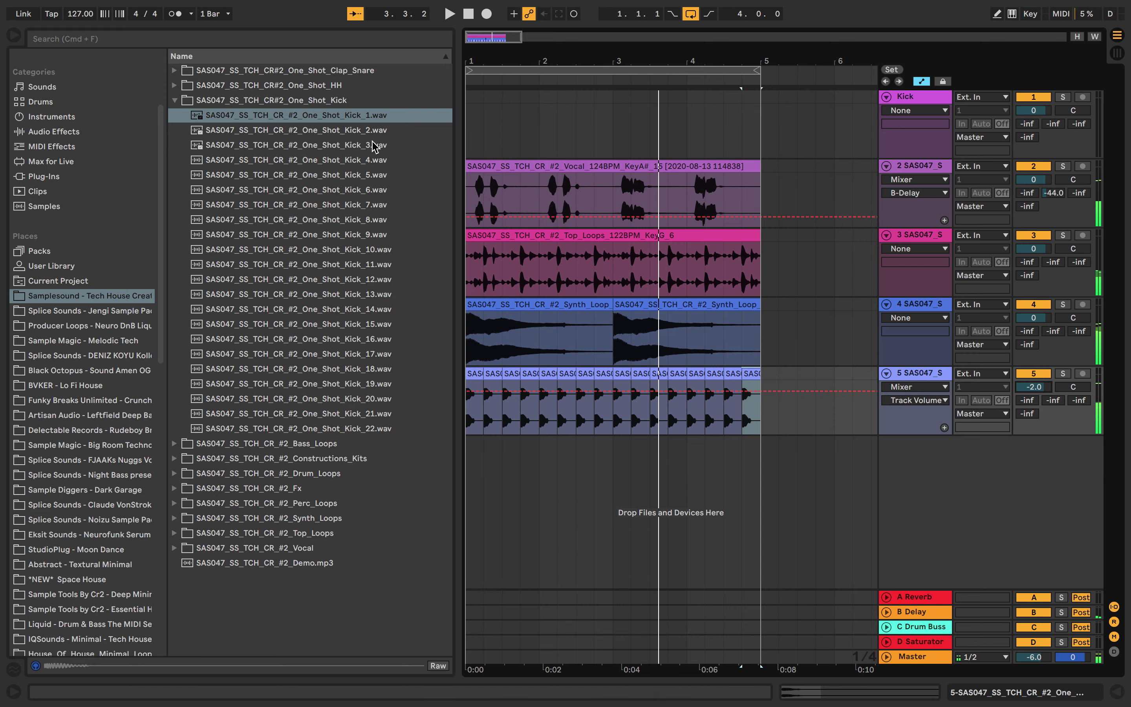
# Preview One_Shot_Kick_2.wav and add it to a new track at bar 1.
pyautogui.click(367, 130)
pyautogui.moveTo(428, 133); pyautogui.dragTo(482, 449)
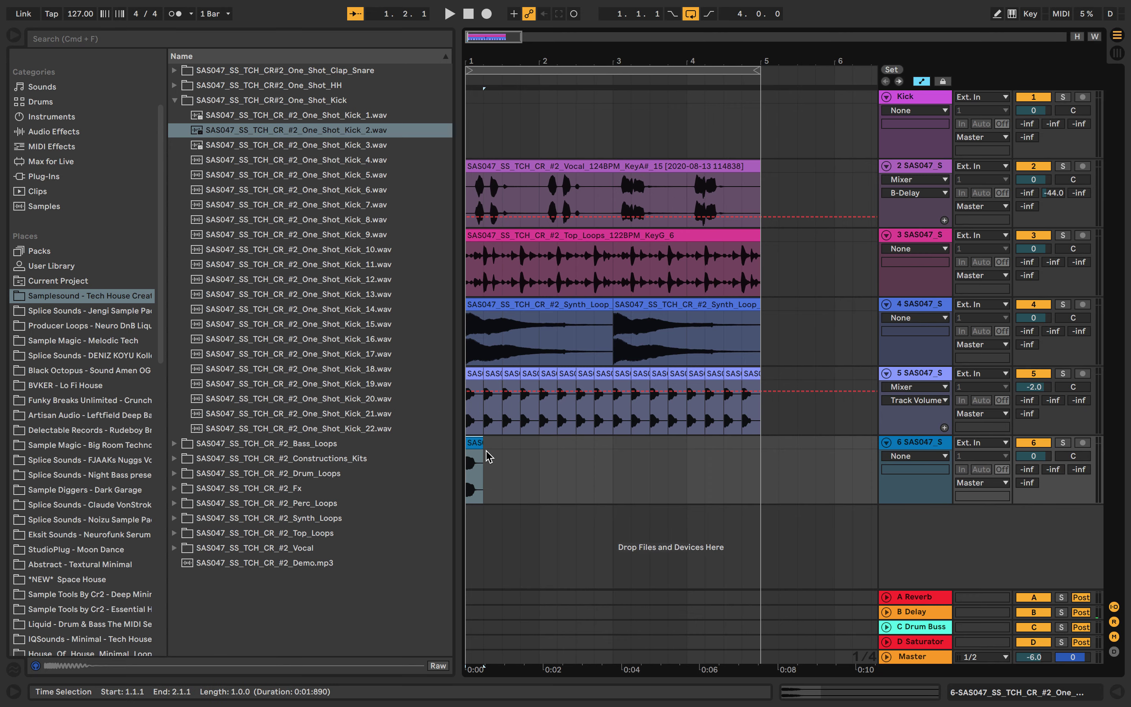
# Duplicate the one-beat One_Shot_Kick_2 clip on every beat until it fills bars 1 to 4.
pyautogui.scroll(5, 485, 450)
pyautogui.press('super+d')
pyautogui.press('super+d')
pyautogui.press('super+d')
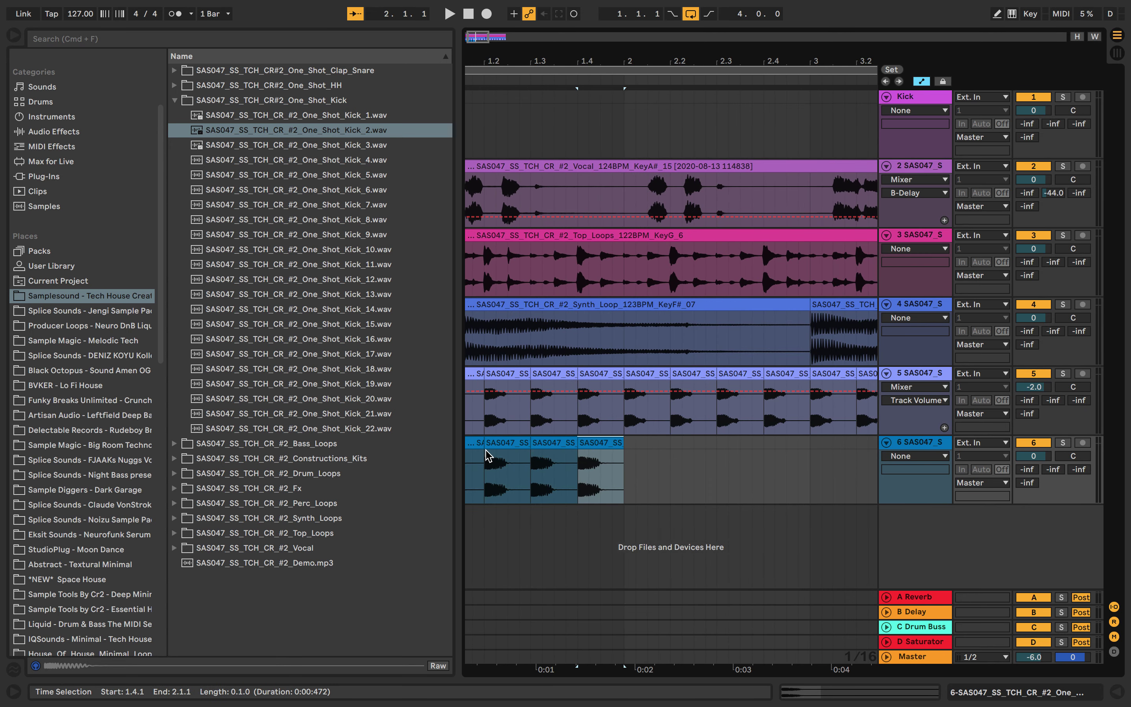
pyautogui.press('super+d')
pyautogui.press('super+d')
pyautogui.press('super+d')
pyautogui.press('super+d')
pyautogui.press('super+d')
pyautogui.scroll(-4, 489, 453)
pyautogui.press('super+d')
pyautogui.press('super+d')
pyautogui.press('super+d')
pyautogui.press('super+d')
pyautogui.press('super+d')
pyautogui.press('super+d')
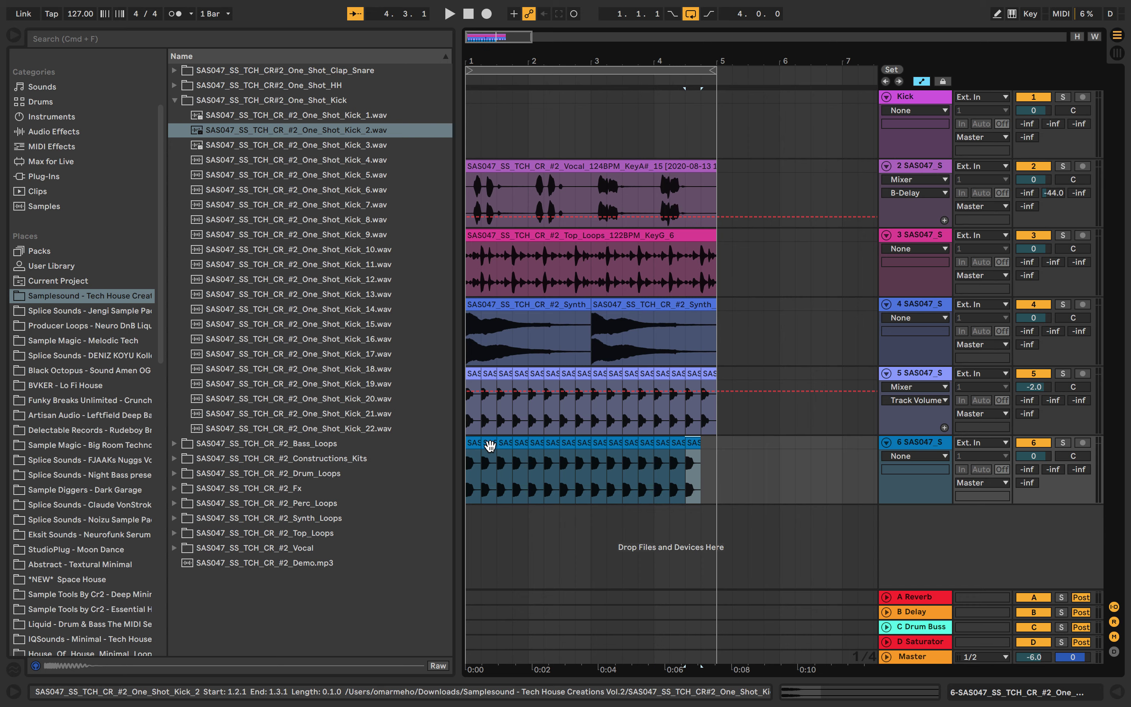
# Play the loop and lower the One_Shot_Kick_1 track's volume to -4.3 dB.
pyautogui.press('space')
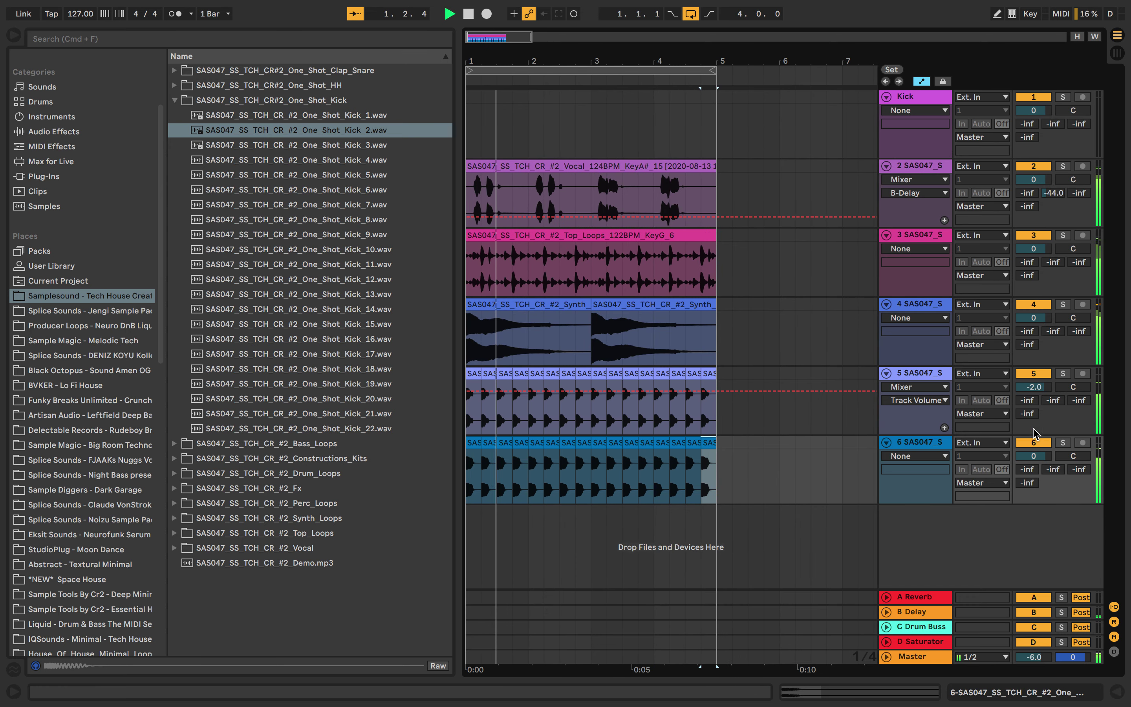
pyautogui.moveTo(1033, 387); pyautogui.dragTo(1035, 403)
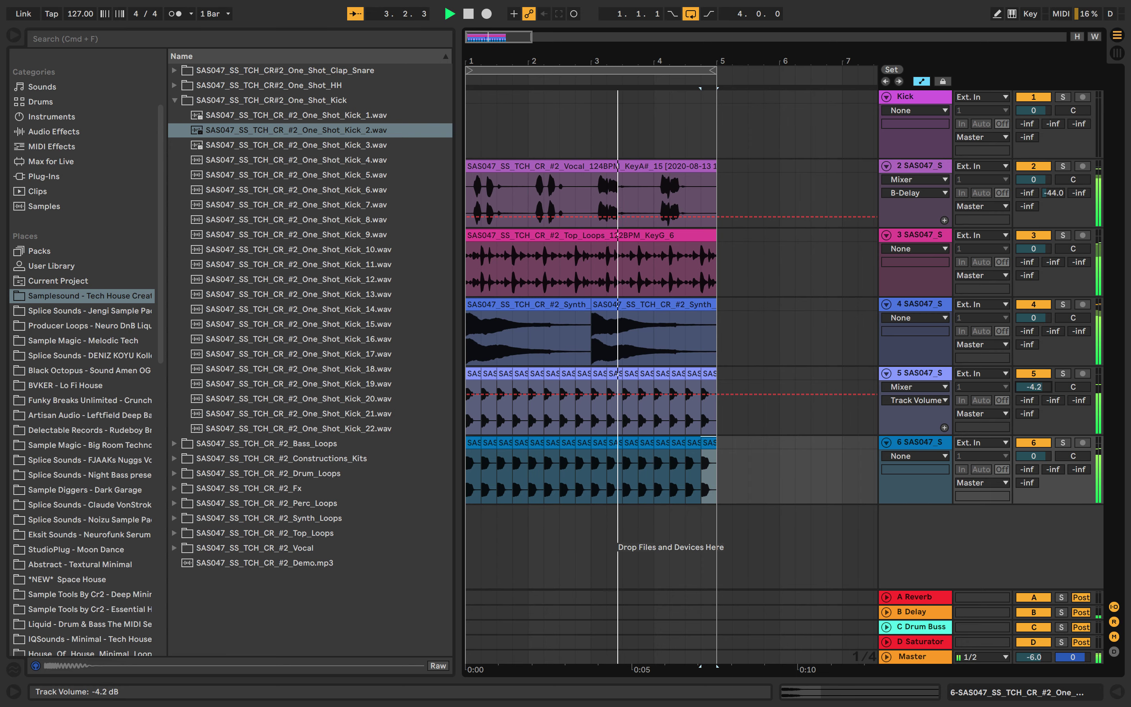
pyautogui.press('space')
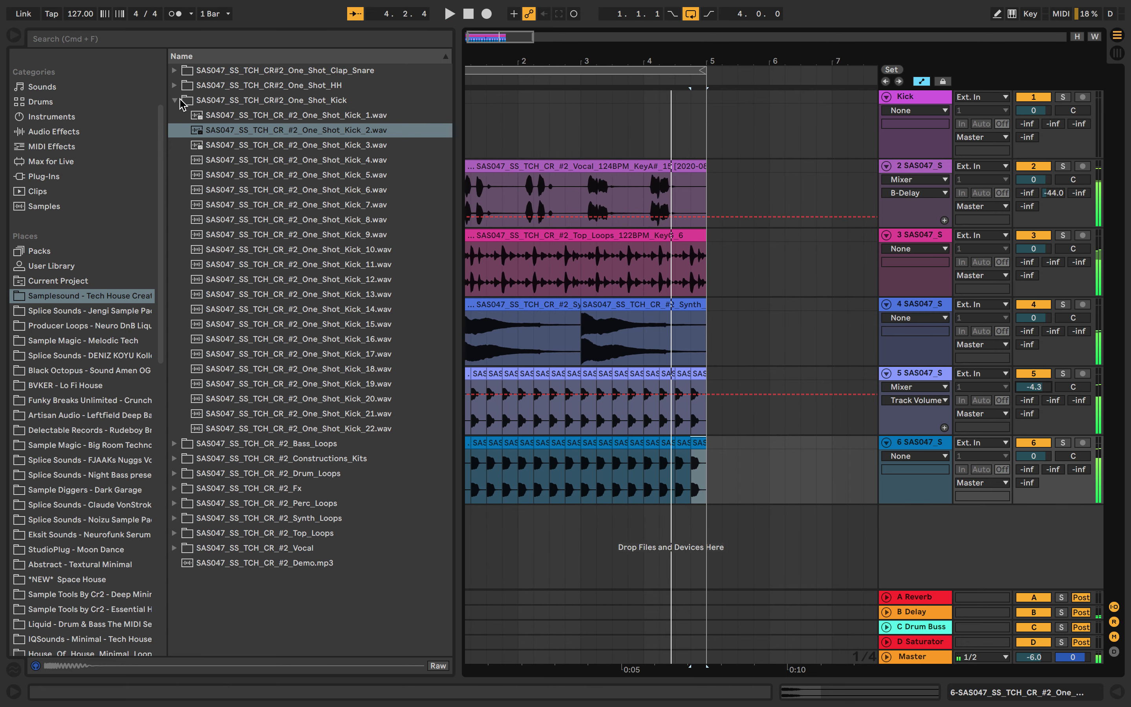
# Add One_Shot_Clap-Snare_1.wav from the clap and snare folder to a new track at bar 1.
pyautogui.click(174, 100)
pyautogui.click(174, 71)
pyautogui.click(197, 86)
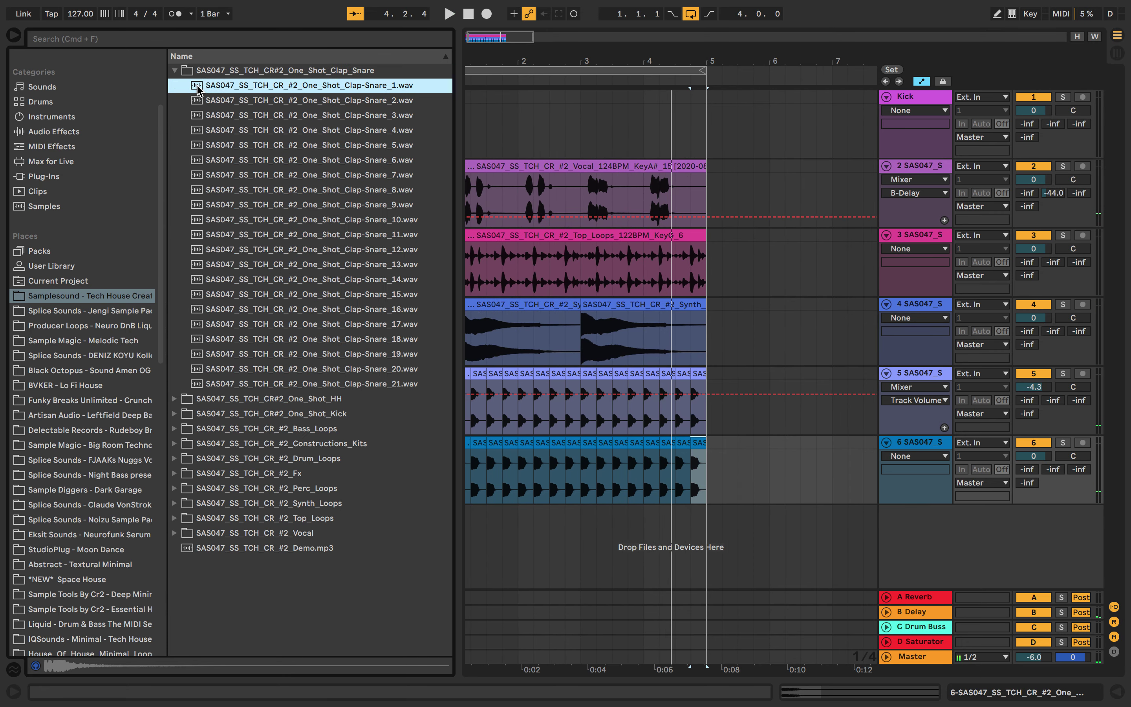
pyautogui.moveTo(199, 89); pyautogui.dragTo(466, 513)
pyautogui.scroll(5, 467, 514)
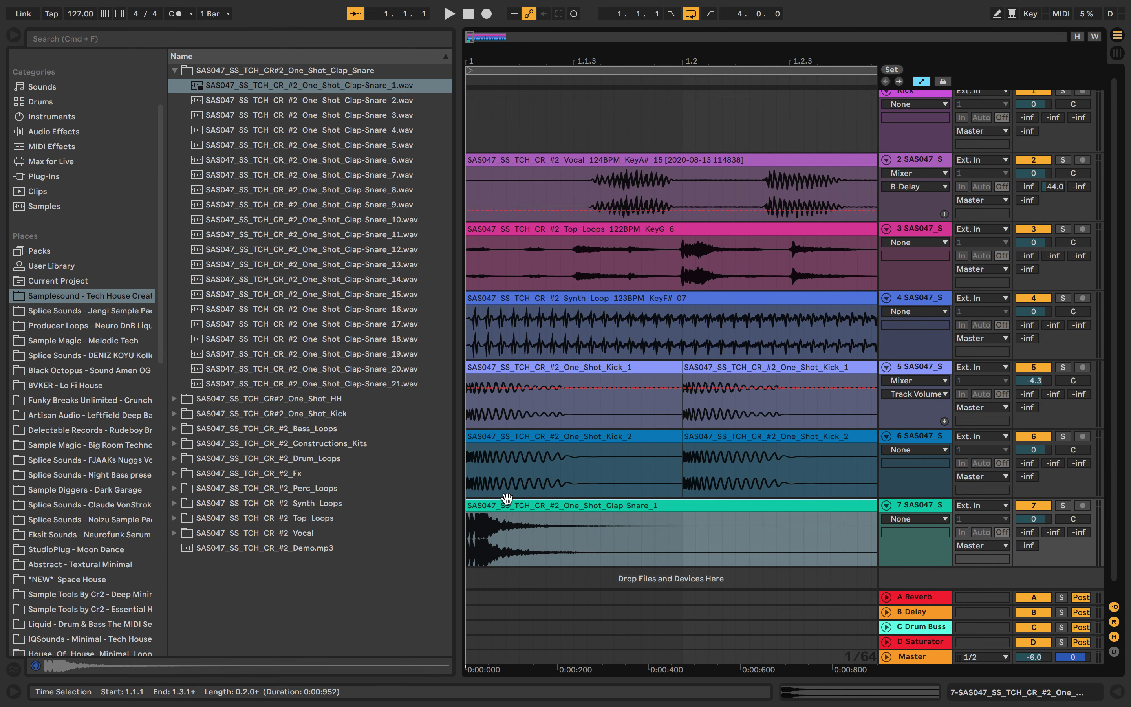
# Move the clap clip to start on beat 1.2 and audition it with the loop.
pyautogui.moveTo(540, 507); pyautogui.dragTo(723, 509)
pyautogui.doubleClick(723, 508)
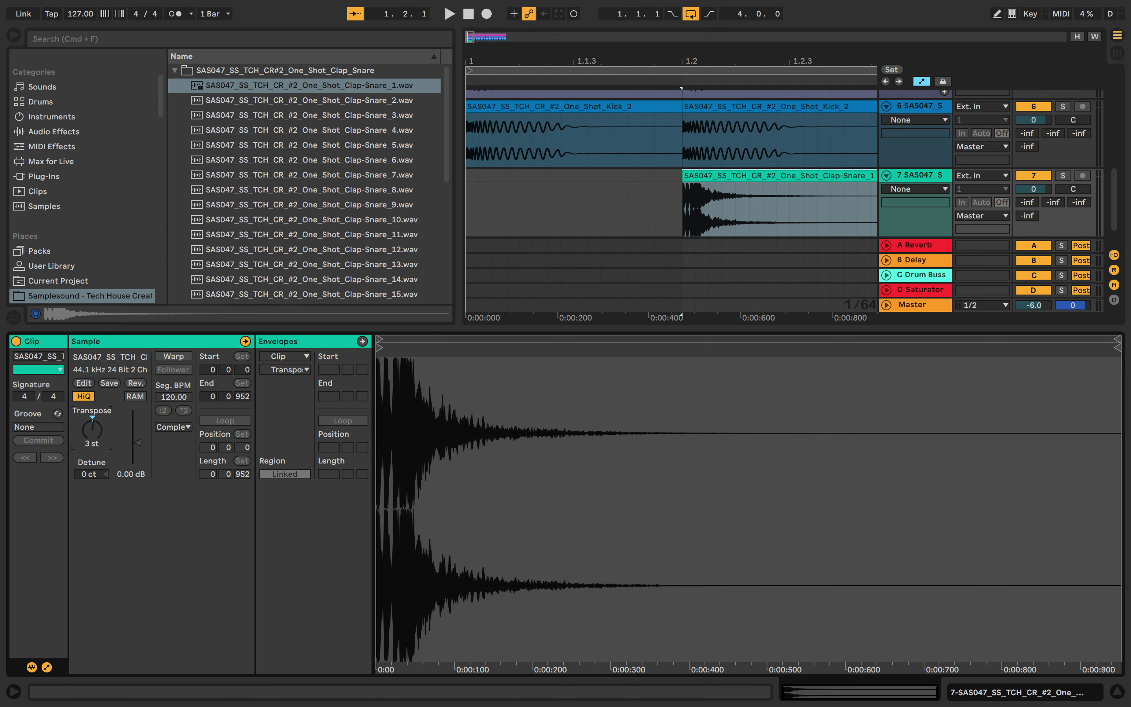
pyautogui.press('space')
pyautogui.press('alt+super+l')
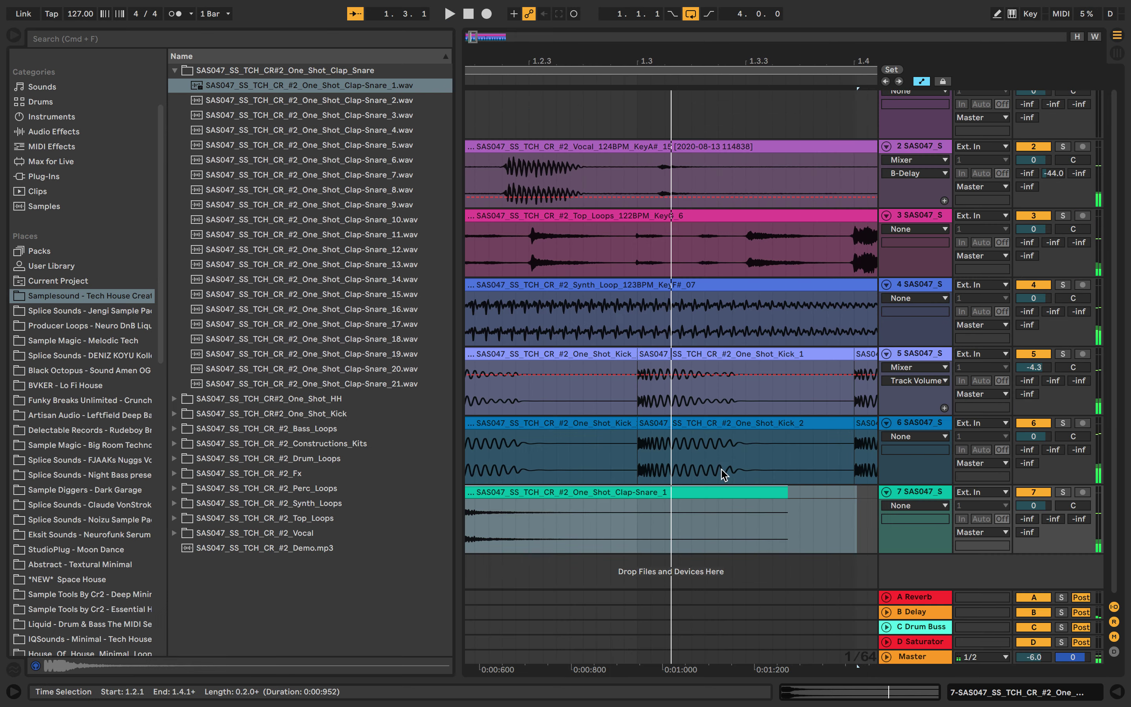
# Trim the clap clip to one beat and remove its duplicate from beat 1.3.
pyautogui.click(718, 464)
pyautogui.moveTo(786, 491); pyautogui.dragTo(633, 488)
pyautogui.scroll(-10, 635, 489)
pyautogui.press('super+d')
pyautogui.scroll(5, 635, 489)
pyautogui.hscroll(-4, 634, 489)
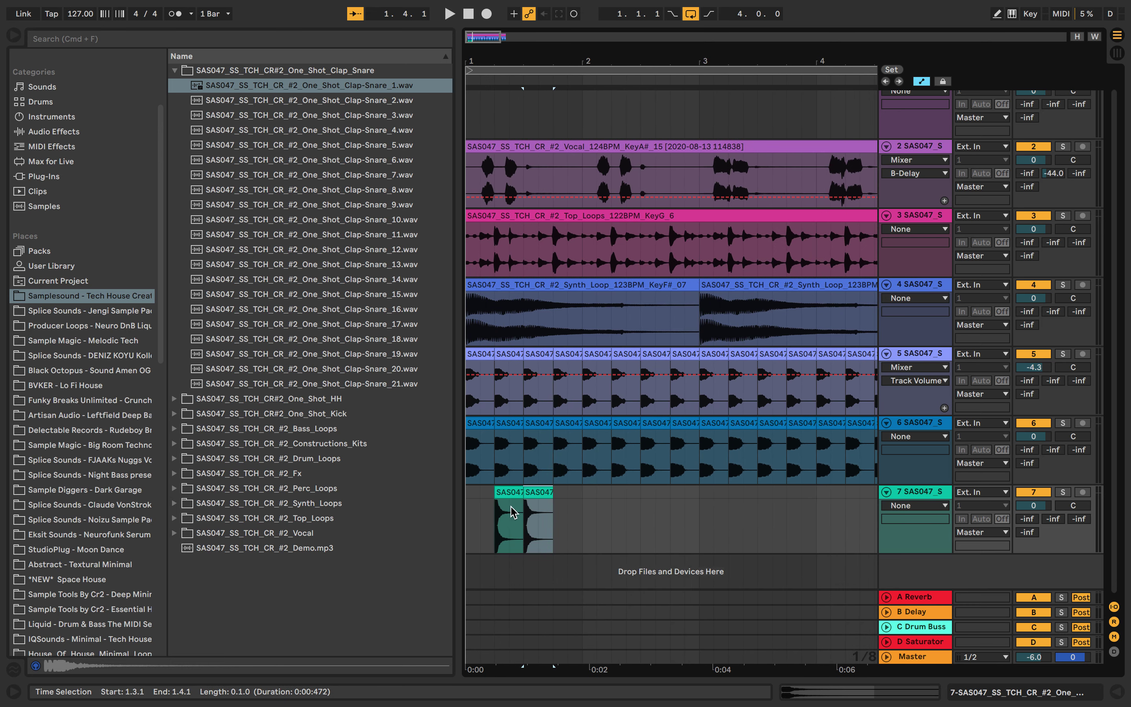
pyautogui.click(538, 495)
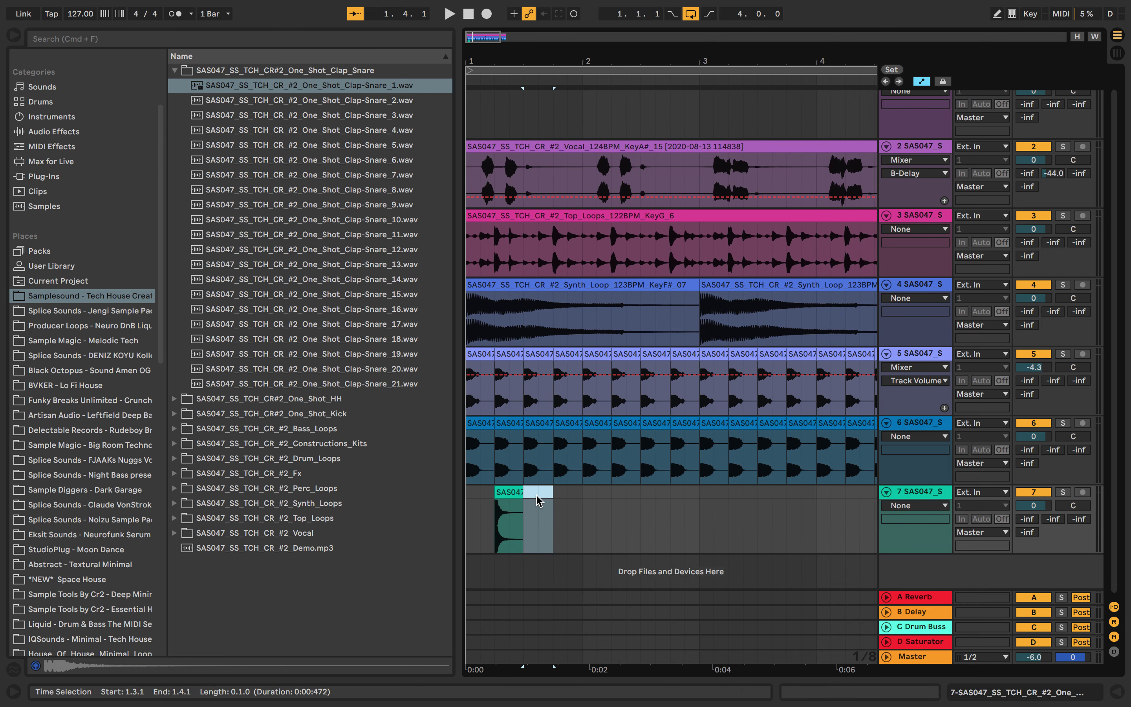
# Duplicate the clap pattern so that claps fall on beats 2 and 4 throughout bars 1 to 4.
pyautogui.moveTo(538, 500); pyautogui.dragTo(464, 503)
pyautogui.press('super+d')
pyautogui.scroll(-8, 526, 498)
pyautogui.press('super+d')
pyautogui.press('super+d')
pyautogui.press('super+d')
pyautogui.press('z')
pyautogui.scroll(-8, 529, 501)
pyautogui.press('super+z')
pyautogui.scroll(-2, 529, 501)
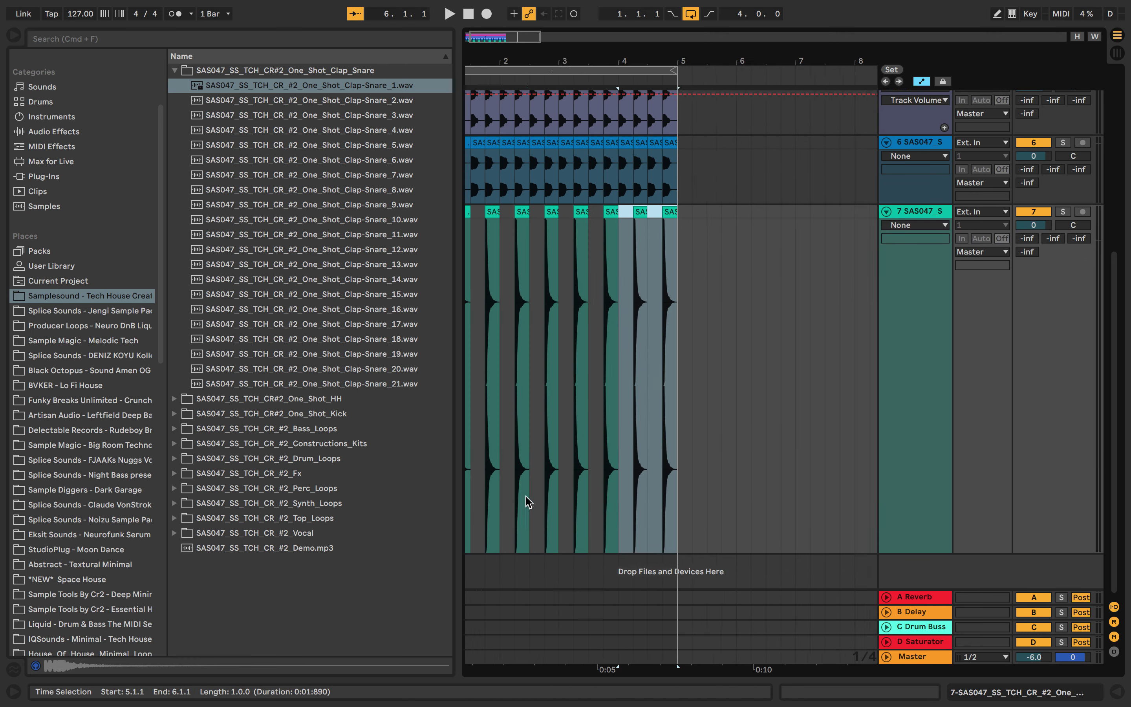
# Audition the loop with the claps and reduce the clap track's height.
pyautogui.scroll(-6, 521, 501)
pyautogui.press('space')
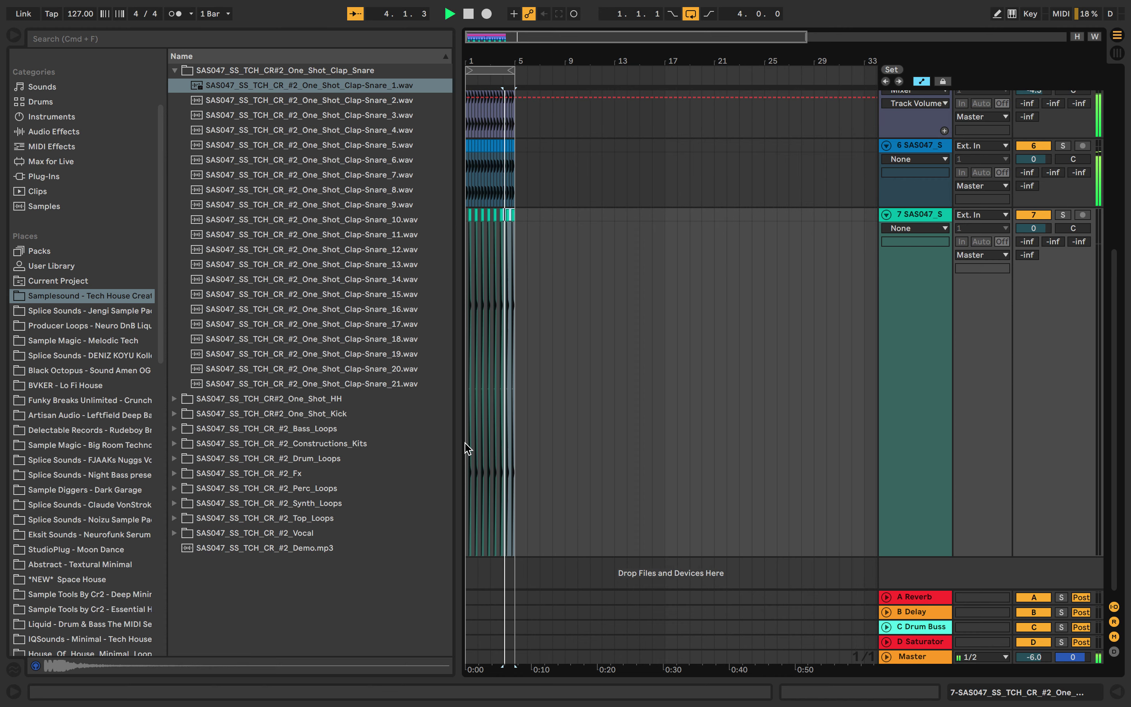
pyautogui.moveTo(951, 555); pyautogui.dragTo(966, 323)
pyautogui.press('space')
# Consolidate all clap clips across bars 1 to 4 into a single four-bar clip.
pyautogui.click(517, 240)
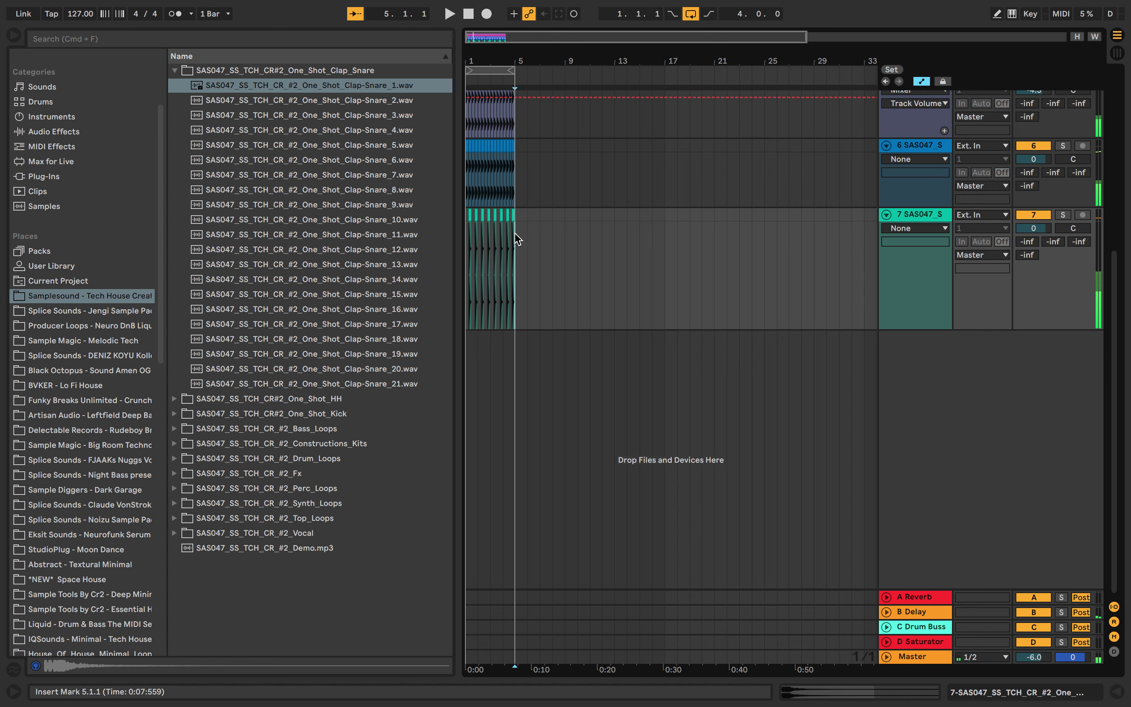
pyautogui.moveTo(517, 234); pyautogui.dragTo(457, 218)
pyautogui.press('space')
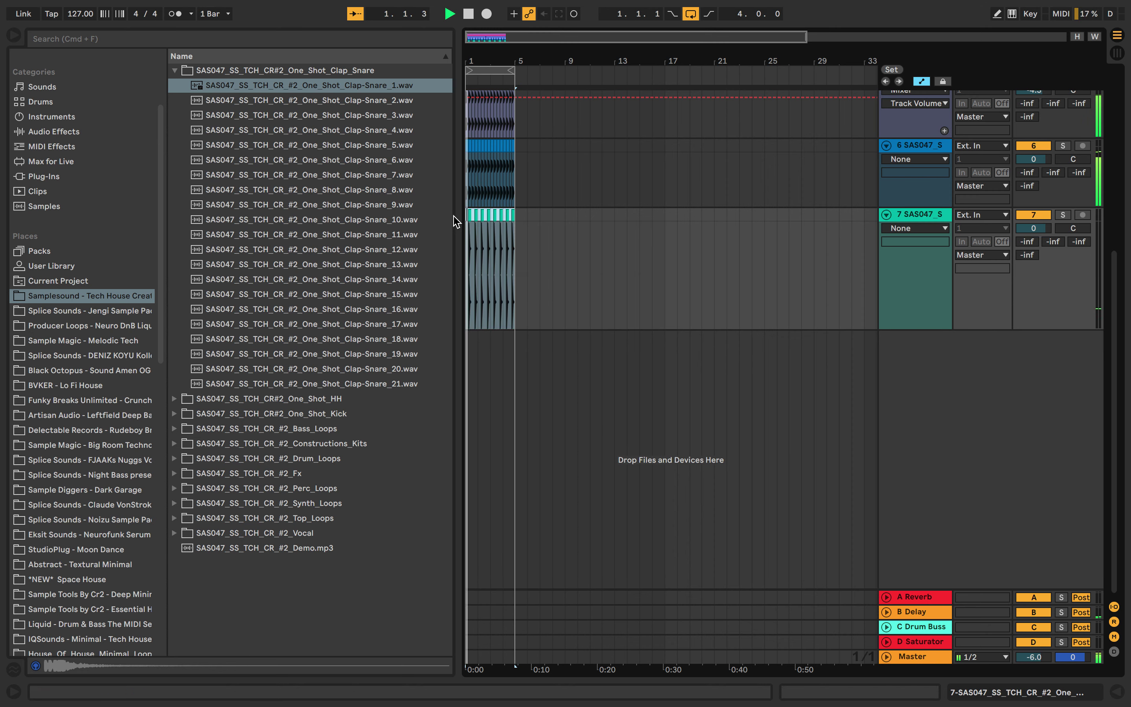
pyautogui.press('super+j')
pyautogui.press('Return')
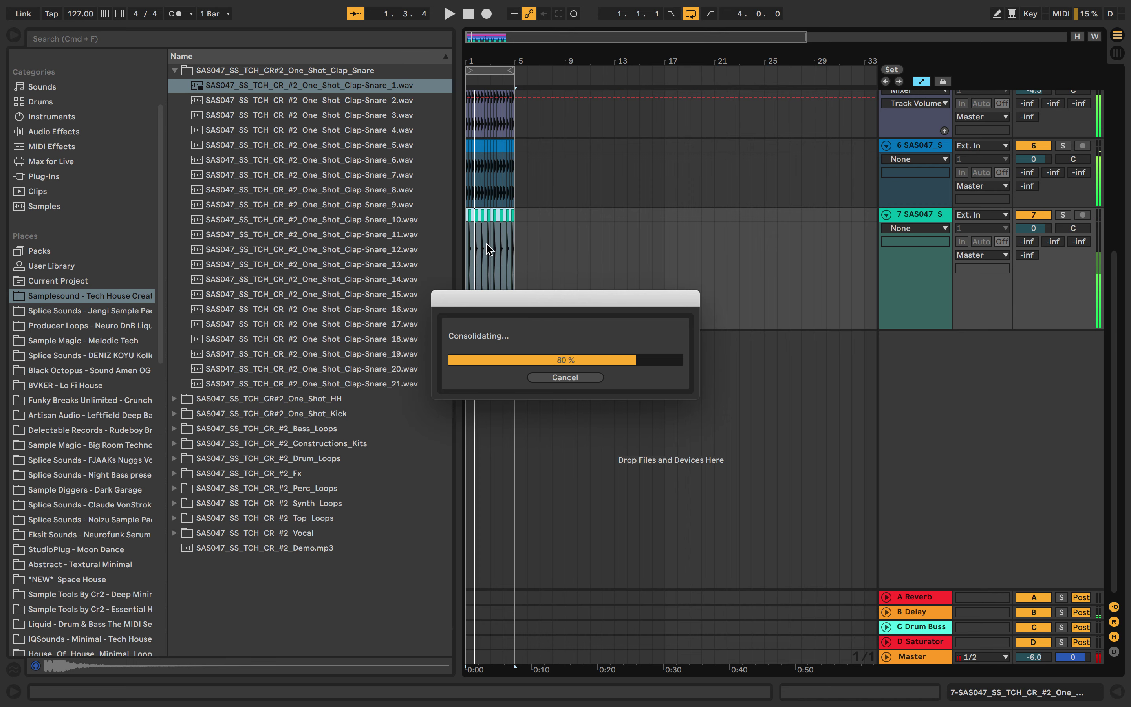
pyautogui.scroll(3, 484, 253)
pyautogui.scroll(3, 484, 253)
pyautogui.hscroll(-1, 484, 252)
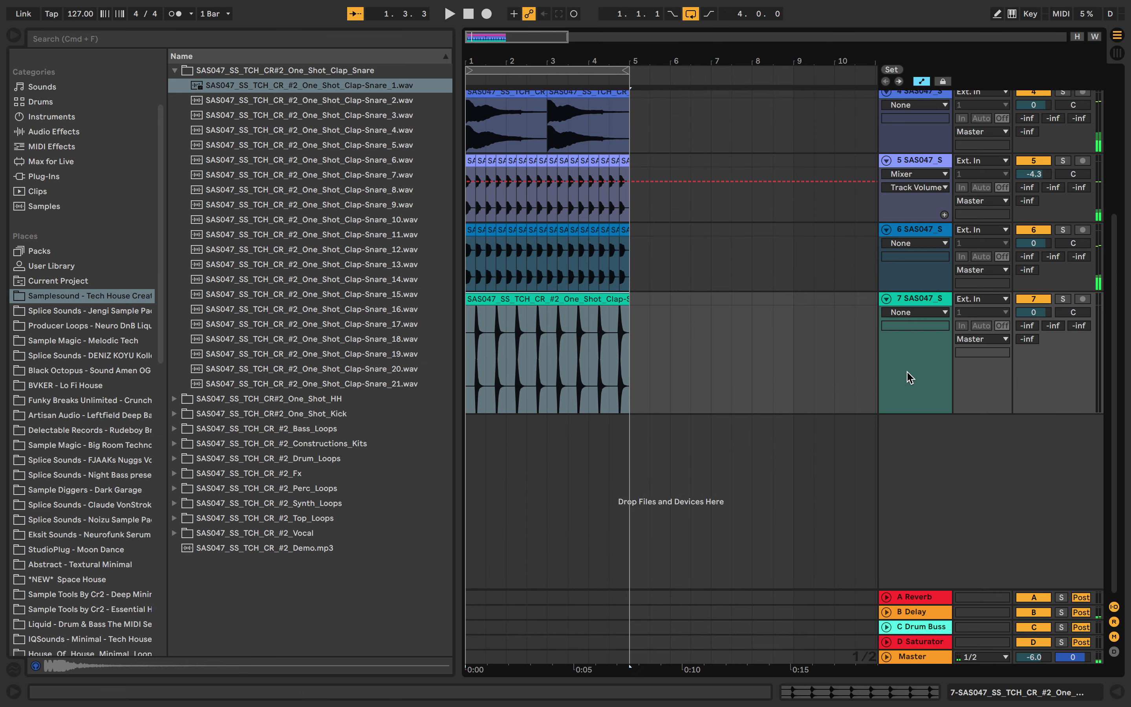
# Transpose the consolidated clap clip to -3 st while auditioning the loop.
pyautogui.doubleClick(603, 297)
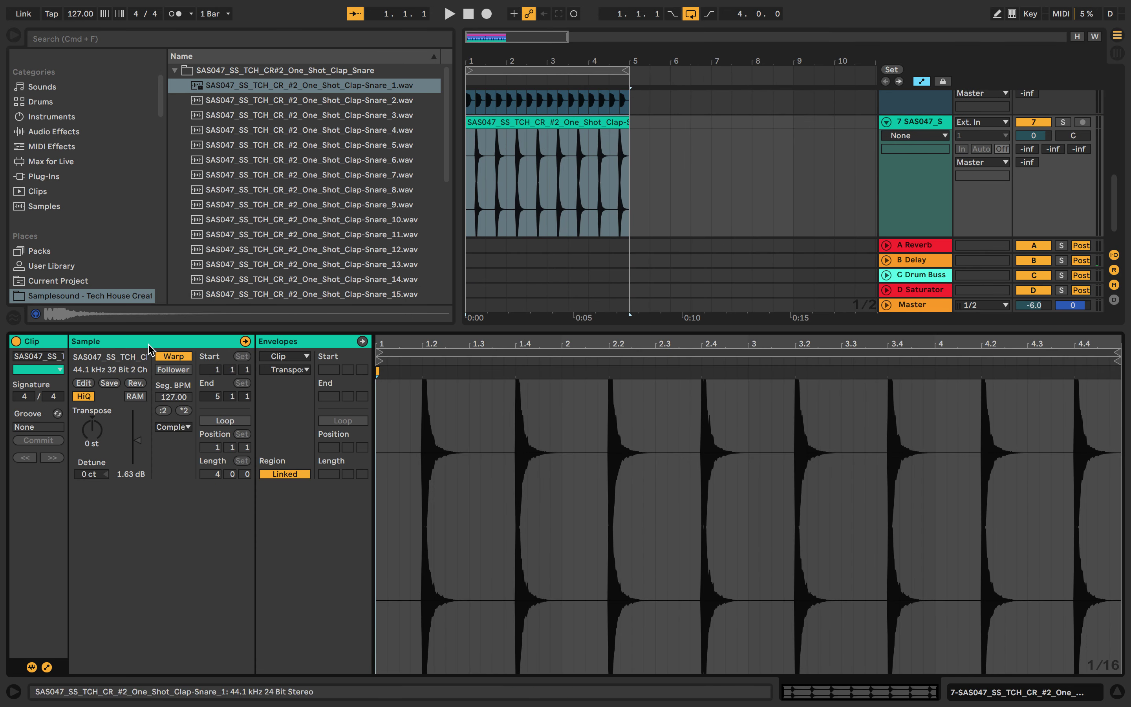
pyautogui.press('space')
pyautogui.moveTo(97, 431); pyautogui.dragTo(96, 428)
pyautogui.press('space')
# Set the clap track's B Delay send to -13.0 and its volume to -4.4 dB, and save the set.
pyautogui.moveTo(1057, 148); pyautogui.dragTo(1041, 140)
pyautogui.press('space')
pyautogui.scroll(5, 795, 171)
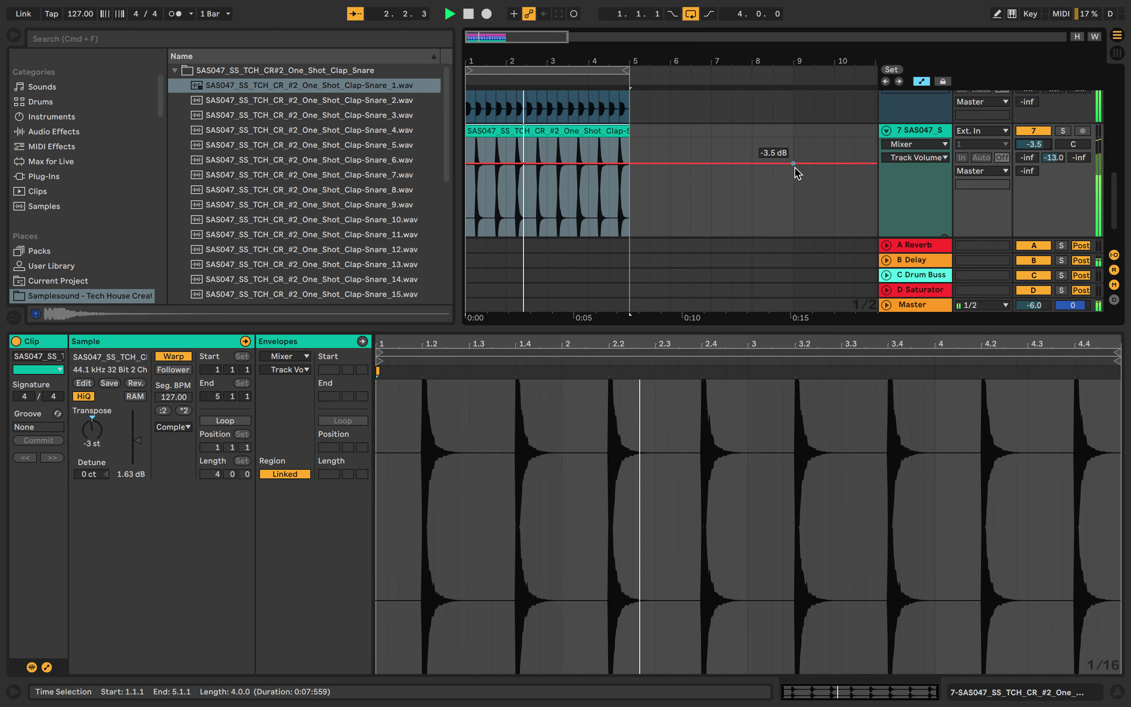
pyautogui.scroll(-3, 795, 172)
pyautogui.press('super+alt+l')
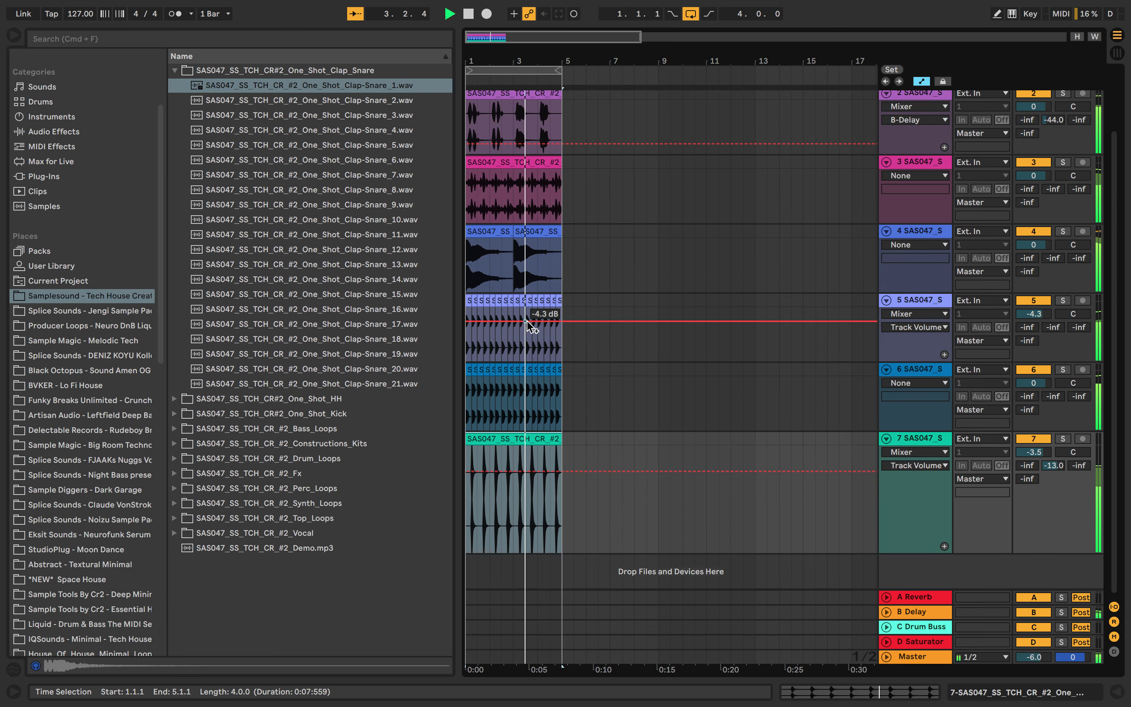
pyautogui.scroll(5, 533, 326)
pyautogui.hscroll(1, 532, 325)
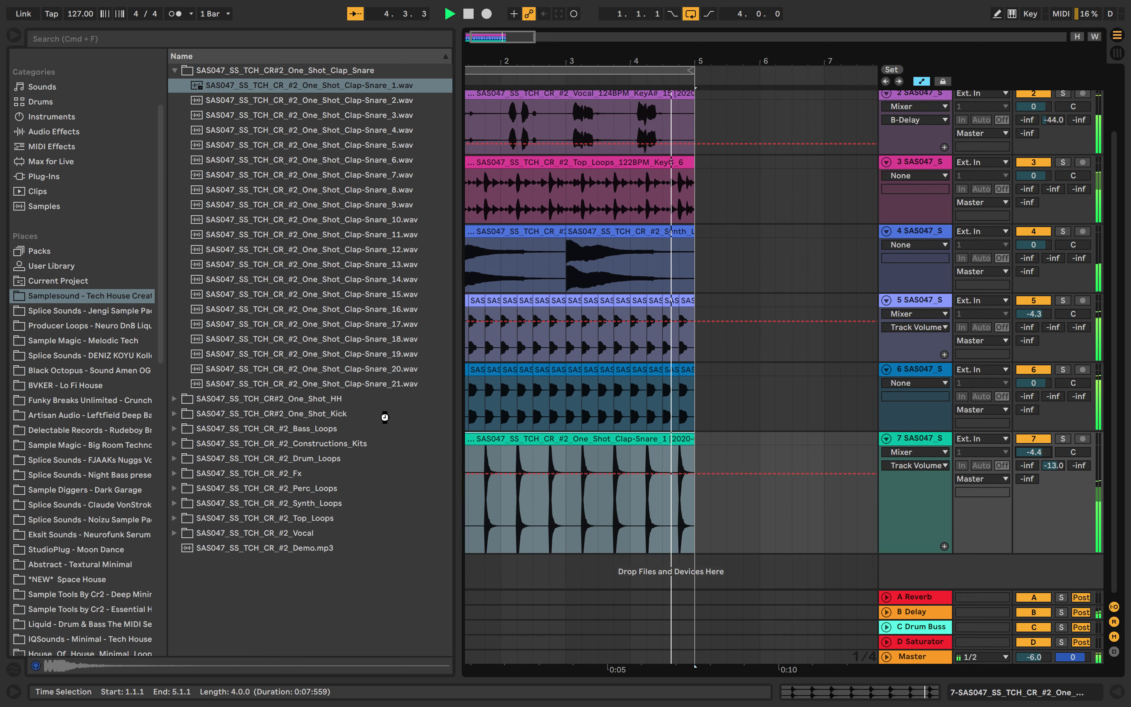
pyautogui.press('super+s')
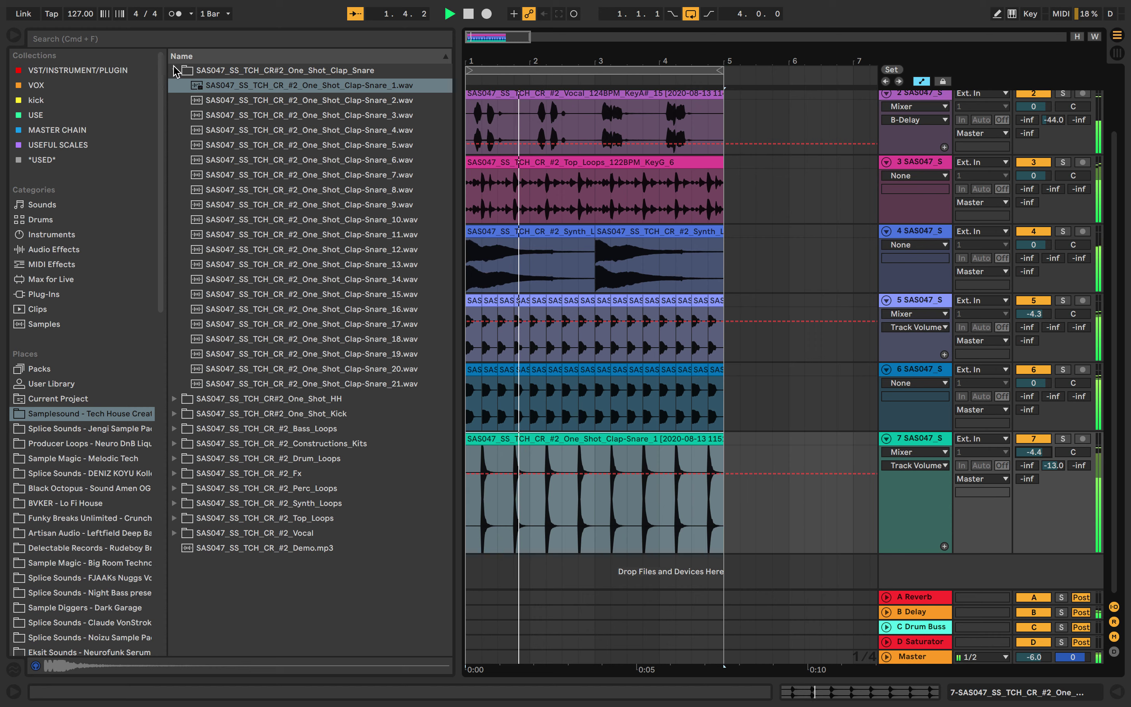
# Preview hi-hat samples One_Shot_HH_1, HH_2 and HH_5 from the One_Shot_HH folder.
pyautogui.press('space')
pyautogui.click(175, 70)
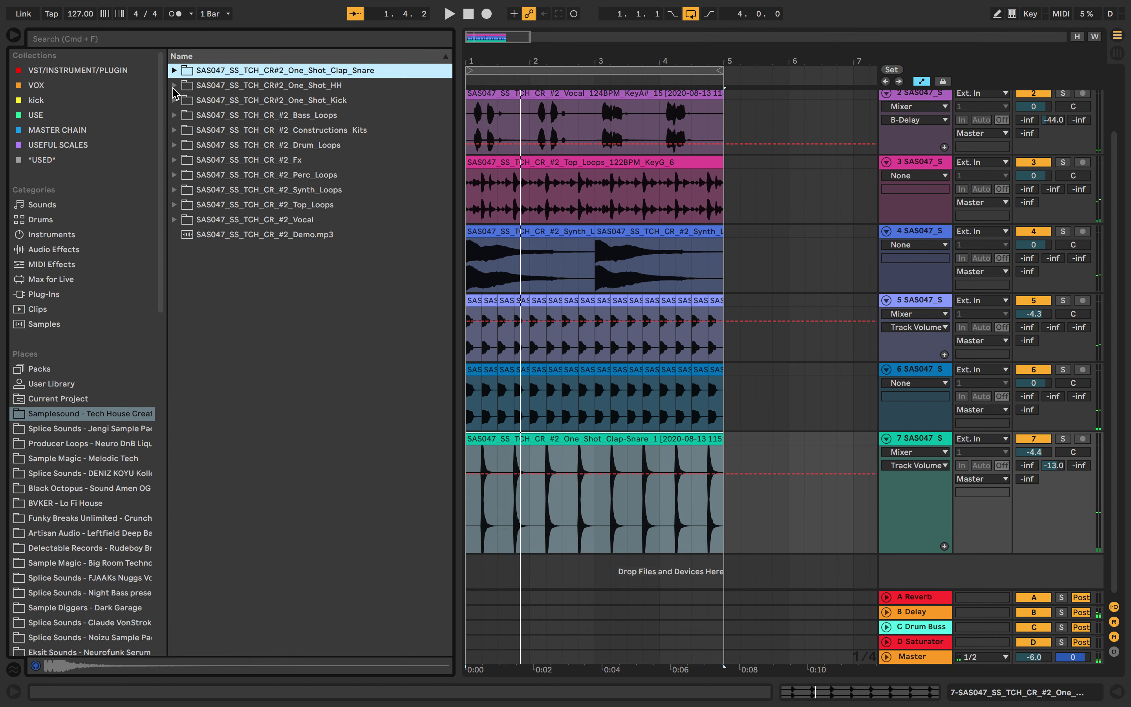
pyautogui.click(174, 86)
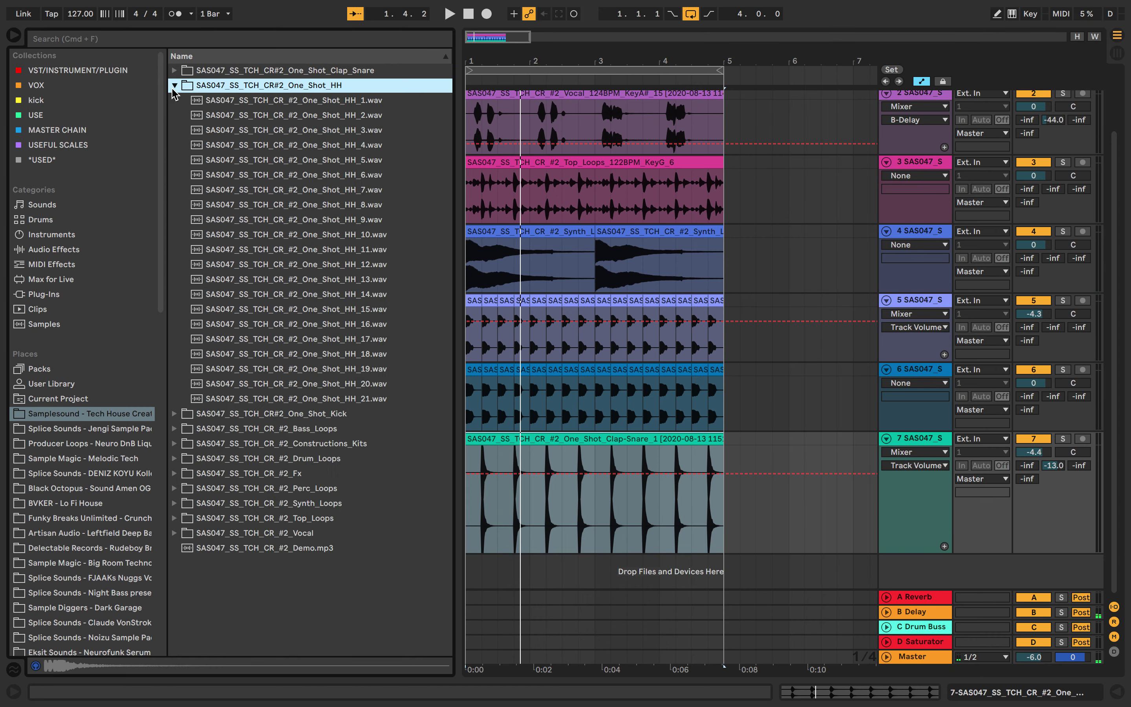
pyautogui.click(197, 115)
pyautogui.press('space')
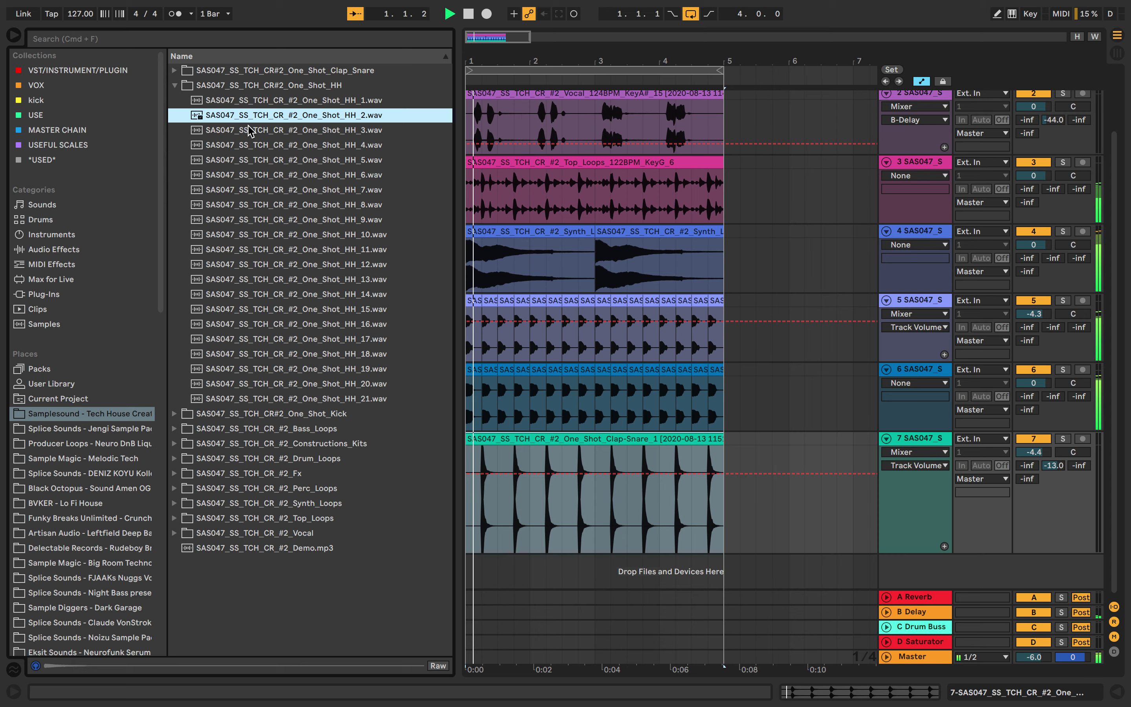
pyautogui.press('XF86AudioRaiseVolume')
pyautogui.click(327, 163)
pyautogui.click(322, 116)
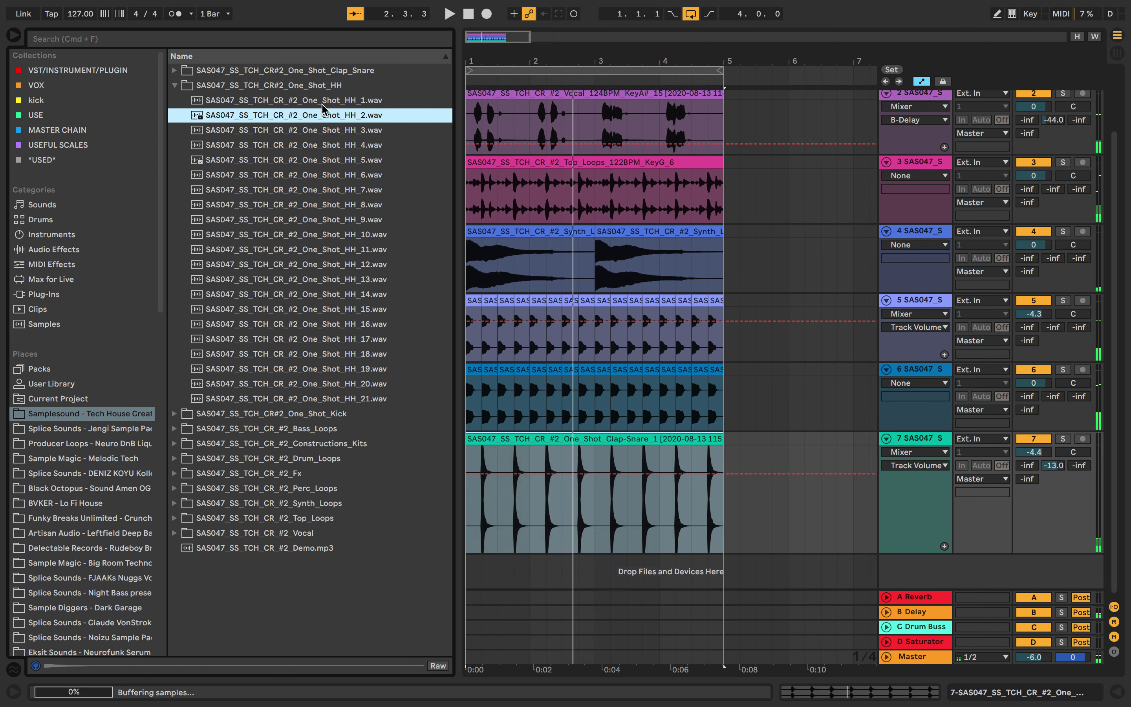
pyautogui.click(324, 101)
pyautogui.click(317, 116)
# Add One_Shot_HH_2.wav to a new track and move it to the offbeat at 1.1.3.
pyautogui.moveTo(318, 118); pyautogui.dragTo(479, 579)
pyautogui.press('z')
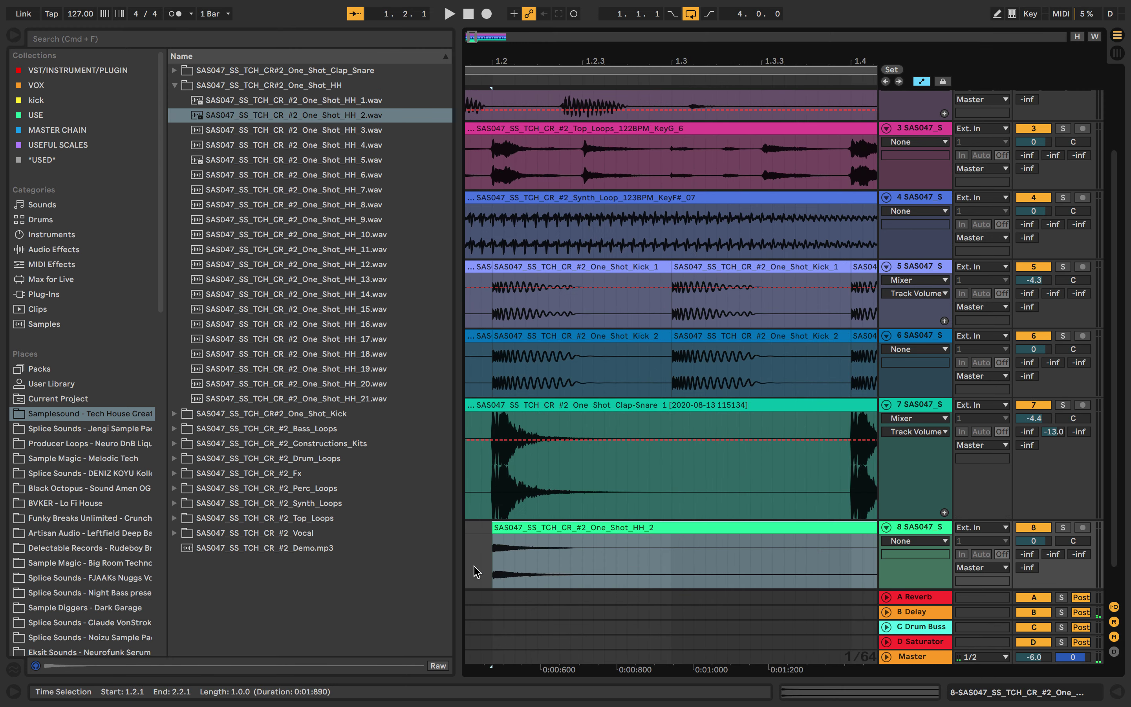
pyautogui.moveTo(685, 494); pyautogui.dragTo(595, 495)
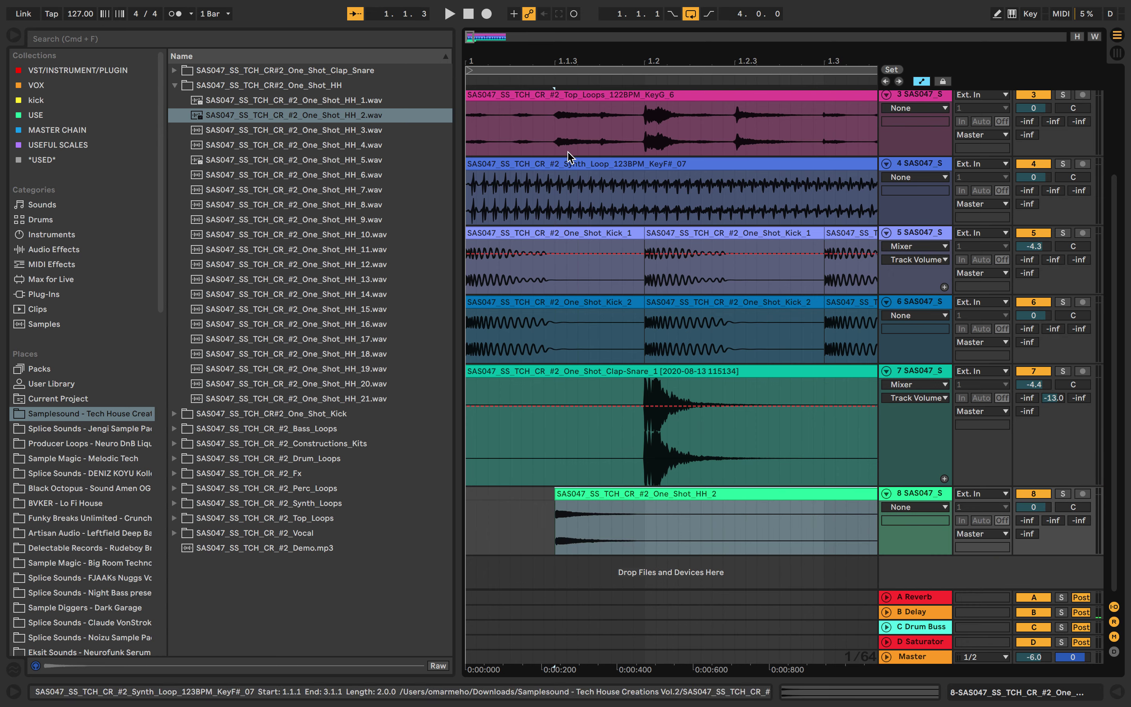
pyautogui.press('x')
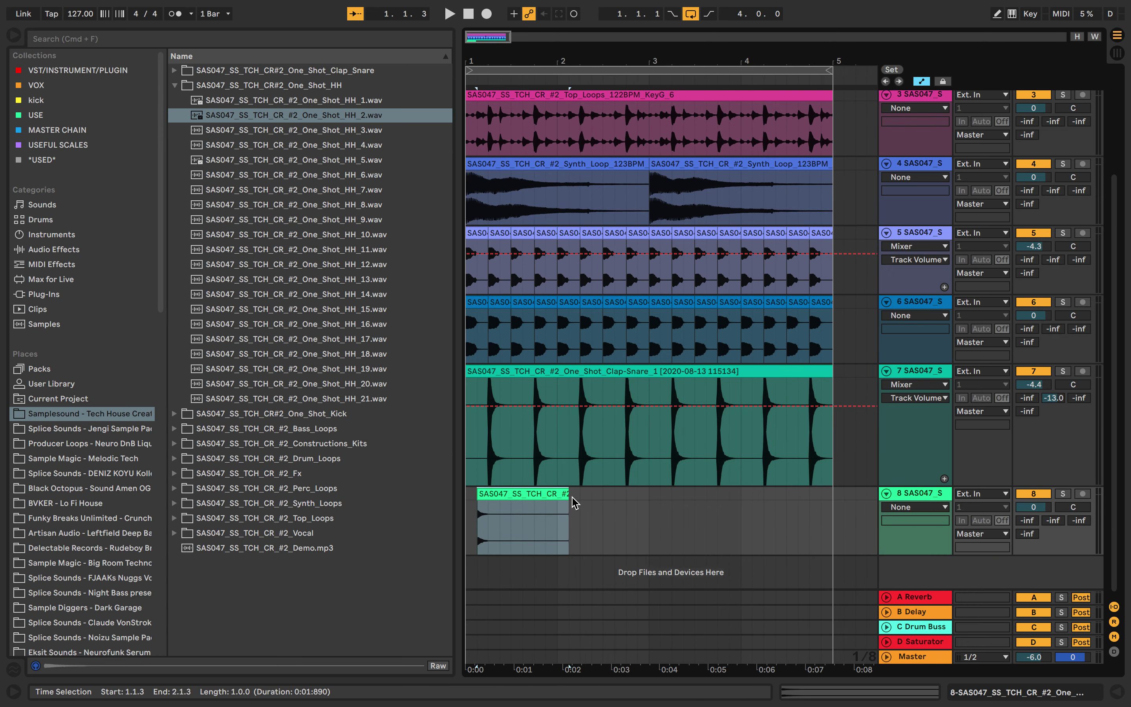
# Trim the hi-hat clip to half a beat, ending at 1.2.1, and place a copy at 1.2.3.
pyautogui.moveTo(569, 499); pyautogui.dragTo(480, 494)
pyautogui.press('z')
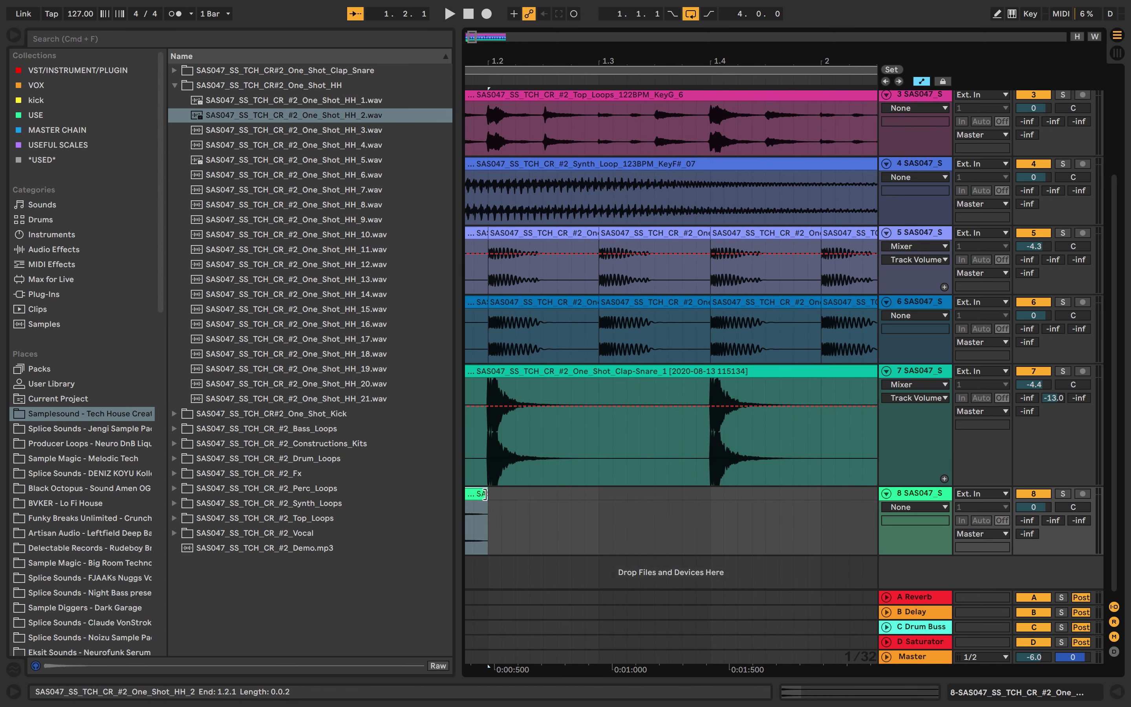
pyautogui.scroll(2, 575, 398)
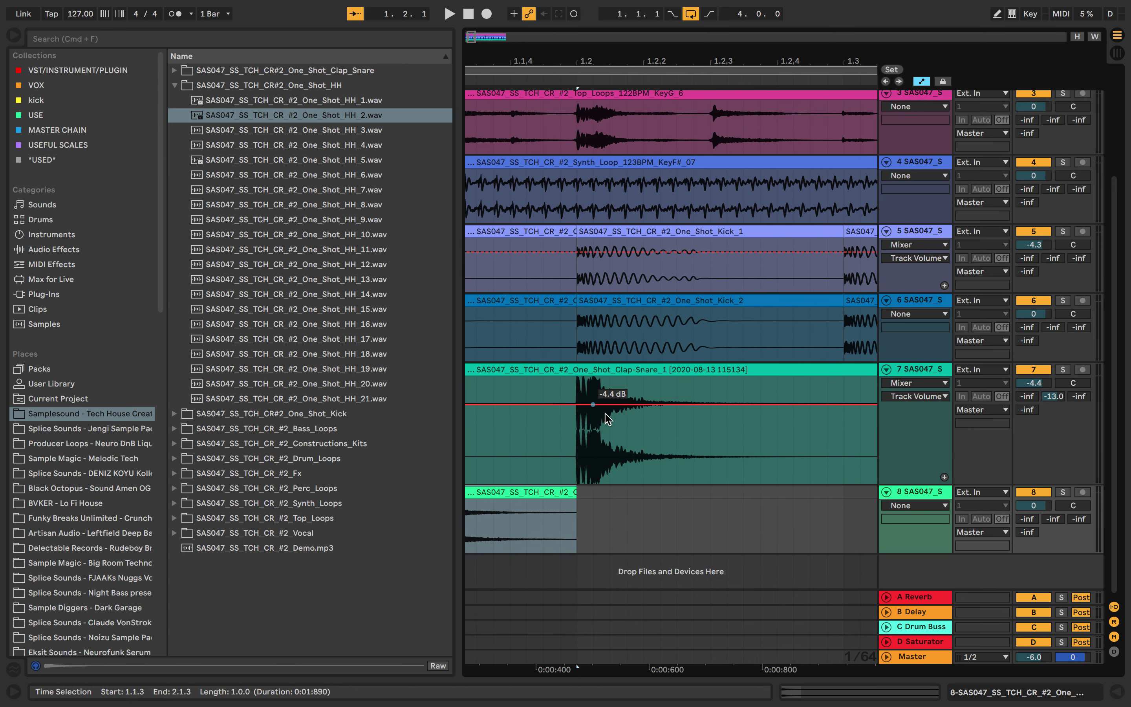
pyautogui.click(704, 521)
pyautogui.press('super+v')
pyautogui.scroll(-3, 706, 520)
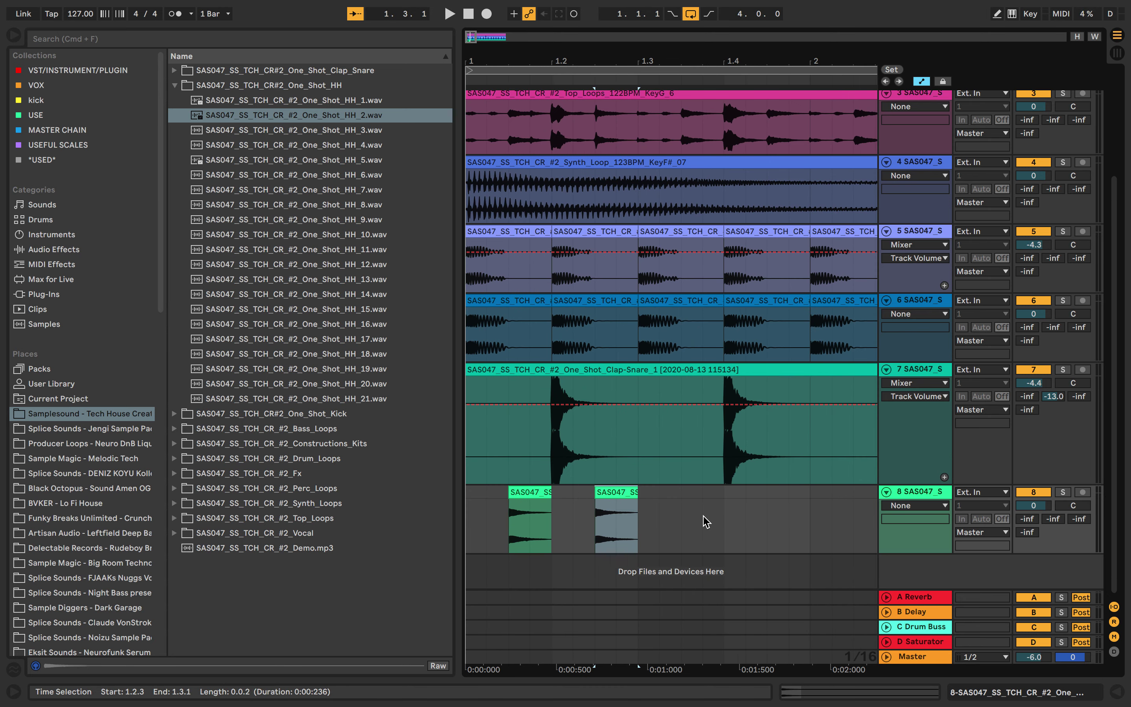
# Duplicate the two-beat hi-hat pattern until it fills every offbeat in bars 1 to 4.
pyautogui.moveTo(647, 516); pyautogui.dragTo(465, 498)
pyautogui.press('super+d')
pyautogui.scroll(-5, 642, 522)
pyautogui.press('super+d')
pyautogui.press('super+d')
pyautogui.press('super+d')
pyautogui.press('super+d')
pyautogui.press('super+d')
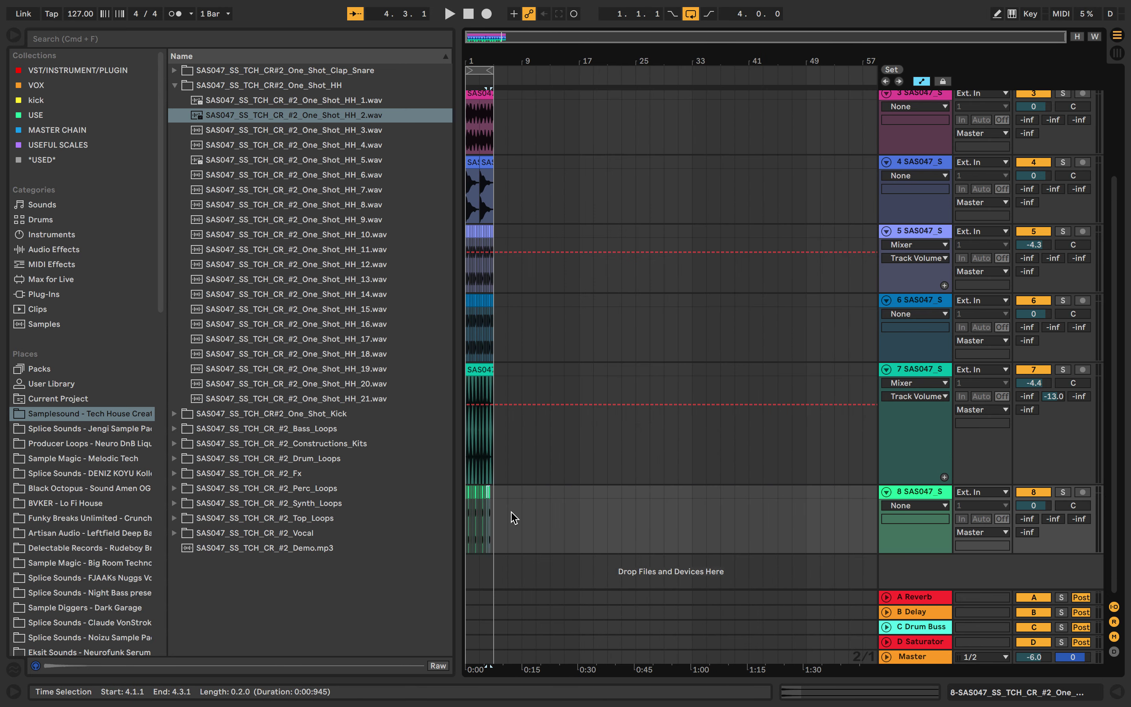
pyautogui.press('super+d')
pyautogui.scroll(2, 514, 514)
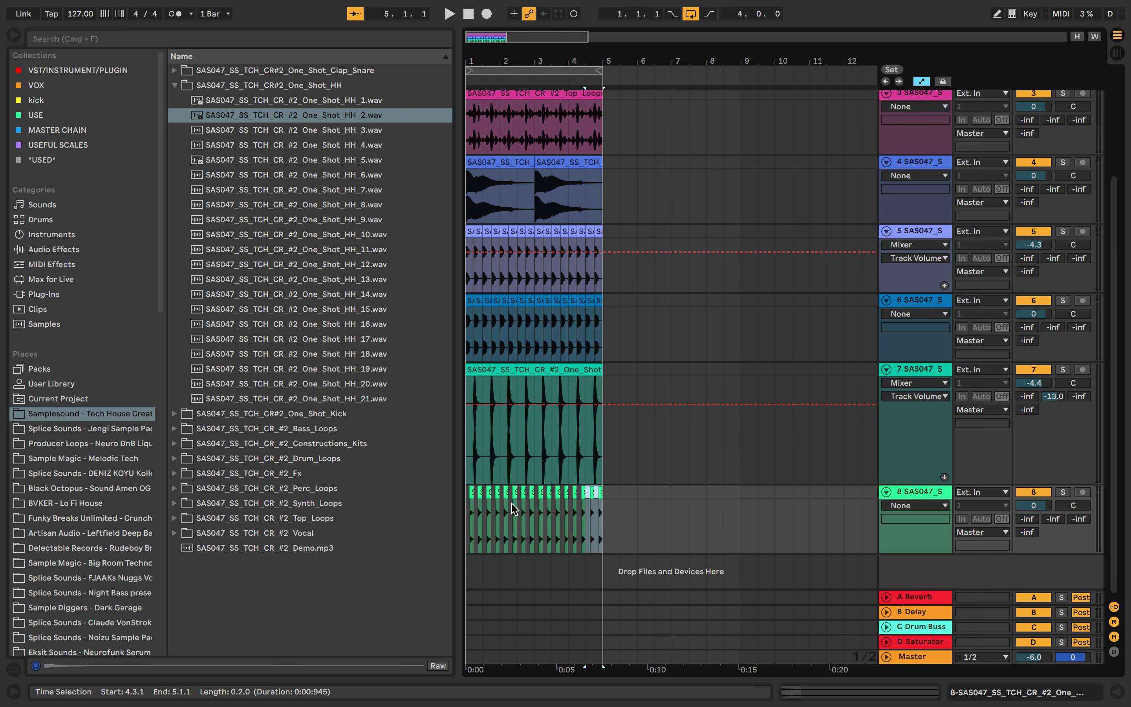
# Play the loop from bar 1 and lower the hi-hat track's volume to -0.4 dB.
pyautogui.click(472, 508)
pyautogui.press('space')
pyautogui.moveTo(1043, 504); pyautogui.dragTo(1043, 507)
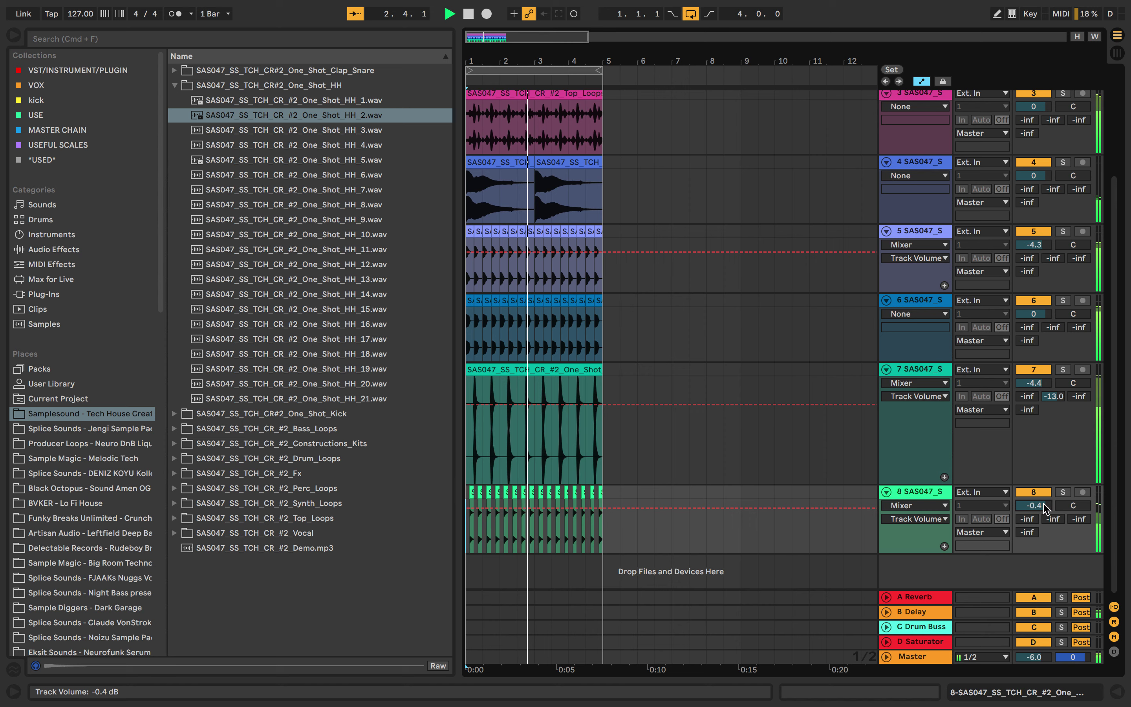
# Split the HH_2 track's stereo panning to 38L and 38R and set its delay send to -32.0 dB.
pyautogui.rightClick(1073, 505)
pyautogui.click(1042, 511)
pyautogui.moveTo(1063, 505)
pyautogui.mouseDown()
pyautogui.moveTo(1082, 517)
pyautogui.moveTo(1082, 503)
pyautogui.moveTo(1065, 520)
pyautogui.mouseUp()
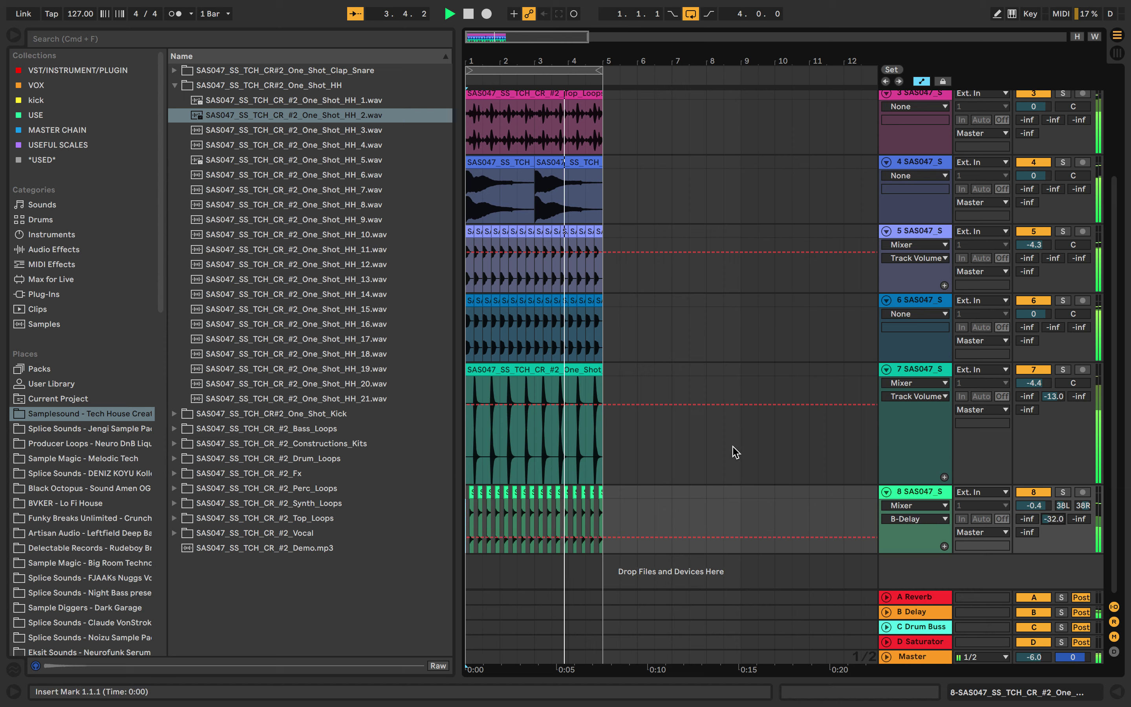
pyautogui.press('space')
# Consolidate all the HH_2 hi-hat clips in bars 1 to 4 into one four-bar clip.
pyautogui.moveTo(605, 510); pyautogui.dragTo(462, 496)
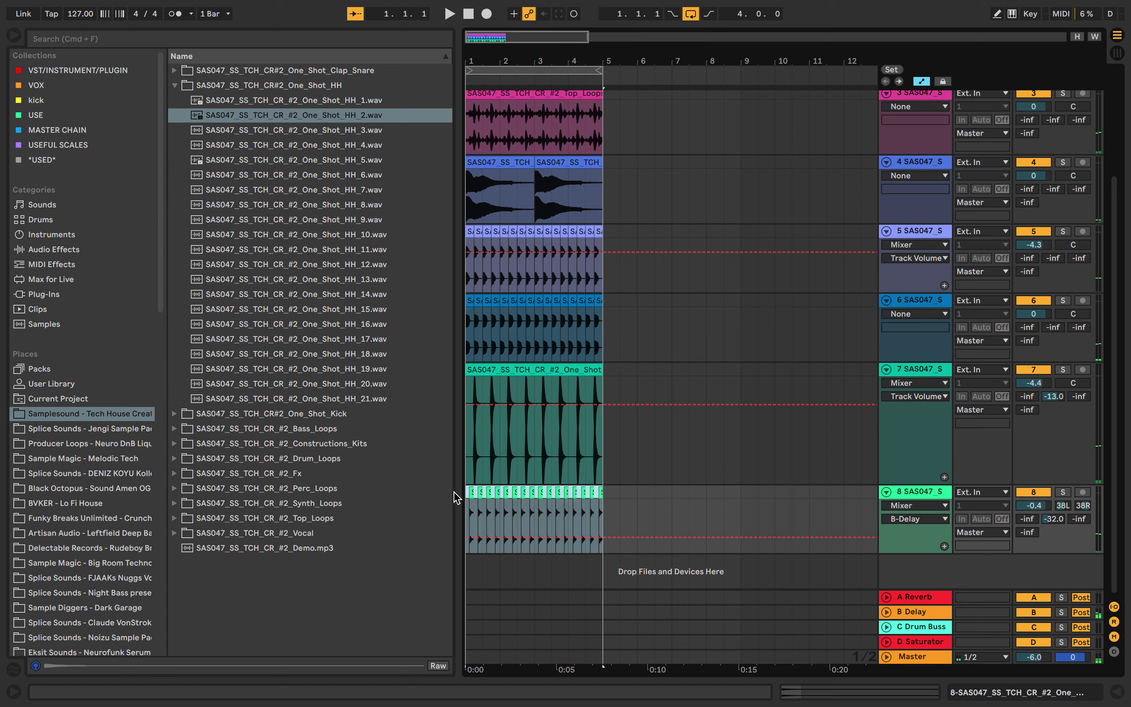
pyautogui.press('super+j')
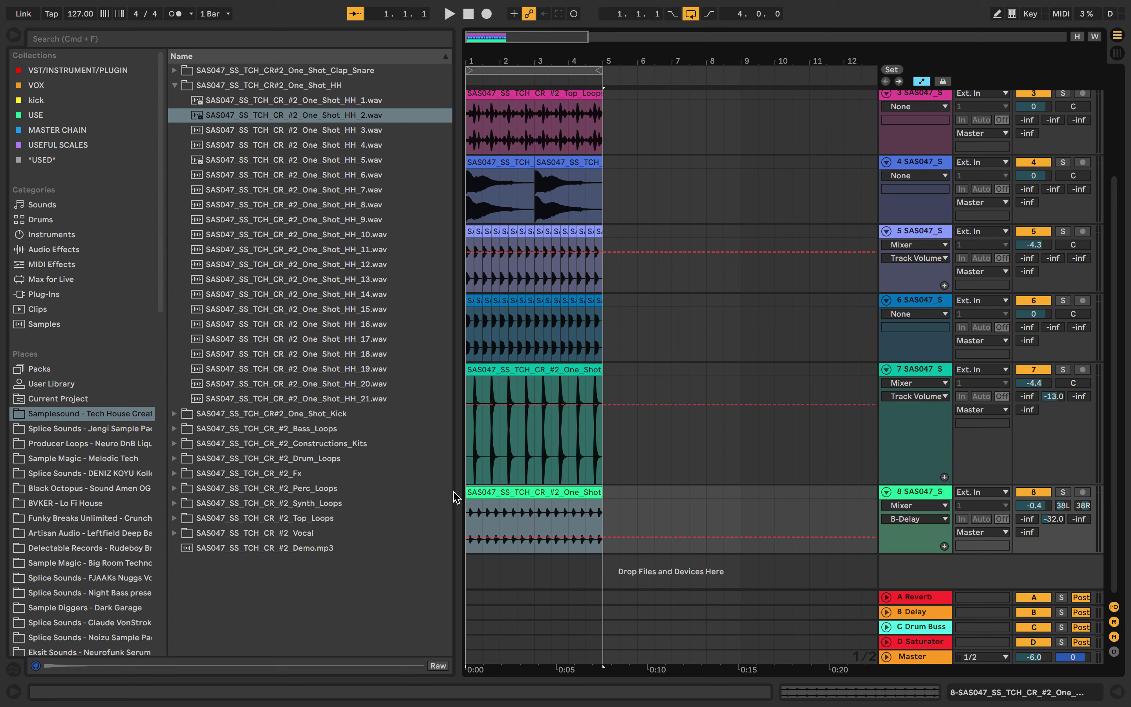
pyautogui.click(474, 509)
pyautogui.scroll(5, 474, 509)
pyautogui.click(469, 506)
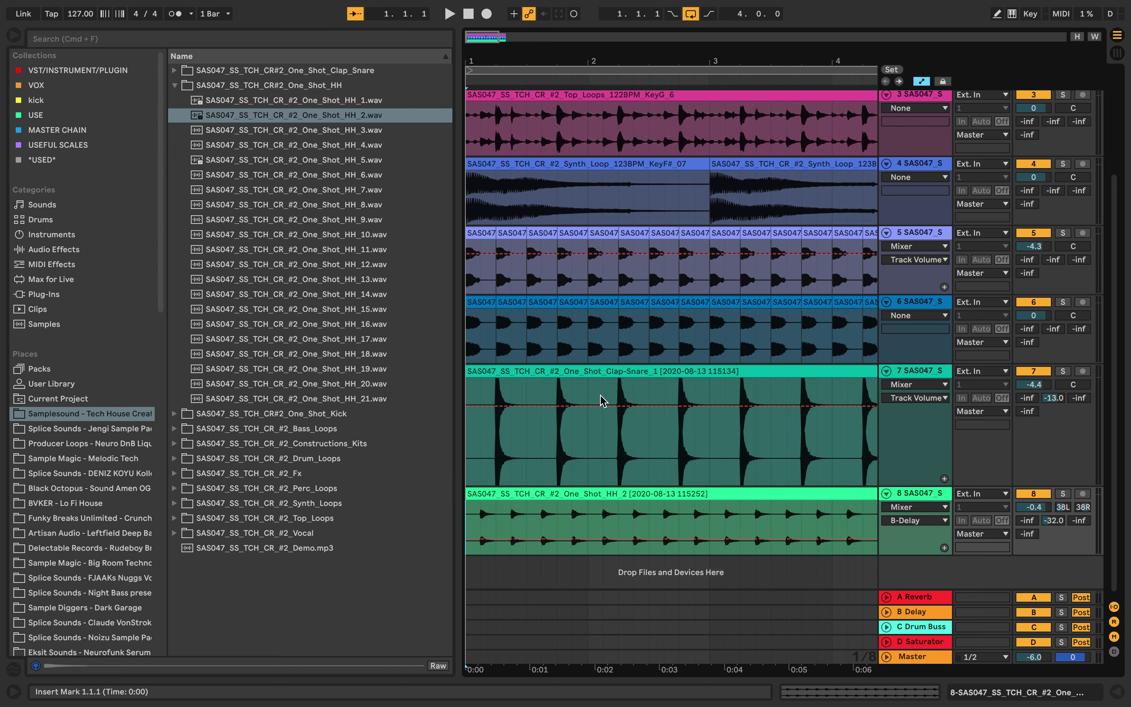
pyautogui.scroll(-5, 601, 396)
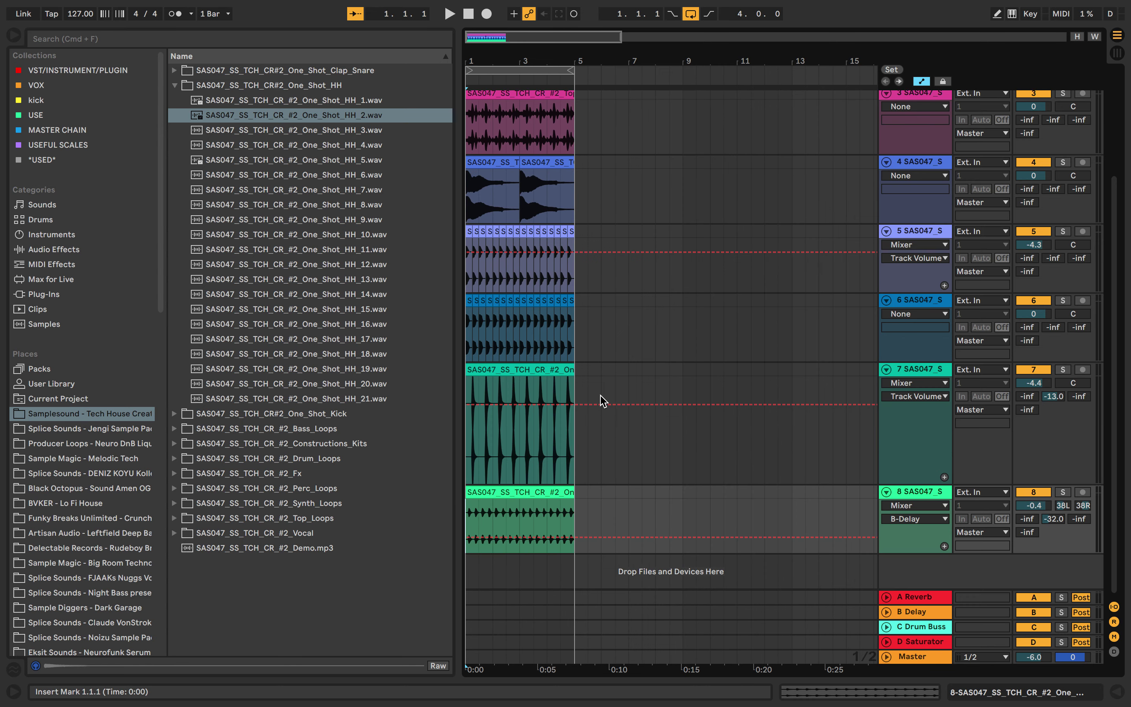
# Add One_Shot_HH_8.wav to a new track and move it to the offbeat at 1.1.3.
pyautogui.click(339, 205)
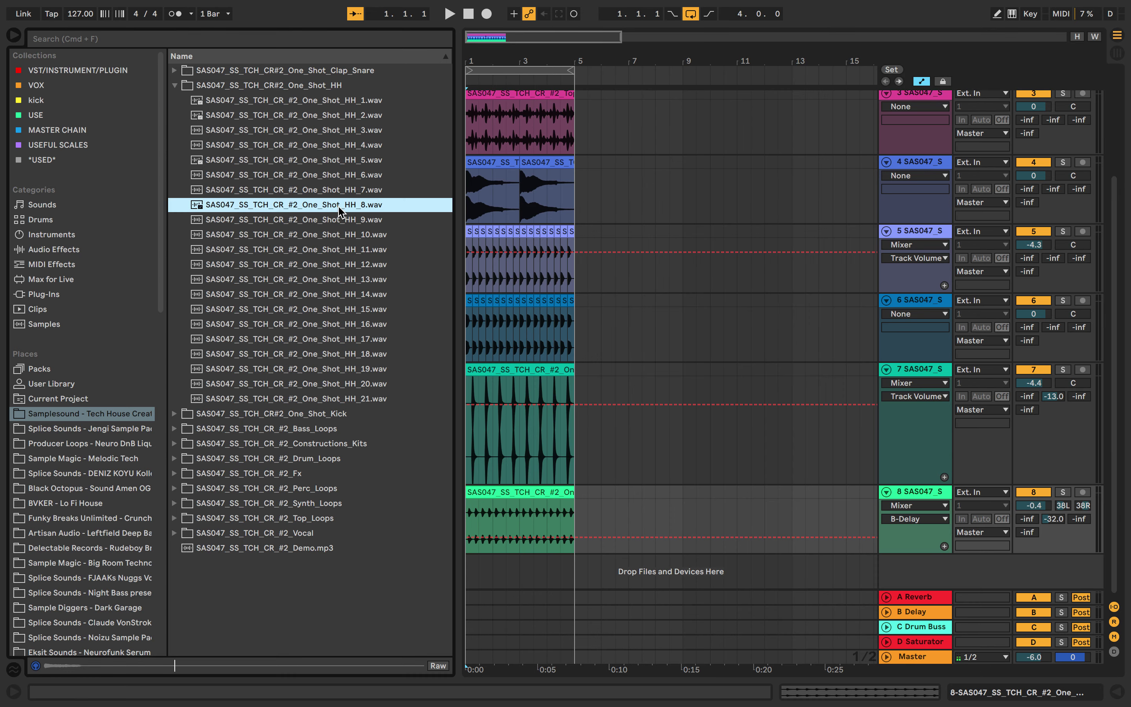
pyautogui.moveTo(327, 211); pyautogui.dragTo(477, 567)
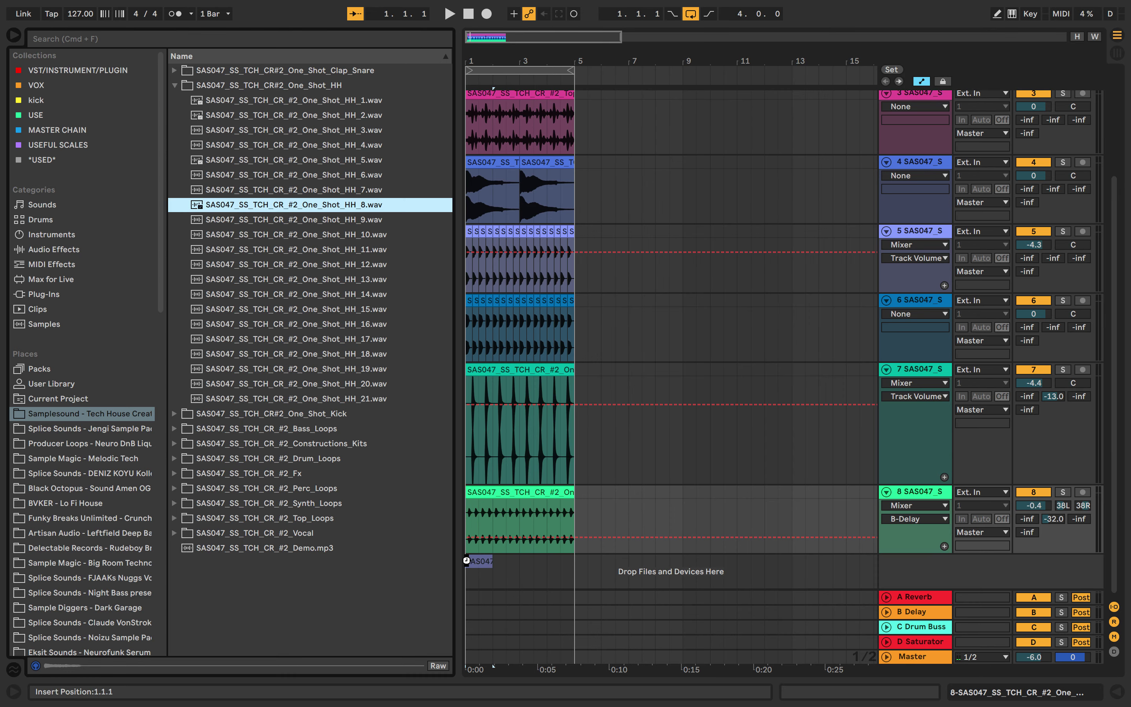
pyautogui.press('z')
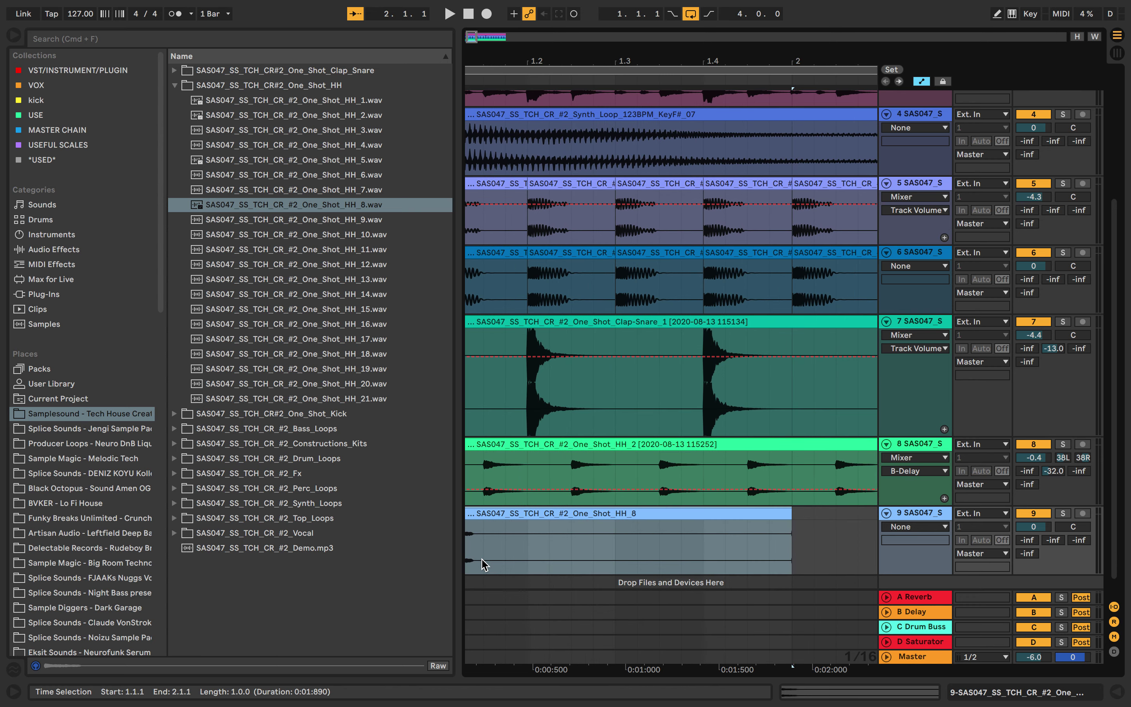
pyautogui.moveTo(511, 517); pyautogui.dragTo(556, 527)
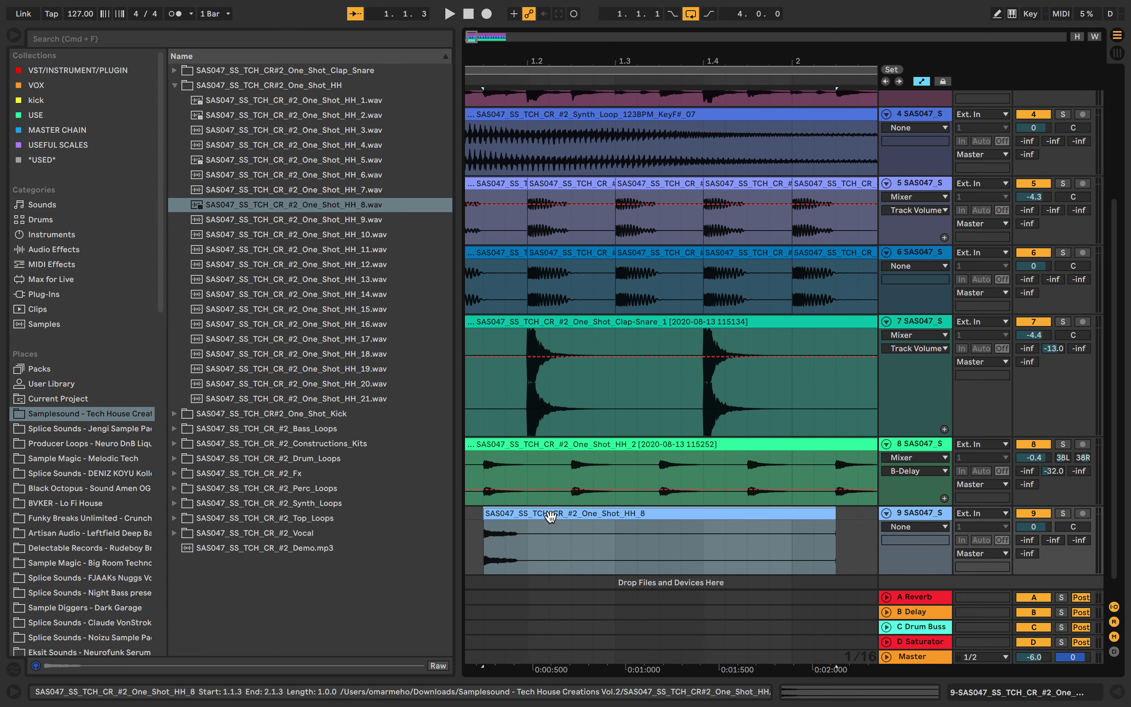
# Trim the HH_8 clip to half a beat, ending at 1.2.1, and place a copy at 1.2.3.
pyautogui.moveTo(774, 515); pyautogui.dragTo(527, 520)
pyautogui.click(576, 534)
pyautogui.press('super+v')
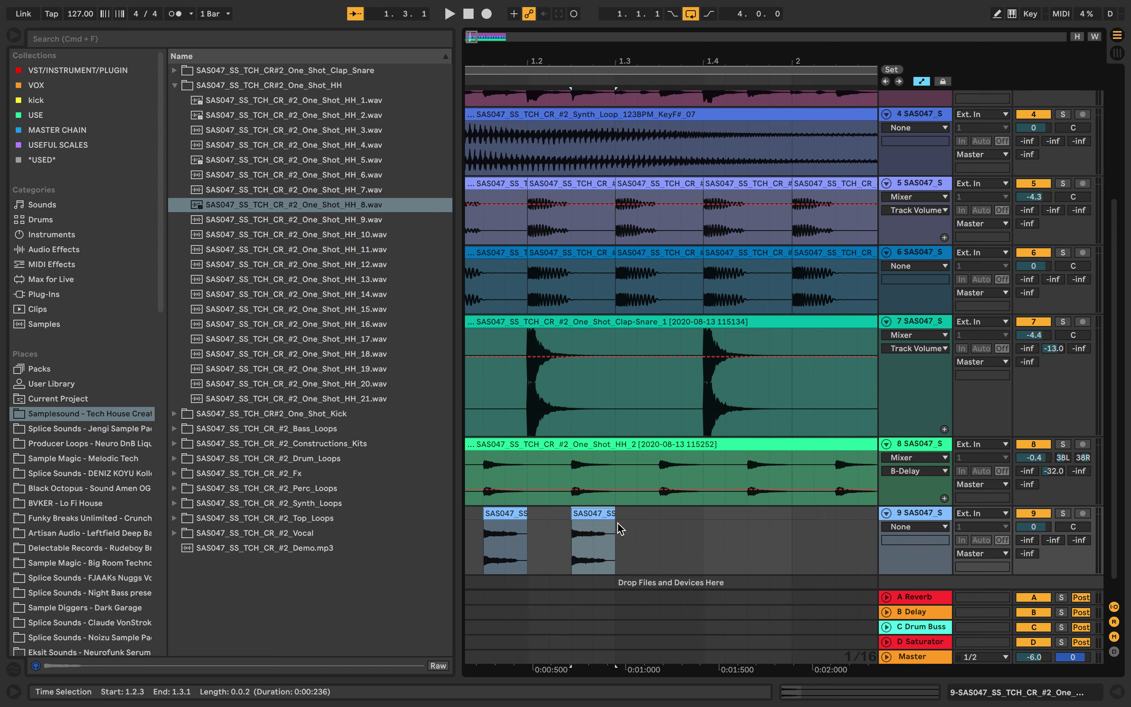
# Duplicate the two-beat HH_8 pattern until it fills every offbeat through the end of bar 4.
pyautogui.moveTo(620, 528); pyautogui.dragTo(374, 518)
pyautogui.press('super+d')
pyautogui.press('super+d')
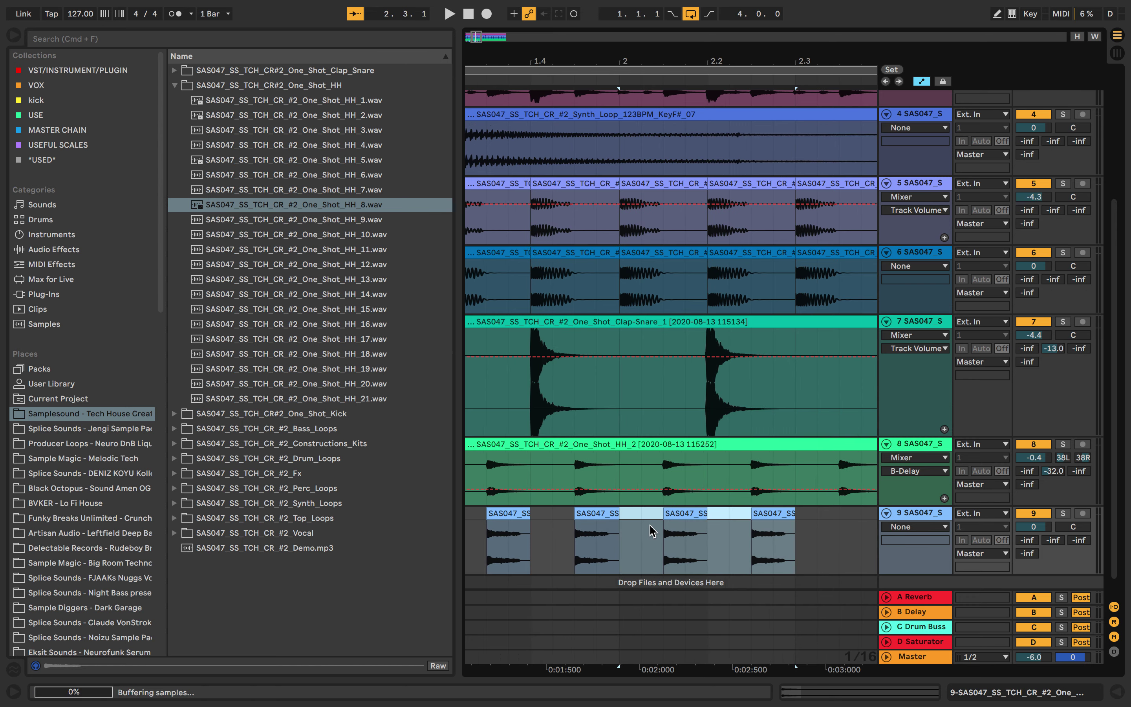
pyautogui.press('-')
pyautogui.press('super+d')
pyautogui.press('super+d')
pyautogui.press('super+d')
pyautogui.press('super+d')
pyautogui.press('super+d')
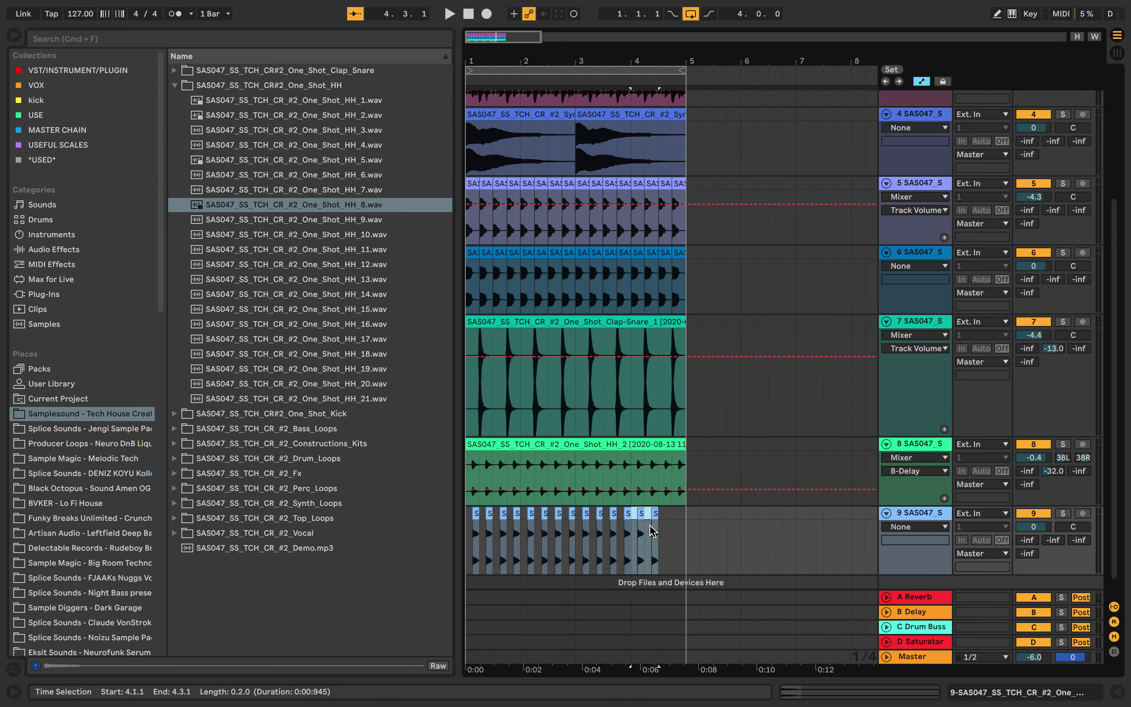
pyautogui.press('+')
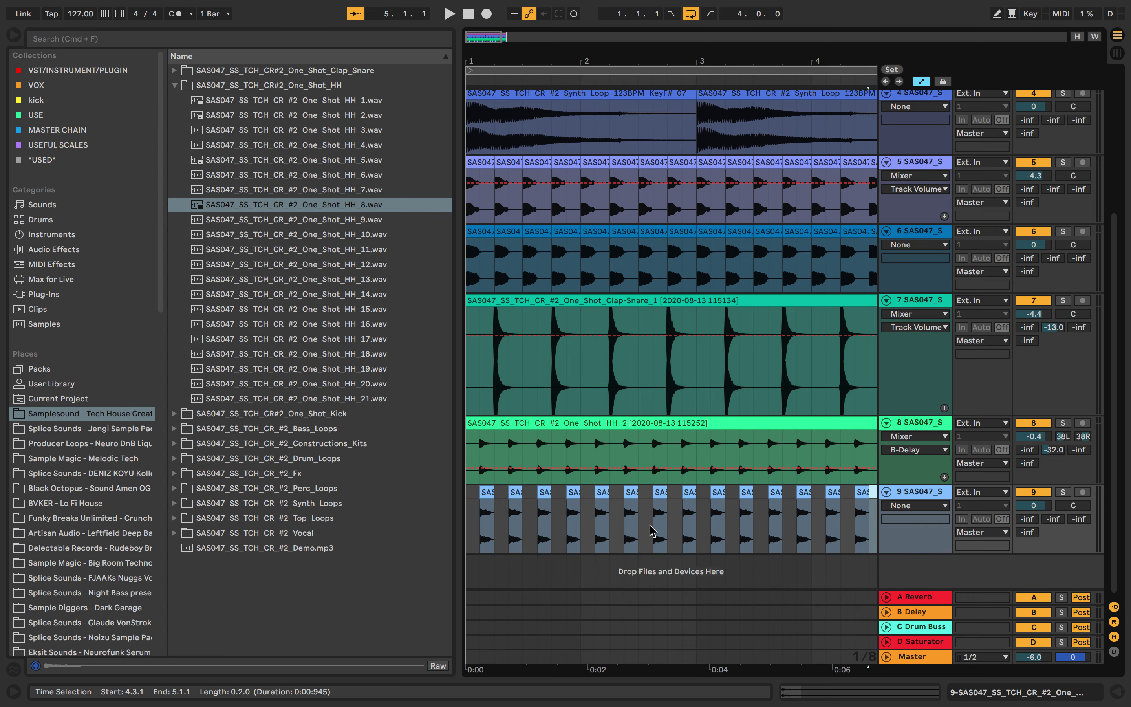
# Consolidate the HH_8 clips across bars 1 to 4 into a single clip.
pyautogui.press('-')
pyautogui.click(676, 510)
pyautogui.moveTo(685, 511); pyautogui.dragTo(447, 493)
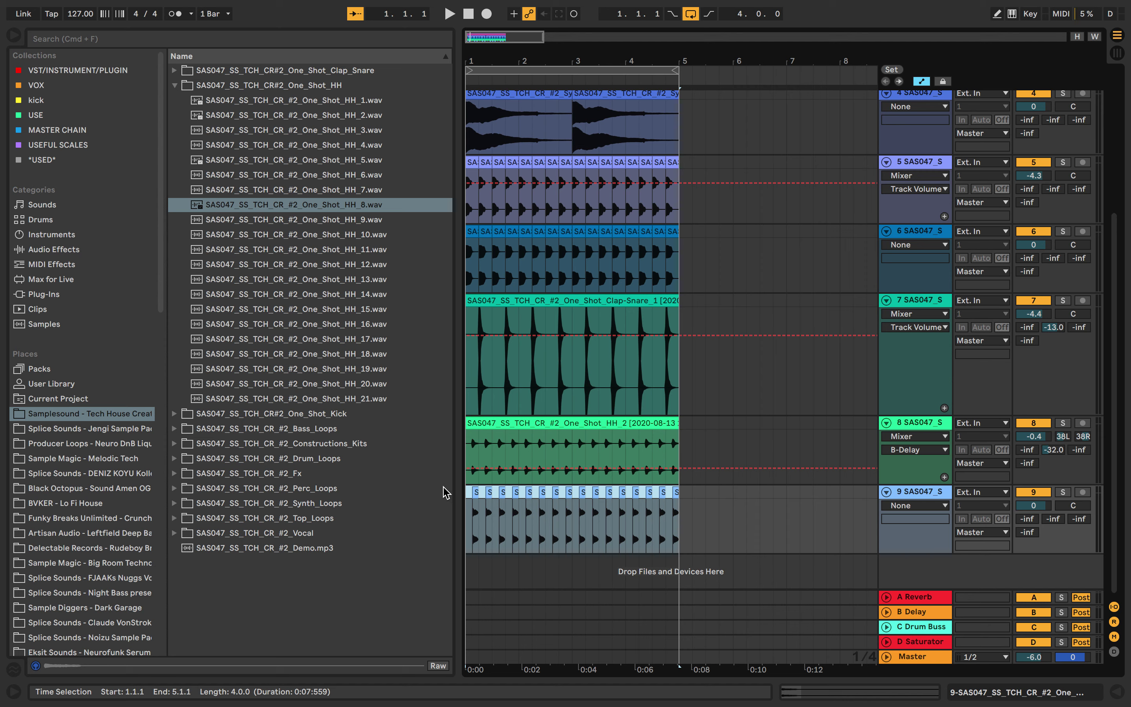
pyautogui.press('super+j')
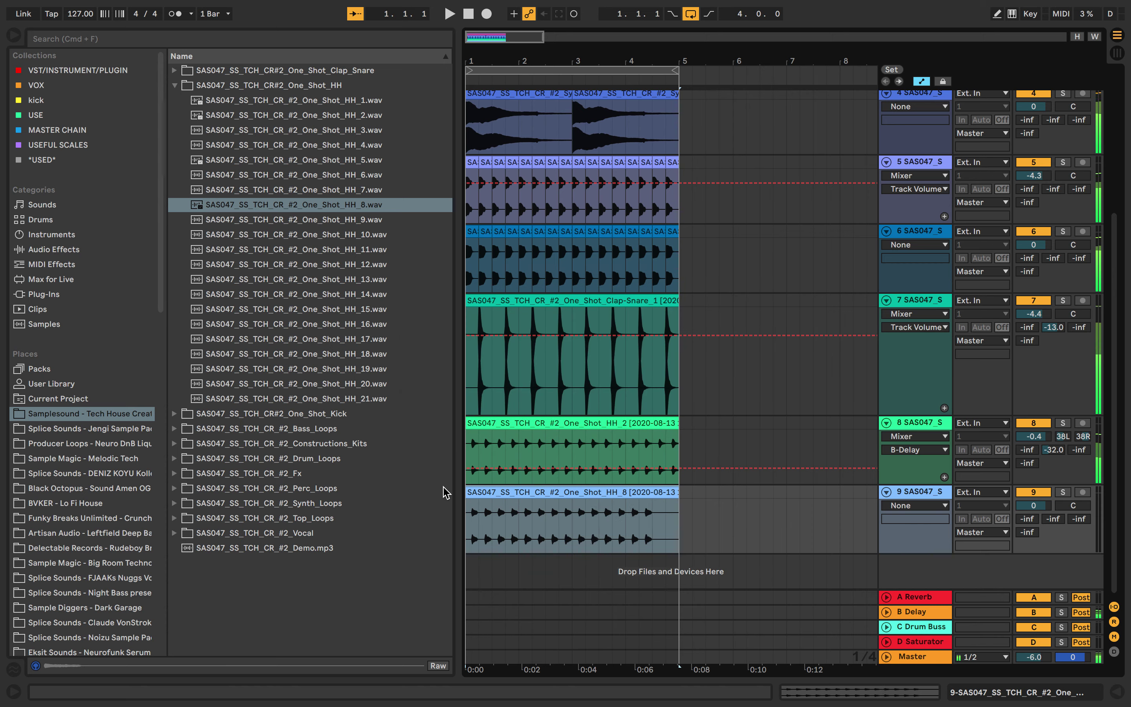
pyautogui.click(470, 511)
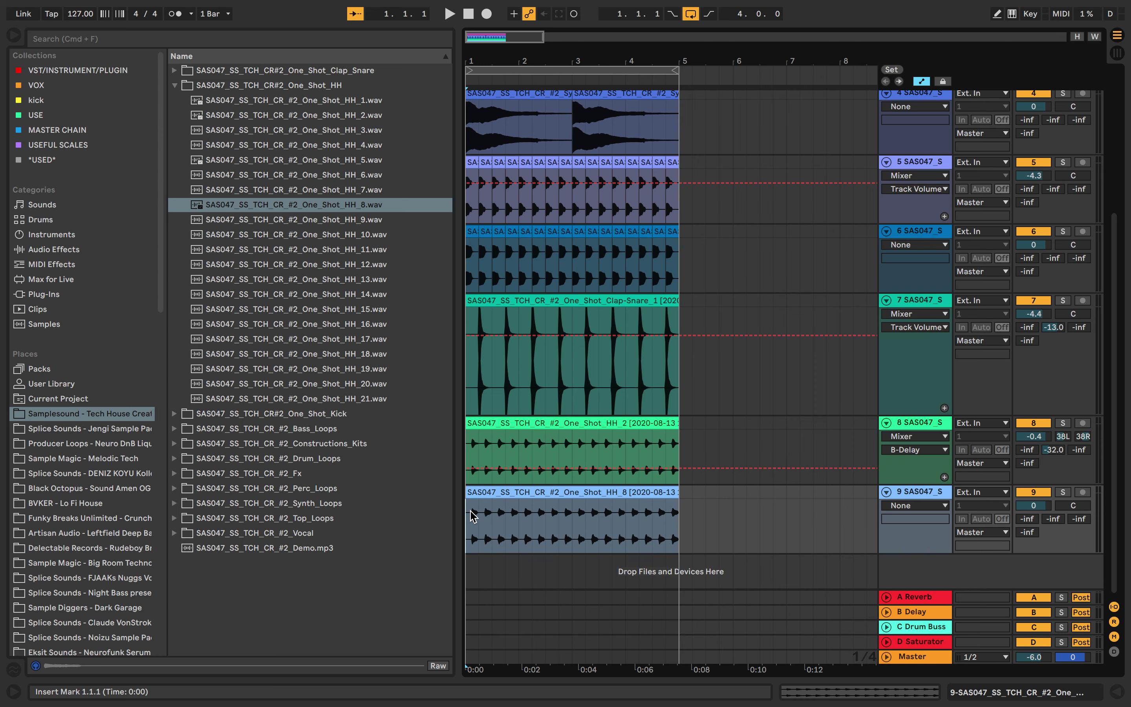
pyautogui.press('+')
pyautogui.press('+')
pyautogui.press('-')
pyautogui.press('-')
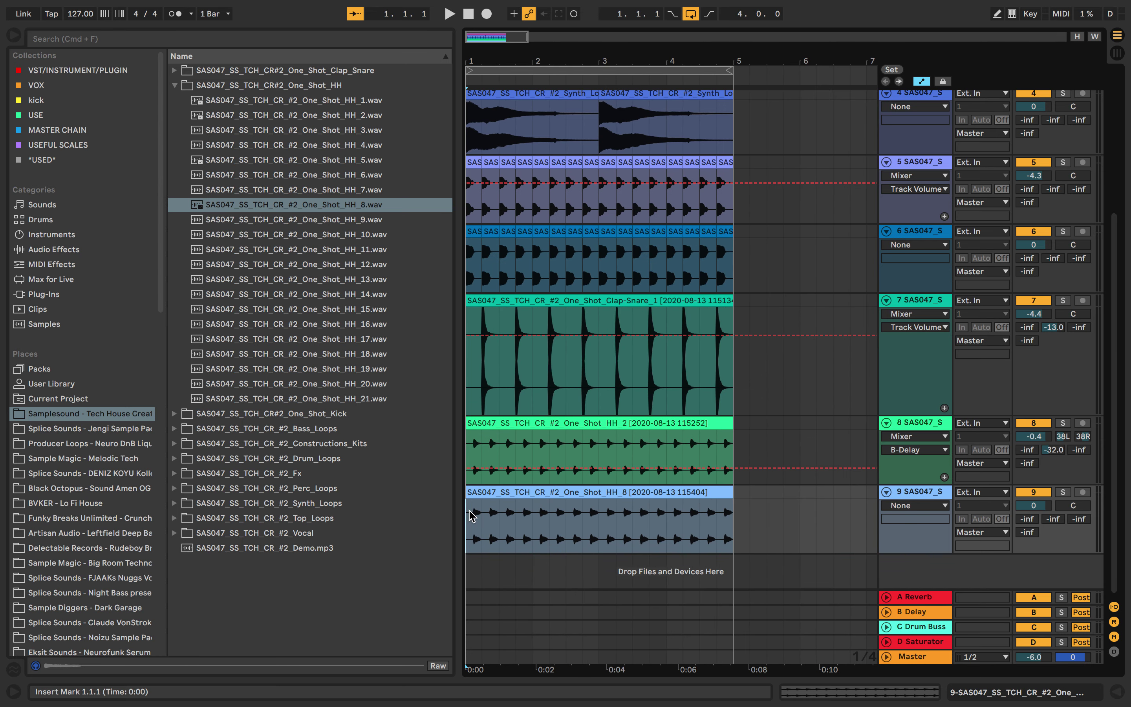
pyautogui.scroll(1, 469, 511)
pyautogui.scroll(-1, 469, 511)
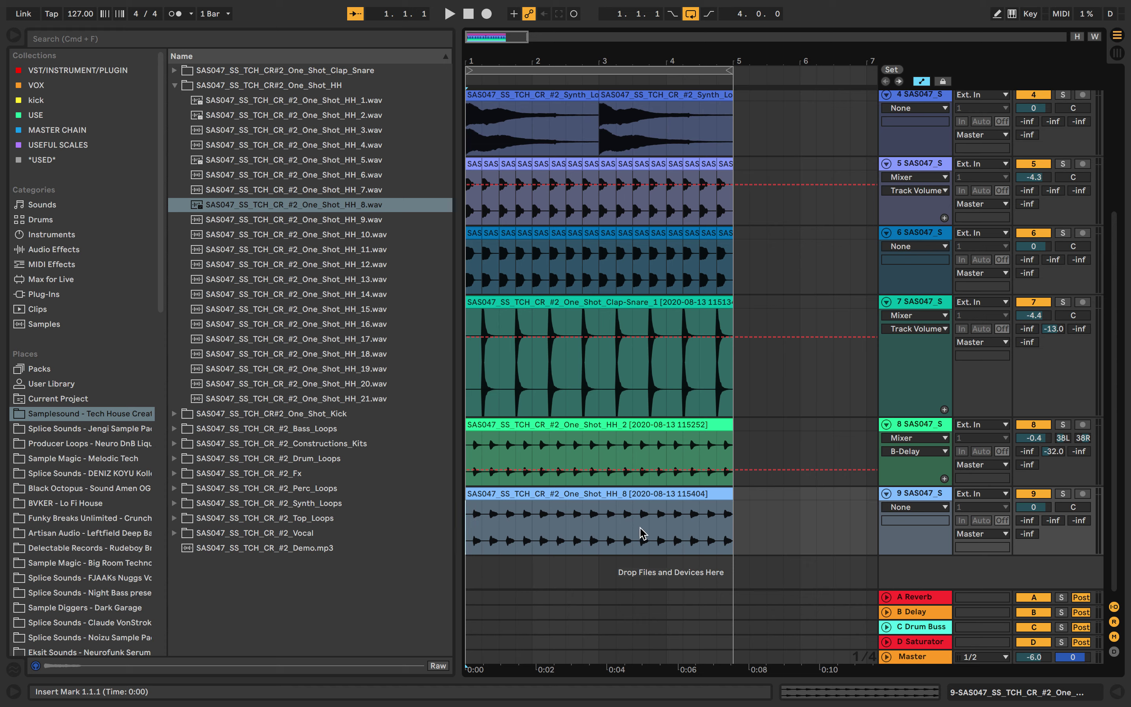
# Set the HH_8 track's volume to -2.5 dB, panning to 30L and 30R, reverb send to -45.0 dB and delay send to -29.0 dB during playback.
pyautogui.moveTo(1038, 507); pyautogui.dragTo(1042, 512)
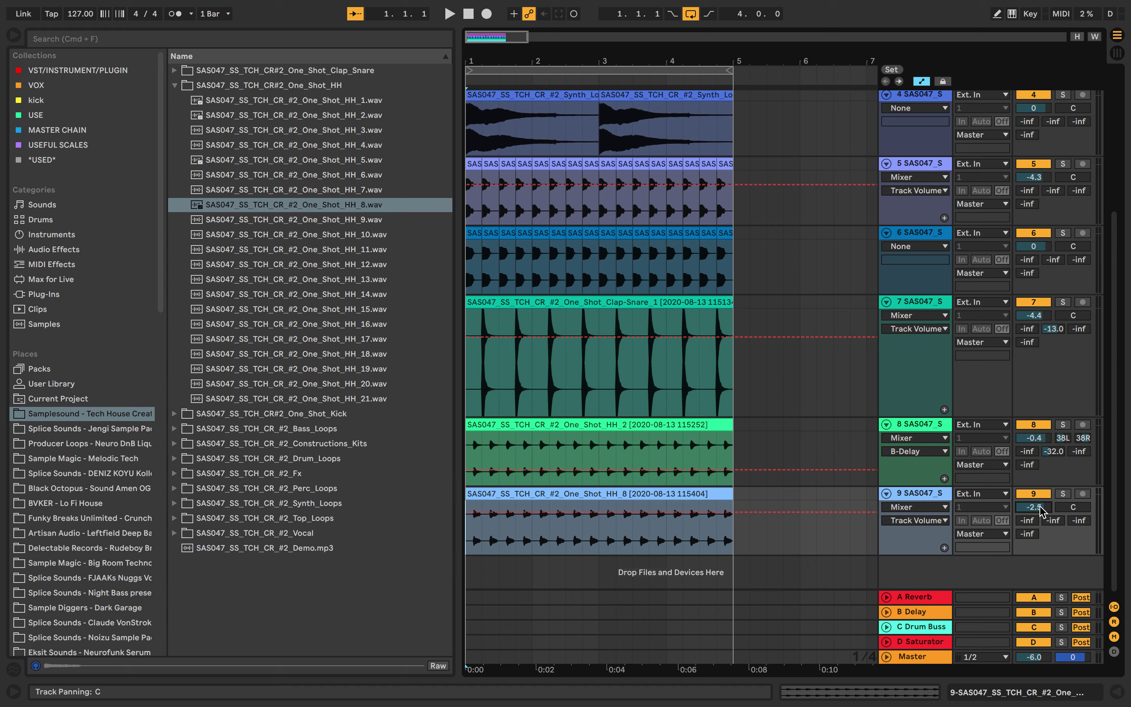
pyautogui.press('space')
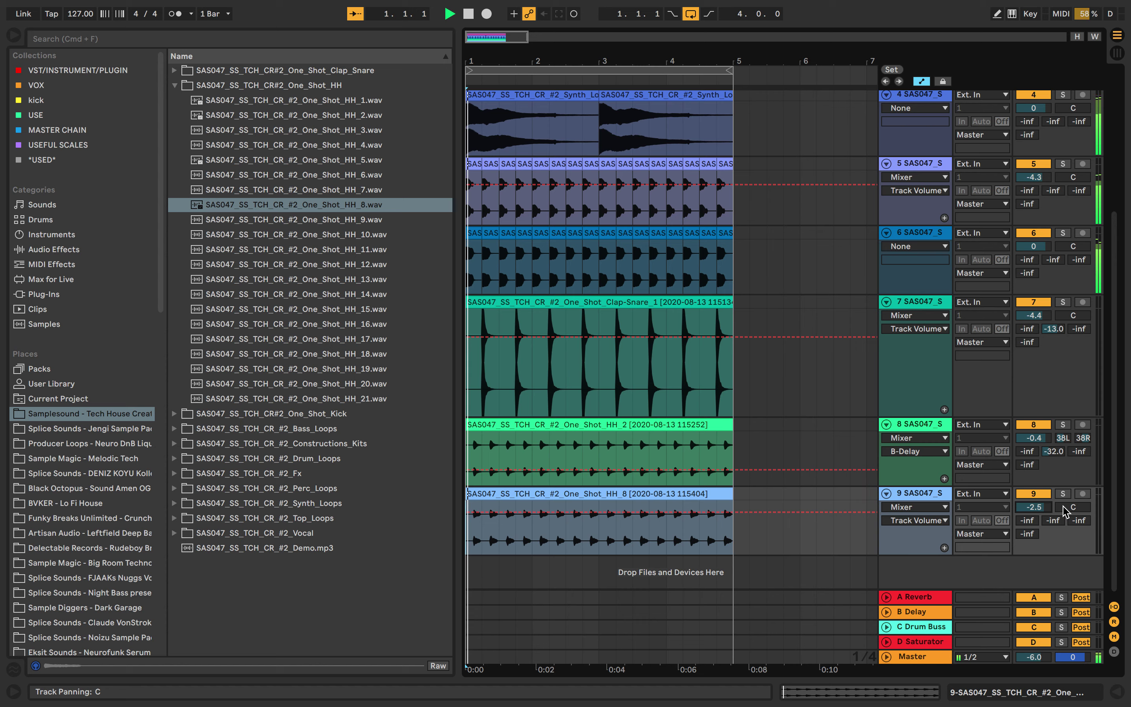
pyautogui.rightClick(1065, 511)
pyautogui.click(1061, 515)
pyautogui.moveTo(1063, 506)
pyautogui.mouseDown()
pyautogui.moveTo(1082, 511)
pyautogui.moveTo(1083, 526)
pyautogui.moveTo(1029, 509)
pyautogui.moveTo(1053, 502)
pyautogui.mouseUp()
pyautogui.scroll(1, 749, 522)
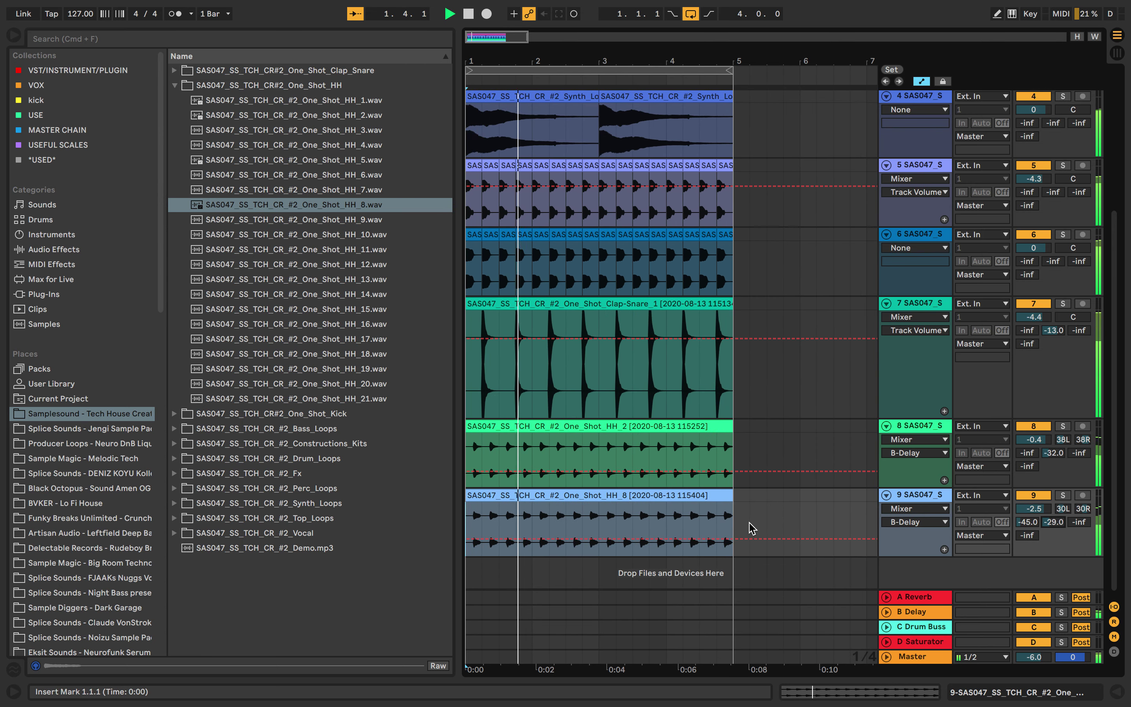
# Solo the HH_8 track to audition it and try reversing its four-bar clip.
pyautogui.scroll(1, 749, 528)
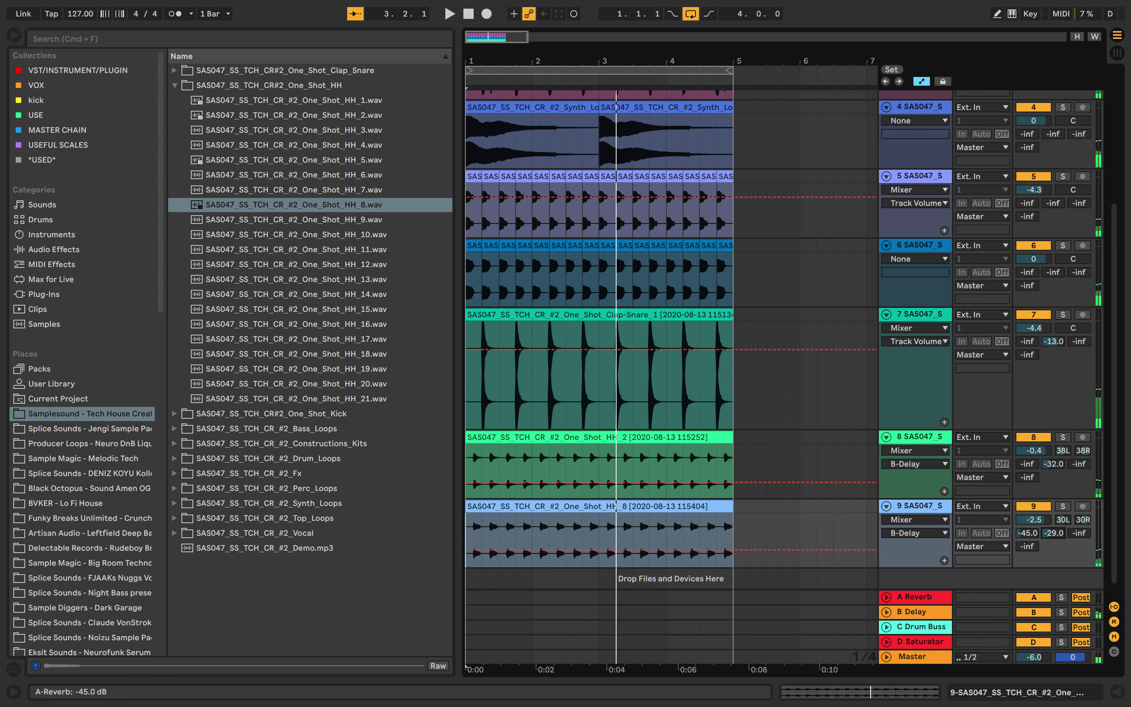
pyautogui.click(1062, 507)
pyautogui.press('space')
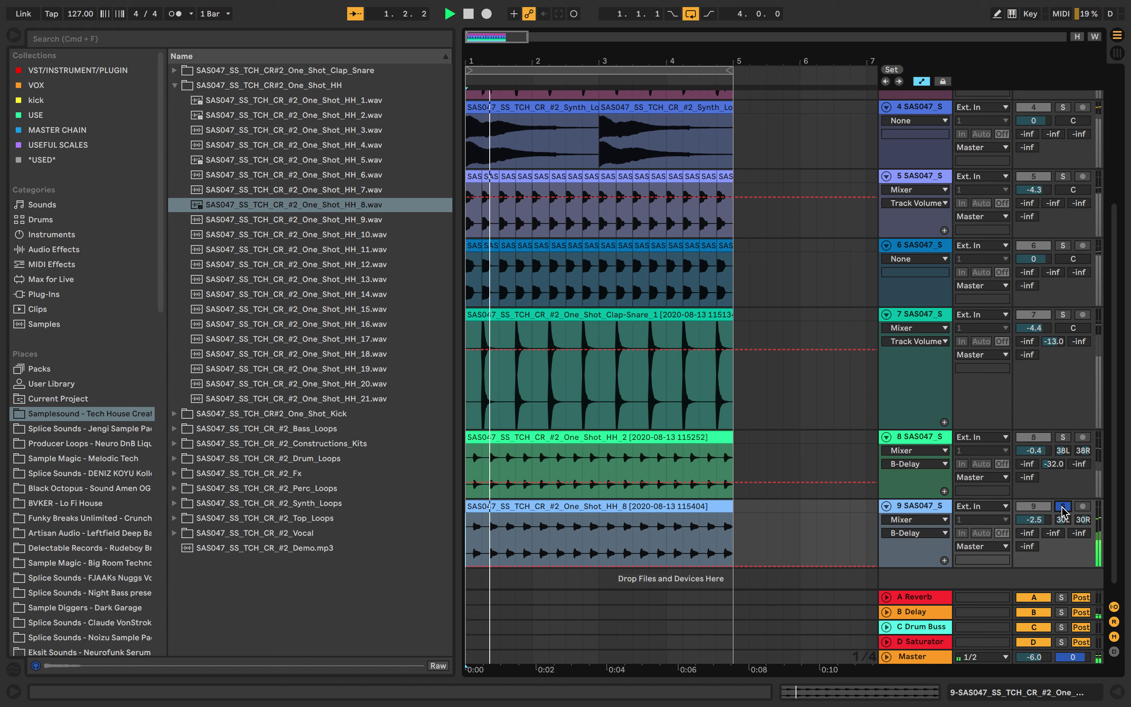
pyautogui.press('space')
pyautogui.click(702, 506)
pyautogui.press('r')
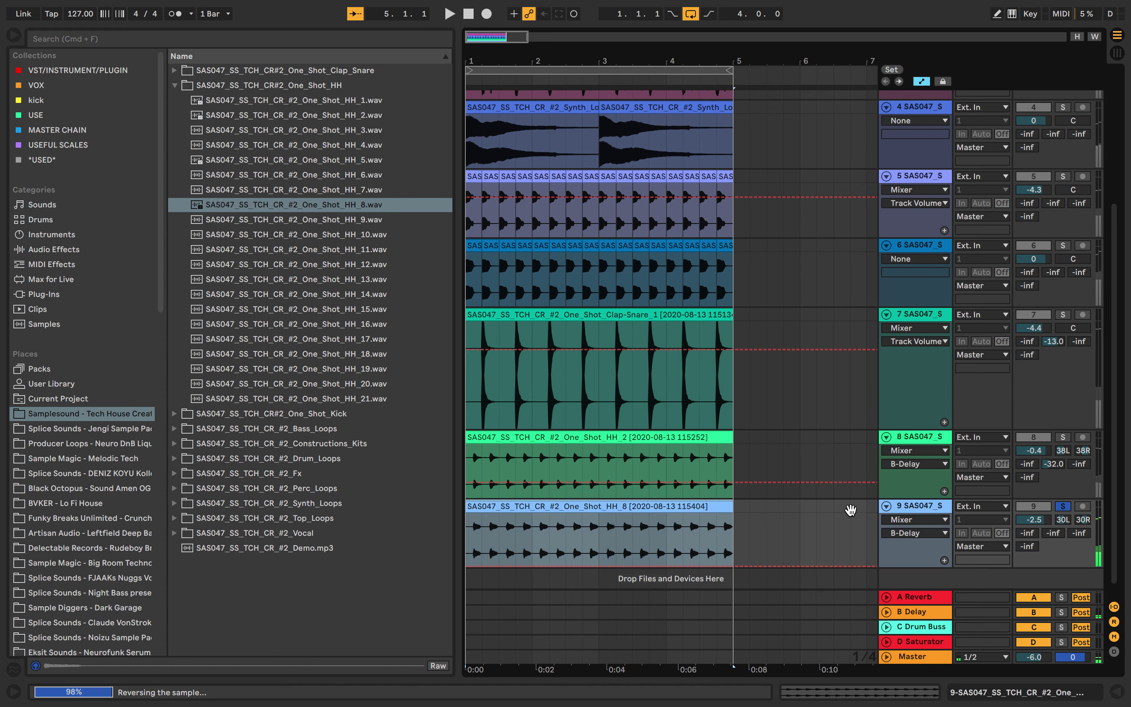
pyautogui.press('space')
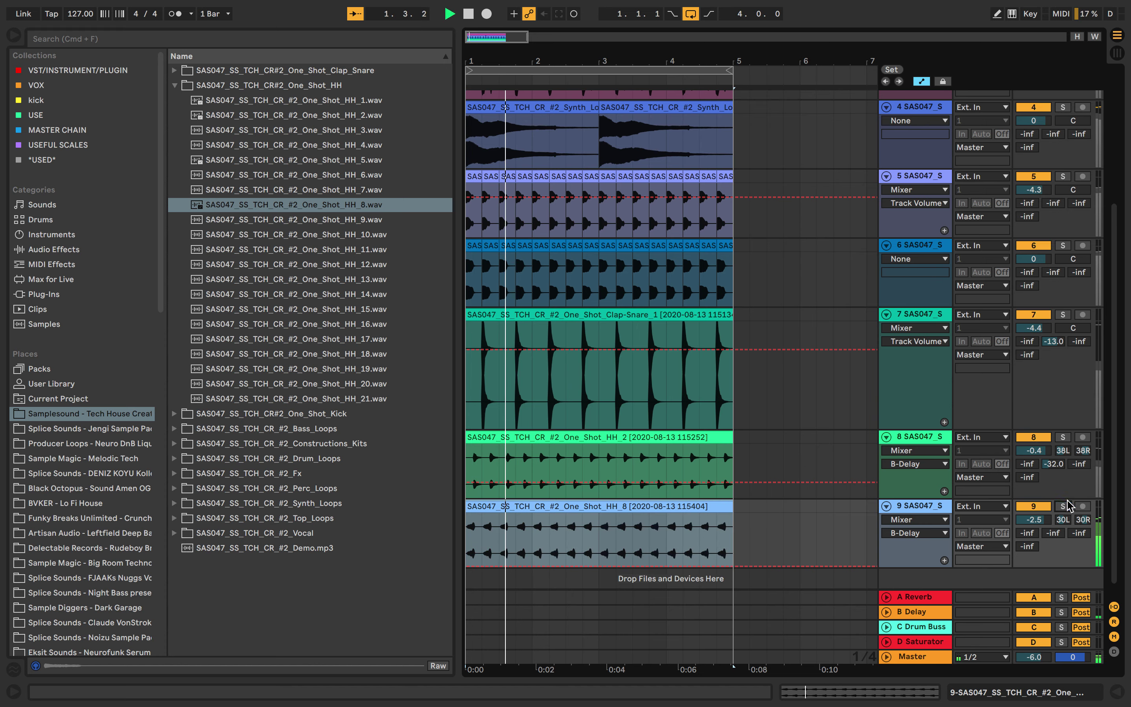
# Lower the HH_8 track's volume to -5.8 dB and set its delay send to -27.0 dB and reverb send to -39.0 dB.
pyautogui.moveTo(1032, 520); pyautogui.dragTo(1032, 535)
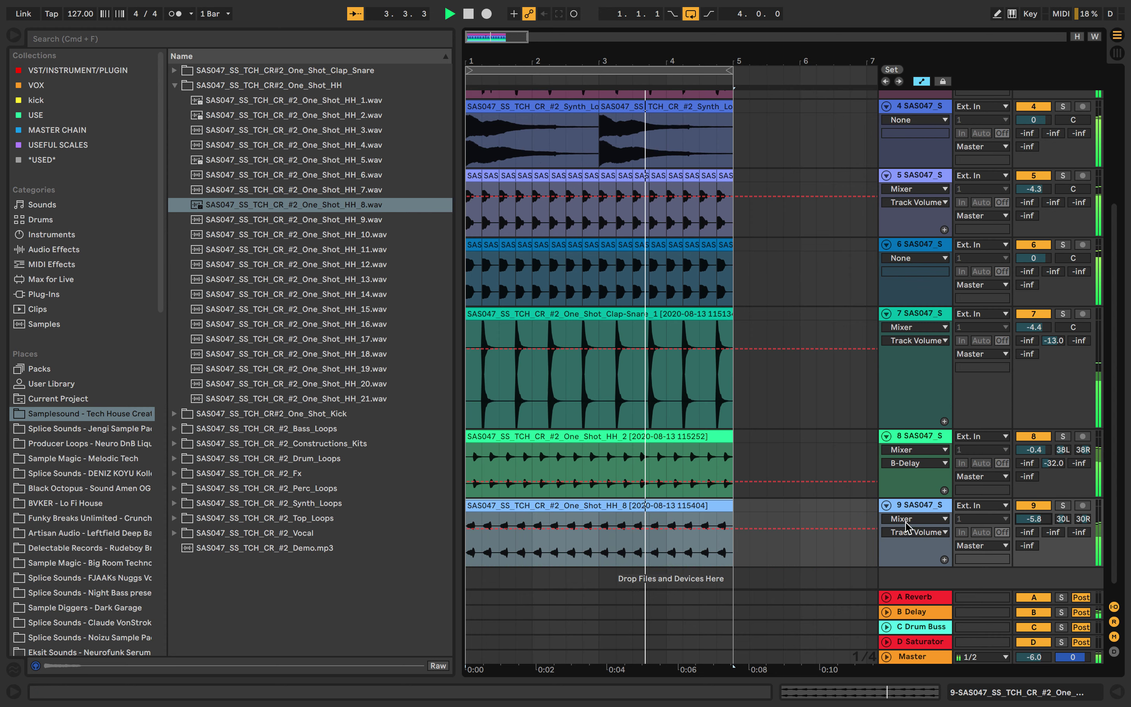
pyautogui.scroll(-1, 982, 525)
pyautogui.moveTo(1047, 523); pyautogui.dragTo(1046, 520)
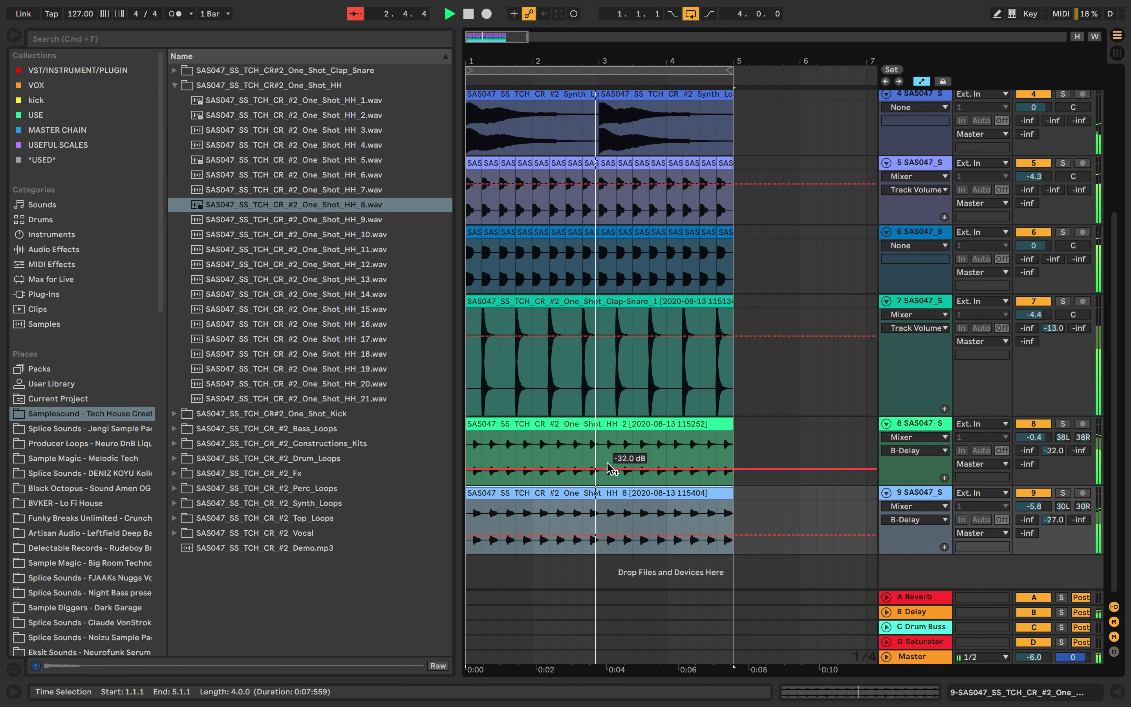
pyautogui.press('space')
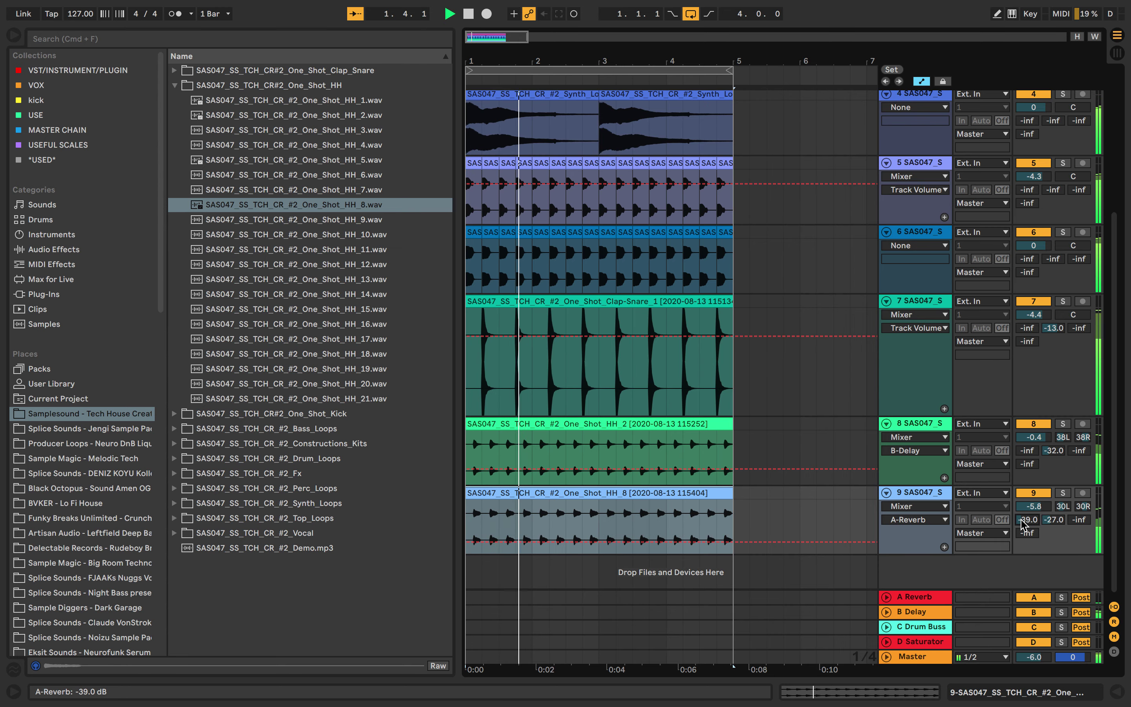
pyautogui.press('space')
# Play the loop with only the vocal track and tracks 5 and 6 soloed.
pyautogui.scroll(5, 756, 448)
pyautogui.scroll(-3, 754, 442)
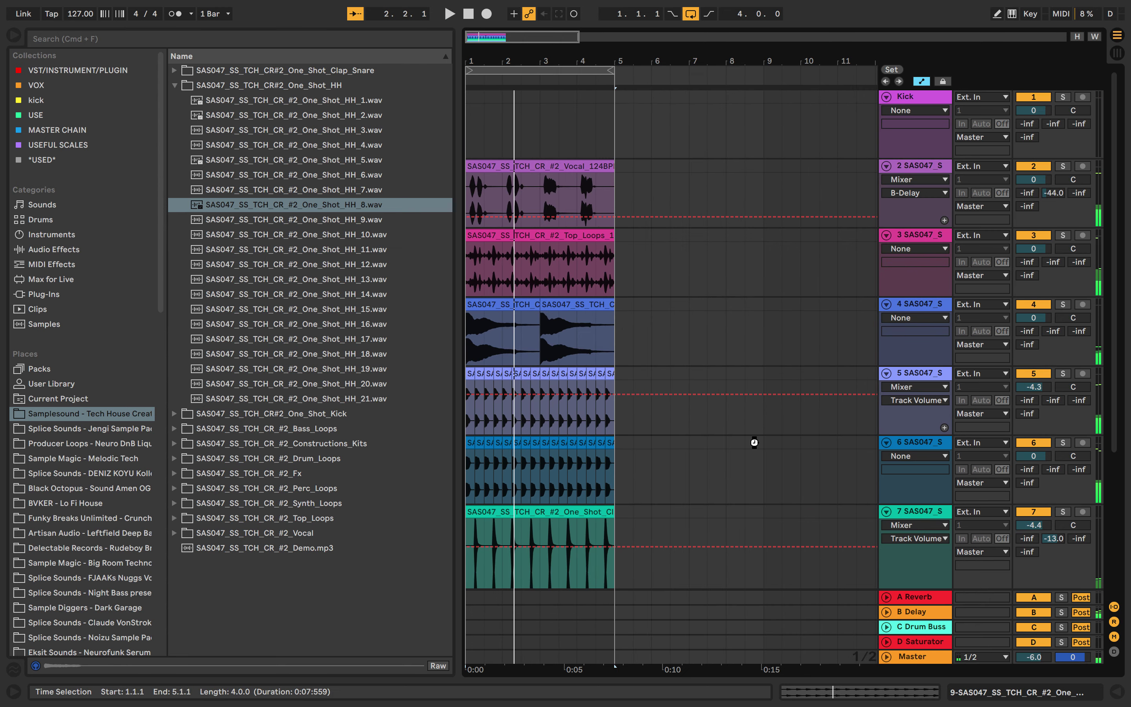
pyautogui.scroll(-3, 498, 186)
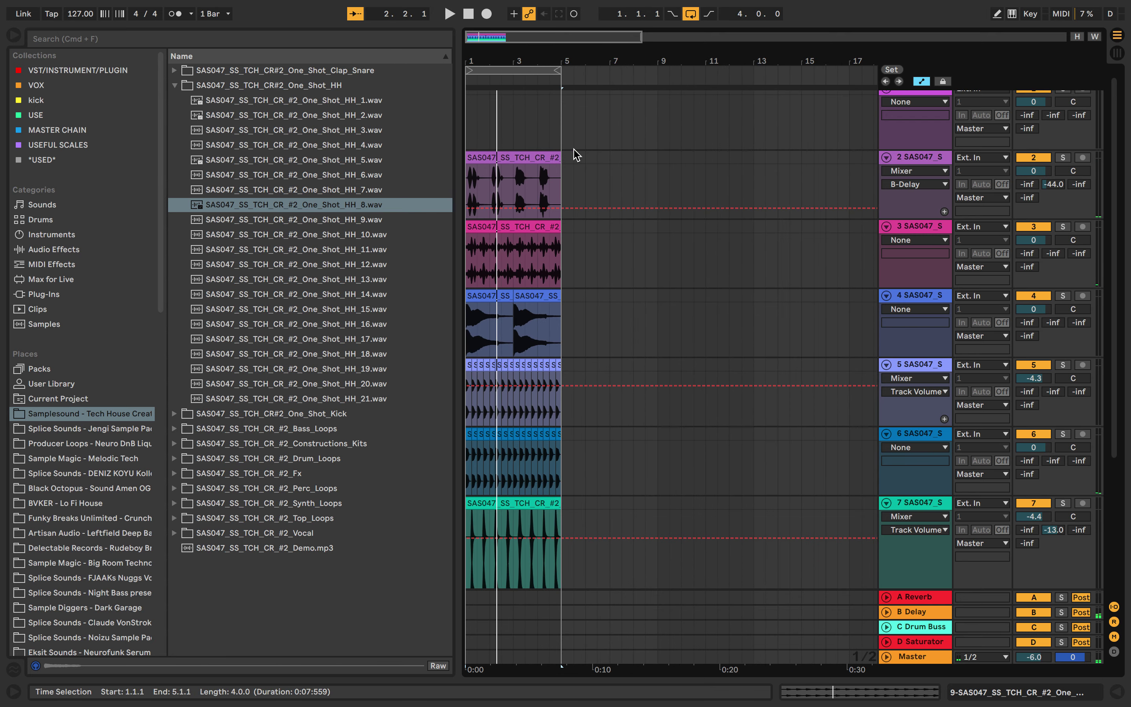
pyautogui.scroll(-3, 540, 201)
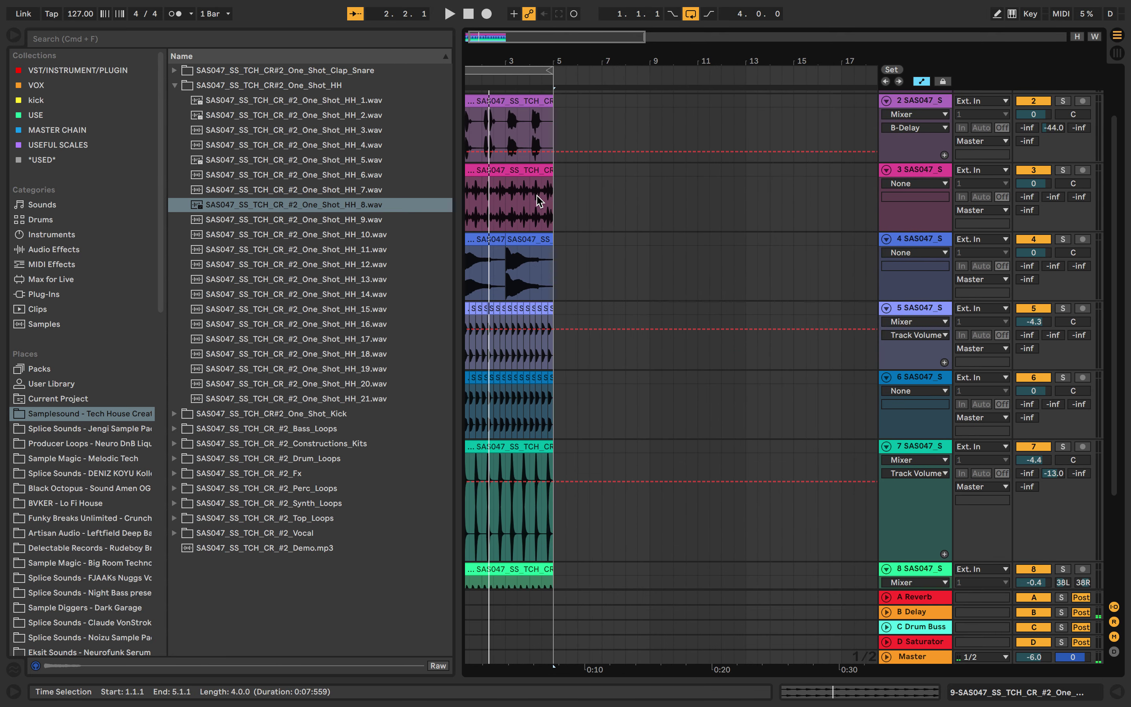
pyautogui.press('space')
pyautogui.click(1063, 96)
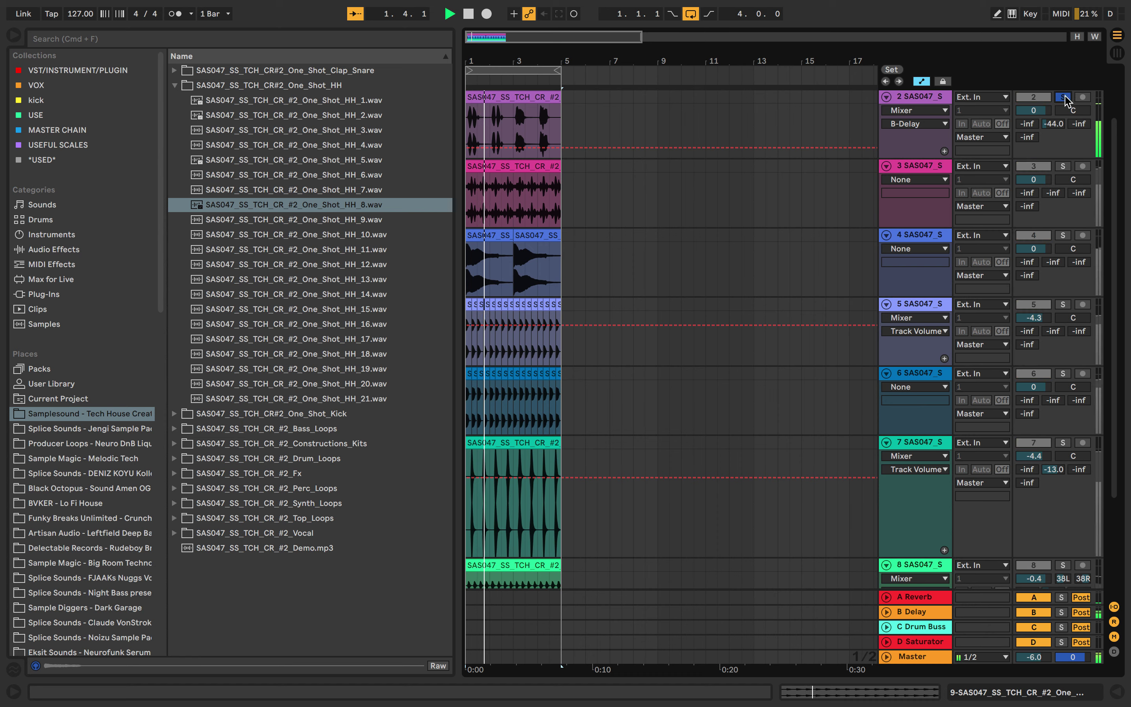
pyautogui.click(1067, 373)
pyautogui.click(1063, 305)
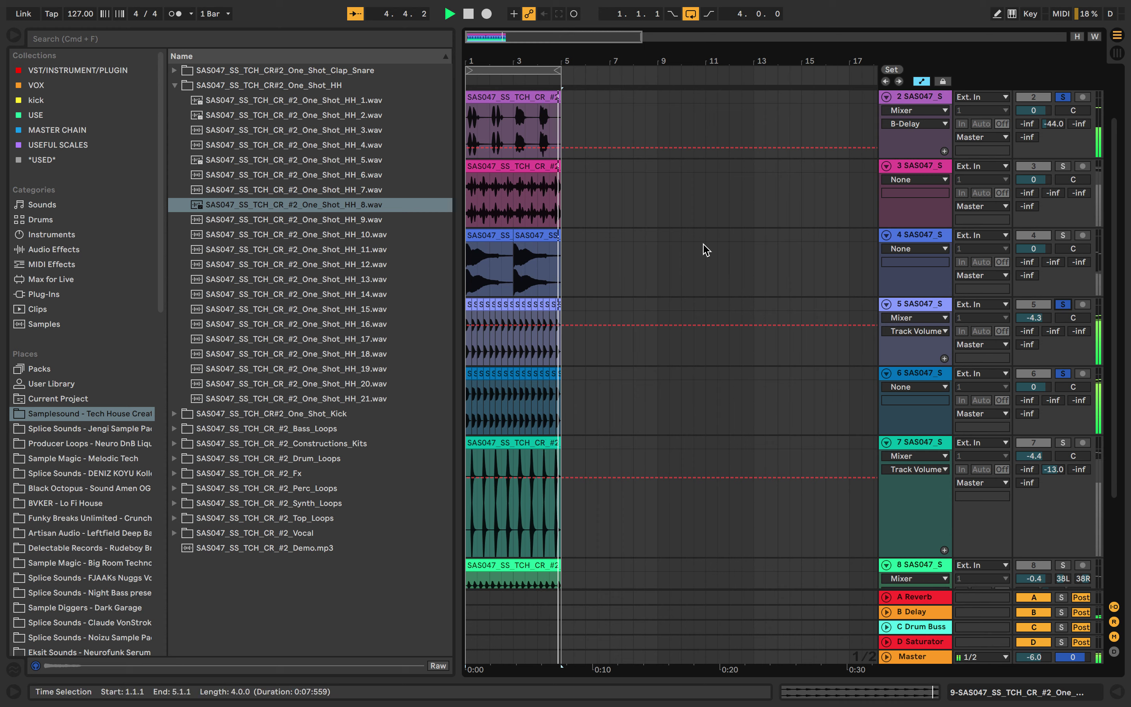
# Search the browser for GLUE, add Glue Compressor to the vocal track and set its threshold to -11.1 dB.
pyautogui.click(368, 41)
pyautogui.write('GLUE')
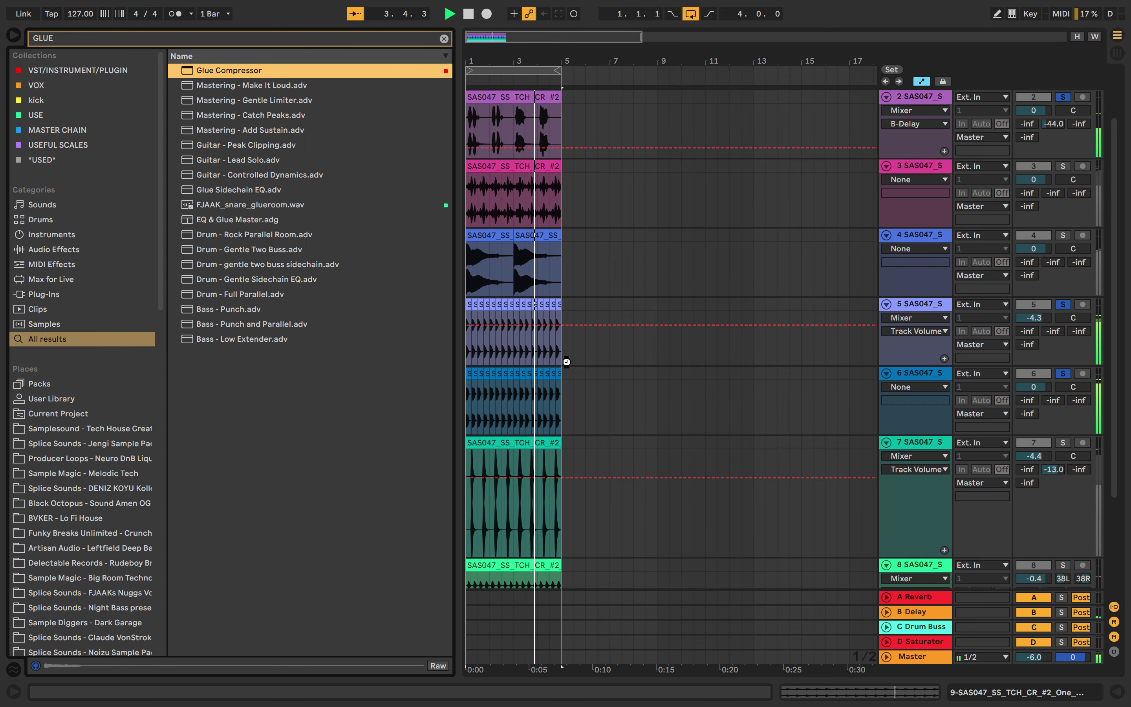
pyautogui.press('Return')
pyautogui.moveTo(102, 642); pyautogui.dragTo(101, 668)
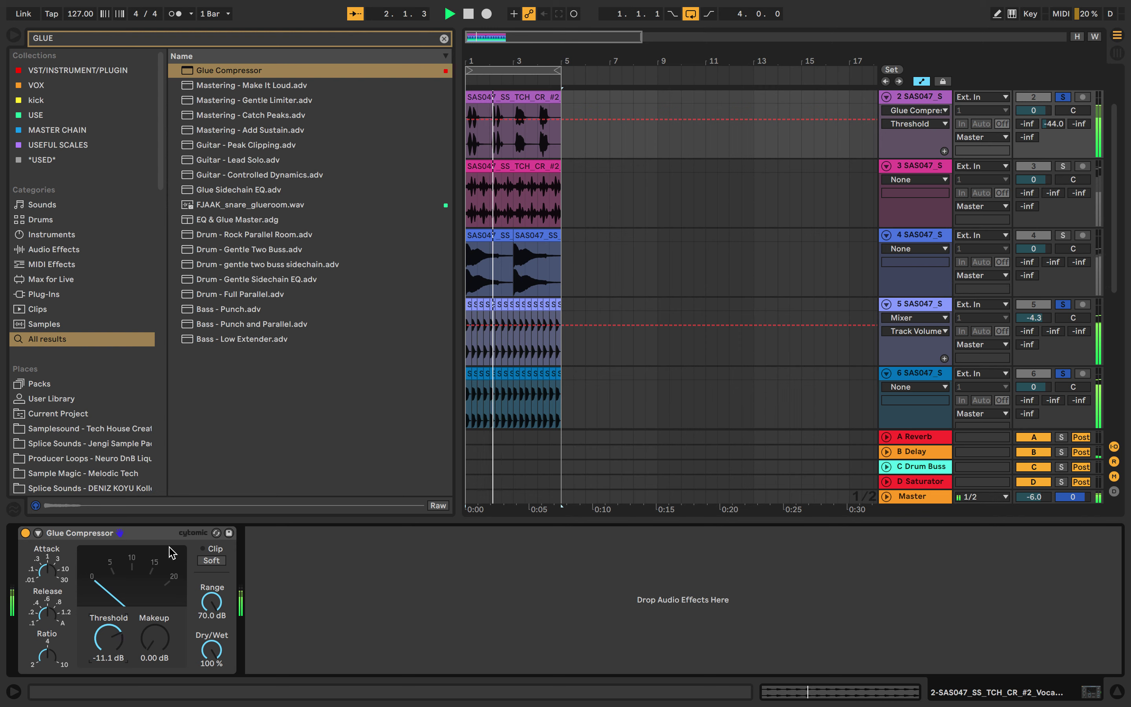
# On the vocal's Glue Compressor, enable a band-pass sidechain EQ at 125 Hz and turn on soft clipping.
pyautogui.click(38, 533)
pyautogui.click(104, 547)
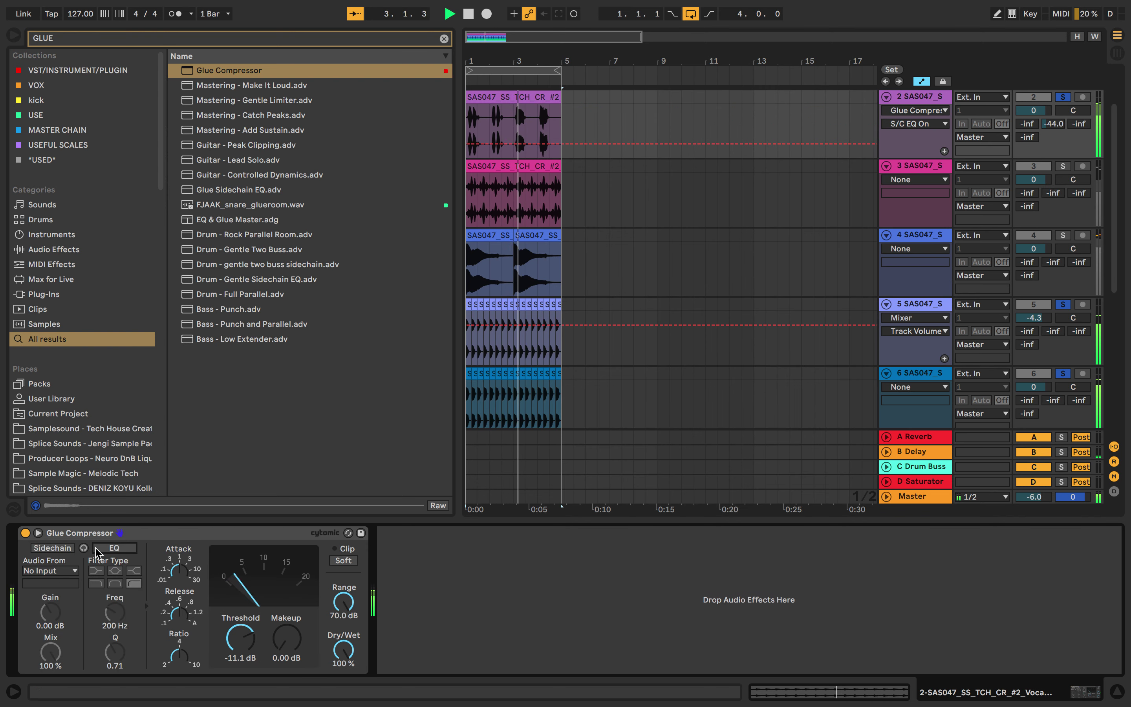
pyautogui.click(96, 585)
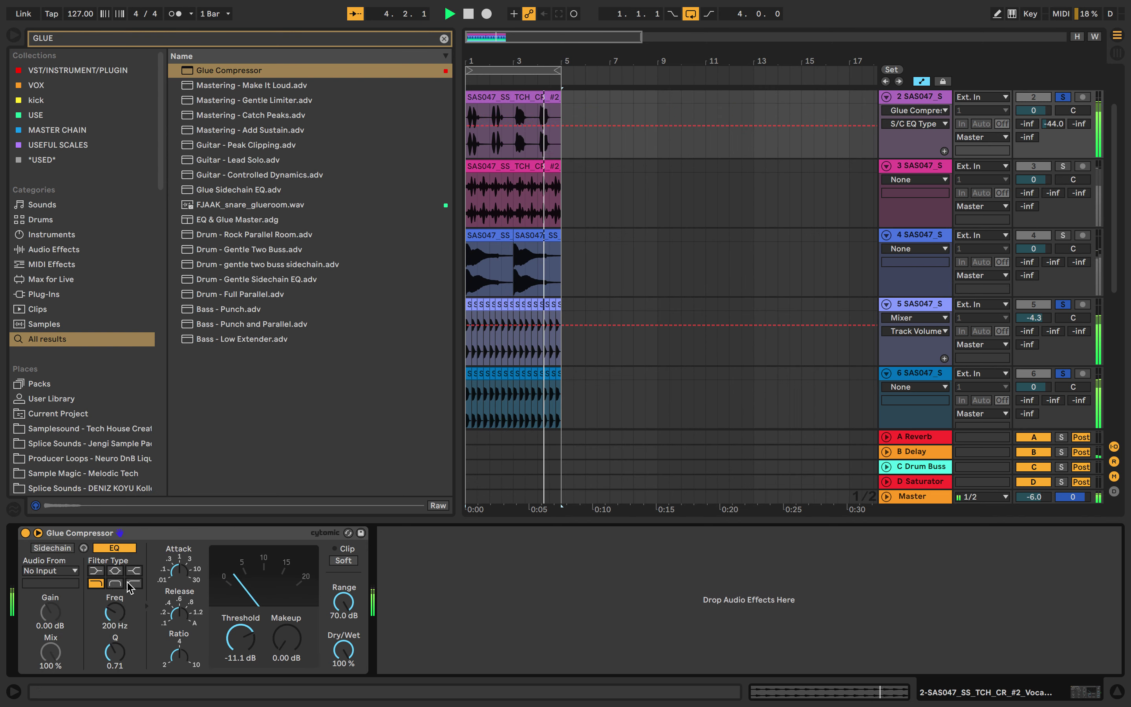
pyautogui.click(117, 584)
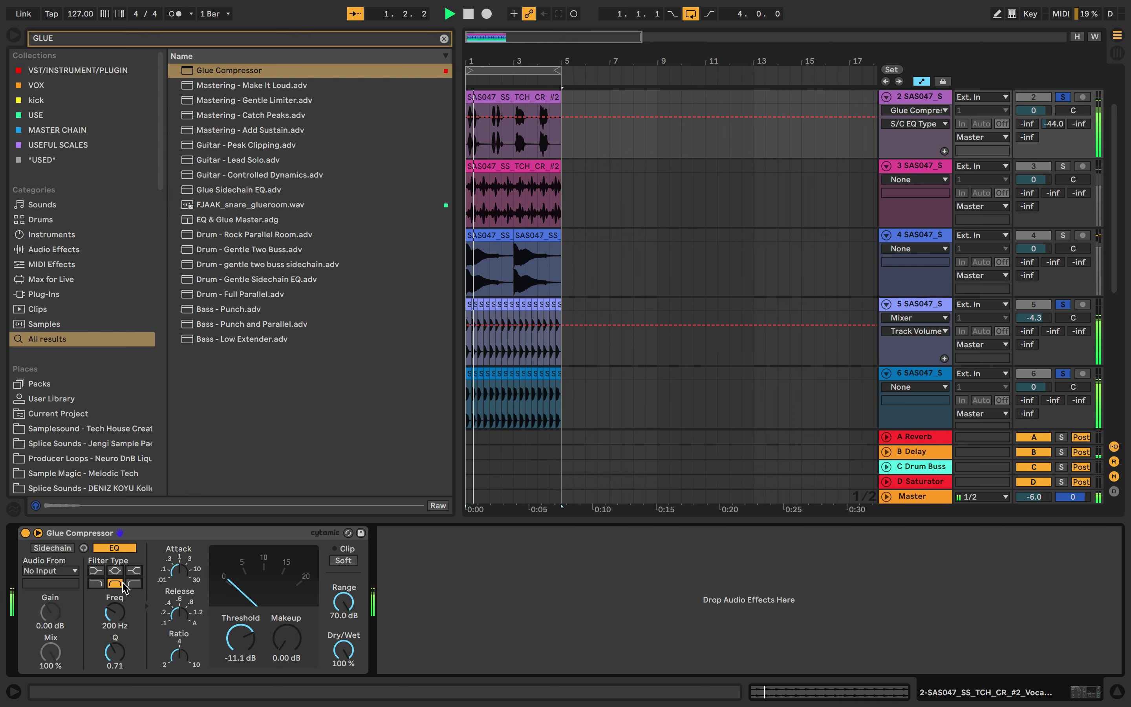
pyautogui.moveTo(116, 611); pyautogui.dragTo(117, 628)
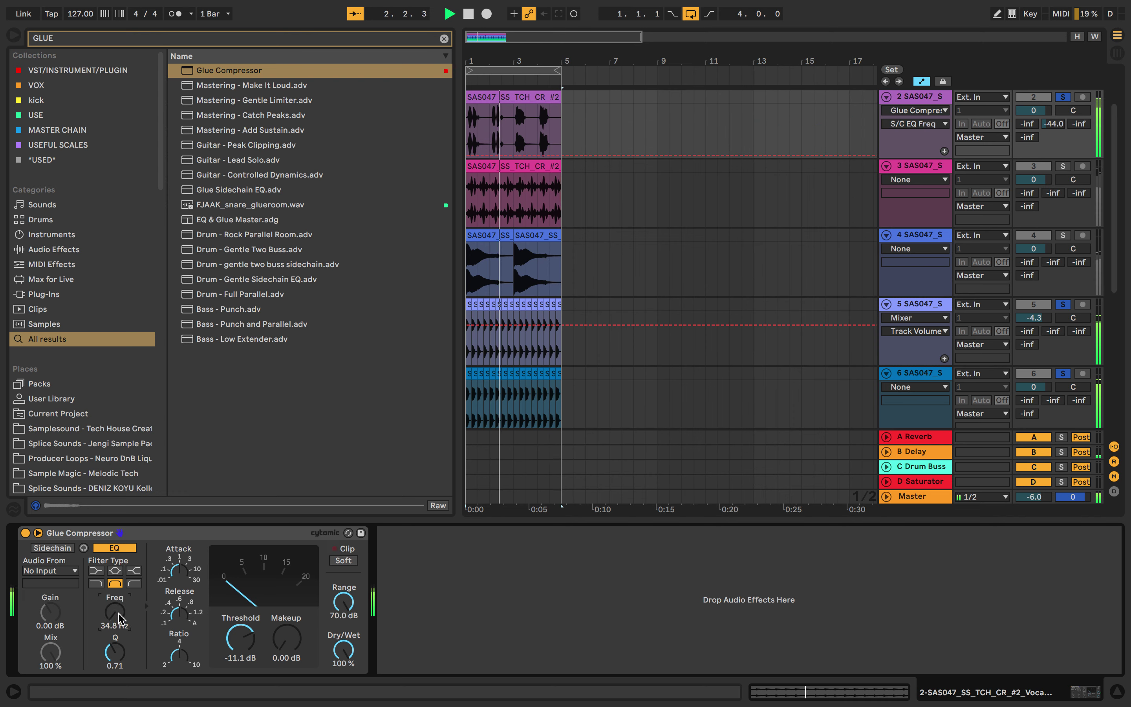
pyautogui.click(344, 560)
pyautogui.moveTo(119, 616); pyautogui.dragTo(119, 613)
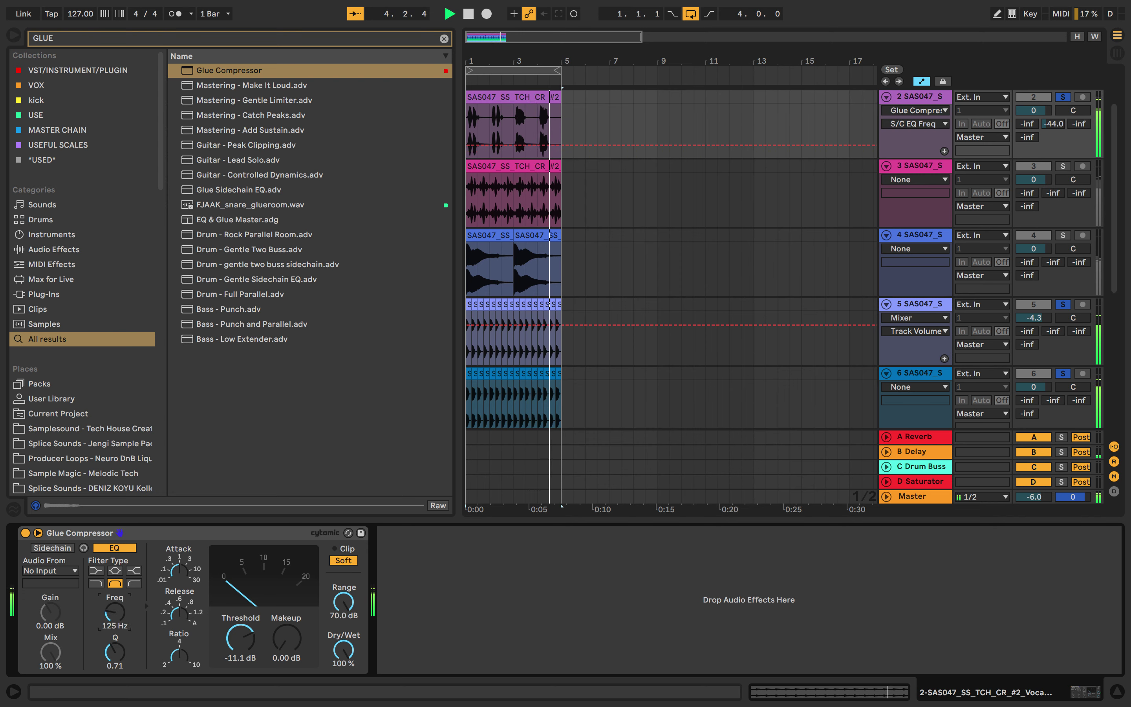
# Solo the top loop track and add Glue Compressor with a -7.94 dB threshold, soft clipping and One Shot Kick 2 as sidechain source.
pyautogui.click(1063, 167)
pyautogui.moveTo(263, 71); pyautogui.dragTo(495, 179)
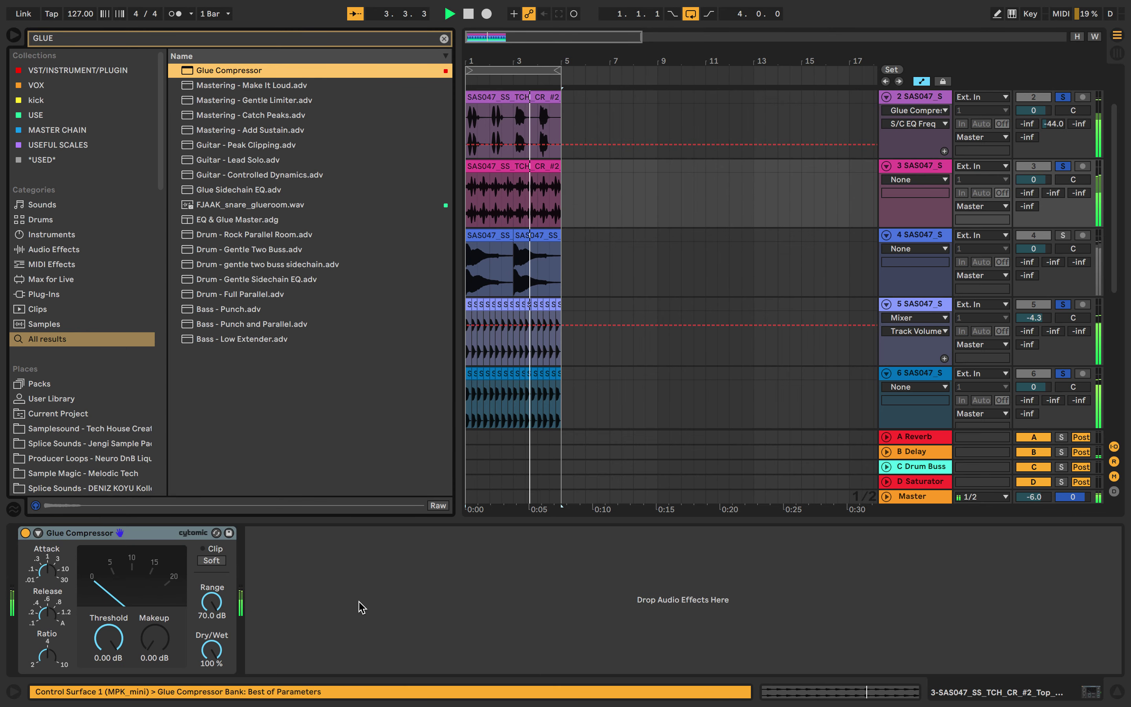
pyautogui.moveTo(110, 640); pyautogui.dragTo(111, 665)
pyautogui.click(38, 533)
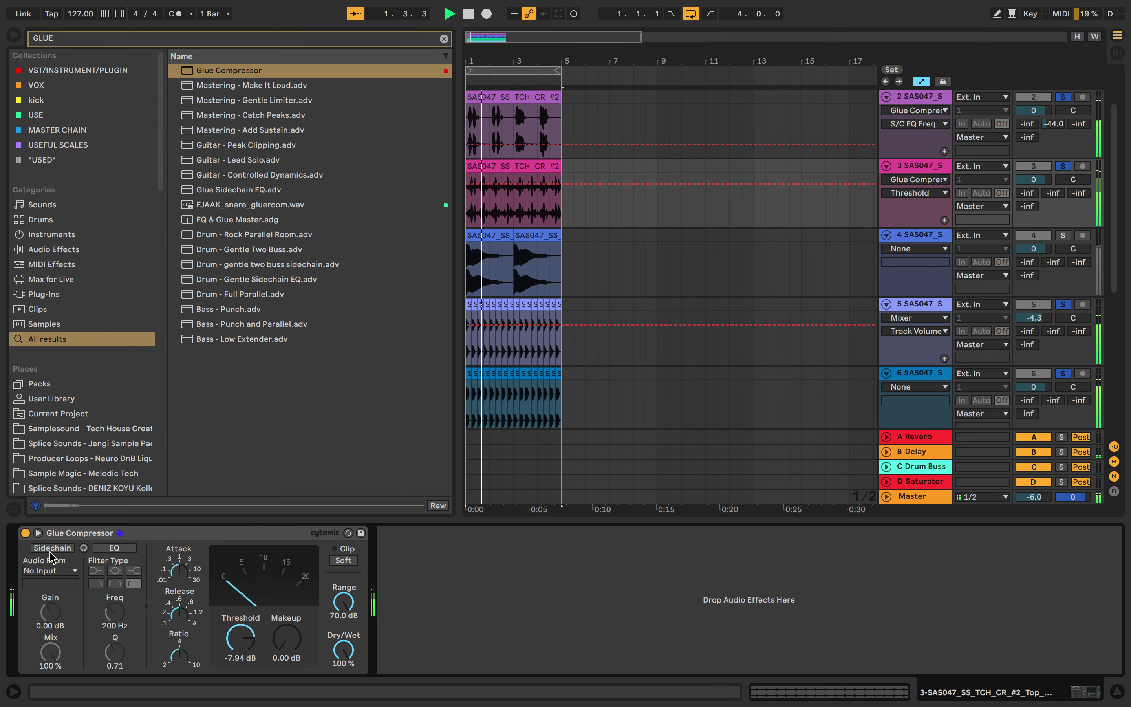
pyautogui.click(56, 571)
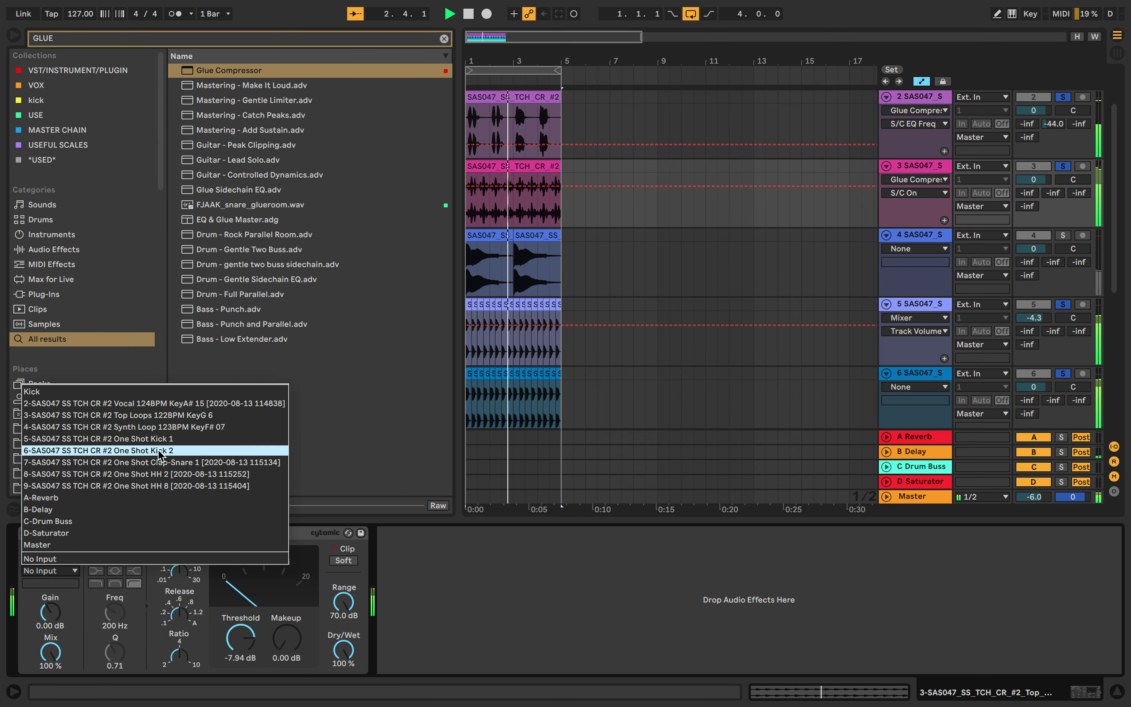
pyautogui.click(93, 452)
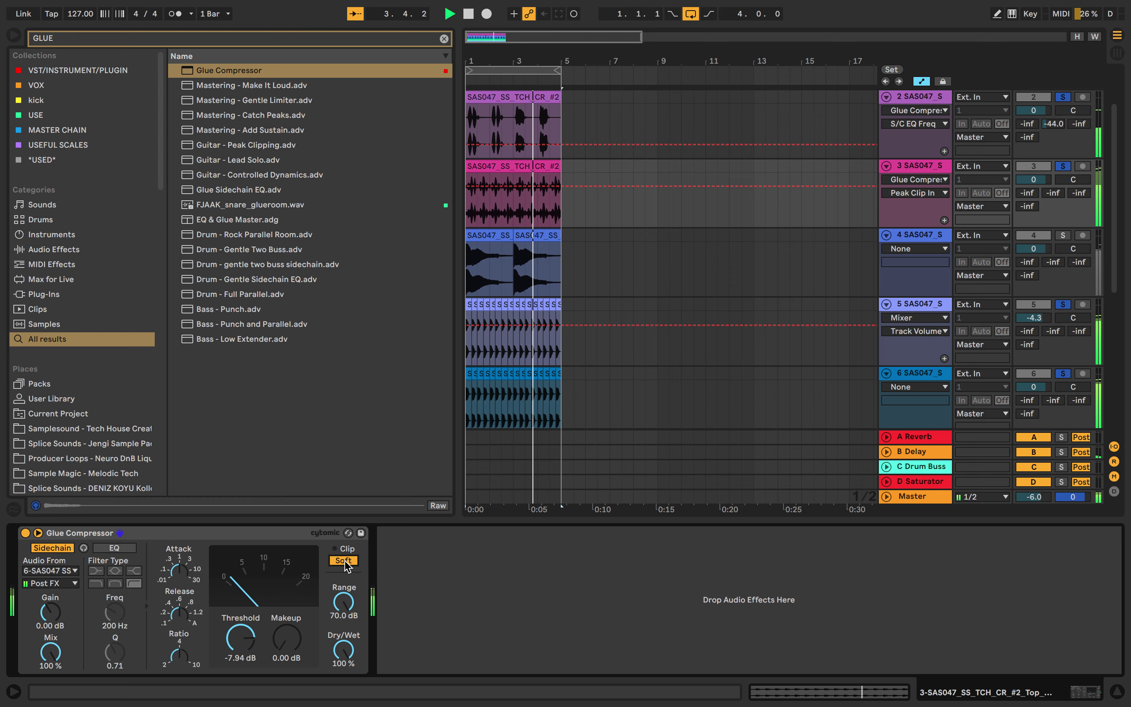
# Group the two kick tracks, 5 and 6.
pyautogui.scroll(-4, 693, 348)
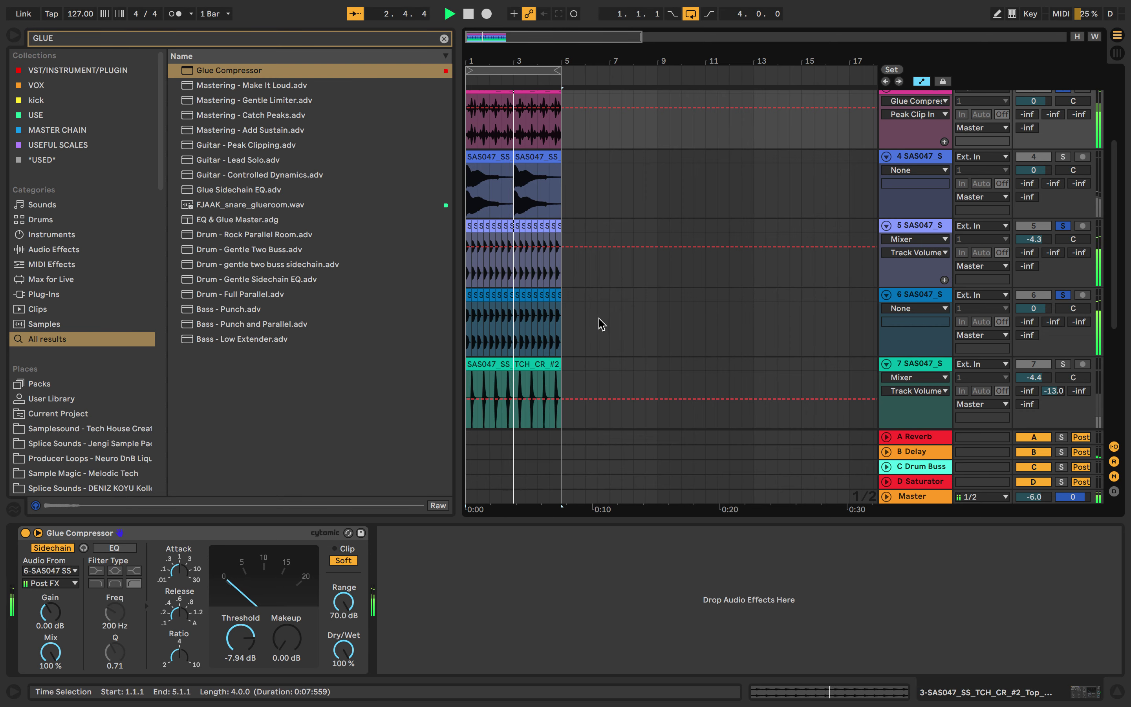
pyautogui.click(941, 298)
pyautogui.keyDown('shift'); pyautogui.click(937, 229); pyautogui.keyUp('shift')
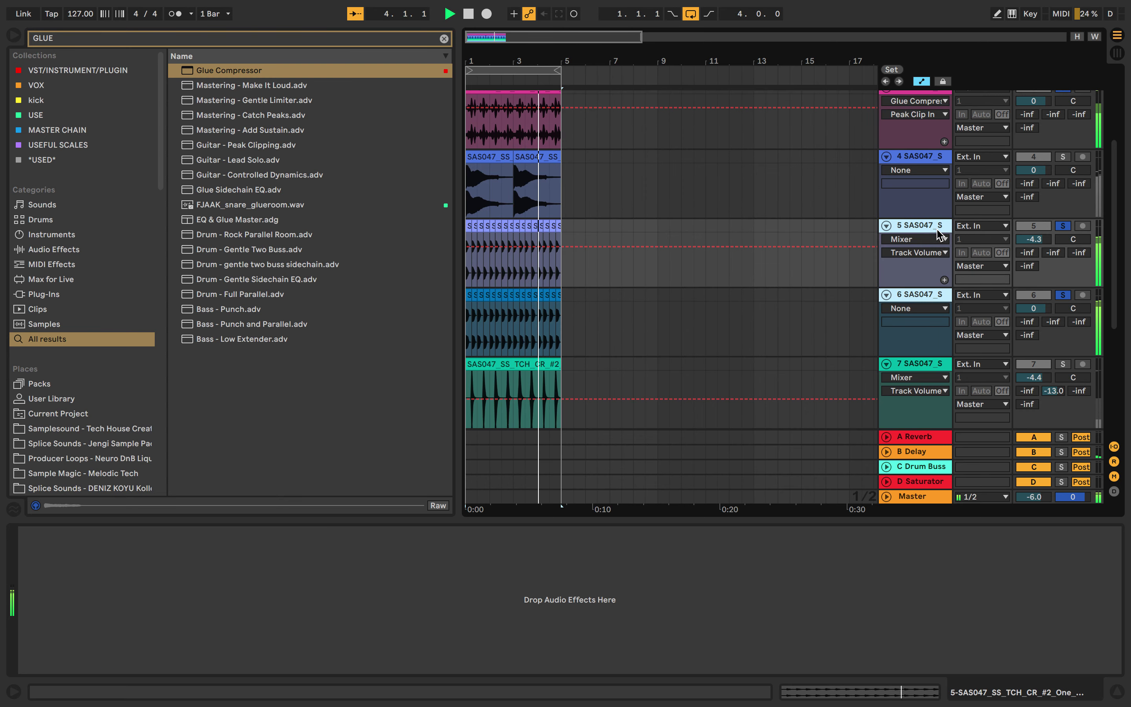
pyautogui.hotkey('ctrl', 'g')
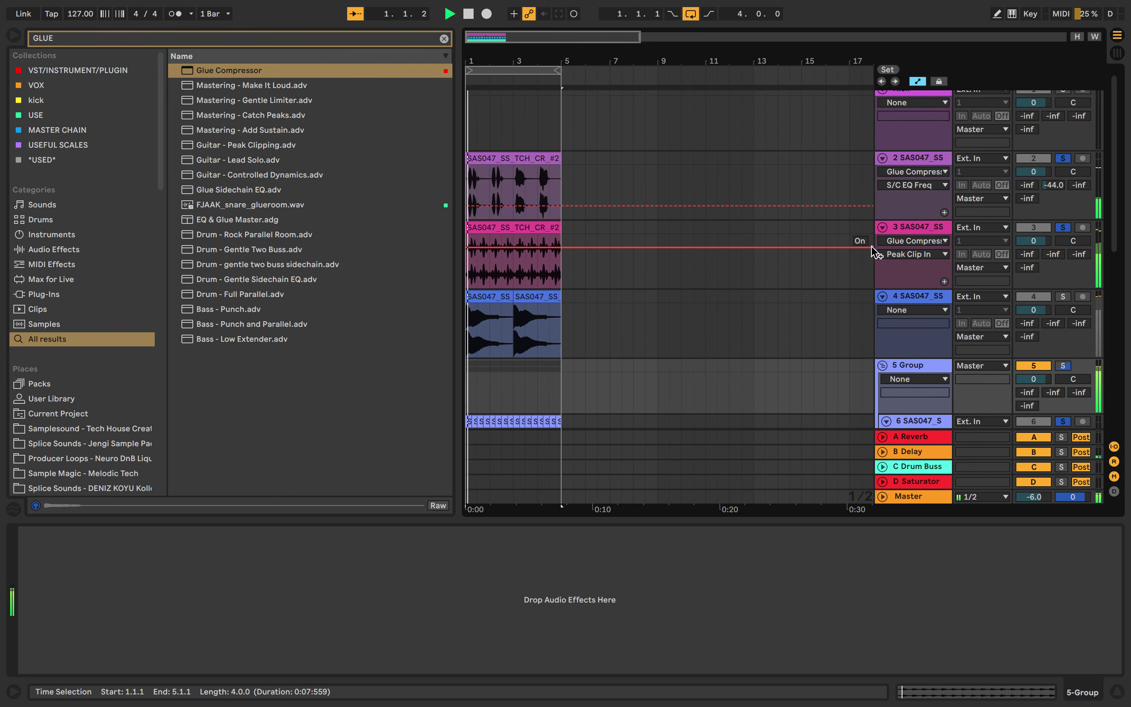
# Change the sidechain source of the top loop's Glue Compressor to 5-Group.
pyautogui.scroll(3, 865, 245)
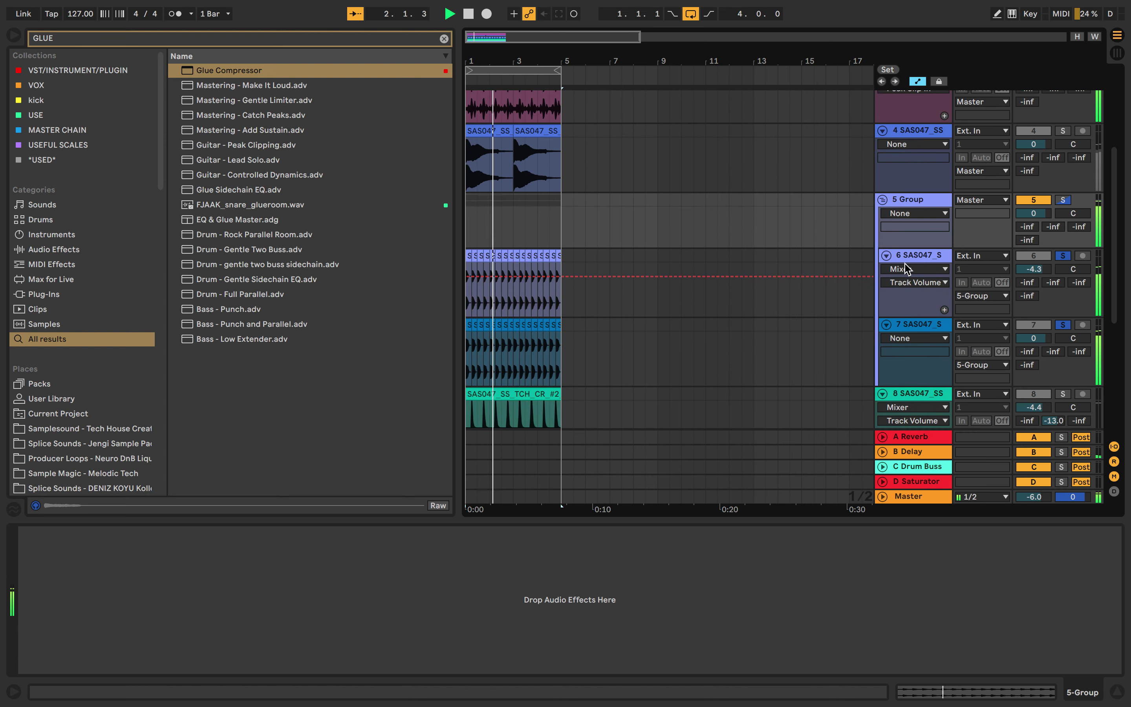
pyautogui.scroll(5, 907, 196)
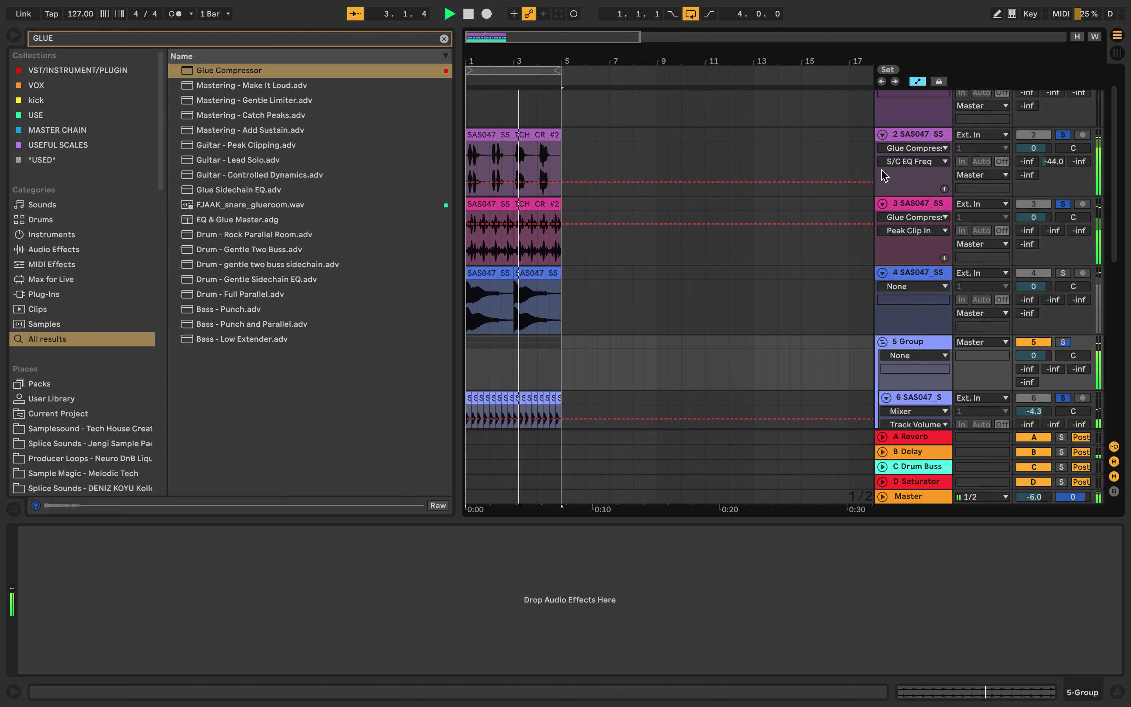
pyautogui.click(923, 206)
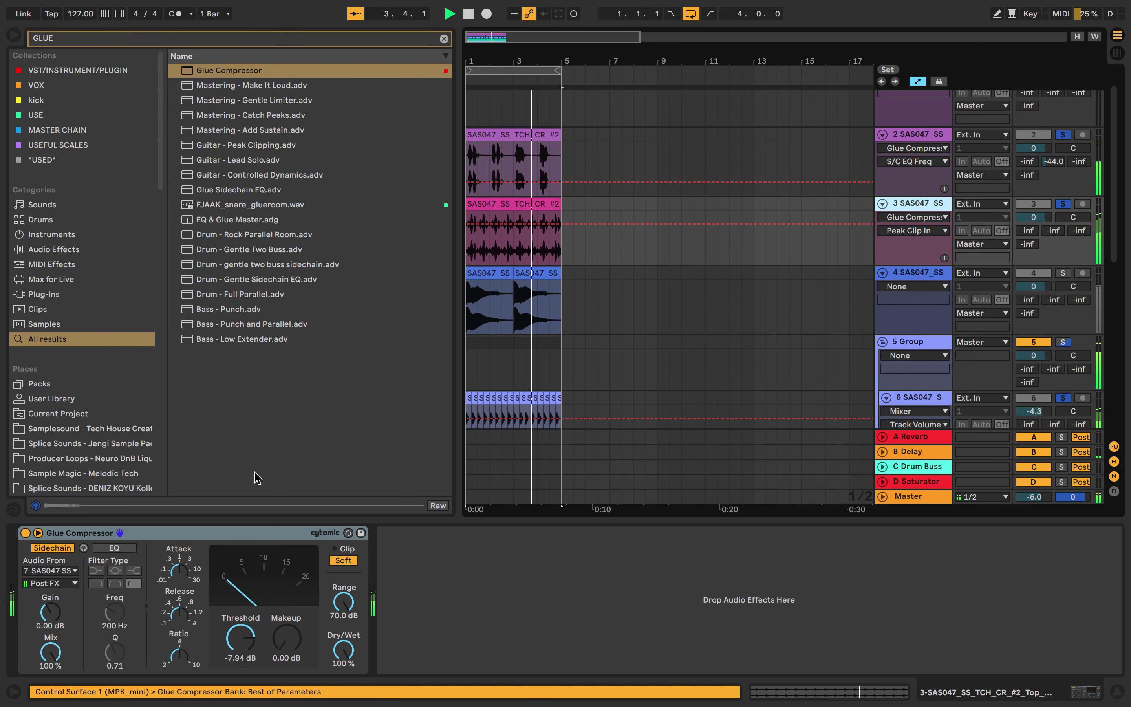
pyautogui.click(68, 570)
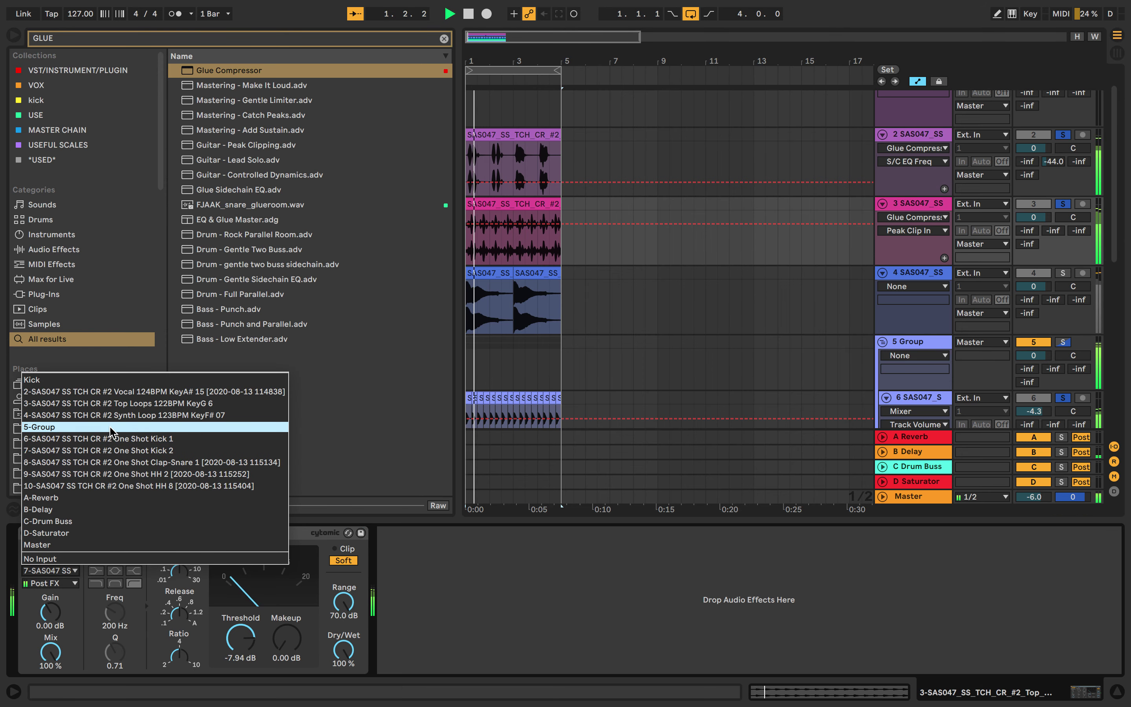
pyautogui.press('Return')
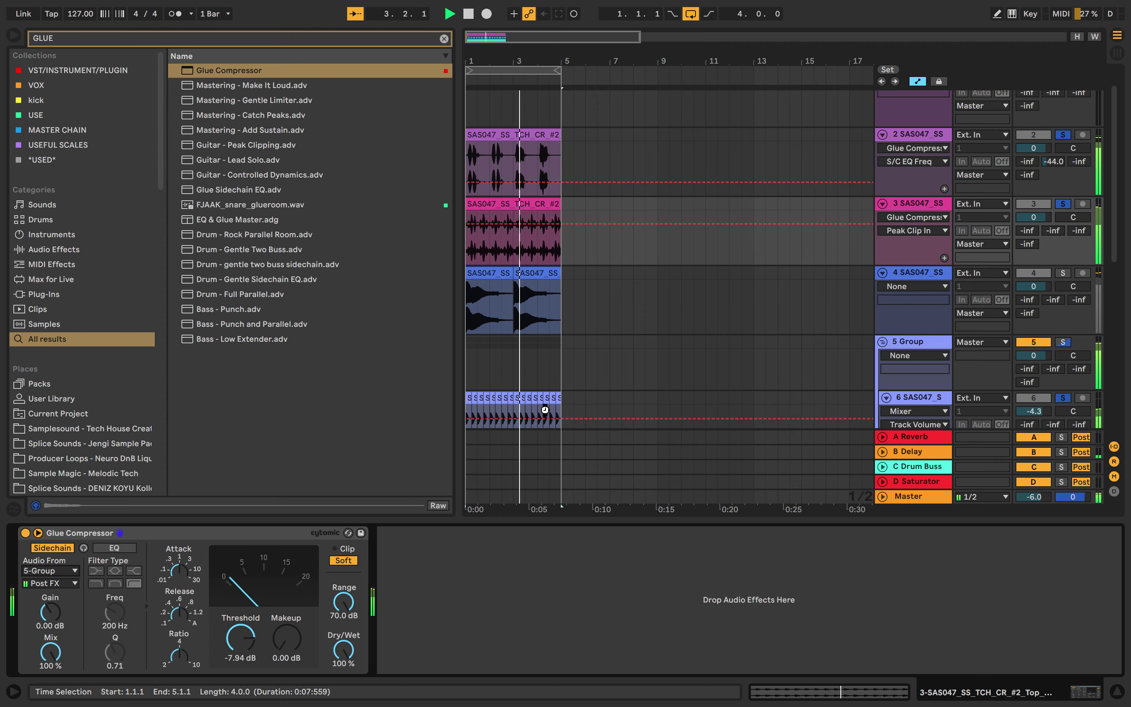
# Add Glue Compressor to the soloed synth loop track with a -14.3 dB threshold and sidechain it to the kick.
pyautogui.scroll(-2, 743, 262)
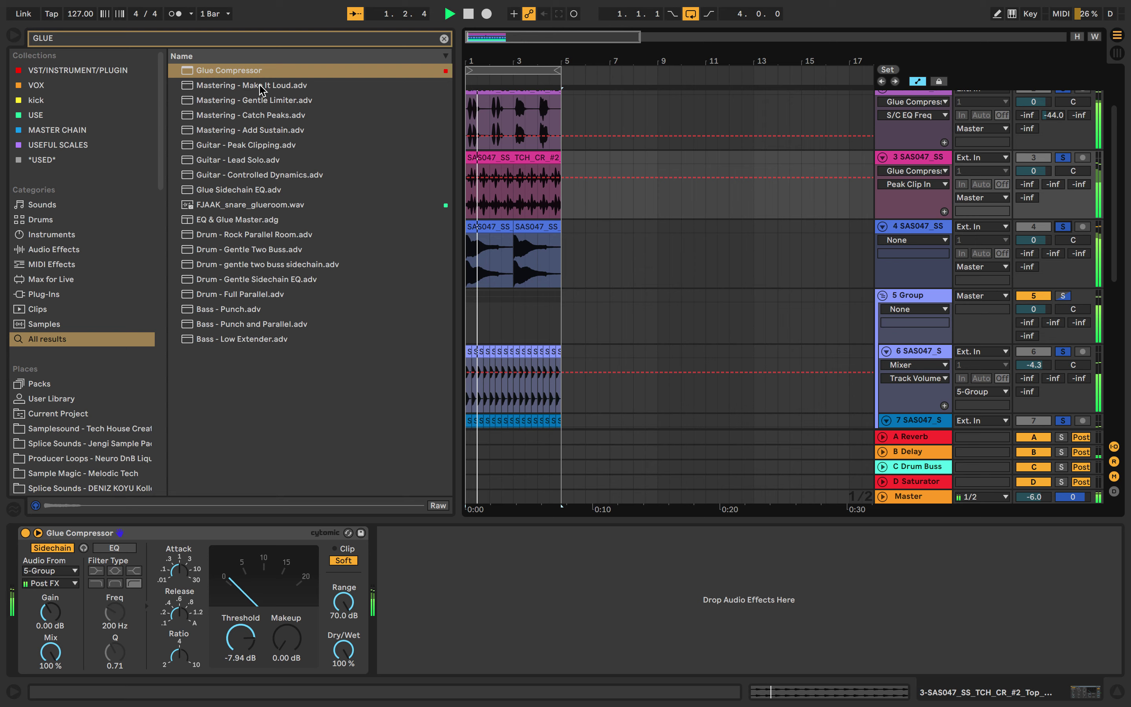
pyautogui.click(516, 246)
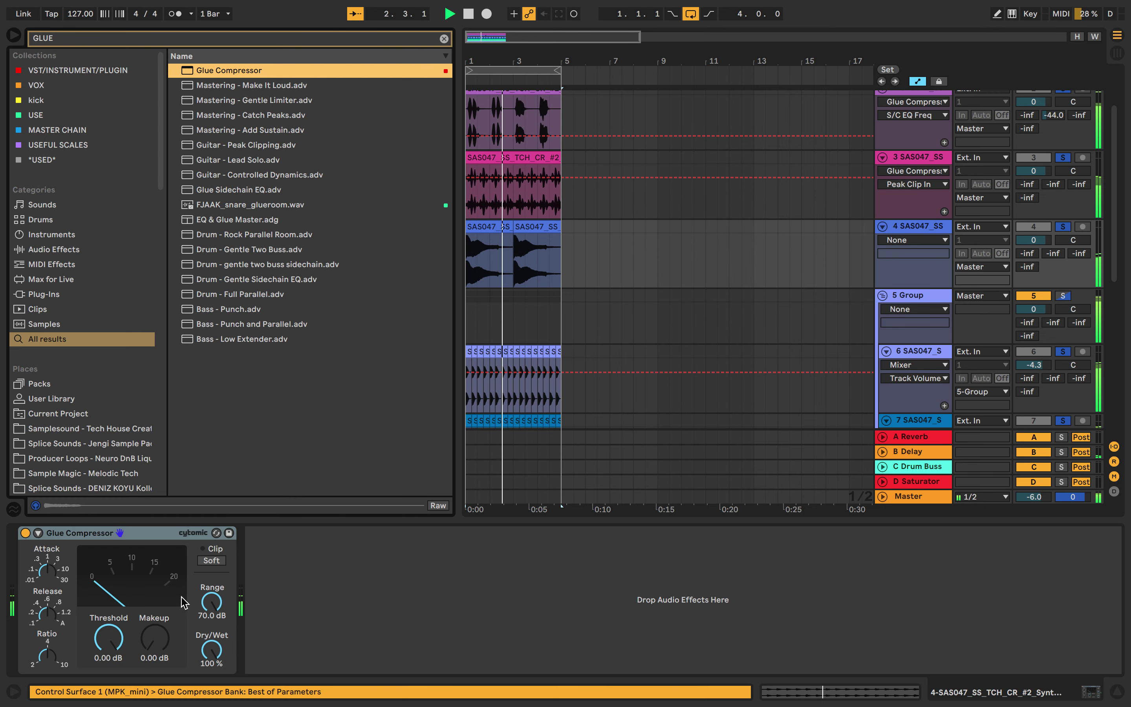
pyautogui.moveTo(118, 635); pyautogui.dragTo(118, 674)
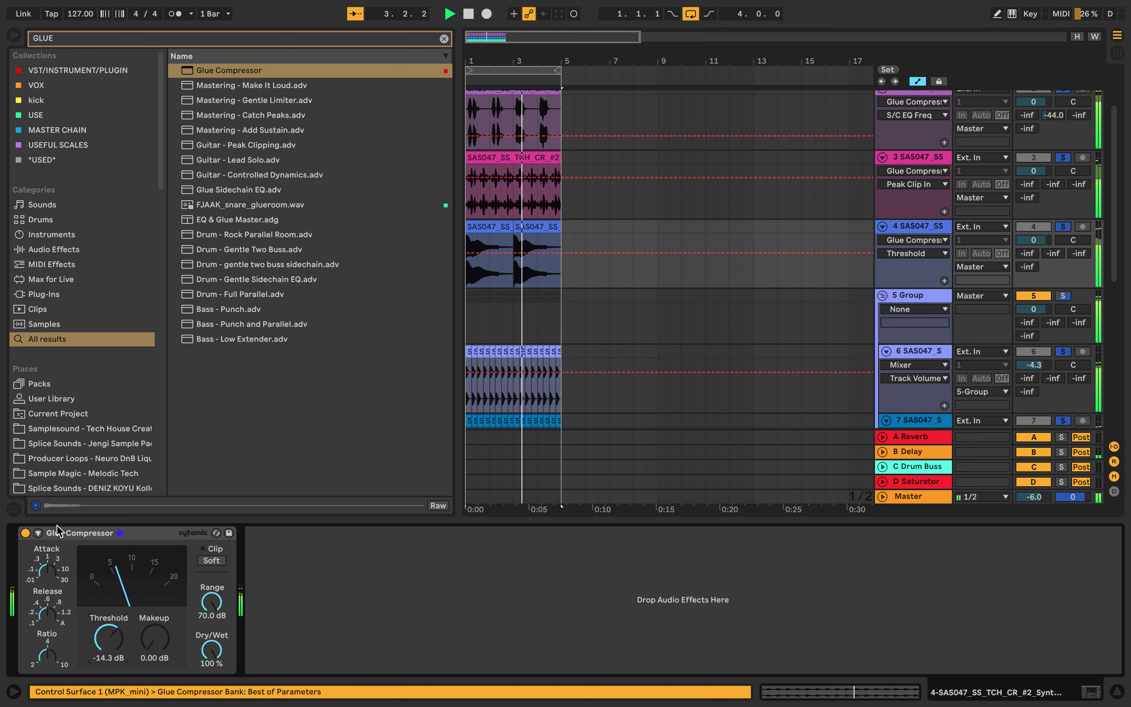
pyautogui.click(39, 534)
pyautogui.click(50, 570)
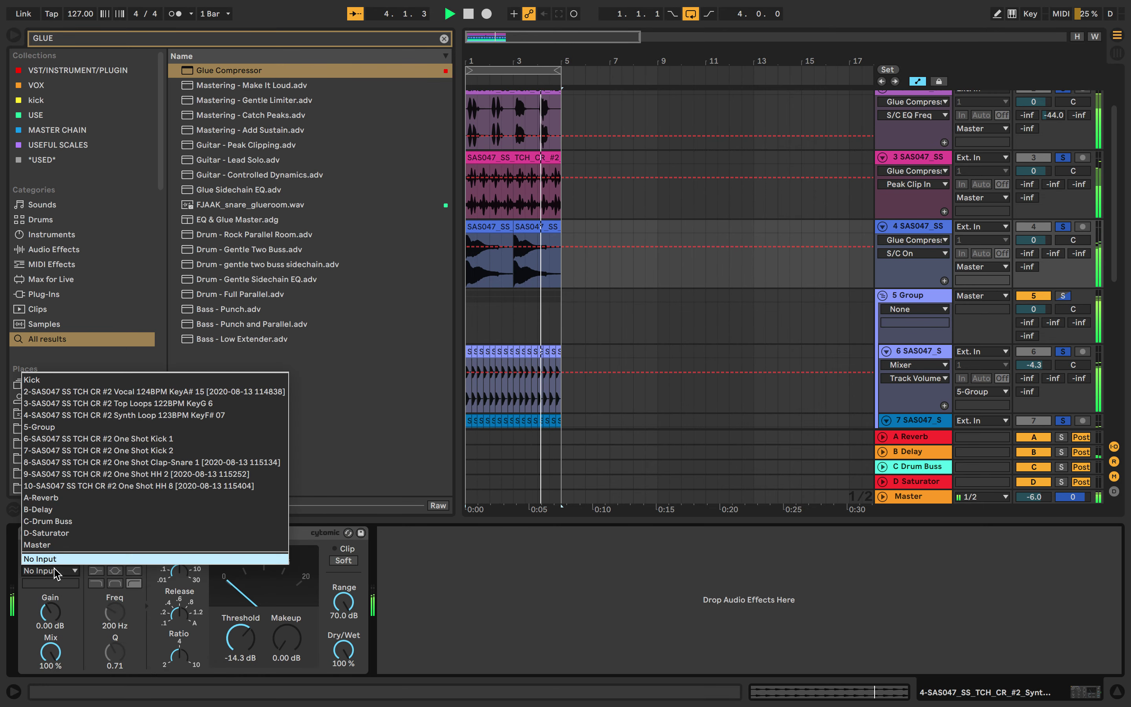
pyautogui.click(116, 439)
# Audition the two grouped kick tracks one at a time in solo, playing from bar 2.
pyautogui.press('space')
pyautogui.click(489, 312)
pyautogui.scroll(-5, 493, 313)
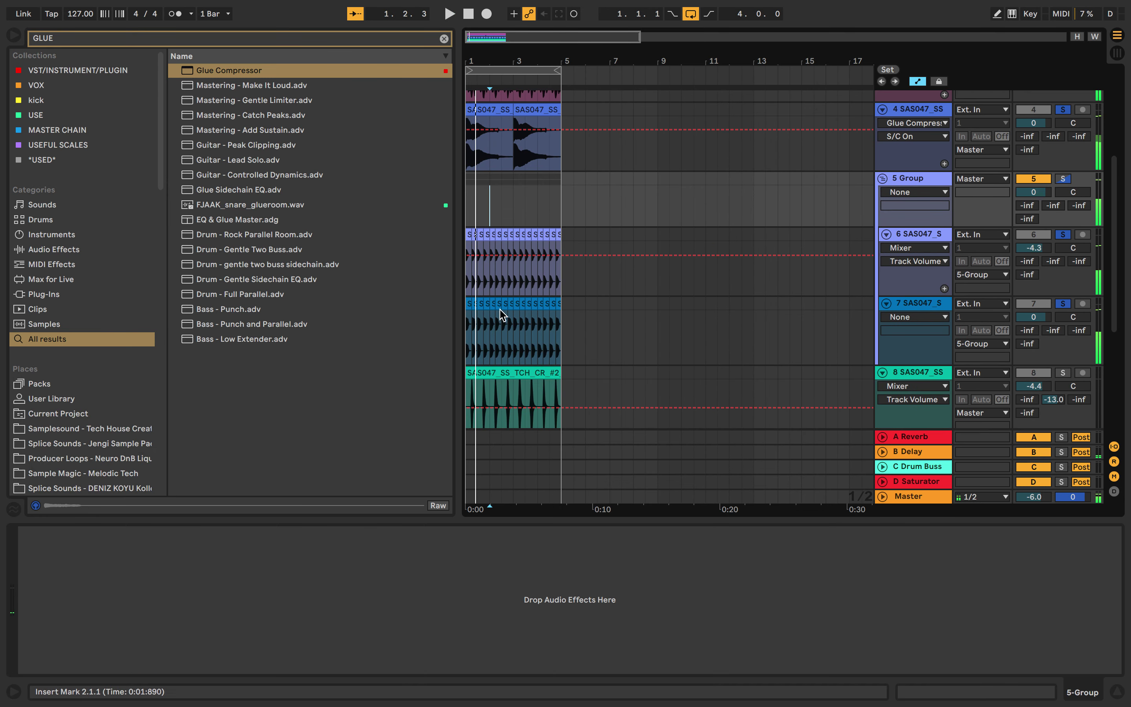
pyautogui.click(1057, 238)
pyautogui.press('space')
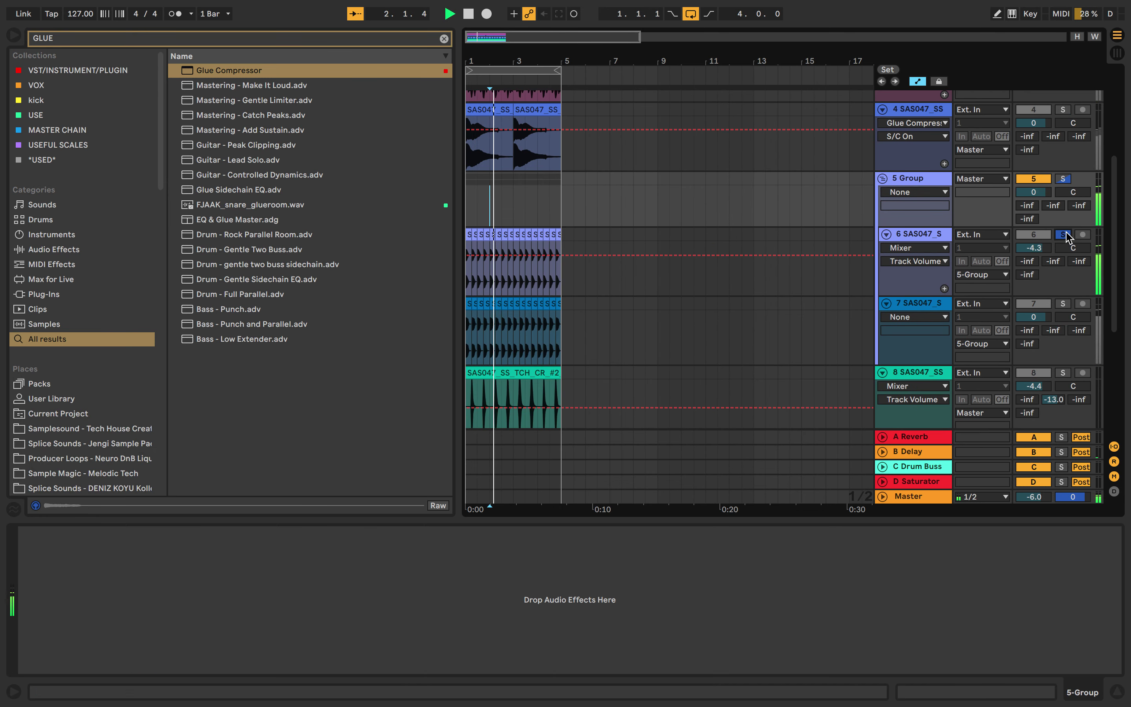
pyautogui.click(1063, 304)
pyautogui.press('space')
pyautogui.press('space')
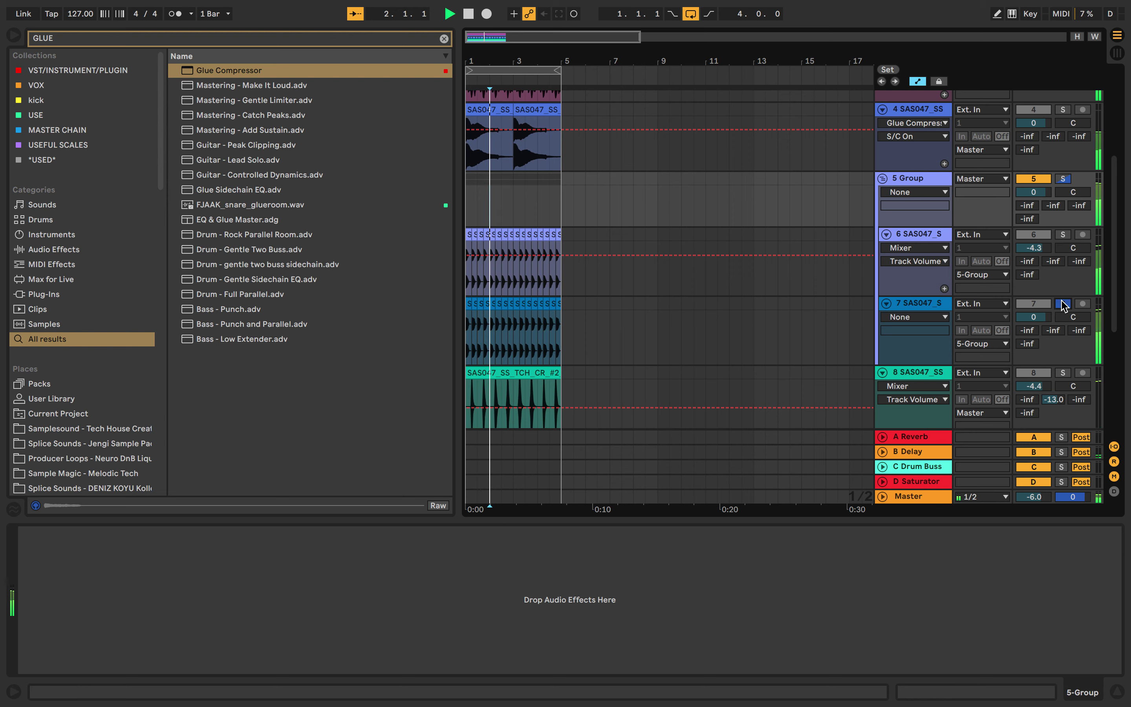
pyautogui.click(1062, 304)
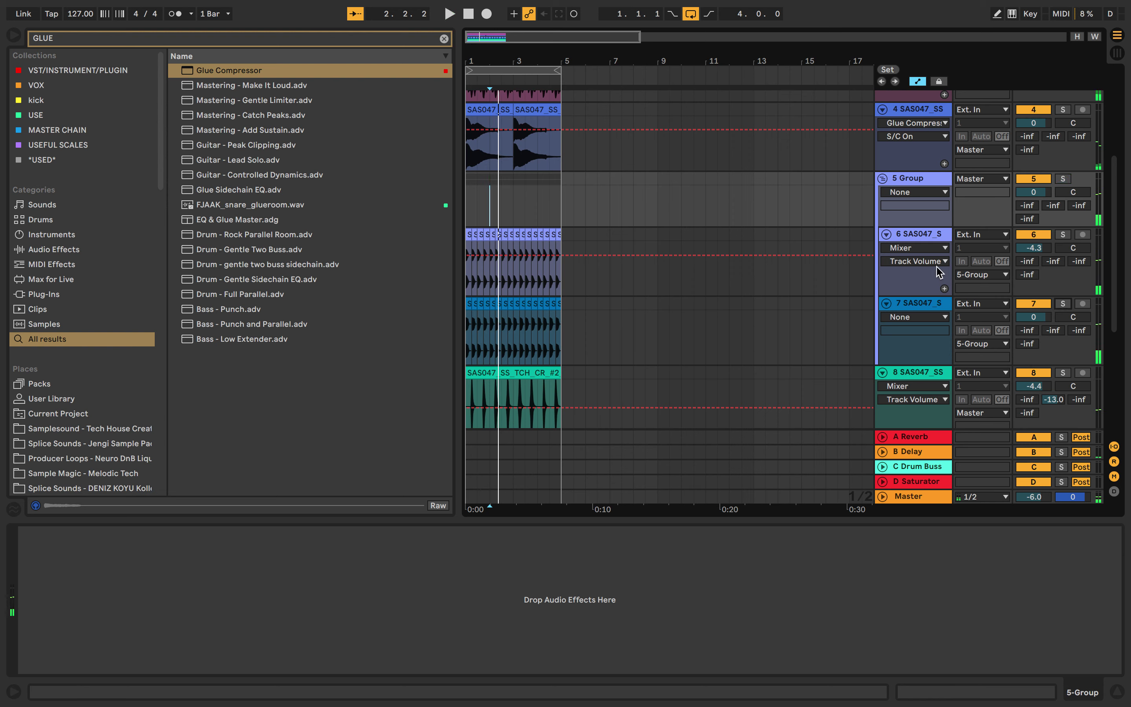
# Search the browser for COMP, add Compressor to the first kick track and set its threshold to -18.7 dB.
pyautogui.click(926, 238)
pyautogui.click(312, 39)
pyautogui.write('COMP')
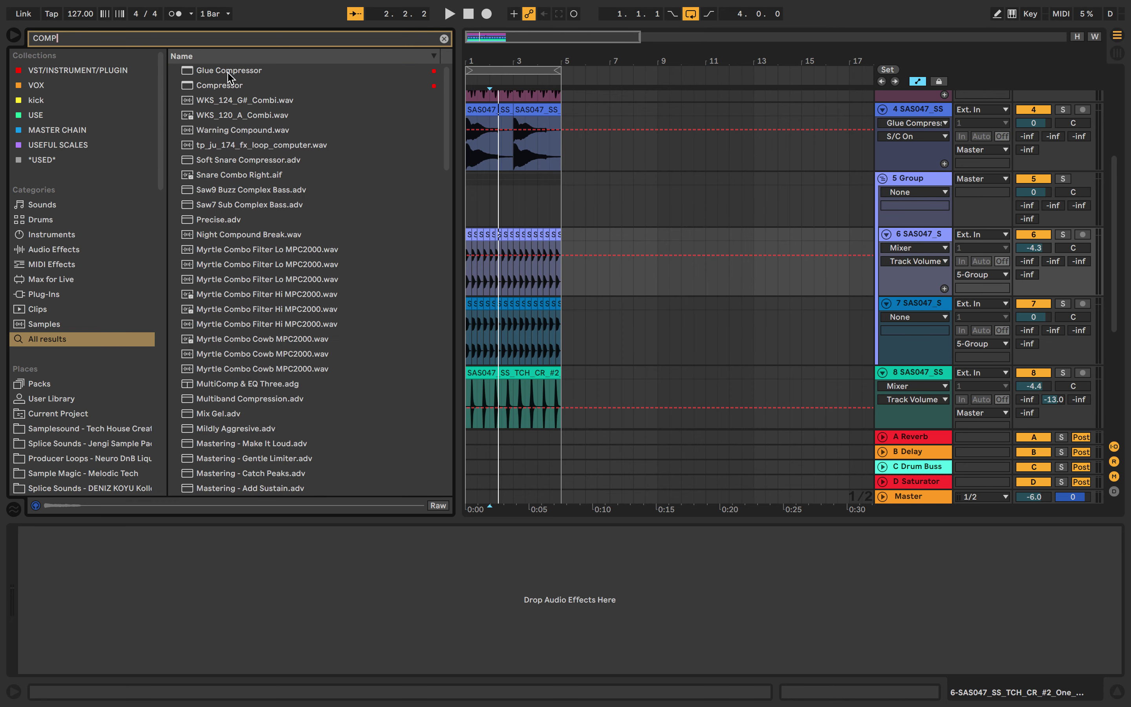
pyautogui.moveTo(230, 86); pyautogui.dragTo(389, 107)
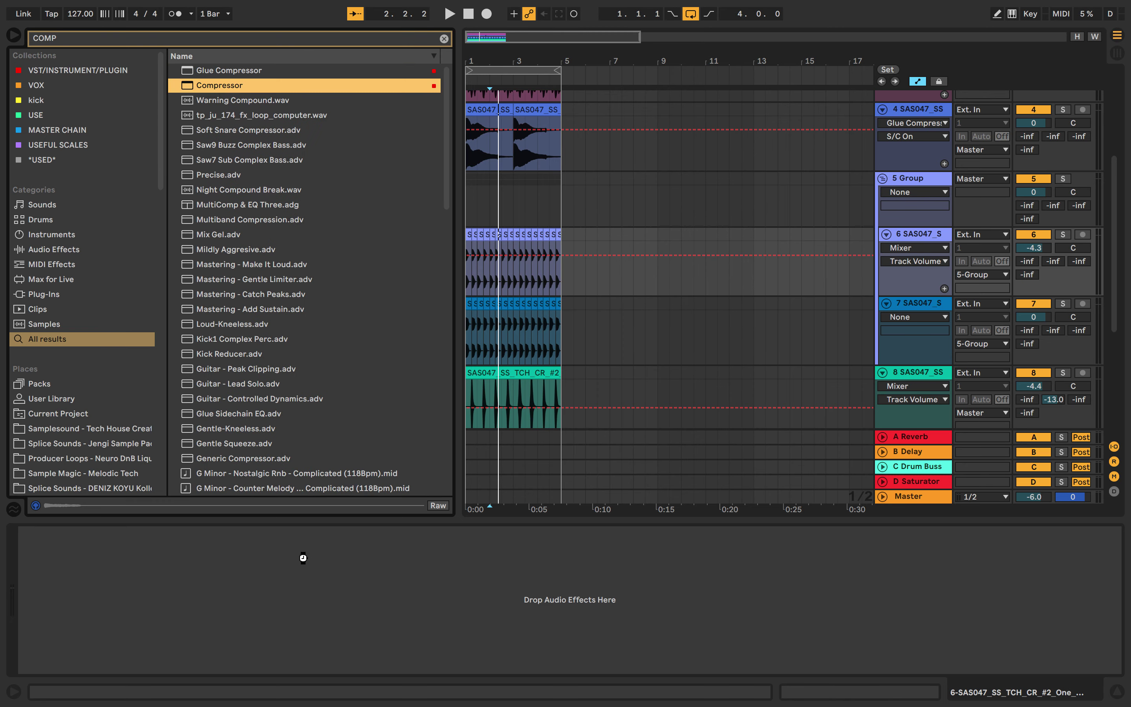
pyautogui.moveTo(303, 558); pyautogui.dragTo(184, 606)
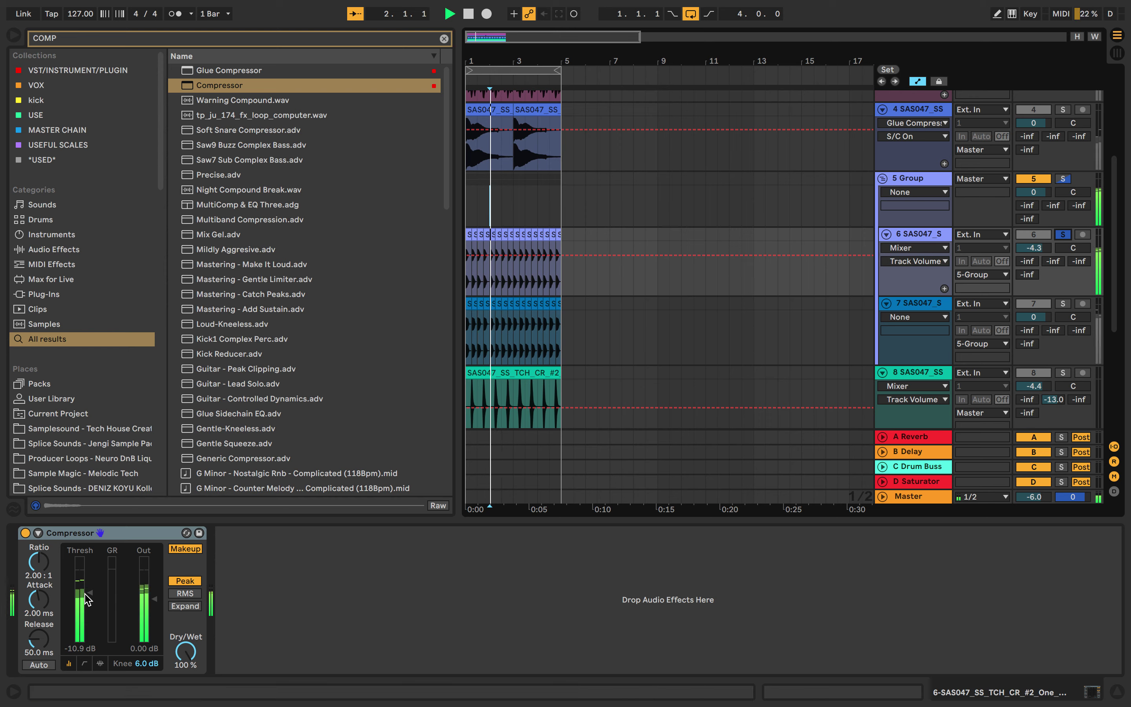
pyautogui.moveTo(90, 593)
pyautogui.mouseDown()
pyautogui.moveTo(89, 628)
pyautogui.moveTo(89, 614)
pyautogui.mouseUp()
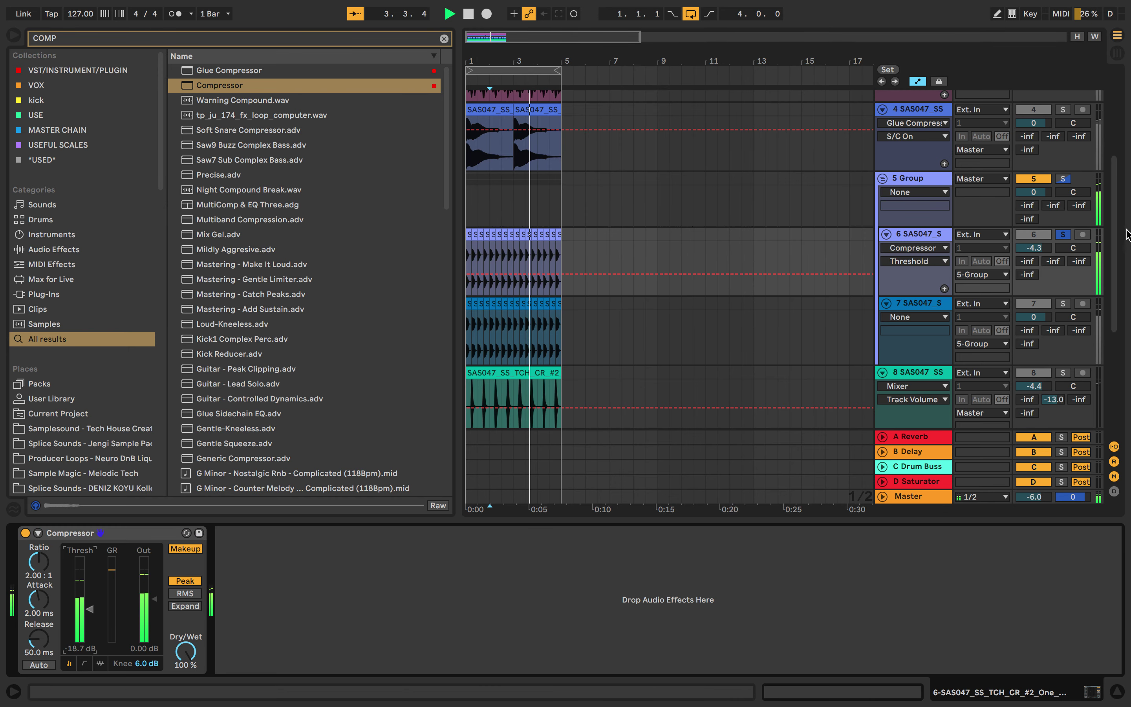
pyautogui.click(1064, 179)
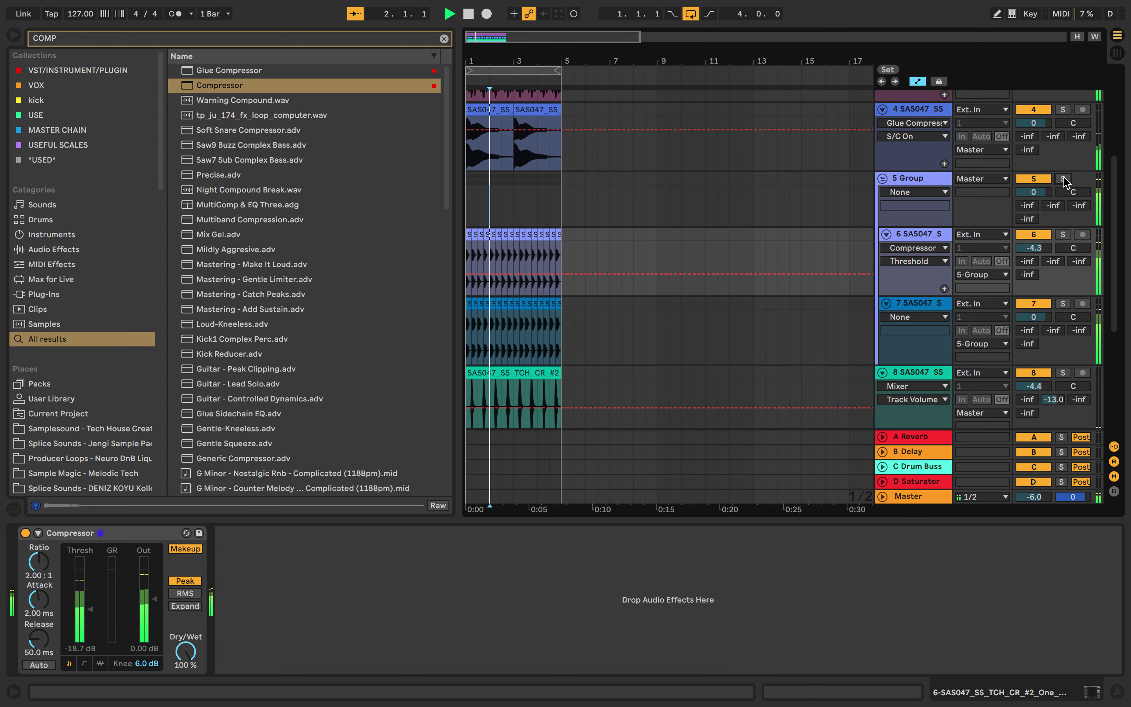
pyautogui.click(501, 215)
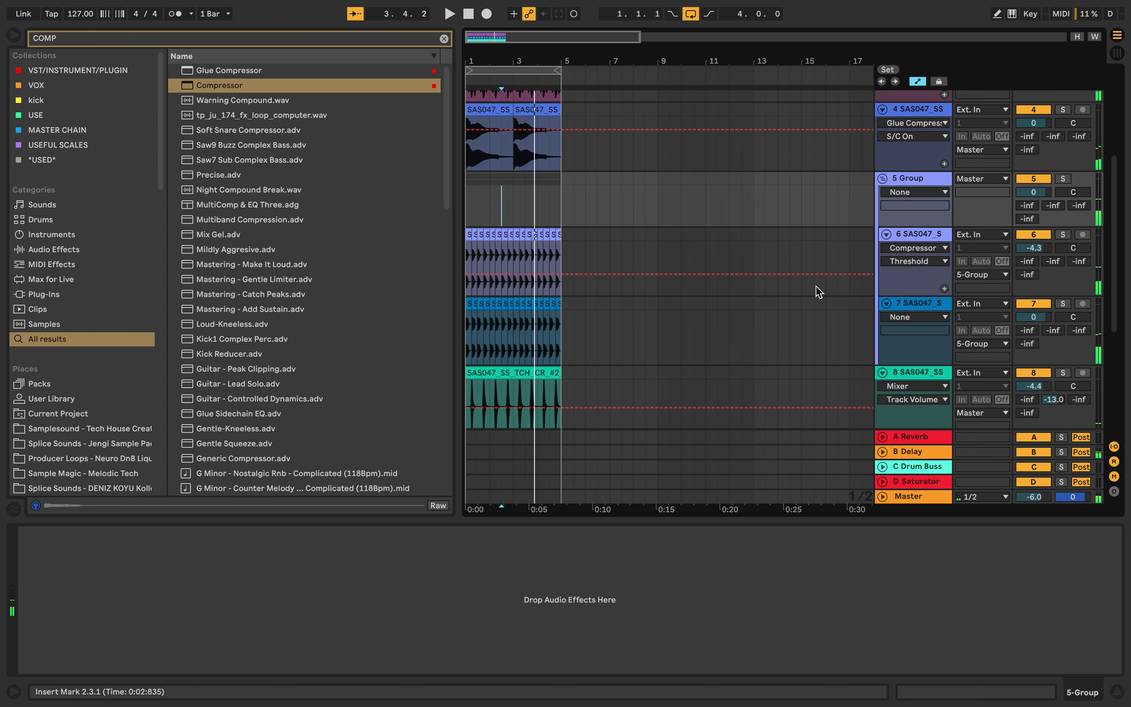
# Copy the Compressor from the first kick track onto the second kick track.
pyautogui.scroll(-1, 819, 292)
pyautogui.click(919, 216)
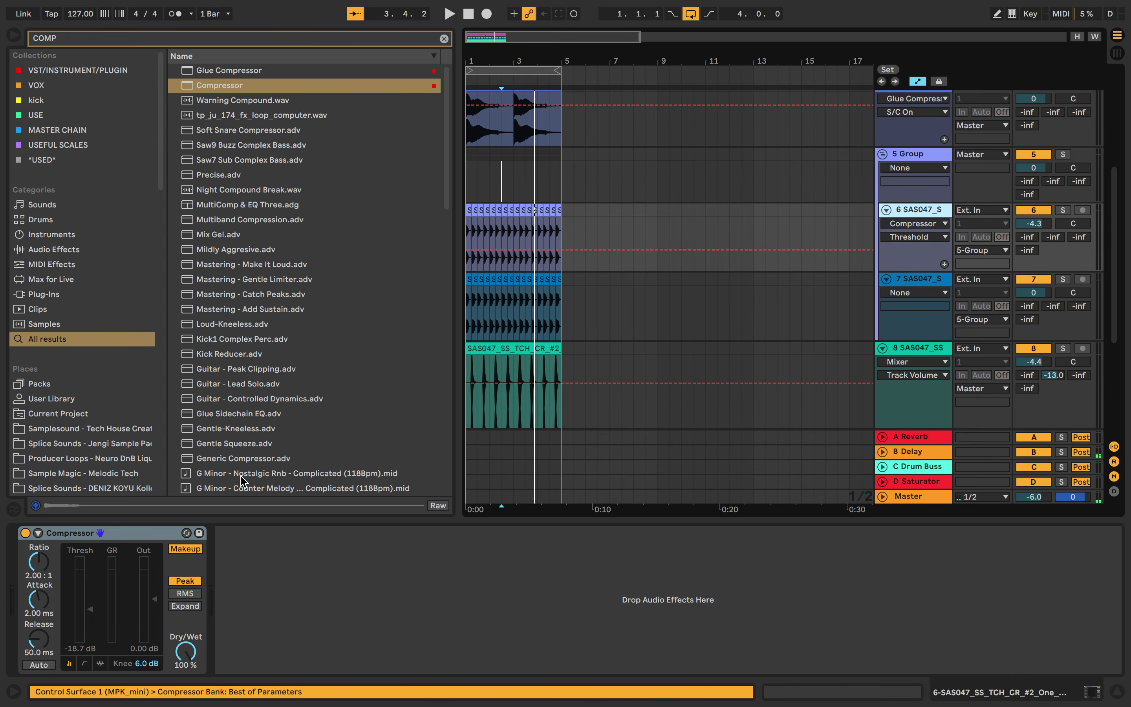
pyautogui.click(933, 279)
pyautogui.click(774, 556)
pyautogui.press('super+v')
# Set the second kick's Compressor threshold to -7.58 dB while it is soloed, and play the full loop with solo off.
pyautogui.click(1063, 279)
pyautogui.press('space')
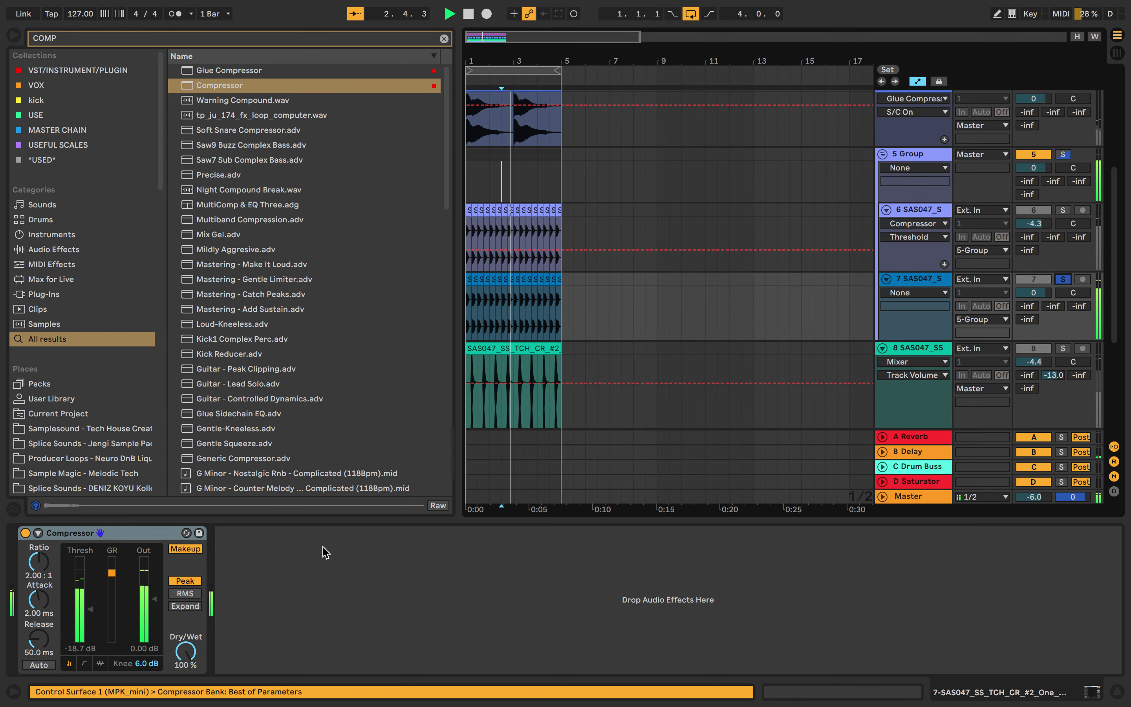
pyautogui.moveTo(80, 585)
pyautogui.mouseDown()
pyautogui.moveTo(79, 608)
pyautogui.moveTo(89, 608)
pyautogui.moveTo(89, 587)
pyautogui.mouseUp()
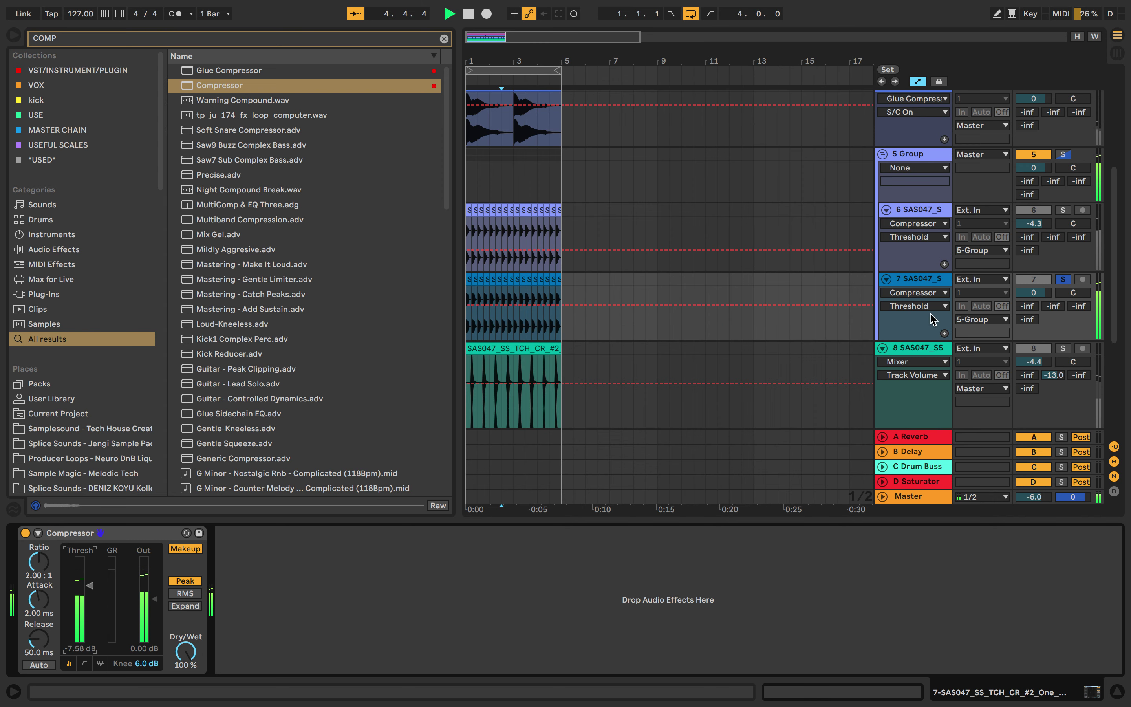
pyautogui.click(1063, 280)
pyautogui.press('space')
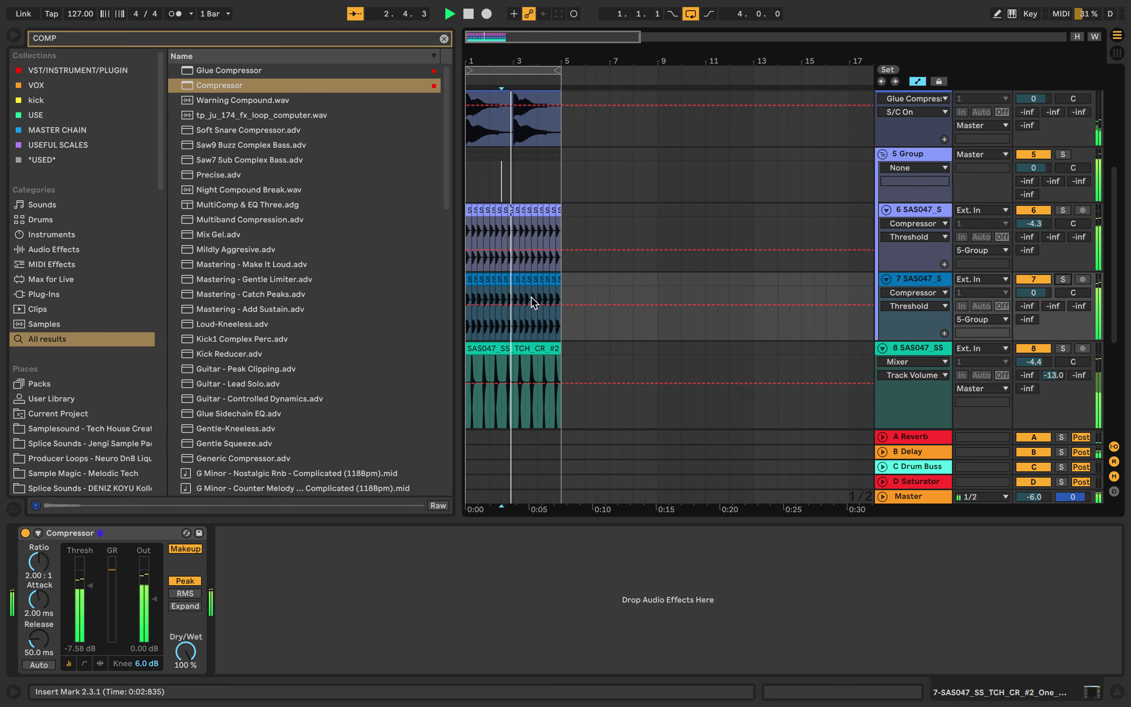
# Solo the clap-snare track, search the browser for EQ and add EQ Eight to the track.
pyautogui.scroll(-3, 981, 233)
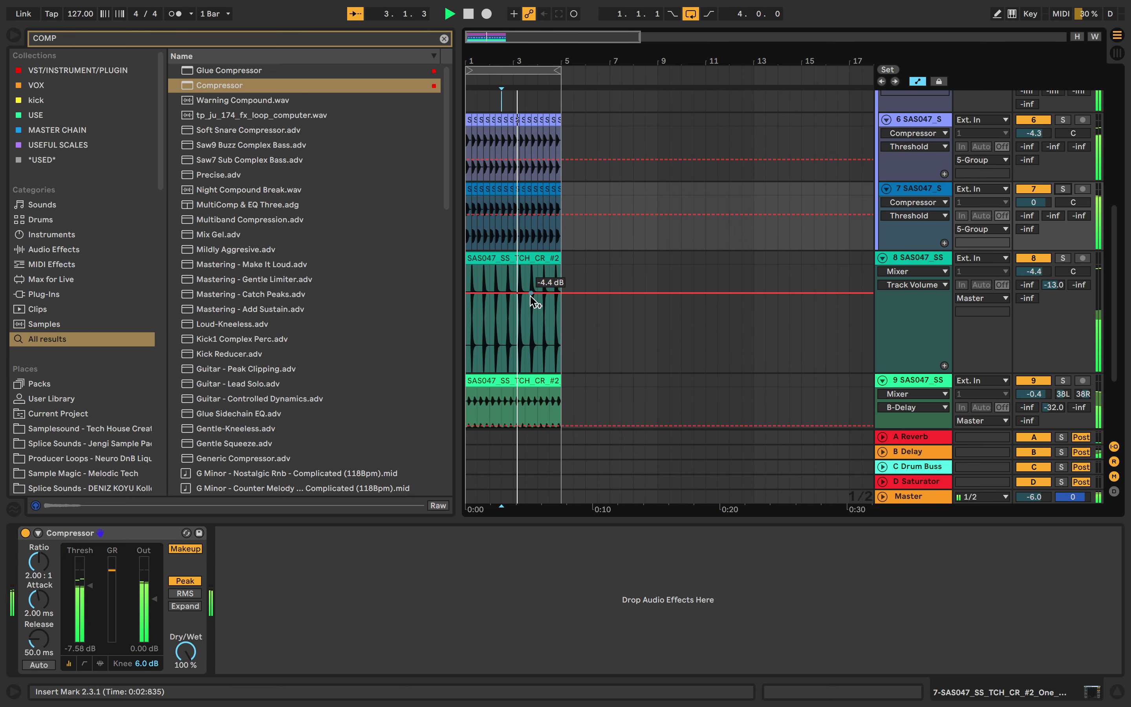
pyautogui.click(1062, 258)
pyautogui.click(957, 263)
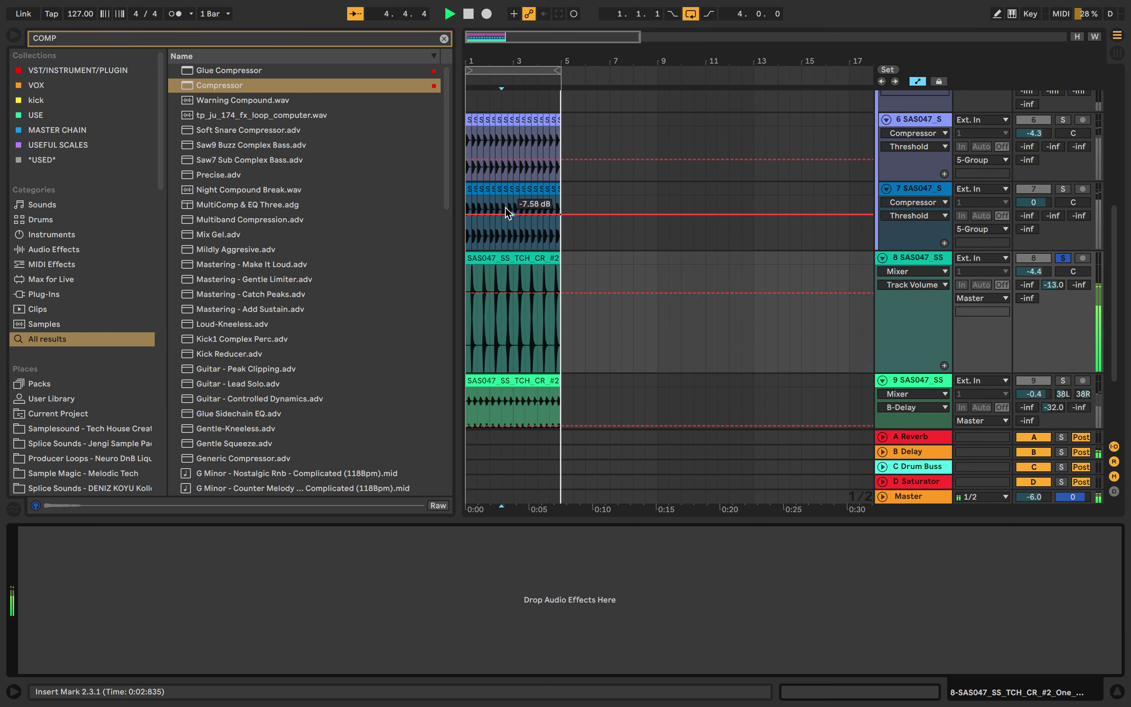
pyautogui.press('BackSpace')
pyautogui.press('BackSpace')
pyautogui.press('BackSpace')
pyautogui.press('BackSpace')
pyautogui.write('EQ')
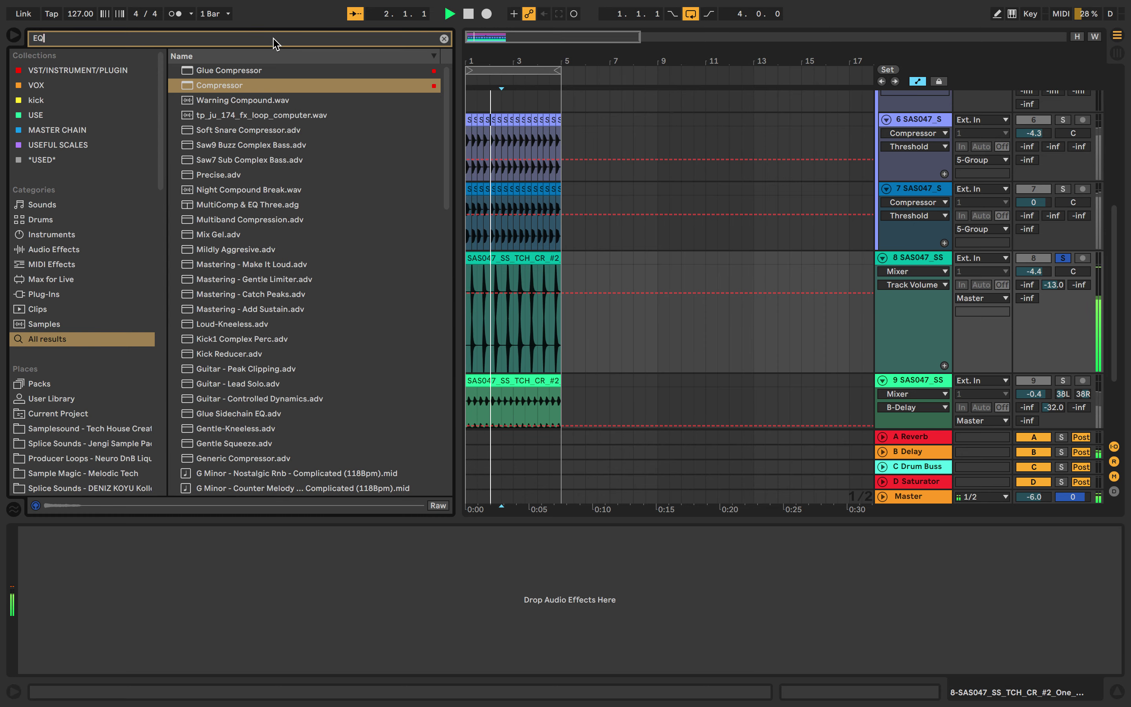
pyautogui.moveTo(216, 86); pyautogui.dragTo(497, 302)
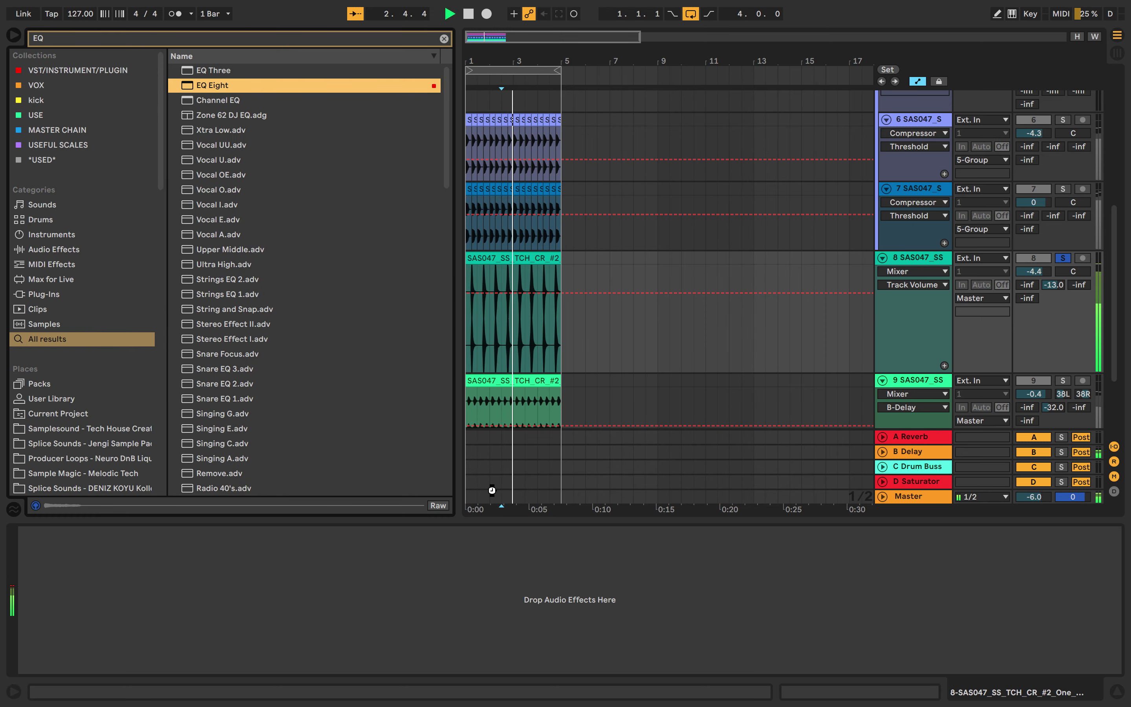
# Lower the clap-snare's EQ Eight high-cut band 8 to 7.26 kHz and take the track out of solo.
pyautogui.moveTo(364, 558); pyautogui.dragTo(364, 560)
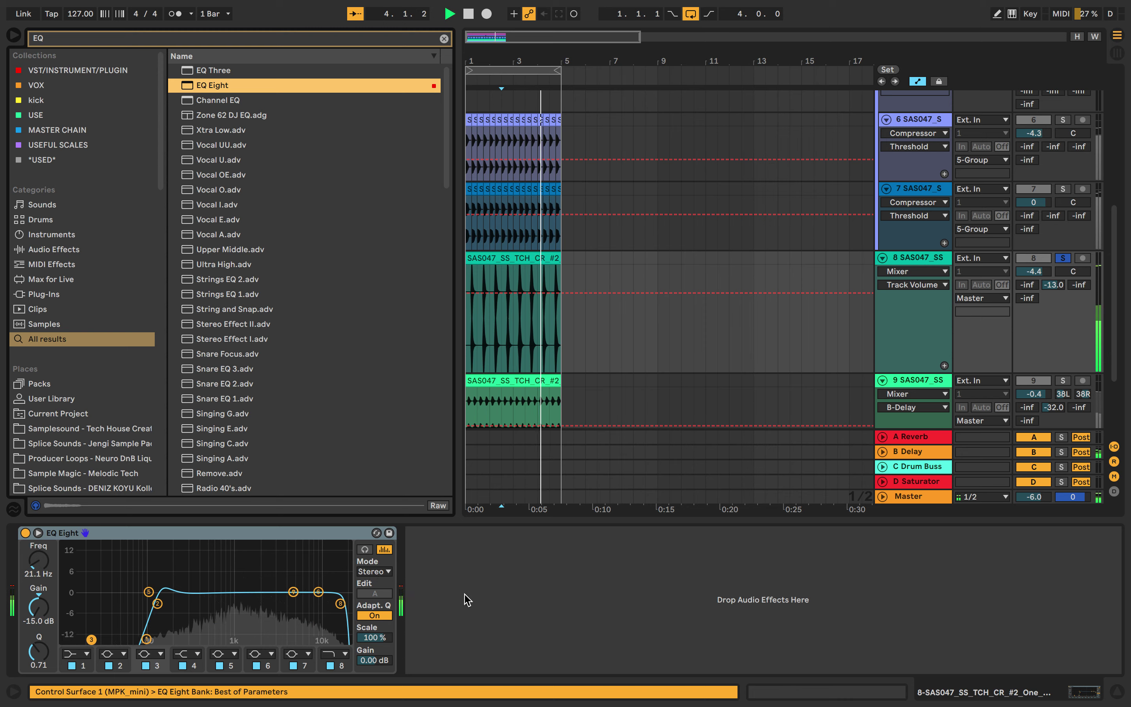
pyautogui.moveTo(340, 604); pyautogui.dragTo(307, 603)
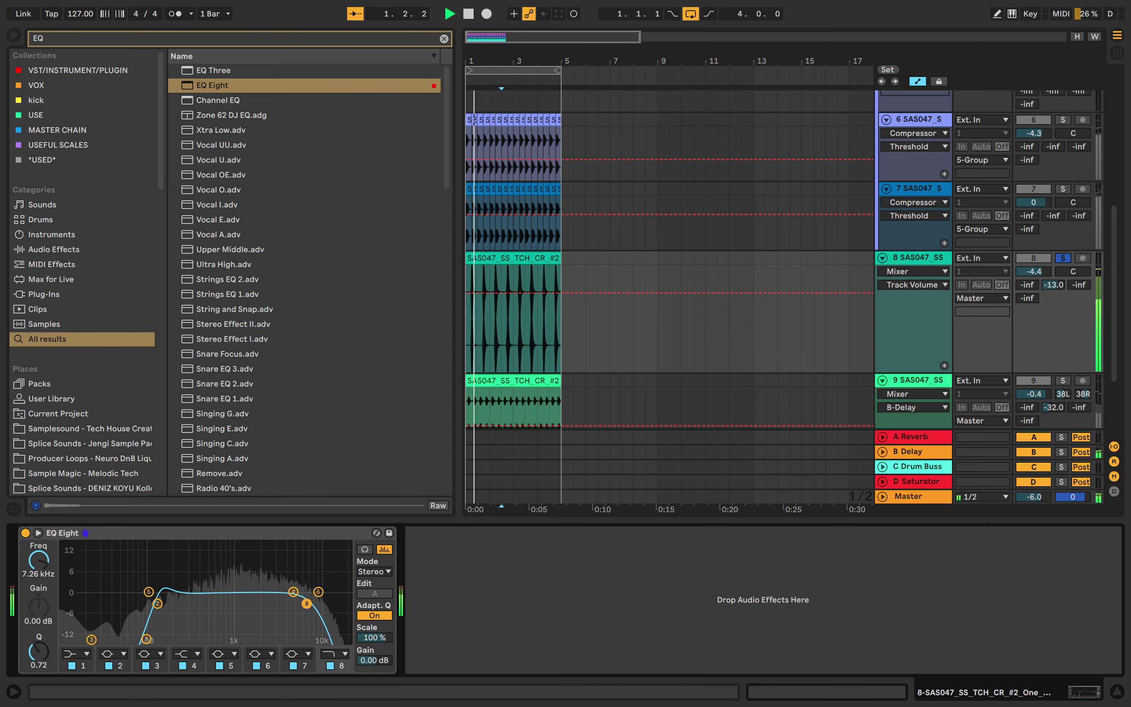
pyautogui.click(1064, 258)
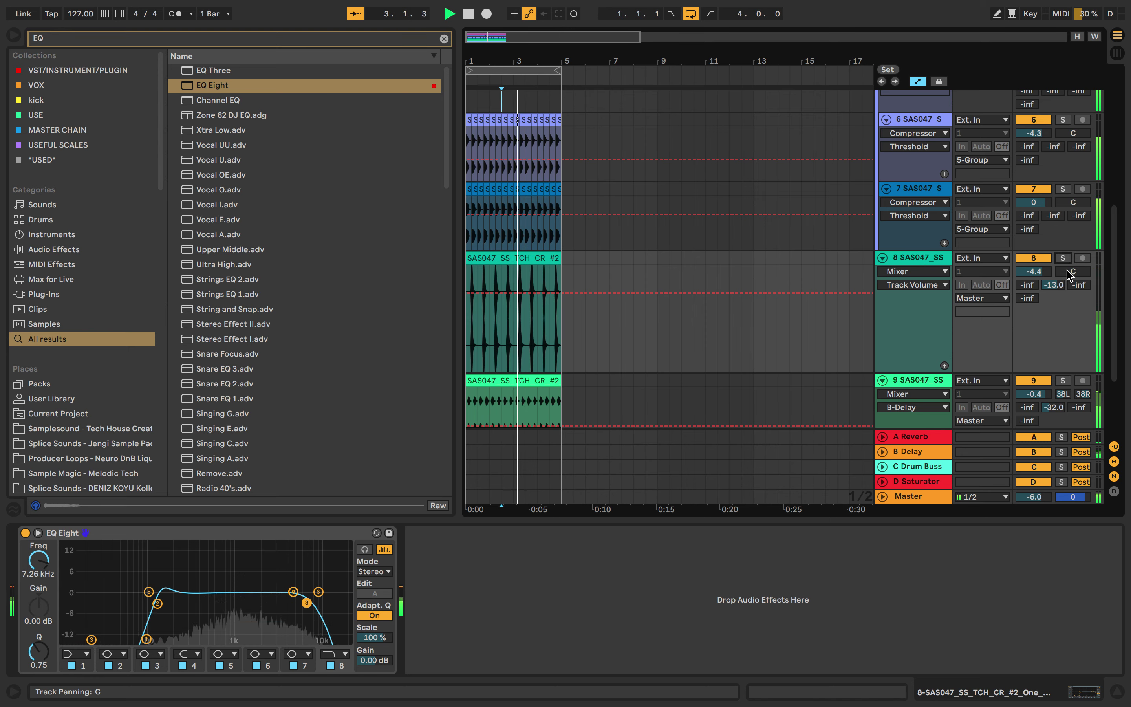
# Switch the clap-snare track to split stereo panning at 34L and 34R and set its A-Reverb send to -41.0 dB.
pyautogui.rightClick(1067, 271)
pyautogui.click(1000, 279)
pyautogui.click(1083, 272)
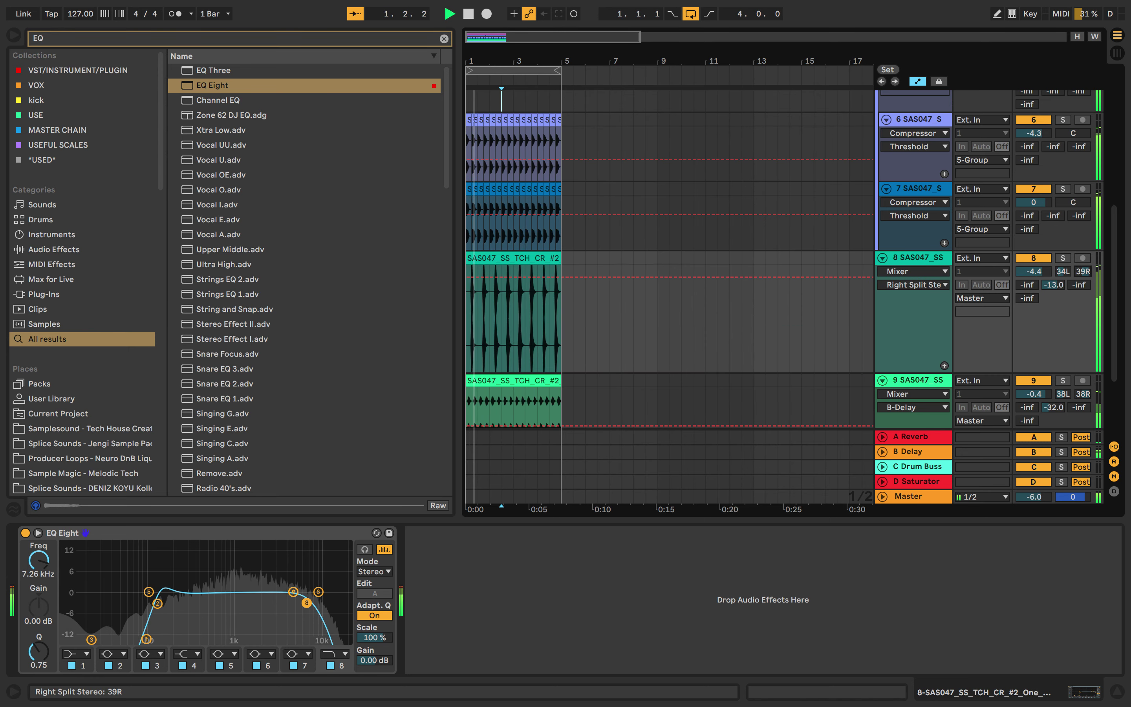
pyautogui.moveTo(1082, 272); pyautogui.dragTo(1083, 272)
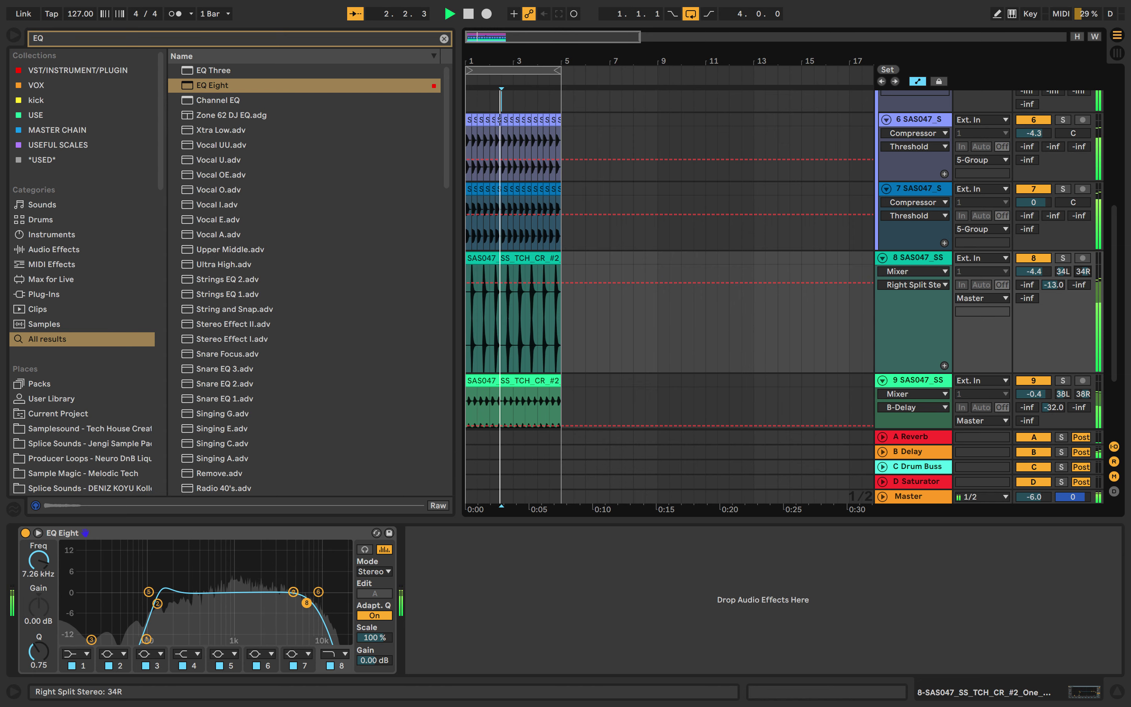
pyautogui.moveTo(1033, 287); pyautogui.dragTo(1039, 285)
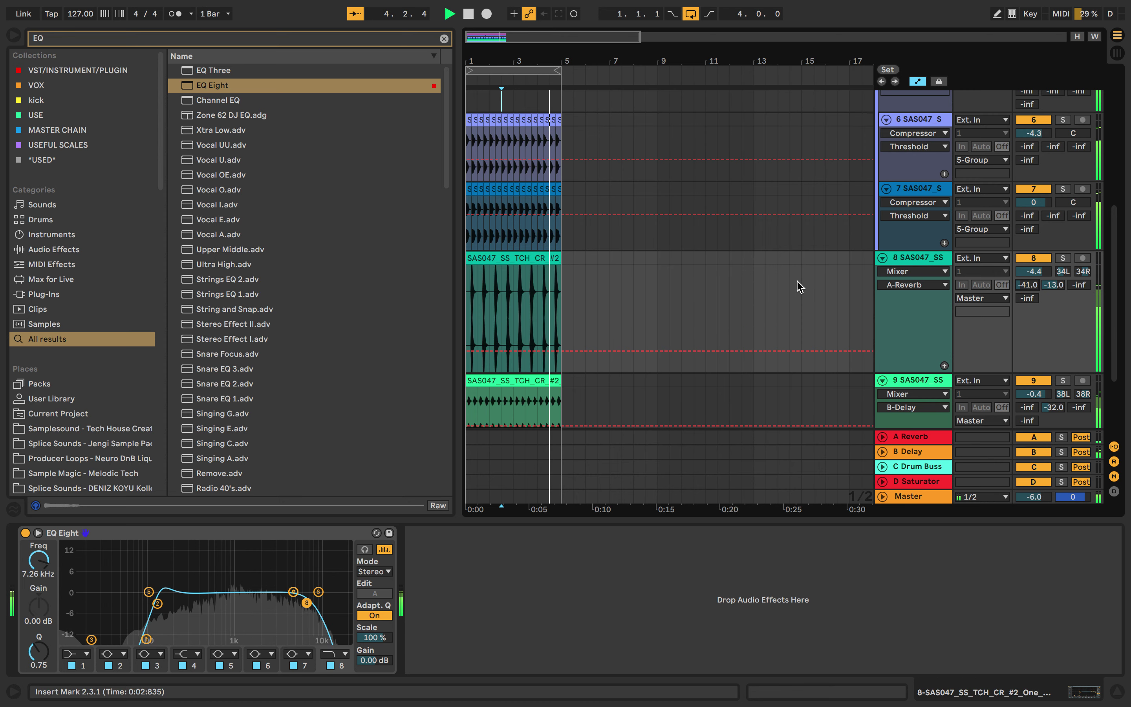
# Search the browser for GLU, add Glue Compressor to the clap-snare track and play that track soloed.
pyautogui.scroll(-4, 798, 285)
pyautogui.press('space')
pyautogui.click(341, 38)
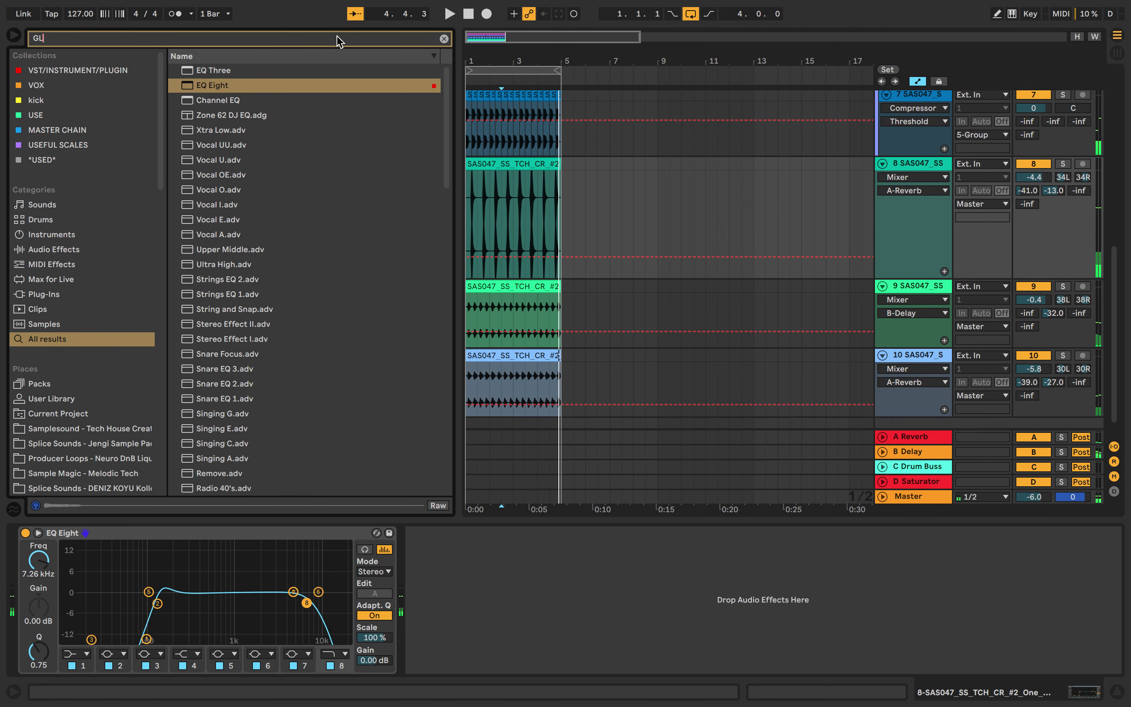
pyautogui.write('GLU')
pyautogui.moveTo(243, 70); pyautogui.dragTo(533, 207)
pyautogui.click(1062, 165)
pyautogui.press('space')
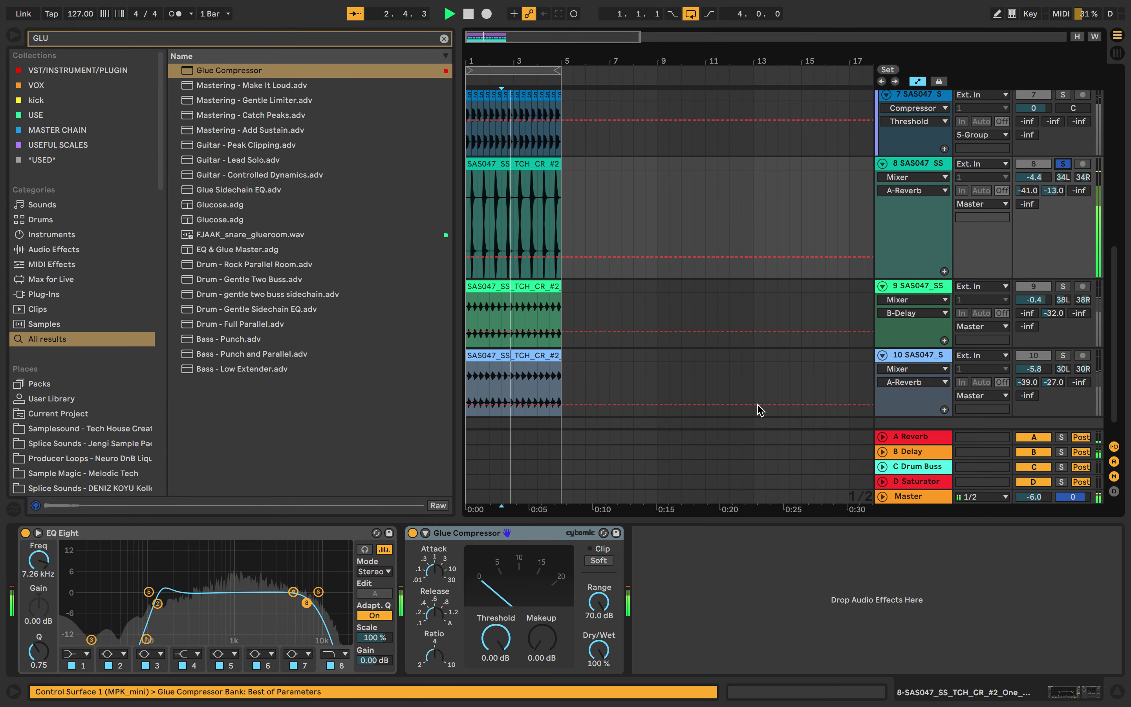
# Enable Soft clipping on the clap-snare's Glue Compressor, with a -9.84 dB threshold, and sidechain it from 5-Group.
pyautogui.moveTo(495, 638); pyautogui.dragTo(495, 653)
pyautogui.click(599, 561)
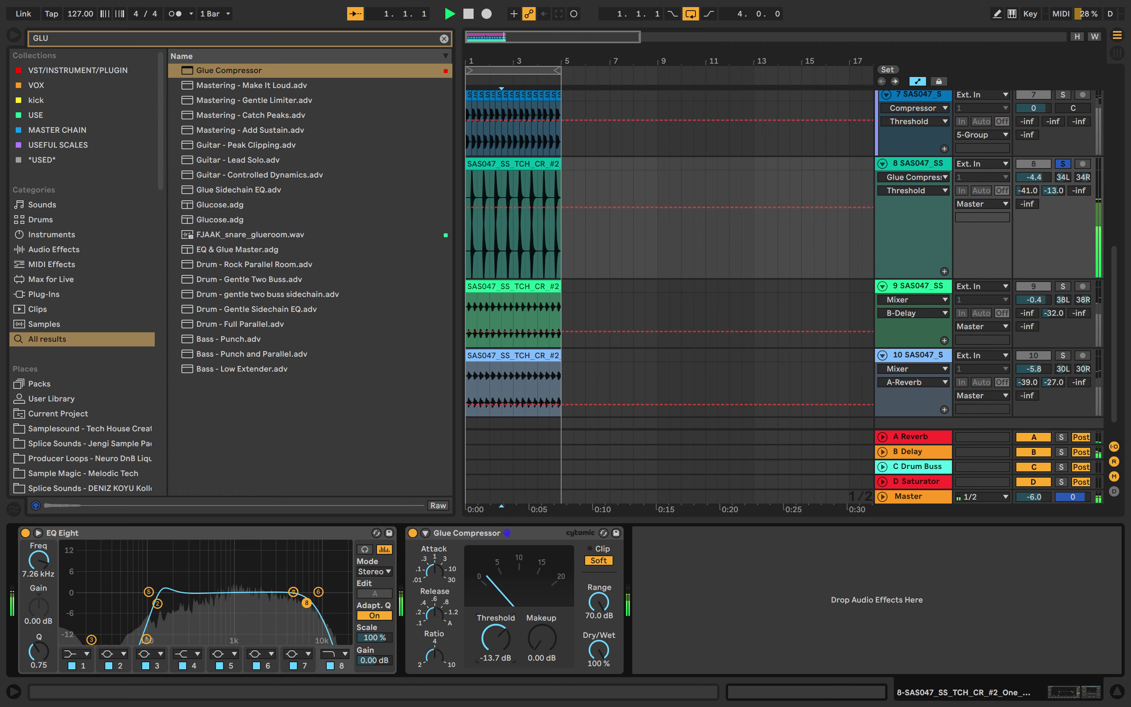
pyautogui.click(425, 533)
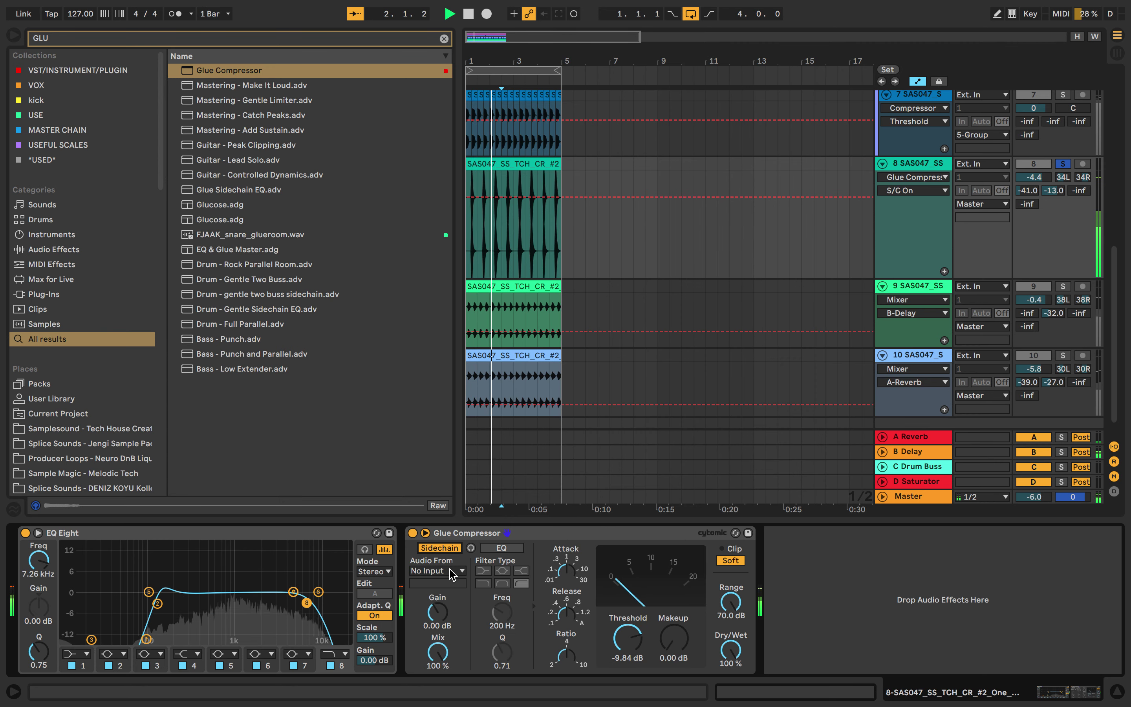
pyautogui.click(437, 570)
pyautogui.click(501, 430)
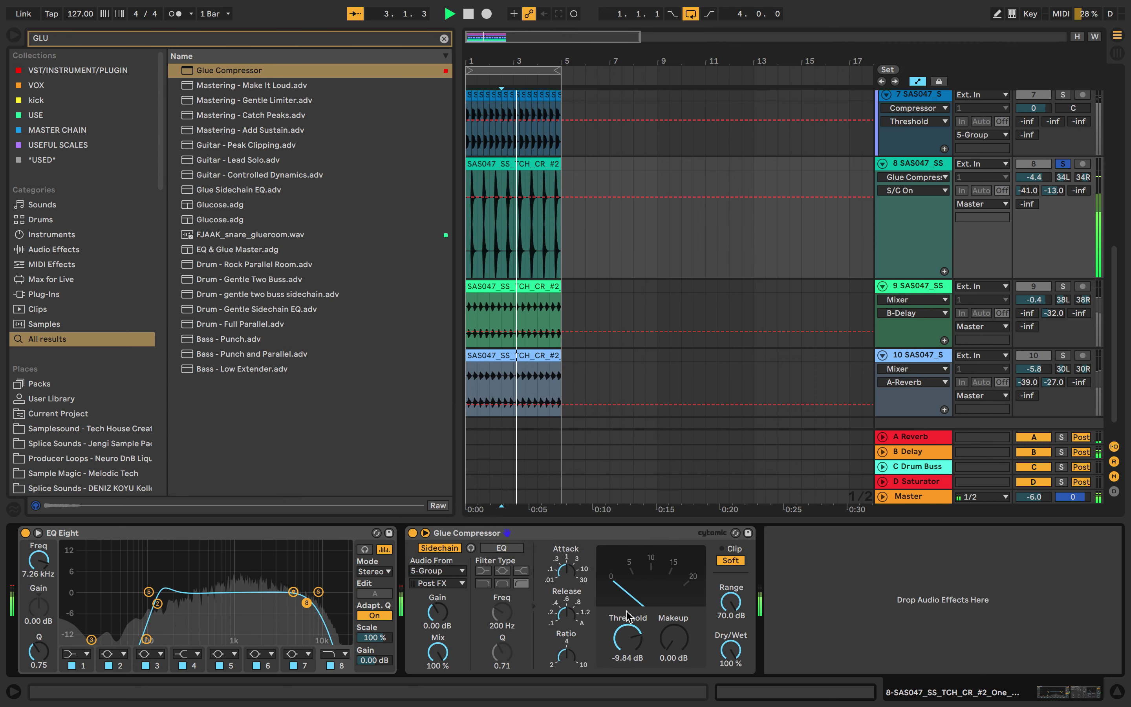
# Set the clap-snare's Glue Compressor threshold to -6.67 dB with Soft clipping on, comparing the track in solo and in the full loop.
pyautogui.moveTo(627, 638); pyautogui.dragTo(628, 648)
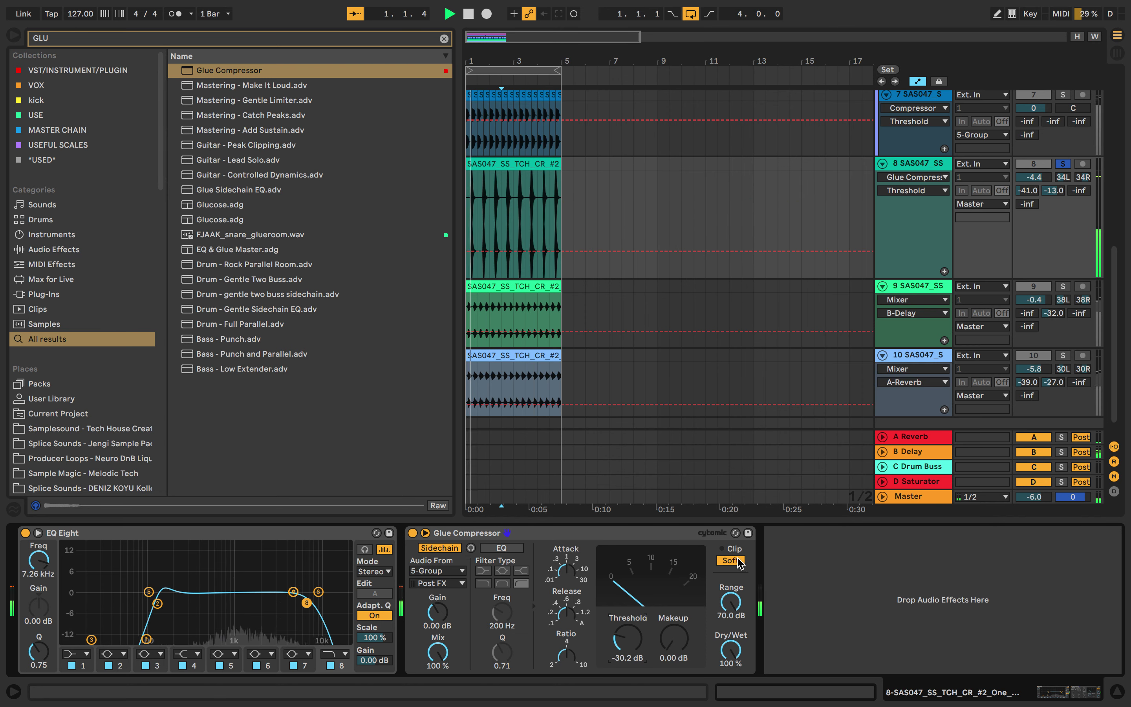
pyautogui.moveTo(617, 645); pyautogui.dragTo(628, 612)
pyautogui.scroll(2, 675, 364)
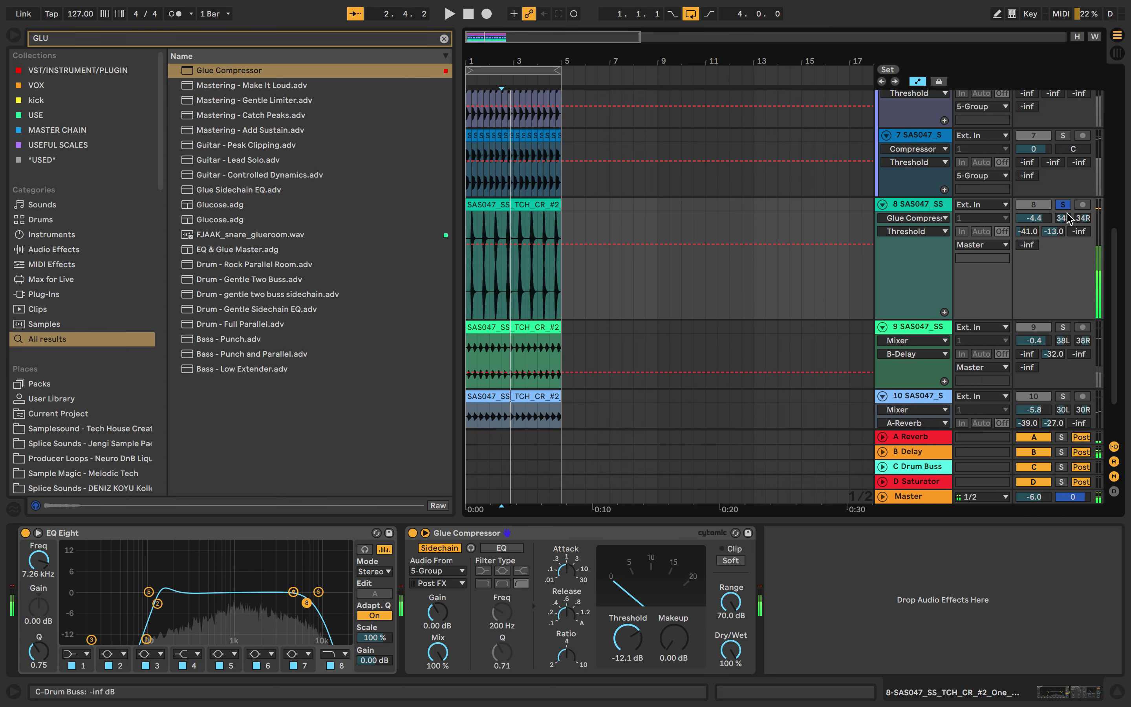
pyautogui.click(731, 561)
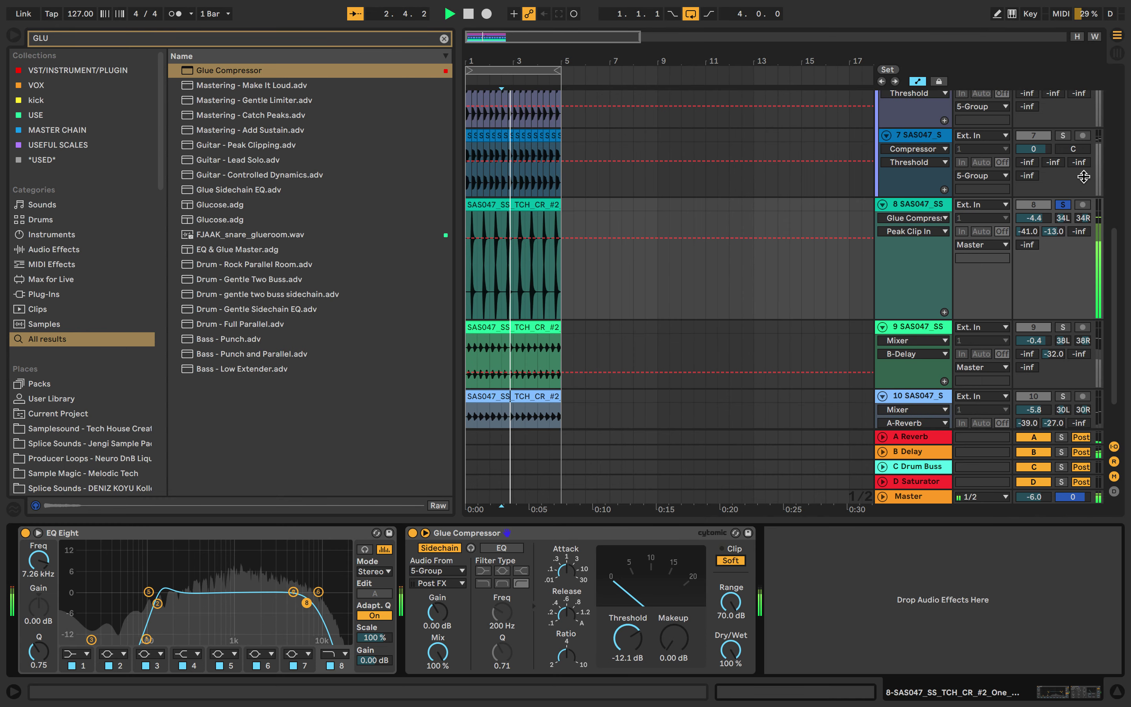
pyautogui.click(1062, 206)
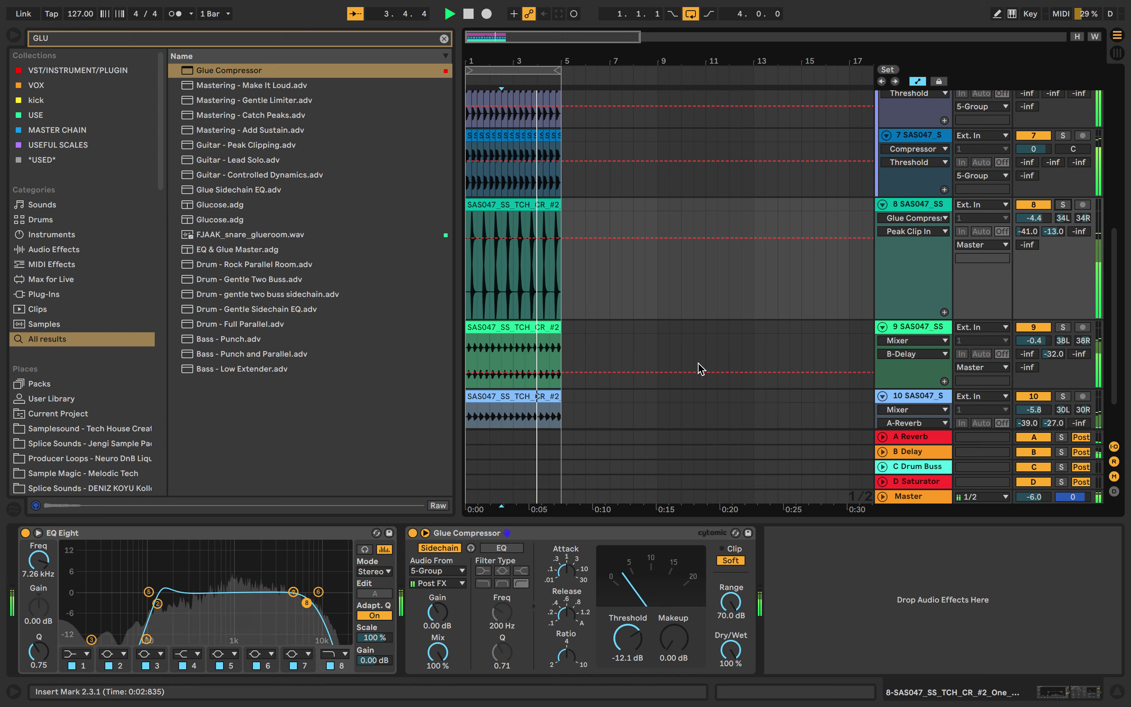
pyautogui.moveTo(629, 638)
pyautogui.mouseDown()
pyautogui.moveTo(628, 627)
pyautogui.moveTo(627, 640)
pyautogui.mouseUp()
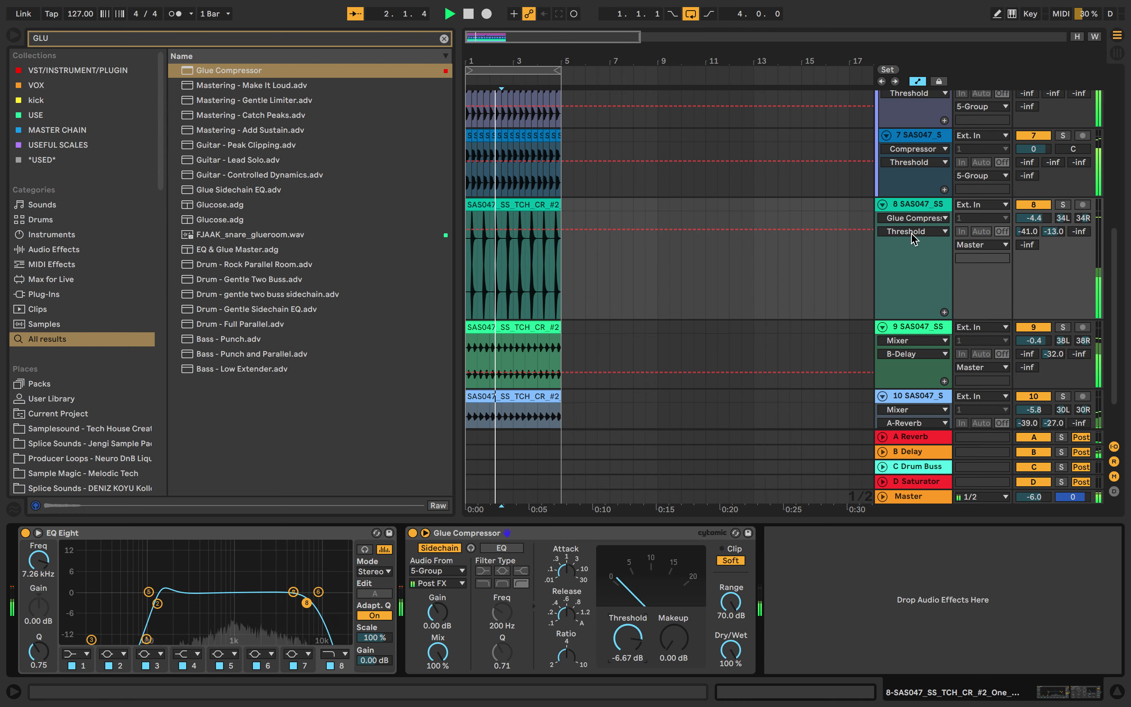
pyautogui.click(1063, 205)
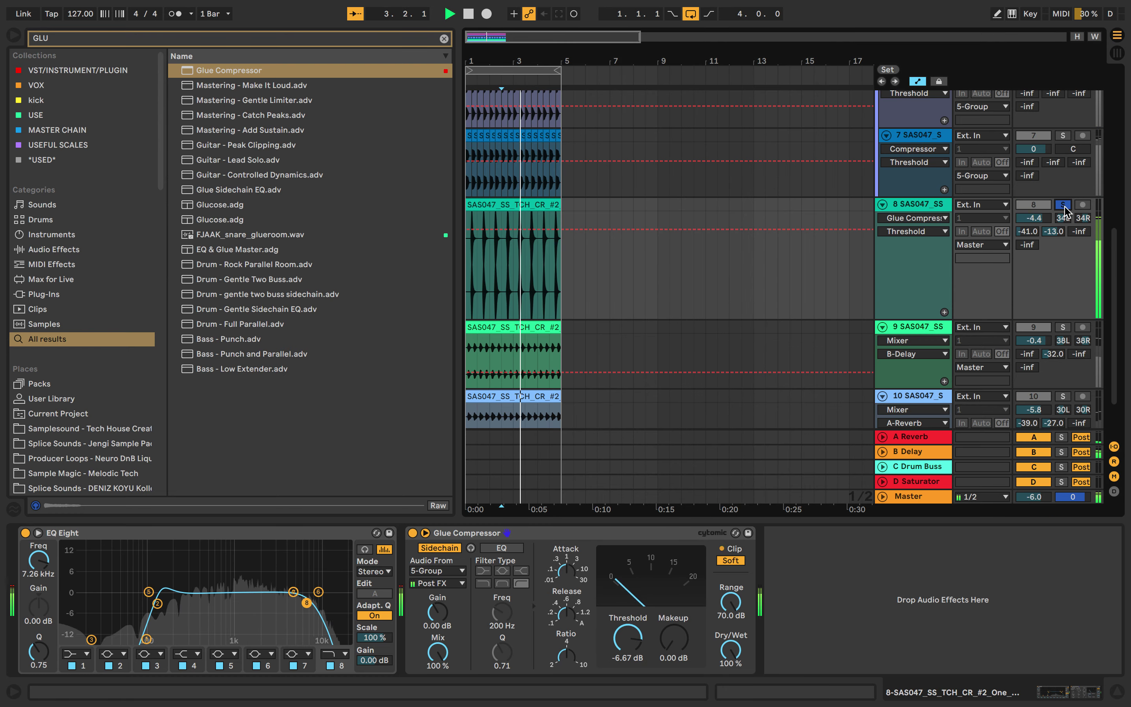
pyautogui.click(1065, 206)
# Solo the HH 2 hi-hat track, add Glue Compressor to it and set its threshold to -11.4 dB.
pyautogui.scroll(-3, 841, 290)
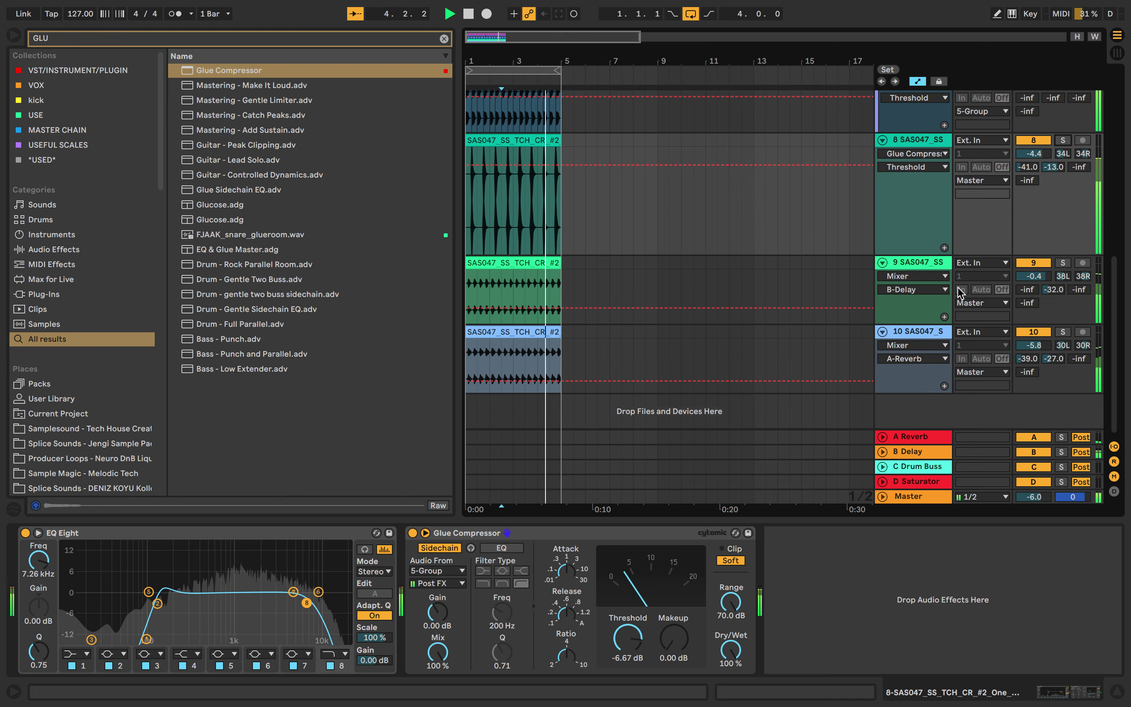
pyautogui.click(1063, 262)
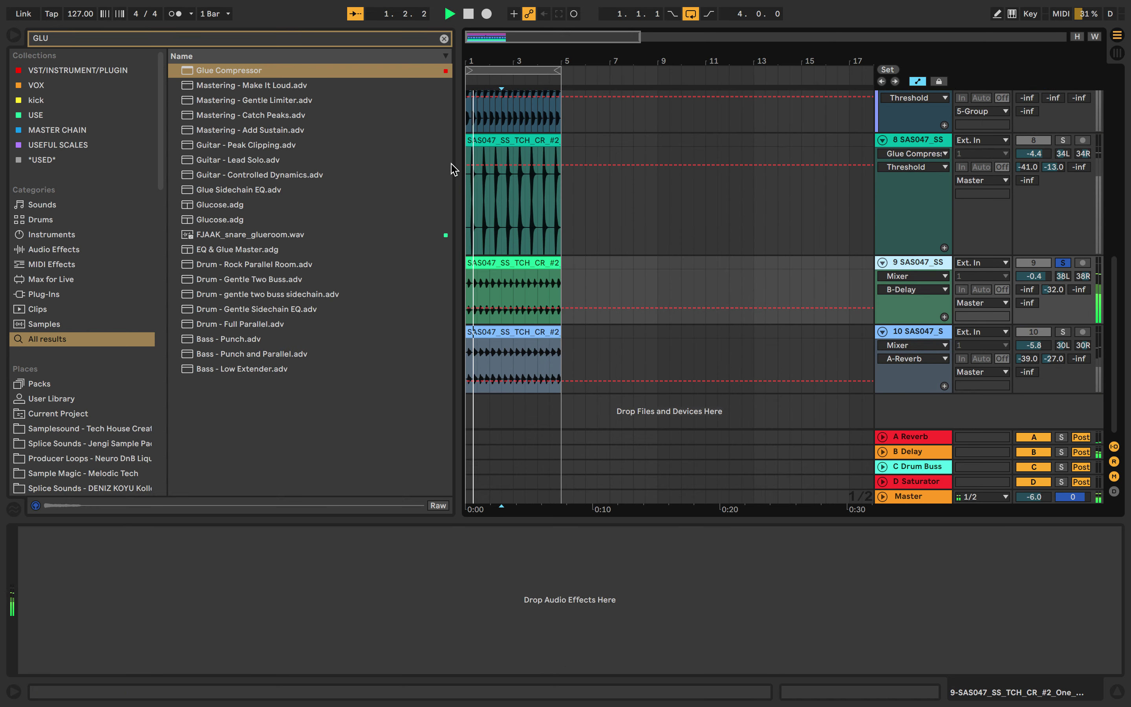
pyautogui.moveTo(251, 73); pyautogui.dragTo(220, 594)
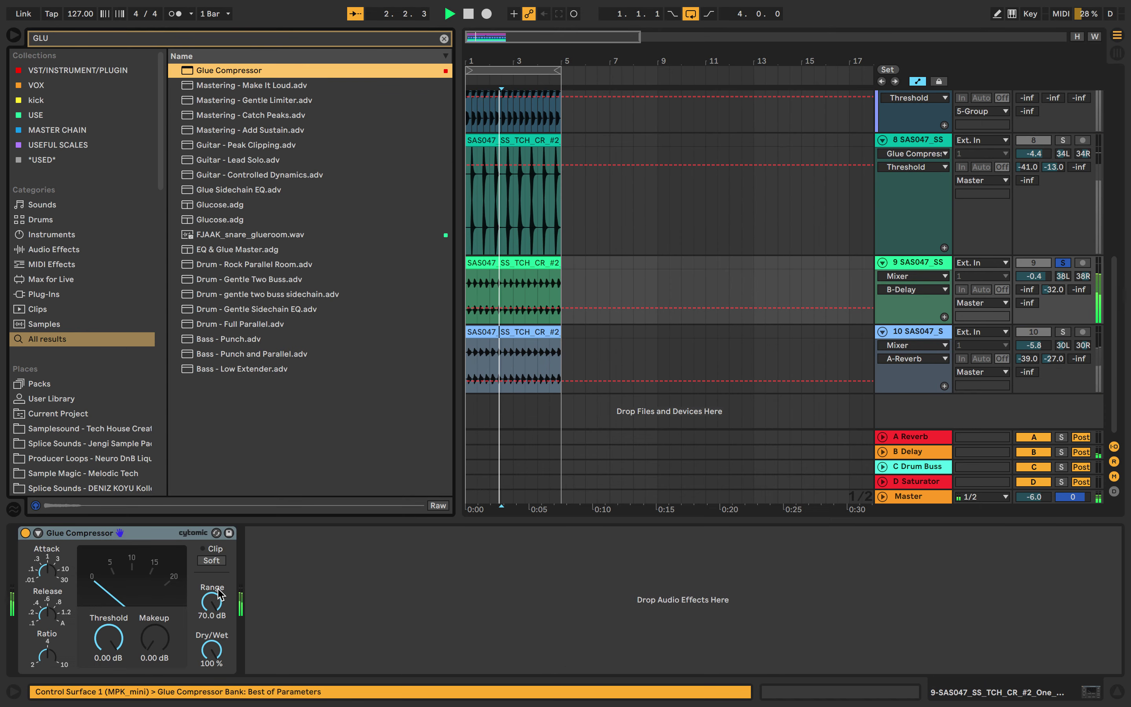
pyautogui.moveTo(99, 633); pyautogui.dragTo(99, 657)
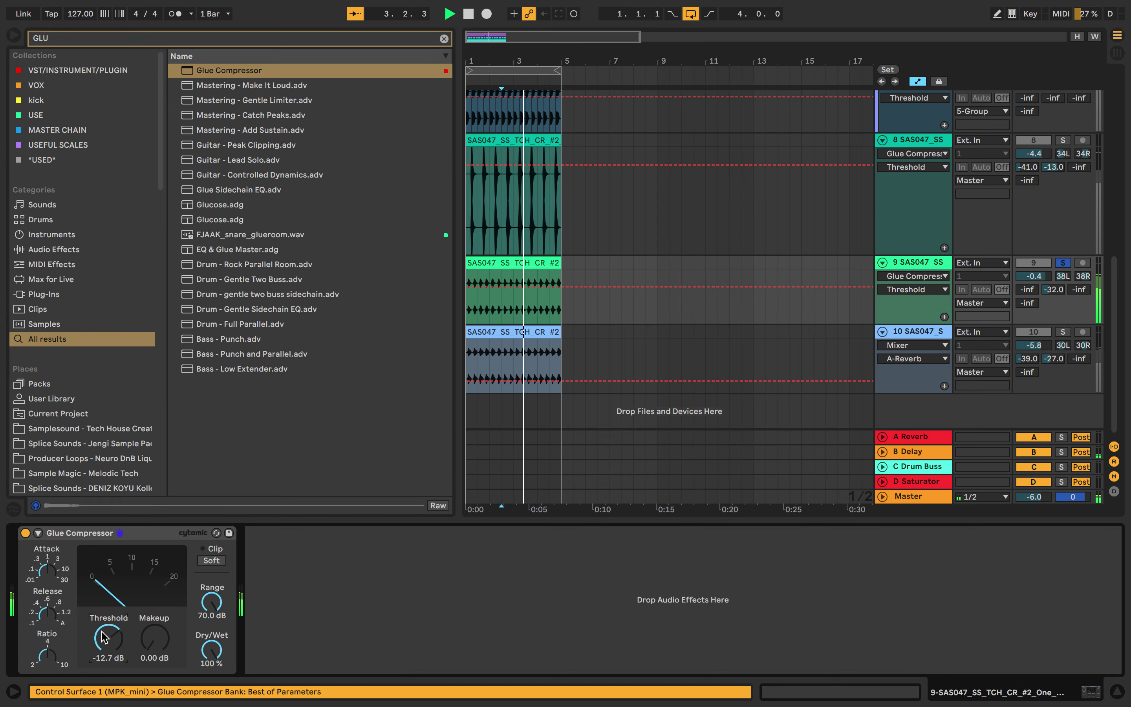
# Sidechain the HH 2 track's Glue Compressor from 5-Group and set its threshold to -18.1 dB.
pyautogui.click(39, 535)
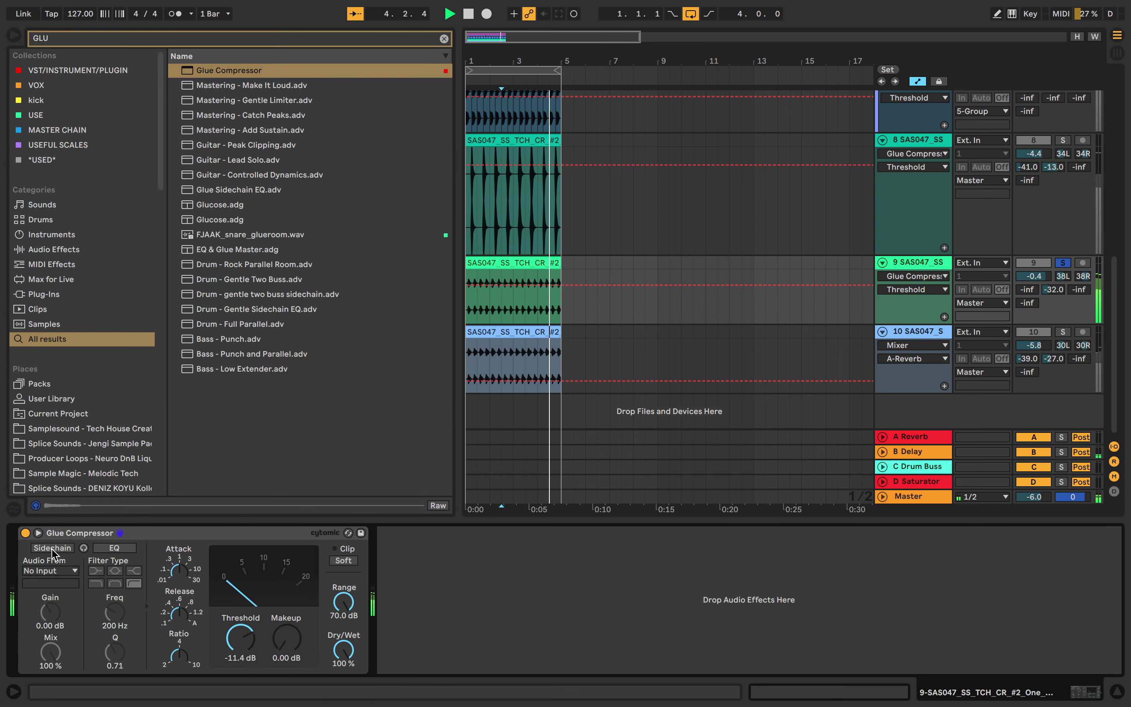
pyautogui.click(53, 571)
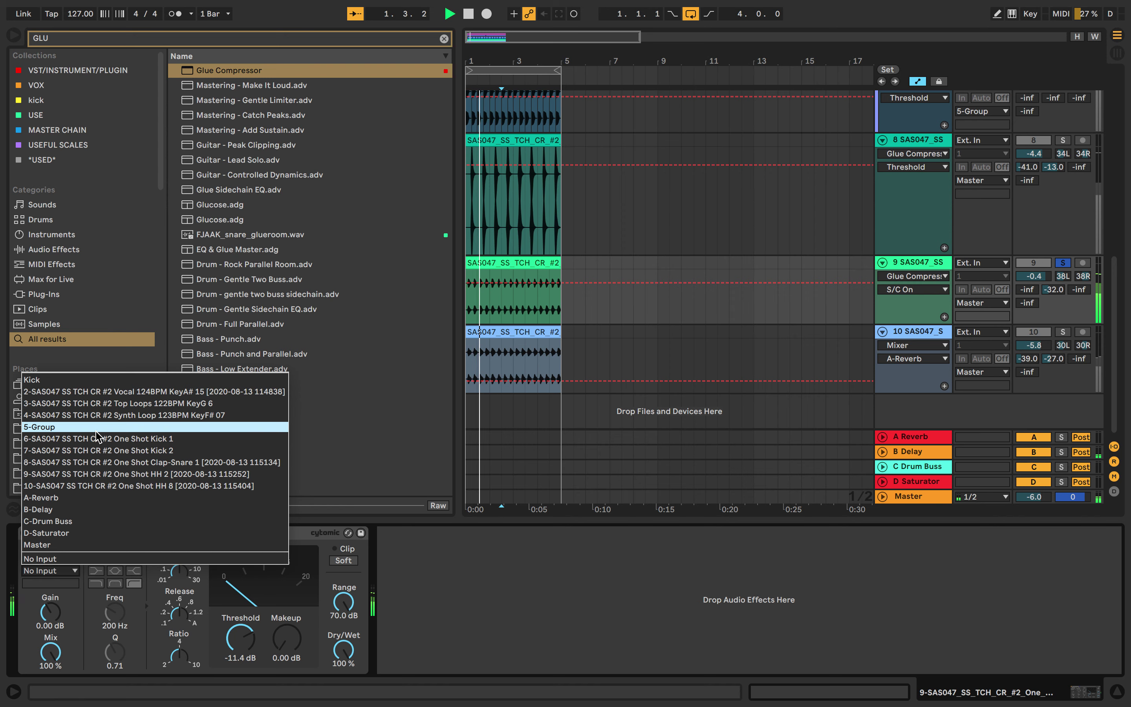
pyautogui.press('Return')
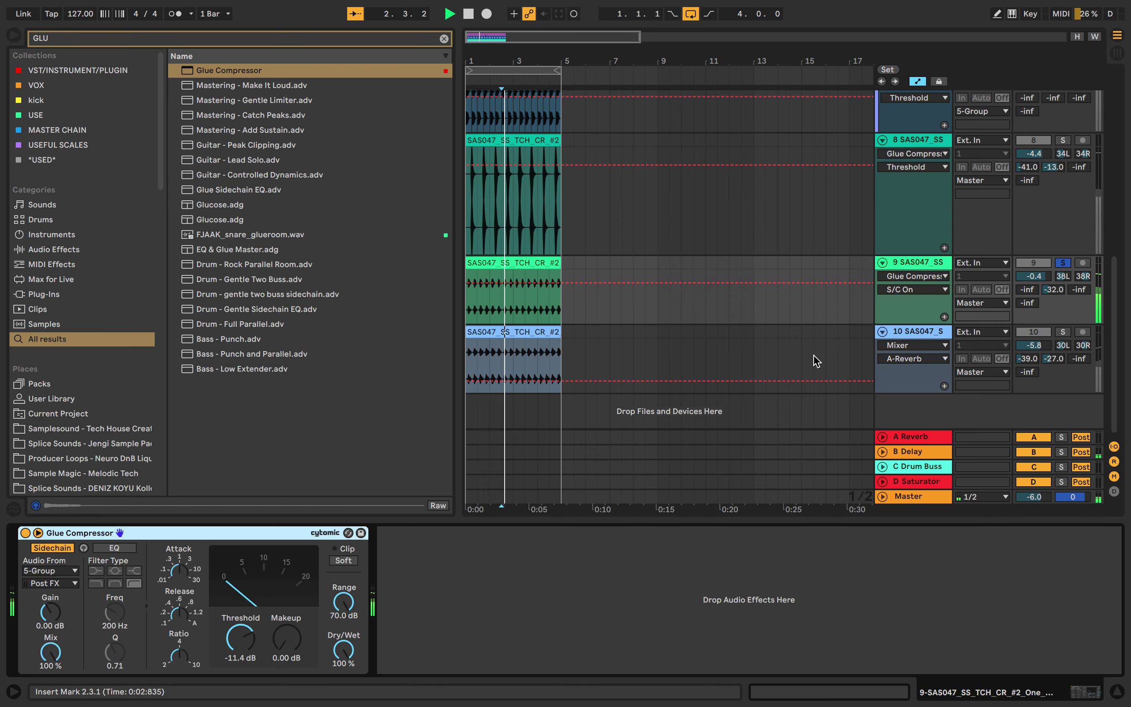
pyautogui.moveTo(246, 648); pyautogui.dragTo(246, 666)
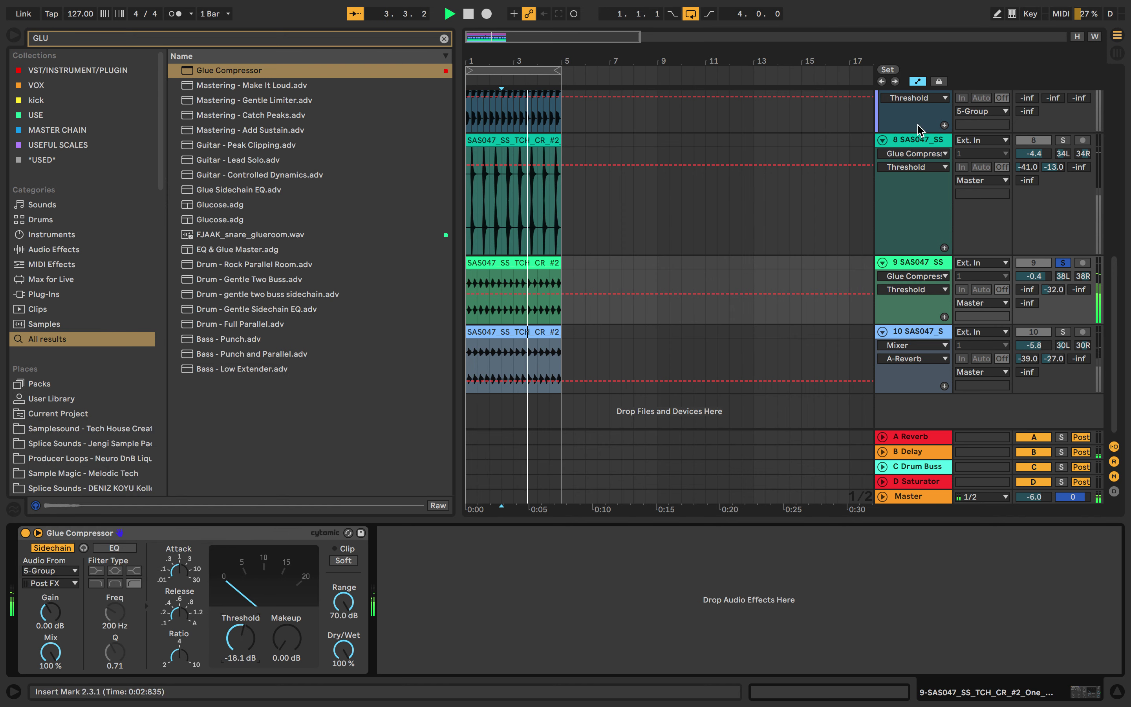
# Solo the clap-snare track, try its B-Delay send at -inf against the full loop, and undo the change.
pyautogui.click(1063, 140)
pyautogui.press('space')
pyautogui.click(935, 143)
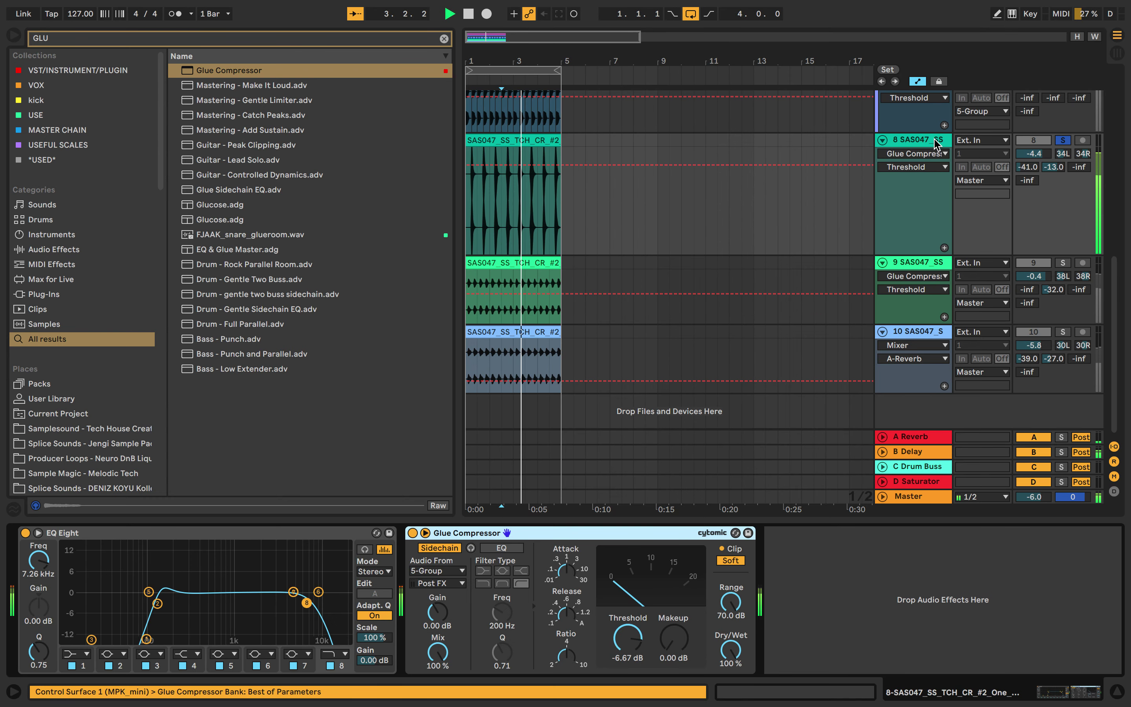
pyautogui.doubleClick(1047, 167)
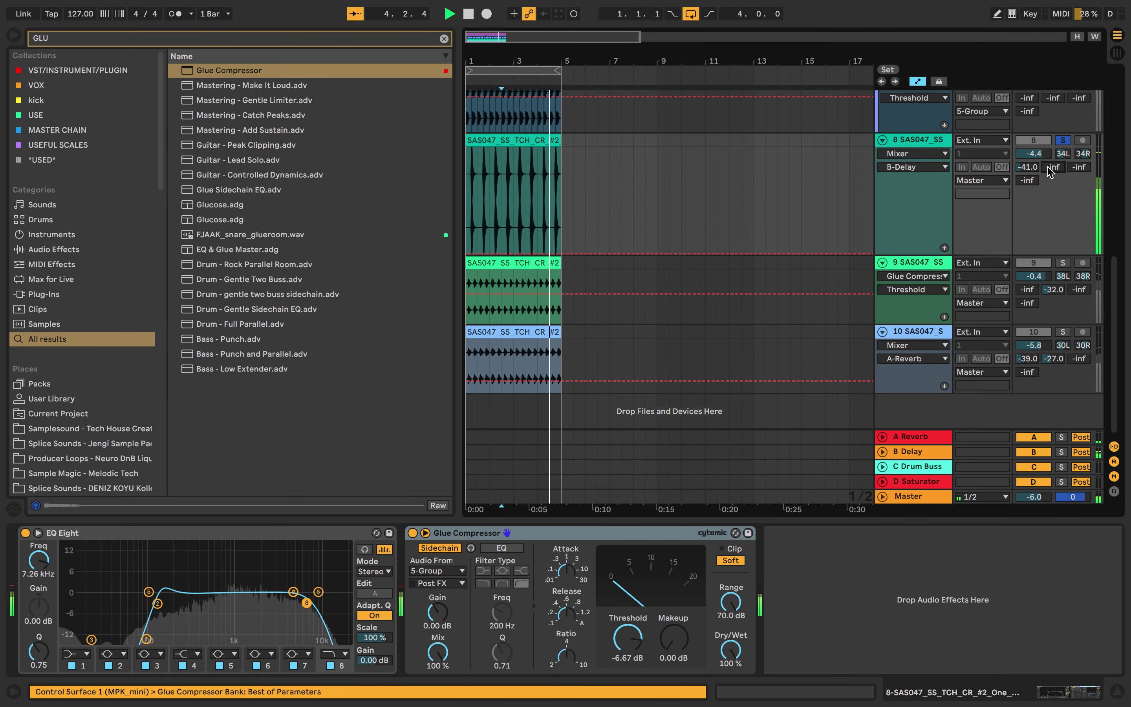
pyautogui.click(1064, 140)
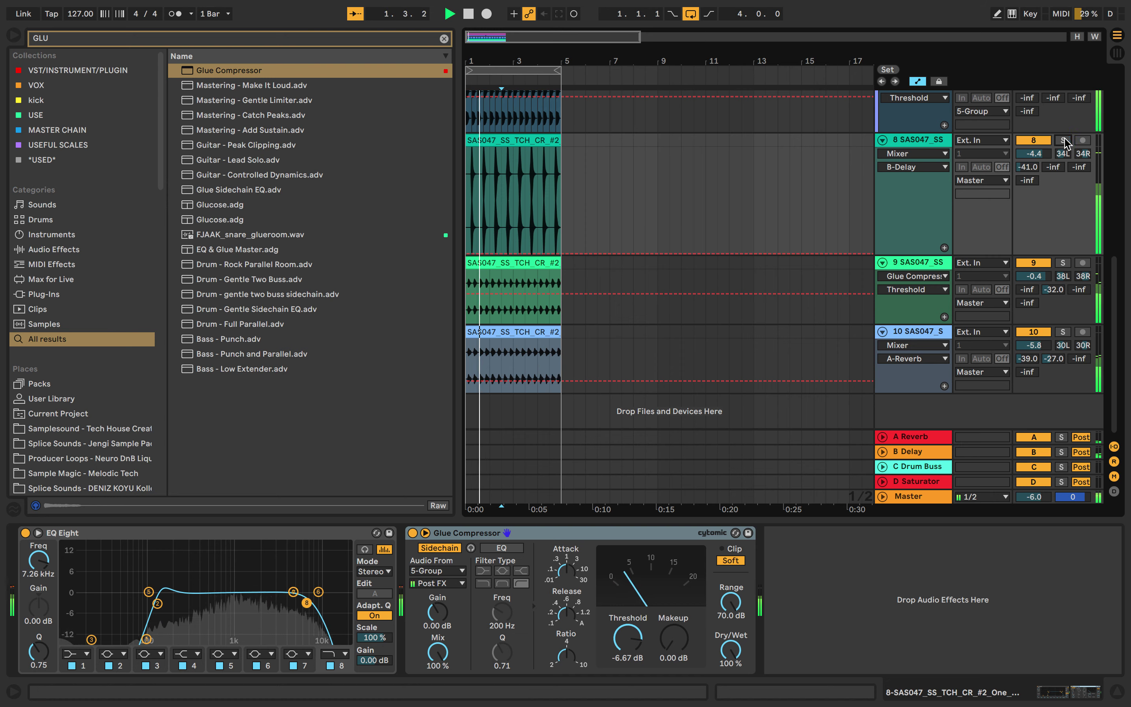
pyautogui.press('super+z')
pyautogui.press('super+z')
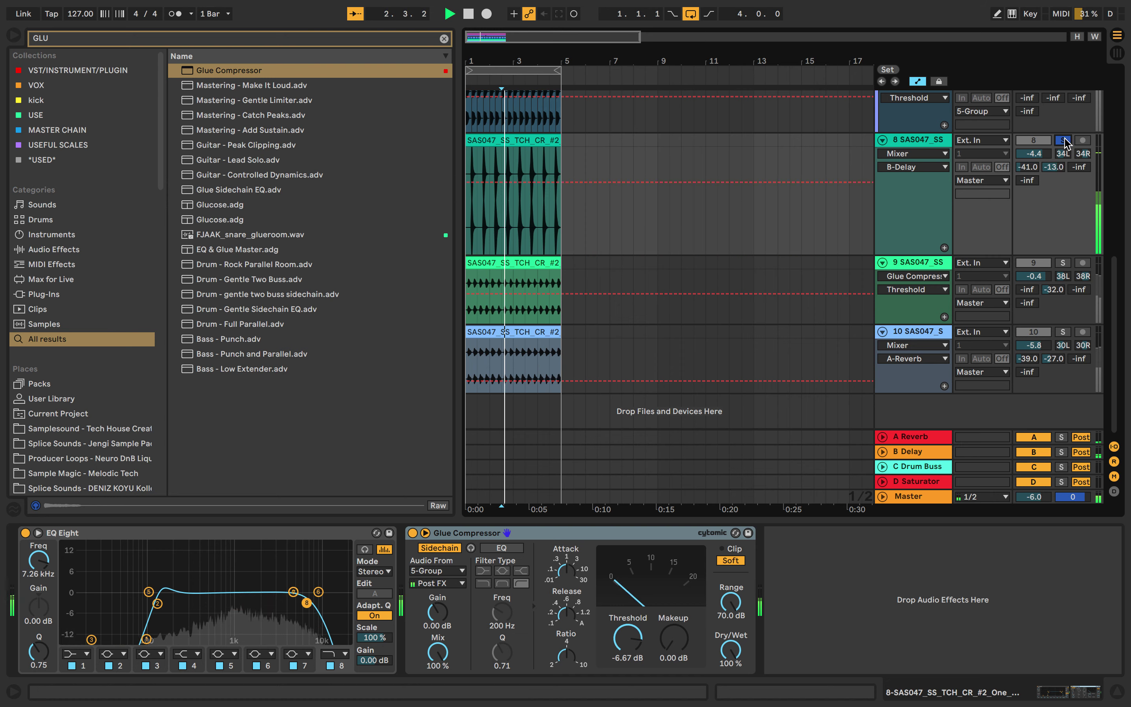
# With solo off, set the clap-snare's B-Delay send to -17.2 dB and its EQ Eight band 2 to 144 Hz at -7.56 dB.
pyautogui.click(1064, 140)
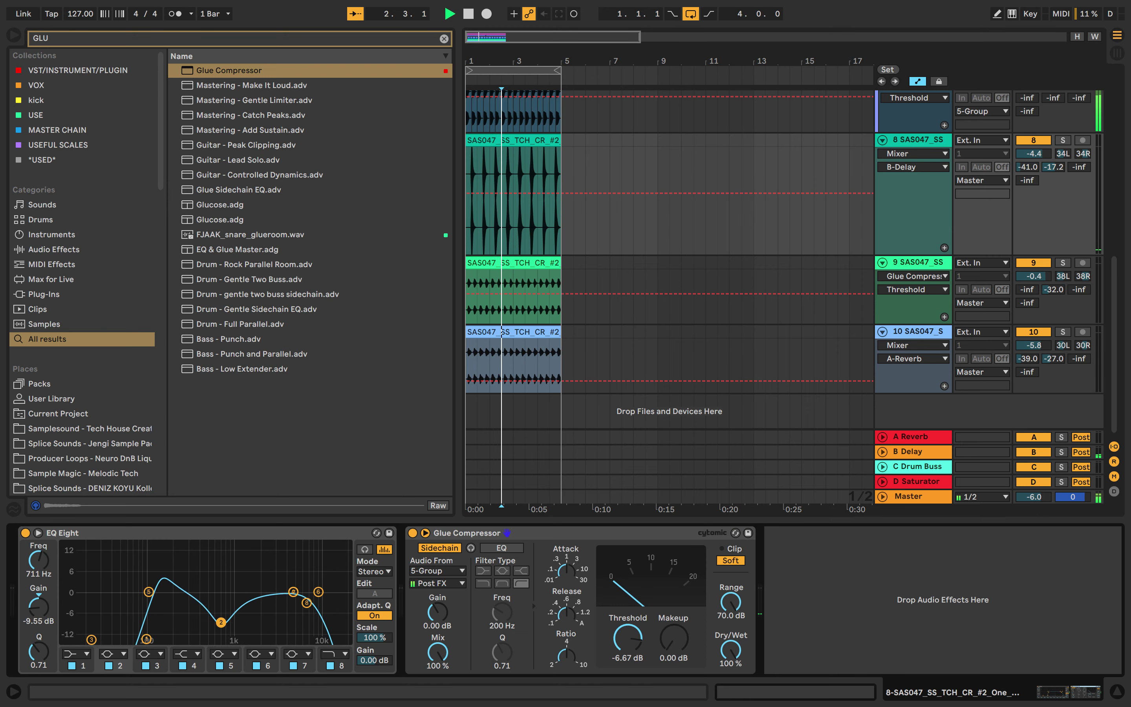
pyautogui.moveTo(221, 622); pyautogui.dragTo(161, 617)
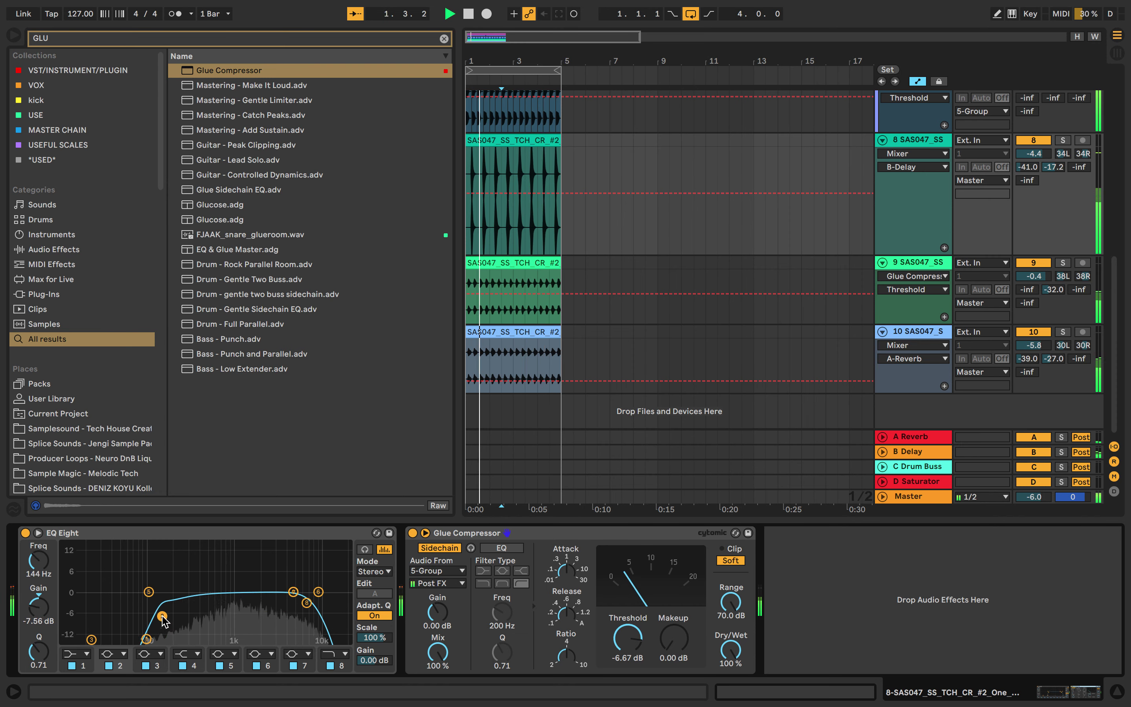
# Sweep the clap-snare's EQ Eight band 2 through several boosts and cuts, ending at 958 Hz and -1.36 dB.
pyautogui.moveTo(163, 619); pyautogui.dragTo(212, 604)
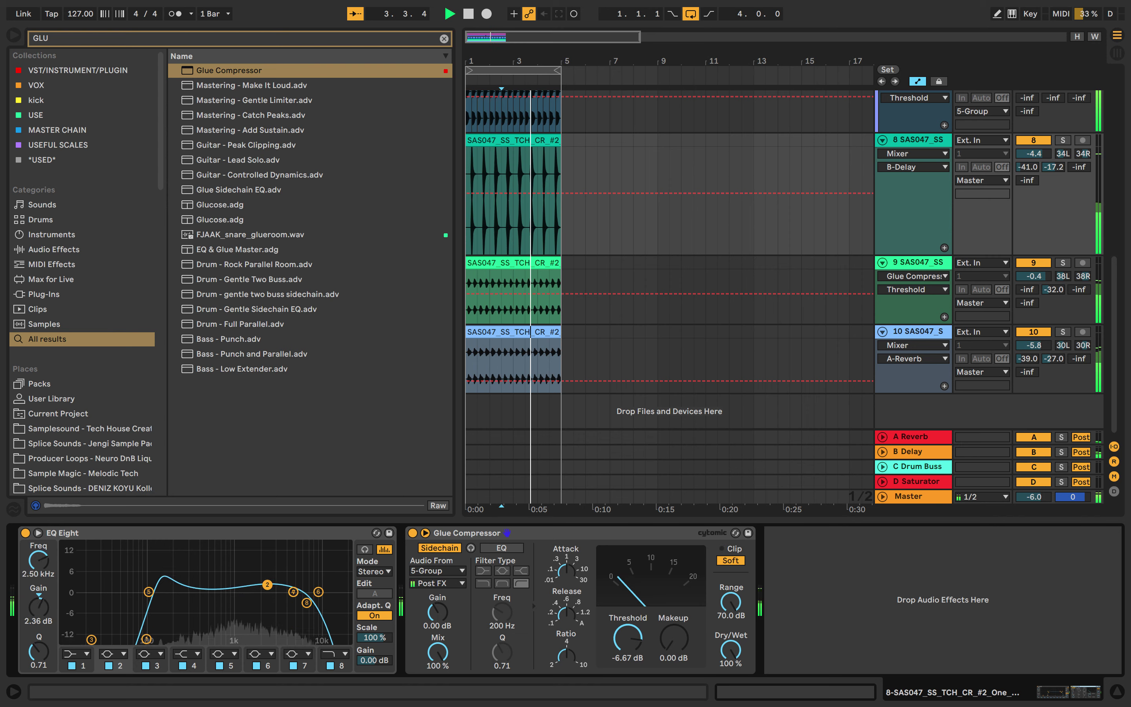
pyautogui.moveTo(267, 585); pyautogui.dragTo(266, 591)
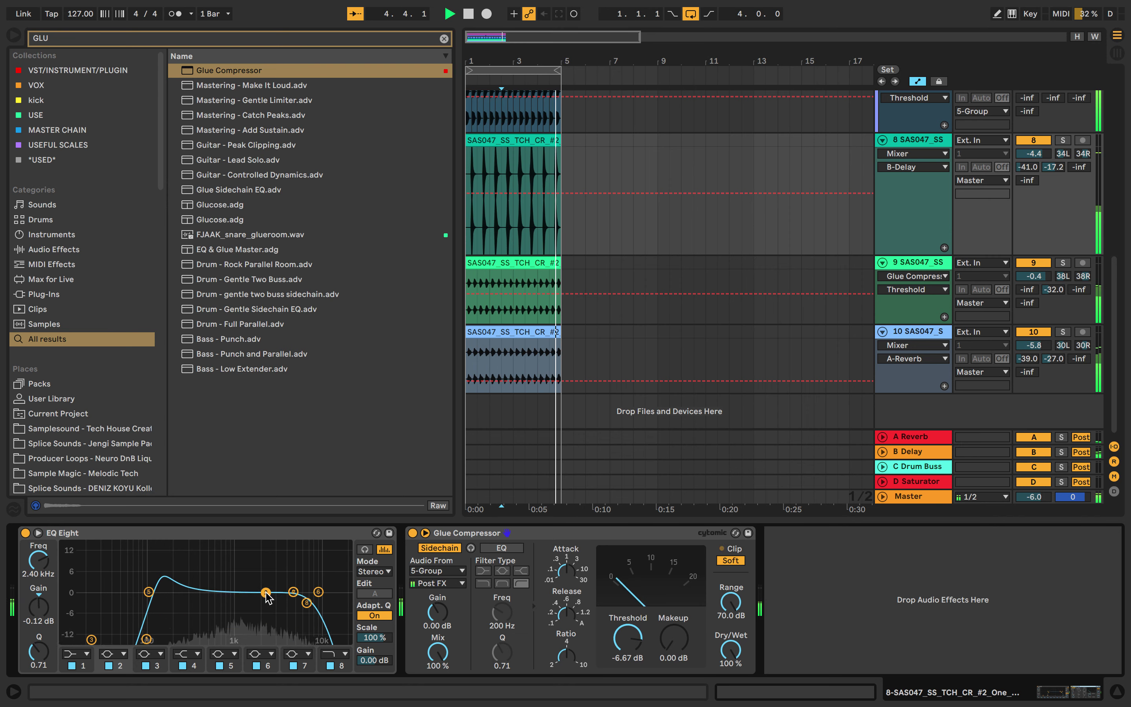
pyautogui.moveTo(260, 599); pyautogui.dragTo(162, 619)
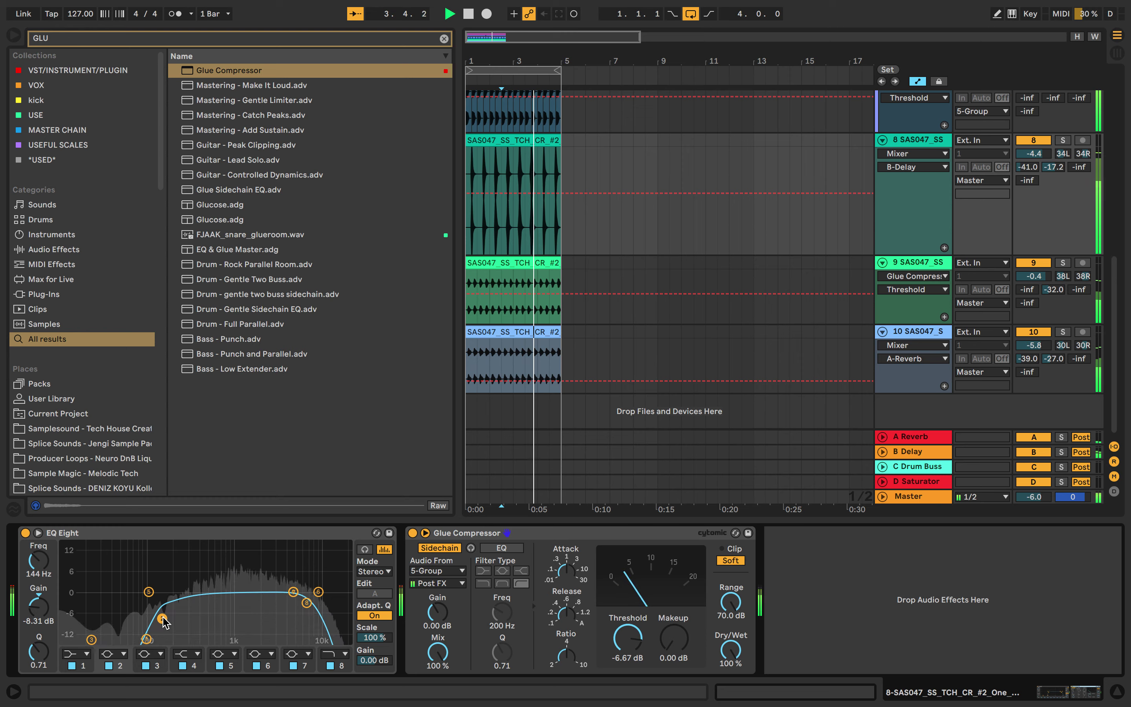
pyautogui.moveTo(199, 601); pyautogui.dragTo(243, 584)
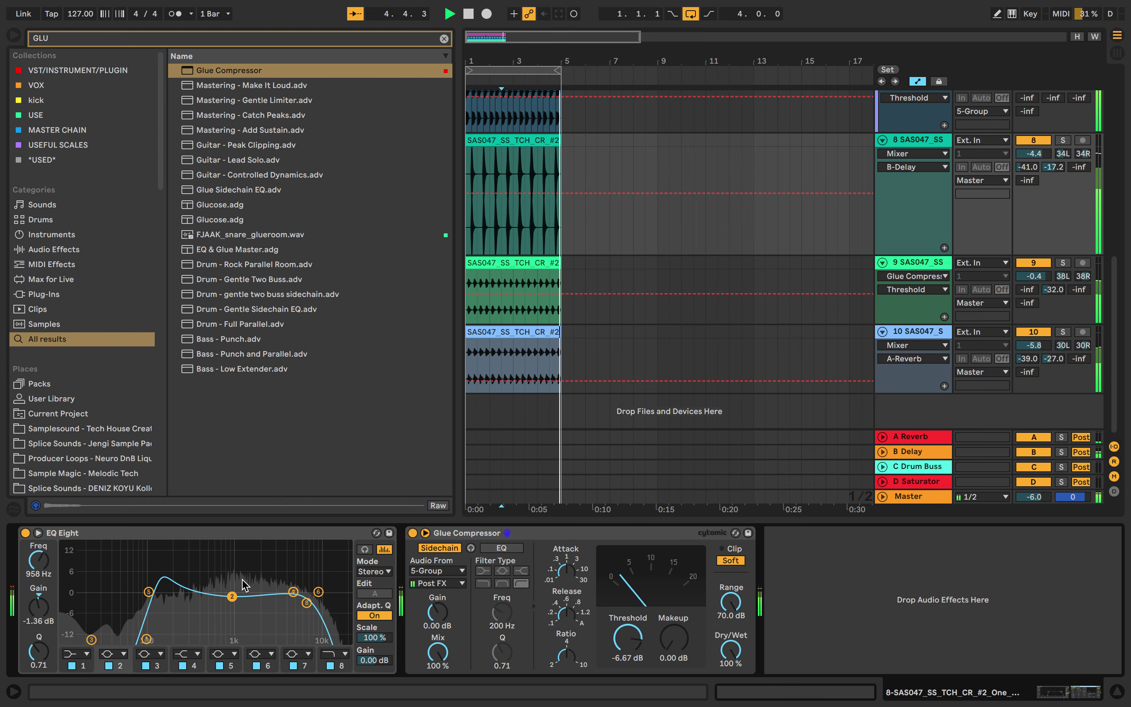
# Solo the clap-snare track and set its EQ Eight band 1 to 31.6 Hz at -14.8 dB.
pyautogui.click(1064, 142)
pyautogui.scroll(5, 995, 232)
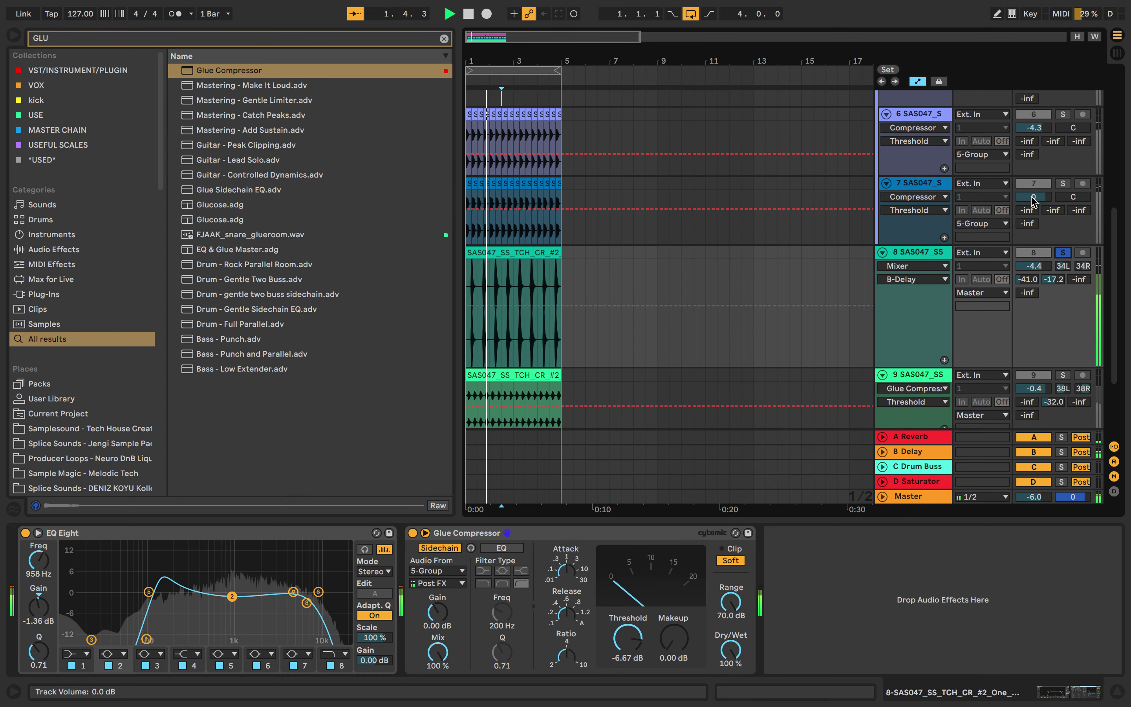
pyautogui.scroll(2, 1033, 199)
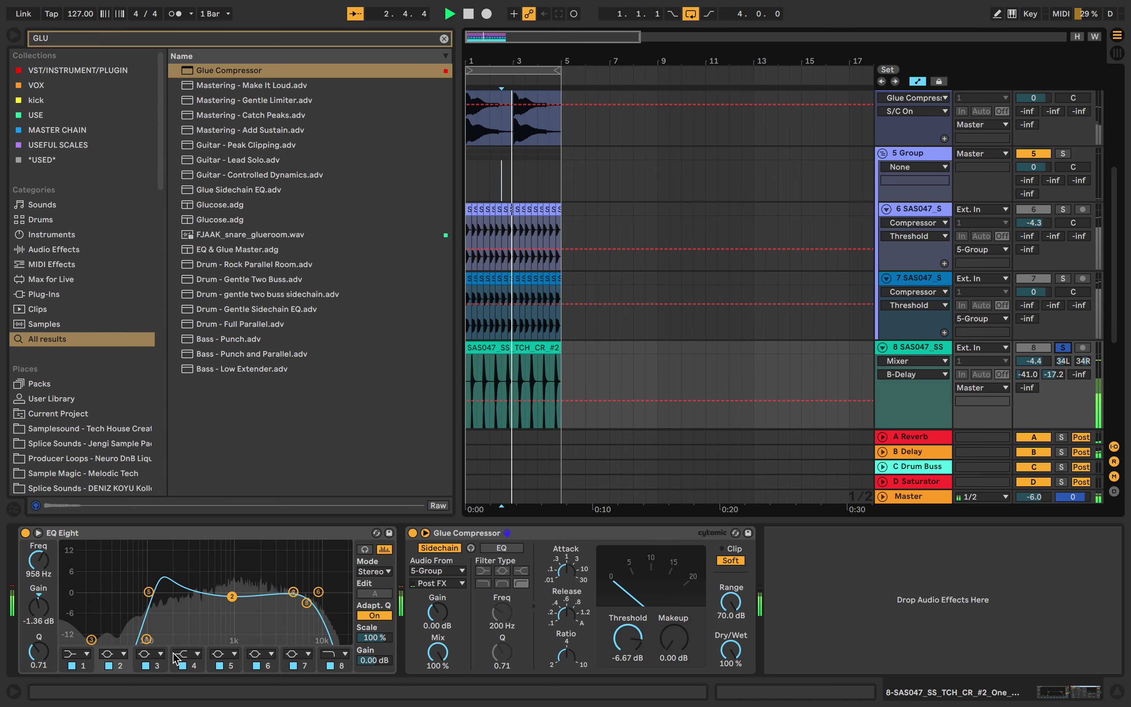
pyautogui.moveTo(150, 644); pyautogui.dragTo(107, 640)
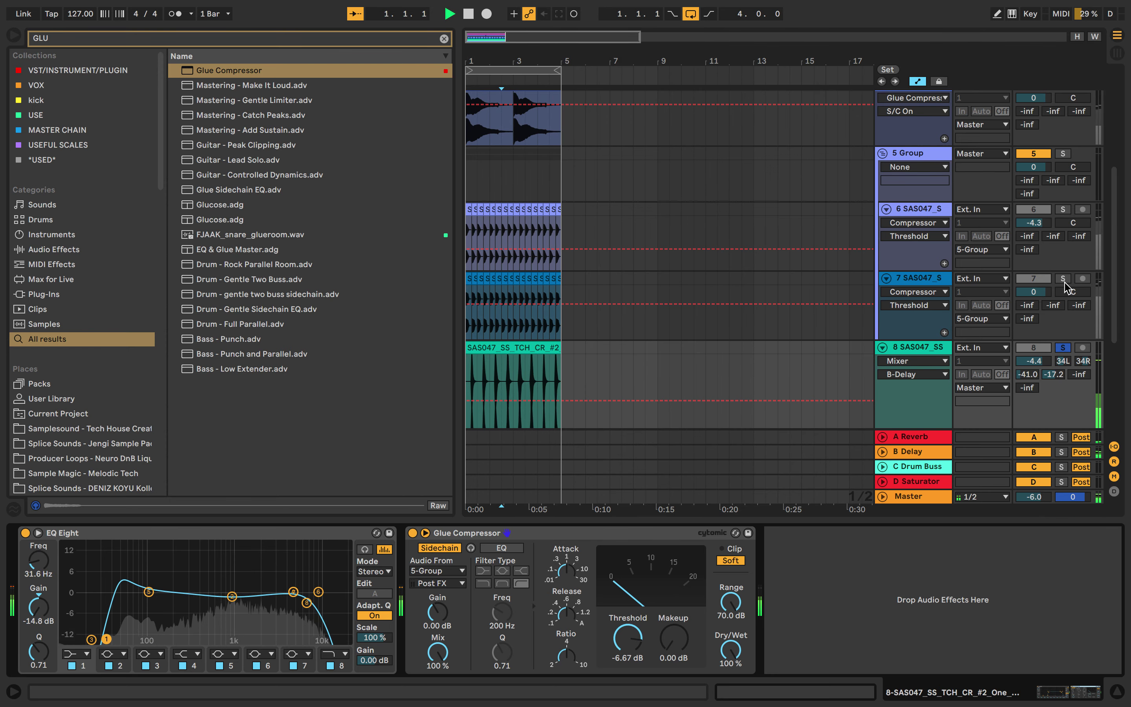
# Solo 5 Group with the clap-snare, enable the band-pass sidechain EQ in the clap-snare's Glue Compressor, and play the full loop.
pyautogui.click(1064, 155)
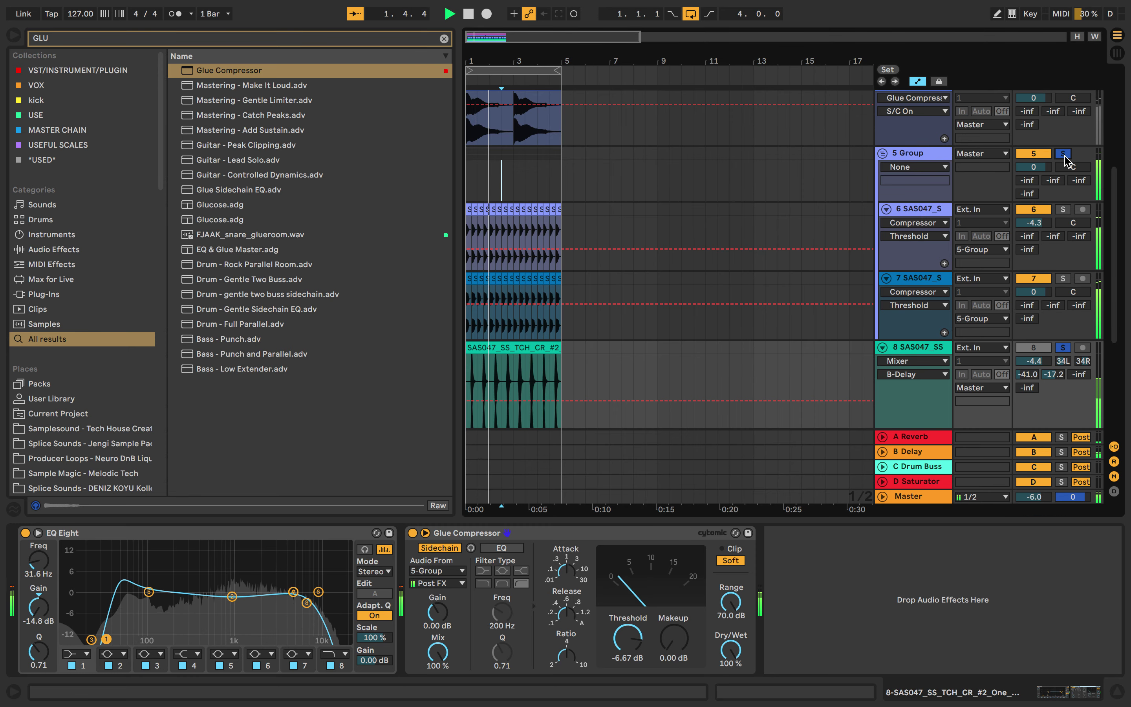
pyautogui.click(501, 547)
pyautogui.click(502, 583)
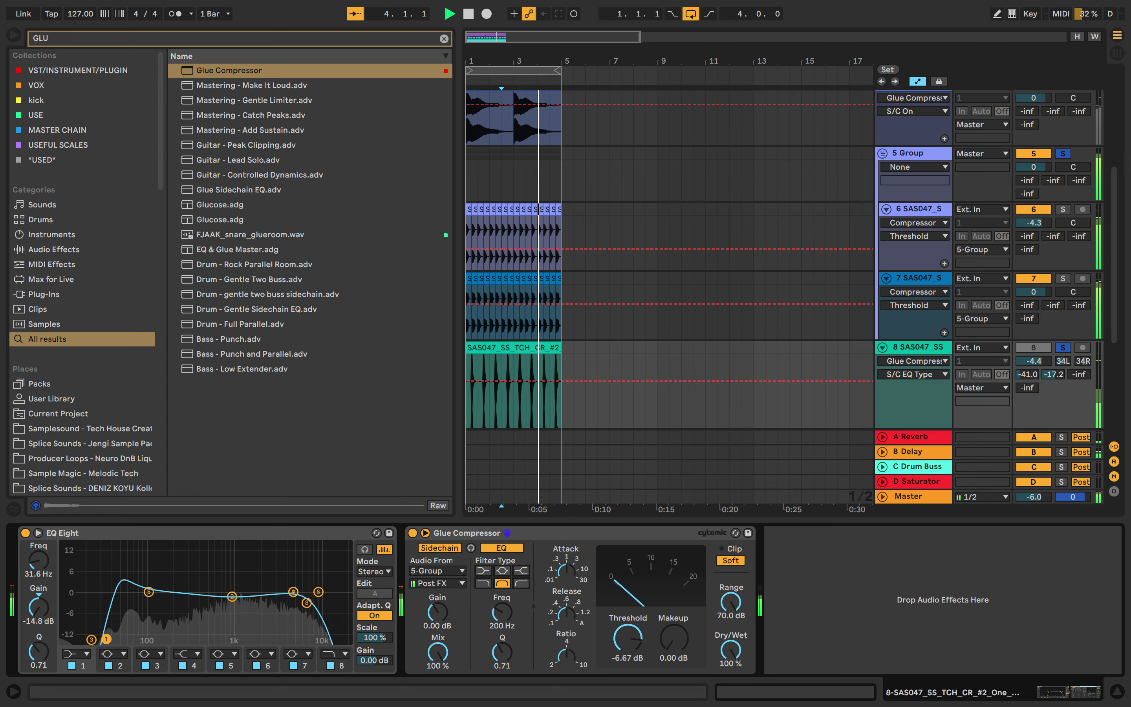
pyautogui.press('space')
pyautogui.scroll(-5, 691, 260)
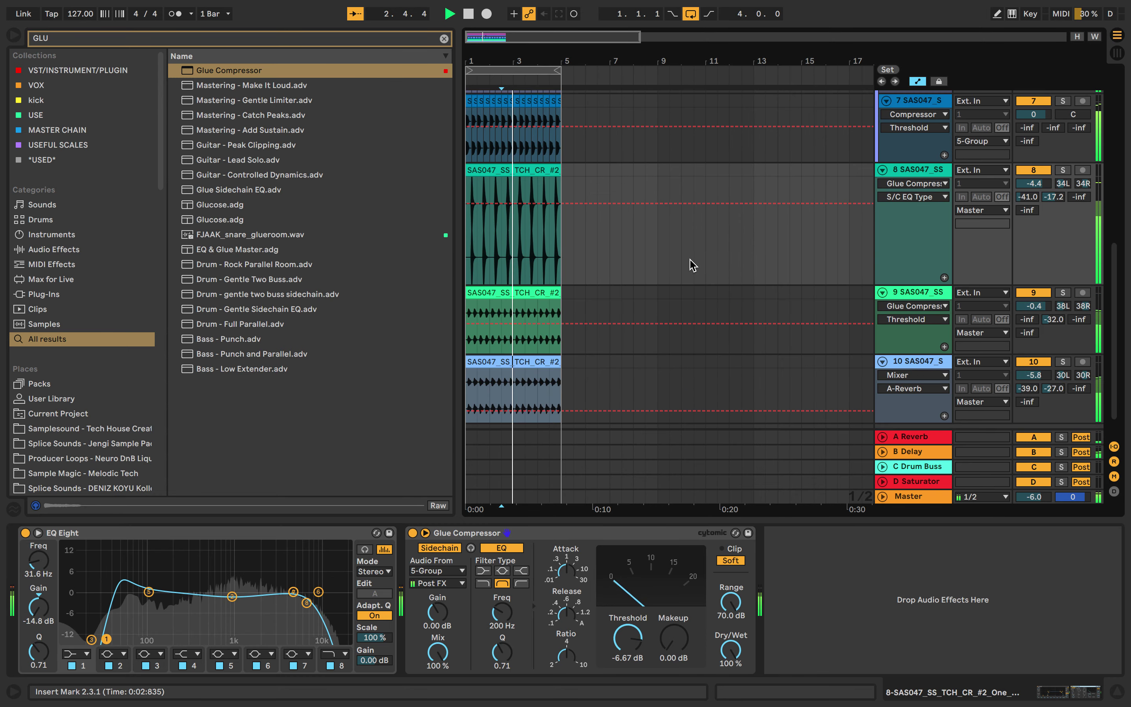
# Copy the HH 2 track's sidechained Glue Compressor to the HH 8 track and play HH 8 soloed.
pyautogui.click(1063, 267)
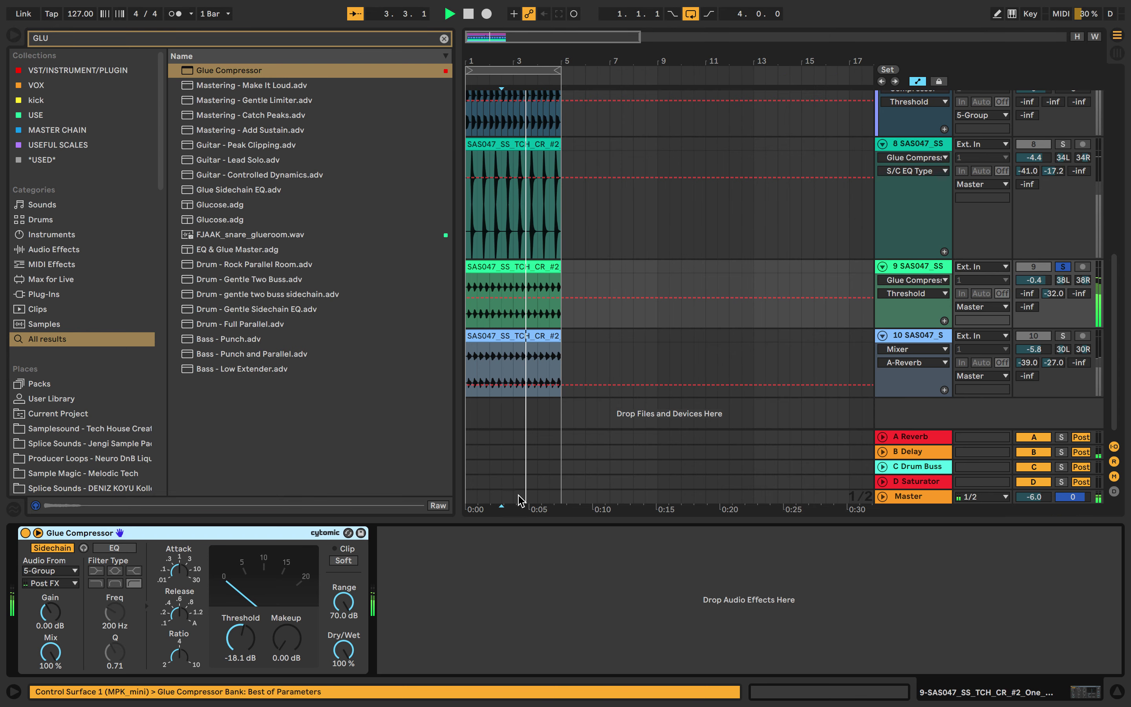
pyautogui.press('space')
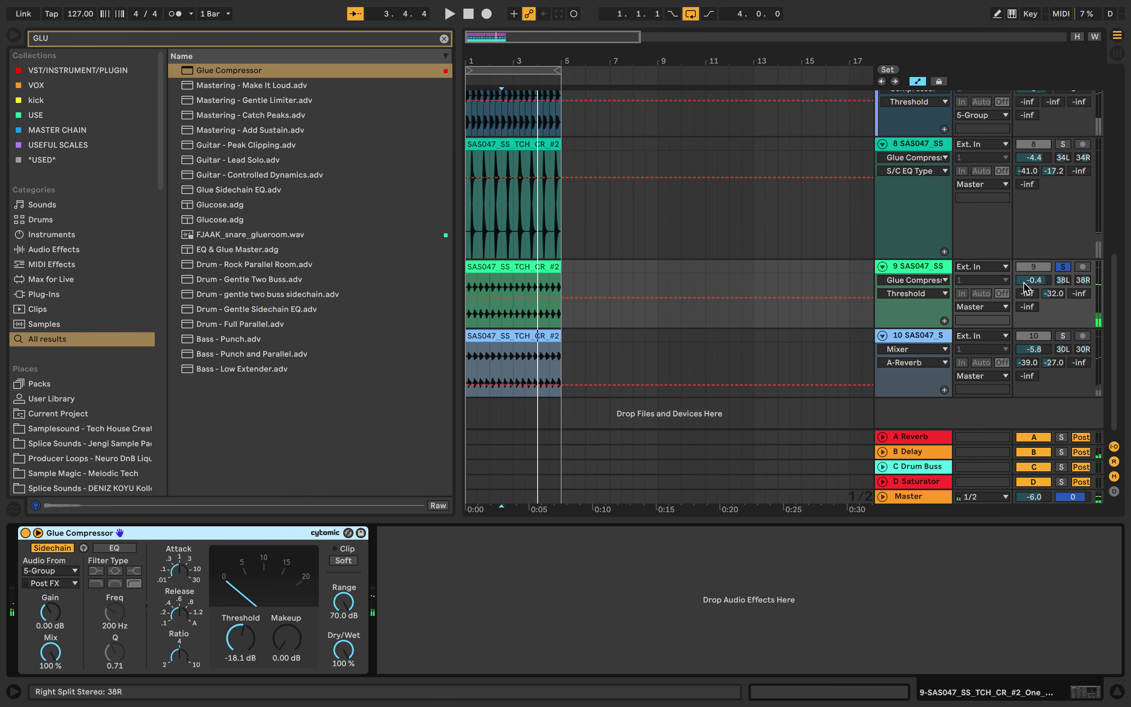
pyautogui.press('Down')
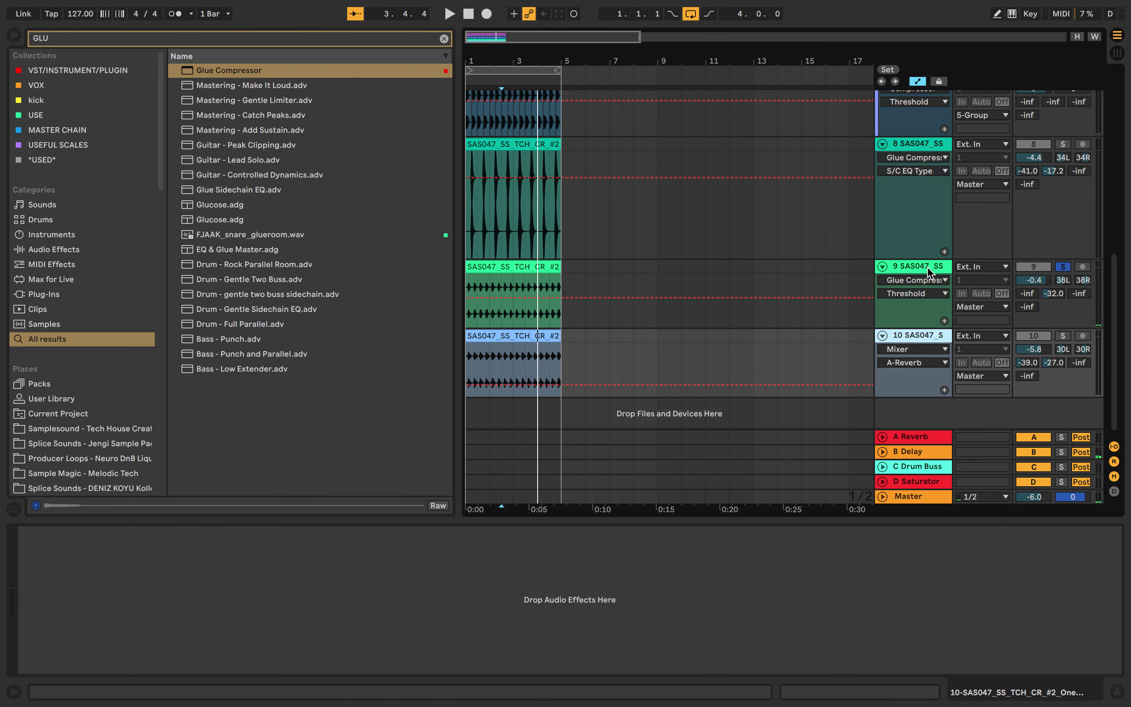
pyautogui.click(929, 272)
pyautogui.click(233, 537)
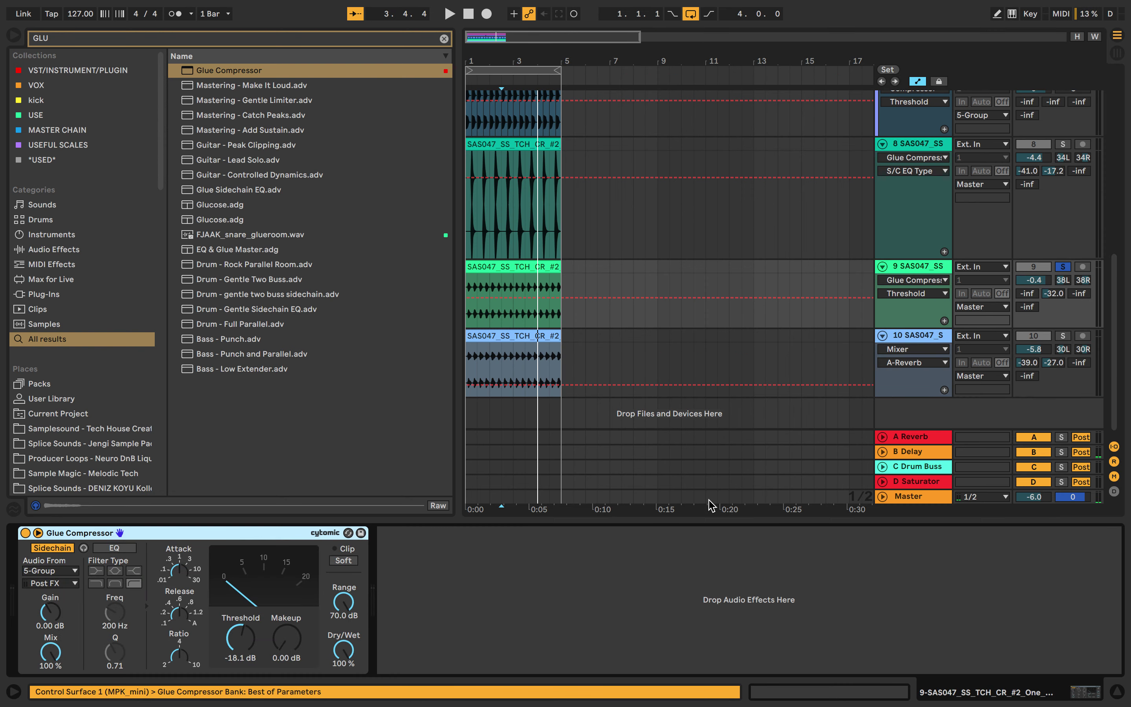
pyautogui.click(928, 335)
pyautogui.click(804, 597)
pyautogui.press('super+v')
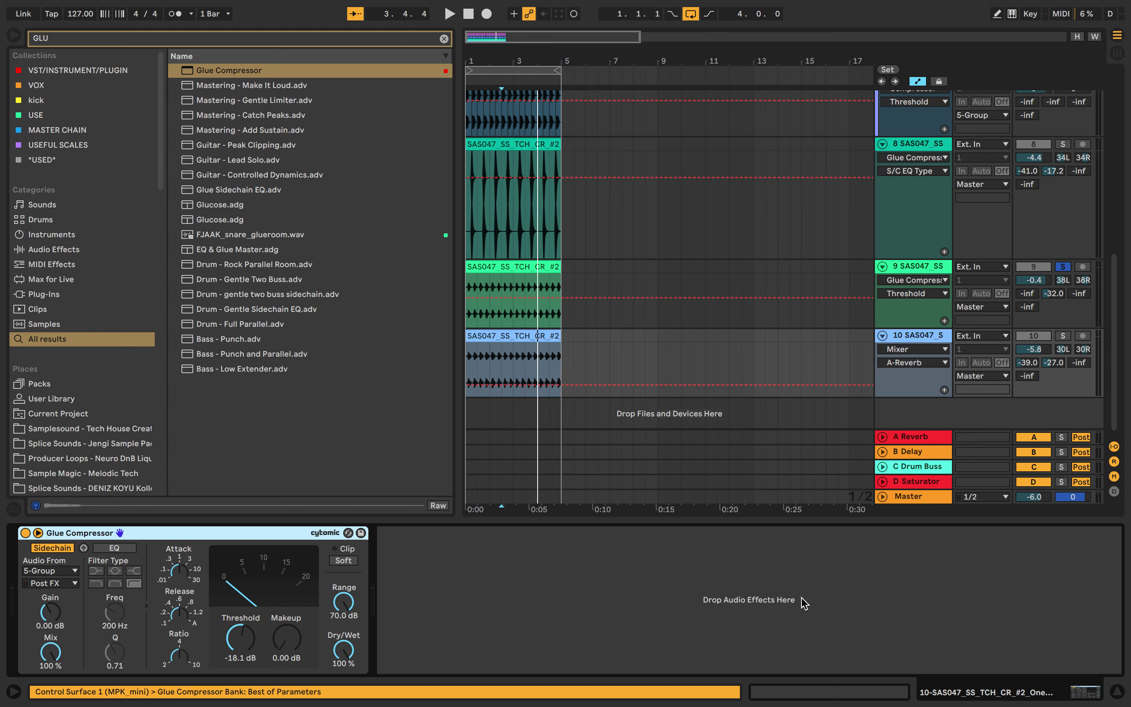
pyautogui.click(1062, 338)
pyautogui.press('space')
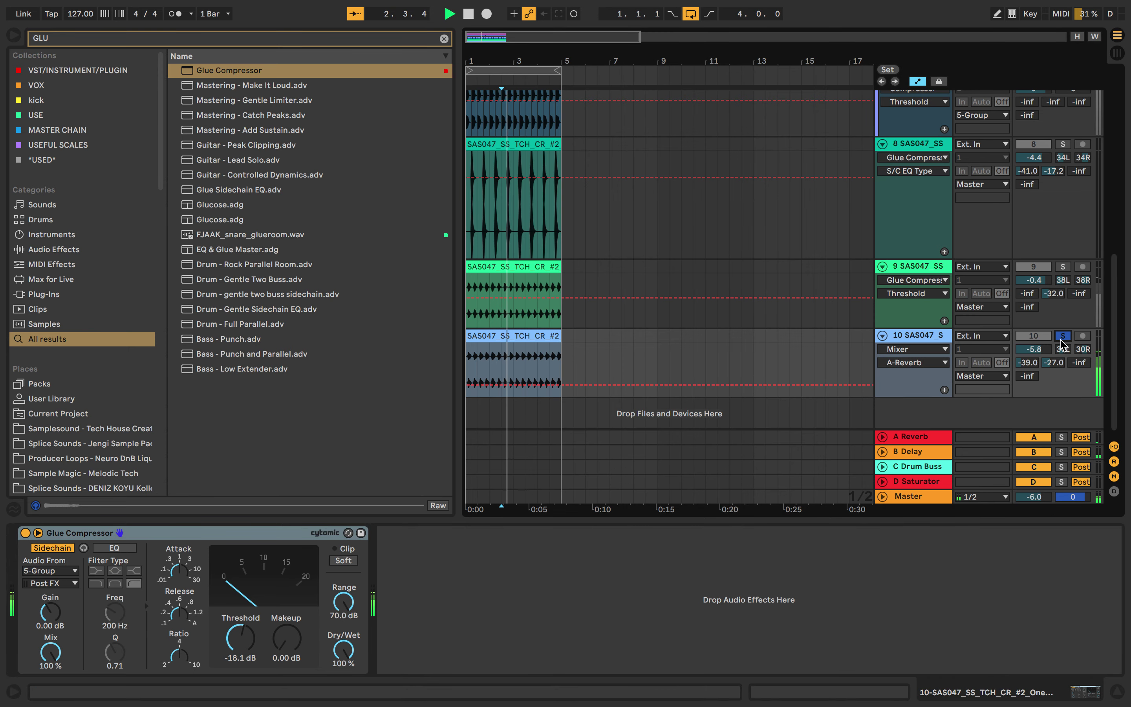
# Try EQ Eight on the HH 8 track against the full loop, and delete it from the track.
pyautogui.click(937, 340)
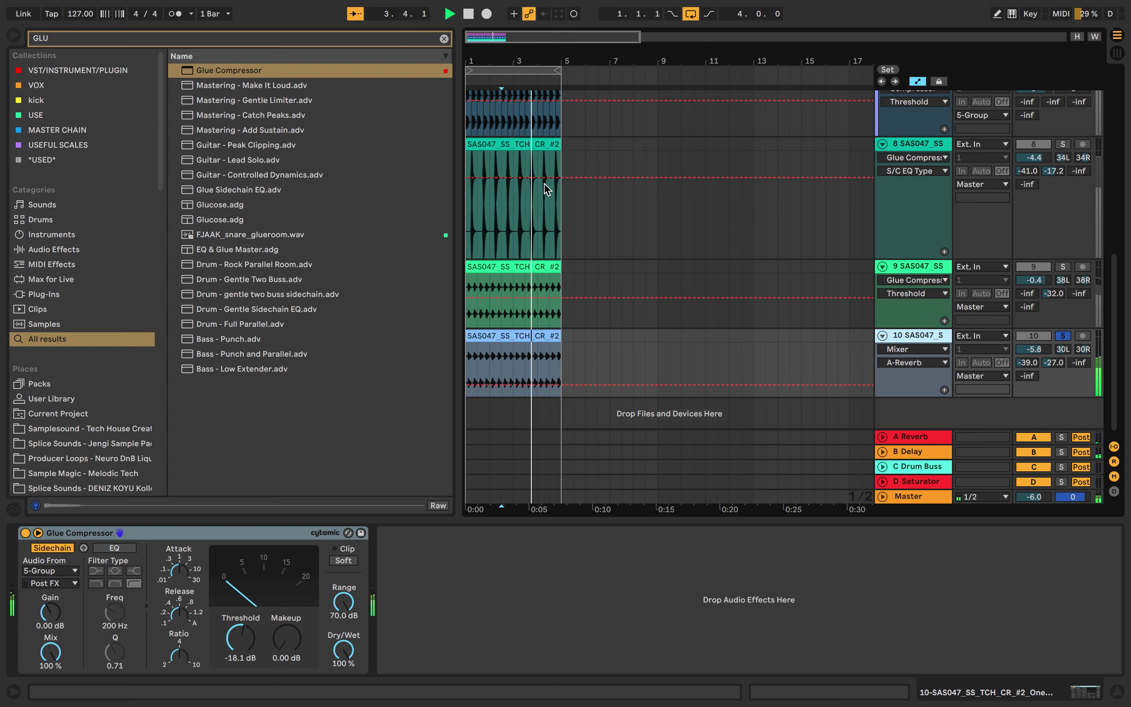
pyautogui.click(383, 40)
pyautogui.write('EQ')
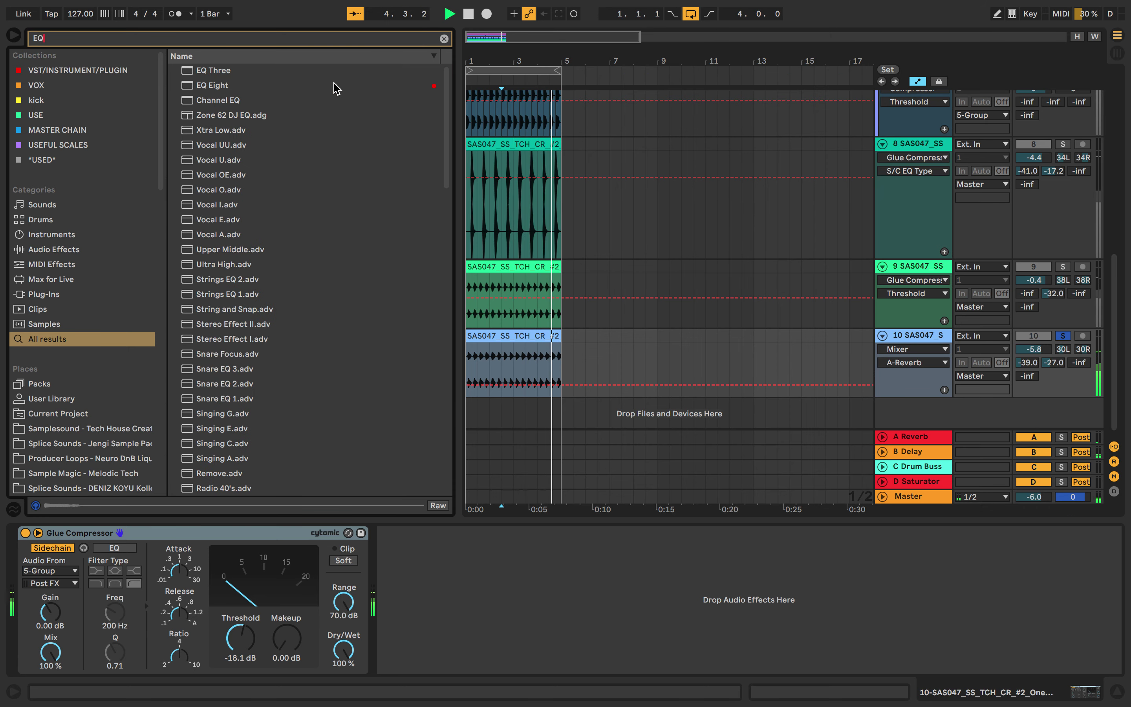
pyautogui.click(224, 86)
pyautogui.moveTo(474, 317); pyautogui.dragTo(498, 336)
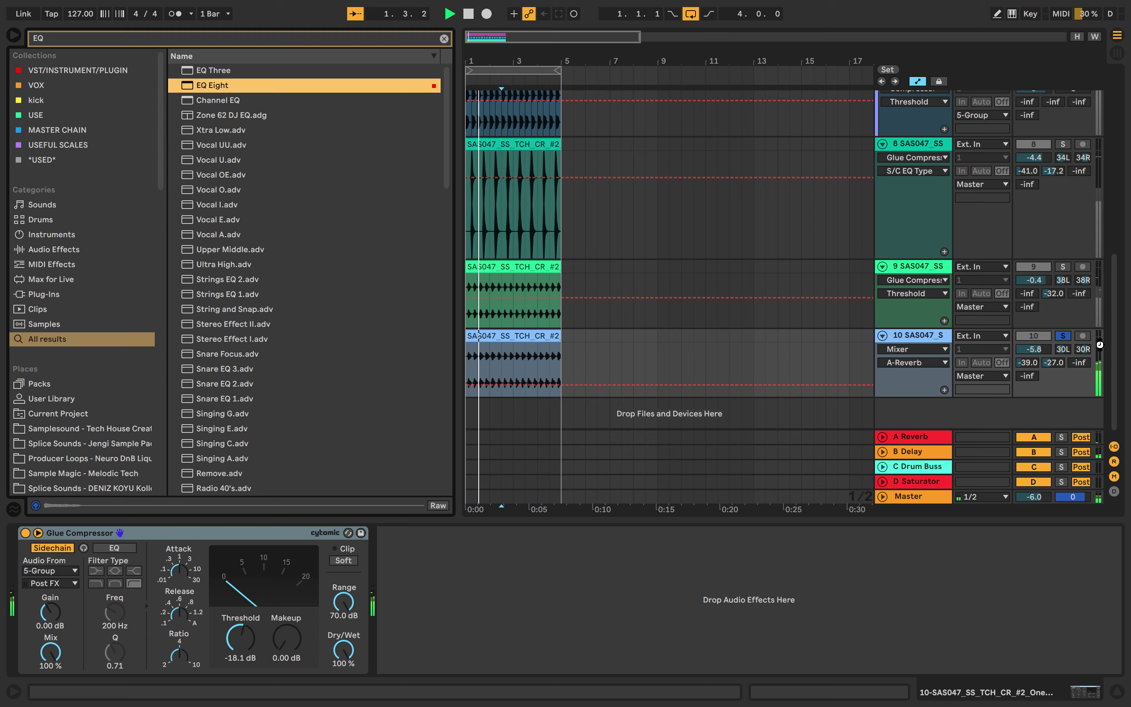
pyautogui.moveTo(1067, 337); pyautogui.dragTo(1064, 337)
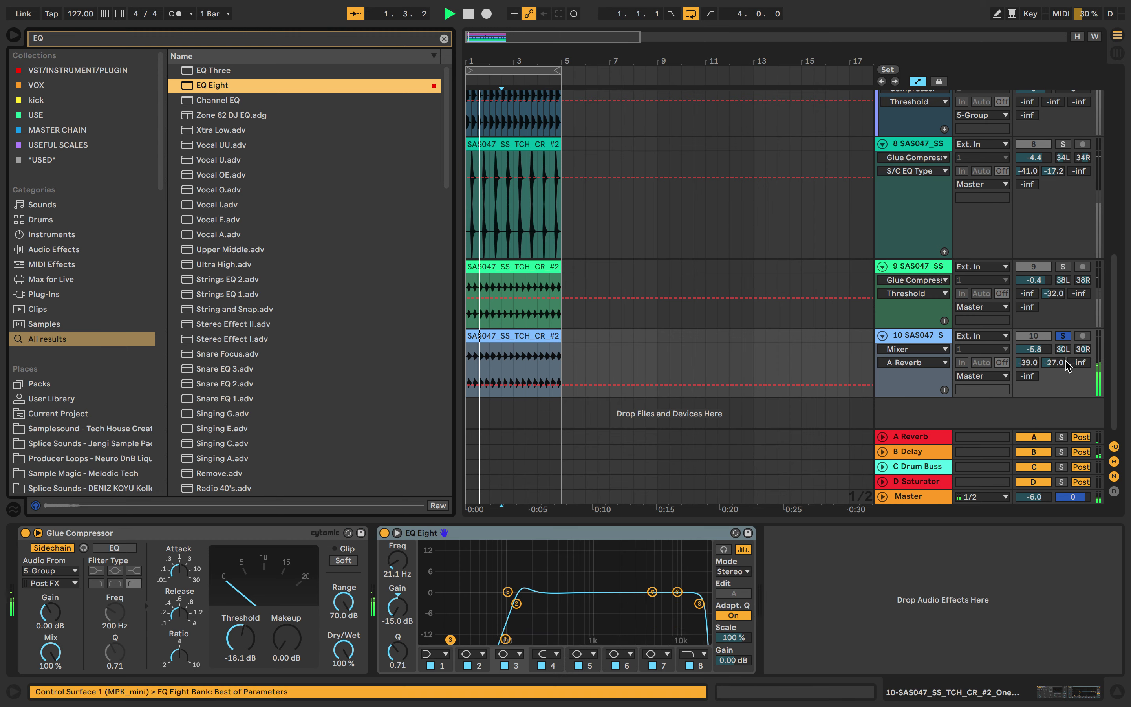
pyautogui.click(1064, 338)
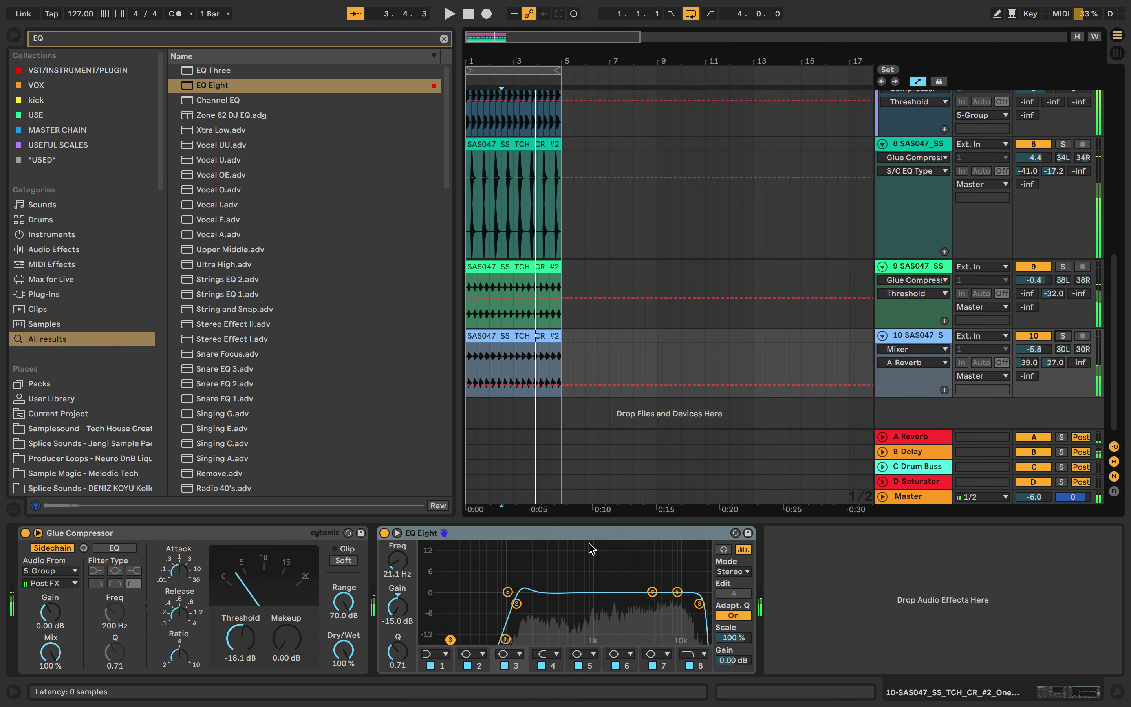
pyautogui.click(384, 532)
pyautogui.press('Delete')
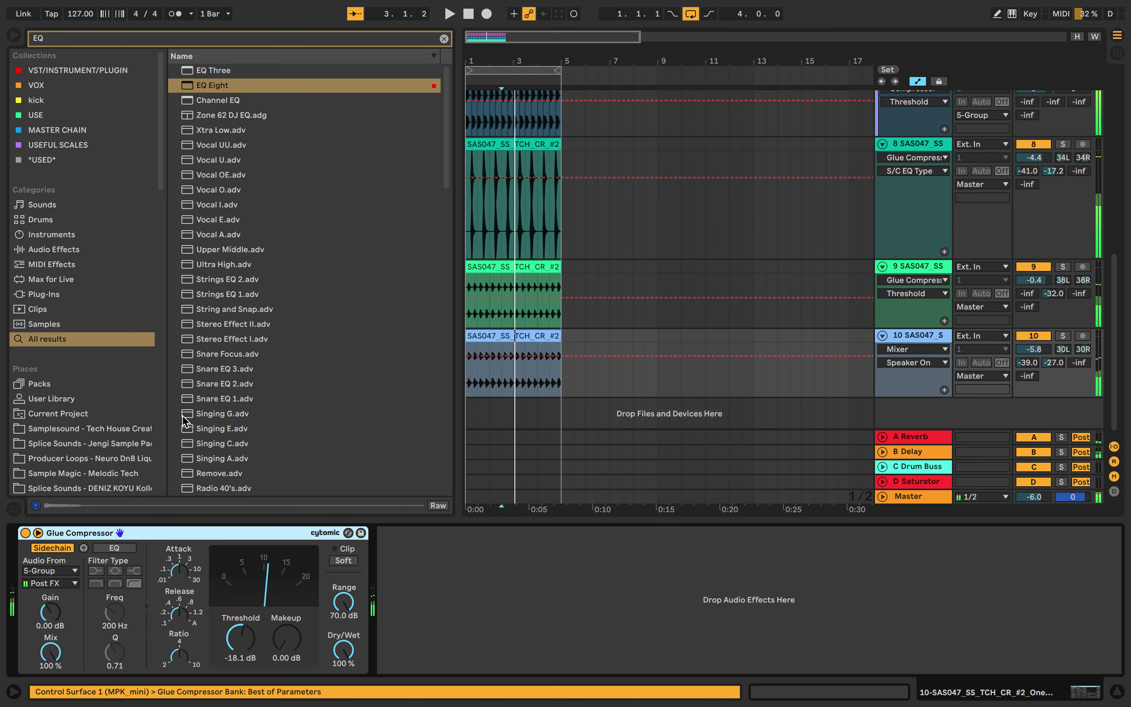
# Preview Bass_Loop_122BPM_KeyA_09.wav from the Samplesound Bass_Loops folder, place it on a new track at -1.2 dB and play the loop.
pyautogui.click(142, 431)
pyautogui.click(444, 40)
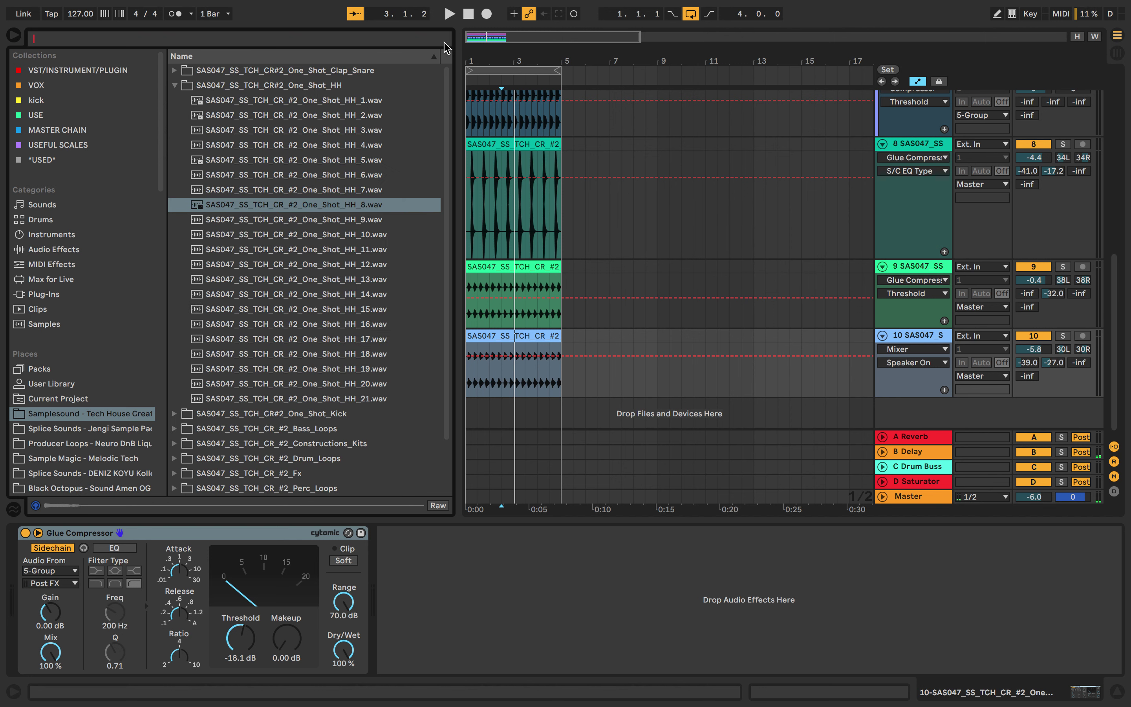
pyautogui.click(175, 85)
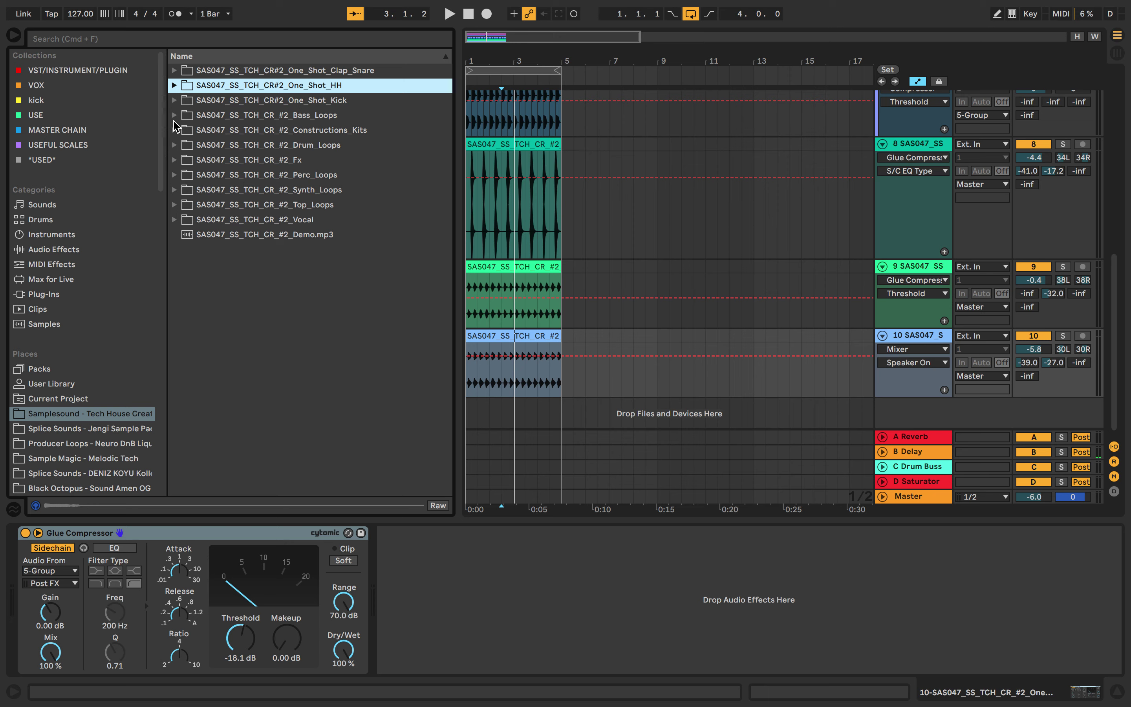
pyautogui.click(176, 115)
pyautogui.click(192, 134)
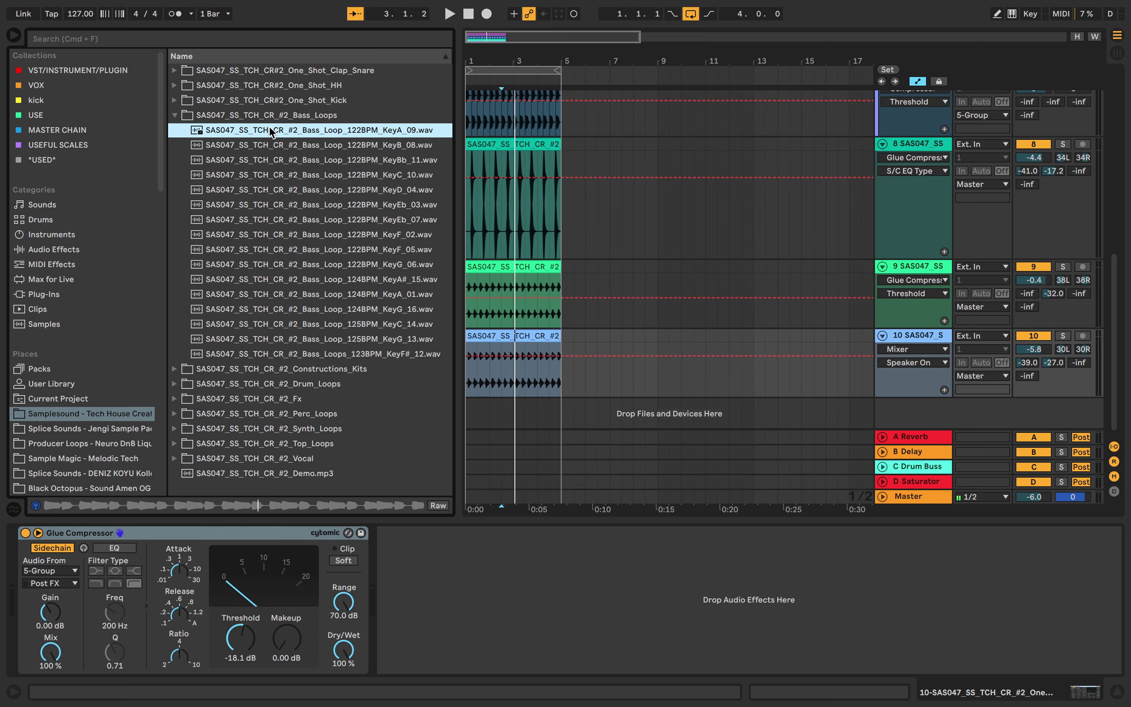
pyautogui.moveTo(434, 167); pyautogui.dragTo(469, 410)
pyautogui.press('space')
pyautogui.press('space')
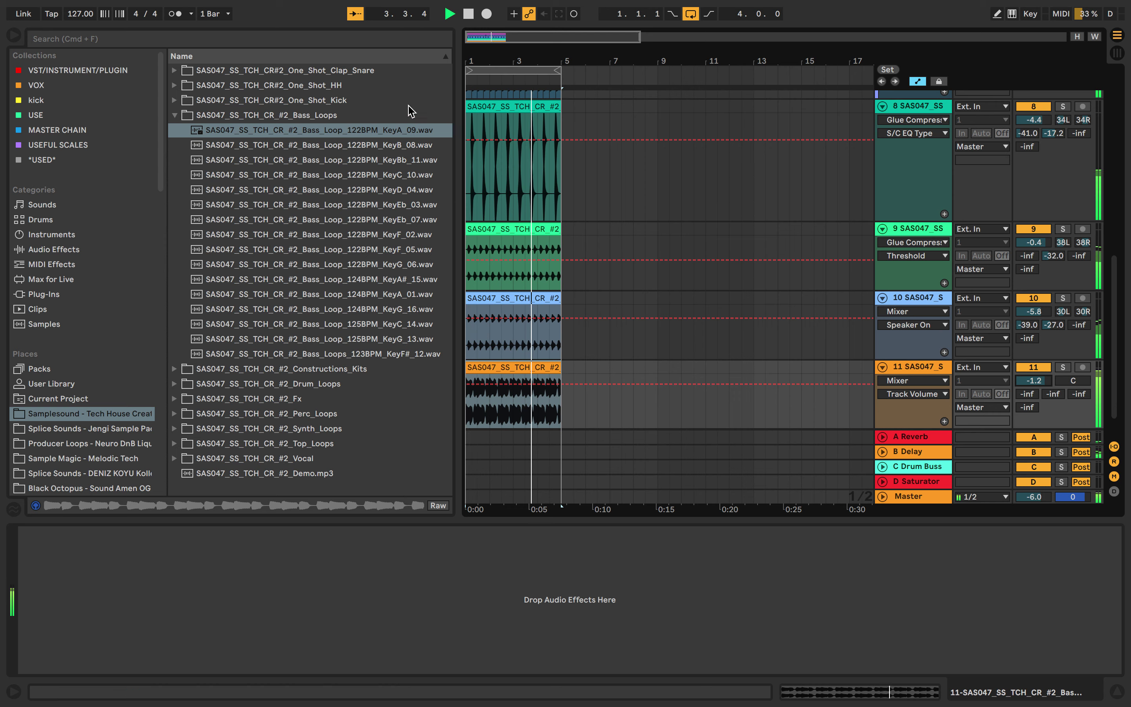
# Solo the bass loop track, add Glue Compressor to it and set its threshold to -4.76 dB.
pyautogui.scroll(4, 887, 320)
pyautogui.scroll(5, 887, 320)
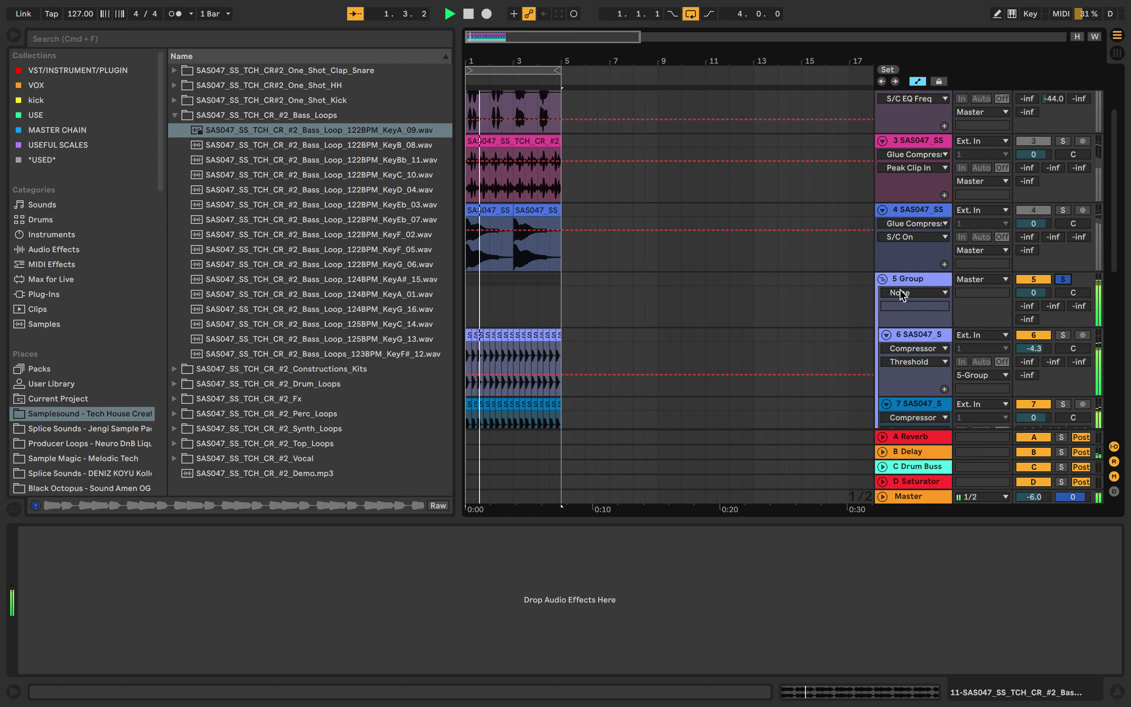
pyautogui.scroll(-9, 757, 295)
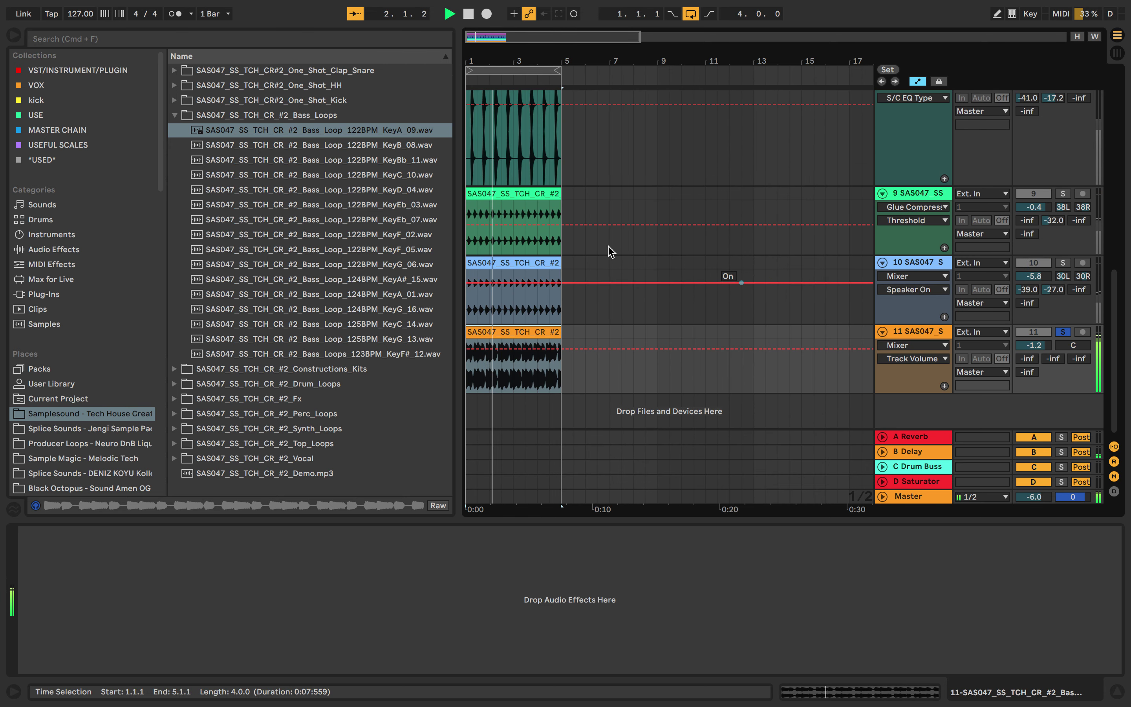
pyautogui.click(336, 41)
pyautogui.write('GLUE')
pyautogui.click(75, 339)
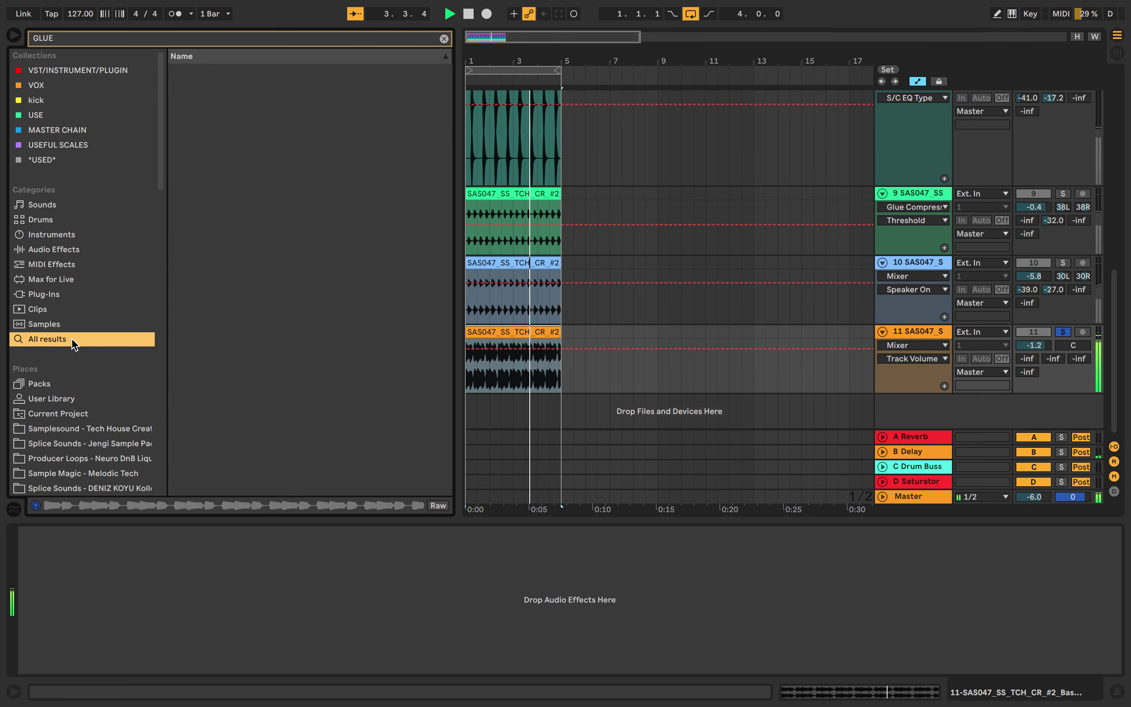
pyautogui.moveTo(234, 74); pyautogui.dragTo(510, 344)
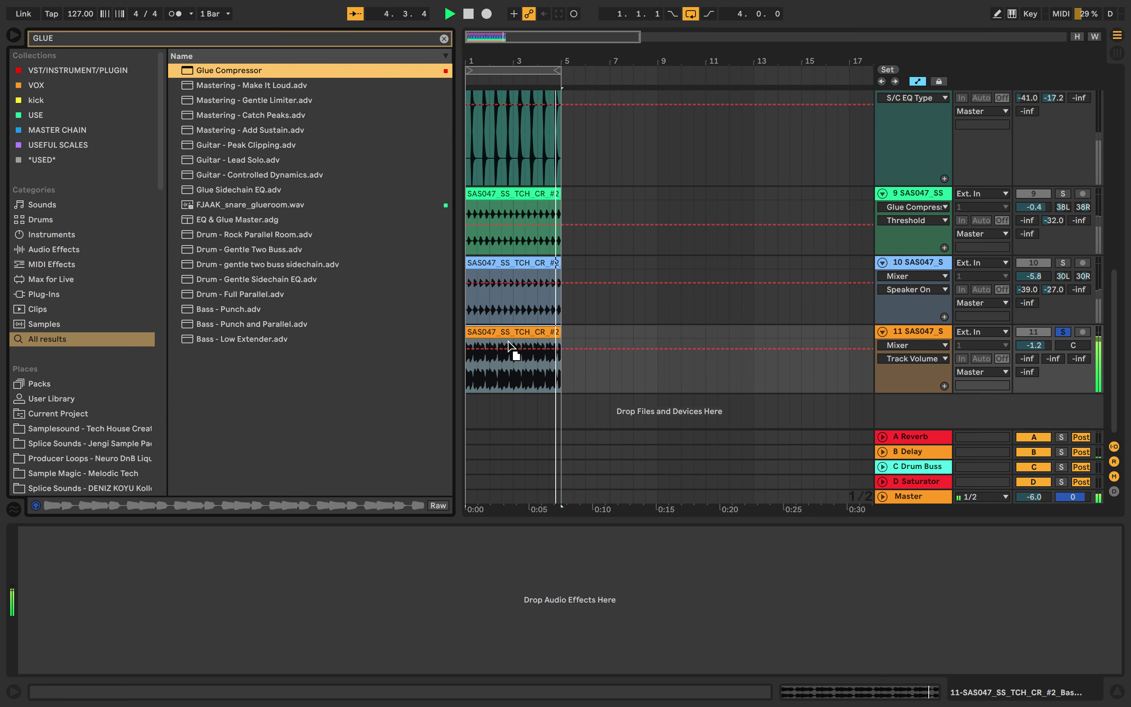
pyautogui.moveTo(334, 479); pyautogui.dragTo(154, 603)
pyautogui.moveTo(109, 638); pyautogui.dragTo(108, 656)
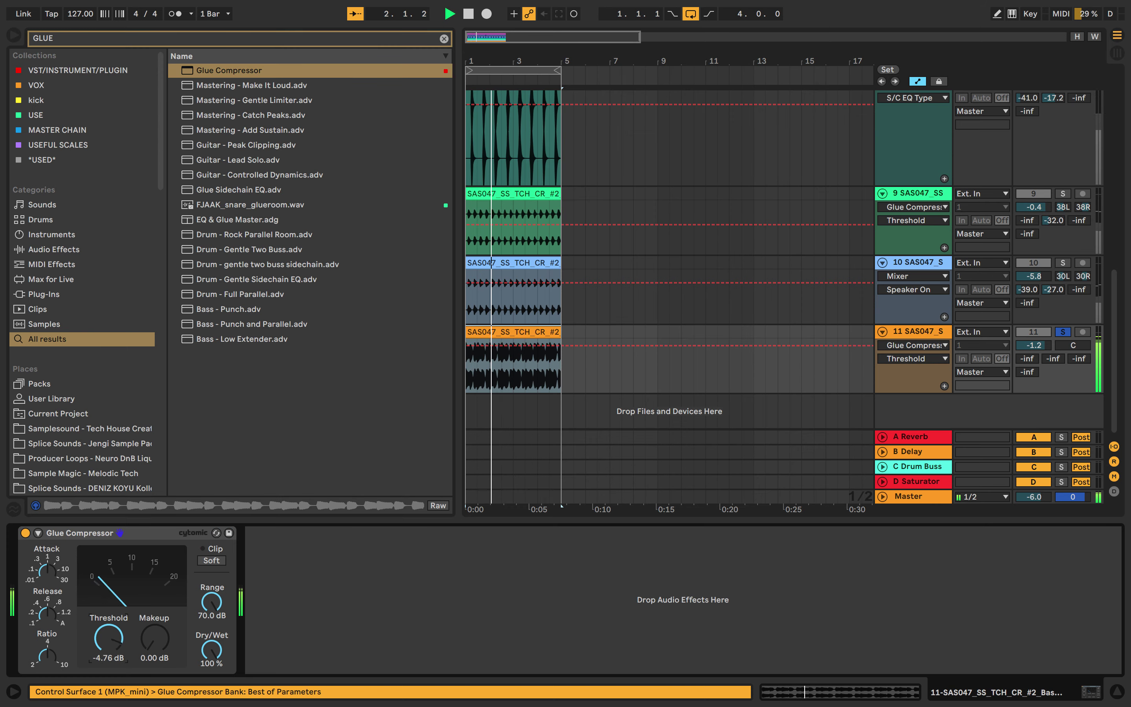
# Sidechain the bass loop's Glue Compressor from 5-Group with the band-pass sidechain EQ, and lower its threshold to about -12 dB.
pyautogui.click(38, 533)
pyautogui.click(52, 547)
pyautogui.click(60, 571)
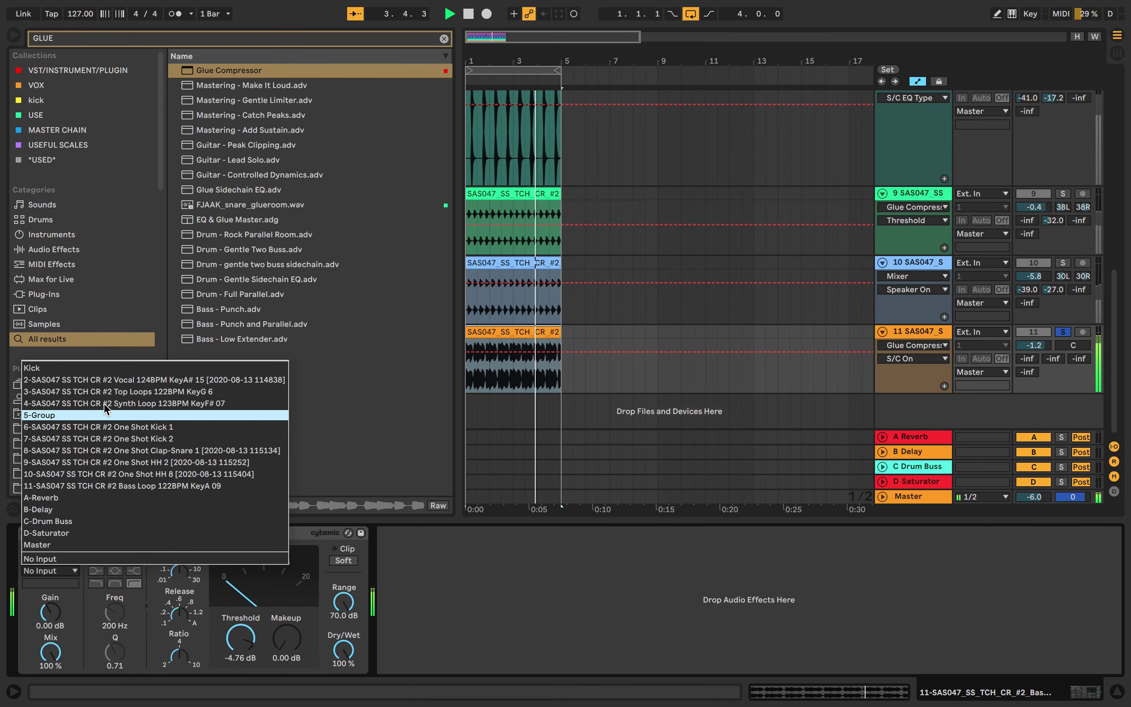
pyautogui.press('Return')
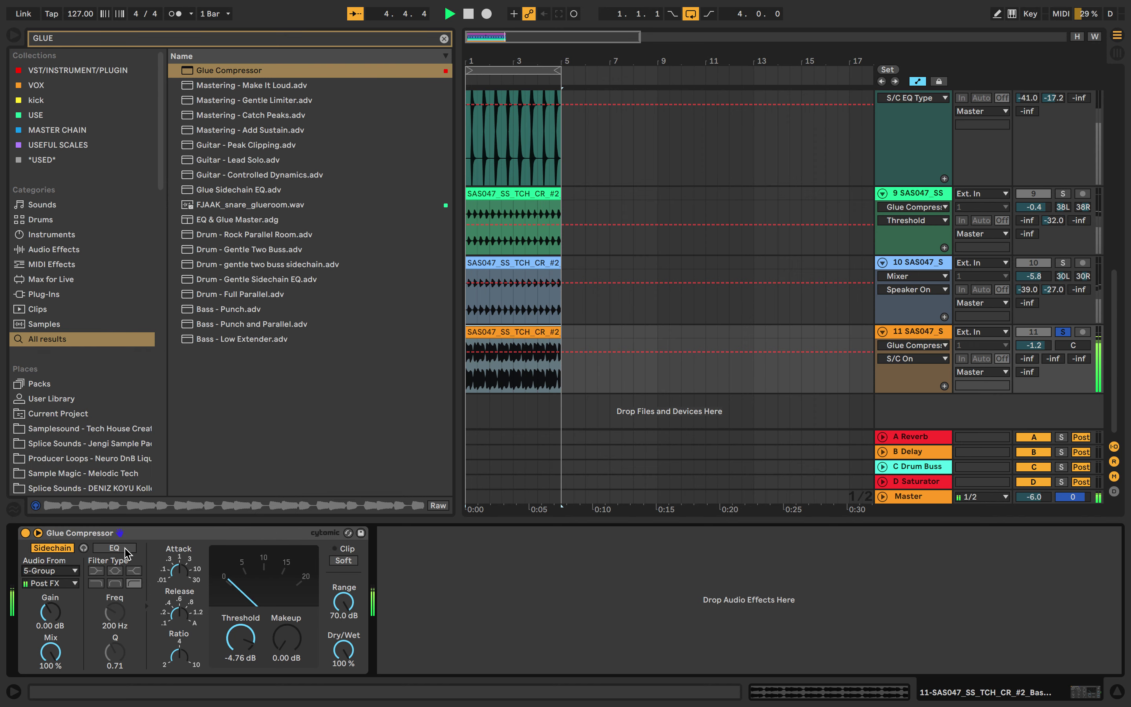
pyautogui.click(125, 550)
pyautogui.click(115, 583)
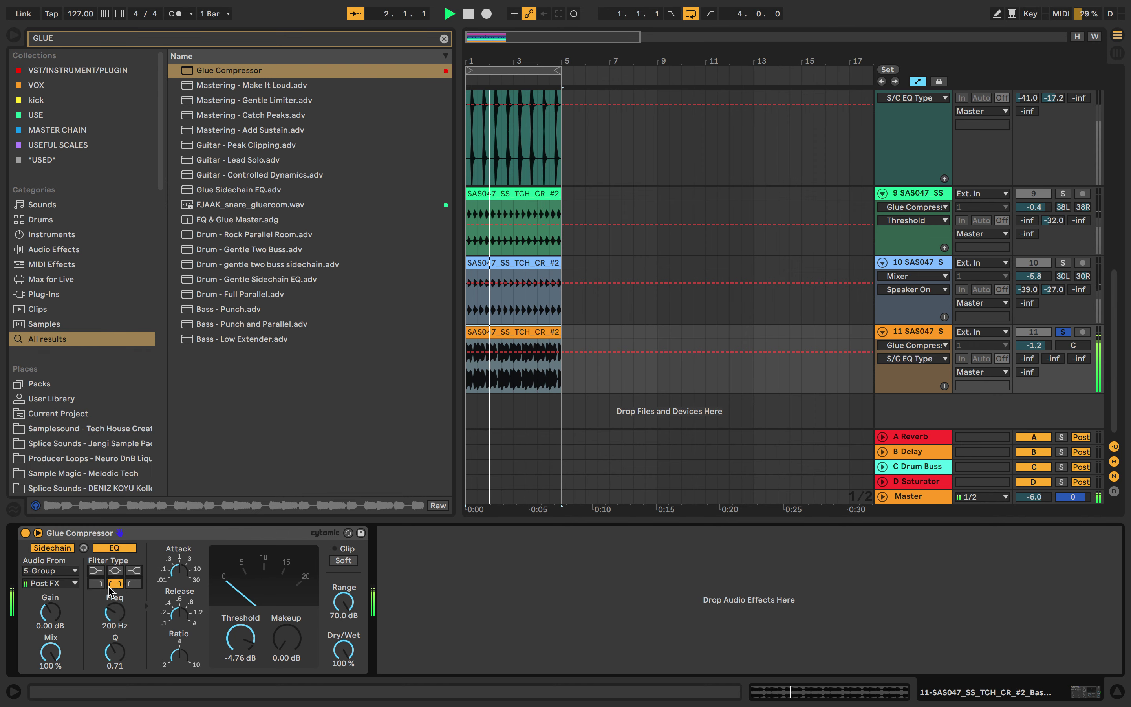
pyautogui.moveTo(240, 656); pyautogui.dragTo(239, 682)
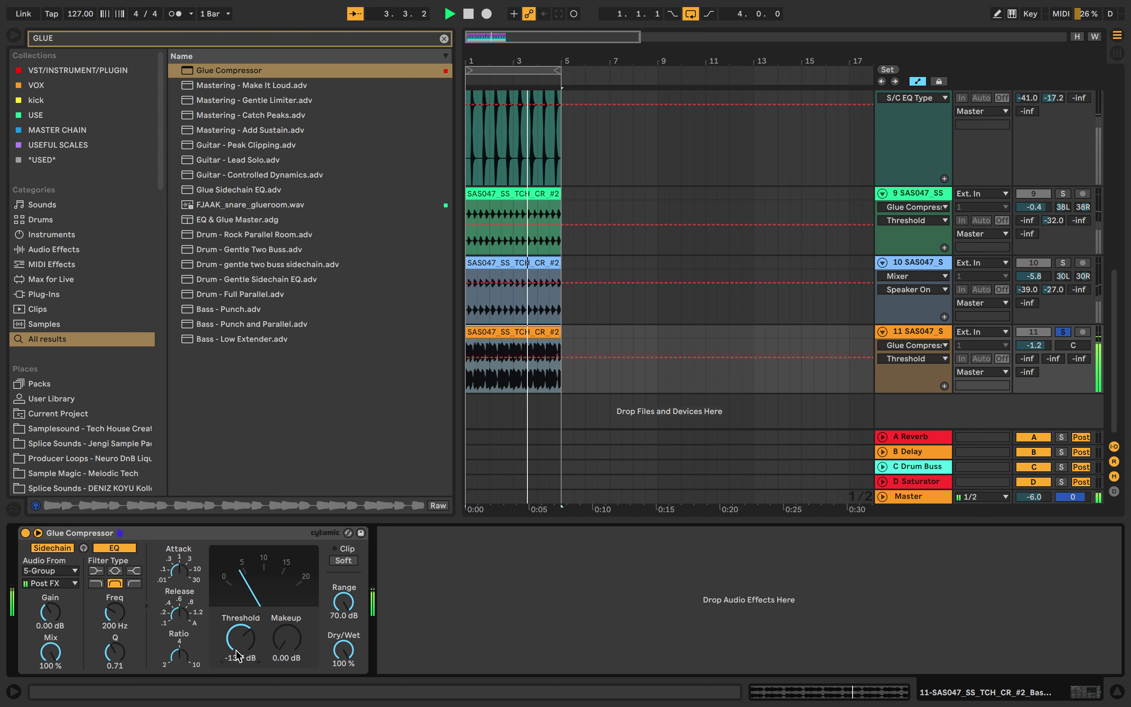
# Unsolo the bass loop track and restart playback of the full loop.
pyautogui.click(1060, 333)
pyautogui.press('space')
pyautogui.press('space')
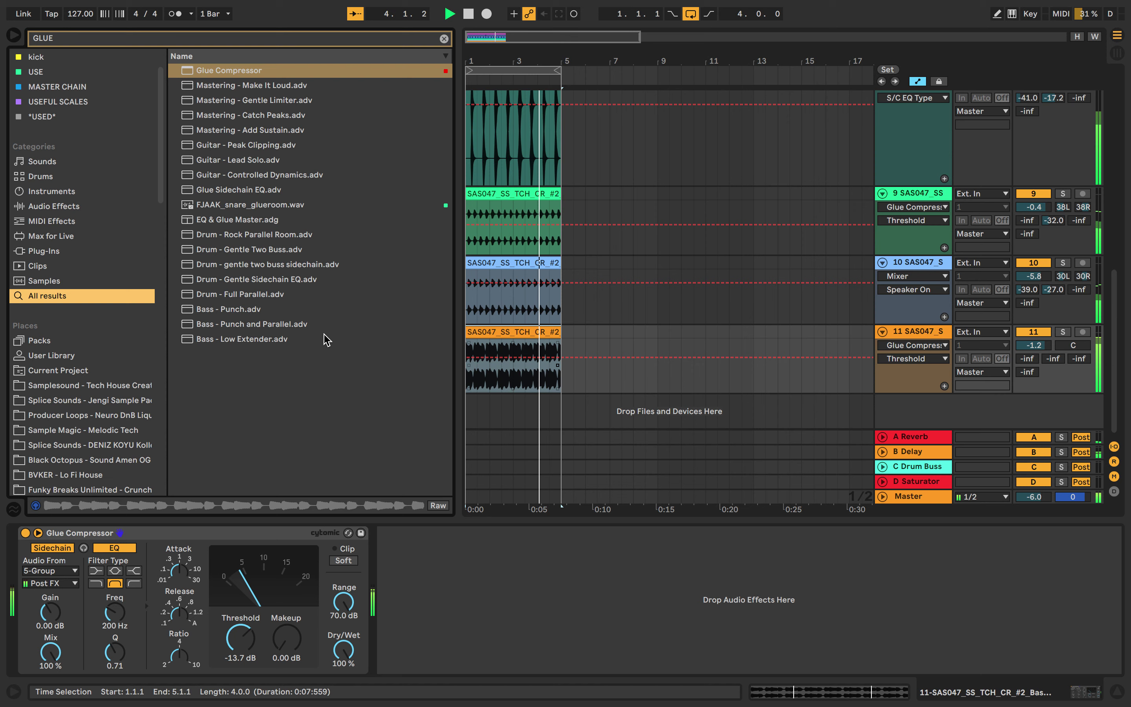
# Add EQ Eight after the Glue Compressor on the bass loop track, adjust its low cut and lower the high cut to 2.30 kHz.
pyautogui.click(219, 40)
pyautogui.press('BackSpace')
pyautogui.press('BackSpace')
pyautogui.press('BackSpace')
pyautogui.press('BackSpace')
pyautogui.write('EQ')
pyautogui.moveTo(210, 86); pyautogui.dragTo(551, 586)
pyautogui.moveTo(526, 628); pyautogui.dragTo(527, 627)
pyautogui.moveTo(703, 604); pyautogui.dragTo(624, 604)
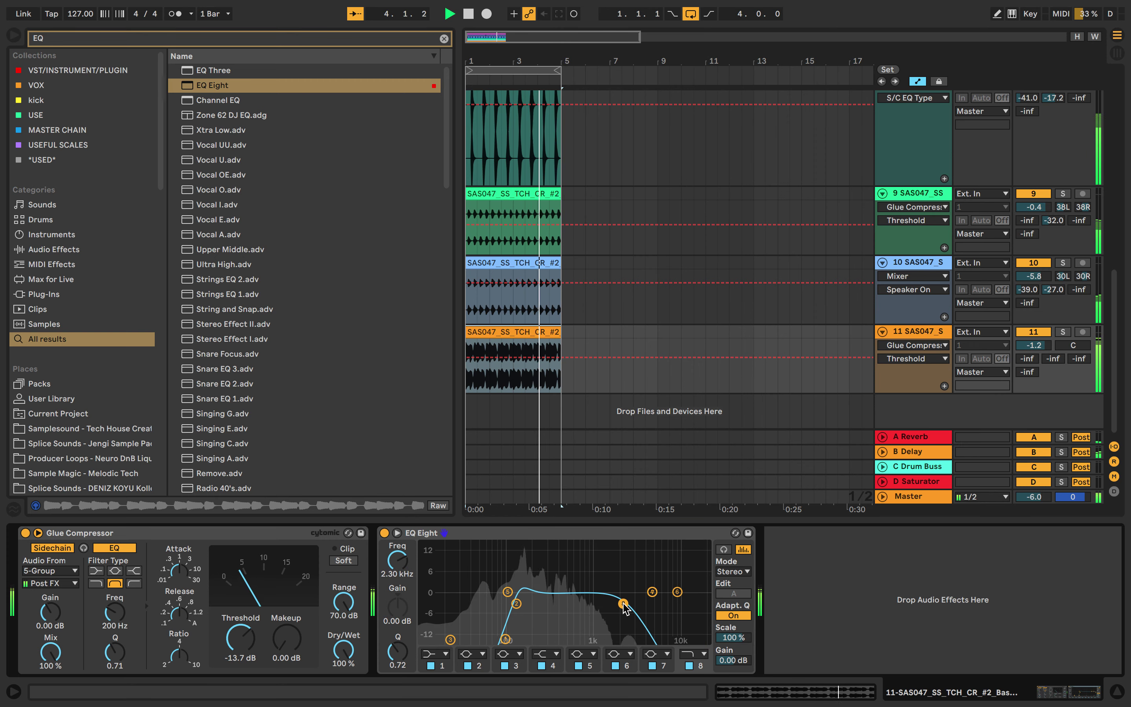
pyautogui.press('space')
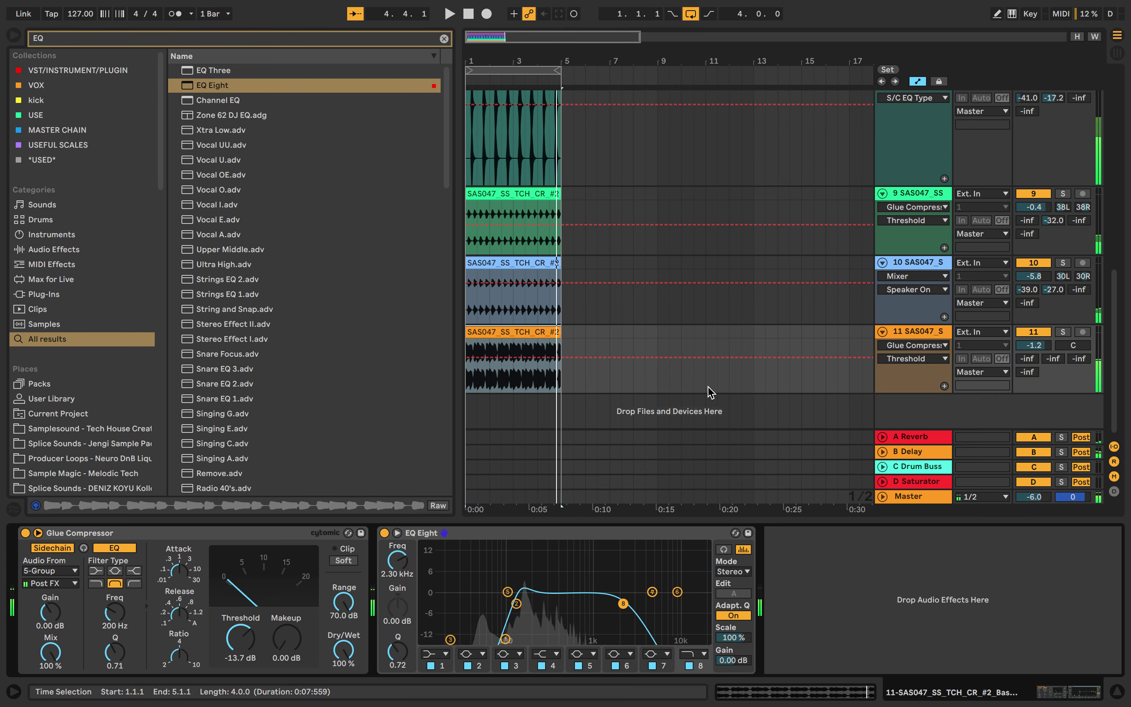
# Place Fx_01.wav from the Samplesound Fx folder on a new track at -6.6 dB, with split stereo panning at 29L and 25R.
pyautogui.click(444, 40)
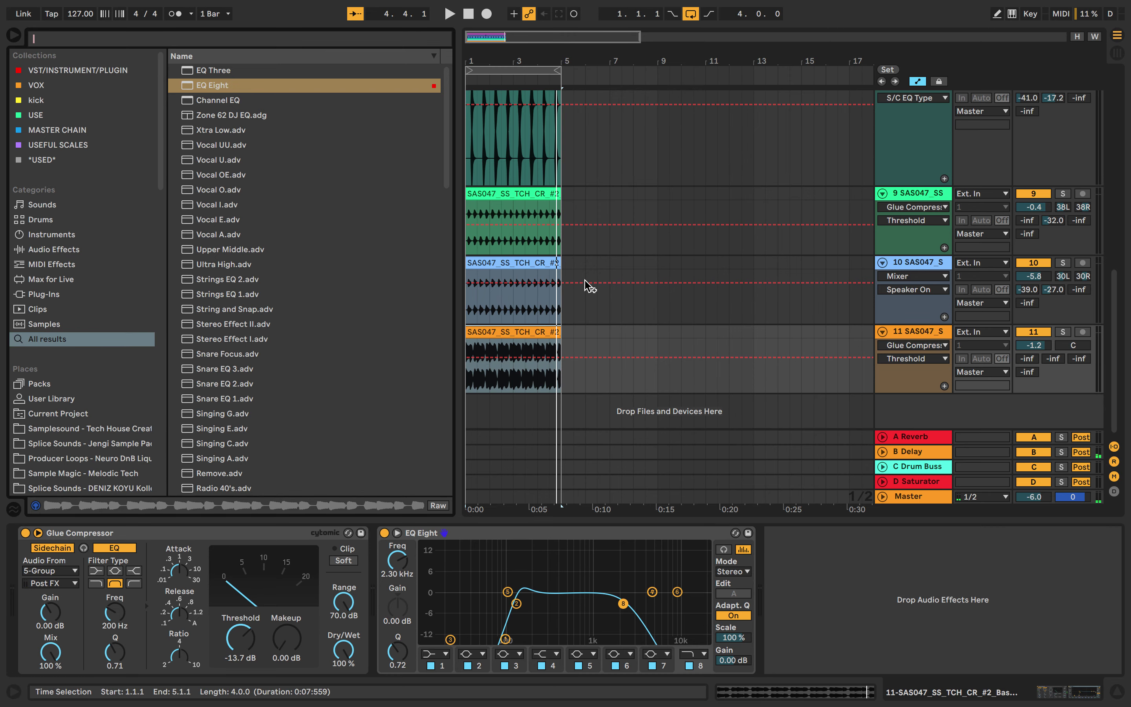
pyautogui.click(133, 429)
pyautogui.click(173, 114)
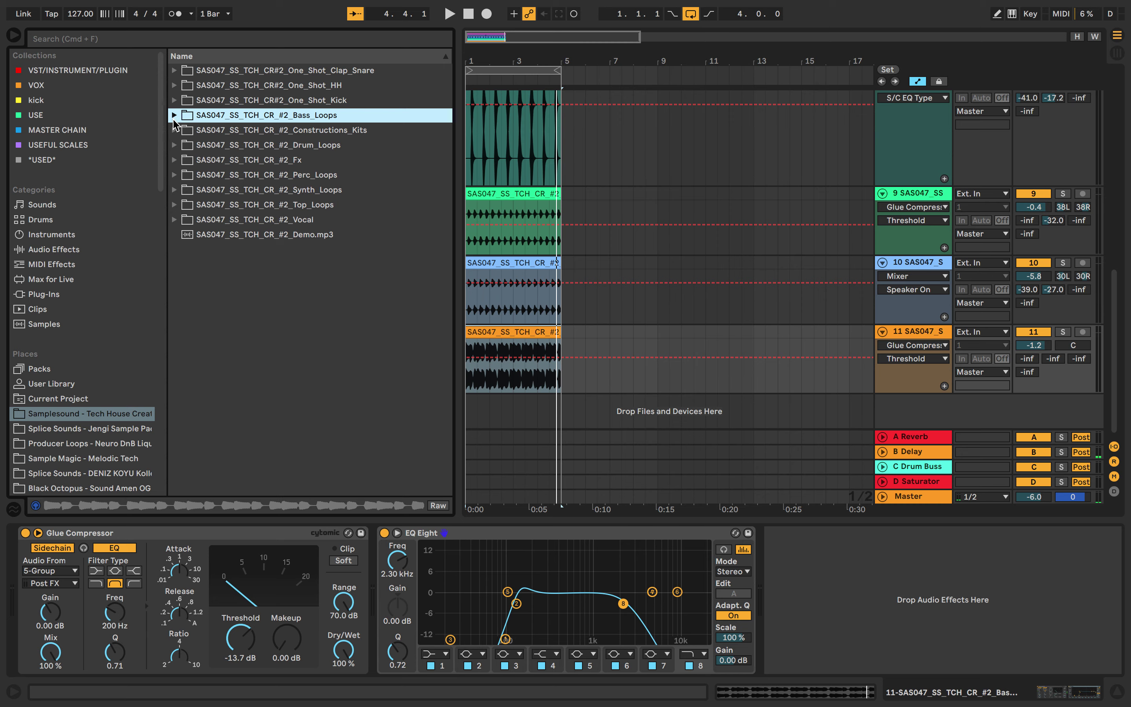
pyautogui.click(175, 160)
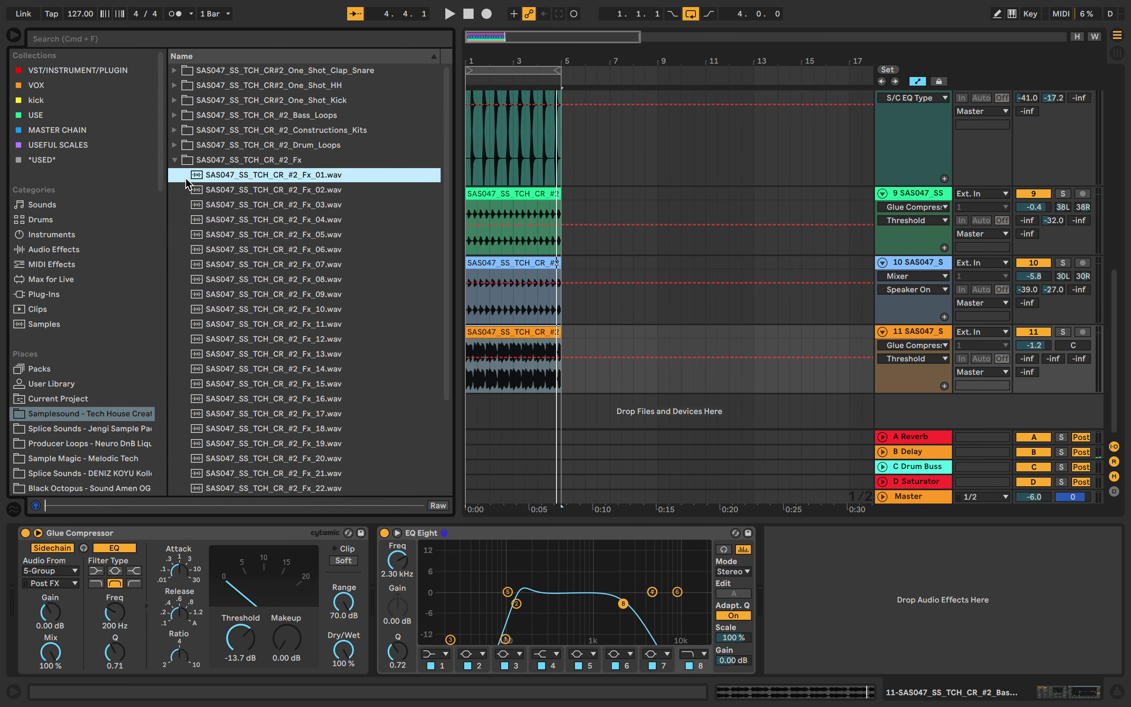
pyautogui.moveTo(285, 177); pyautogui.dragTo(470, 403)
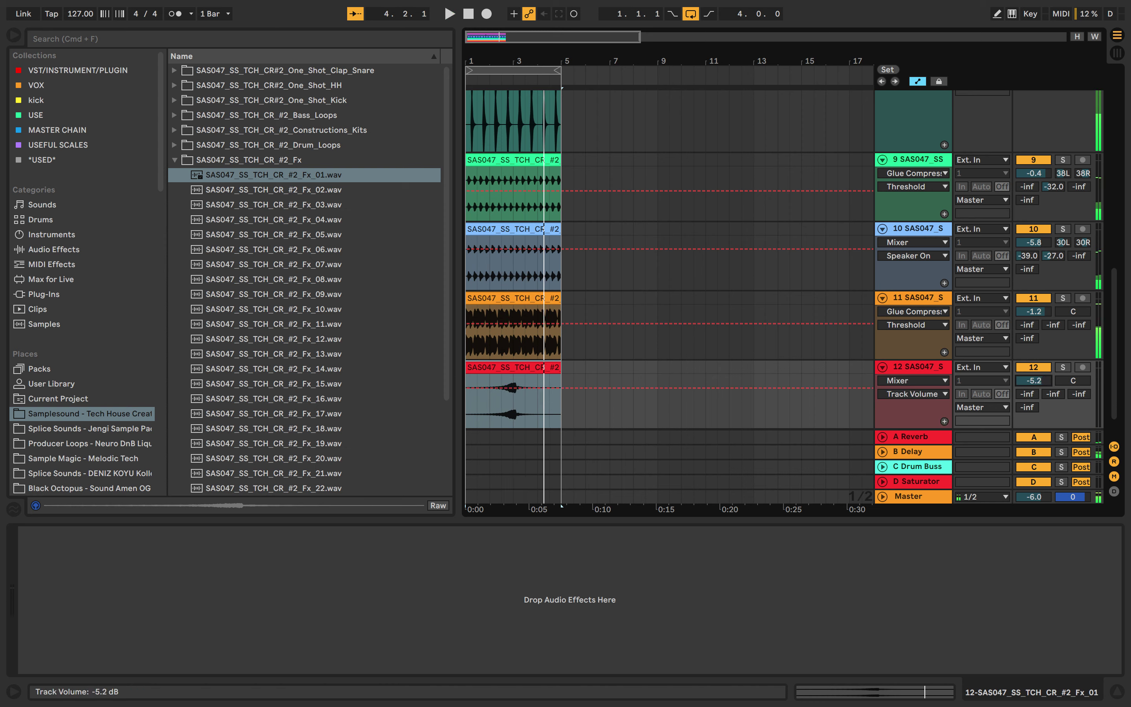
pyautogui.rightClick(1070, 385)
pyautogui.click(1065, 389)
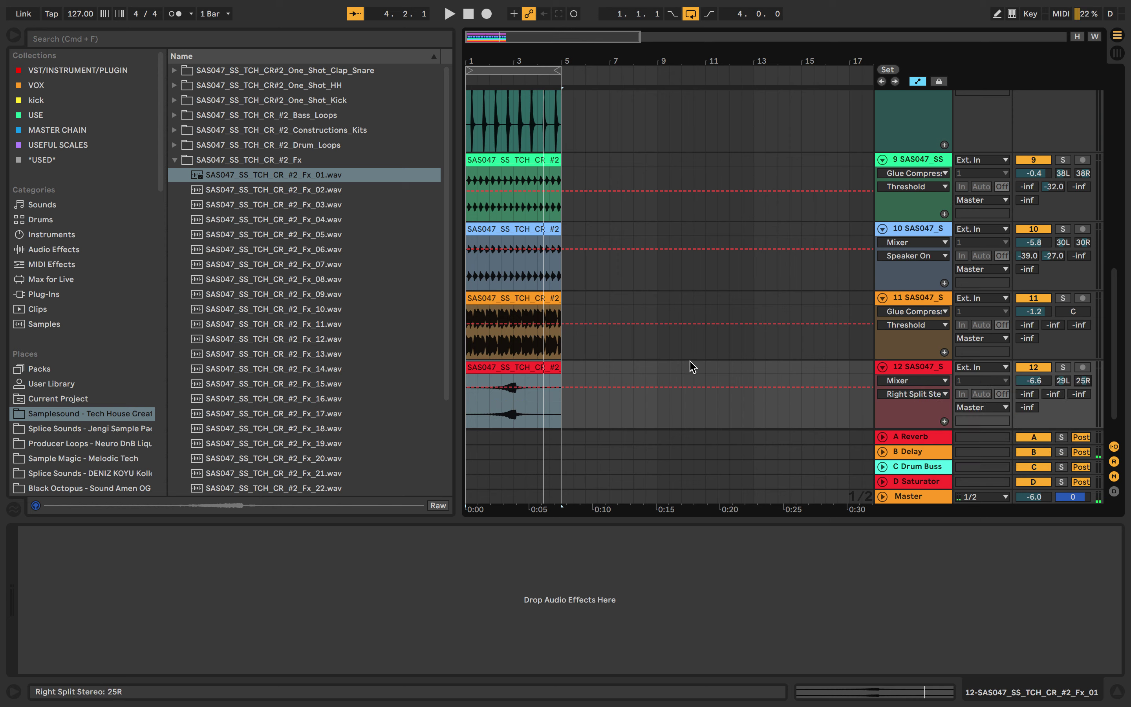
# Preview further samples in the Fx folder, from Fx_02.wav to Fx_19.wav.
pyautogui.click(298, 204)
pyautogui.click(297, 191)
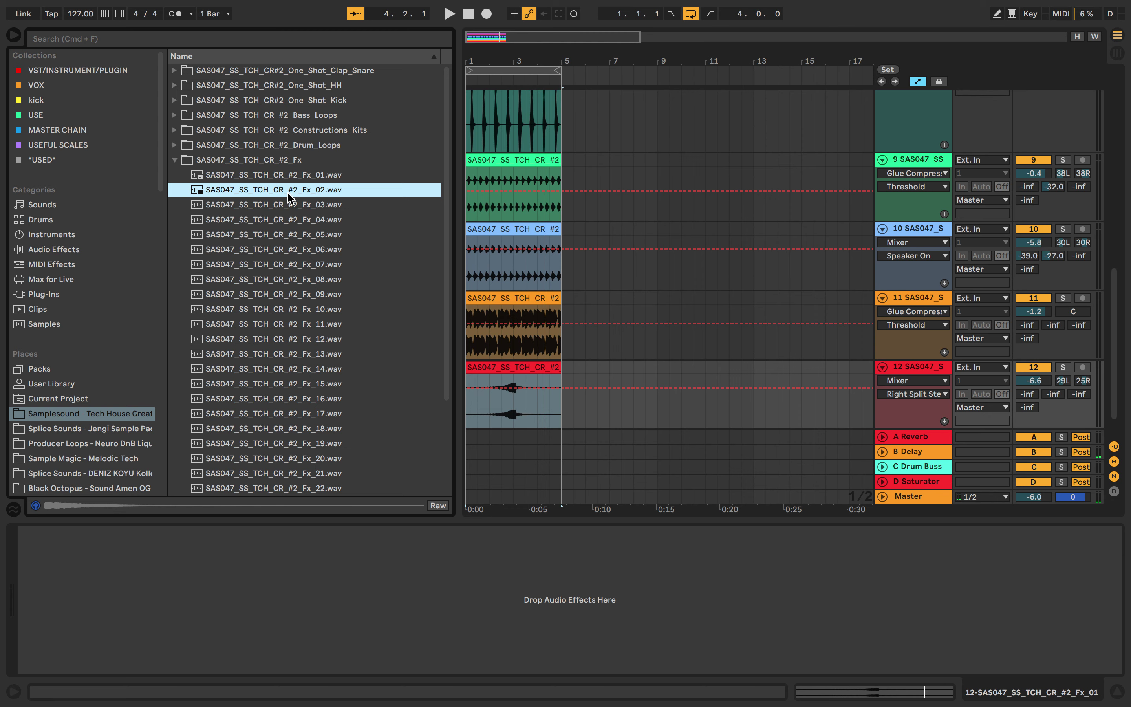
pyautogui.click(293, 205)
pyautogui.click(298, 221)
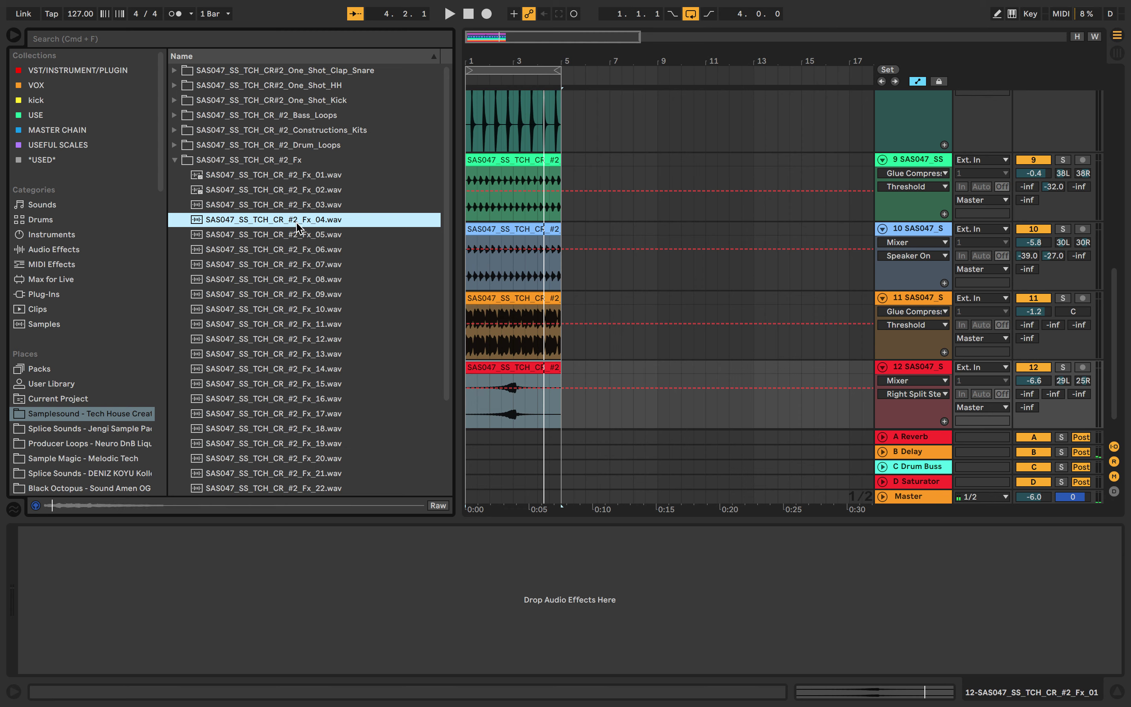
pyautogui.click(297, 235)
pyautogui.click(297, 250)
pyautogui.click(299, 280)
pyautogui.scroll(-5, 298, 280)
pyautogui.click(298, 278)
pyautogui.scroll(-1, 298, 280)
pyautogui.click(298, 279)
pyautogui.click(297, 328)
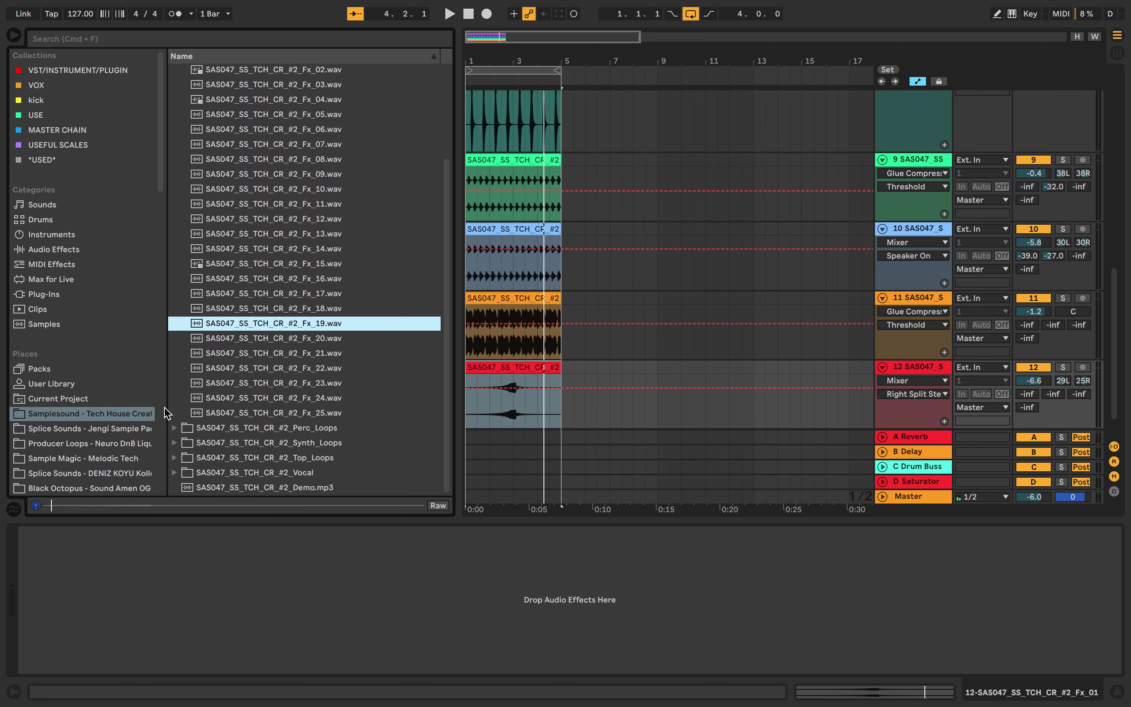
# Try Perc_Loop_122BPM_16.wav from the Perc_Loops folder on a new track at about -3.6 dB with the loop playing, and delete the clip.
pyautogui.click(174, 427)
pyautogui.click(256, 192)
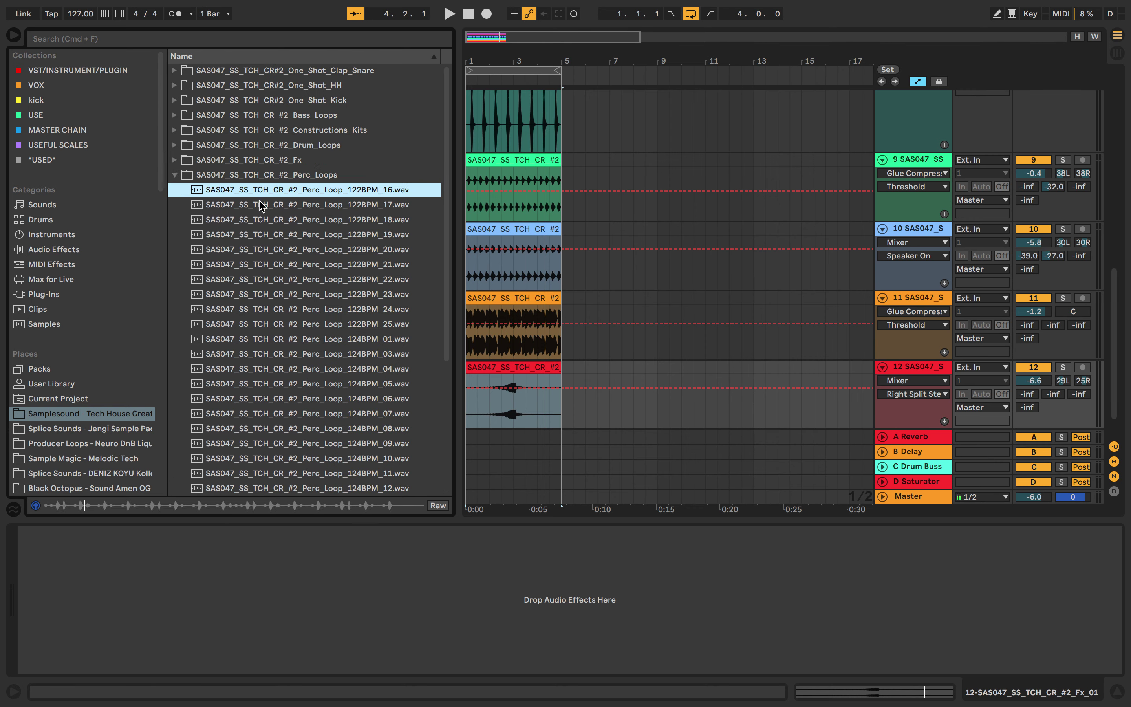
pyautogui.moveTo(291, 192); pyautogui.dragTo(472, 427)
pyautogui.moveTo(1065, 377); pyautogui.dragTo(1044, 388)
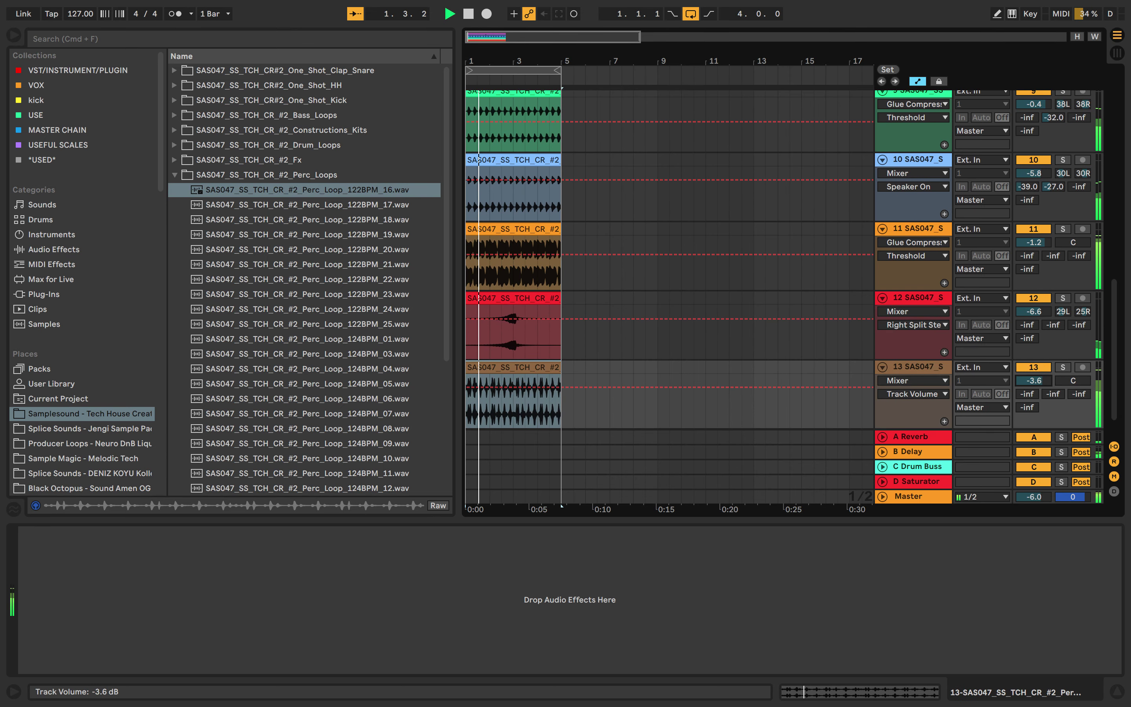
pyautogui.click(487, 367)
pyautogui.press('Delete')
pyautogui.click(488, 367)
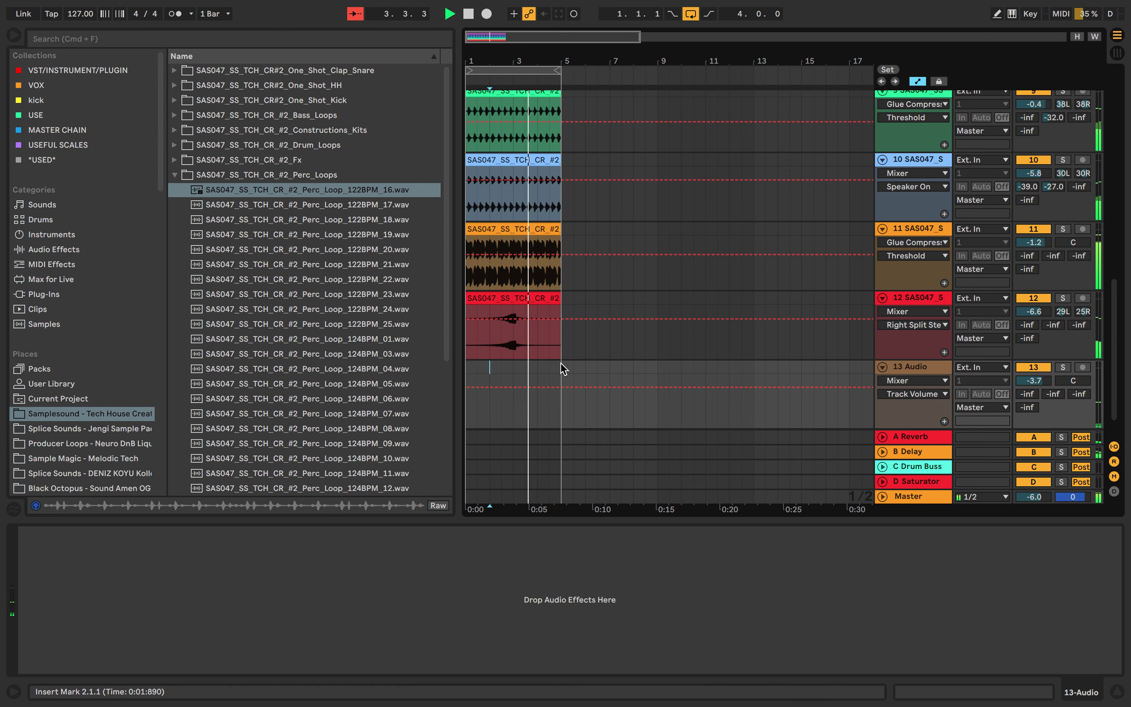
# Solo the bass loop track, open its clip and show the clip's Transposition envelope.
pyautogui.click(1063, 229)
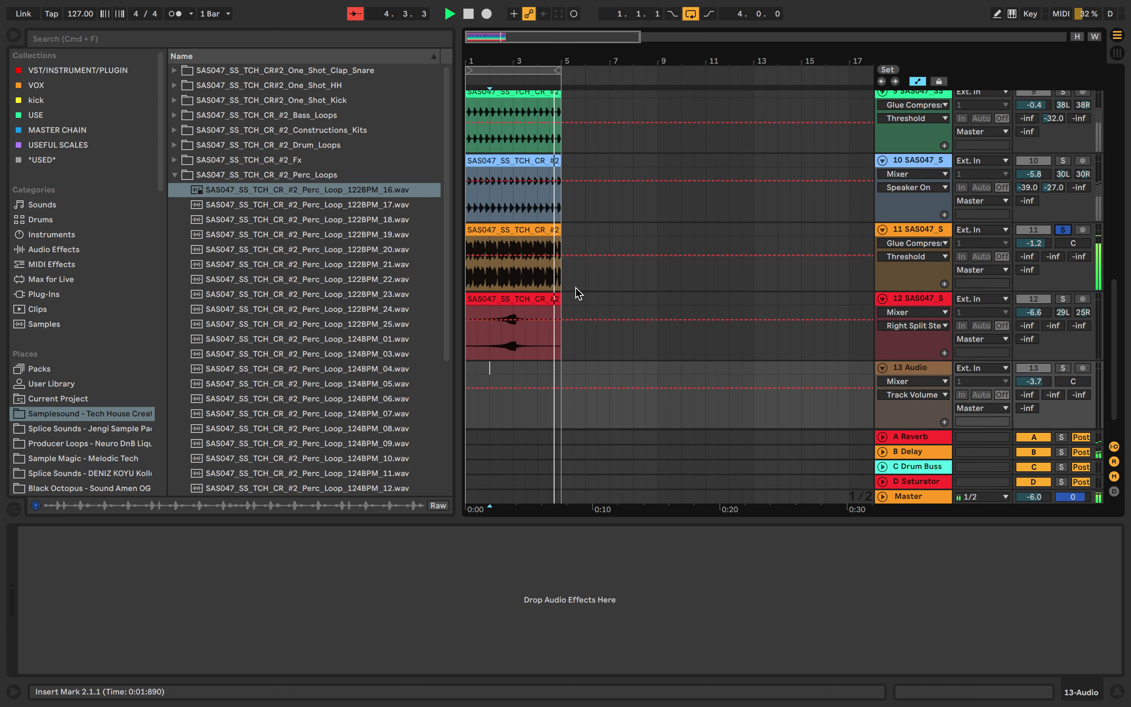
pyautogui.click(540, 232)
pyautogui.doubleClick(540, 233)
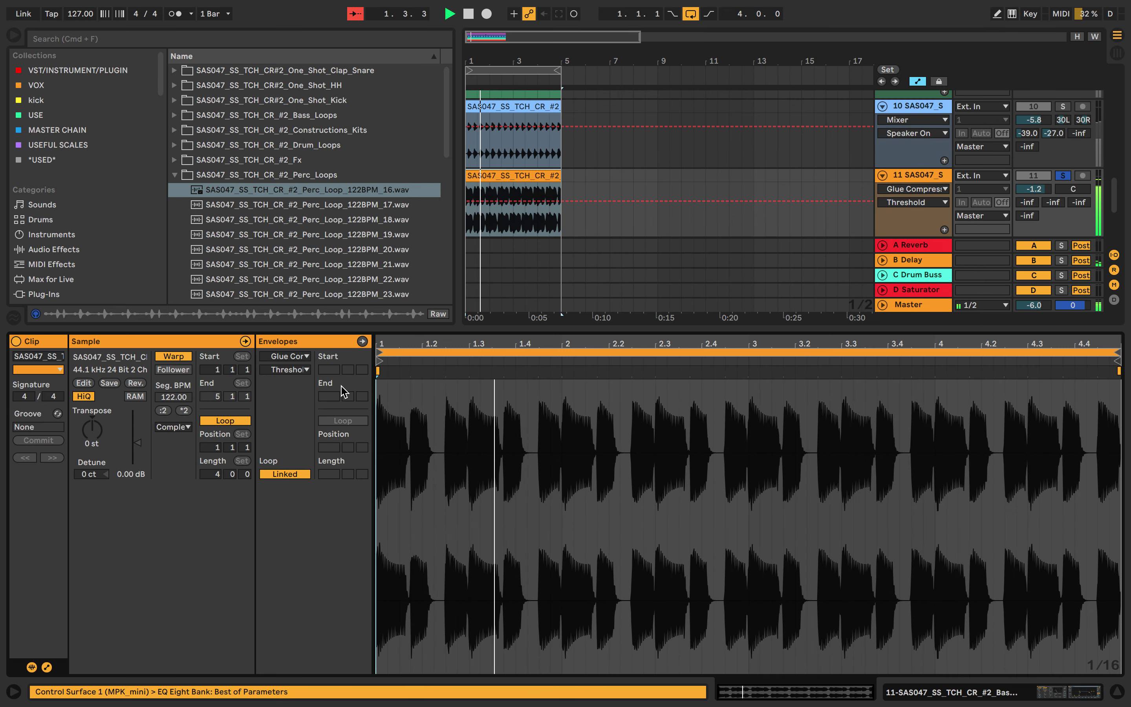
pyautogui.click(290, 360)
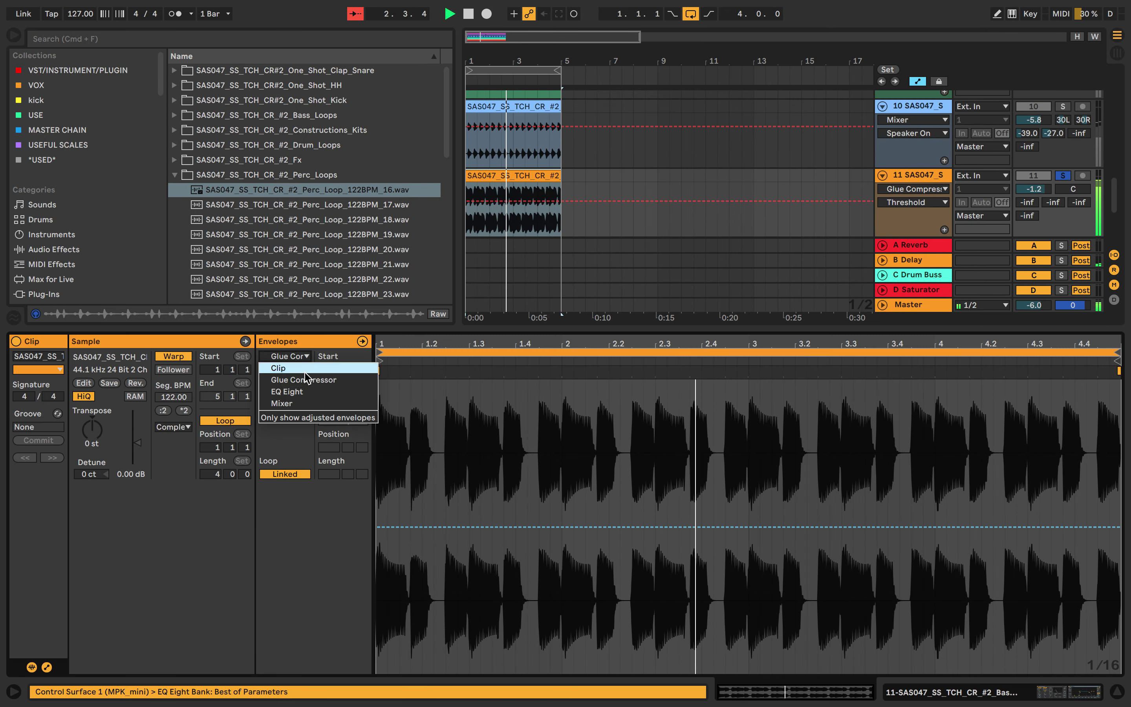
pyautogui.click(302, 391)
pyautogui.click(302, 372)
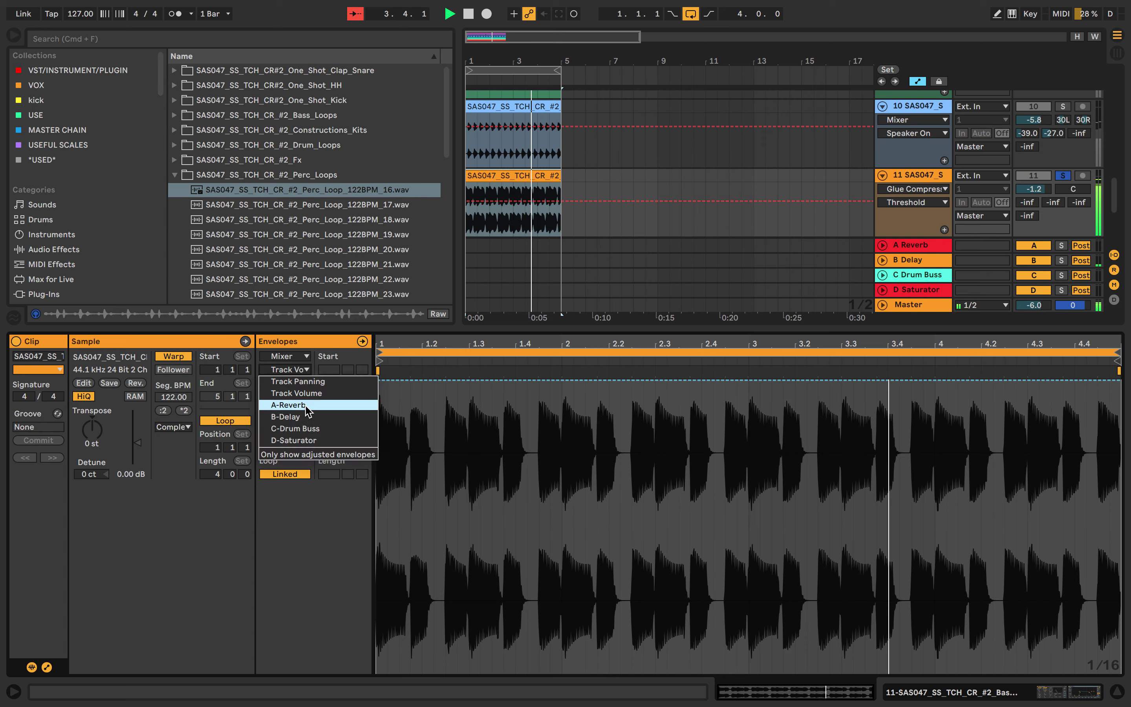
pyautogui.click(302, 357)
pyautogui.click(302, 357)
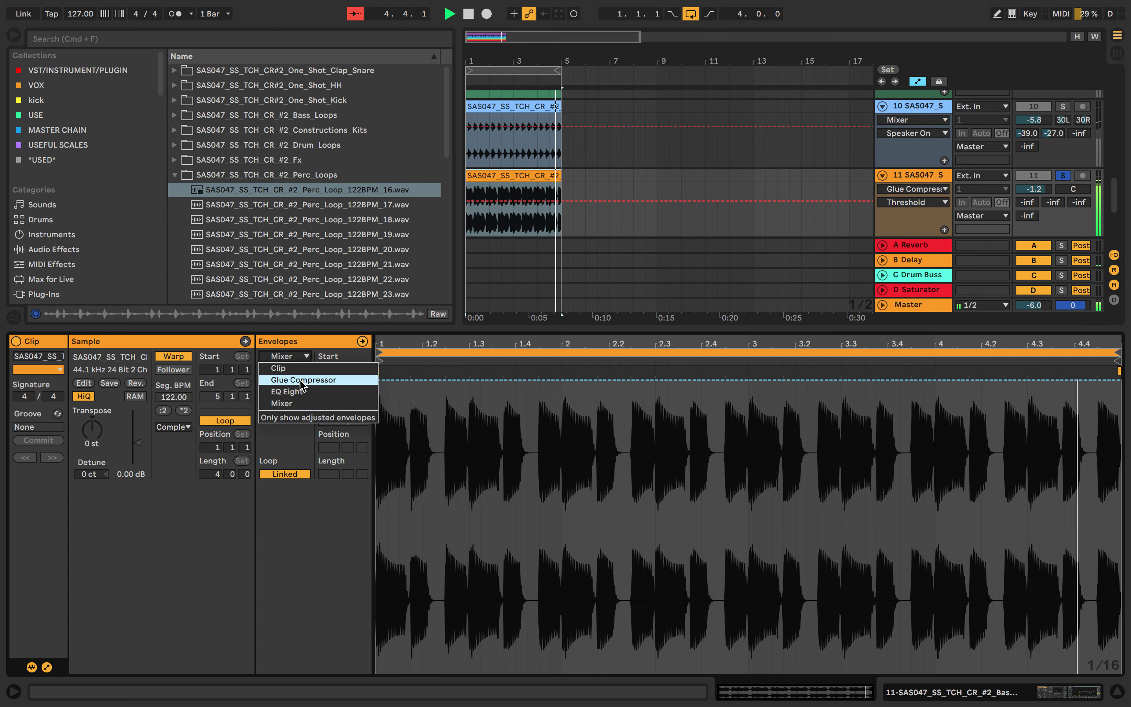
pyautogui.click(300, 368)
pyautogui.click(287, 369)
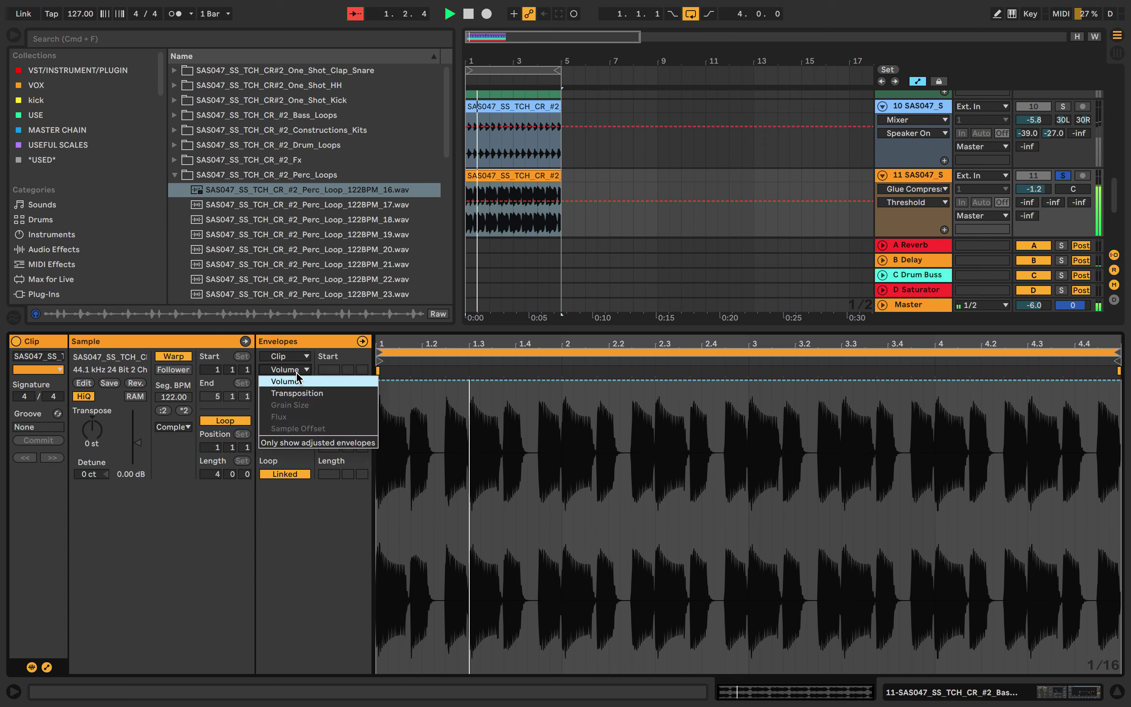
pyautogui.click(292, 392)
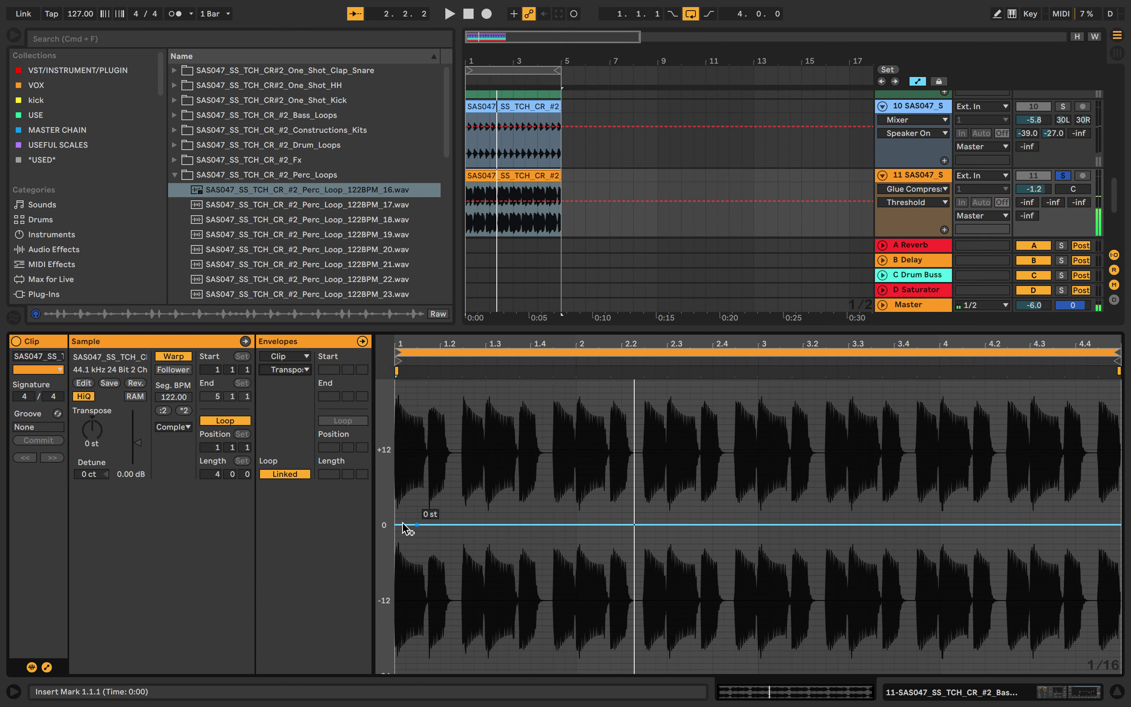
# Add a curved rise to +5 st from 2.4.3 to 3.1.1 in the bass clip's transposition envelope, and copy it to 4.4.3.
pyautogui.hscroll(-1, 742, 519)
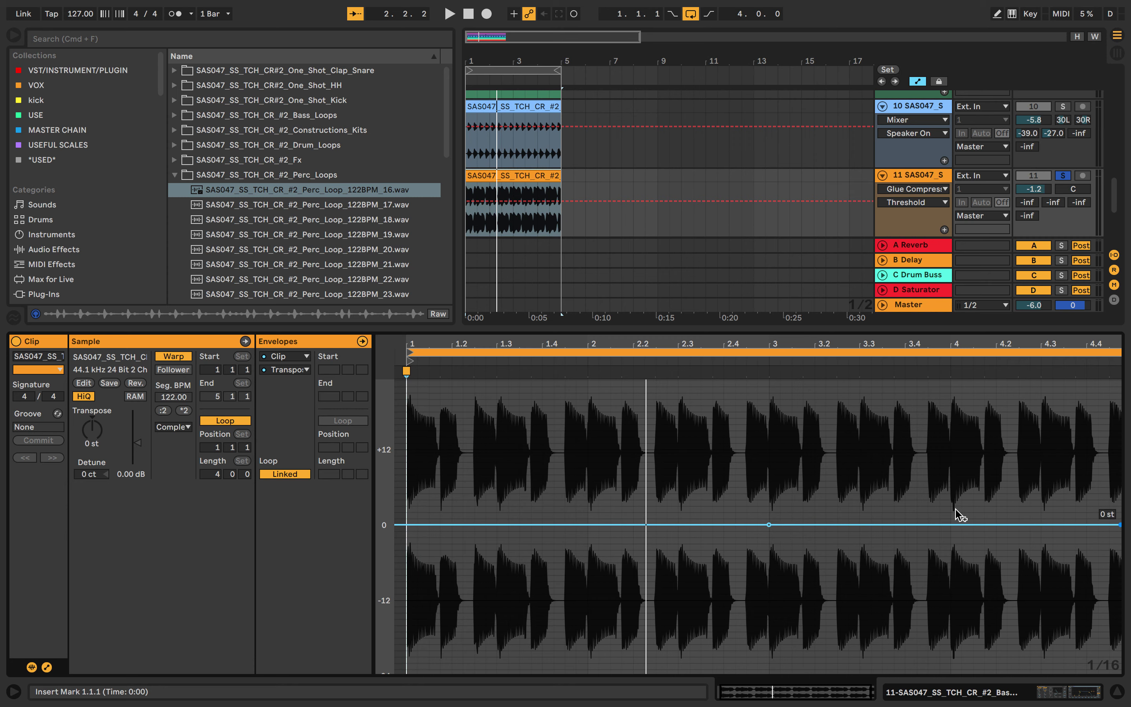
pyautogui.moveTo(769, 524)
pyautogui.mouseDown()
pyautogui.moveTo(771, 500)
pyautogui.moveTo(746, 525)
pyautogui.mouseUp()
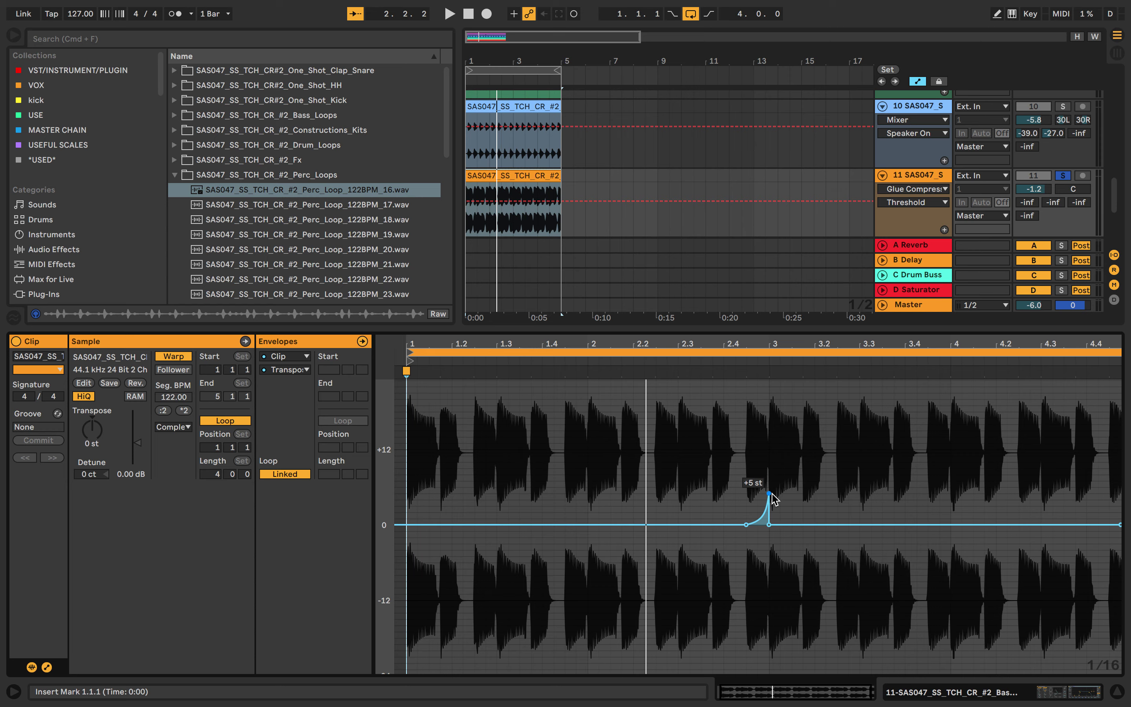
pyautogui.moveTo(747, 504); pyautogui.dragTo(772, 501)
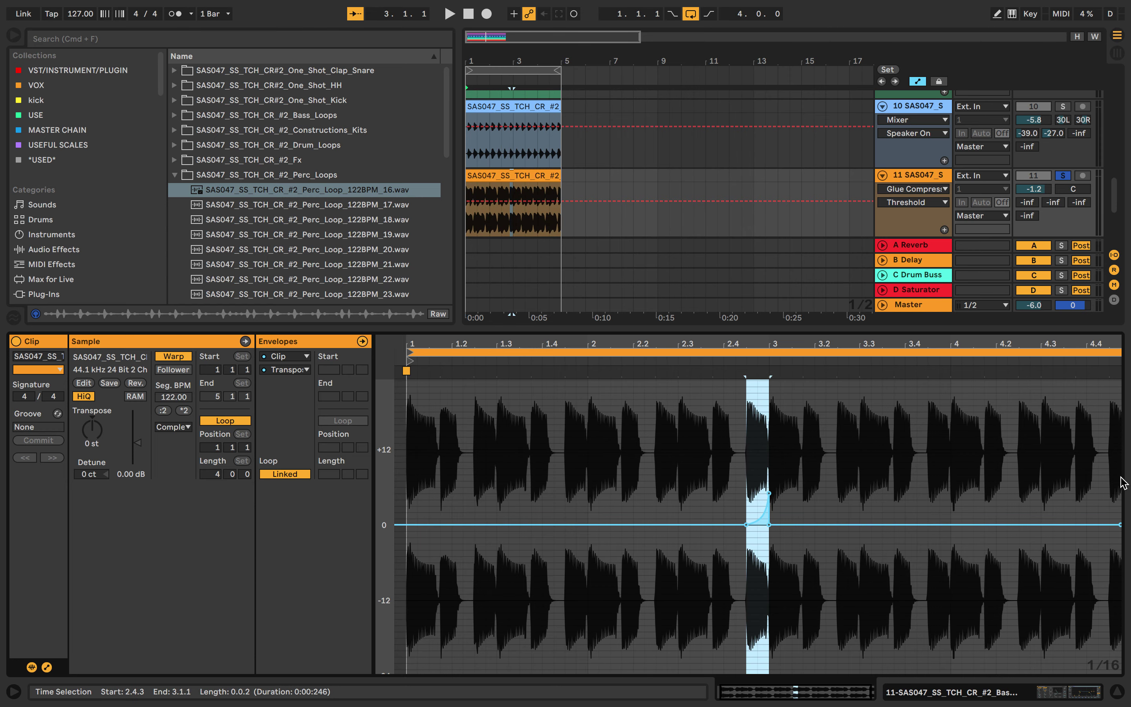
pyautogui.click(1111, 486)
pyautogui.press('super+v')
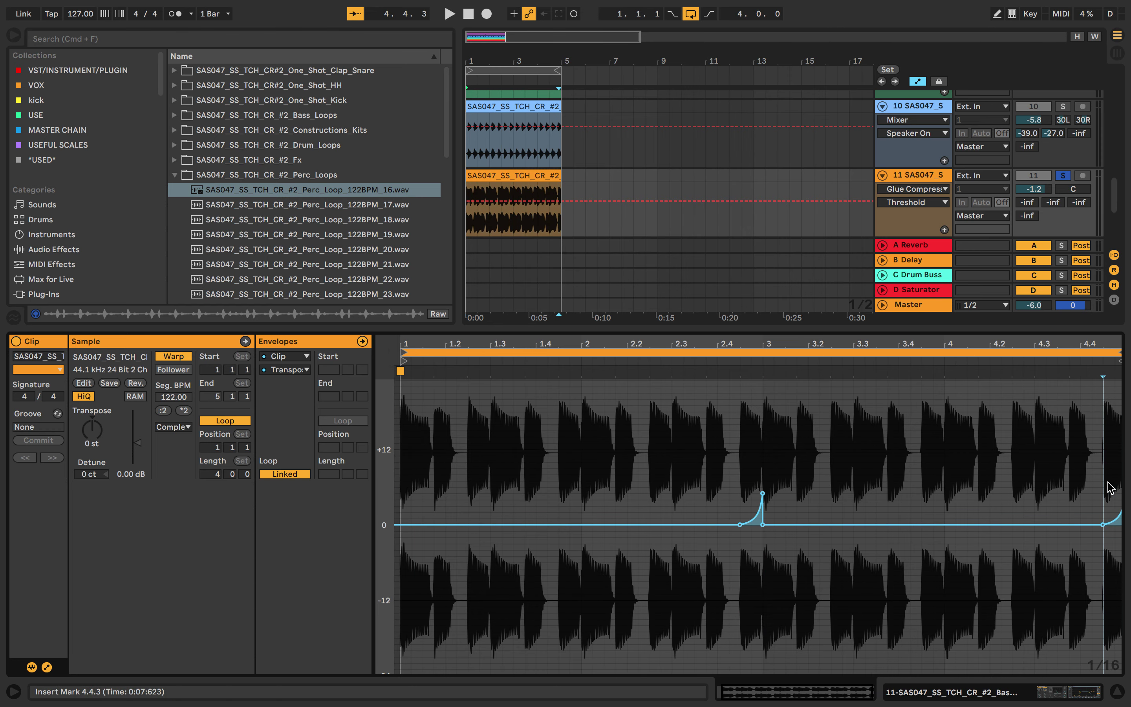
pyautogui.hscroll(1, 1103, 491)
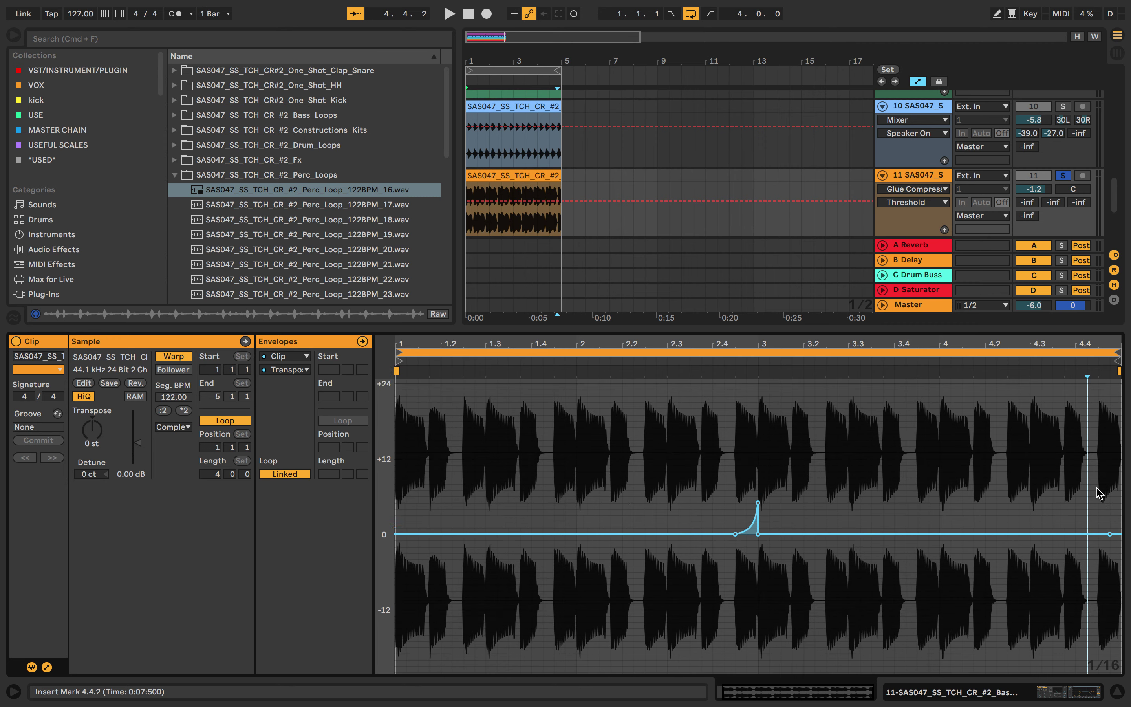
pyautogui.press('super+v')
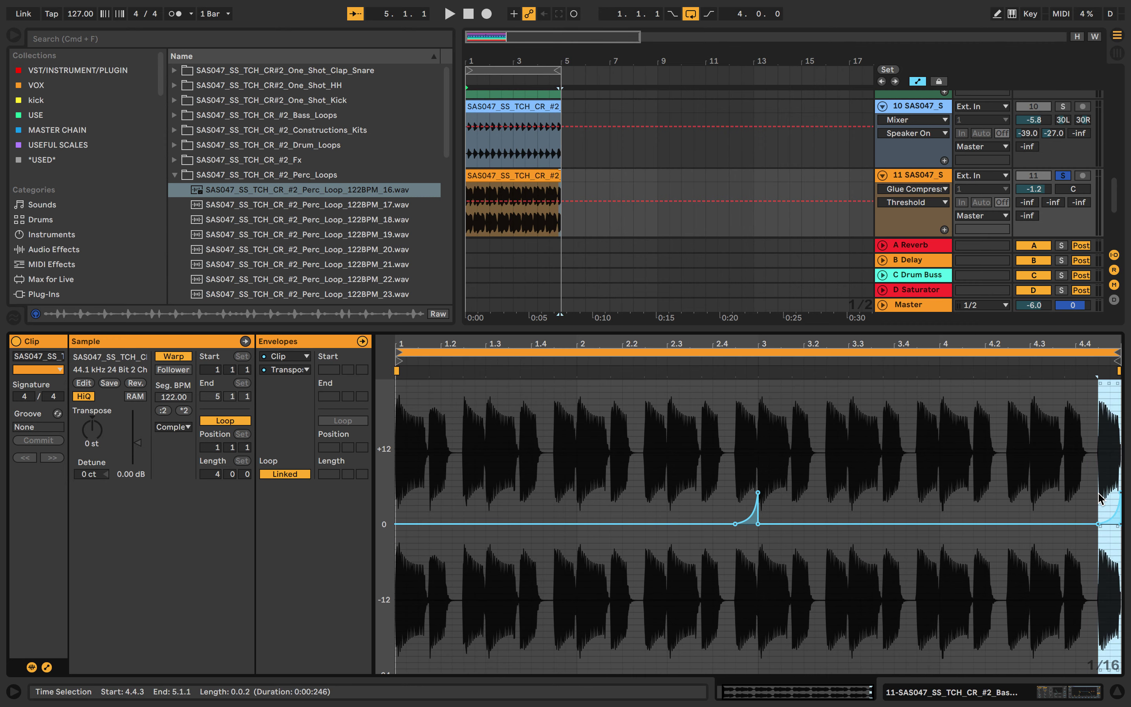
# Turn the copied transposition curve at the end of bar 4 into a dip to about -5 st.
pyautogui.moveTo(1124, 499); pyautogui.dragTo(1122, 549)
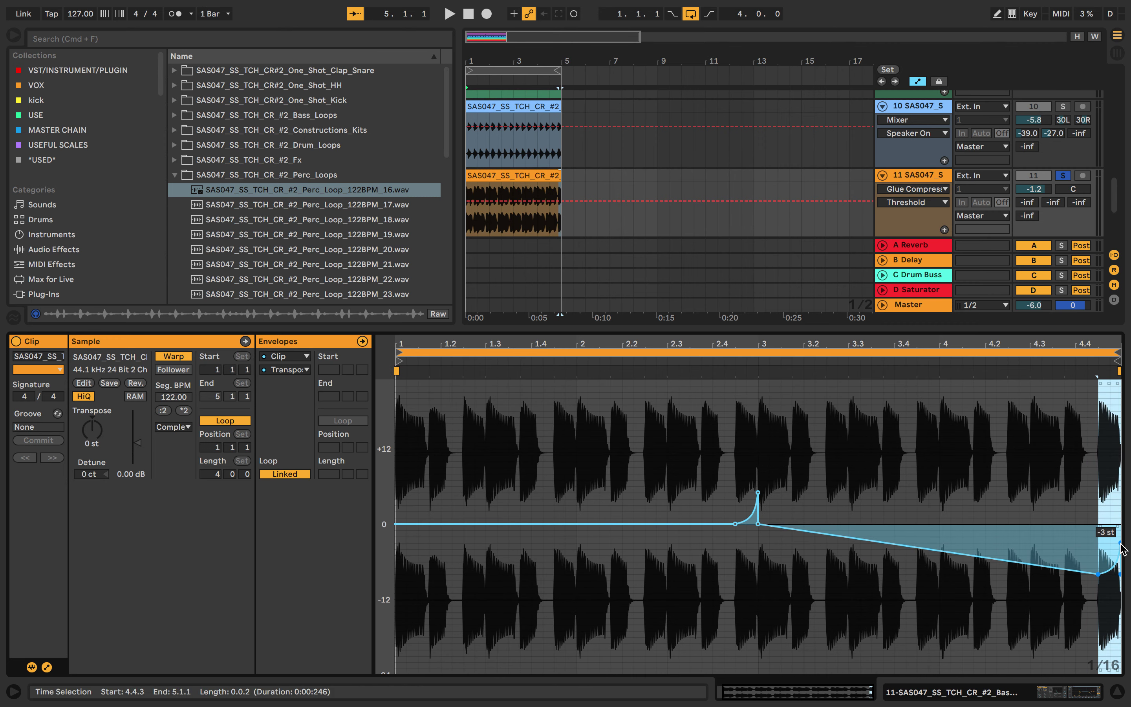
pyautogui.press('super+z')
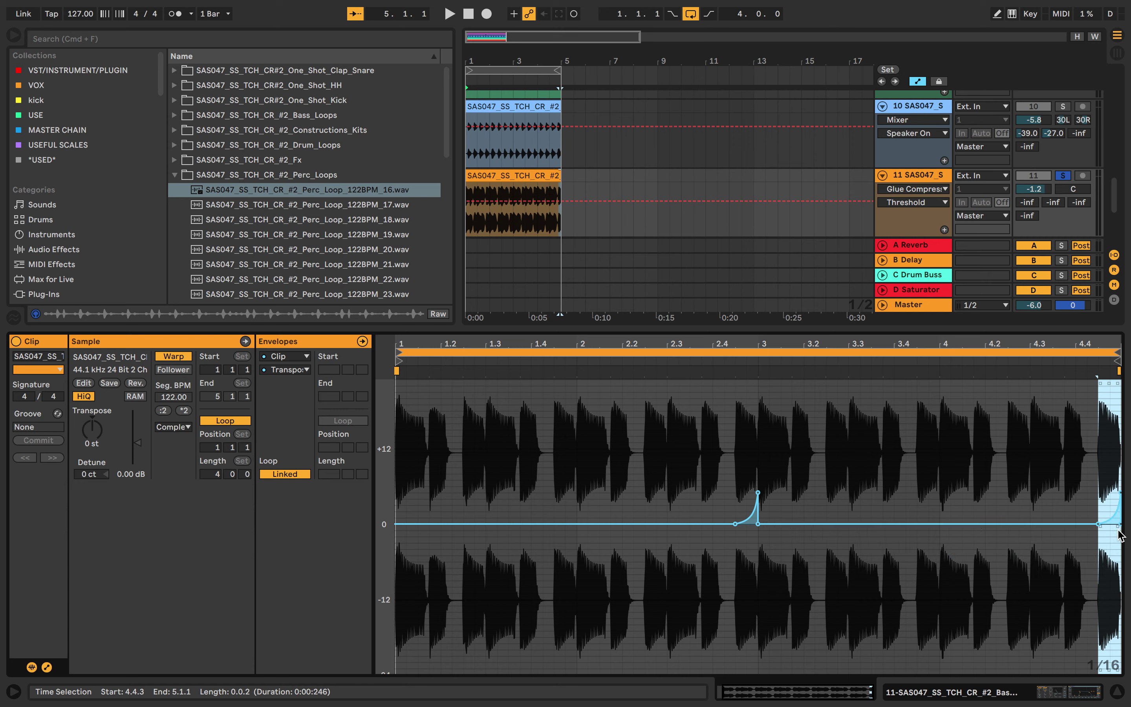
pyautogui.click(1087, 495)
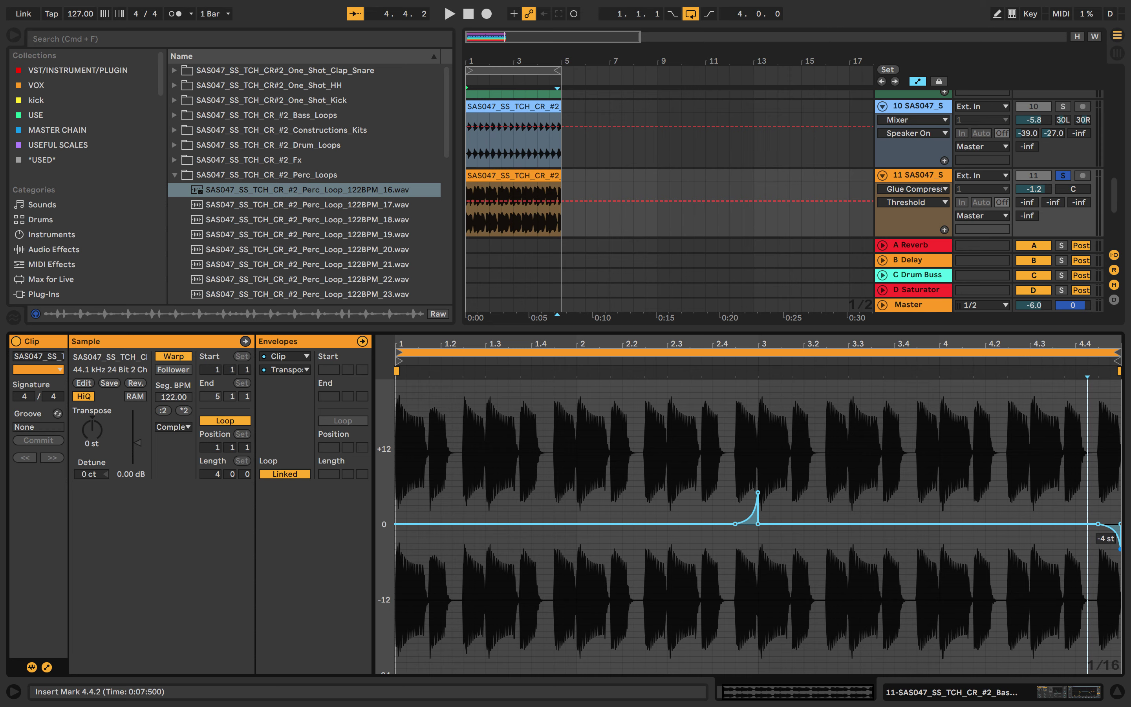
# Play the soloed bass loop to check both pitch bends, unsolo it and listen to it with the full loop.
pyautogui.press('space')
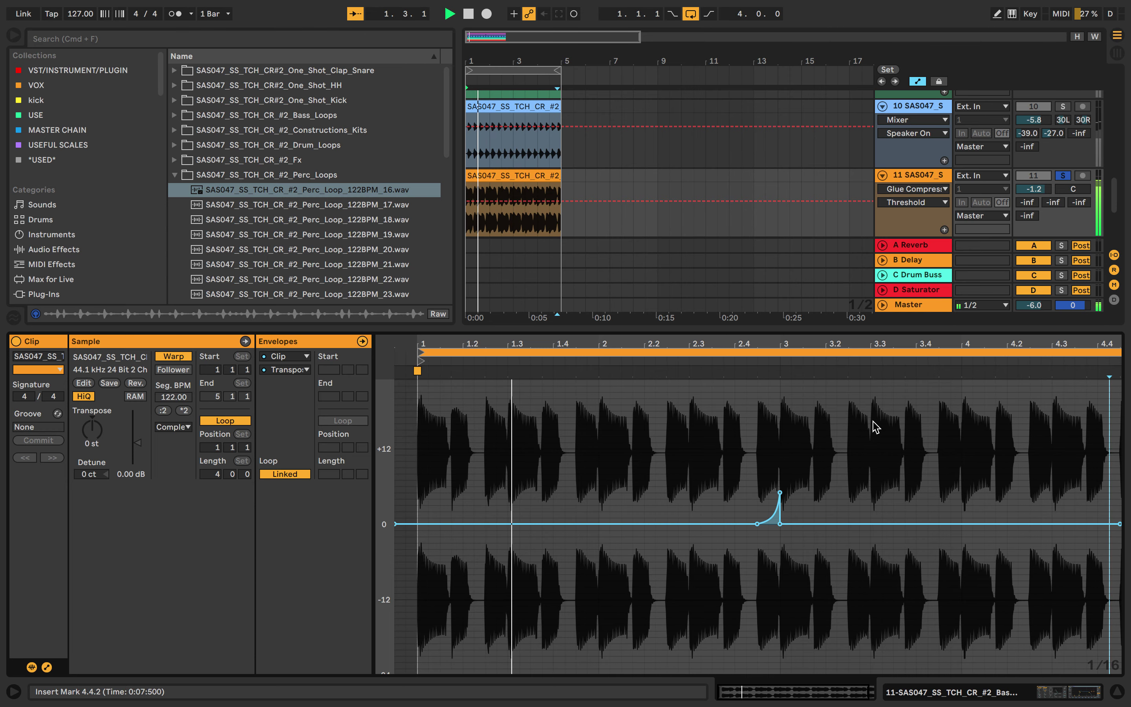
pyautogui.hscroll(2, 844, 429)
pyautogui.scroll(-1, 845, 430)
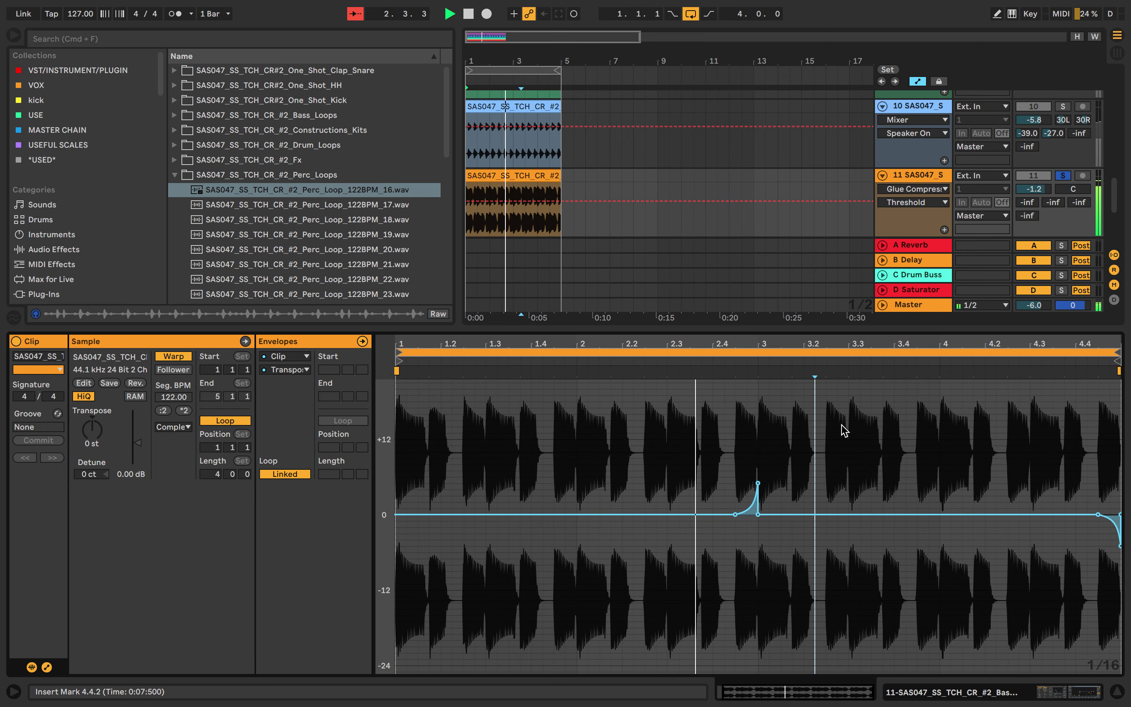
pyautogui.scroll(-1, 844, 430)
pyautogui.scroll(5, 844, 430)
pyautogui.scroll(-2, 844, 430)
pyautogui.scroll(-2, 845, 430)
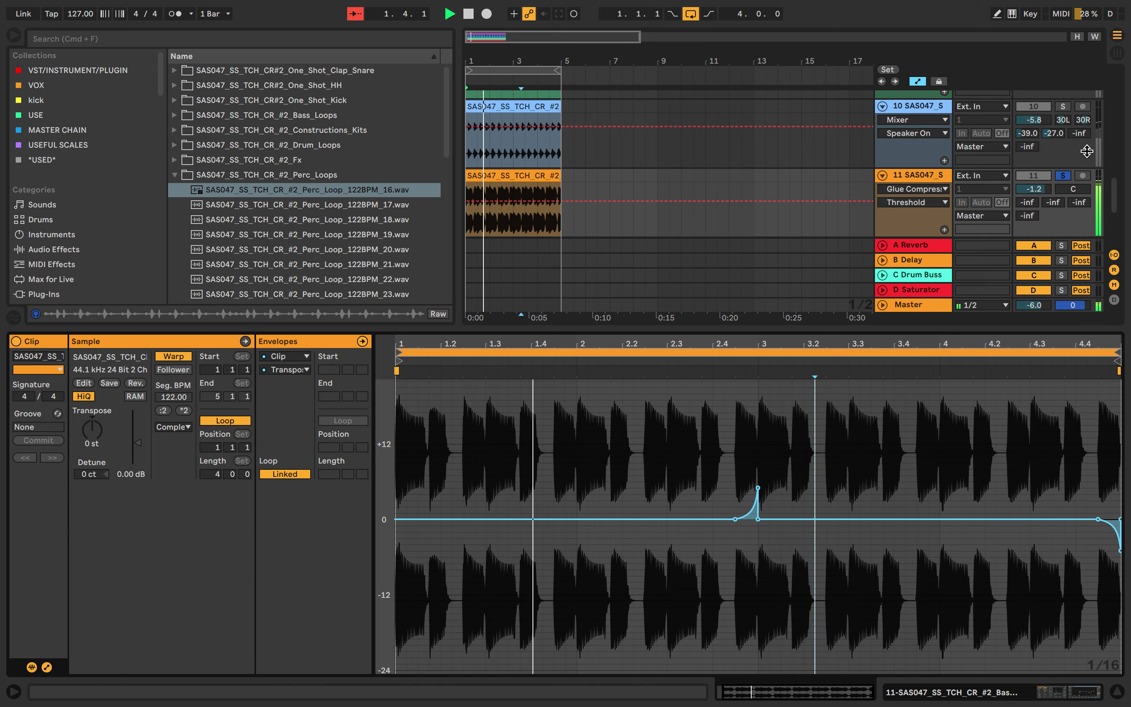
pyautogui.click(1062, 176)
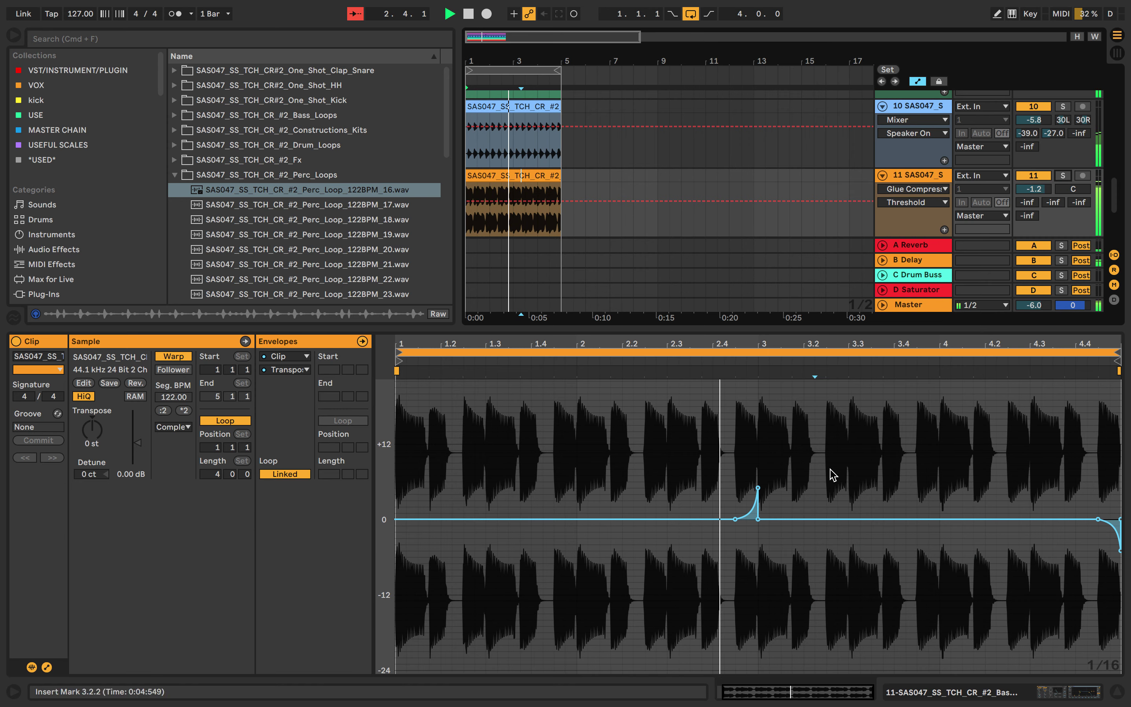
pyautogui.press('space')
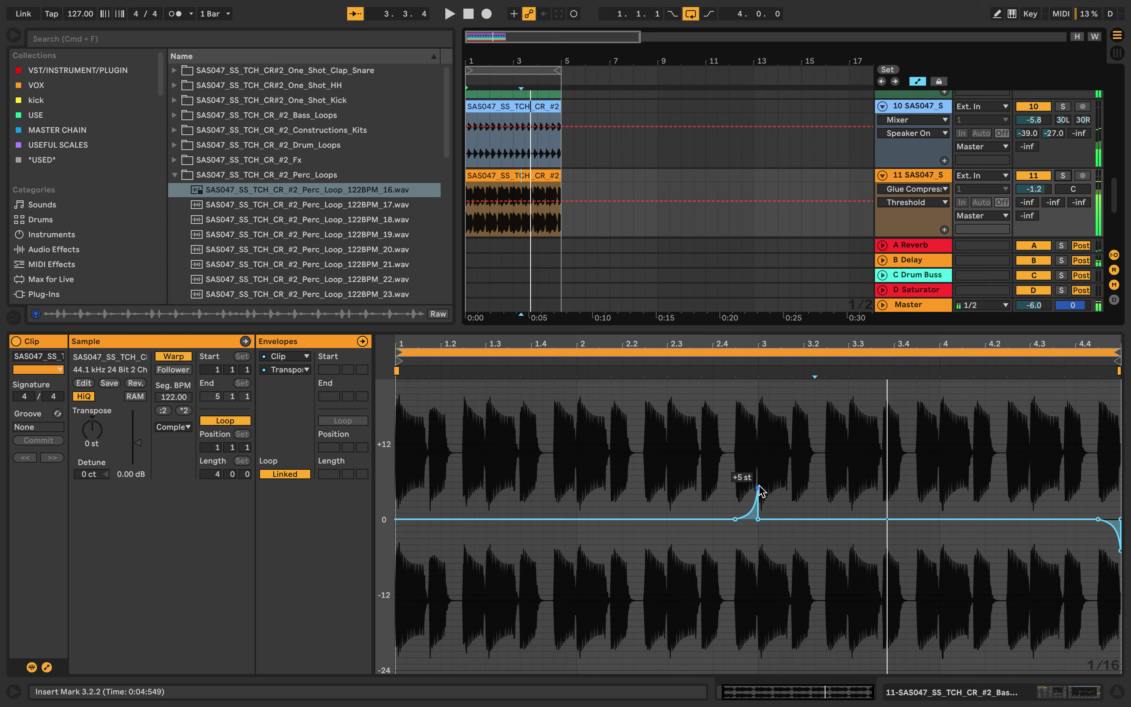
# Reduce the bass clip's transposition rise at bar 3 to +4 st and its closing dip to about -3 st, save the set and check the loop.
pyautogui.moveTo(758, 488); pyautogui.dragTo(758, 494)
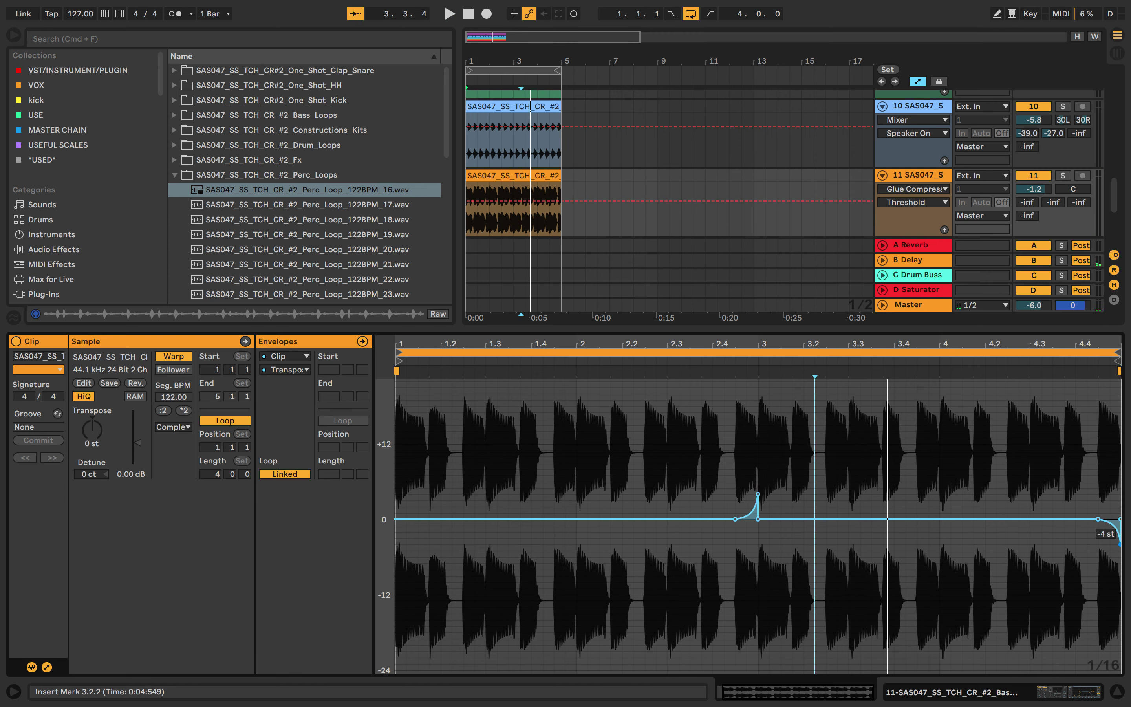
pyautogui.press('space')
pyautogui.press('super+s')
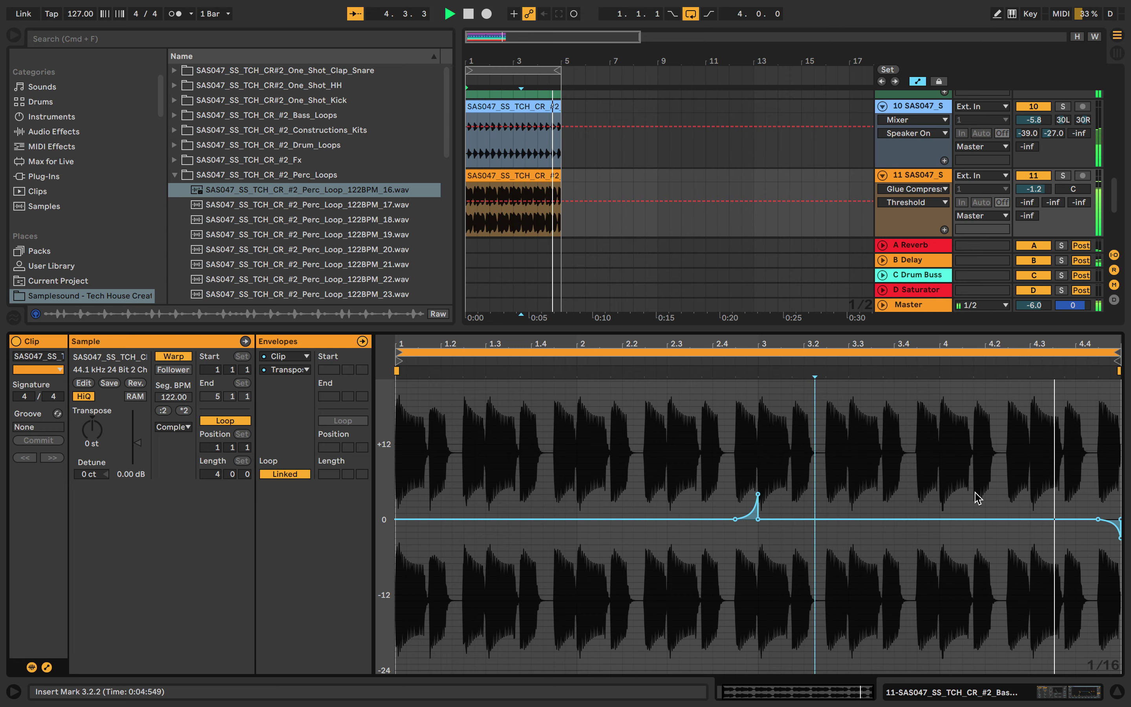
pyautogui.press('space')
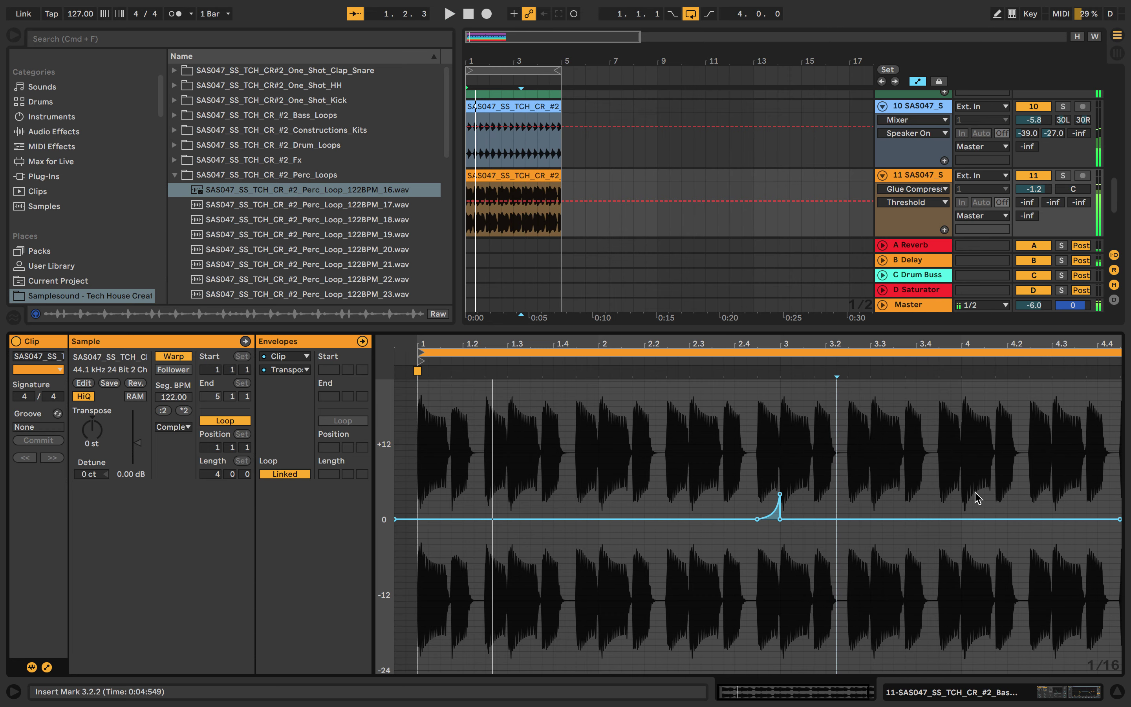
# Lengthen both bass transposition curves to start at about 2.3.4 and 4.3.4, with the dip at about -4 st, and listen to the loop.
pyautogui.hscroll(2, 1048, 560)
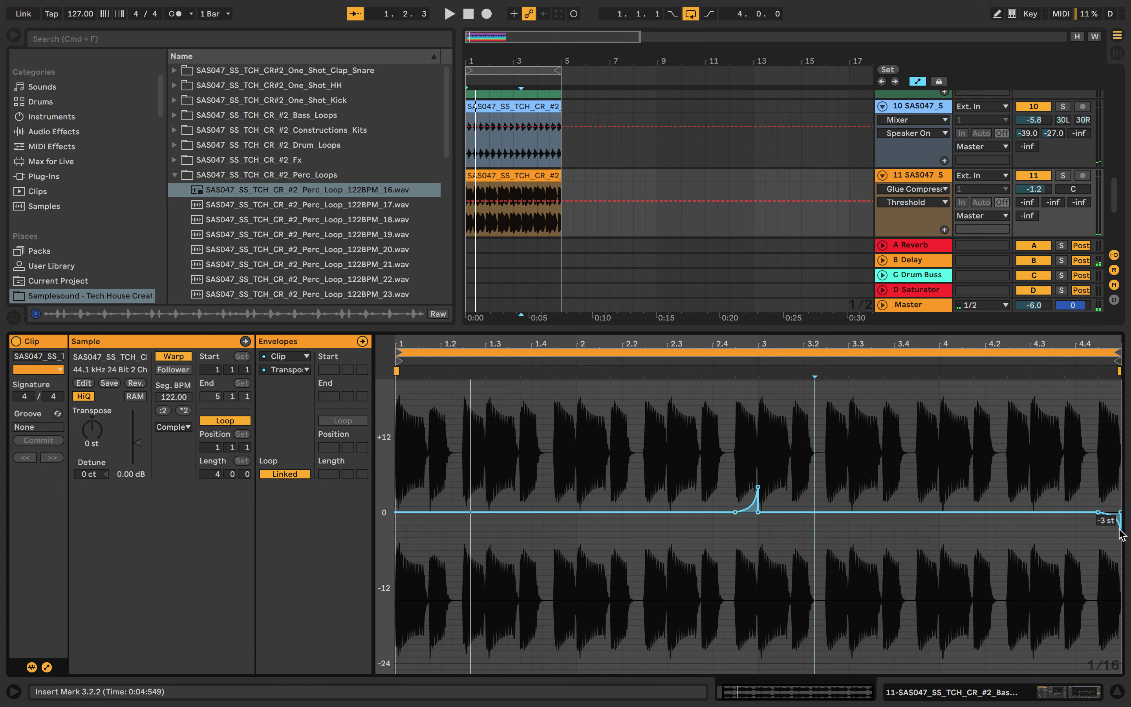
pyautogui.moveTo(713, 512); pyautogui.dragTo(701, 513)
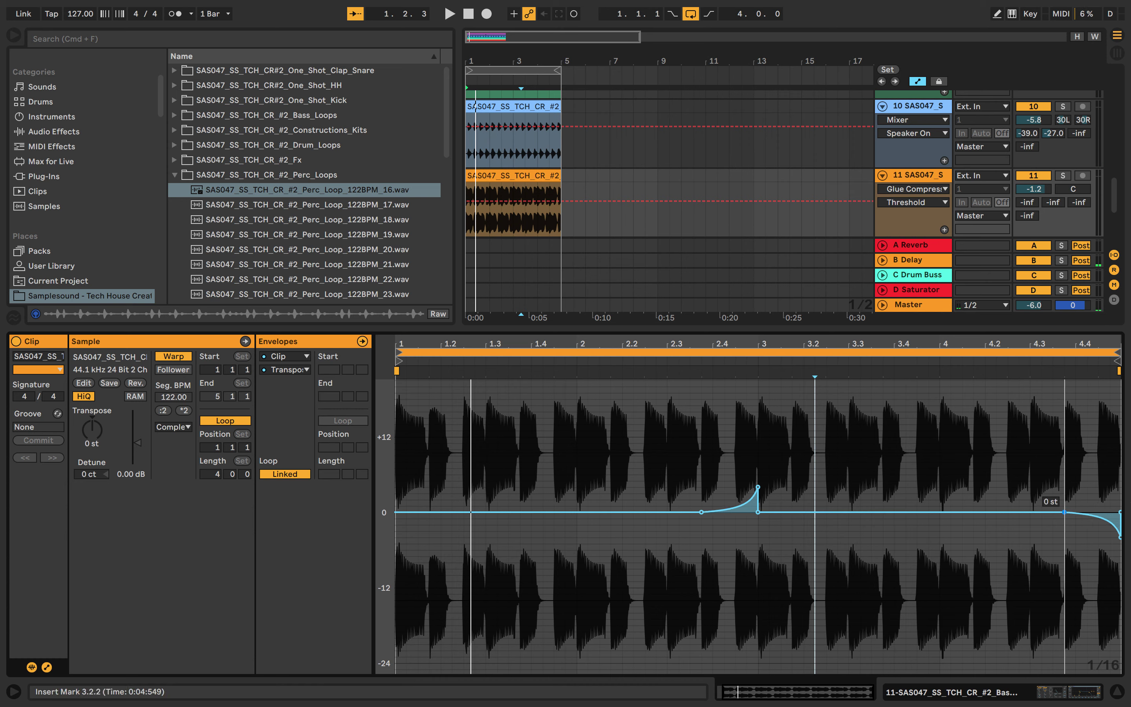
pyautogui.press('space')
pyautogui.click(1059, 528)
pyautogui.hscroll(2, 1059, 529)
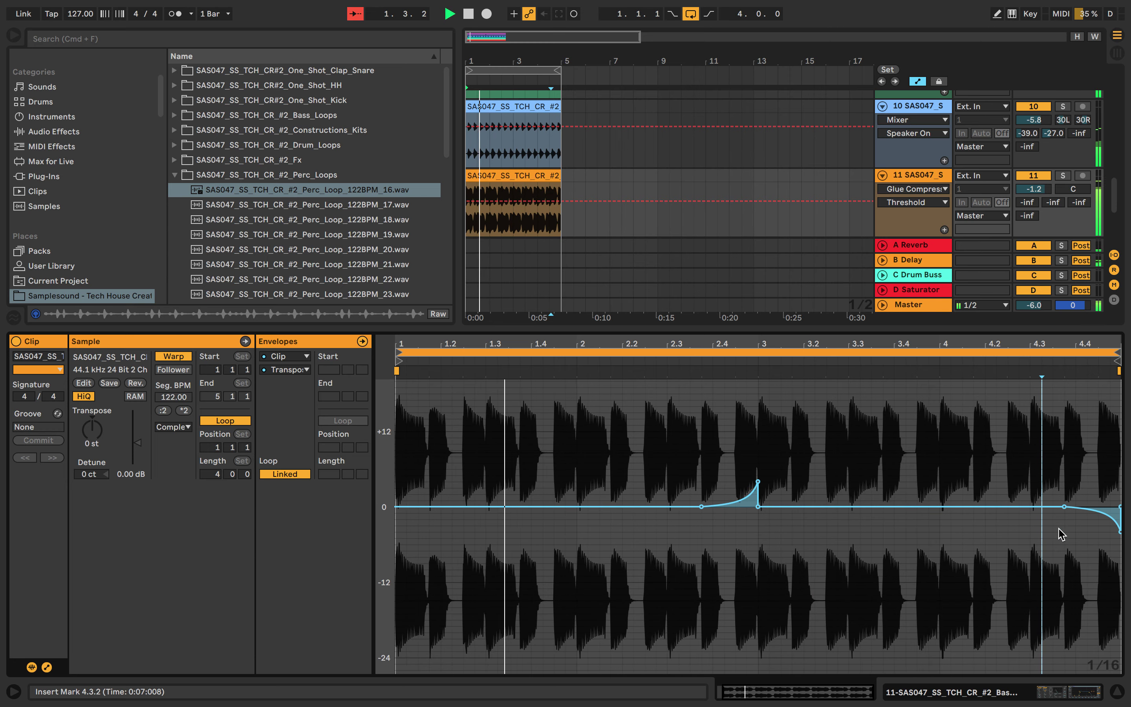
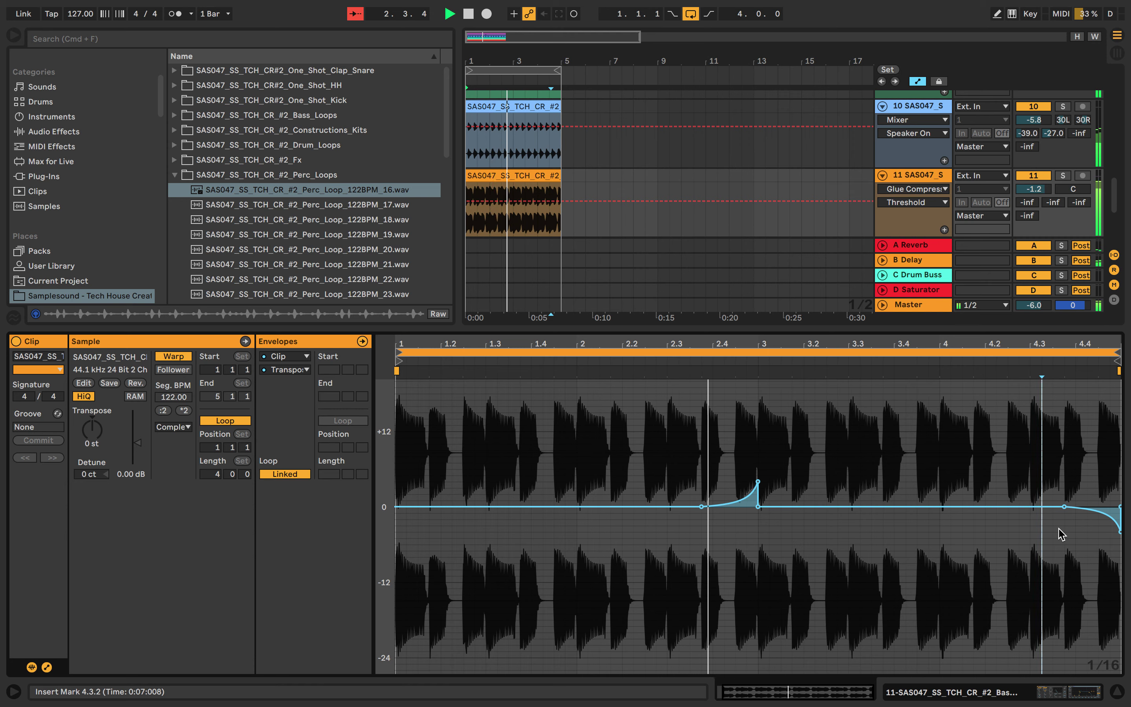
pyautogui.press('space')
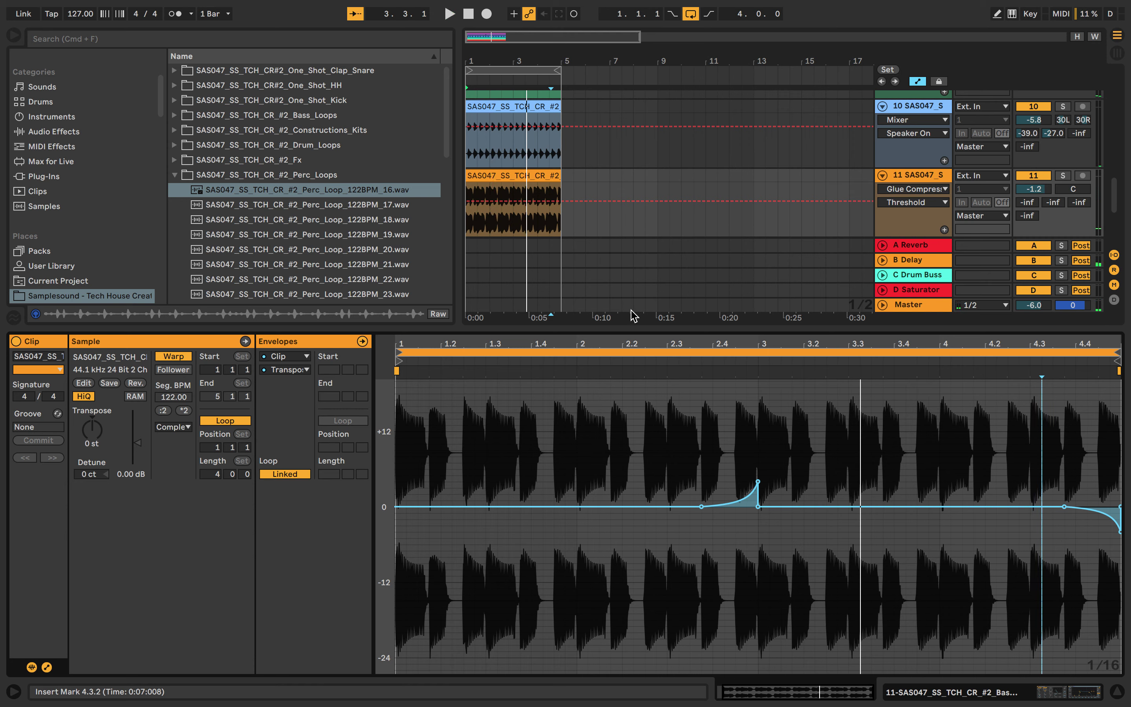
# Hide the clip view and delete the empty audio track 13.
pyautogui.click(620, 328)
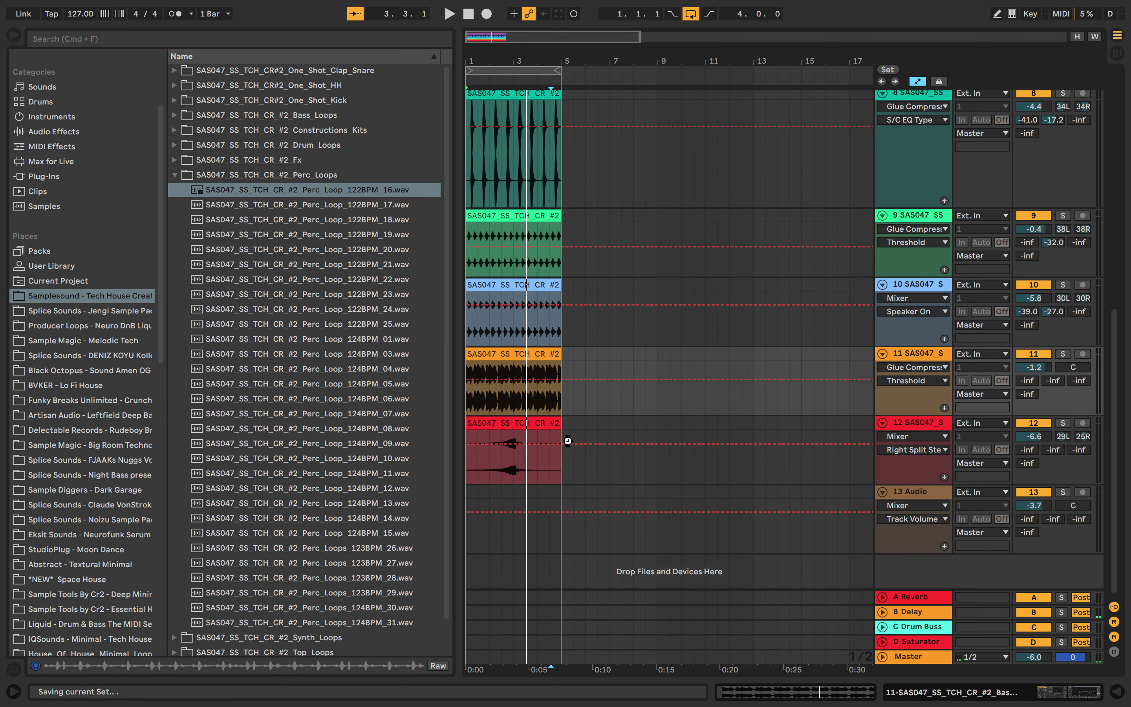
pyautogui.click(905, 492)
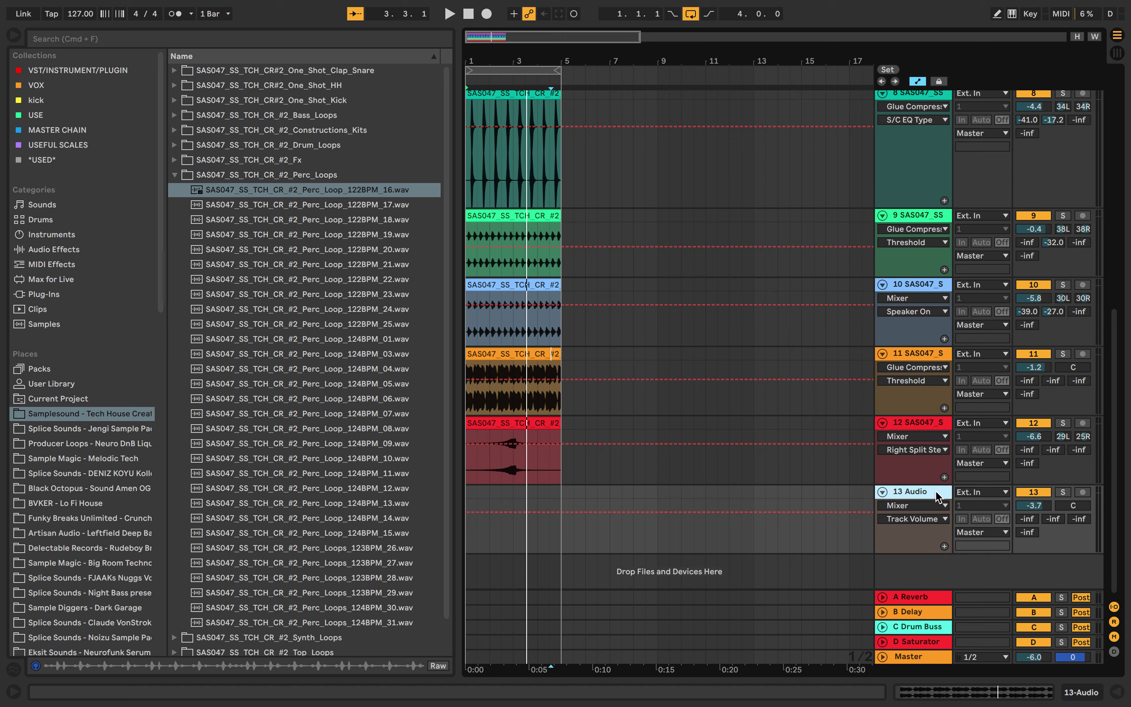
pyautogui.click(919, 425)
pyautogui.click(919, 494)
pyautogui.press('Delete')
pyautogui.scroll(10, 703, 485)
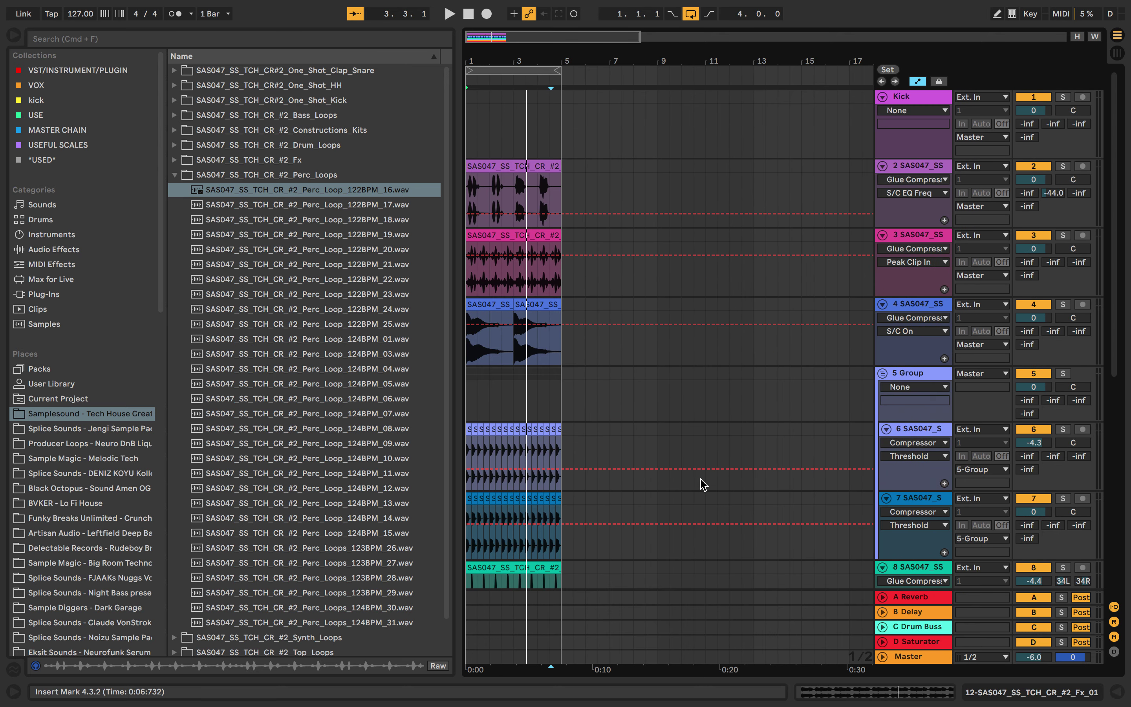
pyautogui.click(916, 97)
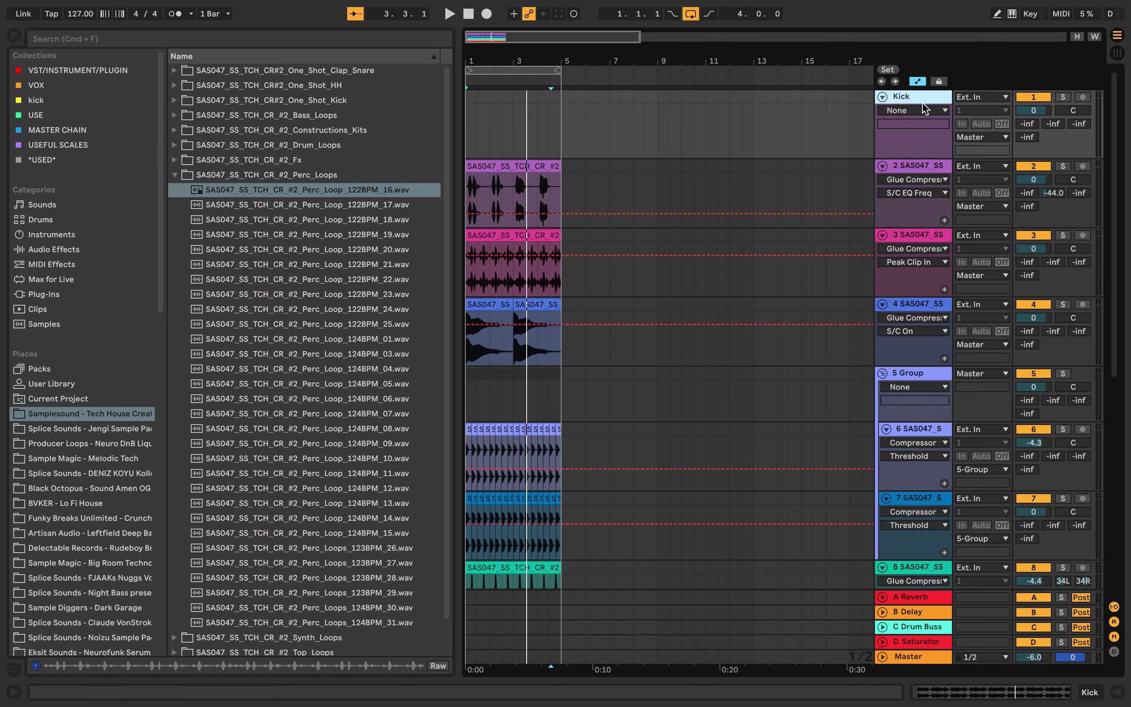
pyautogui.press('Delete')
pyautogui.scroll(-10, 902, 149)
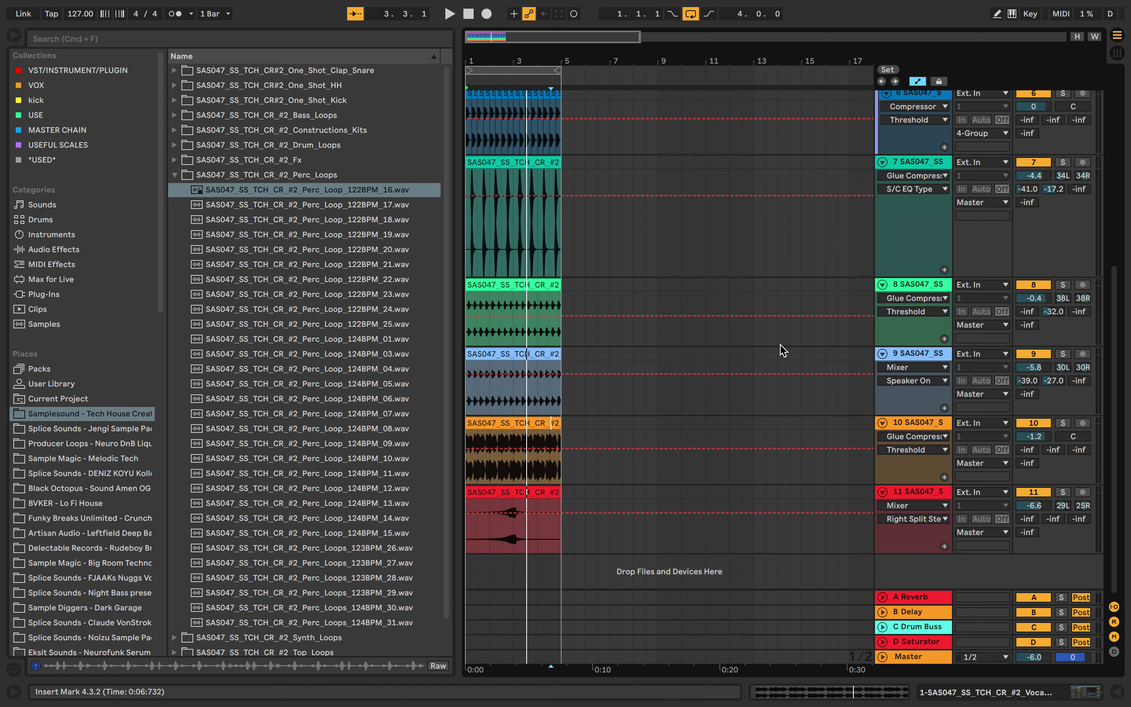
pyautogui.press('super+z')
# Hide the automation and the browser, and select bars 1 to 4 on all the tracks below Kick.
pyautogui.scroll(-10, 783, 351)
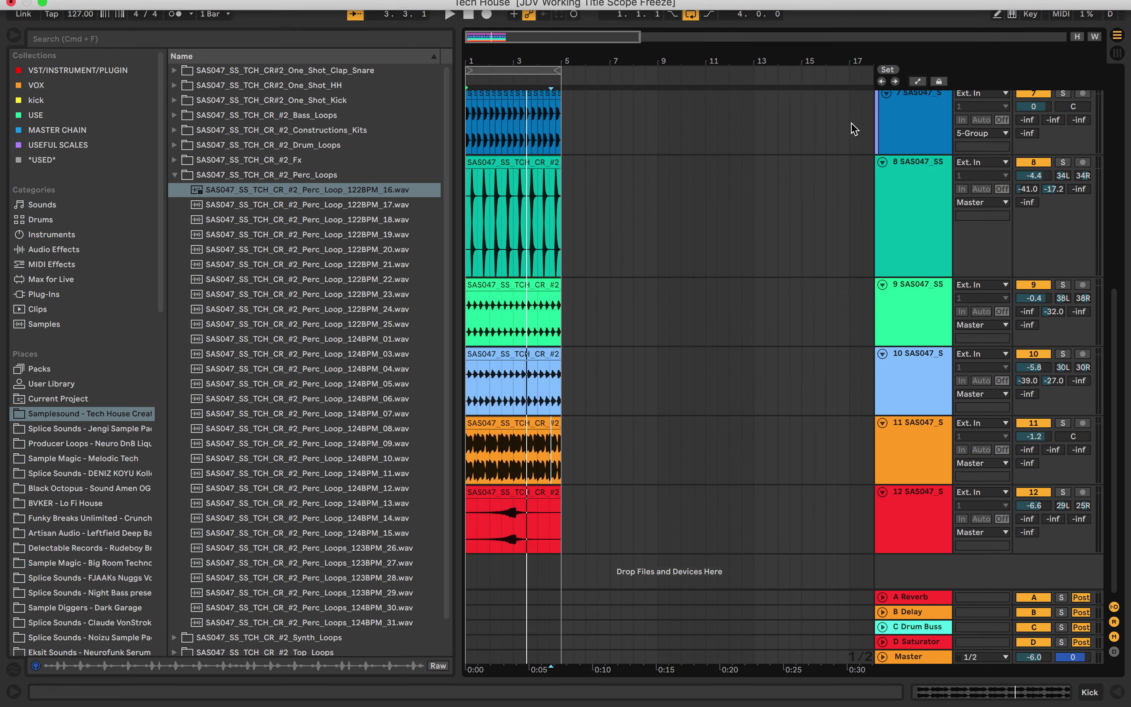
pyautogui.click(574, 496)
pyautogui.press('super+alt+b')
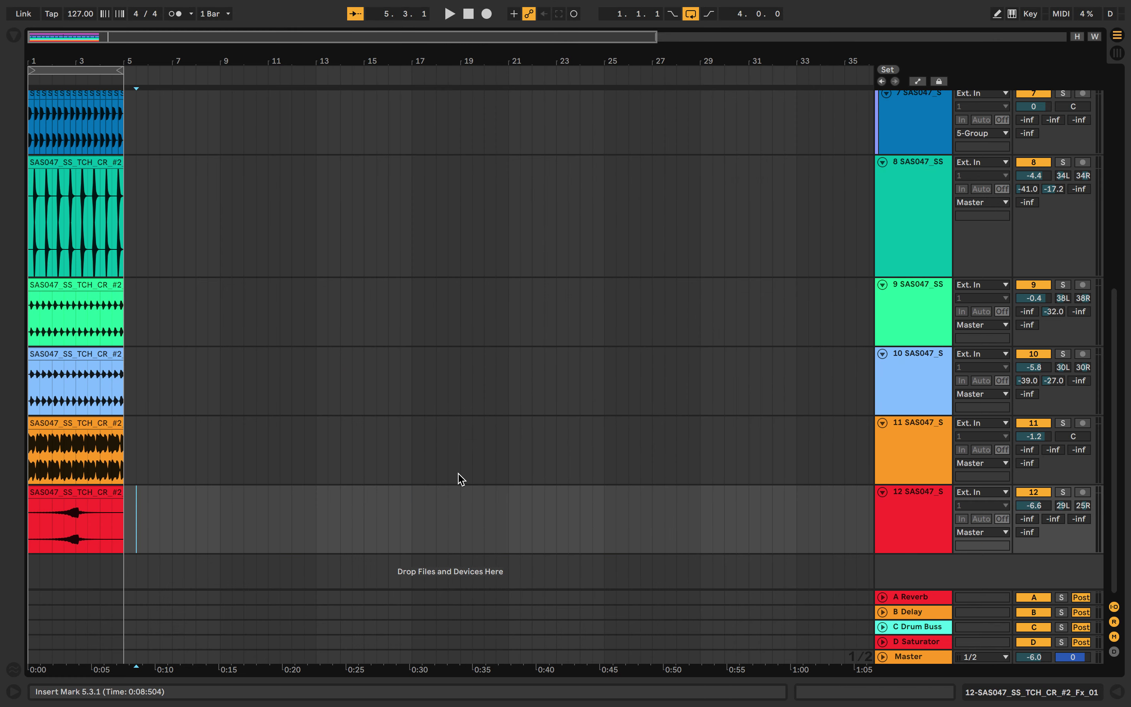
pyautogui.moveTo(126, 512); pyautogui.dragTo(32, 64)
pyautogui.moveTo(22, 161); pyautogui.dragTo(23, 172)
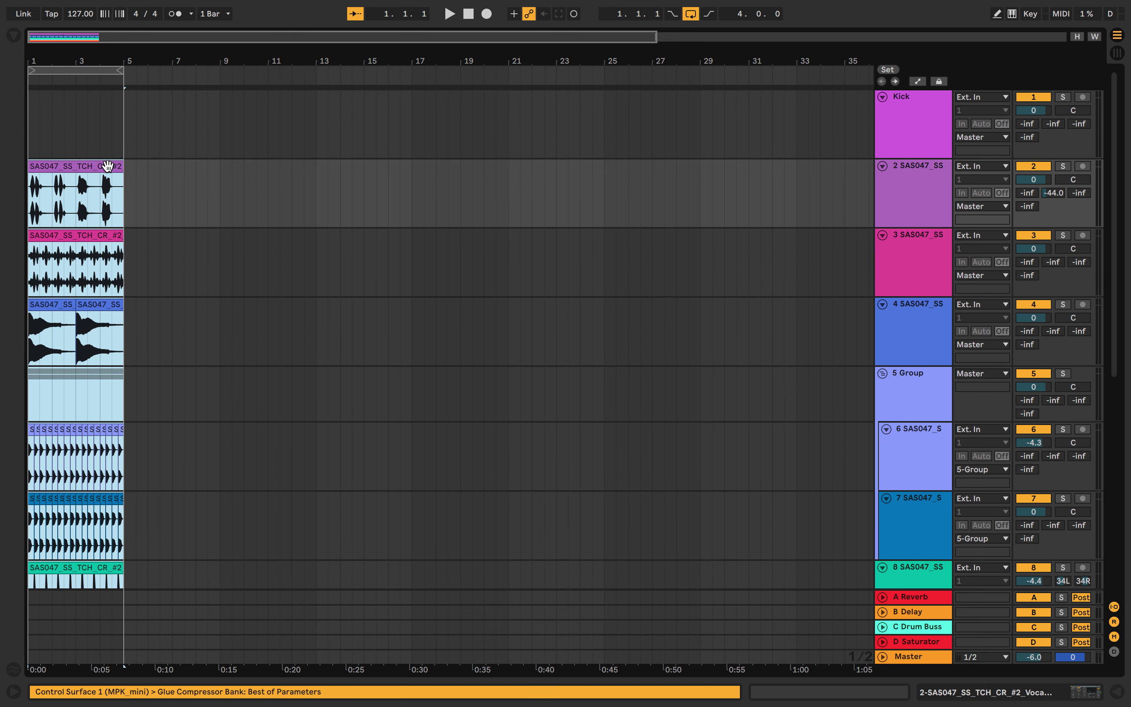
# Duplicate the selected four-bar section repeatedly until the arrangement extends to bar 145.
pyautogui.press('super+d')
pyautogui.press('super+d')
pyautogui.press('super+d')
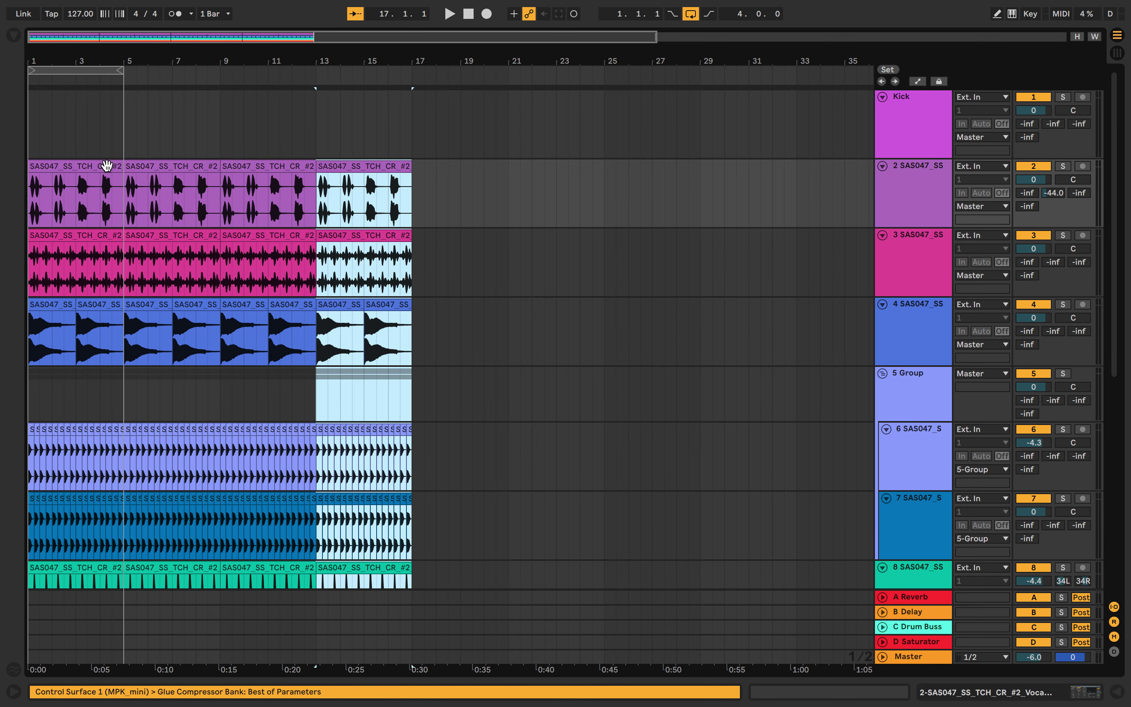
pyautogui.press('super+d')
pyautogui.press('super+d')
pyautogui.press('super+d')
pyautogui.press('super+d')
pyautogui.press('super+d')
pyautogui.press('super+d')
pyautogui.press('super+d')
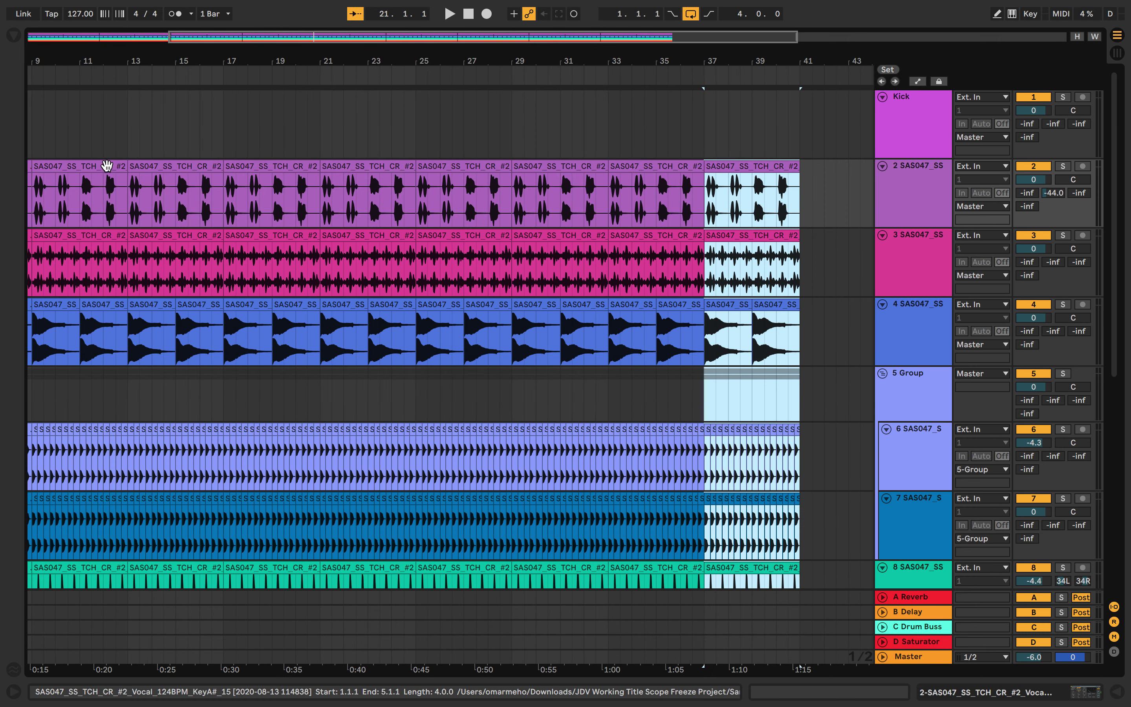
pyautogui.press('super+d')
pyautogui.press('super+d')
pyautogui.press('super+d')
pyautogui.press('super+d')
pyautogui.press('super+d')
pyautogui.press('super+d')
pyautogui.press('super+d')
pyautogui.press('super+d')
pyautogui.press('super+d')
pyautogui.press('super+d')
pyautogui.press('super+d')
pyautogui.press('super+d')
pyautogui.press('super+d')
pyautogui.press('super+d')
pyautogui.press('super+d')
pyautogui.press('super+d')
pyautogui.press('super+d')
pyautogui.press('super+d')
pyautogui.press('super+d')
pyautogui.press('super+d')
pyautogui.press('super+d')
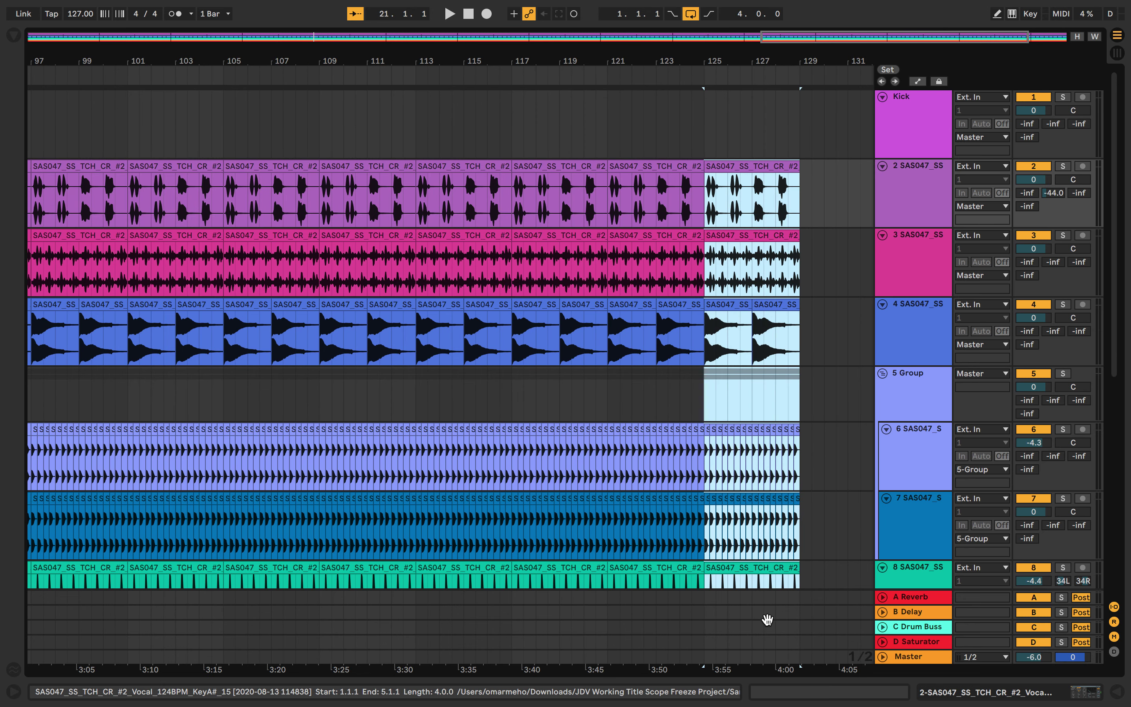
pyautogui.press('super+d')
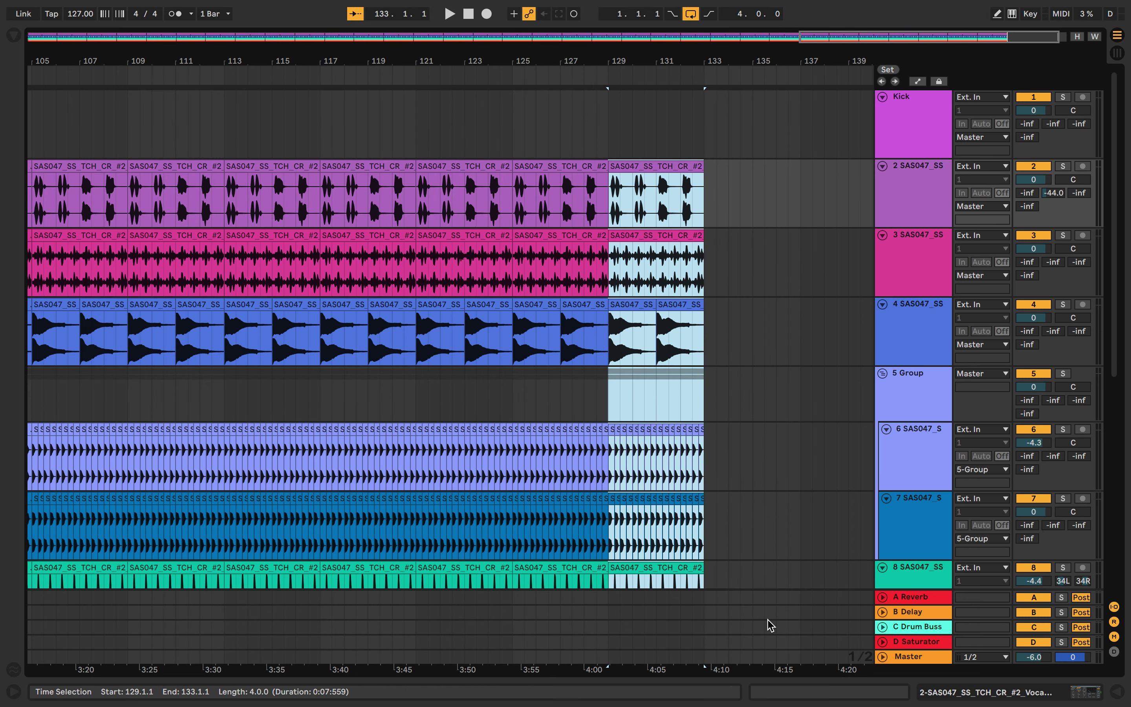
pyautogui.press('super+d')
pyautogui.press('super+d')
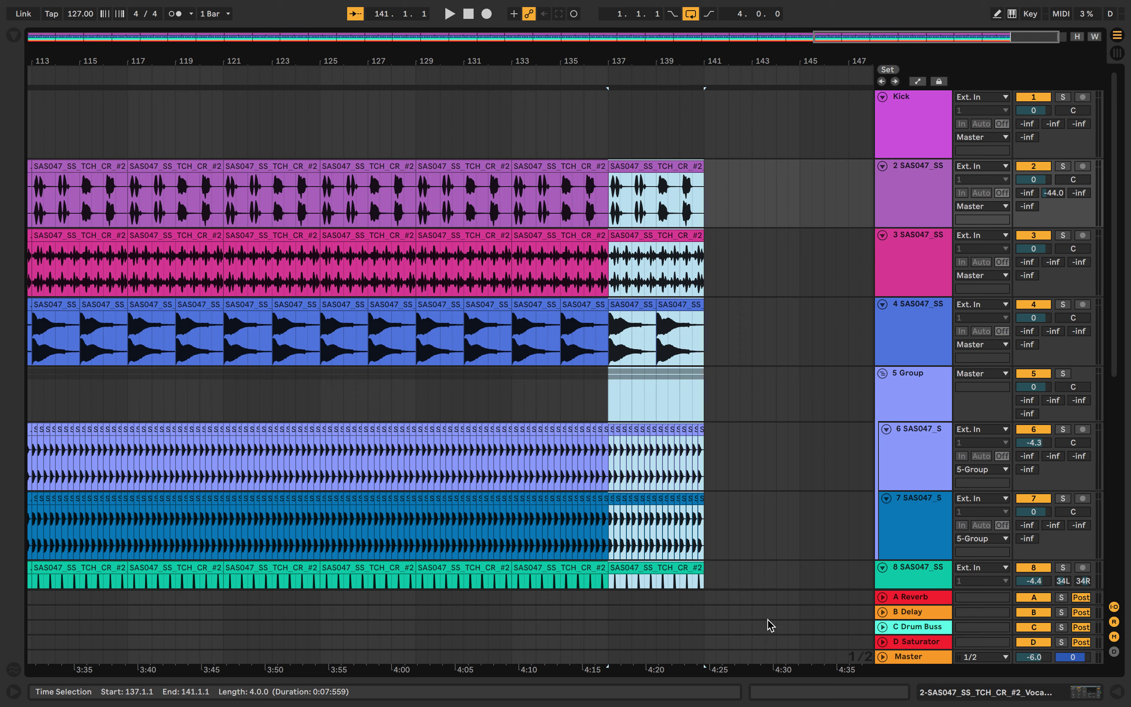
pyautogui.press('super+d')
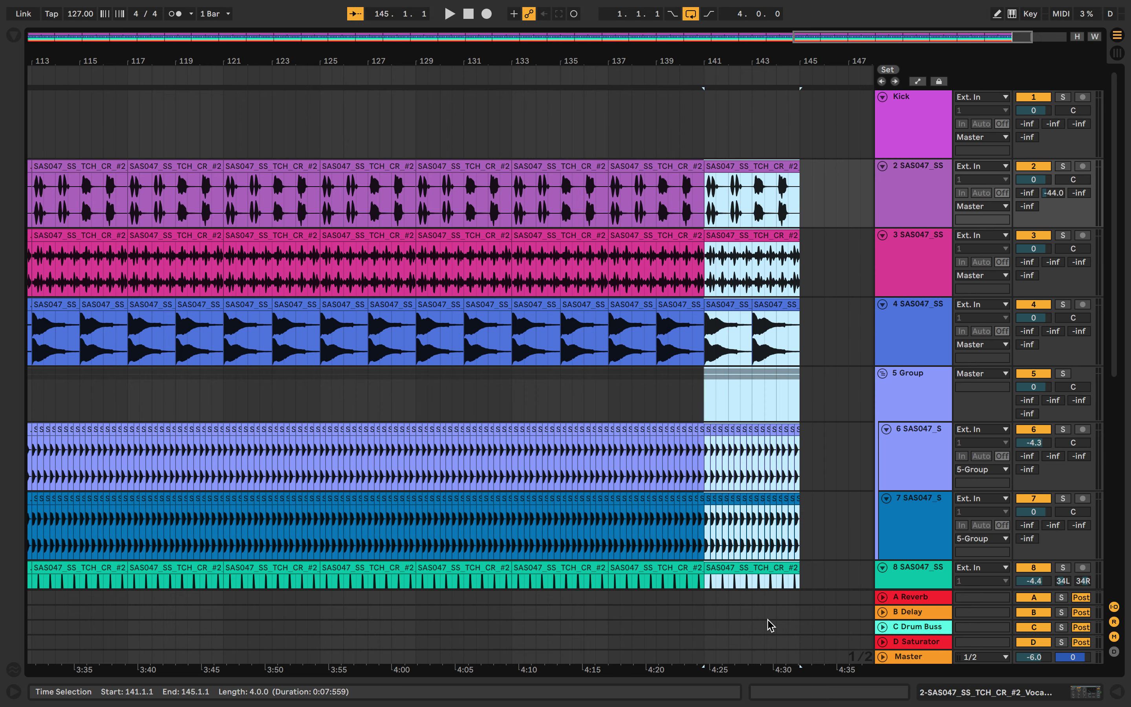
# Show the clip view at a reduced height so the arrangement gets more room, with the info view closed.
pyautogui.click(13, 693)
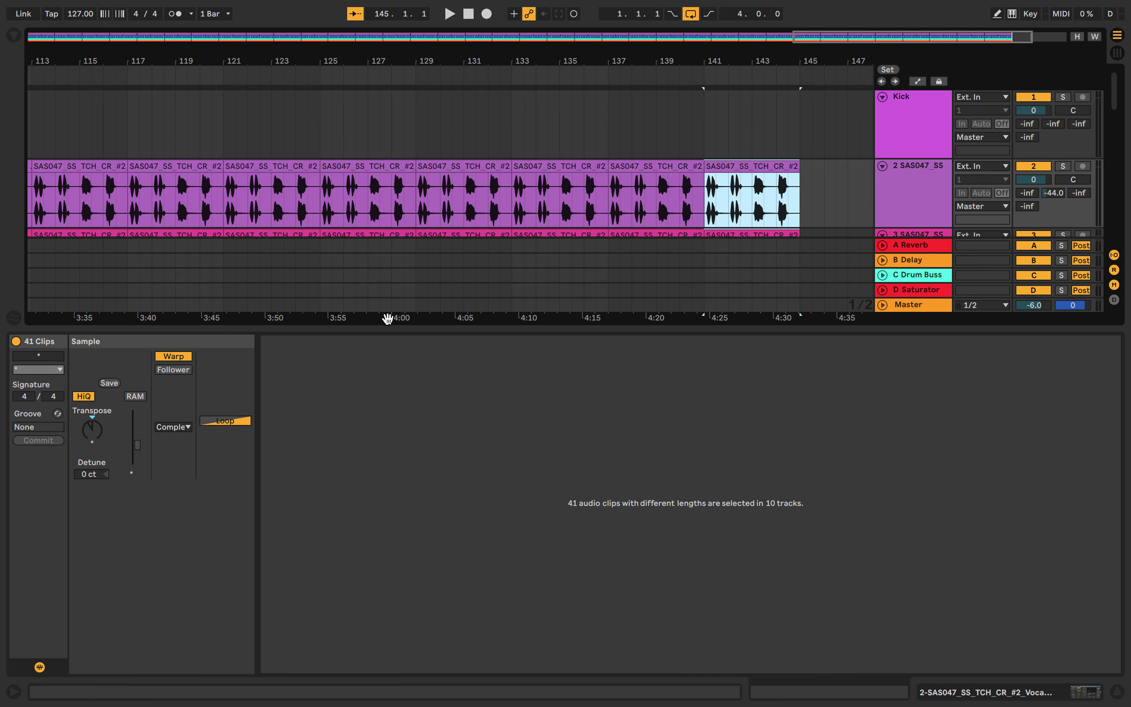
pyautogui.moveTo(386, 329); pyautogui.dragTo(380, 592)
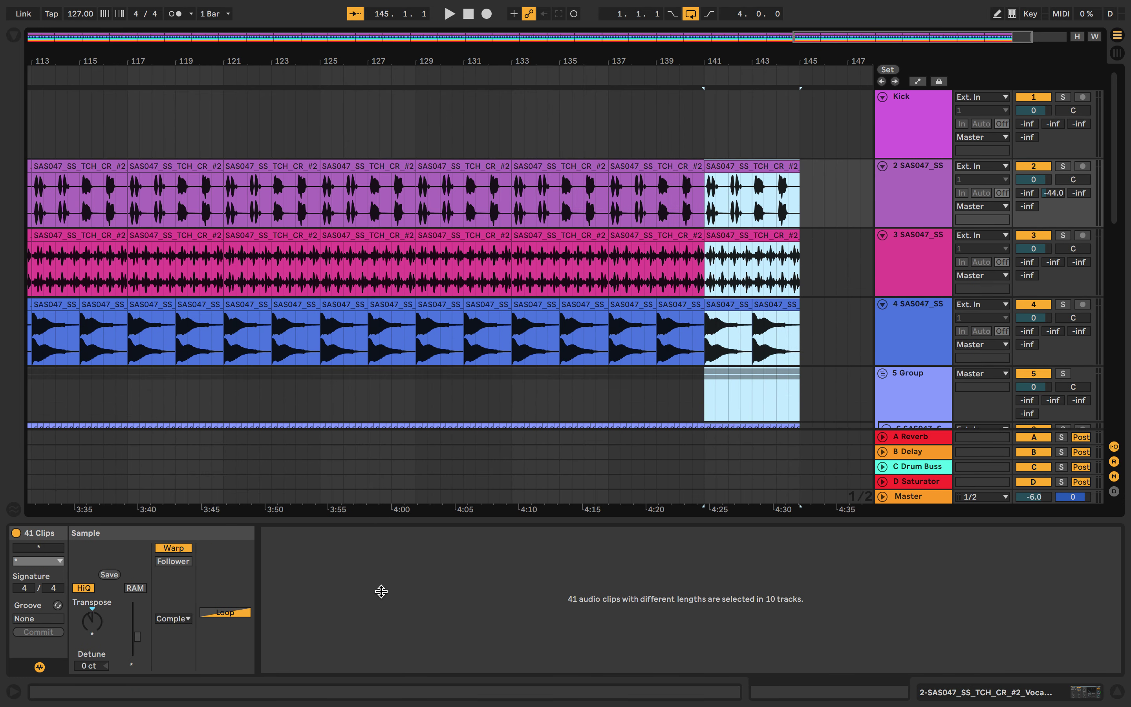
pyautogui.click(14, 691)
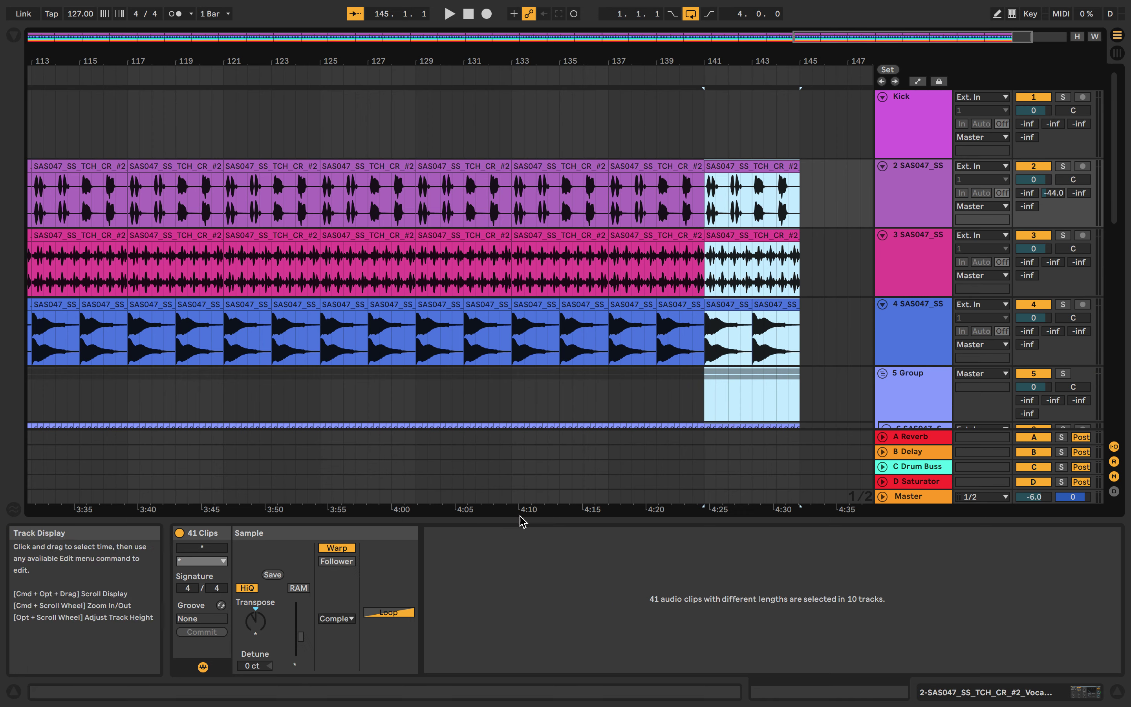
pyautogui.moveTo(519, 509); pyautogui.dragTo(462, 515)
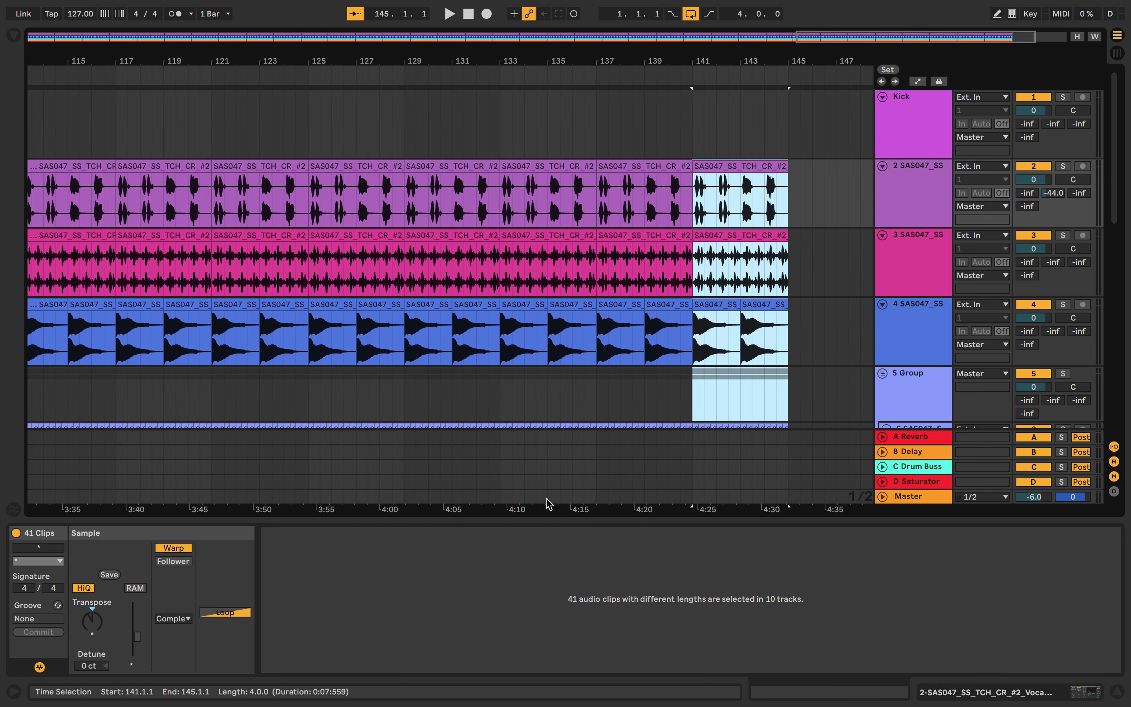
# Duplicate the selected four-bar section across all tracks twice, extending the arrangement to bar 153.
pyautogui.click(541, 519)
pyautogui.scroll(-5, 747, 458)
pyautogui.press('super+d')
pyautogui.scroll(3, 748, 463)
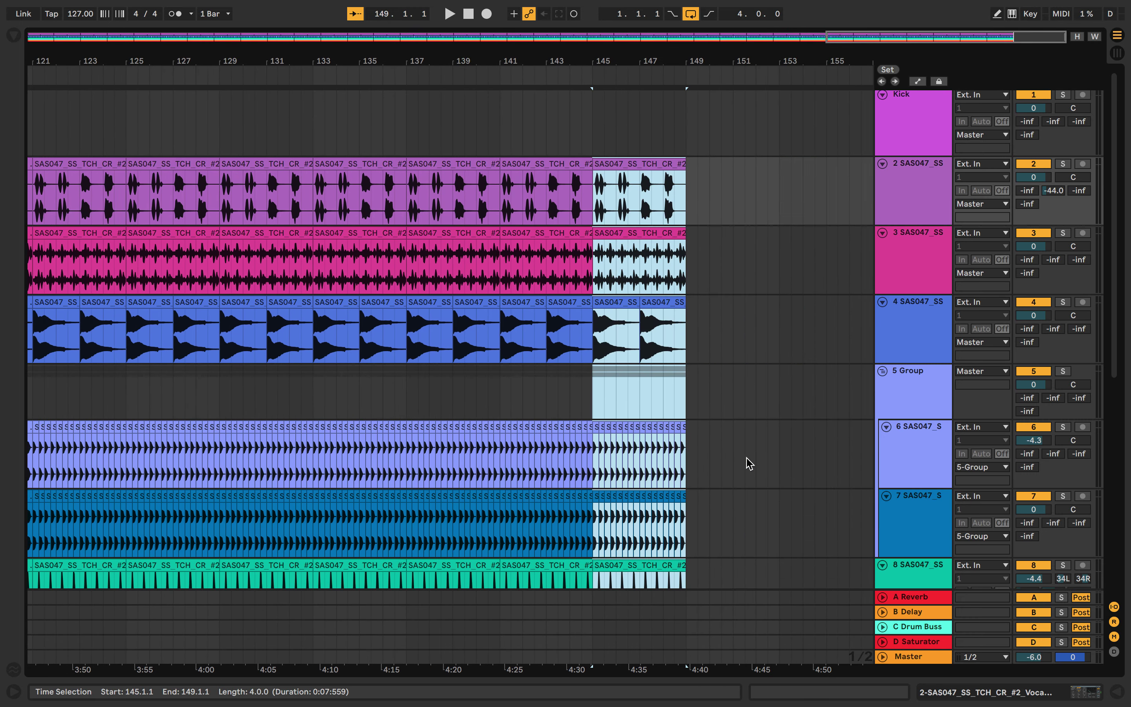
pyautogui.press('super+d')
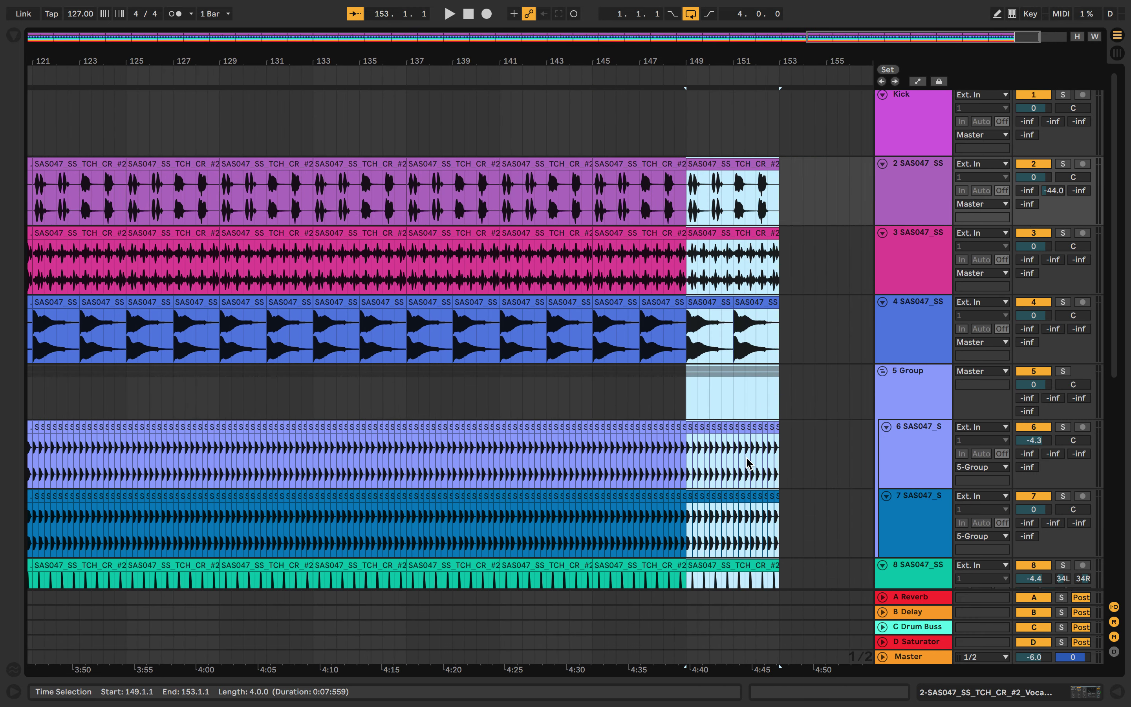
pyautogui.scroll(-6, 747, 458)
pyautogui.scroll(-6, 747, 458)
pyautogui.scroll(5, 747, 459)
# Play back the last section briefly with track 2 soloed, stop playback and release the solo.
pyautogui.press('space')
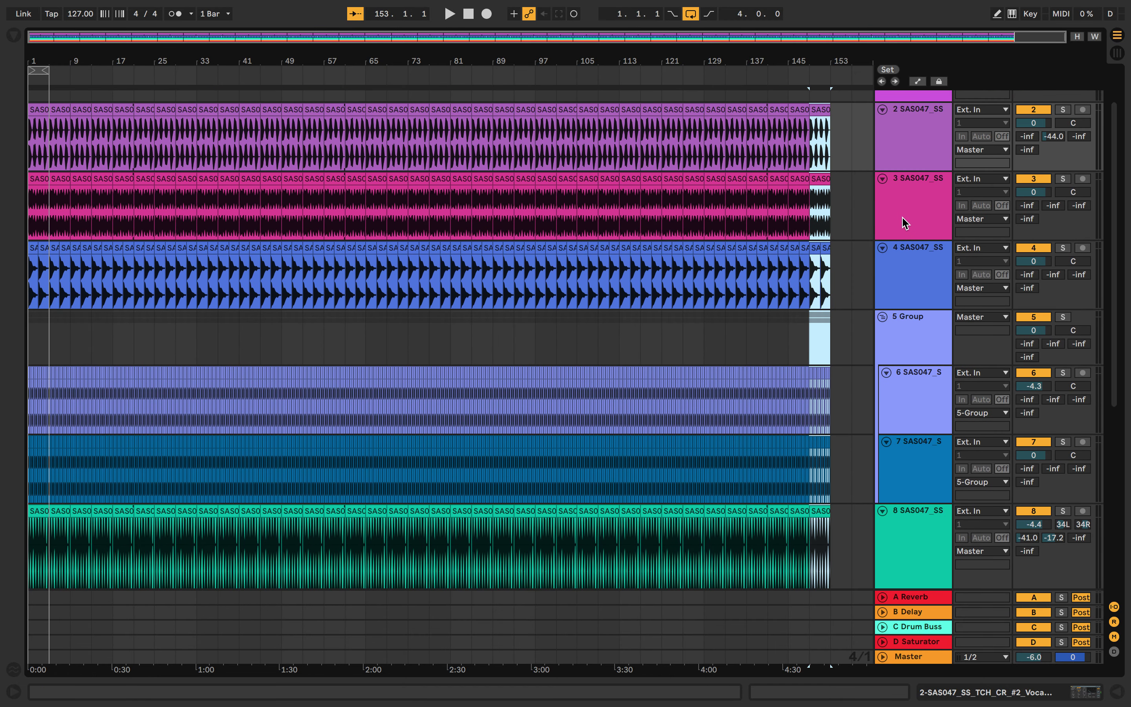
pyautogui.scroll(3, 911, 210)
pyautogui.click(1065, 167)
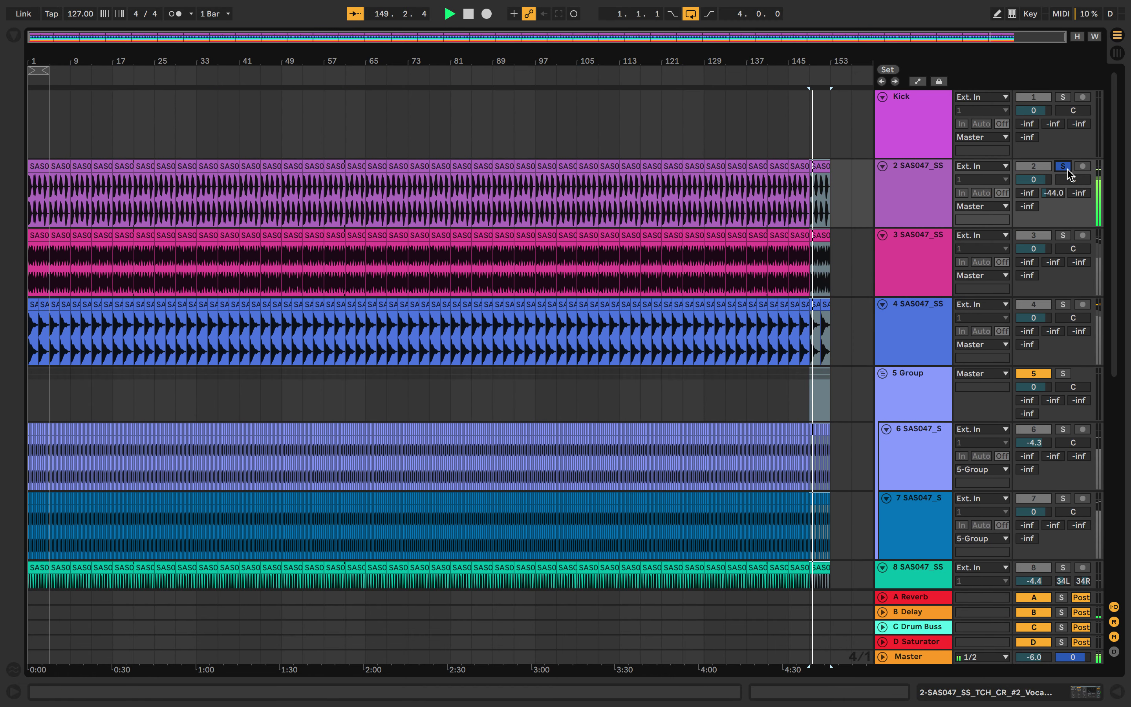
pyautogui.press('space')
pyautogui.click(1063, 167)
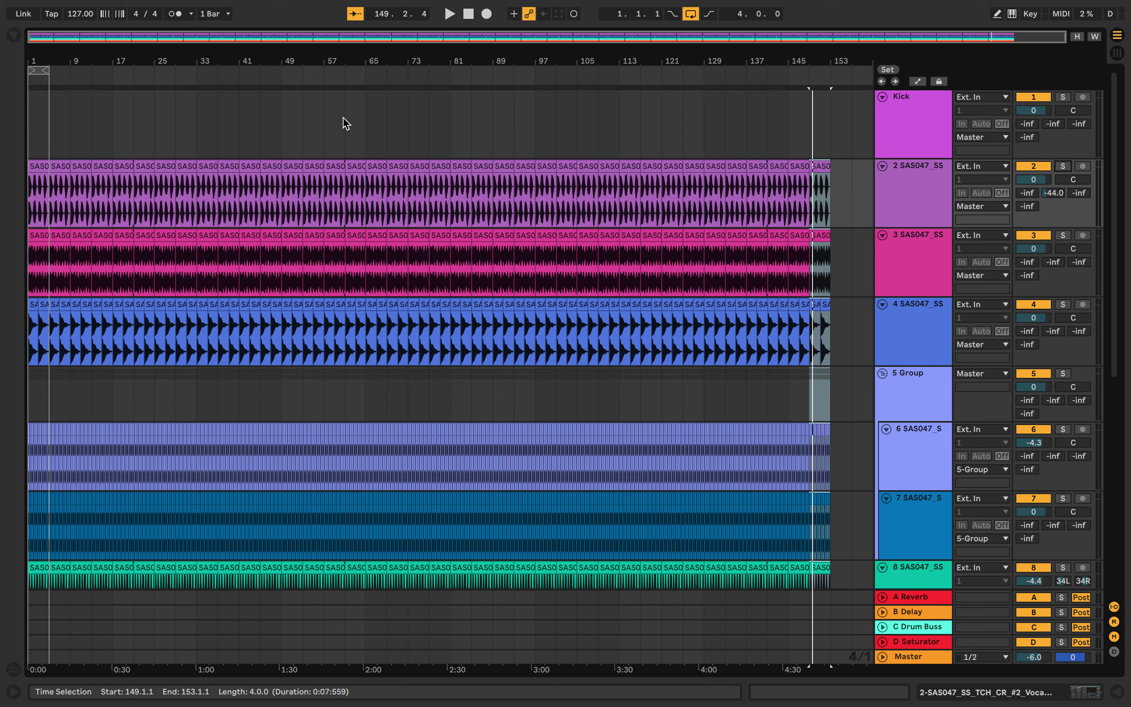
# Insert a new MIDI track at the head of the arrangement and delete the empty Kick audio track.
pyautogui.click(360, 103)
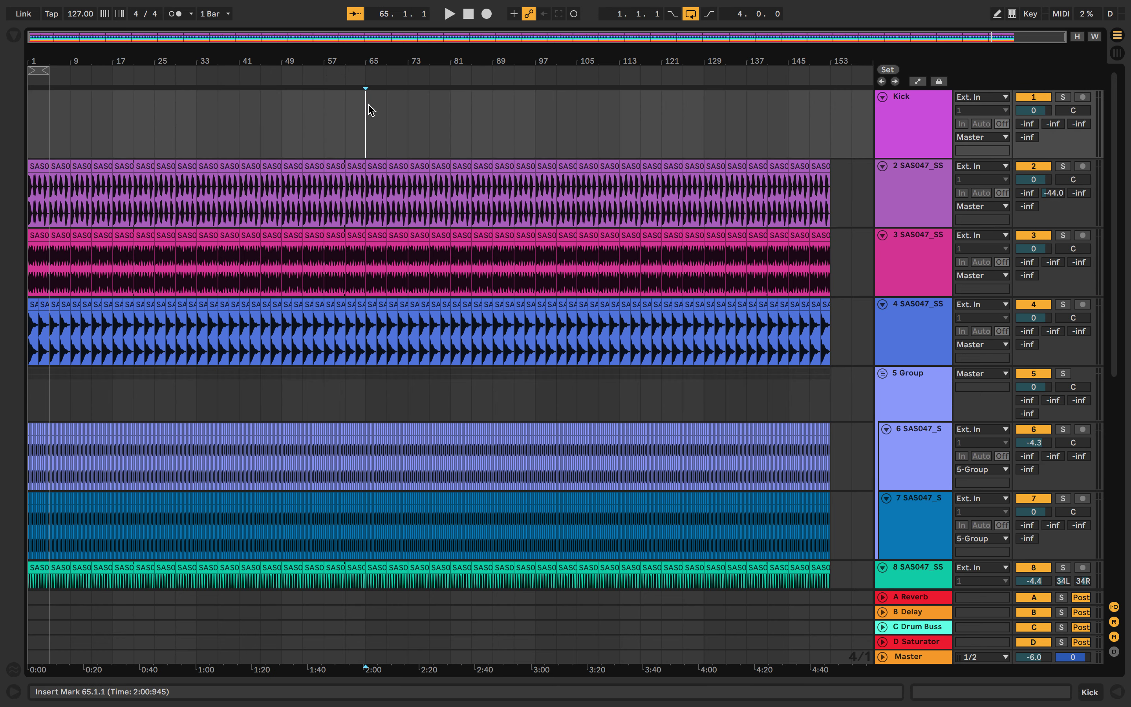
pyautogui.rightClick(899, 118)
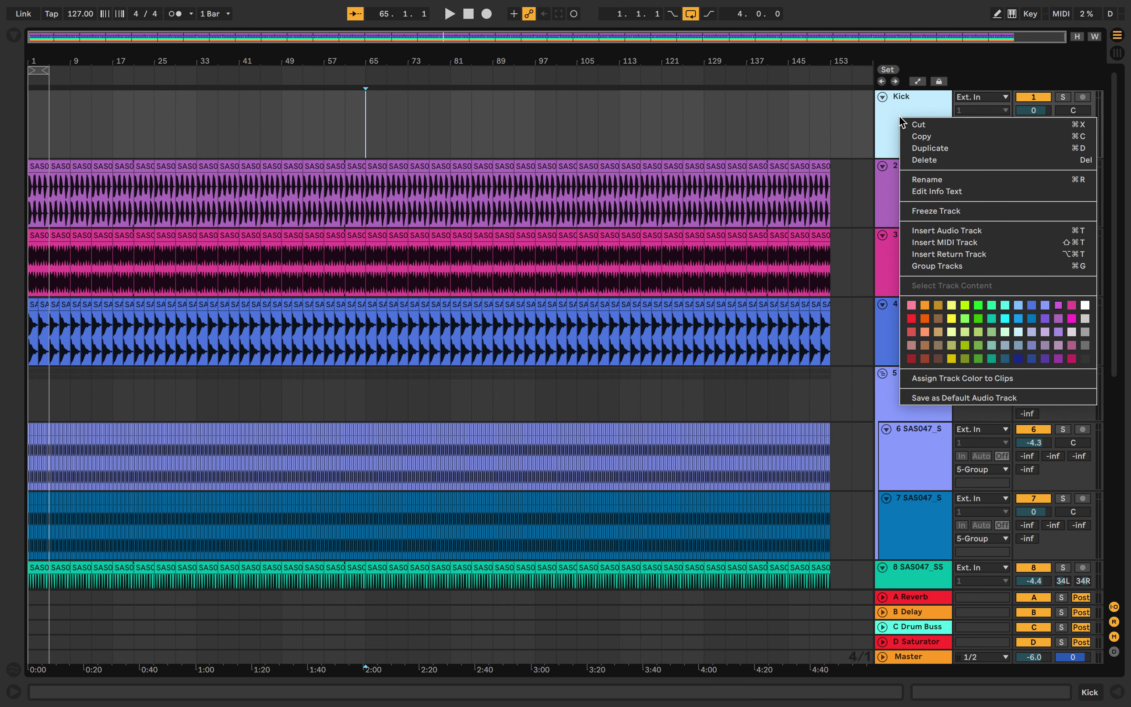
pyautogui.click(952, 245)
pyautogui.click(935, 109)
pyautogui.press('Delete')
# Create a marker clip on the MIDI track from bar 65 to bar 81 and name it "Breakdown 1".
pyautogui.doubleClick(368, 101)
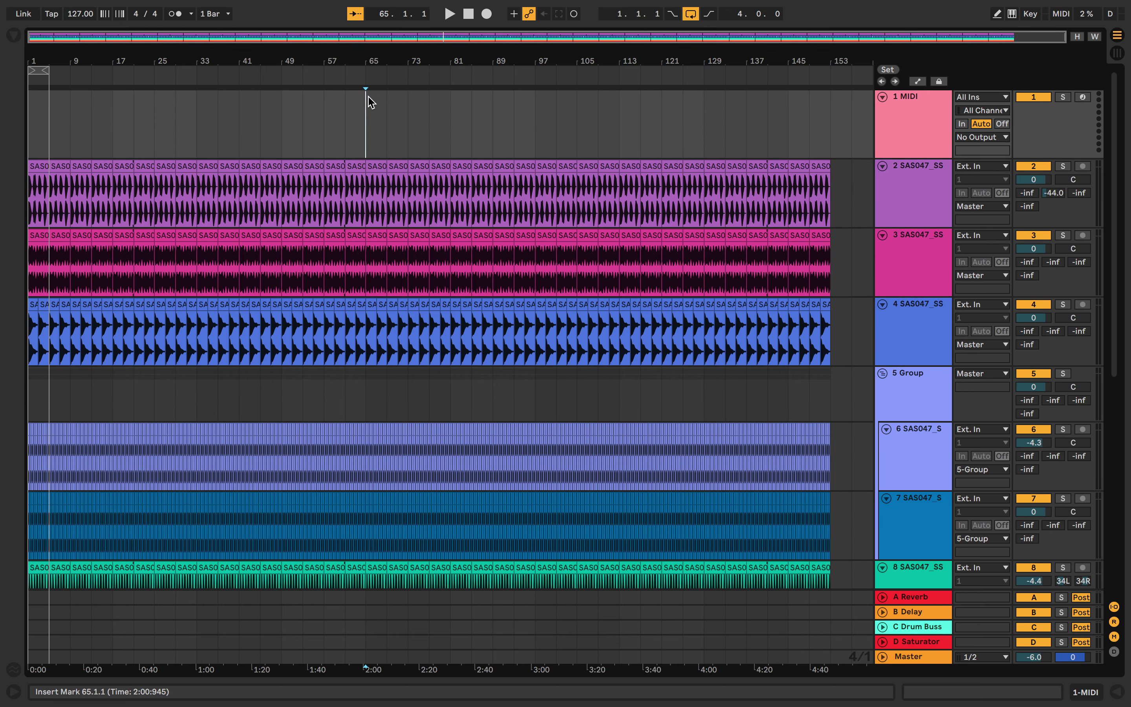
pyautogui.moveTo(386, 96); pyautogui.dragTo(441, 95)
pyautogui.click(430, 97)
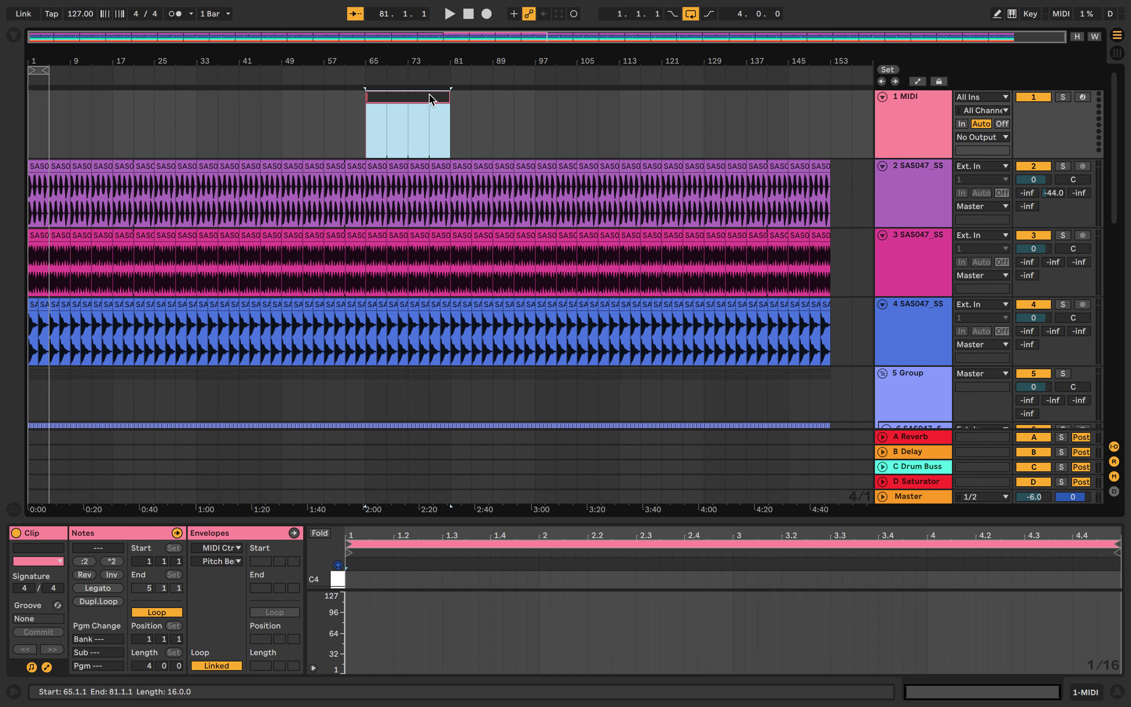
pyautogui.write('1')
pyautogui.press('Return')
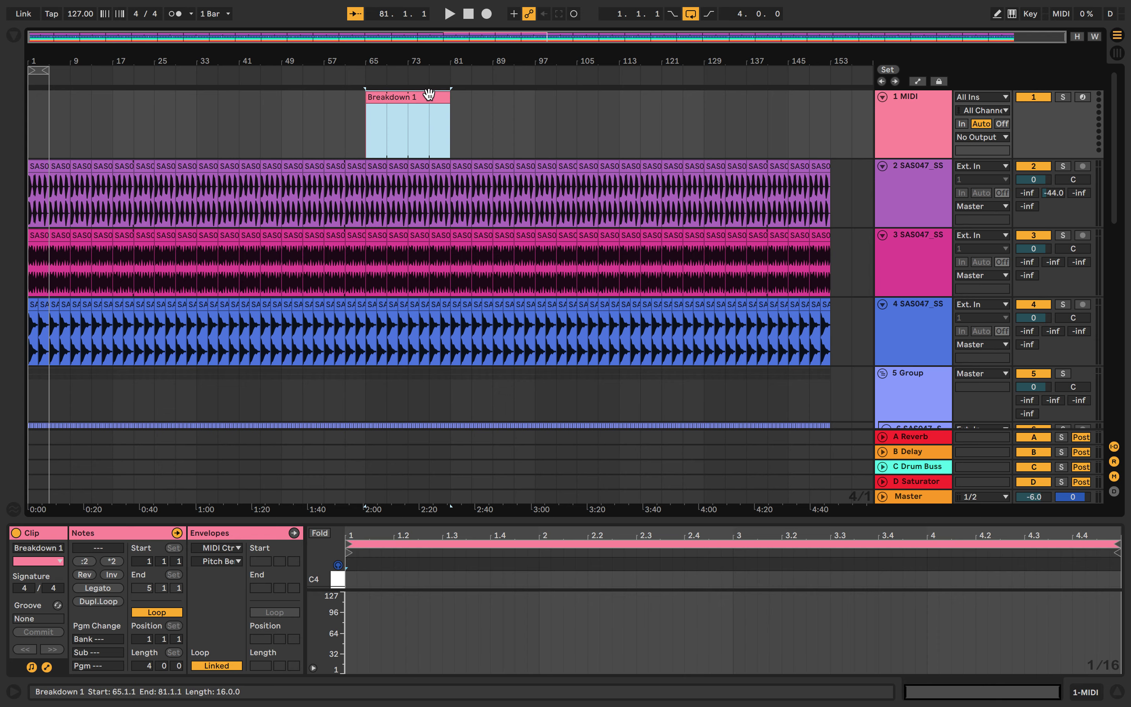
# Place a copy of the Breakdown 1 clip at bar 97 and rename it "Breakdown 2".
pyautogui.click(536, 100)
pyautogui.hotkey('ctrl', 'v')
pyautogui.press('super+r')
pyautogui.press('Right')
pyautogui.press('BackSpace')
pyautogui.write('2')
pyautogui.press('Return')
# Copy the Breakdown 2 clip and paste it at bar 129 on the MIDI track.
pyautogui.press('super+c')
pyautogui.click(699, 122)
pyautogui.press('super+v')
pyautogui.click(753, 97)
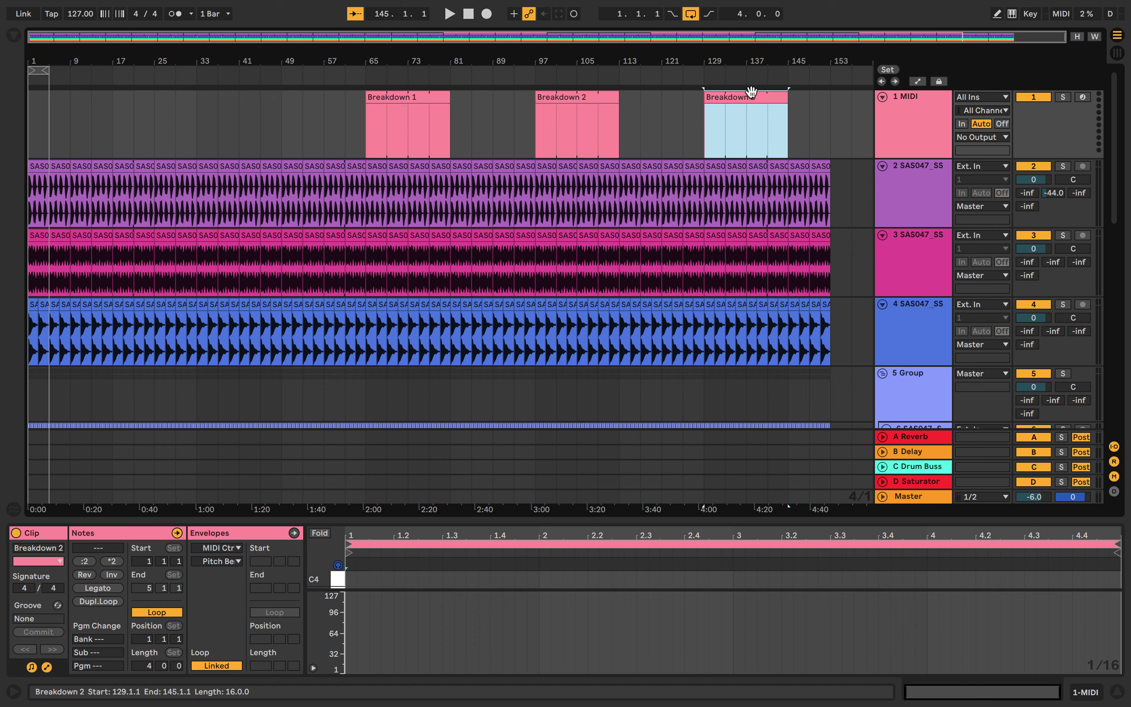
pyautogui.press('Return')
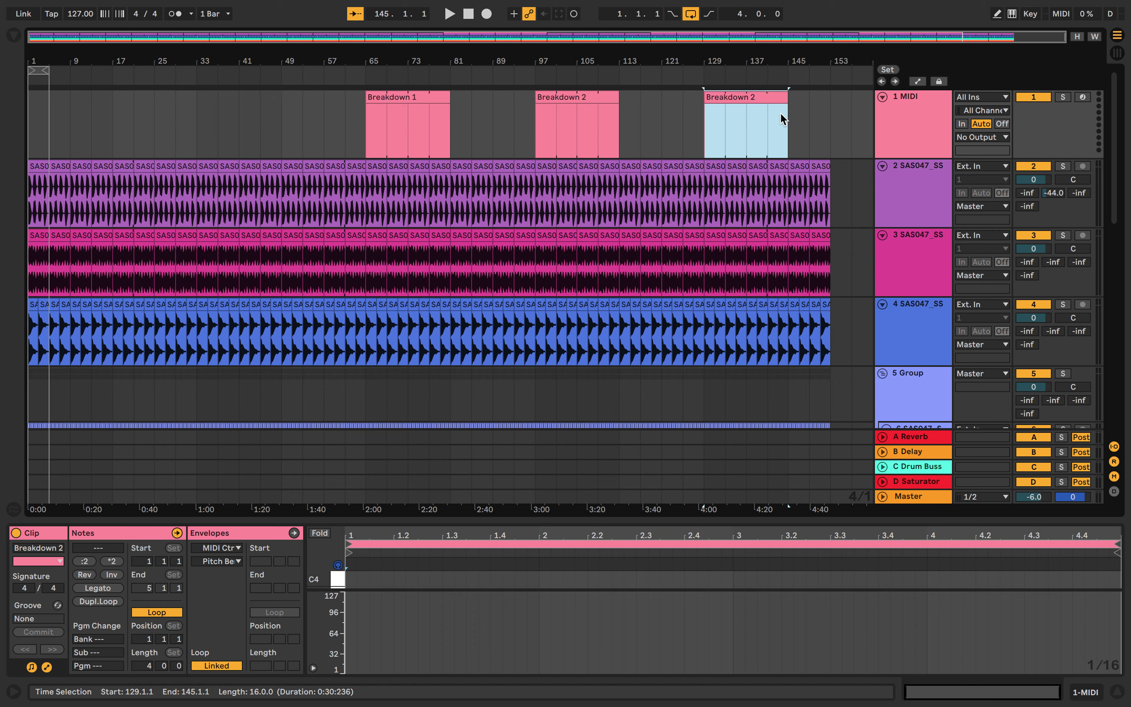
# Create a MIDI clip from bar 145 to bar 153 and name it "Outro".
pyautogui.doubleClick(796, 112)
pyautogui.moveTo(808, 96); pyautogui.dragTo(824, 95)
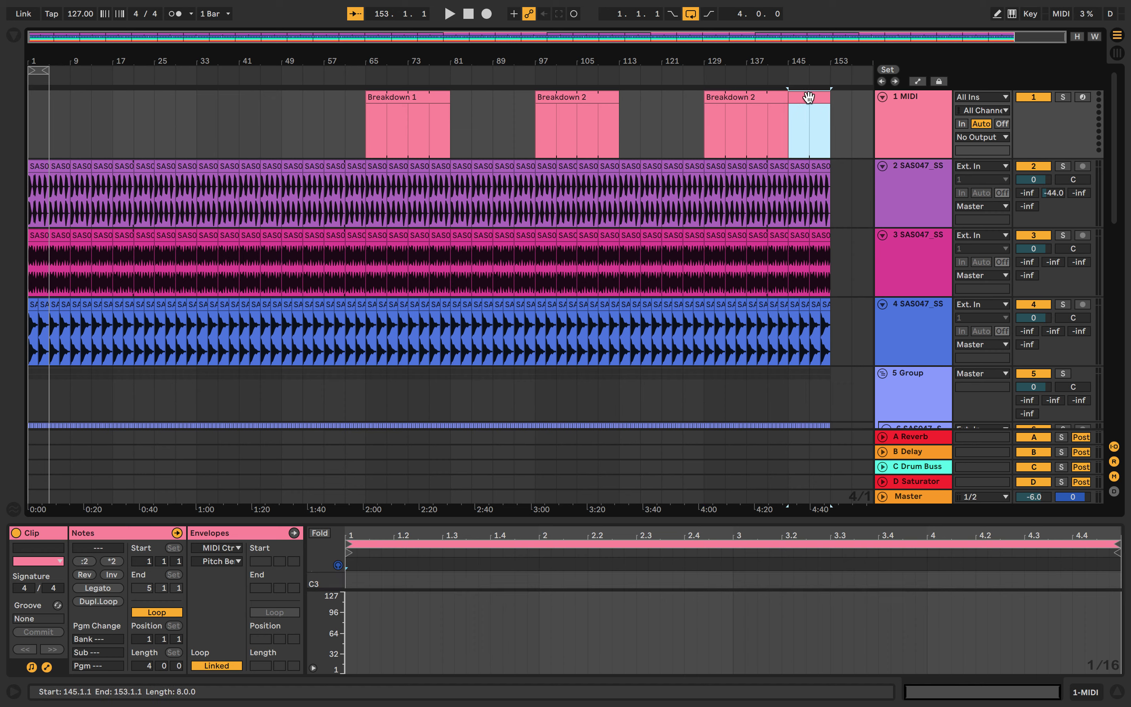
pyautogui.press('super+r')
pyautogui.write('outro')
pyautogui.press('Return')
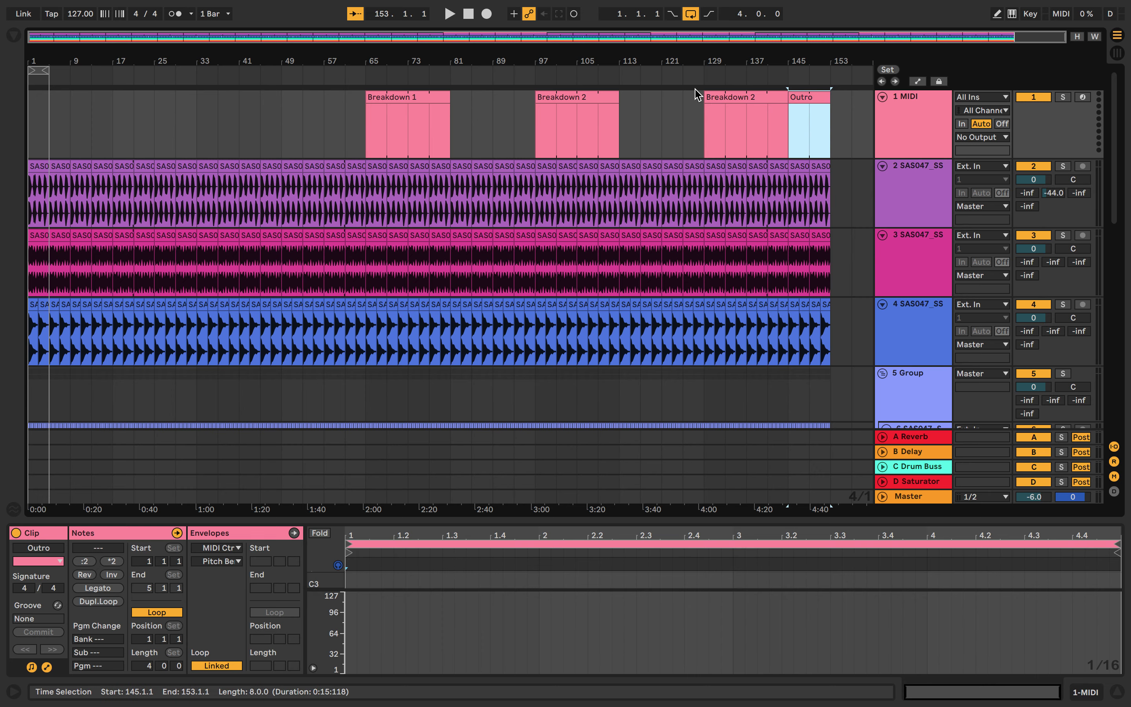
pyautogui.rightClick(574, 101)
pyautogui.press('Escape')
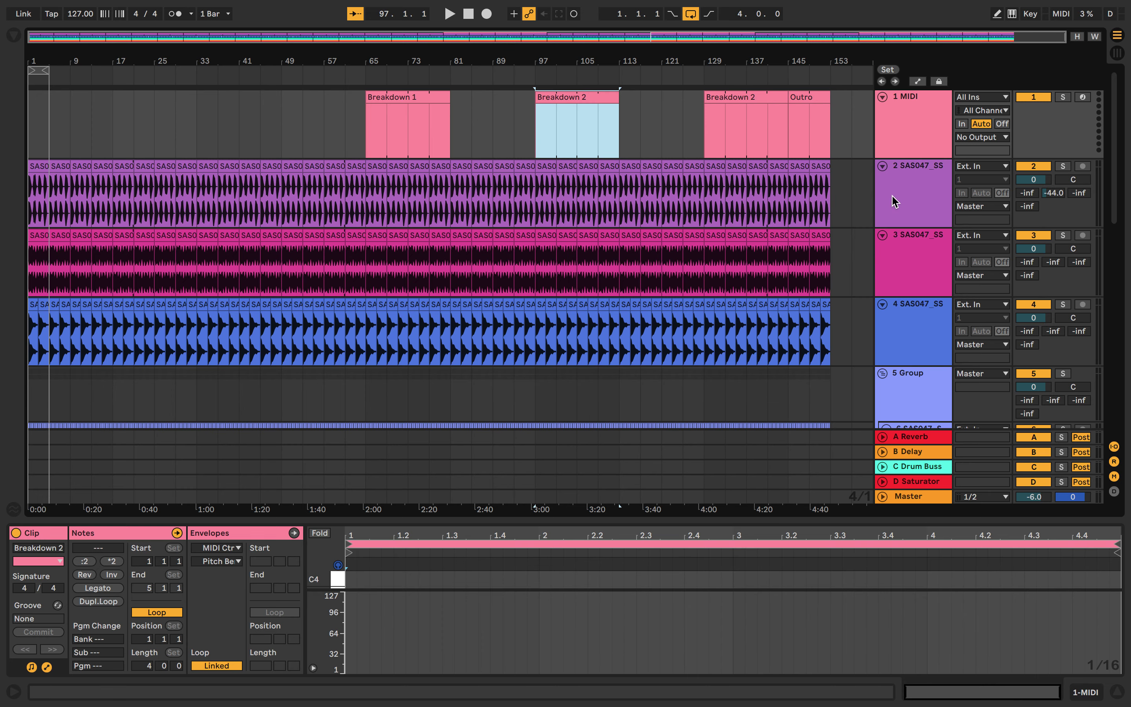
pyautogui.click(335, 166)
# Create a MIDI clip from bar 1 to bar 17 and name it "Intro".
pyautogui.doubleClick(41, 98)
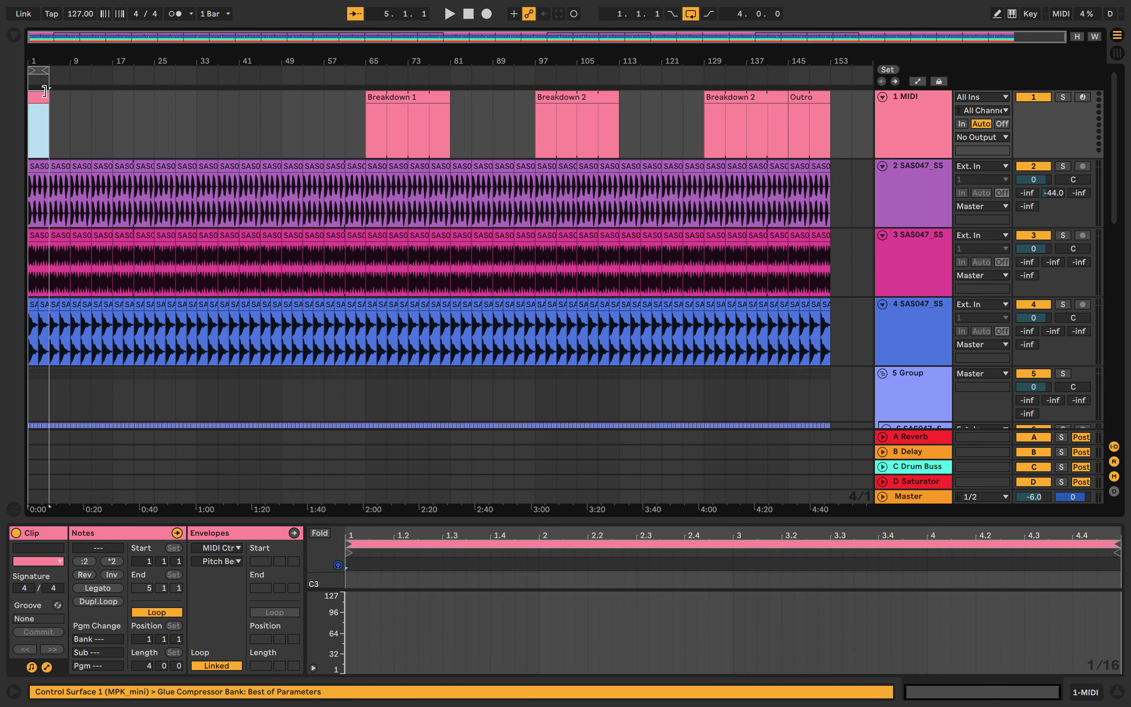
pyautogui.moveTo(89, 94); pyautogui.dragTo(101, 93)
pyautogui.press('super+r')
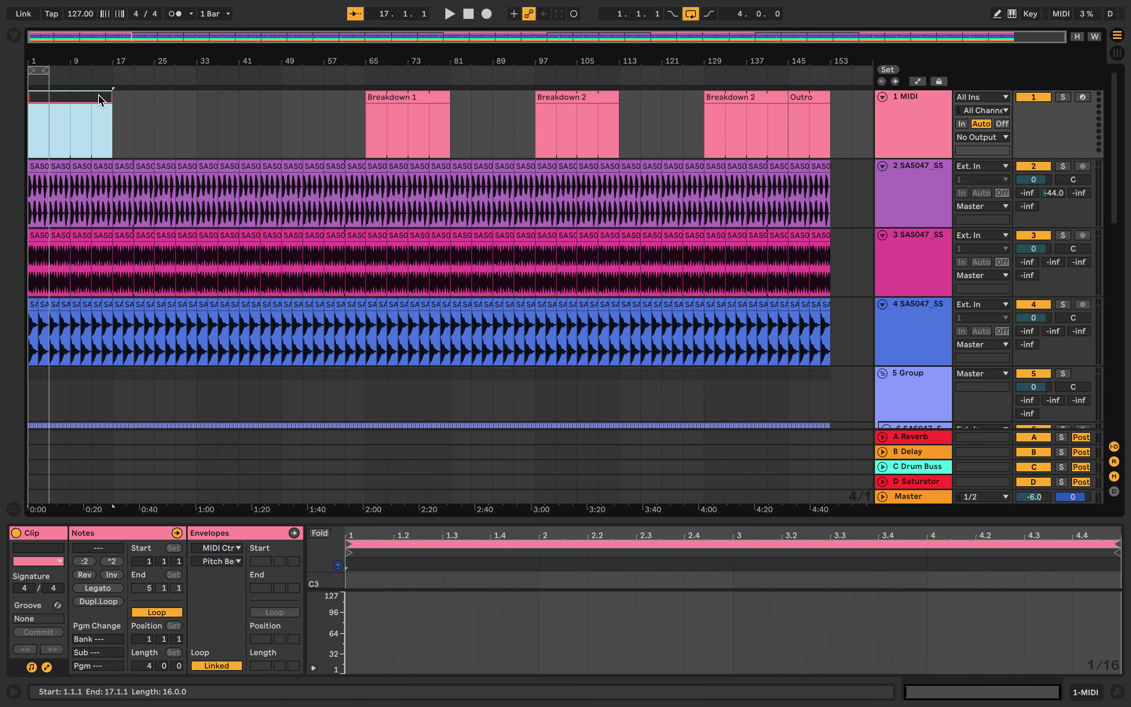
pyautogui.write('Intro')
pyautogui.press('Return')
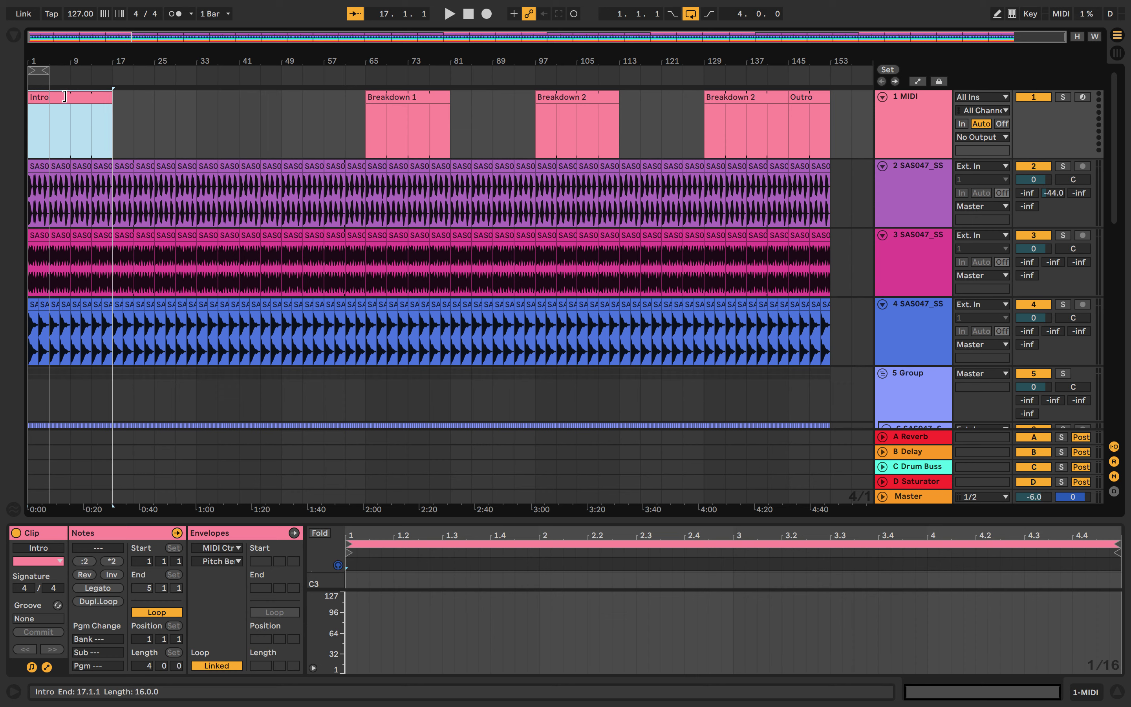
# Shorten the Intro clip to end at bar 9 and rename it "Intro 1".
pyautogui.moveTo(111, 96); pyautogui.dragTo(65, 95)
pyautogui.press('super+r')
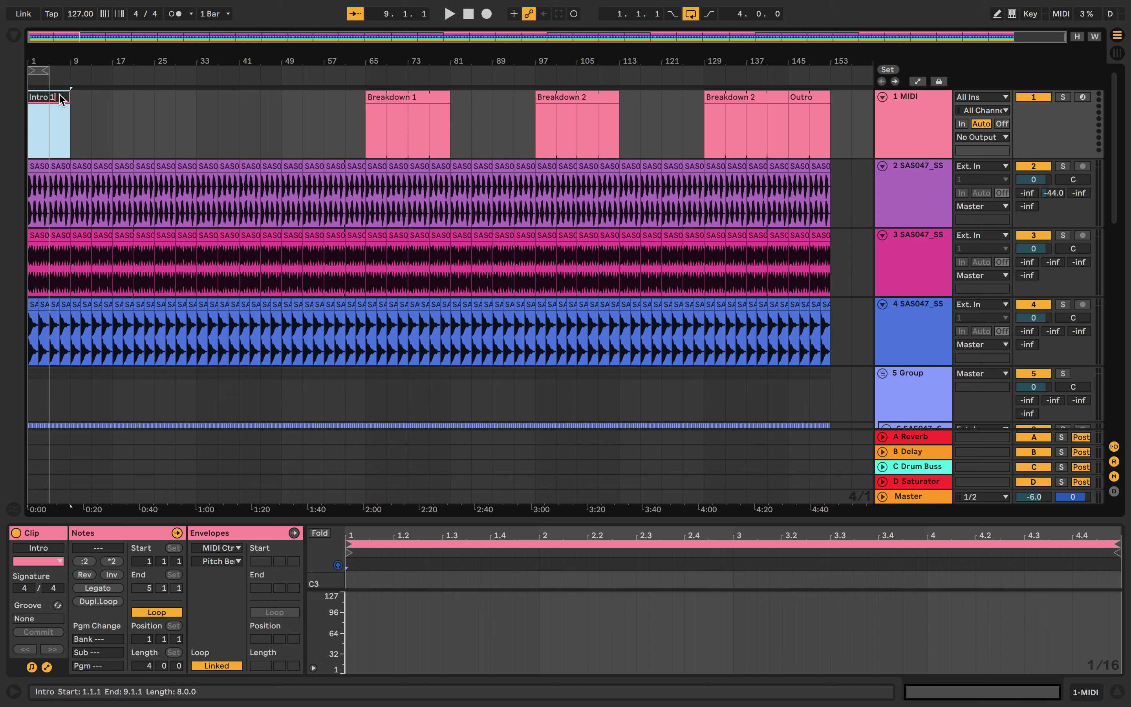
pyautogui.press('Return')
# Duplicate the Intro 1 clip to bar 9 and rename the copy "Intro 2".
pyautogui.press('super+d')
pyautogui.press('super+r')
pyautogui.press('BackSpace')
pyautogui.write('2')
pyautogui.press('Return')
# Duplicate the Intro 2 clip to bar 17 and rename the copy "Buildup 1".
pyautogui.press('super+d')
pyautogui.press('super+r')
pyautogui.write('B')
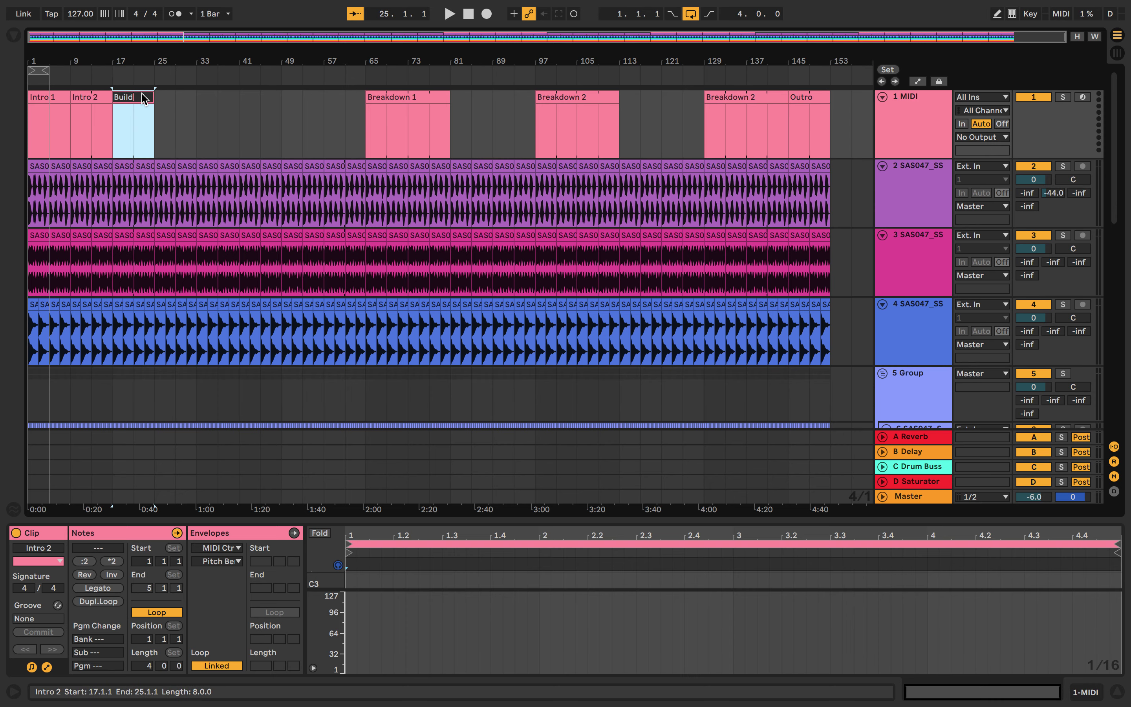
pyautogui.write('uildup 1')
pyautogui.press('Return')
pyautogui.press('super+f')
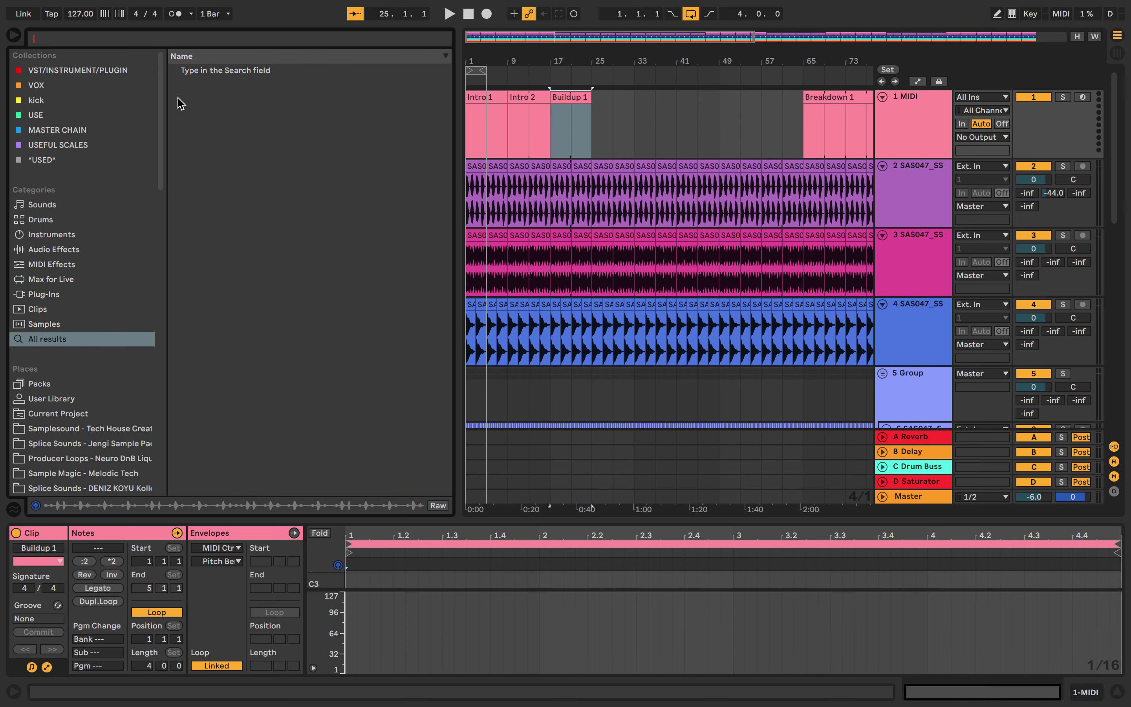
pyautogui.moveTo(455, 102); pyautogui.dragTo(443, 101)
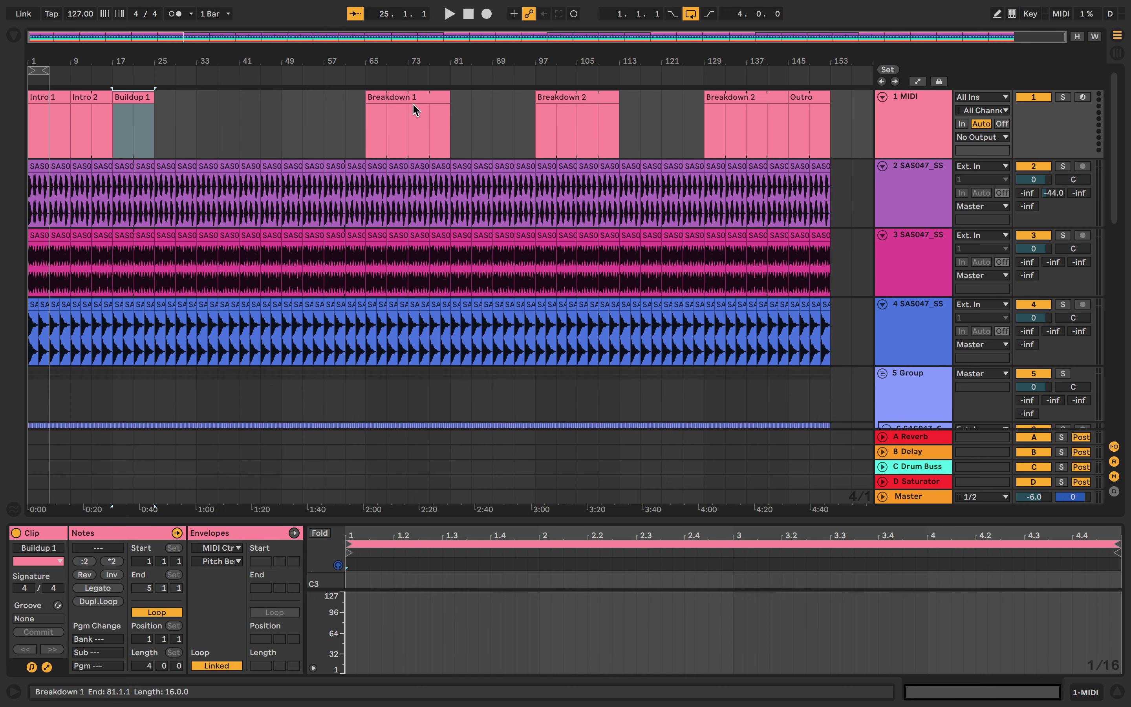
# Duplicate the Buildup 1 clip to bar 25 and rename the copy "Buildup 2".
pyautogui.click(191, 112)
pyautogui.click(143, 99)
pyautogui.press('super+d')
pyautogui.press('BackSpace')
pyautogui.write('2')
pyautogui.press('Return')
# Create a MIDI clip from bar 33 to bar 41 and name it "Drop".
pyautogui.doubleClick(209, 96)
pyautogui.moveTo(217, 96); pyautogui.dragTo(248, 101)
pyautogui.press('super+r')
pyautogui.write('Drop')
pyautogui.press('Return')
# Shorten the Buildup 2 clip to end at bar 29, duplicate it to bar 29 and rename the copy "Bridge".
pyautogui.scroll(2, 183, 110)
pyautogui.moveTo(208, 98); pyautogui.dragTo(162, 99)
pyautogui.hotkey('ctrl', 'd')
pyautogui.press('super+r')
pyautogui.press('BackSpace')
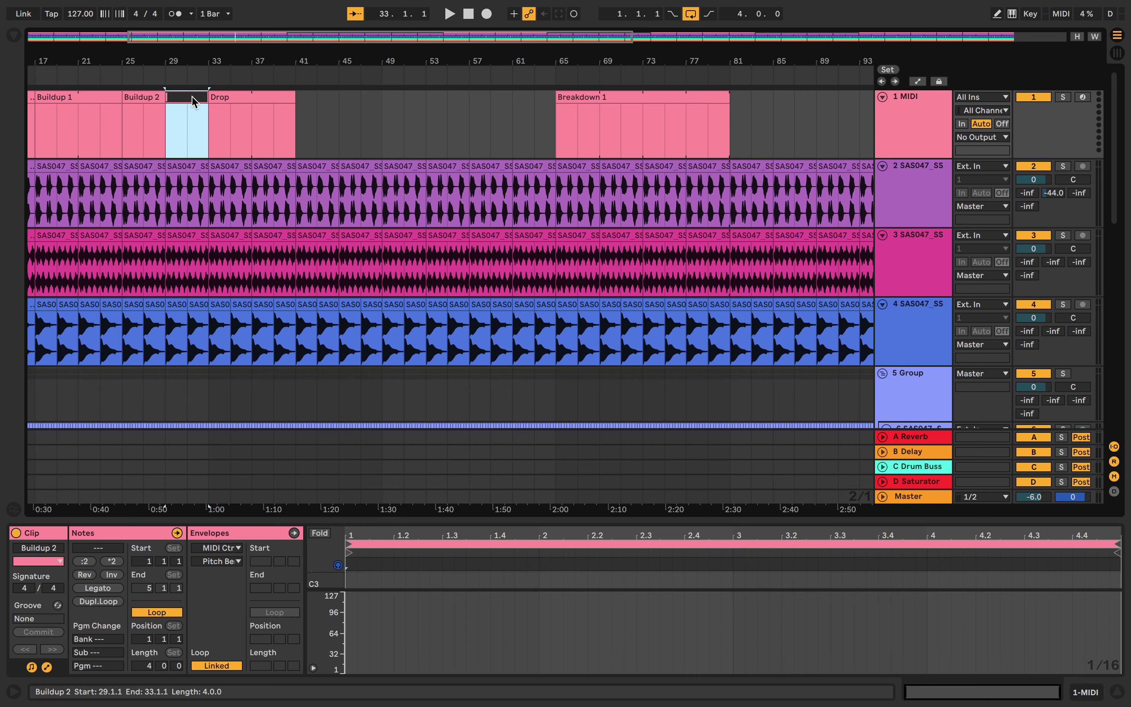
pyautogui.write('Bridge')
pyautogui.press('Return')
# Extend the Buildup 2 clip to bar 33, overwriting the Bridge clip.
pyautogui.moveTo(158, 98)
pyautogui.mouseDown()
pyautogui.moveTo(187, 100)
pyautogui.moveTo(176, 100)
pyautogui.mouseUp()
pyautogui.scroll(-3, 179, 98)
pyautogui.click(170, 102)
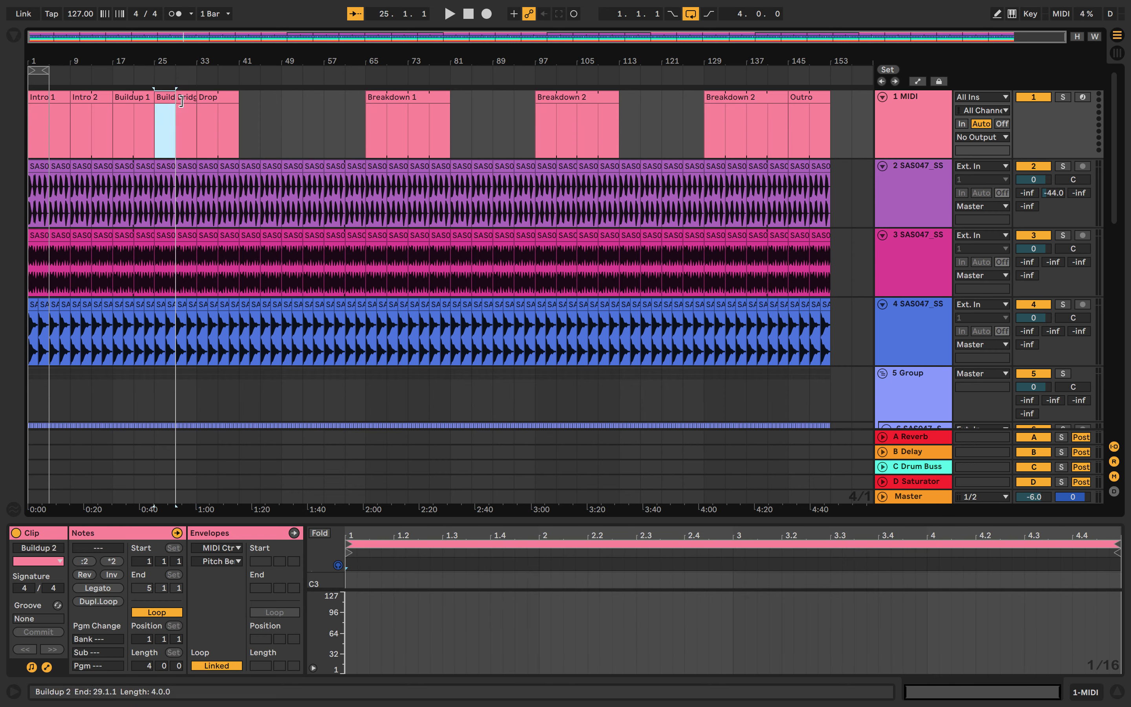
pyautogui.moveTo(186, 102); pyautogui.dragTo(196, 103)
# Duplicate the Drop clip to bar 41 and rename the copy "Drop 2".
pyautogui.scroll(3, 195, 110)
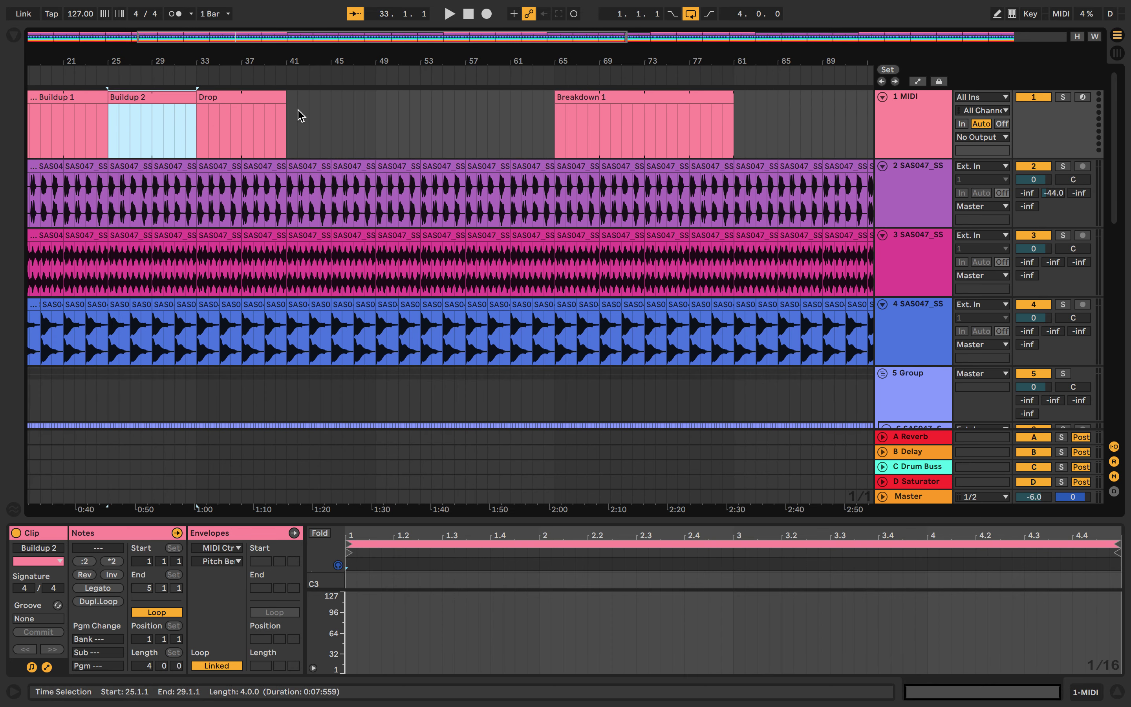
pyautogui.click(282, 108)
pyautogui.hotkey('ctrl', 'd')
pyautogui.hotkey('ctrl', 'r')
pyautogui.press('Right')
pyautogui.write('2')
pyautogui.press('Return')
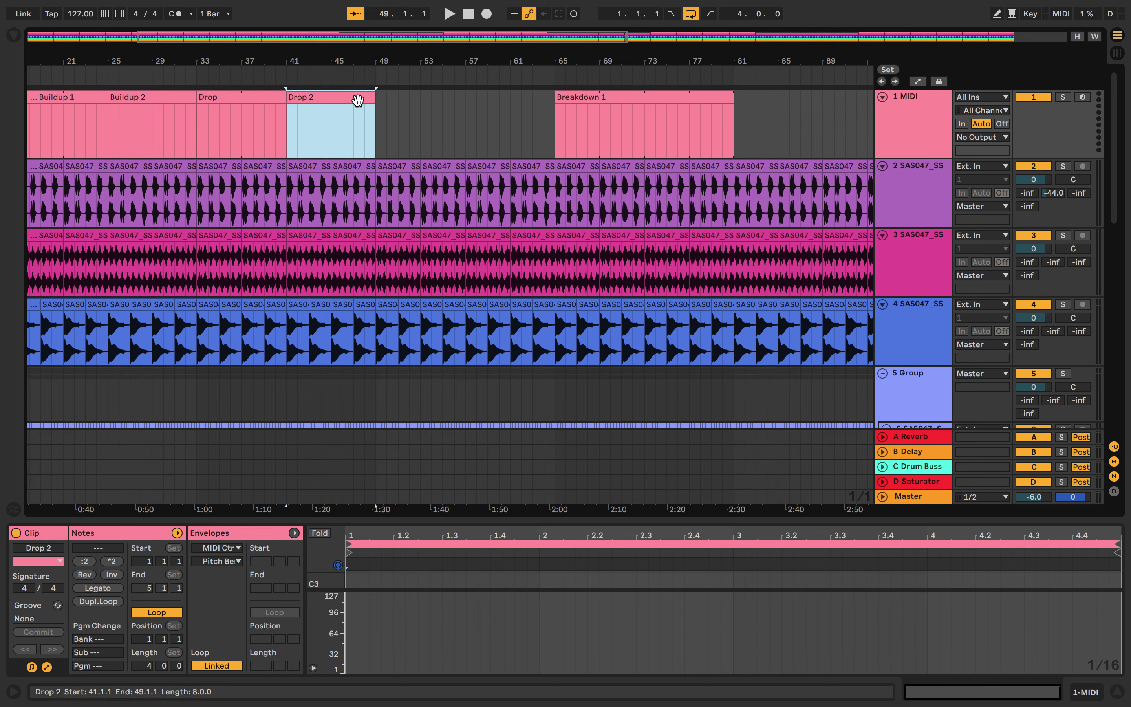
# Duplicate the Drop 2 clip to bar 49 and rename the copy "Drop 3".
pyautogui.hotkey('ctrl', 'd')
pyautogui.click(417, 103)
pyautogui.hotkey('ctrl', 'r')
pyautogui.press('Right')
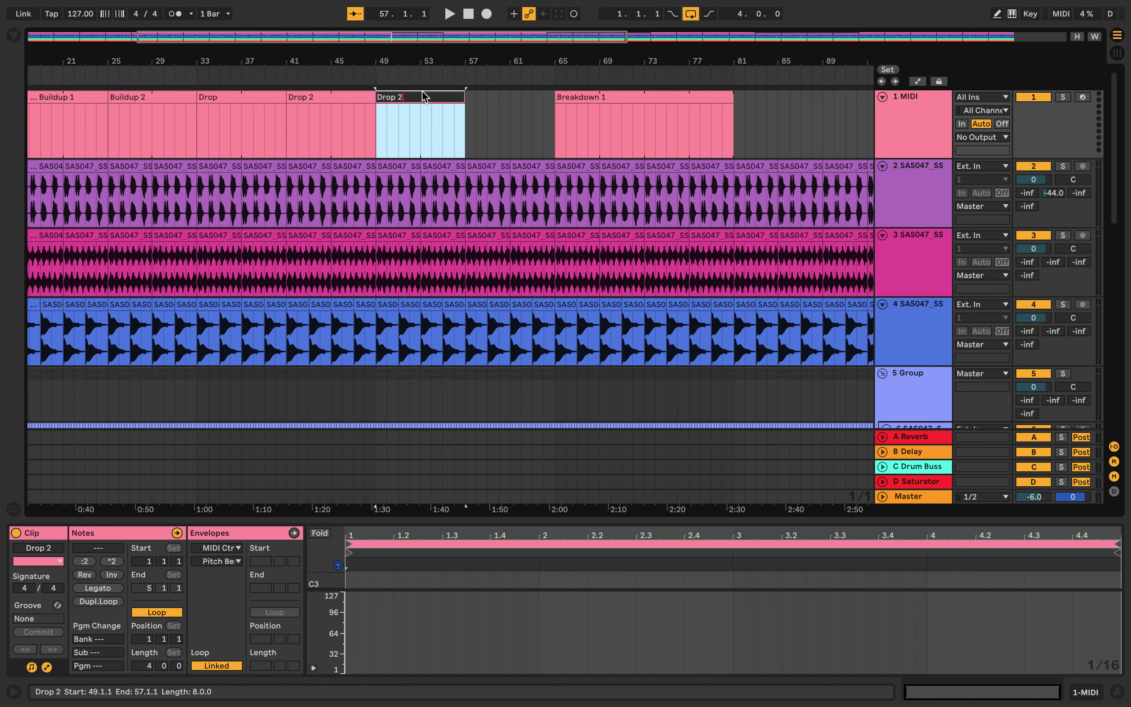
pyautogui.write('3')
pyautogui.press('Return')
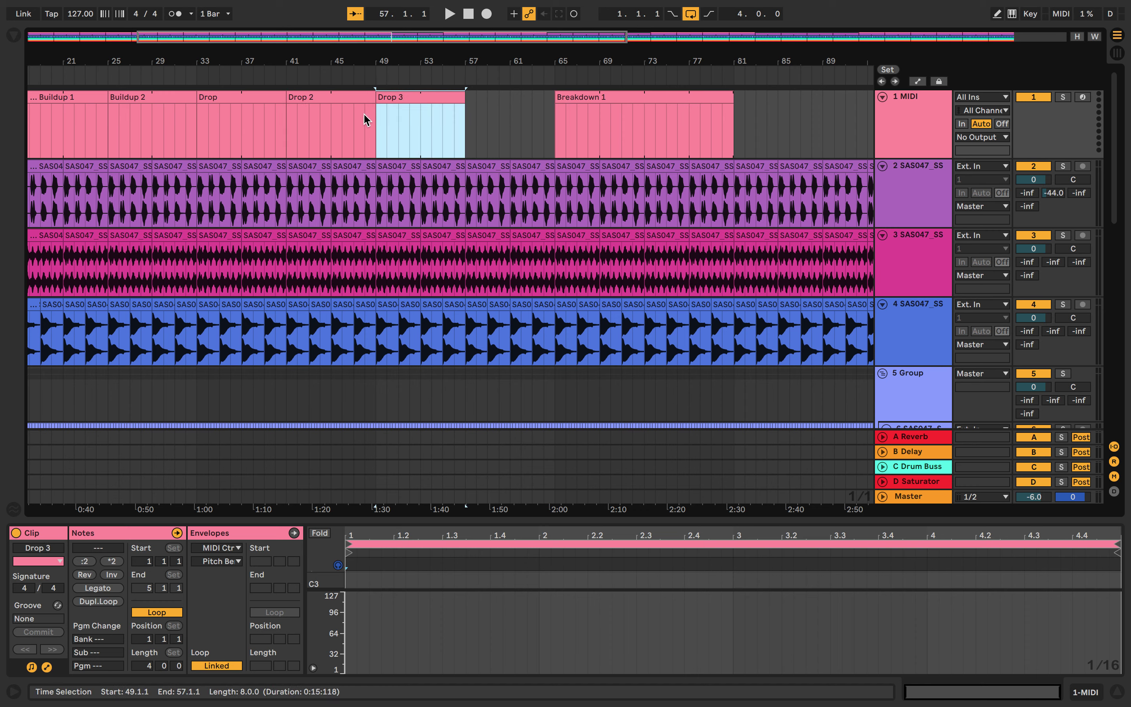
# Separate the last bar of Drop 2, from bar 48 to 49, into its own clip named "Mini Edit".
pyautogui.click(363, 113)
pyautogui.keyDown('shift'); pyautogui.click(372, 100); pyautogui.keyUp('shift')
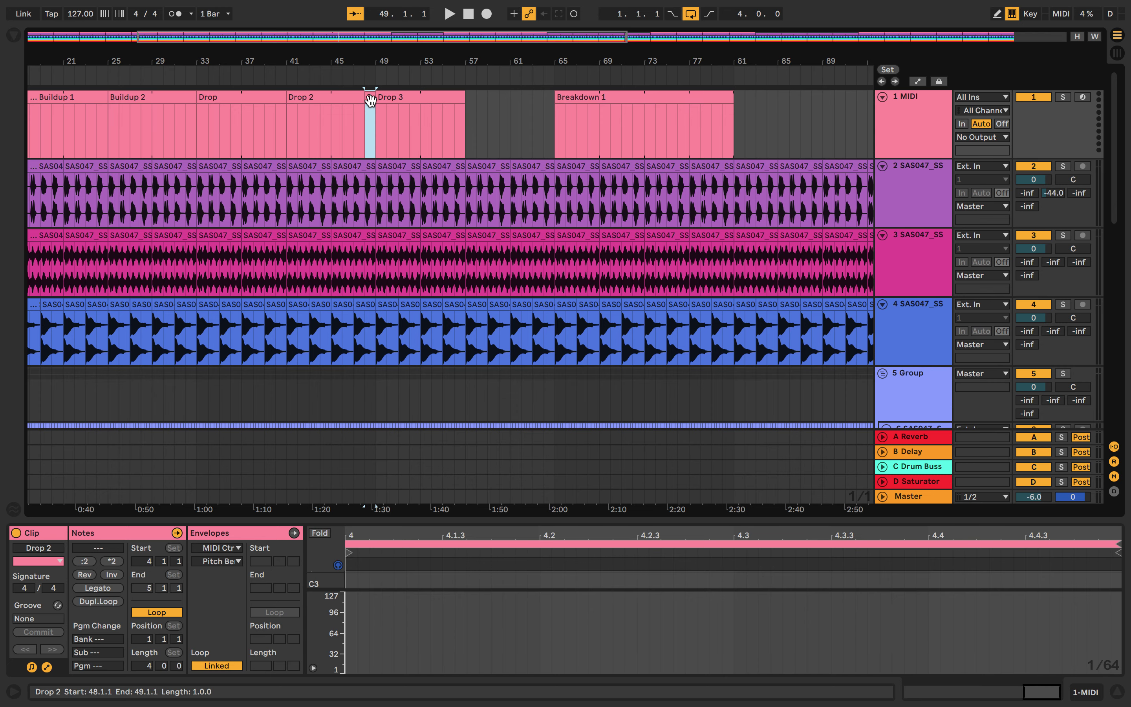
pyautogui.press('z')
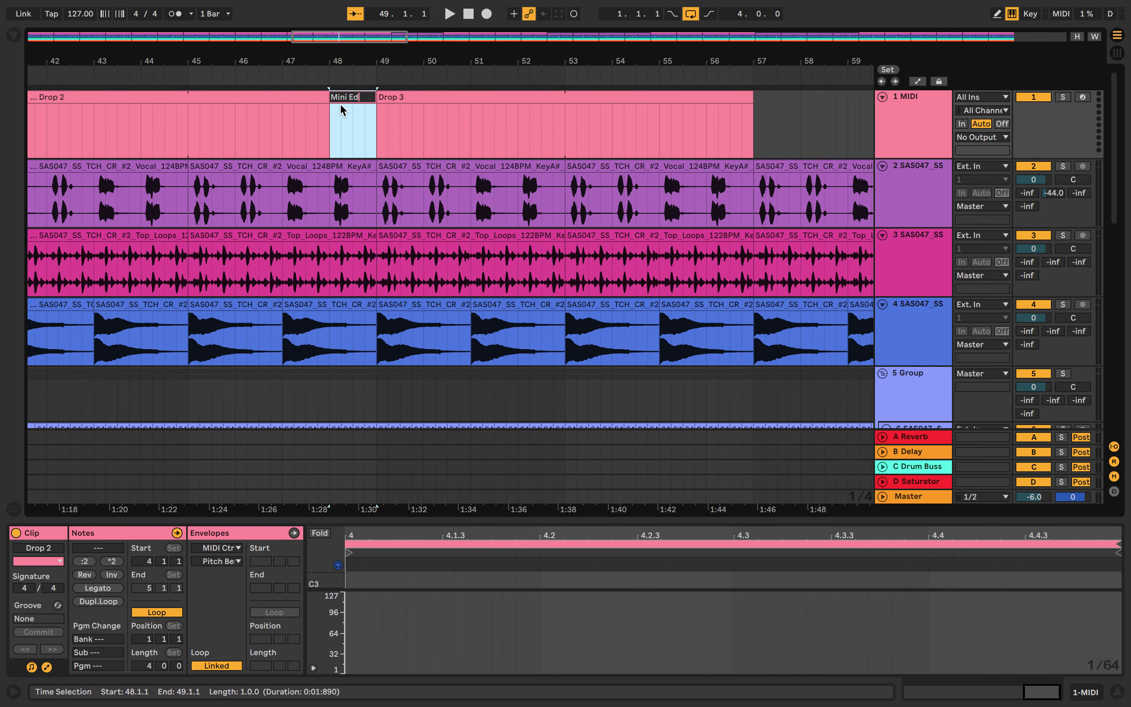
pyautogui.press('Return')
# Insert an empty MIDI clip directly after Drop 3 at bar 57 and extend it to Breakdown 1 at bar 65.
pyautogui.press('x')
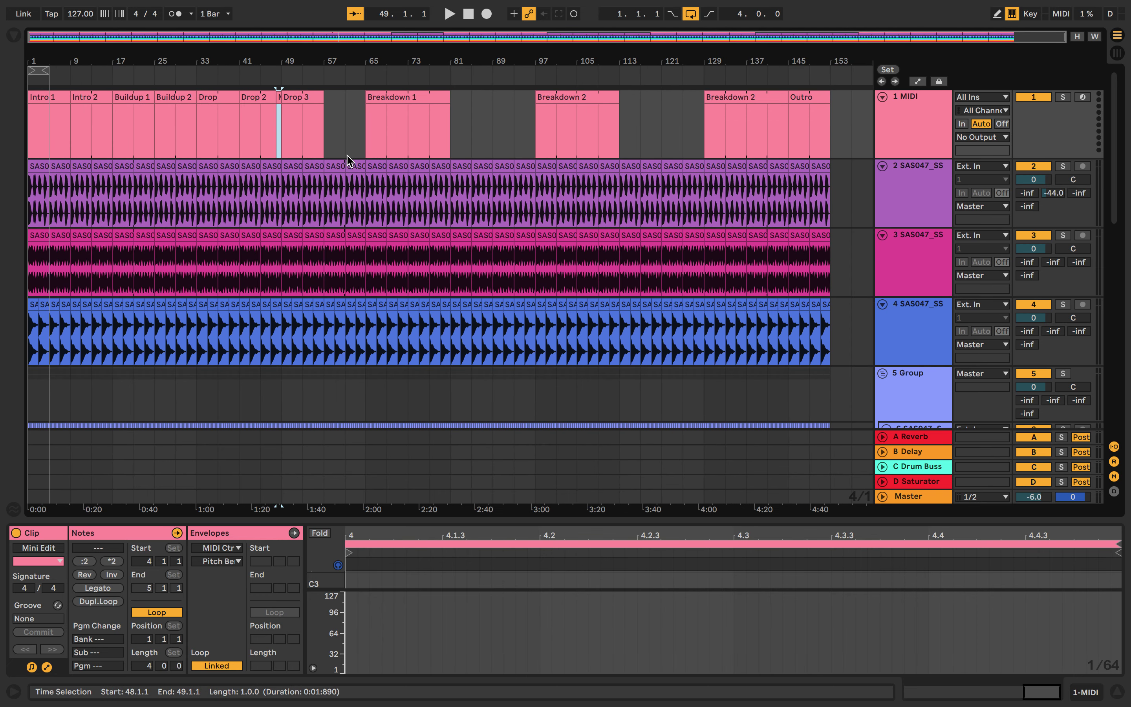
pyautogui.scroll(5, 395, 155)
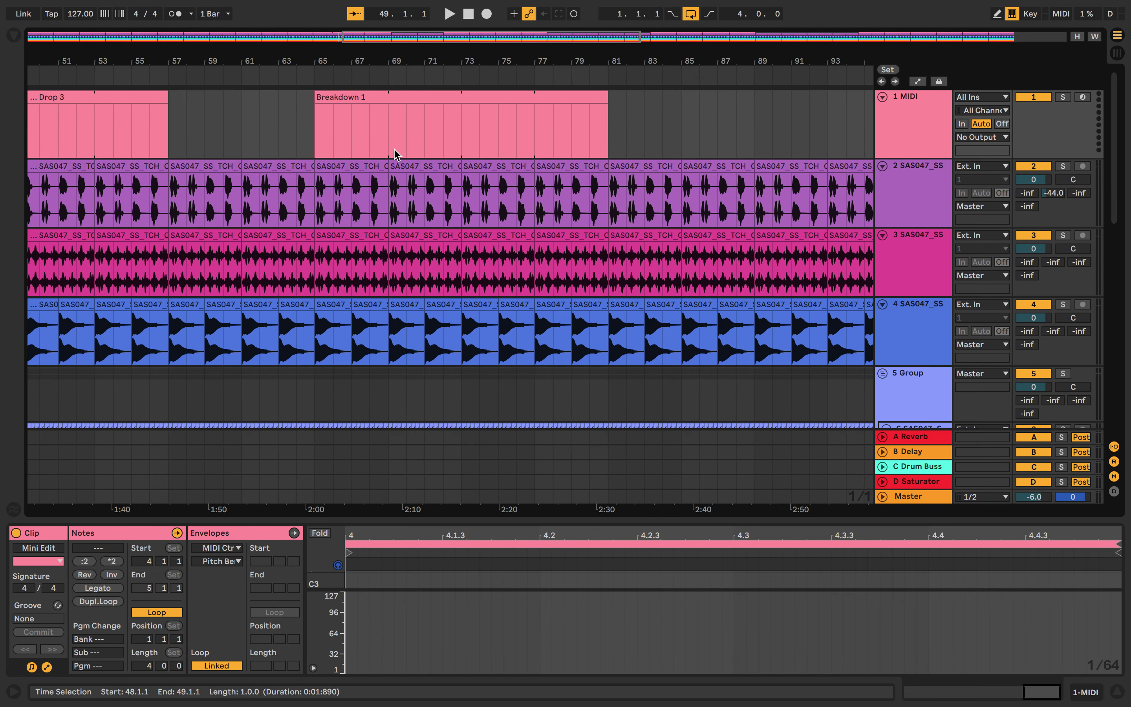
pyautogui.hscroll(-5, 396, 155)
pyautogui.click(472, 110)
pyautogui.click(397, 98)
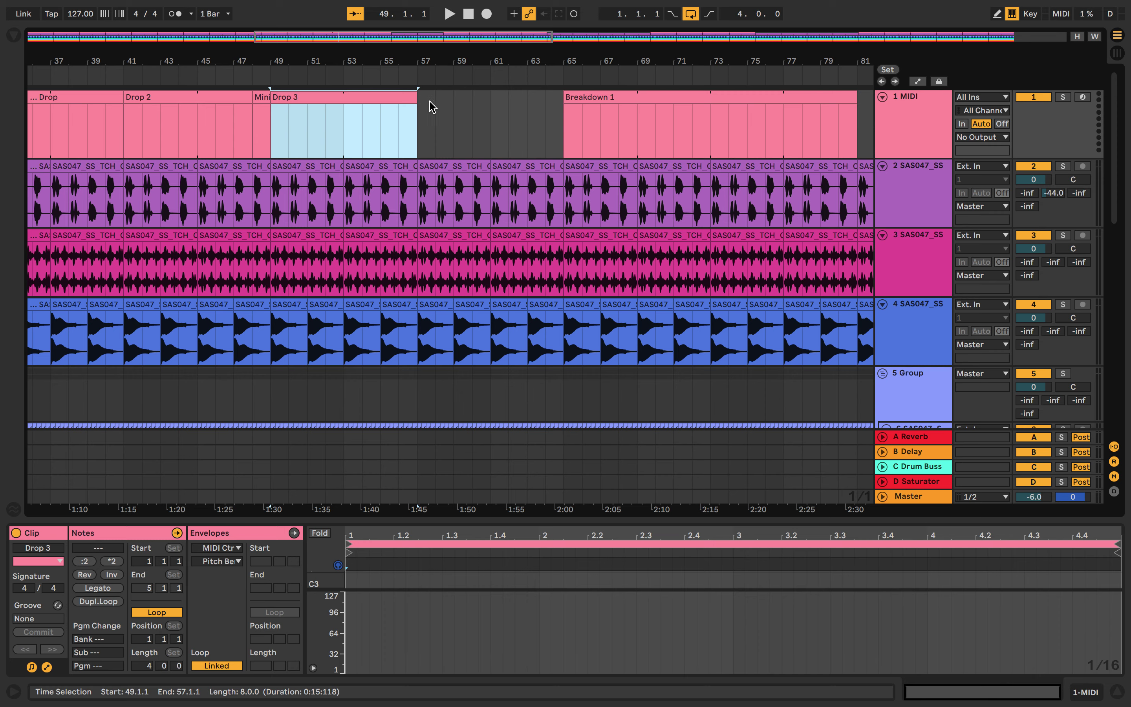
pyautogui.click(433, 107)
pyautogui.press('super+shift+m')
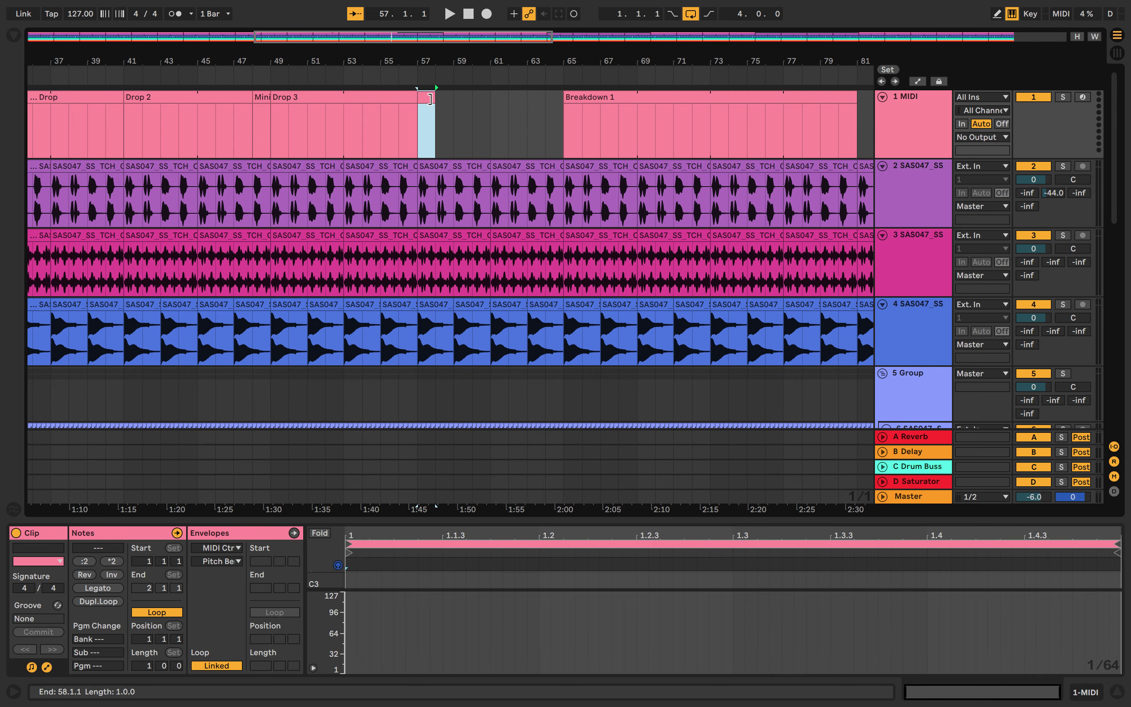
pyautogui.moveTo(538, 99)
pyautogui.mouseDown()
pyautogui.moveTo(497, 104)
pyautogui.moveTo(553, 108)
pyautogui.mouseUp()
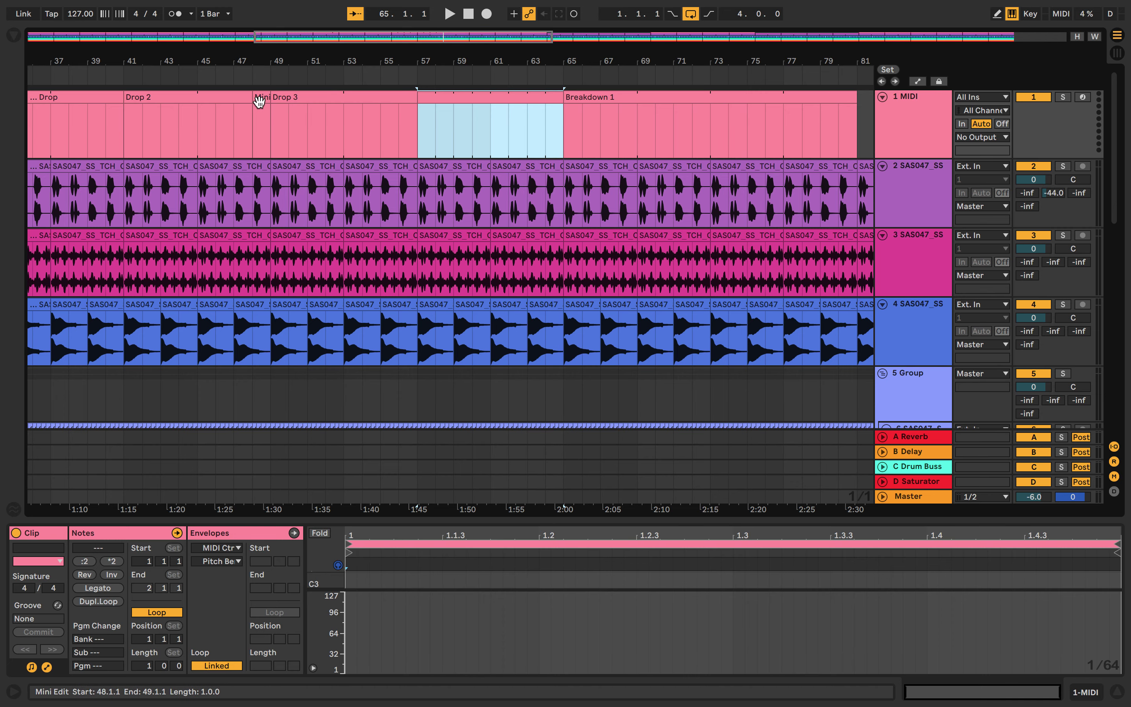
# Rename the unnamed clip at bar 57, between Drop 3 and Breakdown 1, as "Drop 4".
pyautogui.scroll(5, 260, 101)
pyautogui.scroll(-8, 260, 101)
pyautogui.scroll(5, 260, 101)
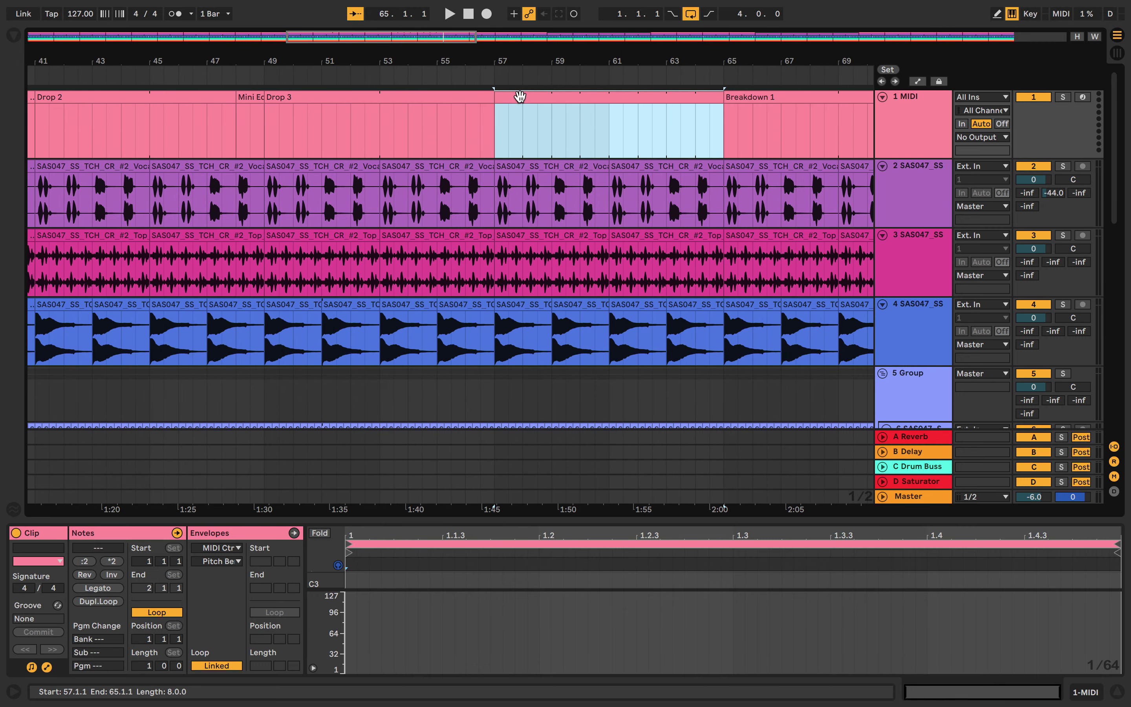
pyautogui.hscroll(1, 519, 96)
pyautogui.press('super+r')
pyautogui.write('Drop 4')
pyautogui.press('Return')
pyautogui.hscroll(3, 519, 95)
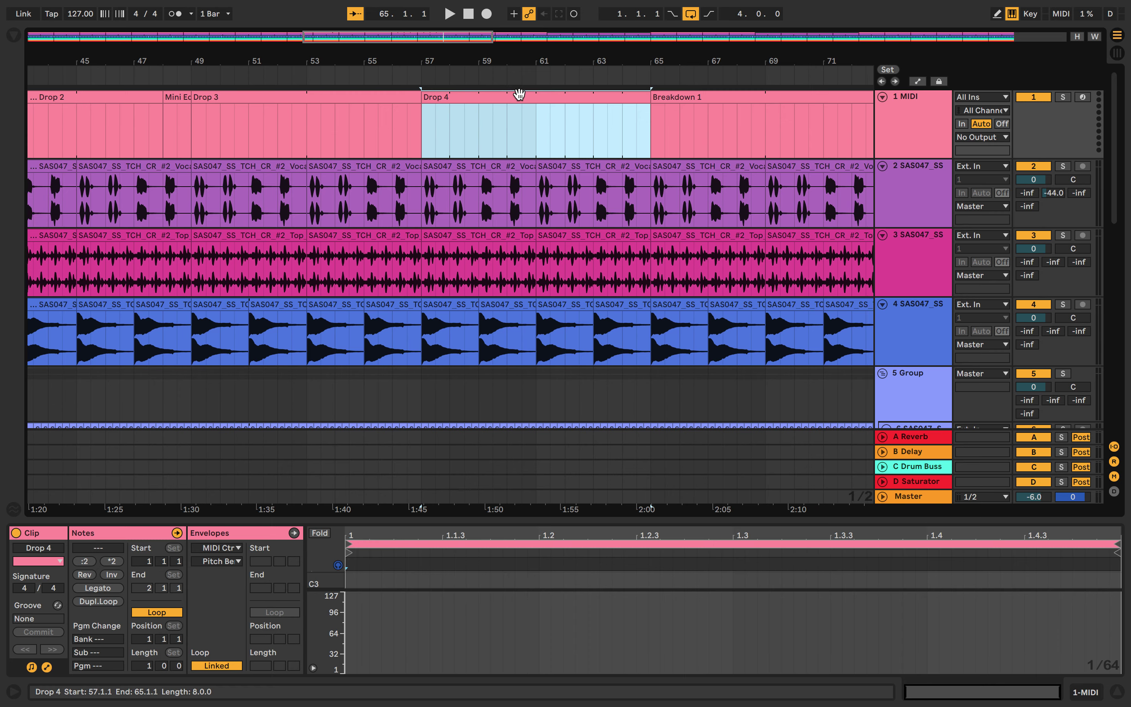
# Copy the Drop 4 clip to bar 81, directly after Breakdown 1, and rename the copy "Drop 5".
pyautogui.scroll(-4, 519, 95)
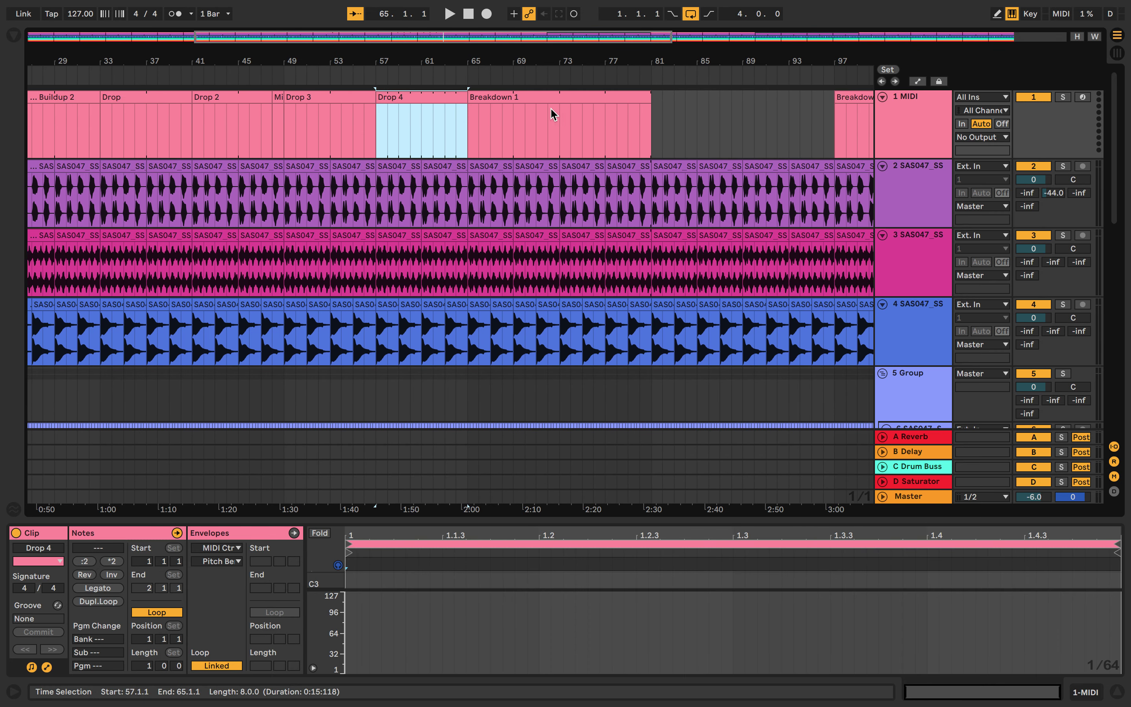
pyautogui.click(678, 117)
pyautogui.press('super+v')
pyautogui.press('super+r')
pyautogui.write('Drop 5')
pyautogui.press('Return')
# Separate the last bar of Breakdown 1, from bar 80 to 81, into its own clip named "Bridge".
pyautogui.click(639, 115)
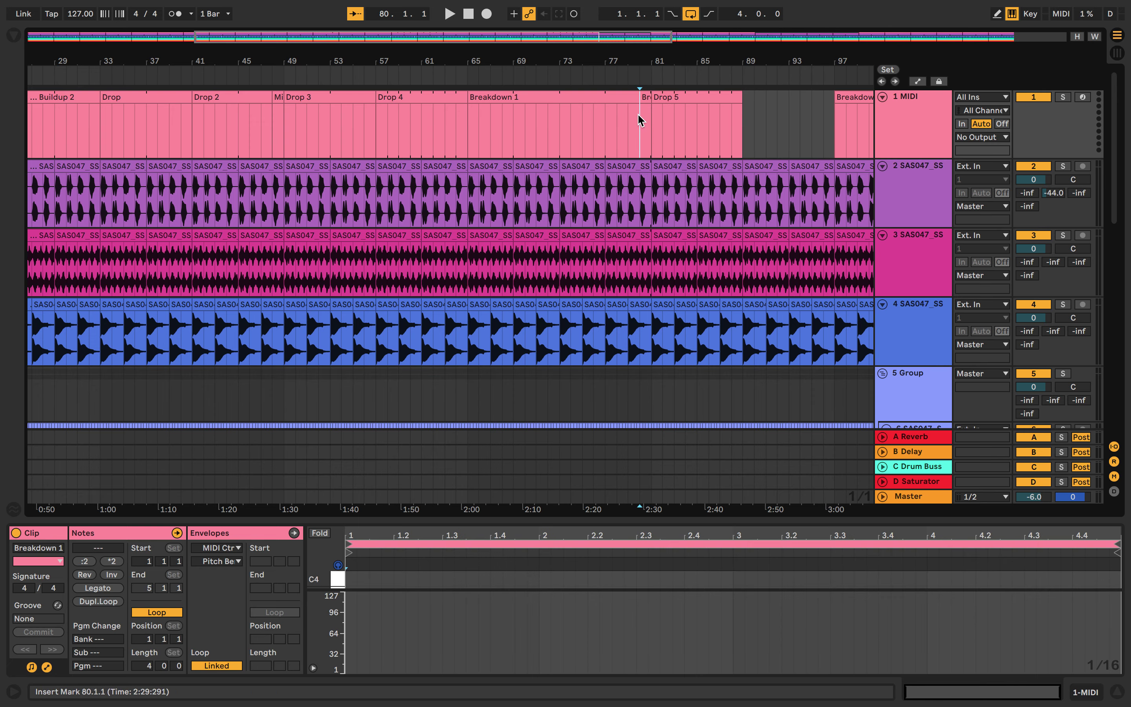
pyautogui.scroll(4, 650, 100)
pyautogui.click(652, 99)
pyautogui.press('super+r')
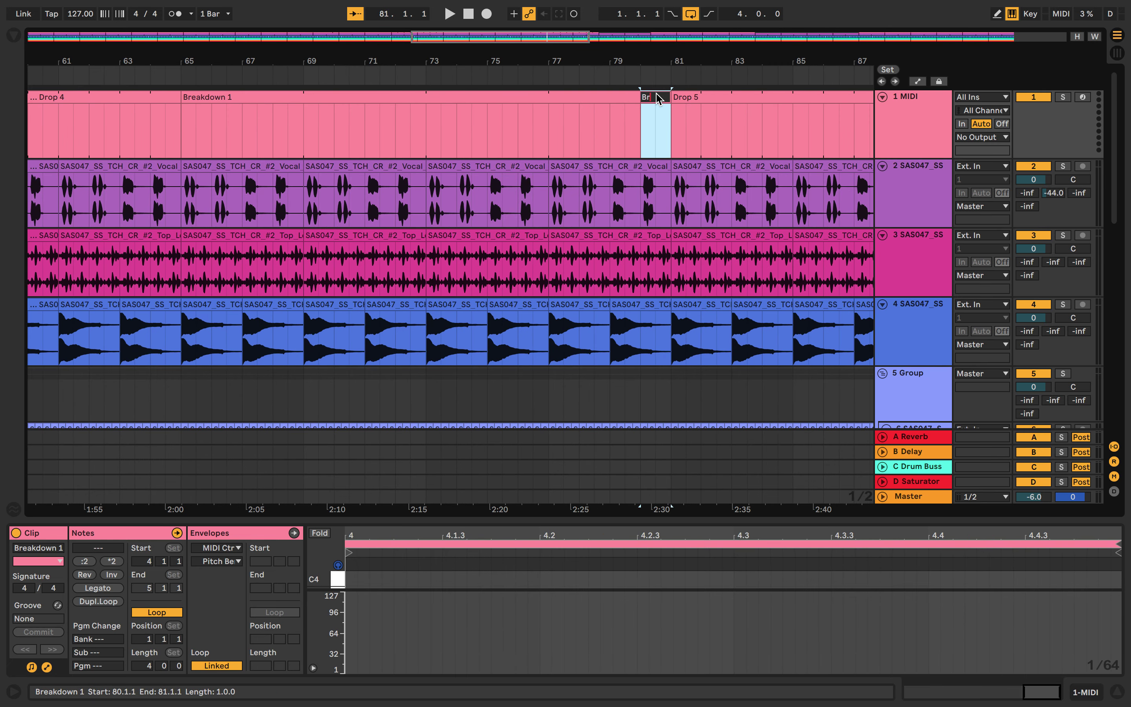
pyautogui.write('Bridge')
pyautogui.press('Return')
pyautogui.press('w')
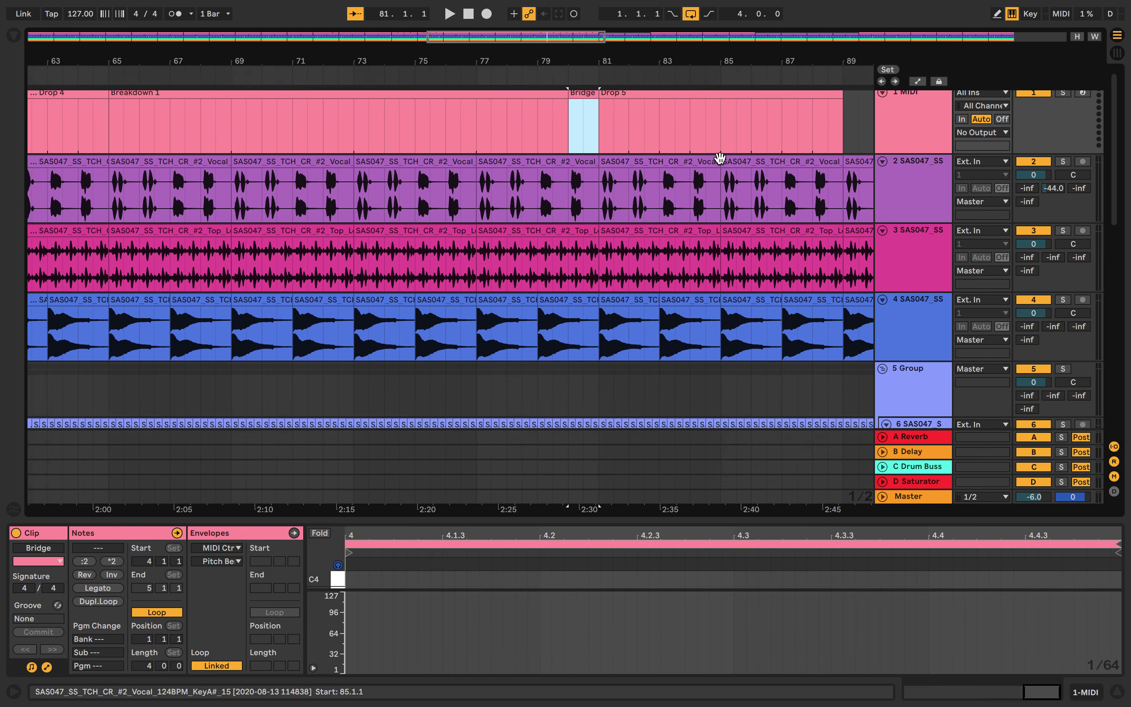
# Insert an empty MIDI clip at bar 89, extend it to Breakdown 2 at bar 97 and name it "Drop 6".
pyautogui.scroll(4, 484, 149)
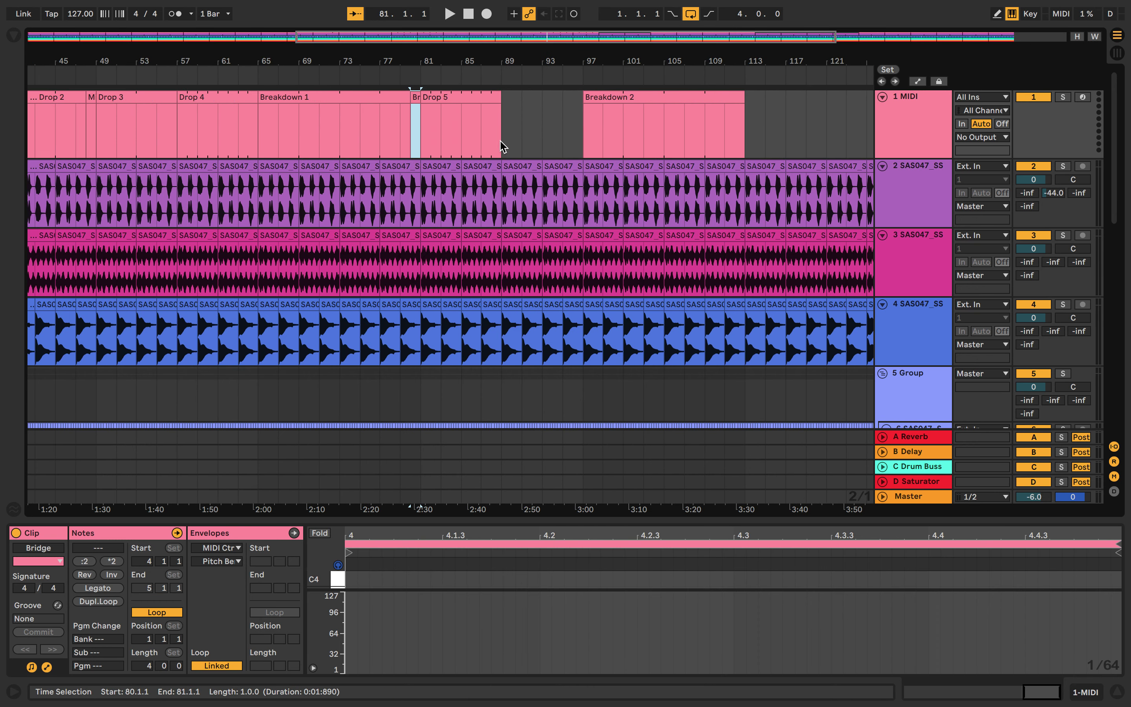
pyautogui.doubleClick(505, 100)
pyautogui.moveTo(521, 99); pyautogui.dragTo(582, 99)
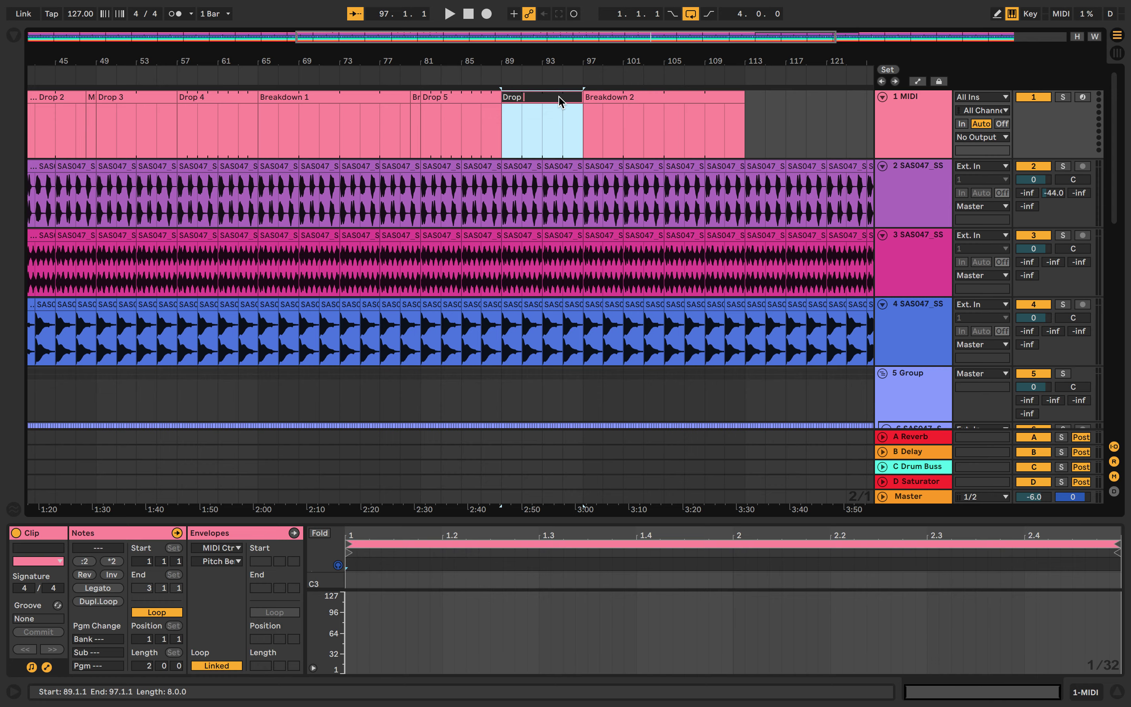
pyautogui.press('Return')
pyautogui.hscroll(-5, 559, 99)
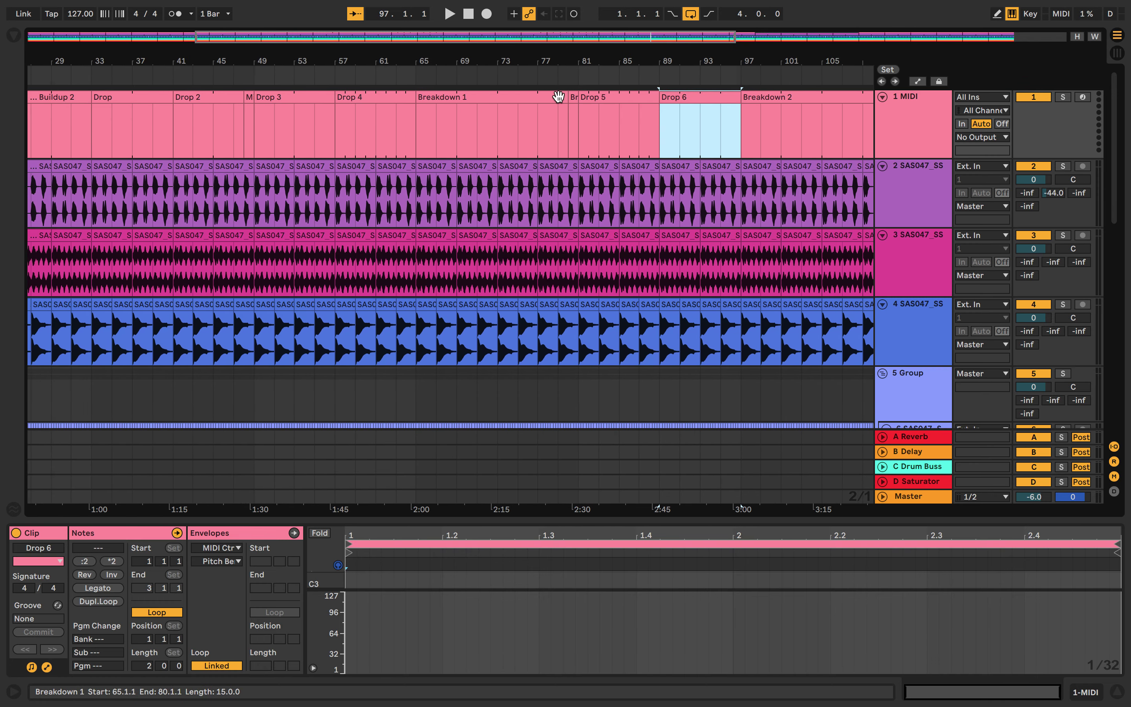
pyautogui.hotkey('ctrl', 'Left')
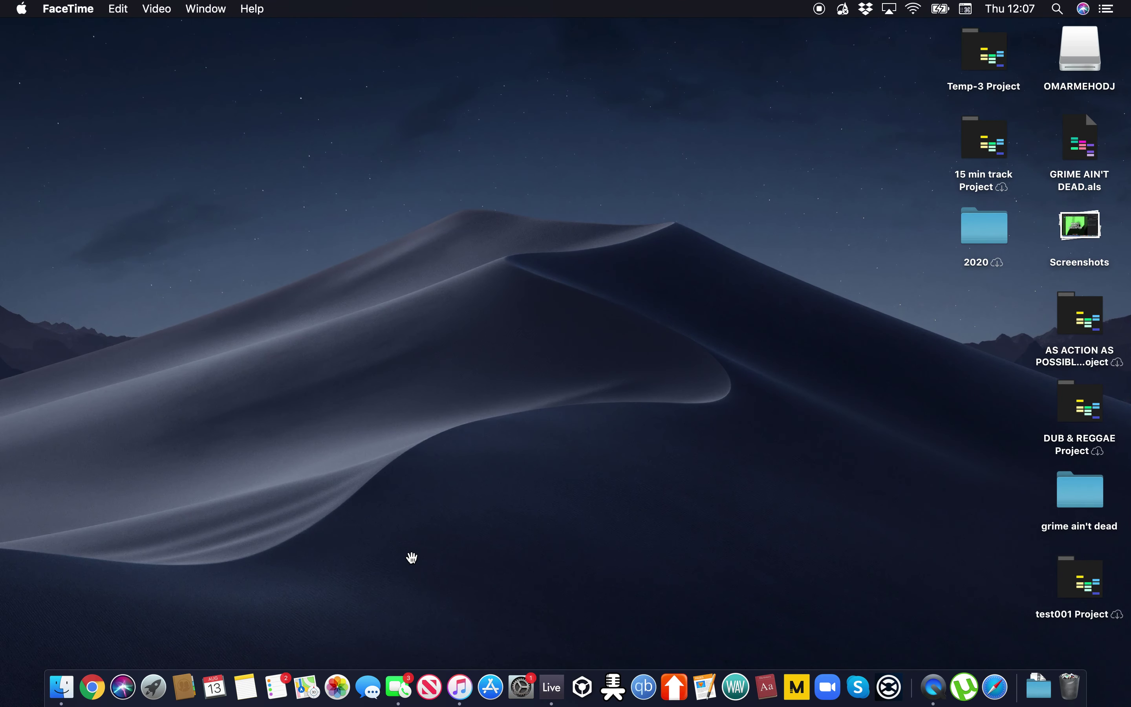
pyautogui.click(553, 692)
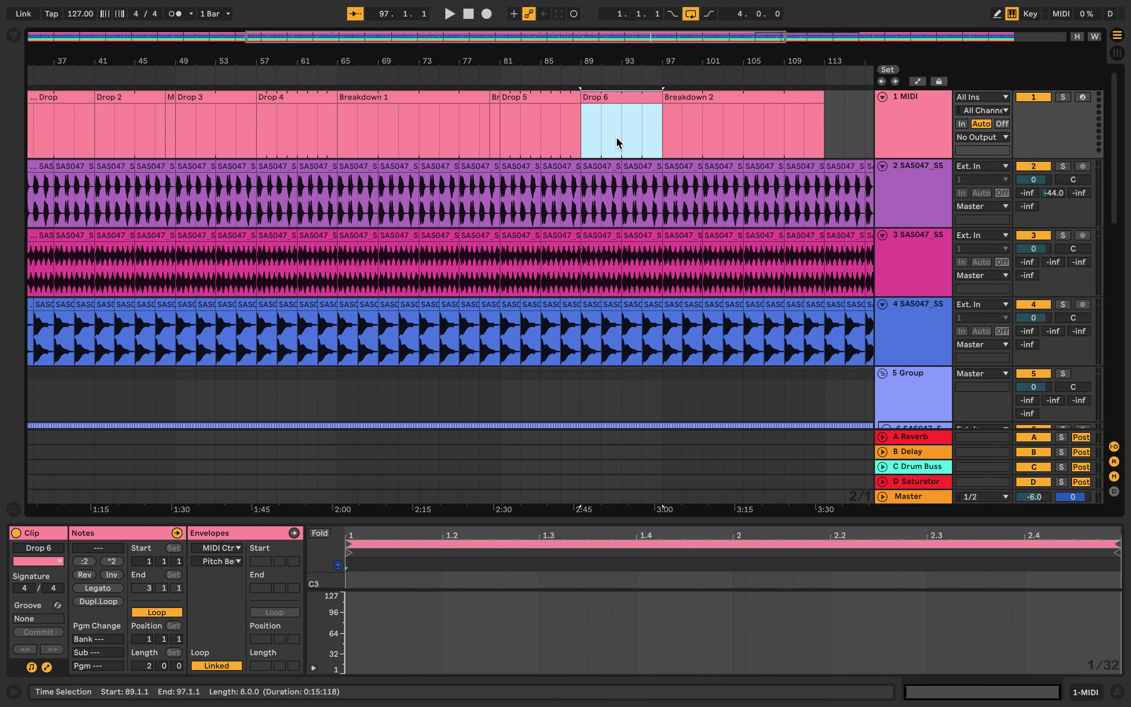
# Copy the Drop 6 clip to bar 113, directly after Breakdown 2, and rename the copy "Drop 7".
pyautogui.hscroll(5, 617, 143)
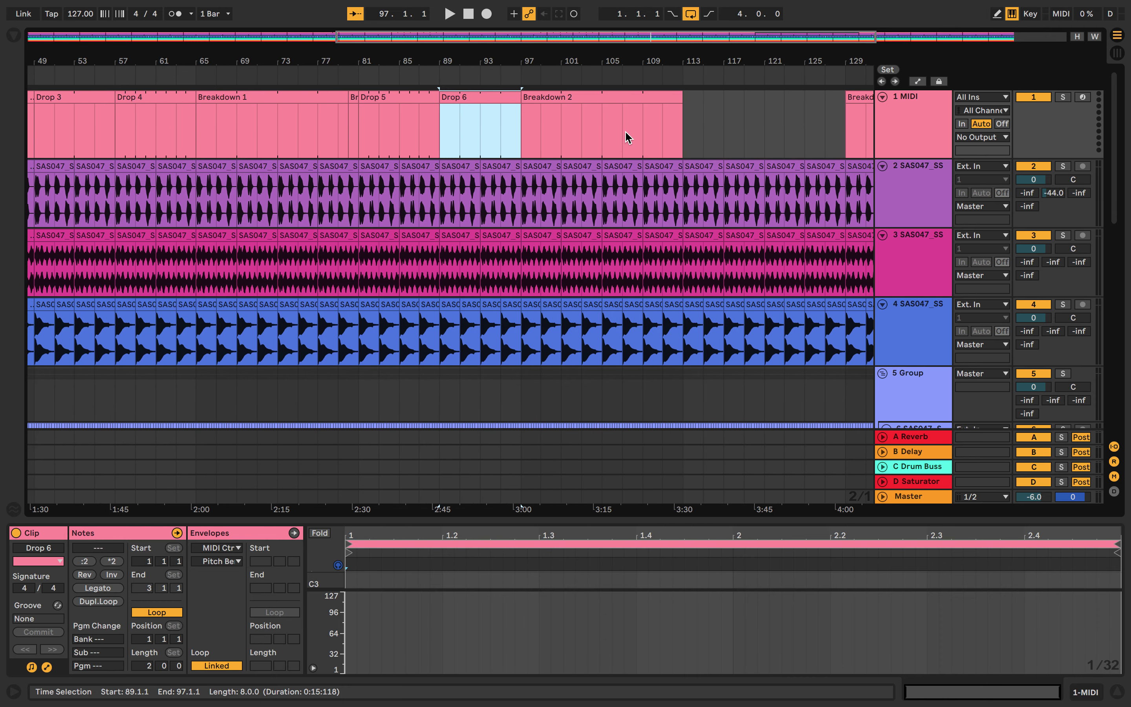
pyautogui.hscroll(3, 636, 131)
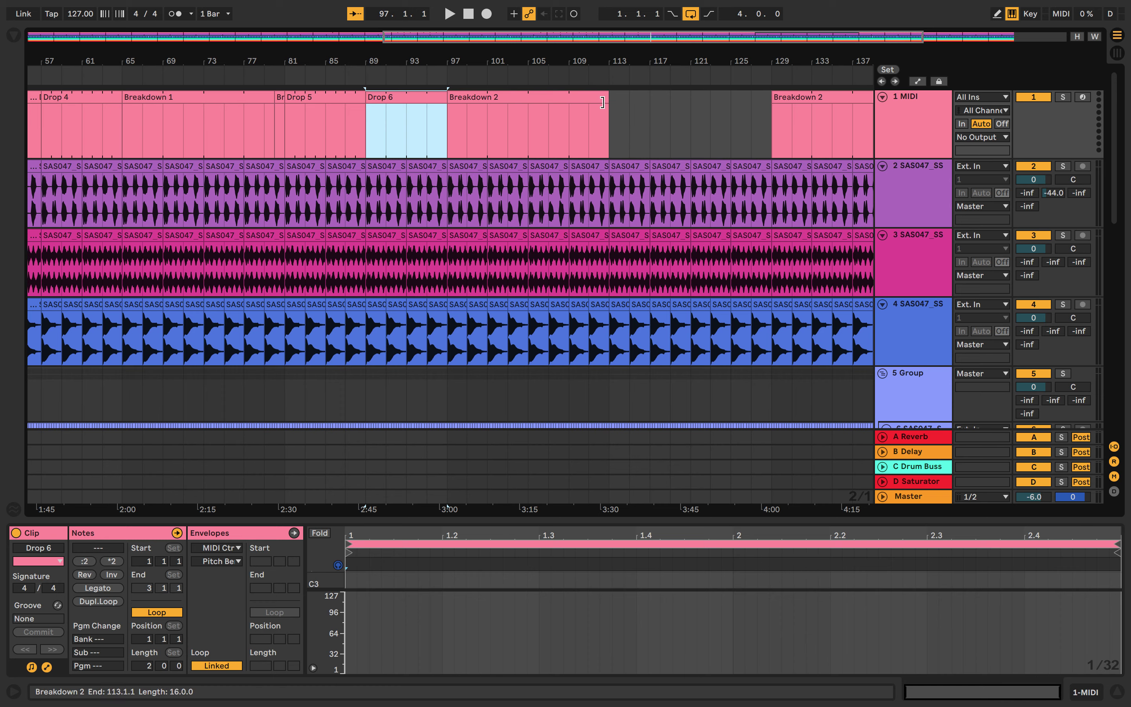
pyautogui.click(603, 103)
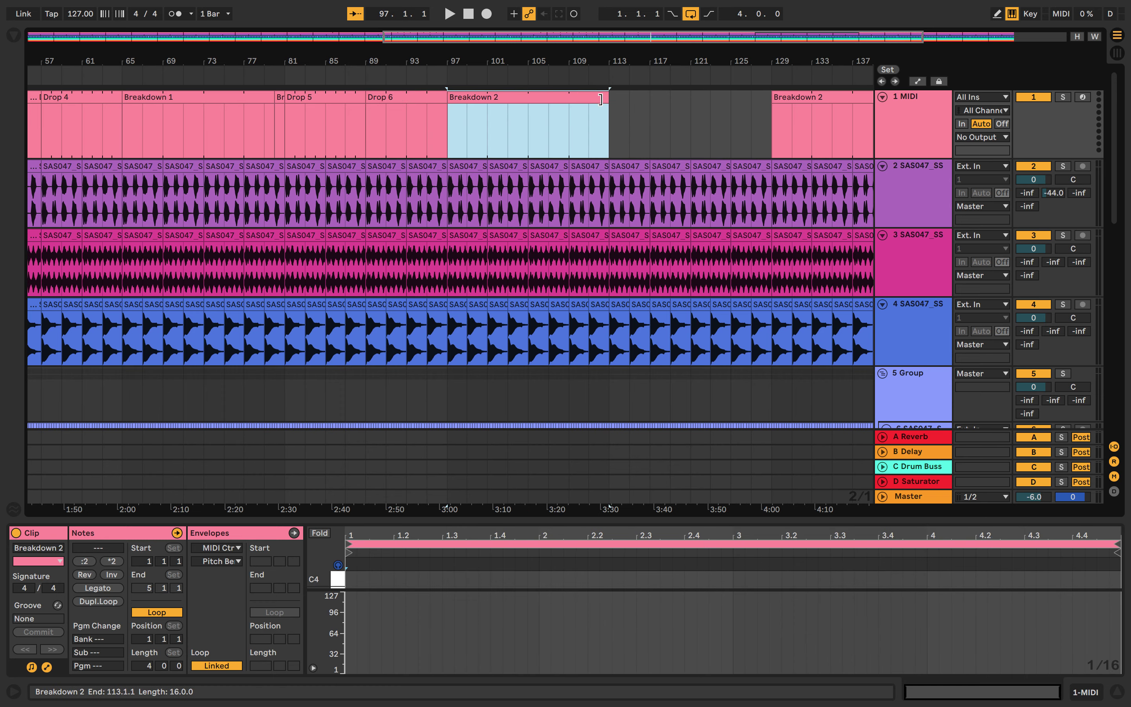
pyautogui.click(420, 96)
pyautogui.hotkey('ctrl', 'c')
pyautogui.click(610, 133)
pyautogui.hotkey('ctrl', 'v')
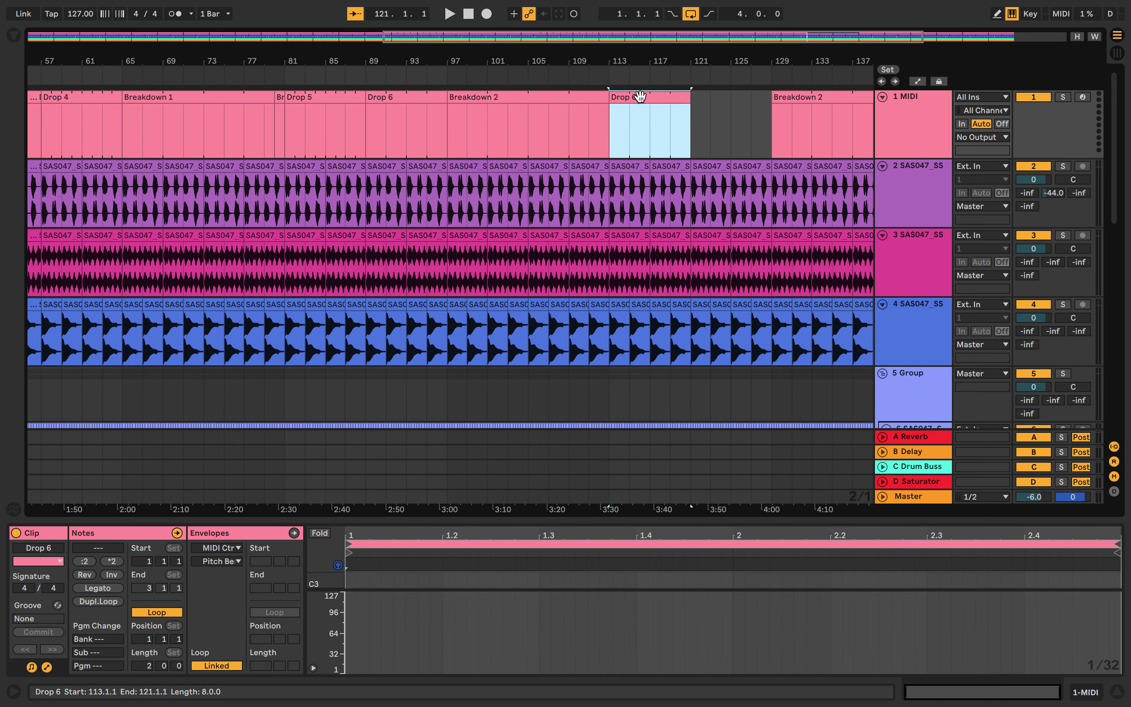
pyautogui.hotkey('ctrl', 'r')
pyautogui.write('7')
pyautogui.press('Return')
# Duplicate the Drop 7 clip to bar 121 and rename the copy "Drop 8".
pyautogui.hotkey('ctrl', 'd')
pyautogui.hotkey('ctrl', 'r')
pyautogui.write('8')
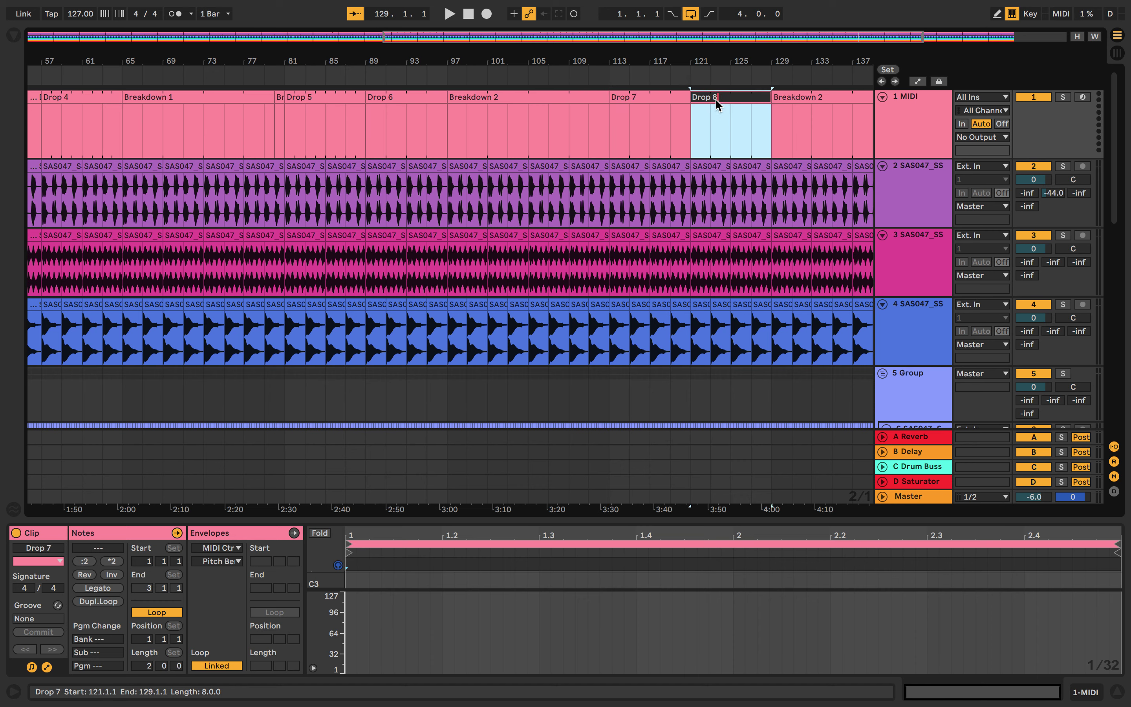
pyautogui.press('Return')
# Look over the section clips on the MIDI guide track, from the Outro back to Intro 1.
pyautogui.scroll(-5, 737, 152)
pyautogui.scroll(6, 727, 131)
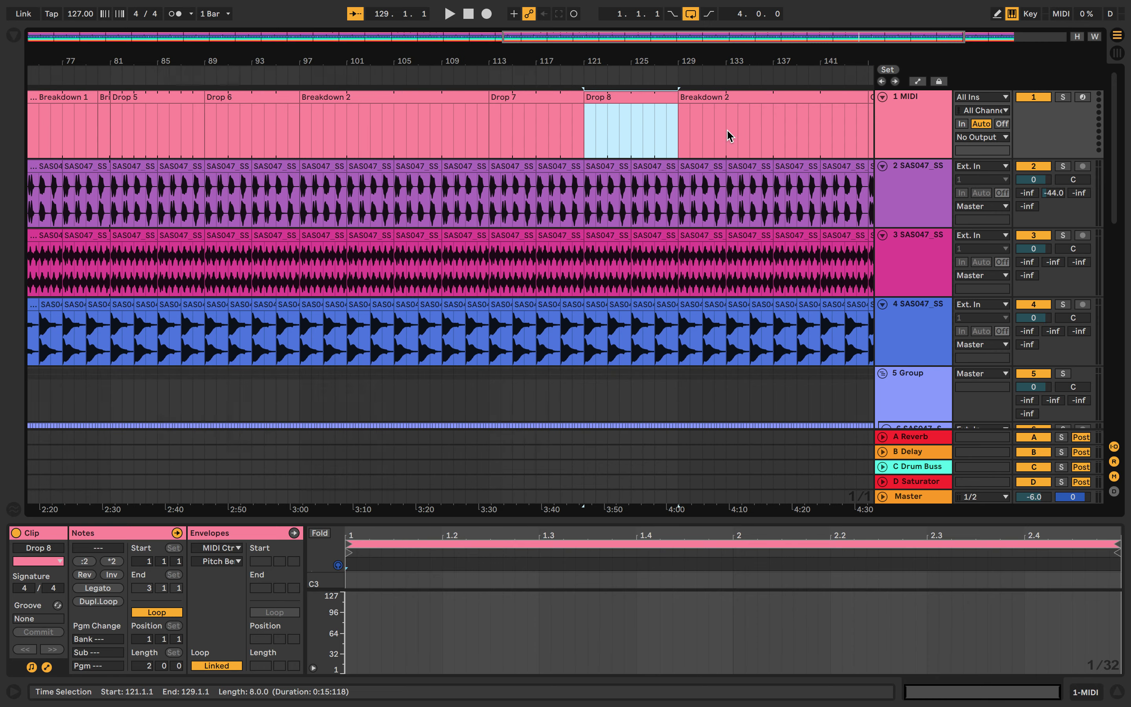
pyautogui.hscroll(3, 728, 133)
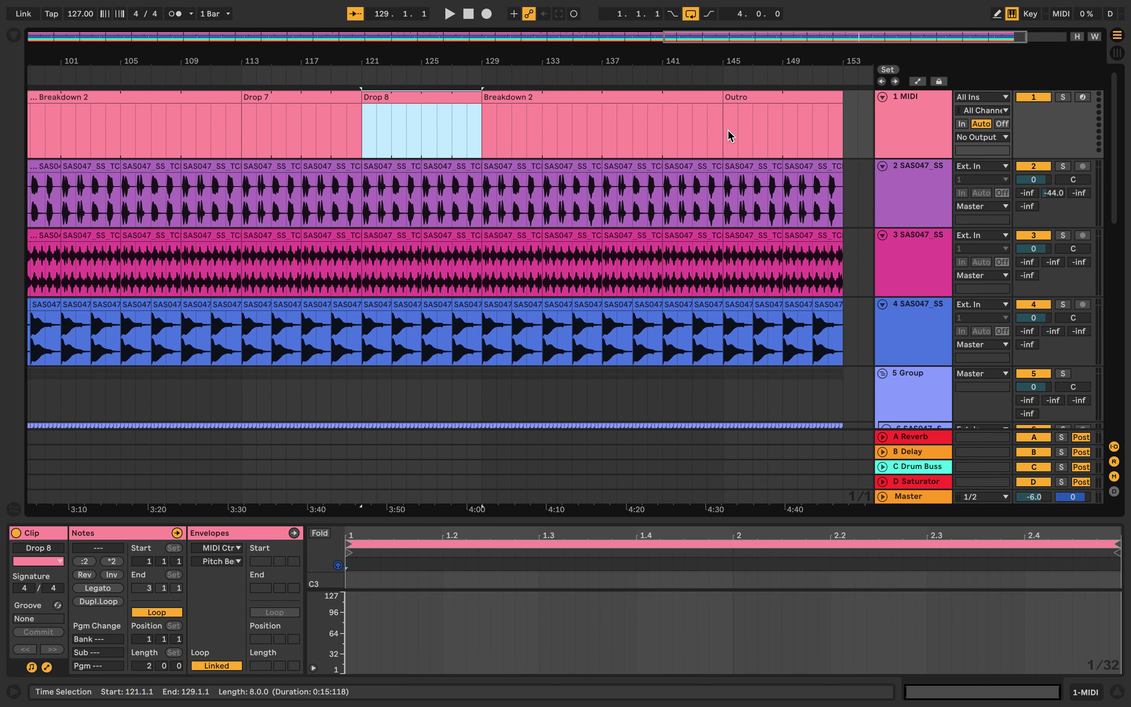
pyautogui.scroll(-5, 730, 135)
pyautogui.scroll(-1, 480, 181)
pyautogui.scroll(4, 328, 211)
pyautogui.hscroll(-8, 327, 210)
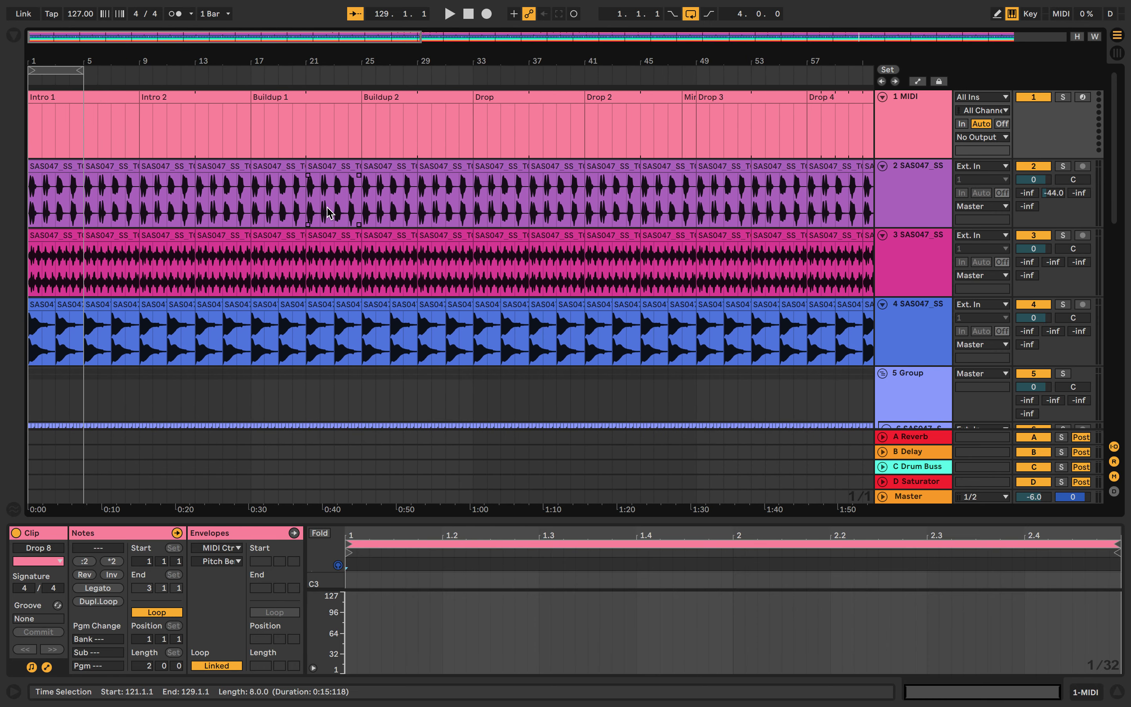
# Turn off looping of the arrangement's loop region from bar 1 to 5.
pyautogui.rightClick(74, 74)
pyautogui.click(84, 81)
pyautogui.scroll(-1, 77, 174)
pyautogui.scroll(1, 74, 171)
pyautogui.scroll(-5, 74, 170)
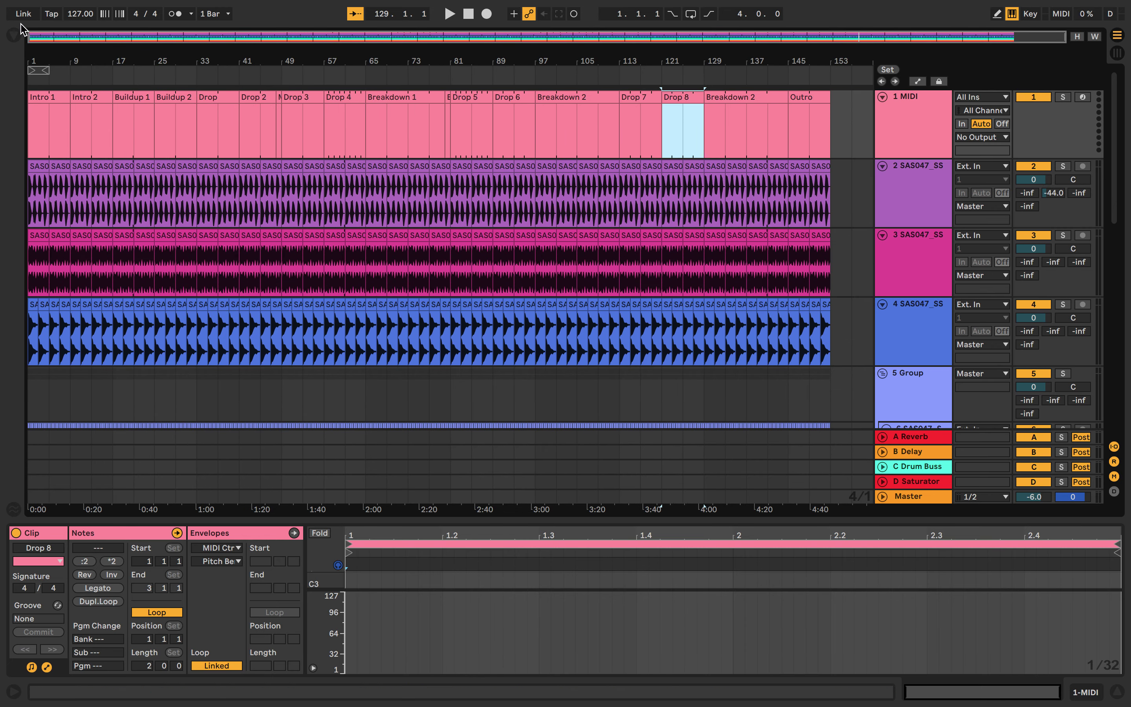
# Search the browser for "auto" and add an Auto Filter to the vocal loop on track 2.
pyautogui.click(15, 36)
pyautogui.click(64, 42)
pyautogui.write('auto')
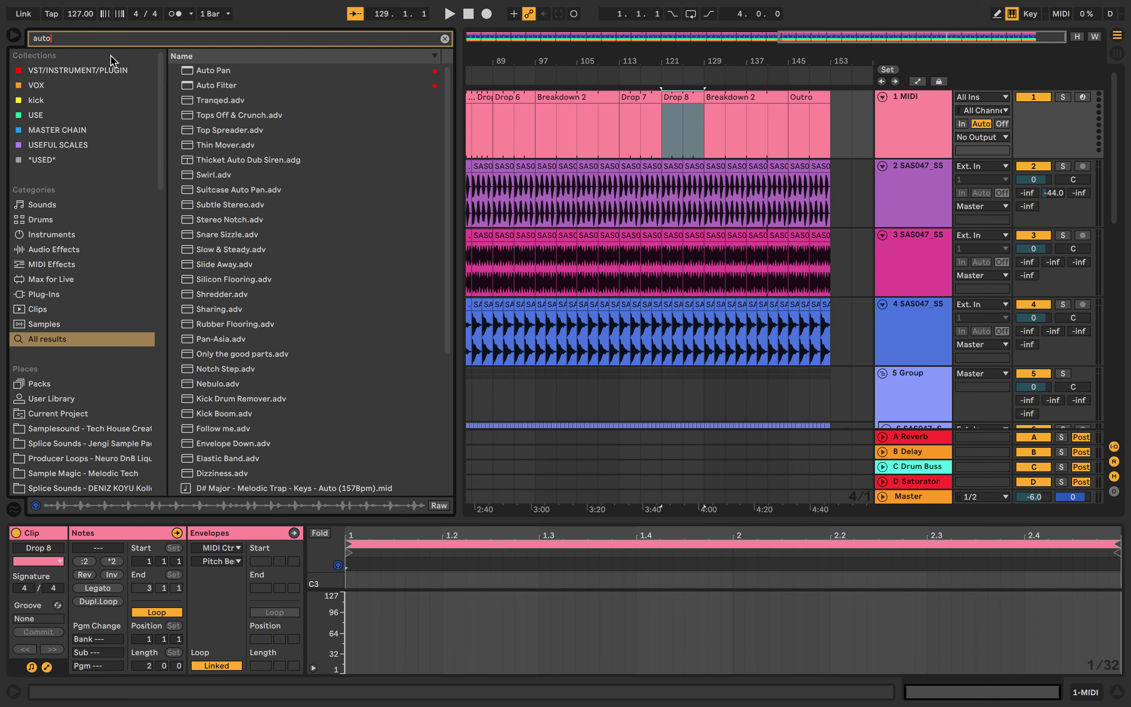
pyautogui.moveTo(211, 88); pyautogui.dragTo(578, 198)
pyautogui.hscroll(-5, 537, 208)
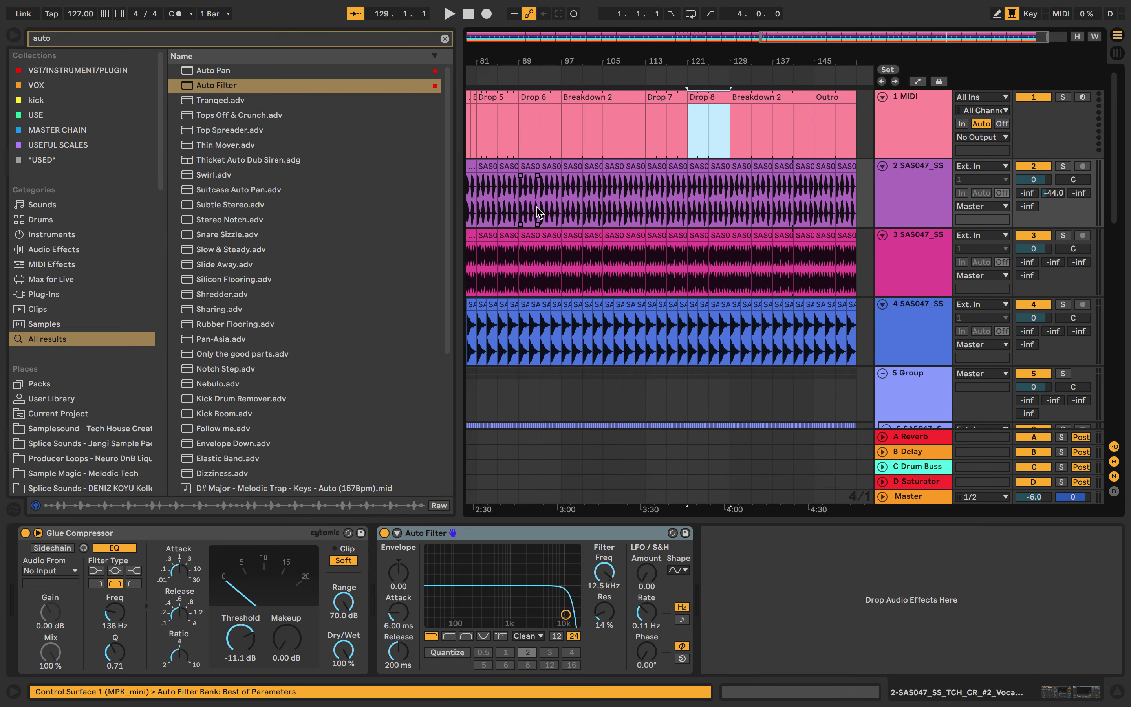
# Show track 2's Auto Filter frequency automation and shape a drop at bar 65 that rises through Breakdown 1 to about 4.13 kHz.
pyautogui.scroll(3, 537, 208)
pyautogui.rightClick(604, 571)
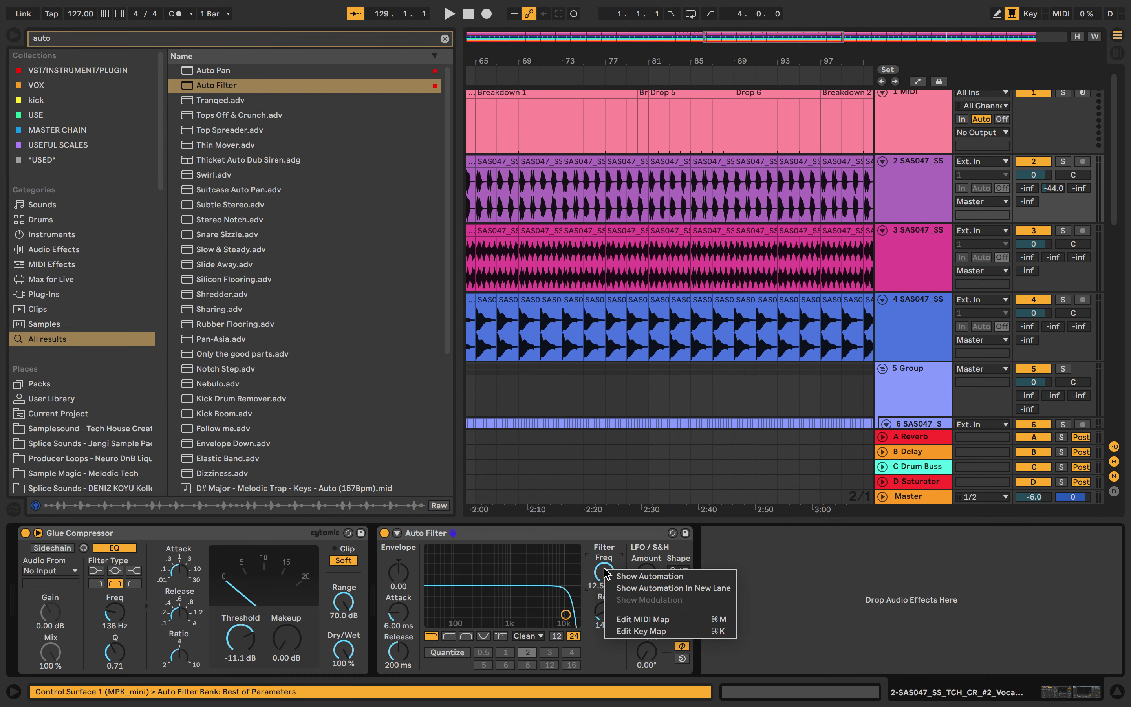
pyautogui.click(617, 579)
pyautogui.click(540, 178)
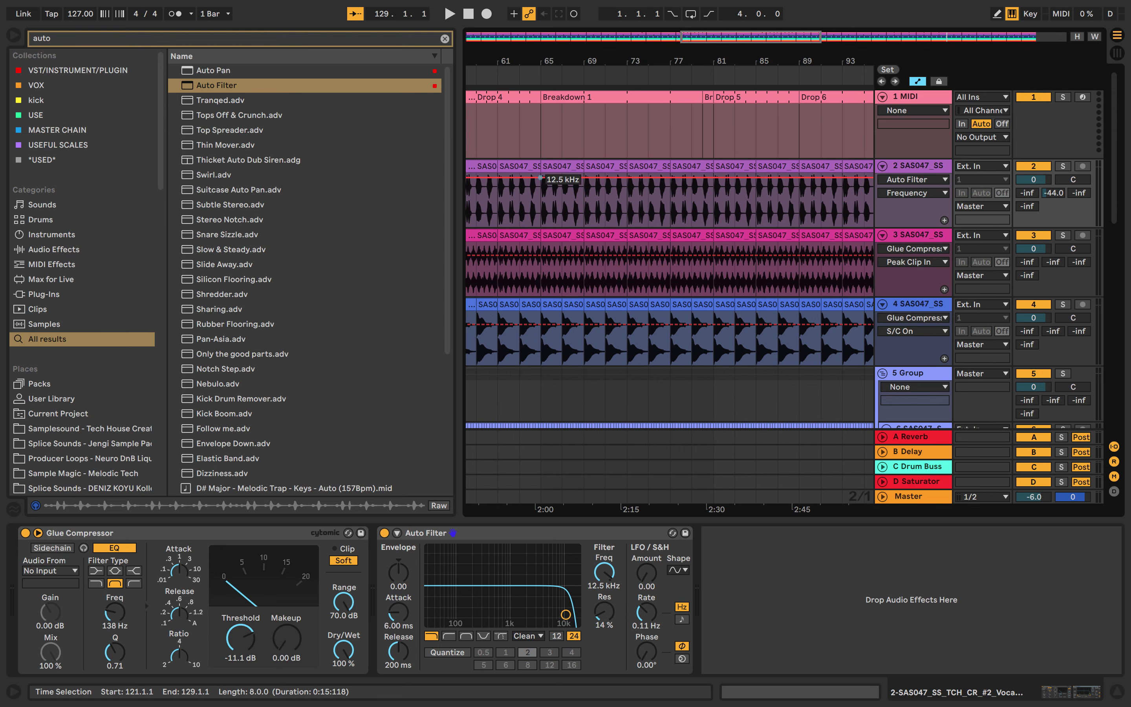
pyautogui.moveTo(607, 179); pyautogui.dragTo(541, 195)
pyautogui.moveTo(696, 180); pyautogui.dragTo(695, 186)
pyautogui.hscroll(2, 696, 187)
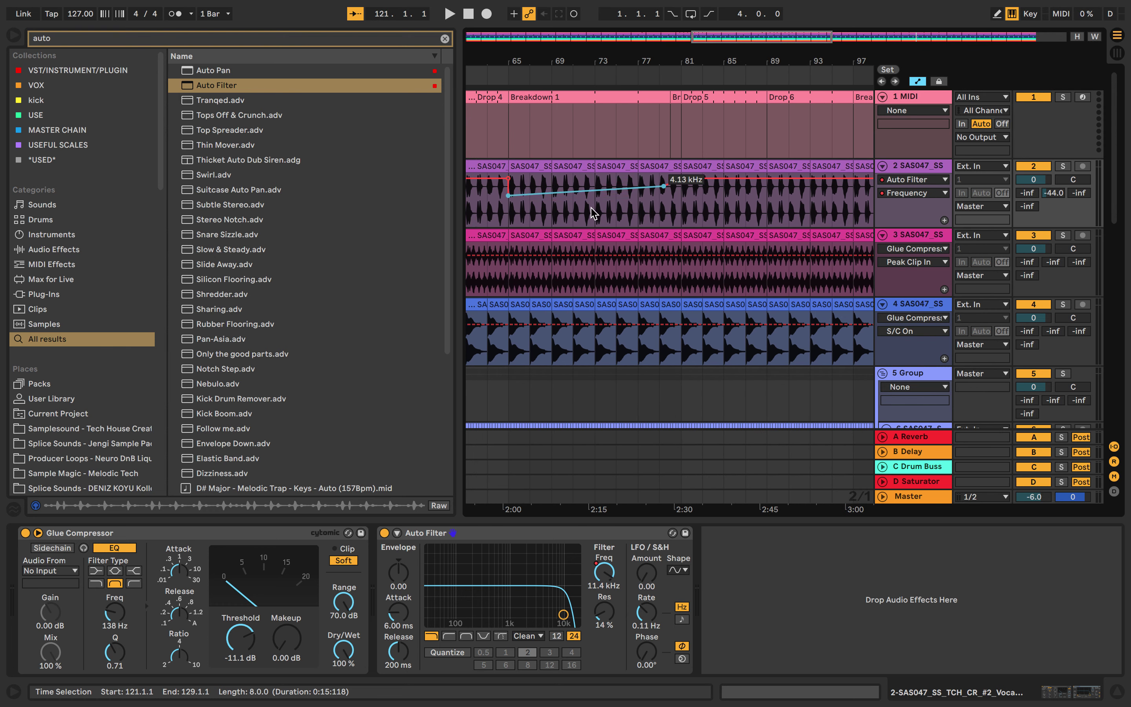
# Copy track 2's Breakdown 1 section, bars 65 to 81, with its filter automation to Breakdown 2 at bar 97.
pyautogui.moveTo(518, 211); pyautogui.dragTo(680, 205)
pyautogui.scroll(-5, 681, 206)
pyautogui.hscroll(1, 730, 206)
pyautogui.click(715, 202)
pyautogui.press('super+v')
# Paste the same filter automation section on track 2 over the last breakdown, starting at bar 129.
pyautogui.scroll(5, 712, 199)
pyautogui.hscroll(5, 771, 224)
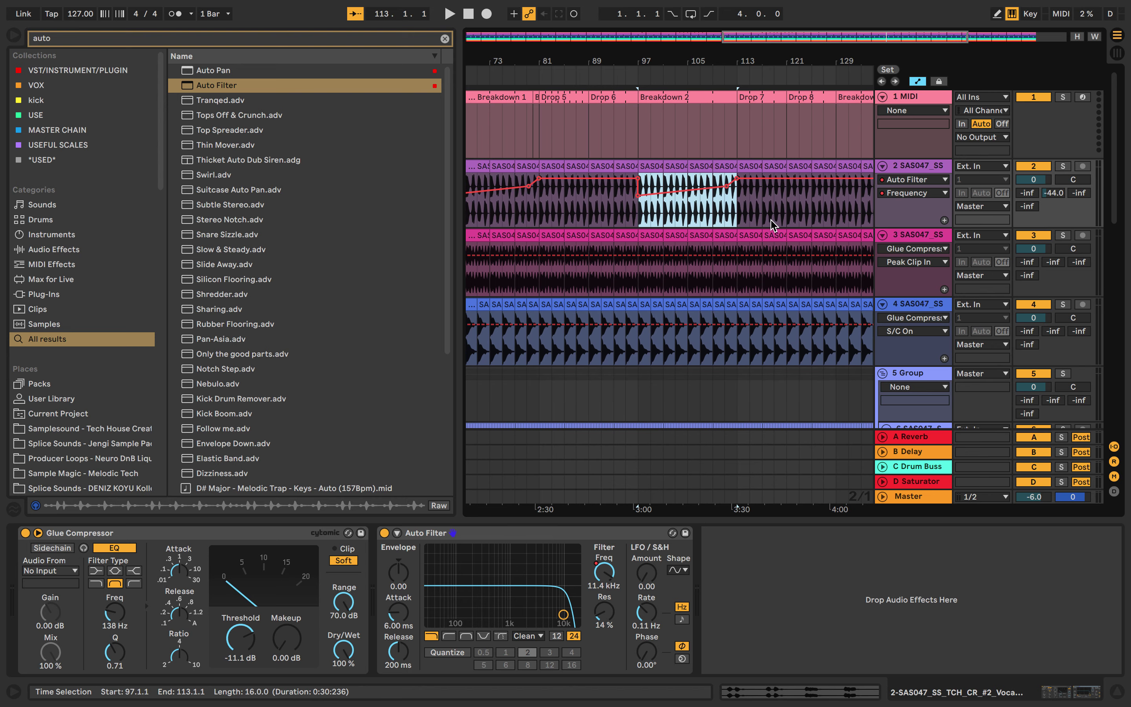
pyautogui.click(796, 208)
pyautogui.press('super+v')
pyautogui.scroll(-5, 790, 209)
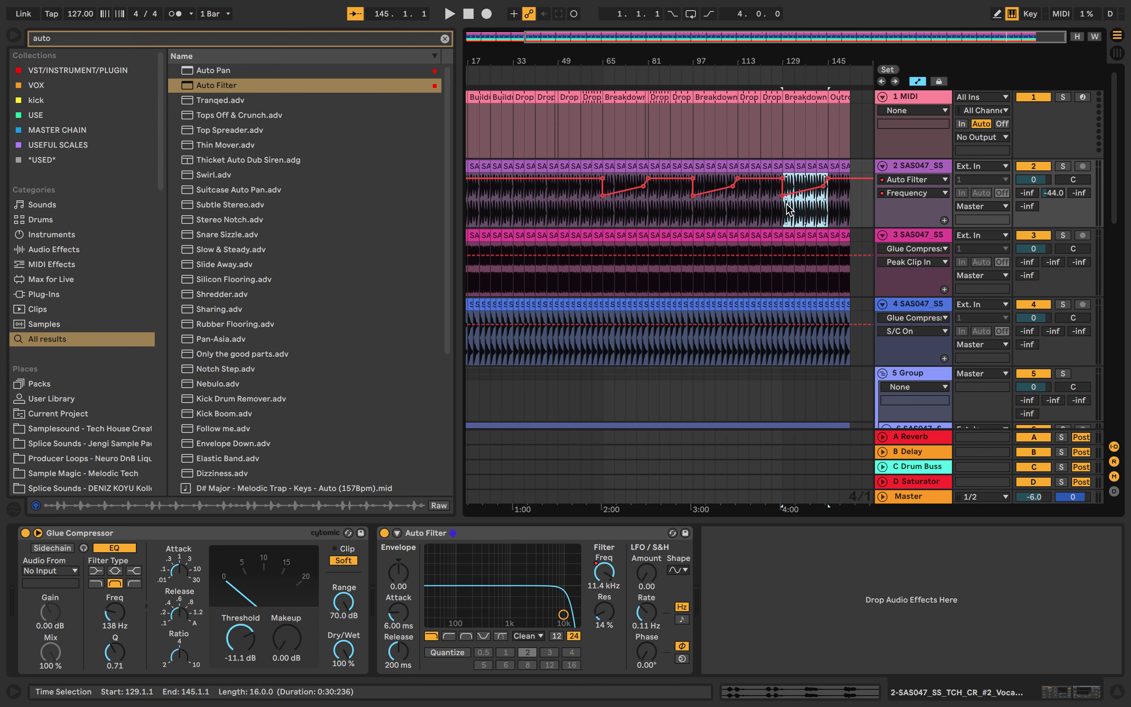
# Shape track 2's filter frequency automation into a gradual rise from bar 1 through the intros and buildups to the Drop at bar 33.
pyautogui.scroll(5, 671, 196)
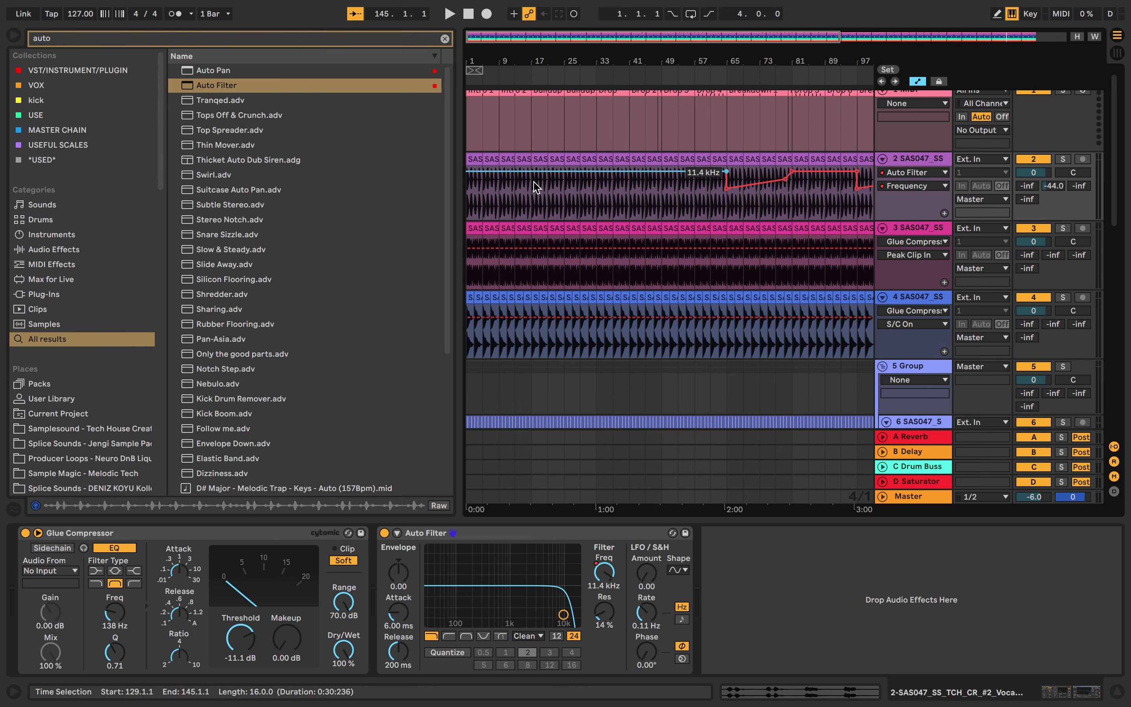
pyautogui.click(727, 180)
pyautogui.moveTo(695, 179); pyautogui.dragTo(466, 194)
pyautogui.click(570, 187)
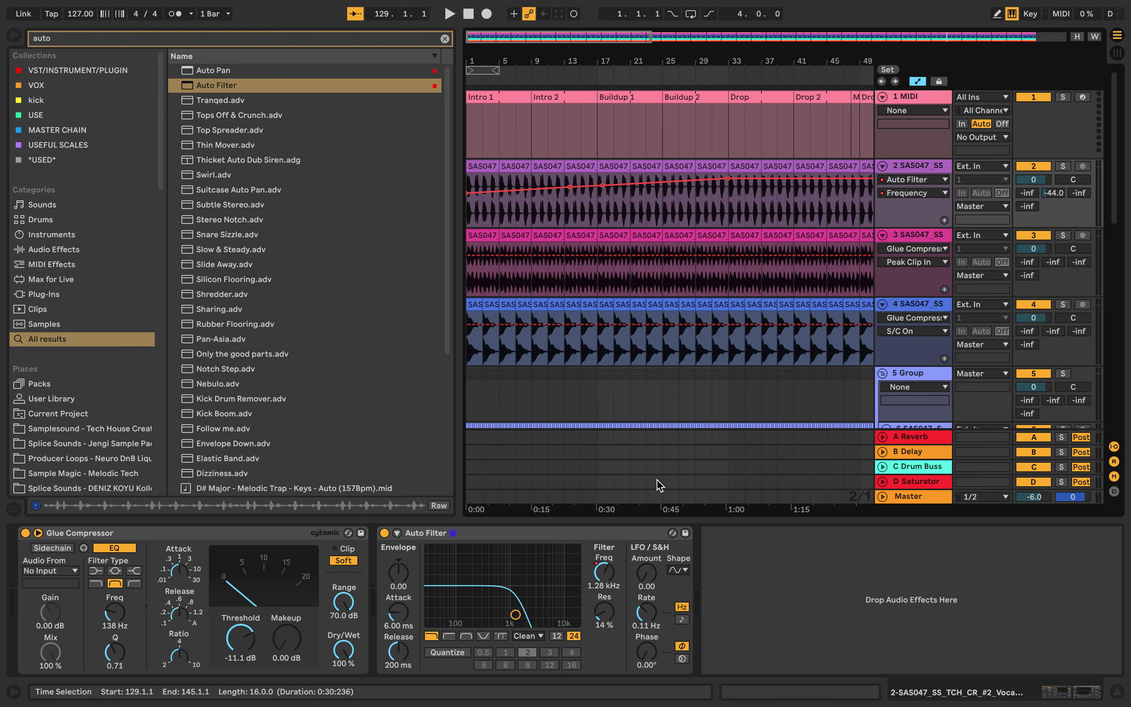
# Show track 2's Auto Filter LFO Amount automation and ramp it up from about 1.79 at bar 1 to the track's end.
pyautogui.rightClick(650, 571)
pyautogui.click(668, 580)
pyautogui.scroll(-5, 671, 291)
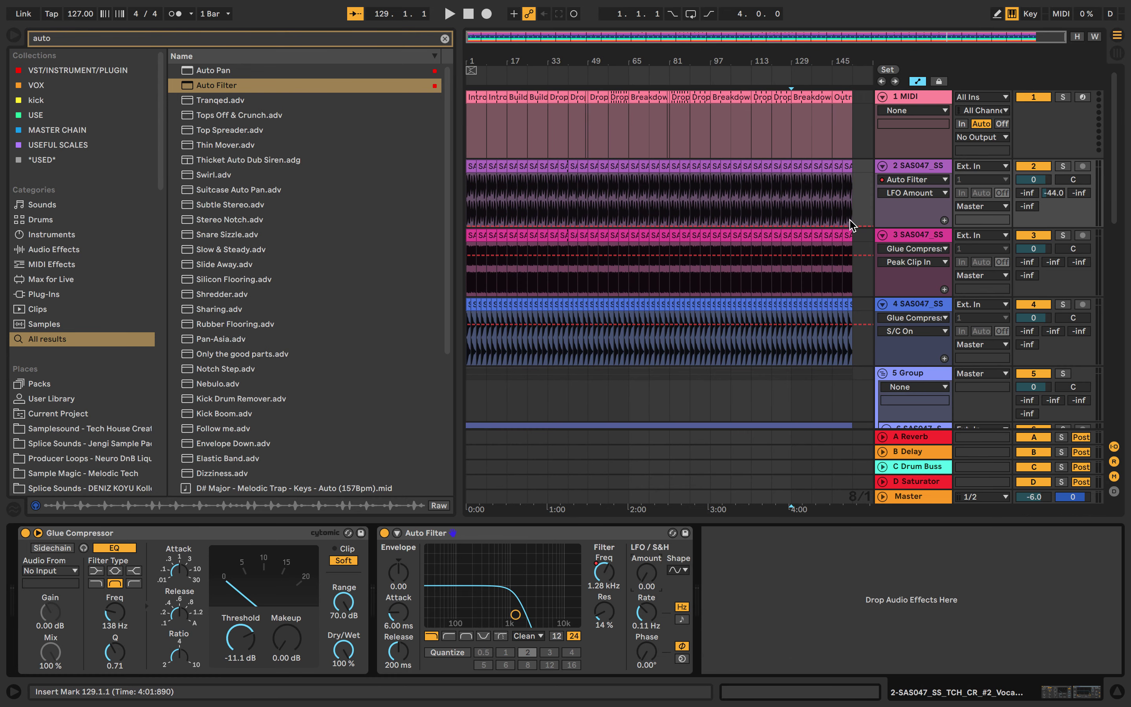
pyautogui.moveTo(852, 226); pyautogui.dragTo(852, 192)
pyautogui.moveTo(776, 192); pyautogui.dragTo(467, 224)
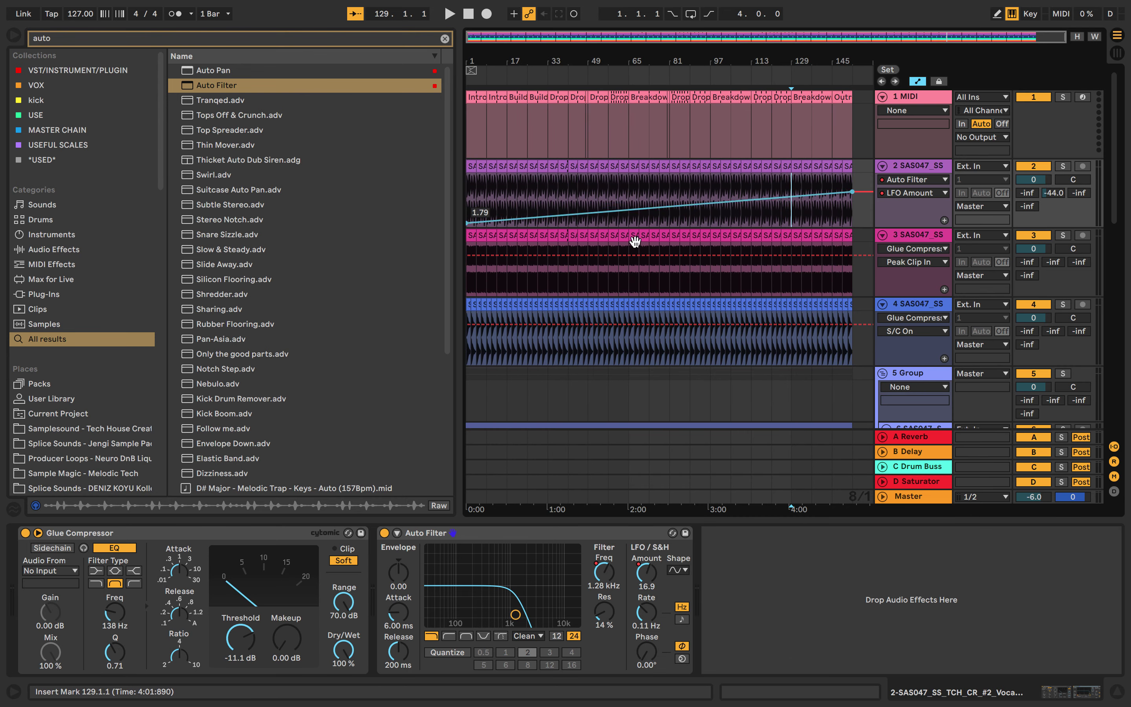
# Show track 3's A-Reverb send automation and draw a raised section at about -21.5 dB from bar 5 to 9.
pyautogui.press('space')
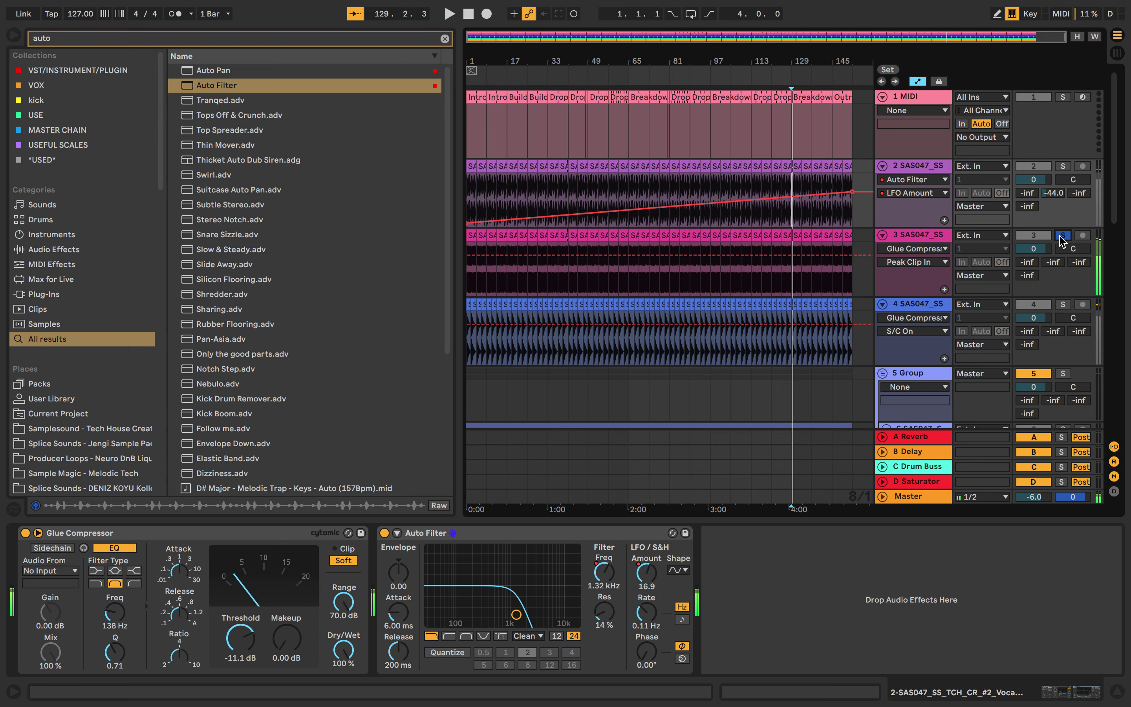
pyautogui.rightClick(1038, 263)
pyautogui.click(1005, 299)
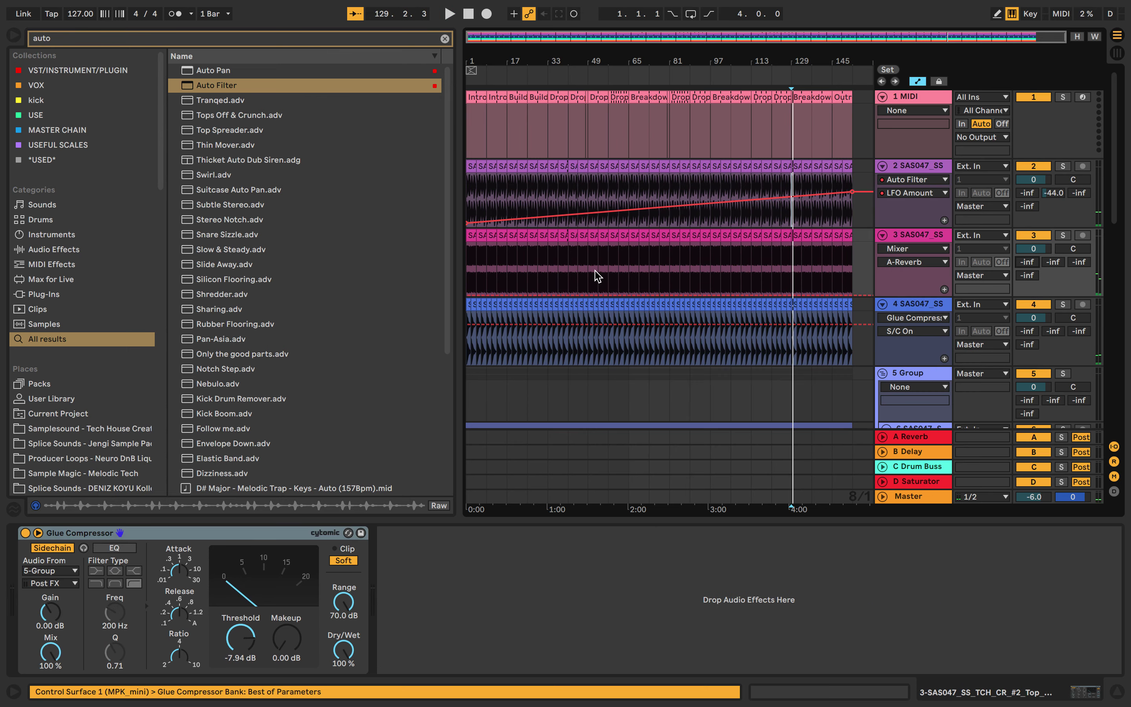
pyautogui.scroll(5, 511, 276)
pyautogui.press('b')
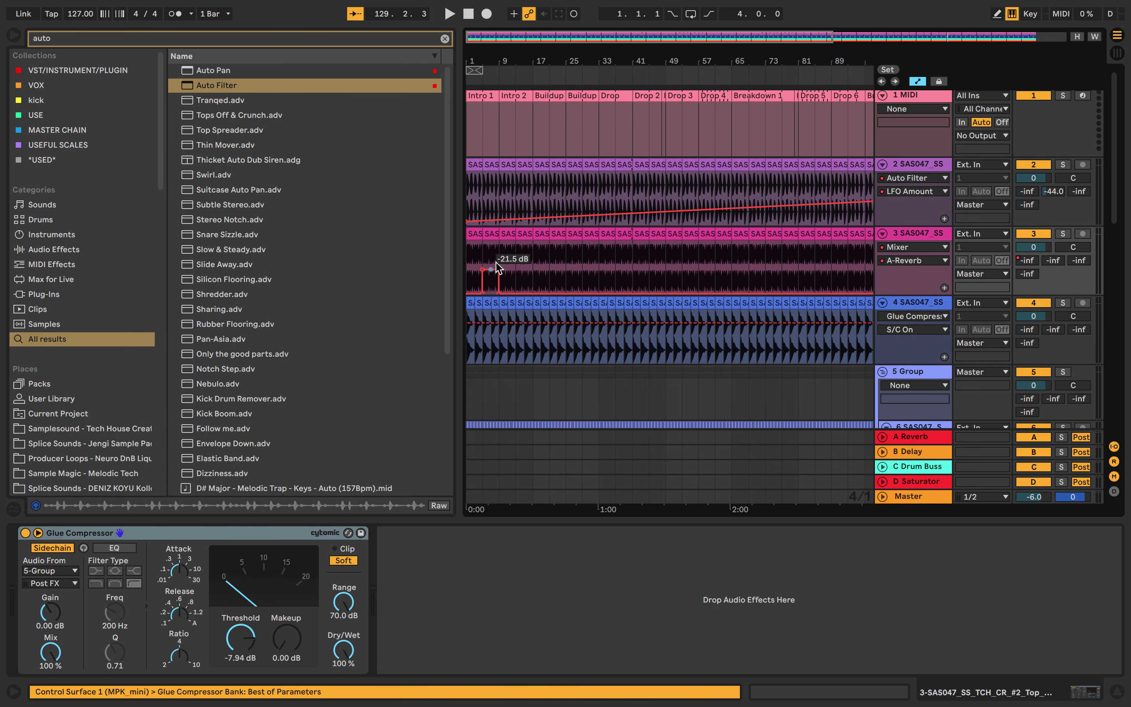
# Repeat track 3's eight-bar A-Reverb send automation pattern from bar 1 across the whole arrangement.
pyautogui.moveTo(499, 258); pyautogui.dragTo(466, 260)
pyautogui.press('super+d')
pyautogui.press('super+d')
pyautogui.press('super+d')
pyautogui.press('super+d')
pyautogui.press('super+d')
pyautogui.press('super+d')
pyautogui.press('super+d')
pyautogui.press('super+d')
pyautogui.press('super+d')
pyautogui.press('super+d')
pyautogui.press('super+d')
pyautogui.press('super+d')
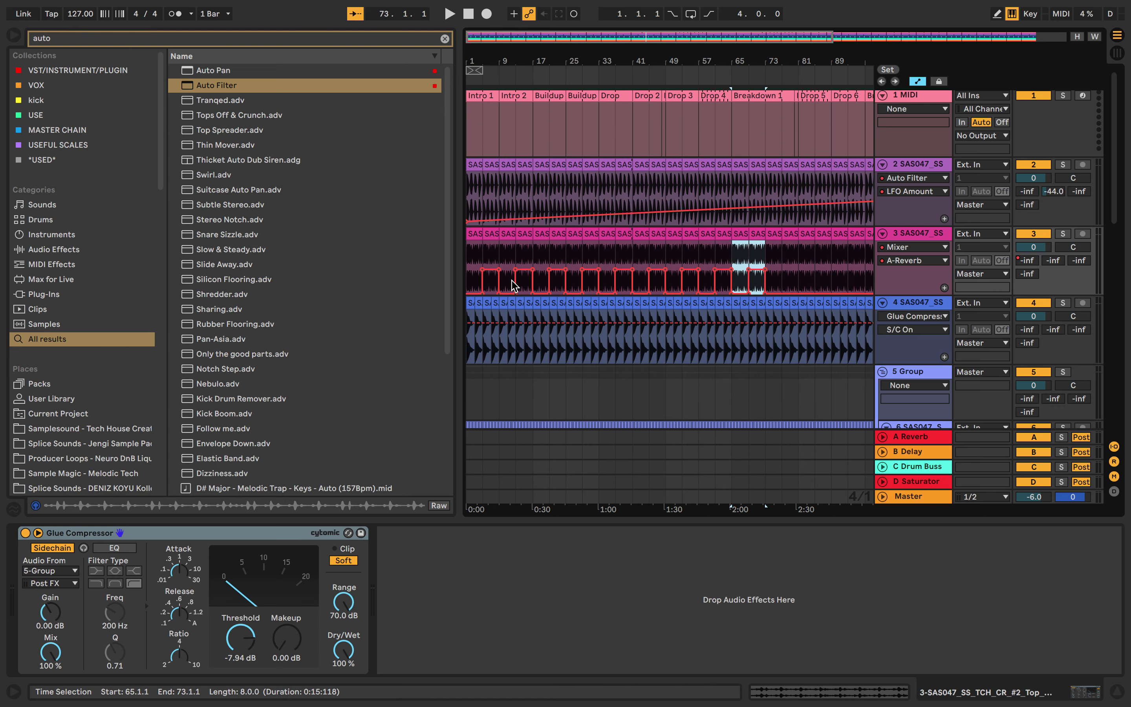
pyautogui.press('super+d')
pyautogui.press('super+d')
pyautogui.press('super+d')
pyautogui.press('super+d')
pyautogui.press('super+d')
pyautogui.press('super+d')
pyautogui.press('super+d')
pyautogui.press('super+d')
pyautogui.press('super+d')
pyautogui.press('super+d')
pyautogui.press('super+d')
pyautogui.press('super+d')
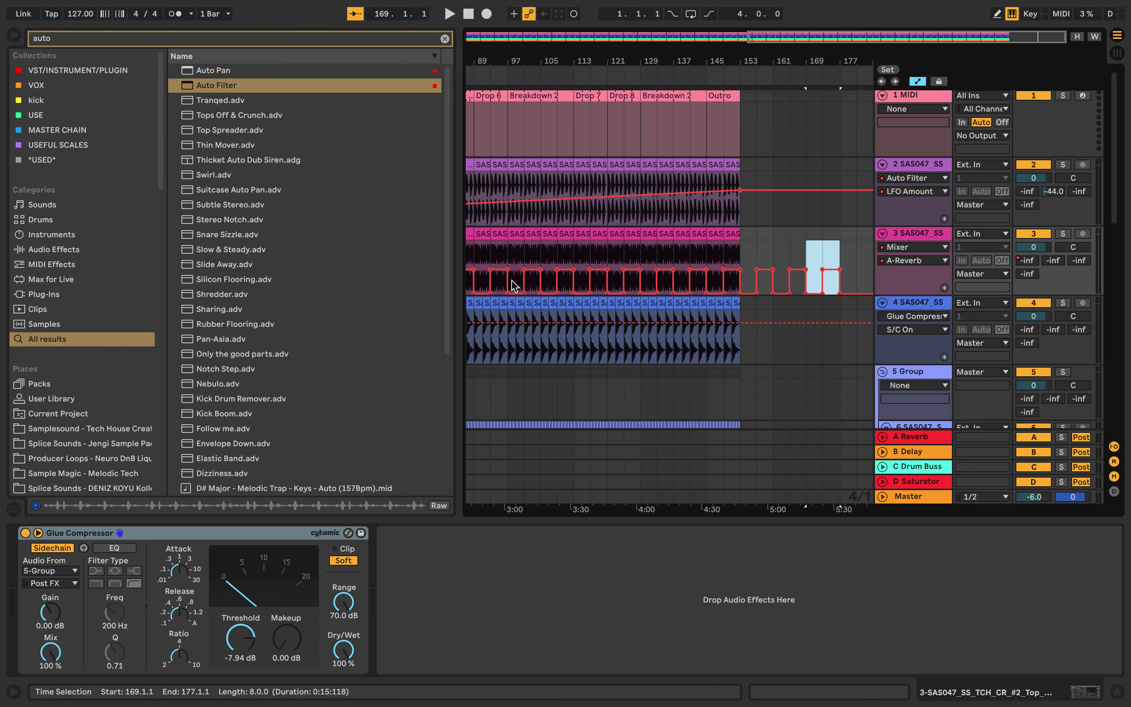
pyautogui.press('super+d')
pyautogui.press('super+d')
pyautogui.press('super+d')
pyautogui.press('super+d')
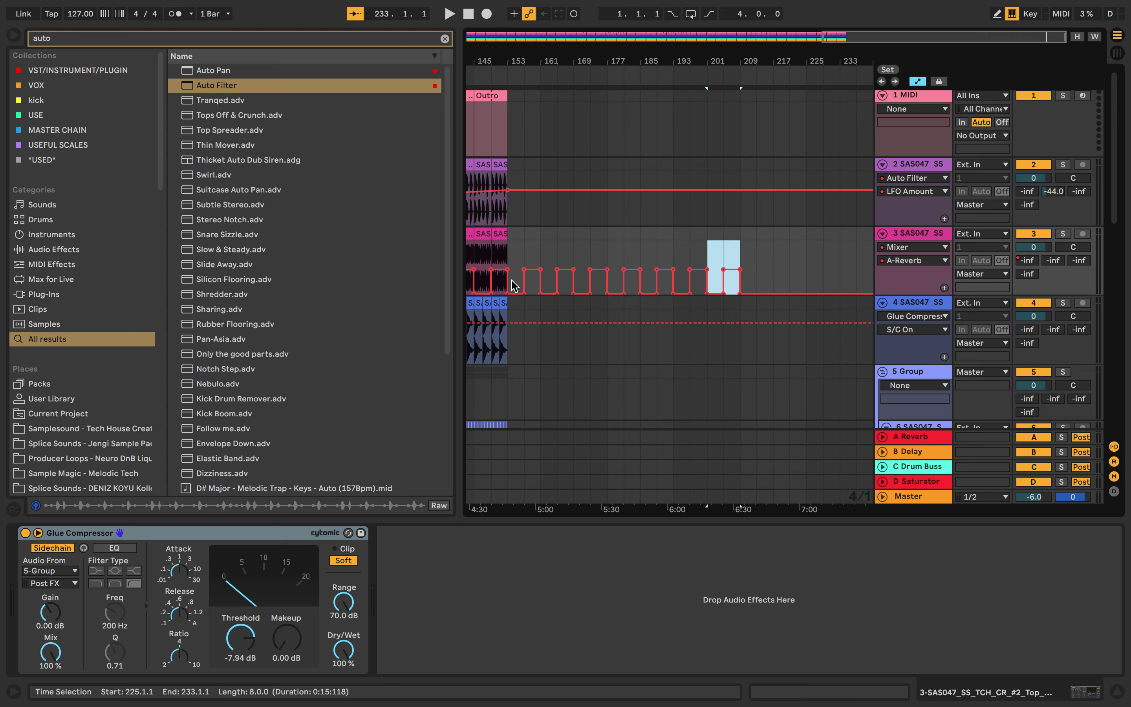
# Undo the A-Reverb send copies placed past the arrangement's end at bar 153.
pyautogui.press('super+z')
pyautogui.press('super+z')
pyautogui.hscroll(-10, 513, 285)
pyautogui.press('super+z')
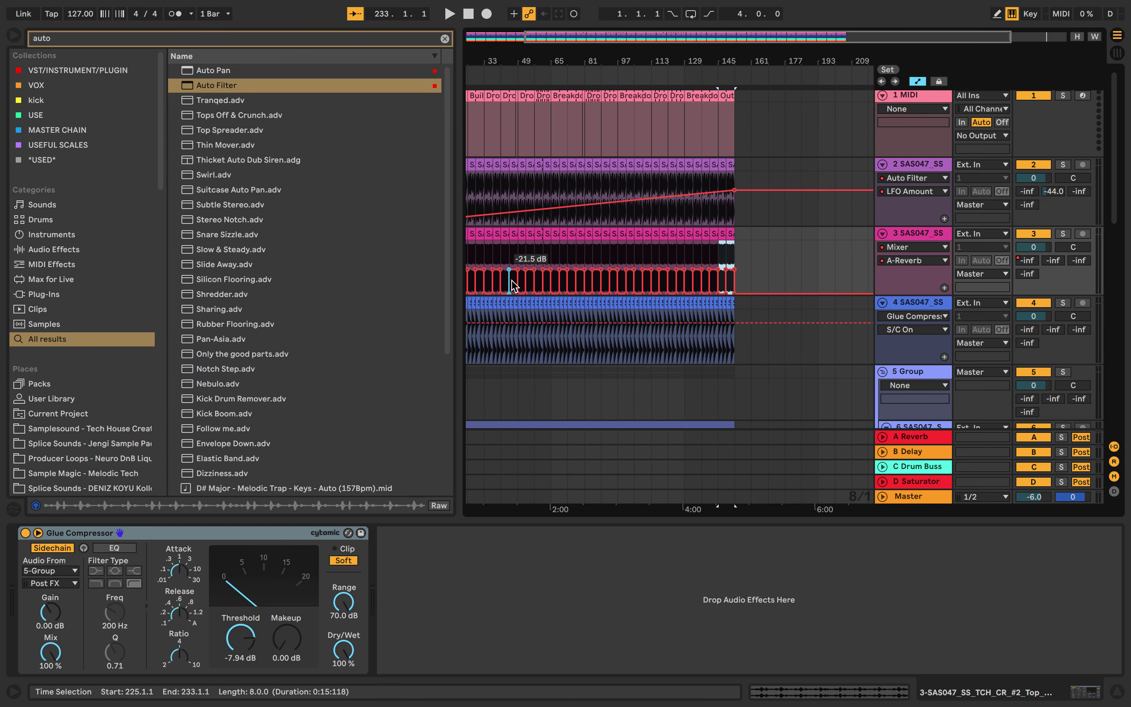
# Solo track 4 and play a short stretch to audition its loop.
pyautogui.scroll(-1, 585, 286)
pyautogui.click(1064, 294)
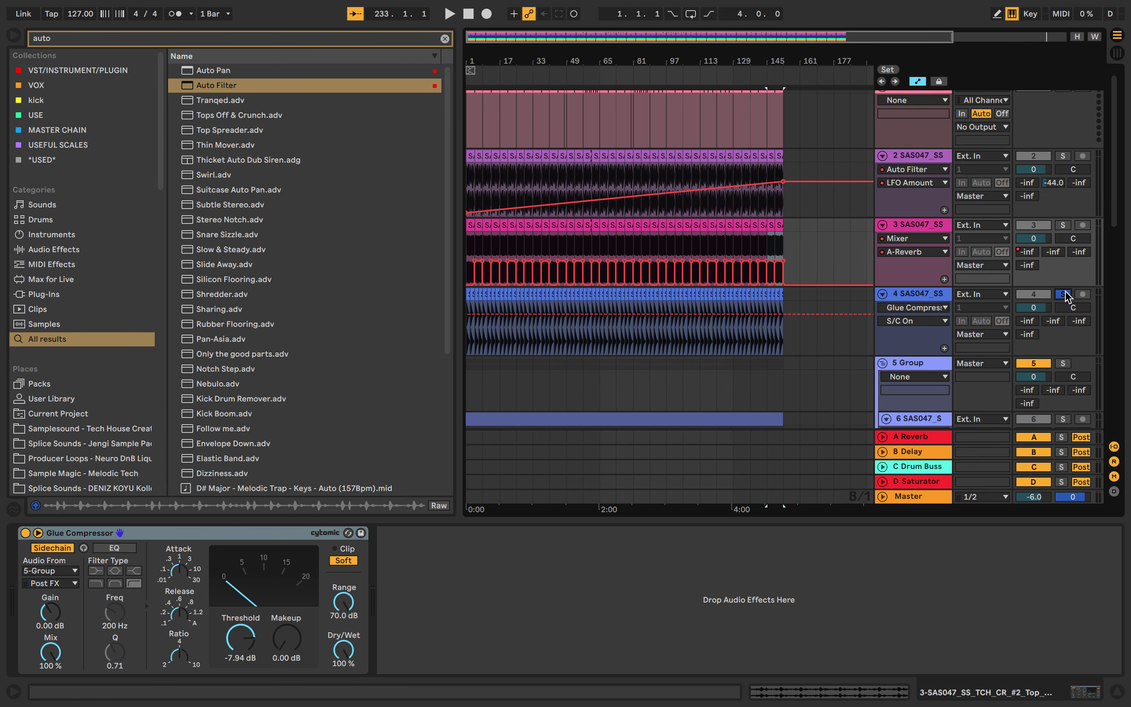
pyautogui.press('space')
pyautogui.scroll(5, 614, 379)
pyautogui.press('space')
pyautogui.hscroll(-5, 613, 379)
pyautogui.scroll(-3, 733, 364)
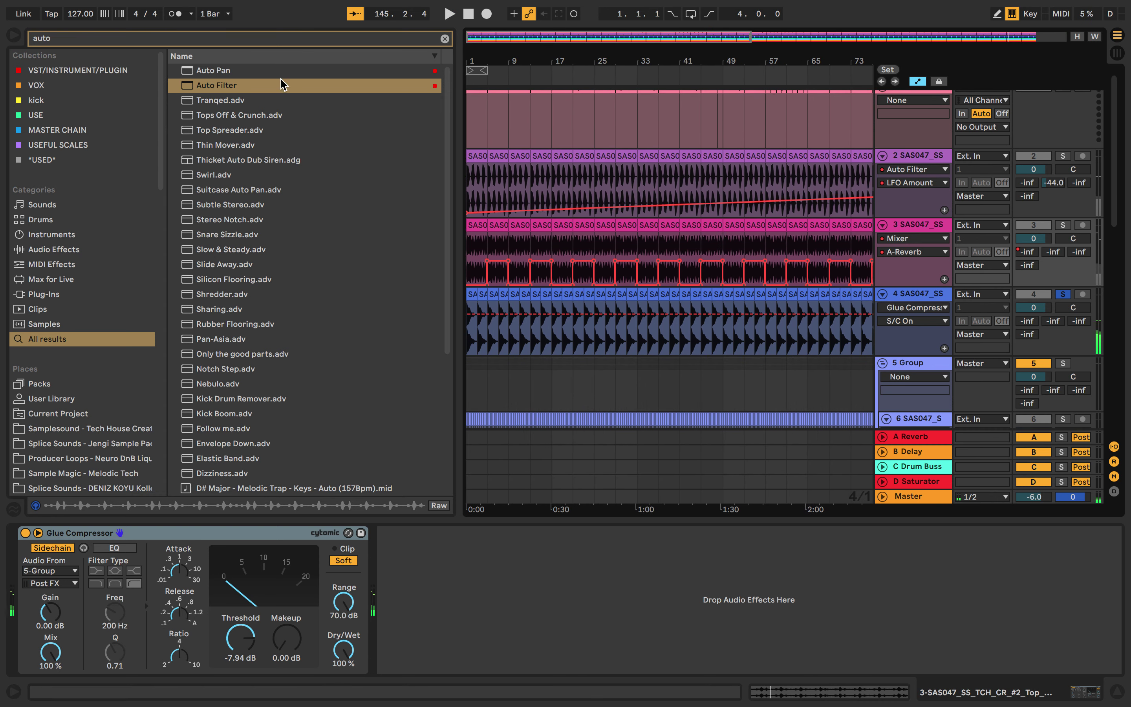
# Copy track 2's Auto Filter onto track 4 after its Glue Compressor and play the result briefly.
pyautogui.scroll(1, 840, 214)
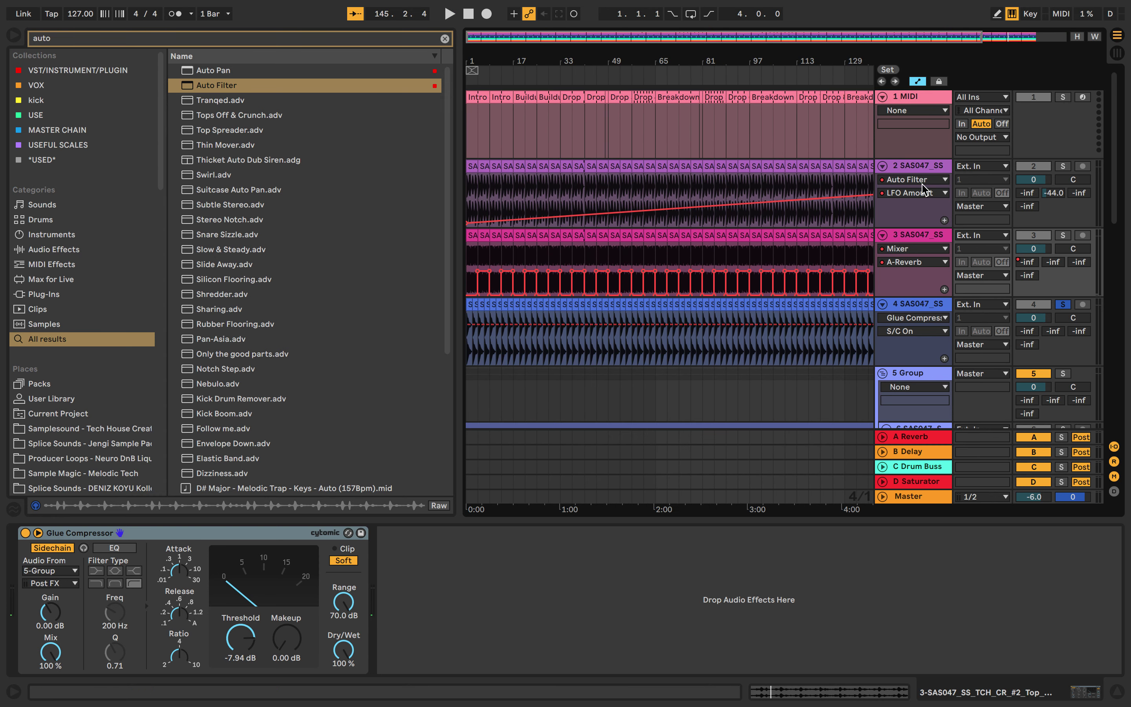
pyautogui.click(928, 171)
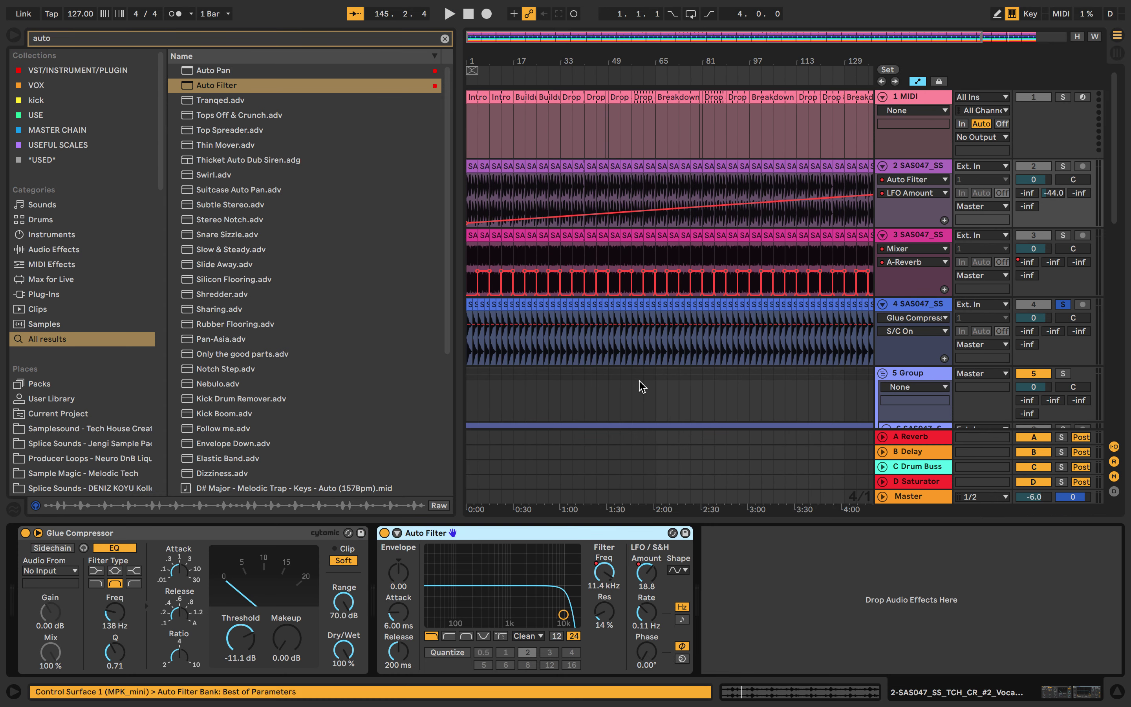
pyautogui.scroll(-2, 701, 355)
pyautogui.click(922, 277)
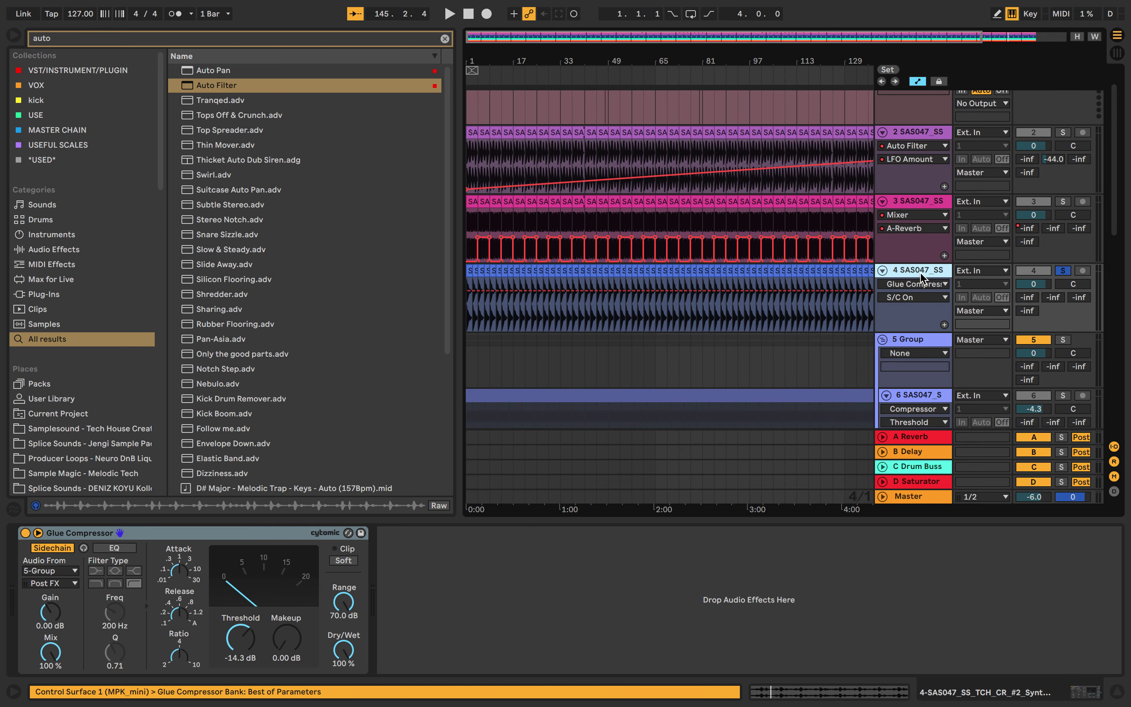
pyautogui.click(811, 563)
pyautogui.press('super+v')
pyautogui.press('space')
pyautogui.press('space')
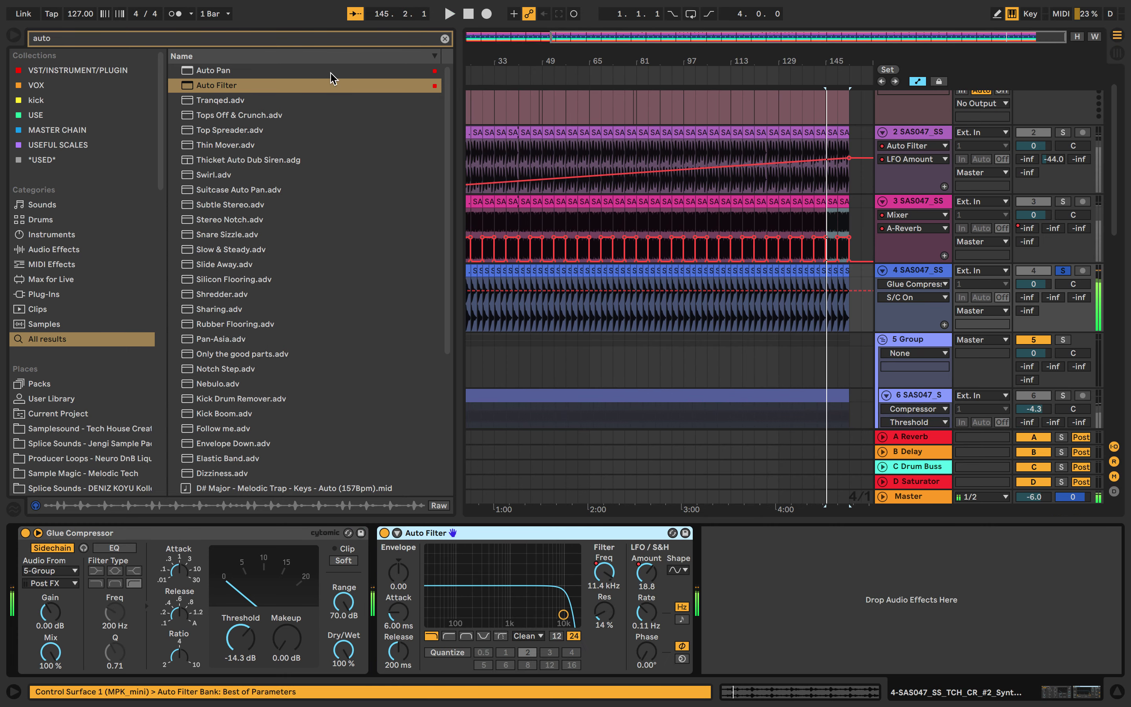
# Search the browser for "lfo" and add the LFO.amxd device to track 4 after the Auto Filter.
pyautogui.press('super+f')
pyautogui.write('lfo')
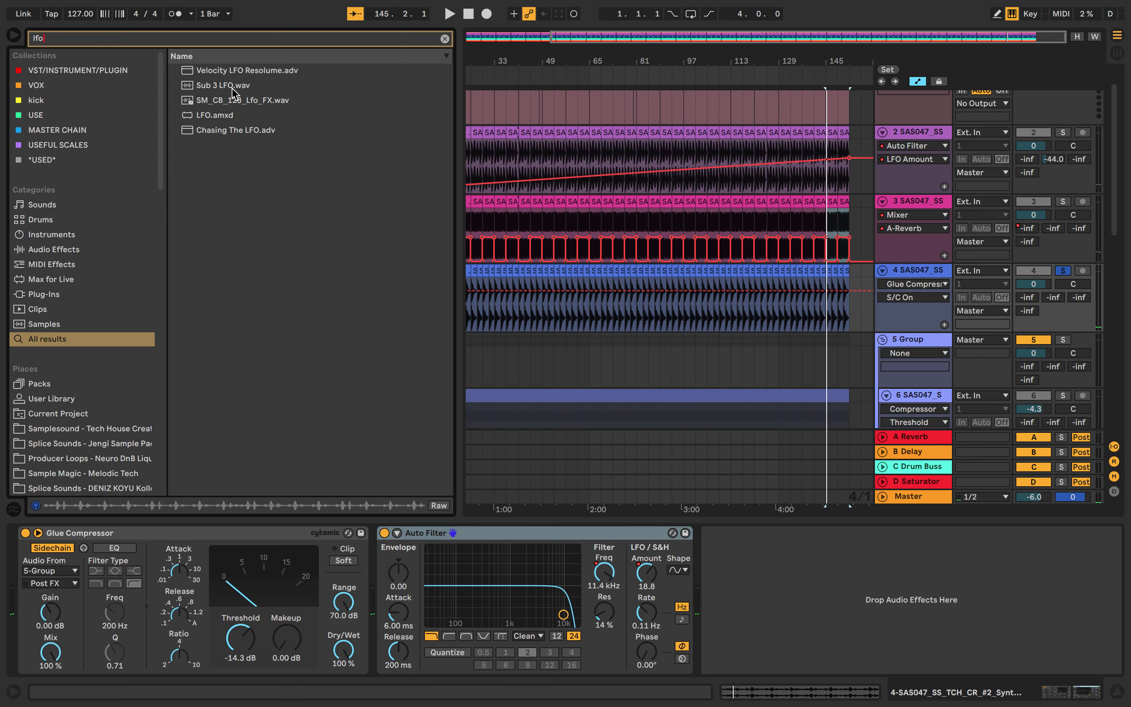
pyautogui.click(222, 114)
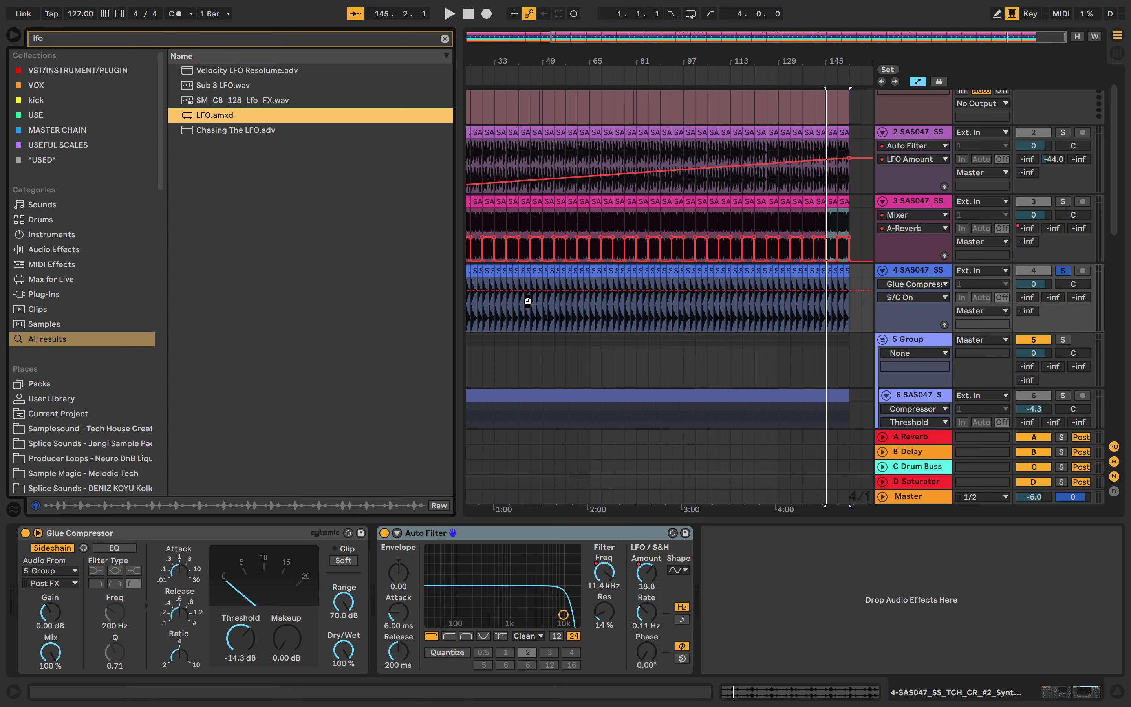
pyautogui.press('Return')
# Solo track 6 and track 8 in turn, playing each briefly to audition it.
pyautogui.scroll(-5, 530, 303)
pyautogui.hscroll(-3, 531, 302)
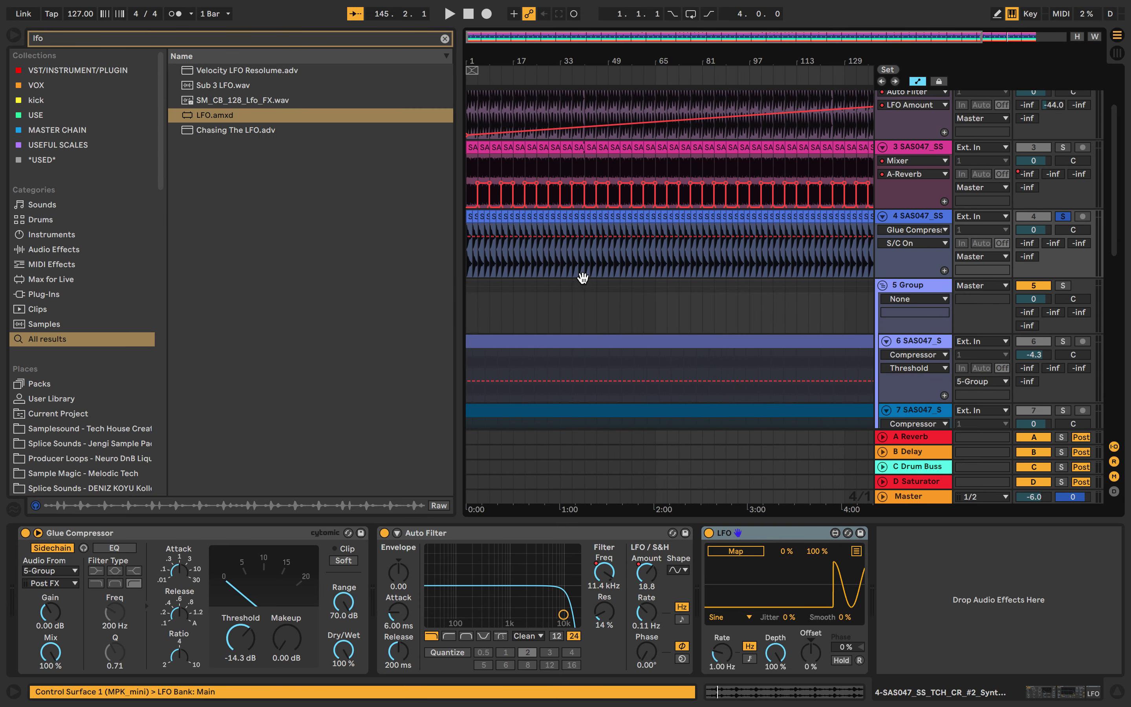
pyautogui.click(1064, 282)
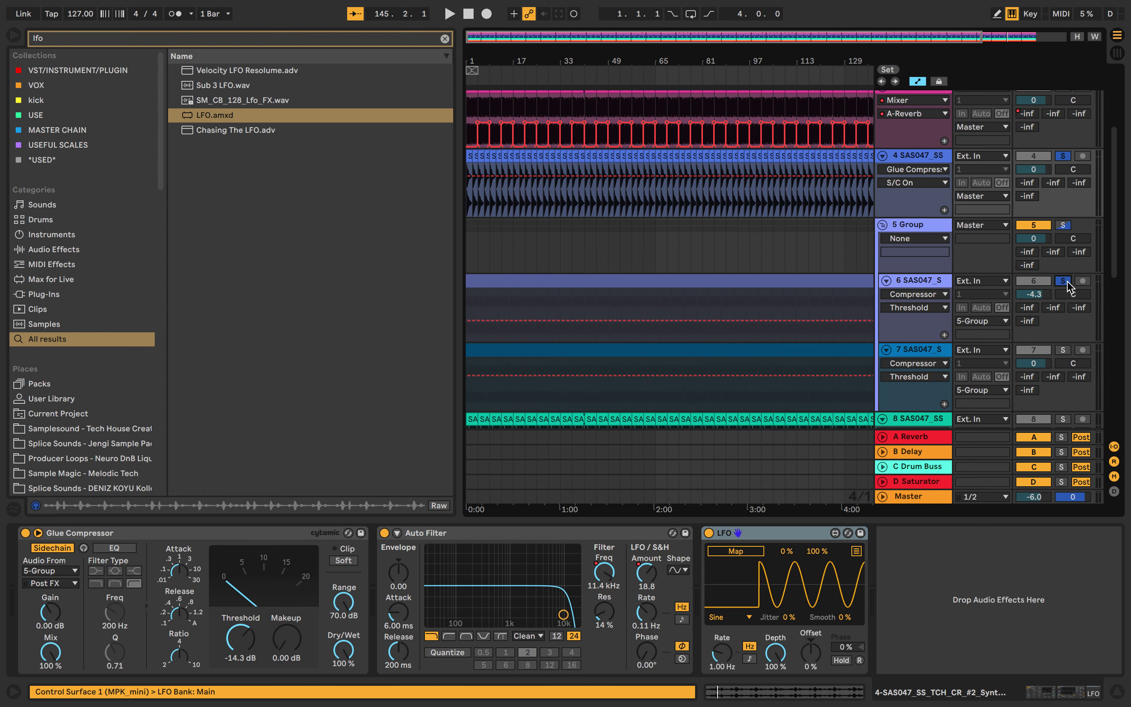
pyautogui.press('space')
pyautogui.press('space')
pyautogui.hscroll(-3, 840, 268)
pyautogui.scroll(-4, 839, 267)
pyautogui.scroll(-1, 840, 272)
pyautogui.click(1063, 291)
pyautogui.press('space')
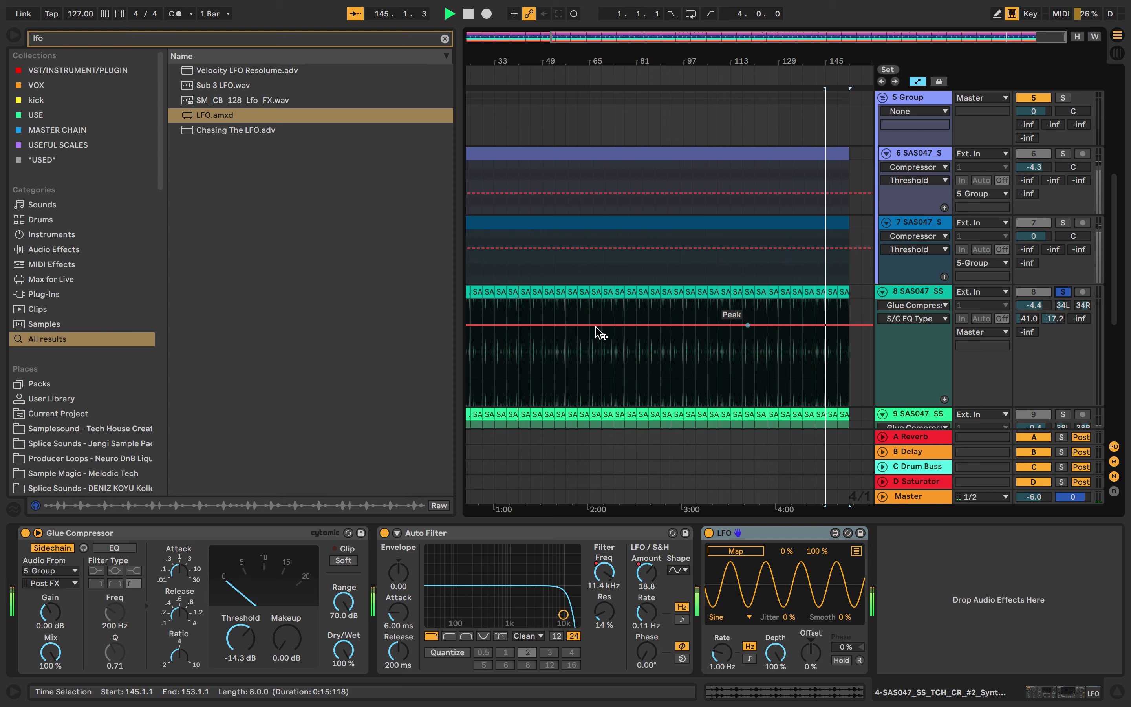
pyautogui.press('space')
# Show track 8's B-Delay send automation and draw a rise from about -66.8 dB at bar 1 to bar 17.
pyautogui.scroll(3, 592, 336)
pyautogui.hscroll(-5, 592, 336)
pyautogui.scroll(-2, 593, 336)
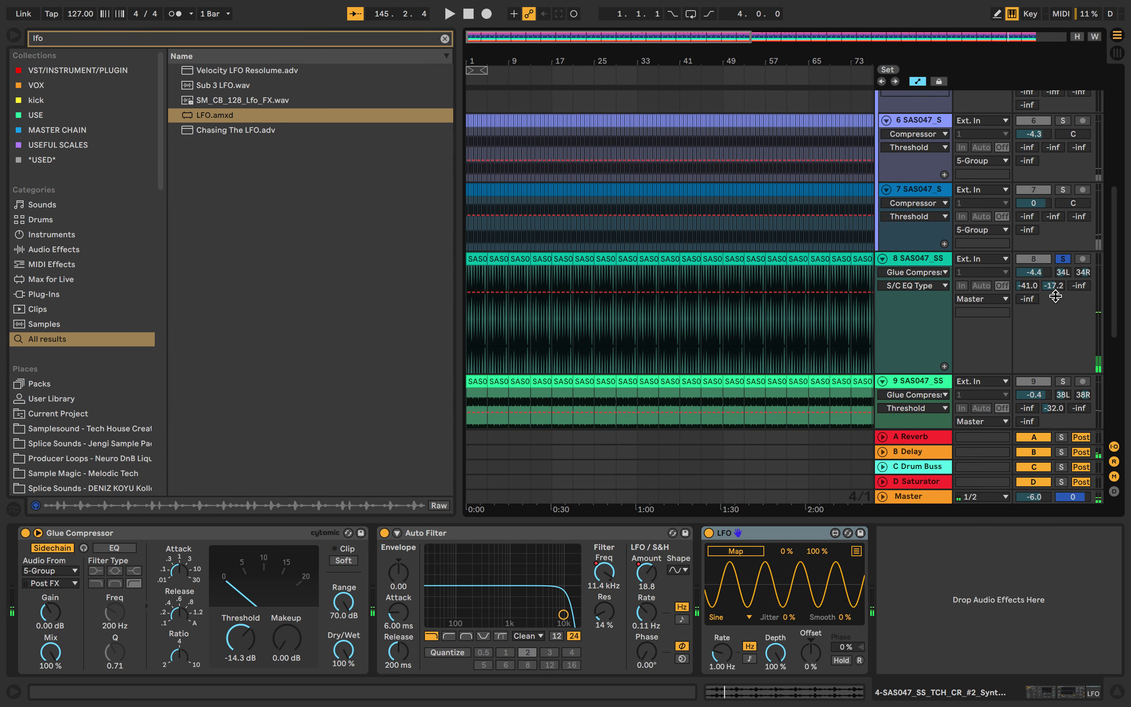
pyautogui.rightClick(1057, 294)
pyautogui.click(1012, 322)
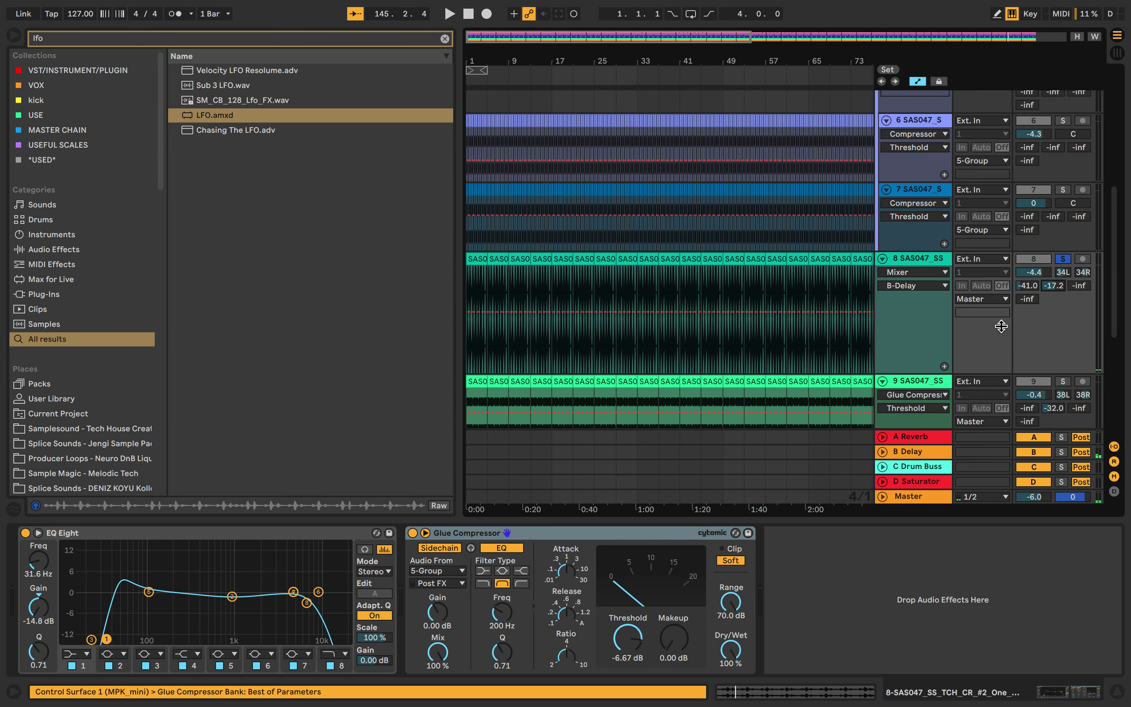
pyautogui.click(552, 312)
pyautogui.moveTo(510, 311); pyautogui.dragTo(468, 371)
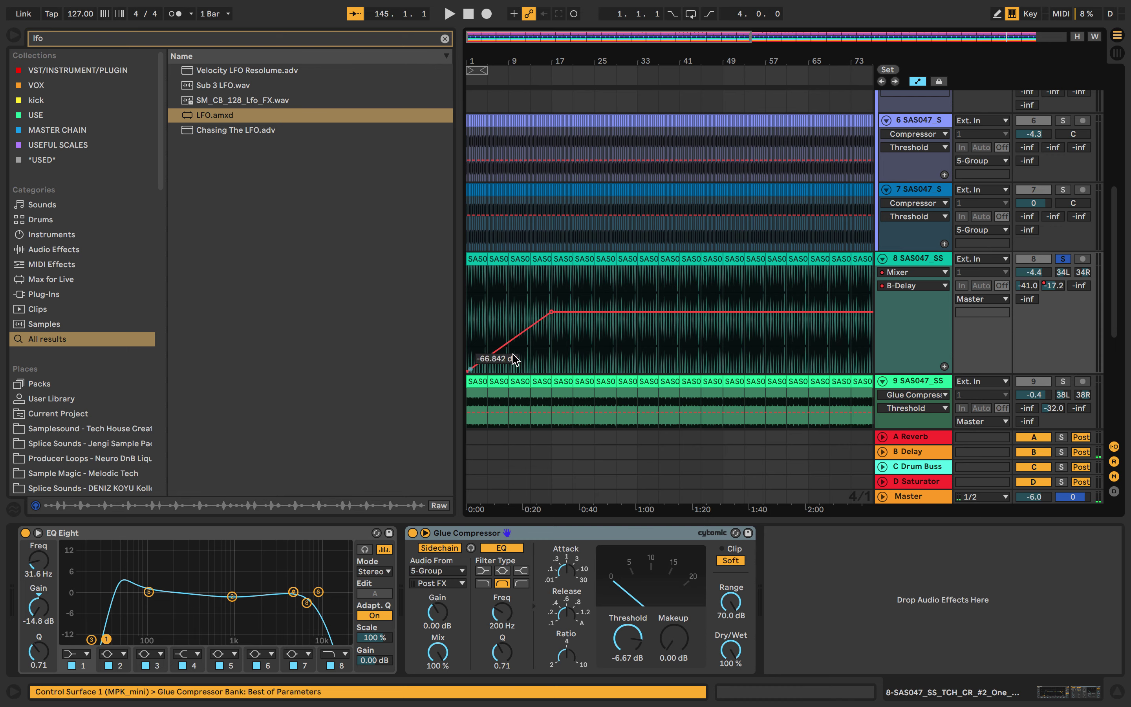
# Repeat track 8's 32-bar B-Delay send rise and fall up to bar 161, removing the extra copy beyond it.
pyautogui.moveTo(637, 311); pyautogui.dragTo(438, 346)
pyautogui.press('super+d')
pyautogui.press('super+d')
pyautogui.press('super+d')
pyautogui.press('super+d')
pyautogui.press('super+d')
pyautogui.scroll(-8, 568, 359)
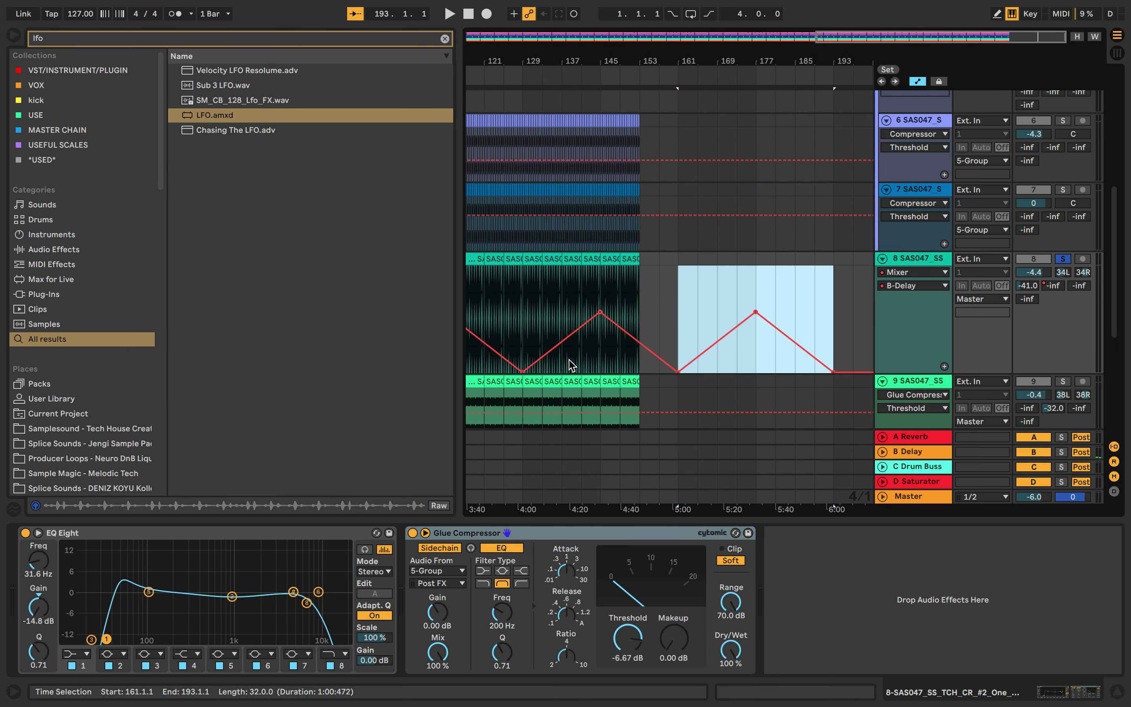
pyautogui.press('super+z')
# Raise the low points of the first 32-bar B-Delay shape to about -48 dB and repeat it up to bar 161.
pyautogui.moveTo(807, 304); pyautogui.dragTo(291, 312)
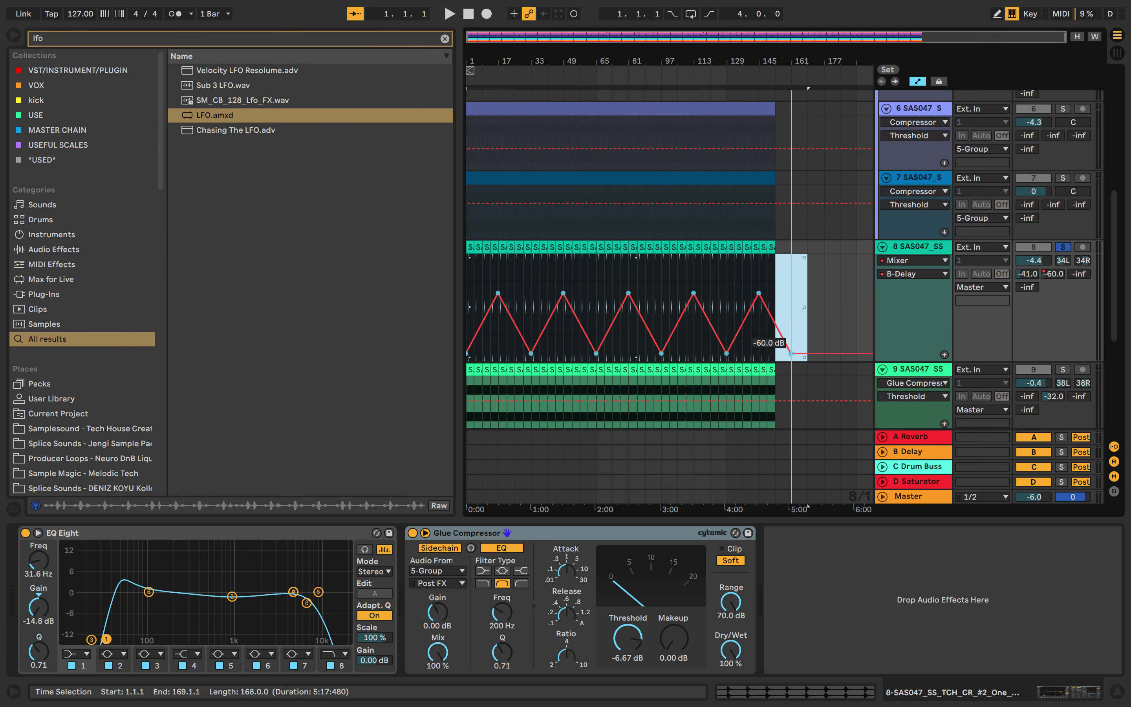
pyautogui.click(813, 338)
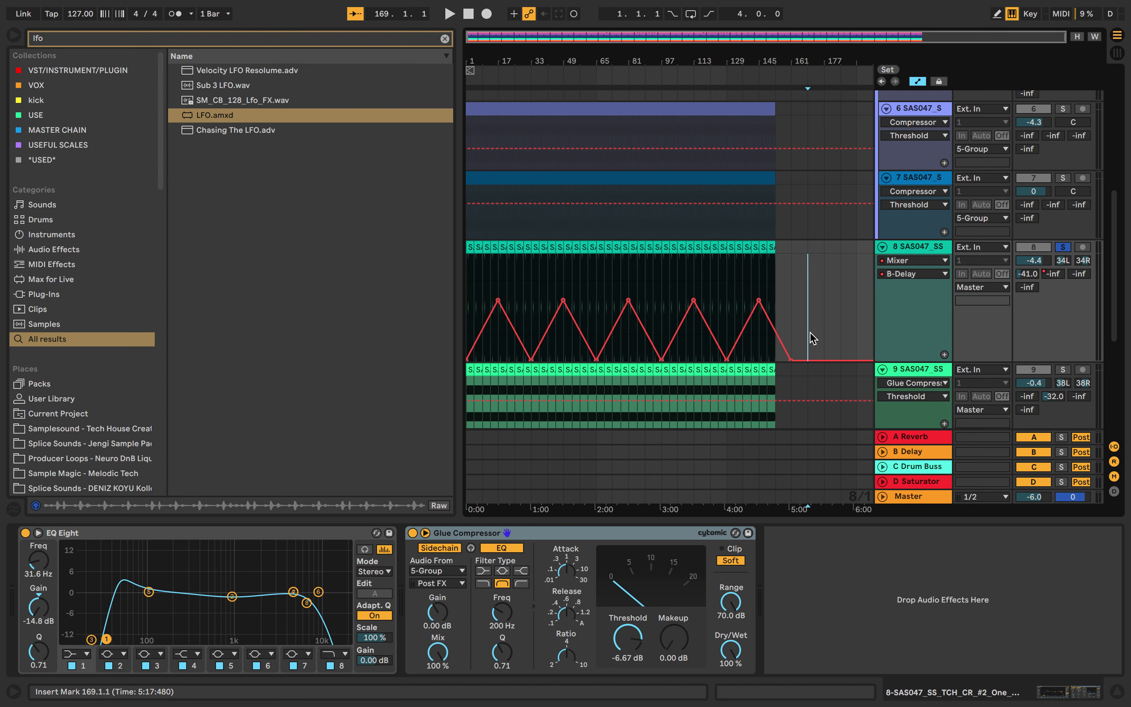
pyautogui.moveTo(467, 361); pyautogui.dragTo(467, 346)
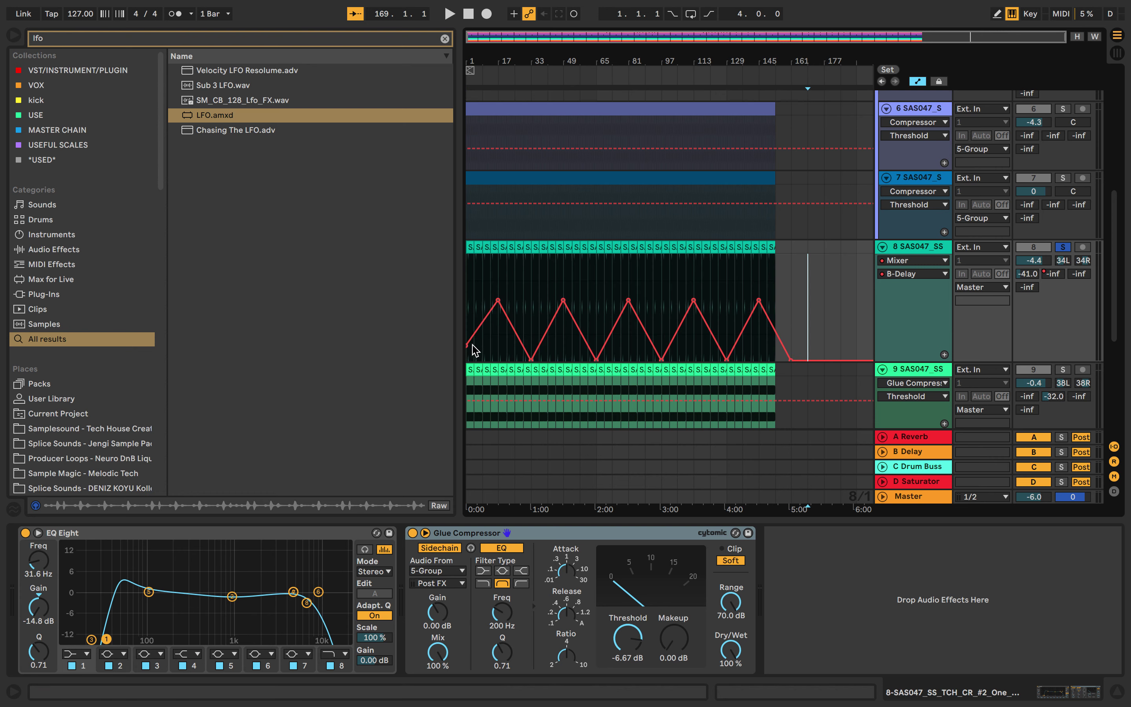
pyautogui.moveTo(531, 360); pyautogui.dragTo(415, 353)
pyautogui.press('super+d')
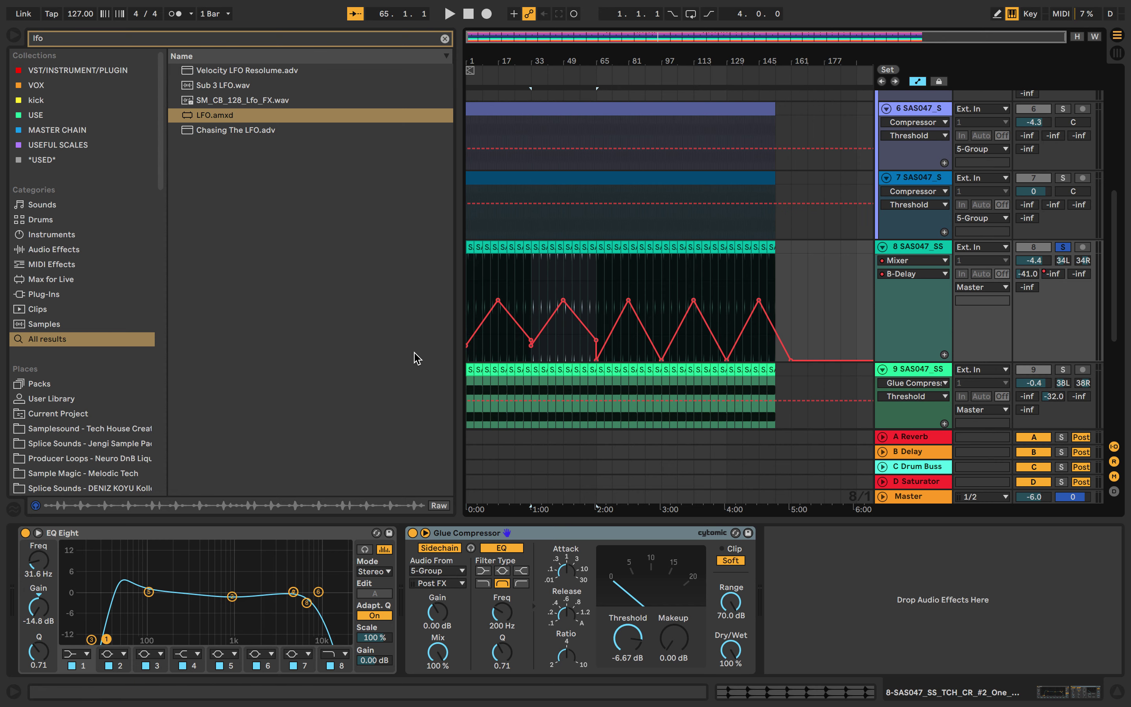
pyautogui.press('super+d')
pyautogui.press('super+d')
pyautogui.press('super+d')
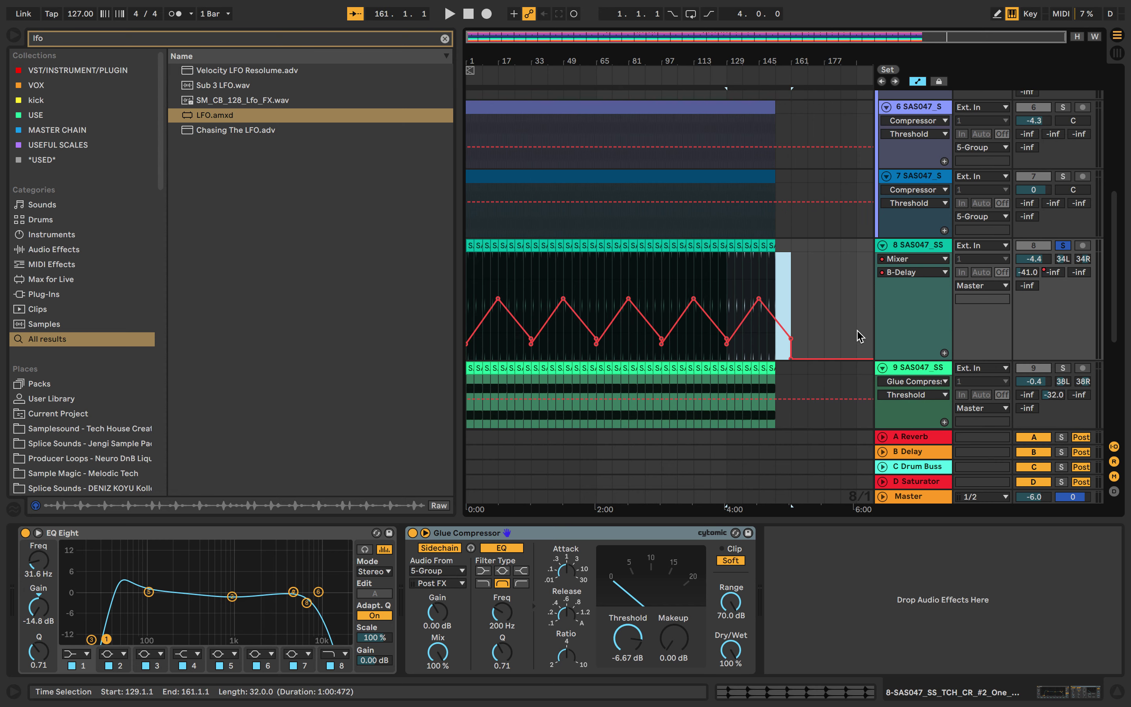
# Solo track 9 and play from bar 129 to audition its loop.
pyautogui.click(1064, 368)
pyautogui.press('space')
pyautogui.press('+')
pyautogui.press('+')
pyautogui.press('+')
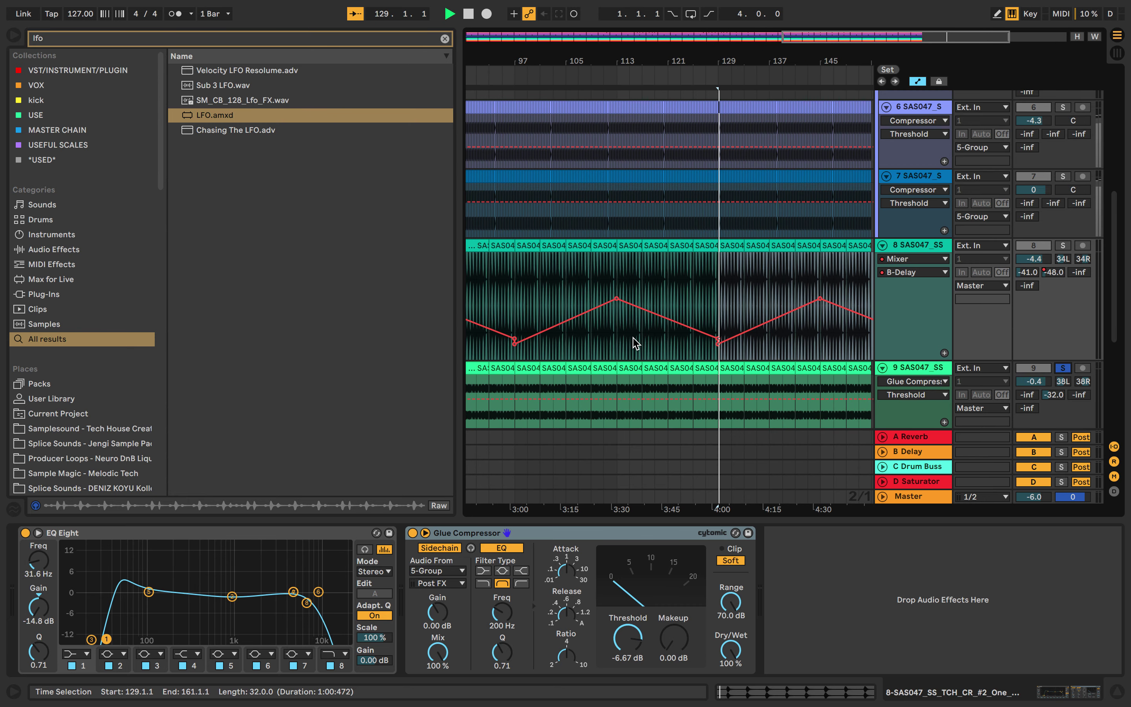
pyautogui.hscroll(-3, 633, 343)
pyautogui.scroll(-4, 634, 339)
pyautogui.scroll(-3, 864, 359)
pyautogui.press('space')
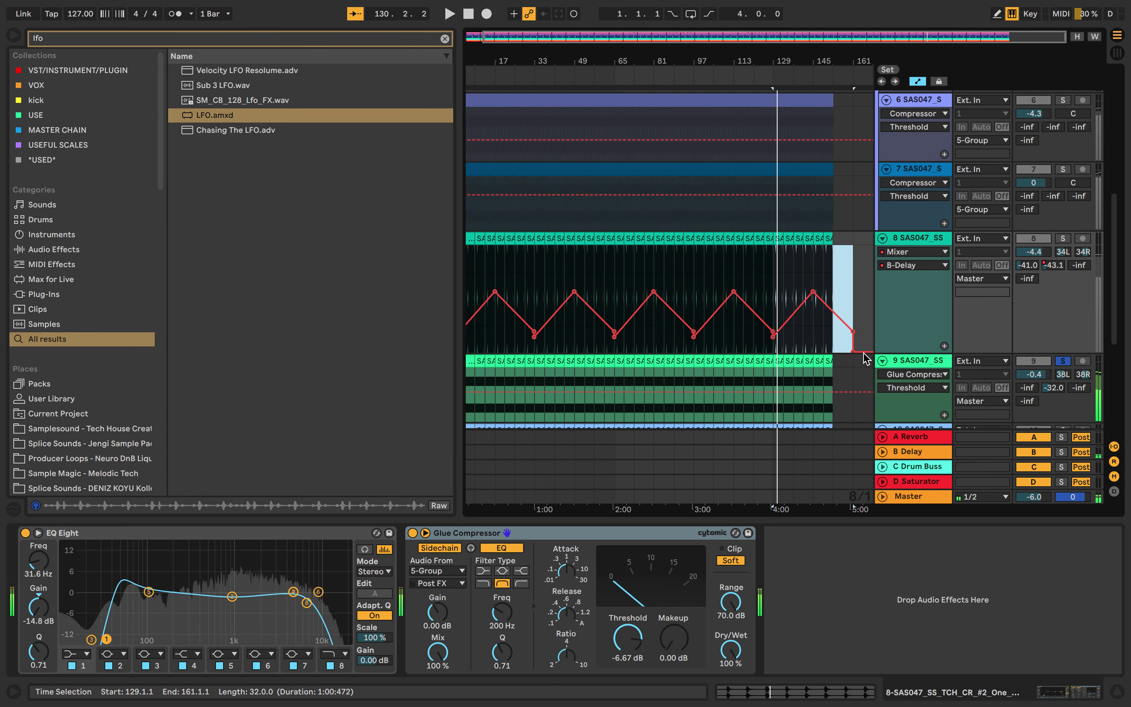
# Delete the repeated rises and falls from track 8's B-Delay send automation.
pyautogui.moveTo(854, 284); pyautogui.dragTo(354, 289)
pyautogui.press('Delete')
pyautogui.hotkey('shift', 'Home')
pyautogui.press('Delete')
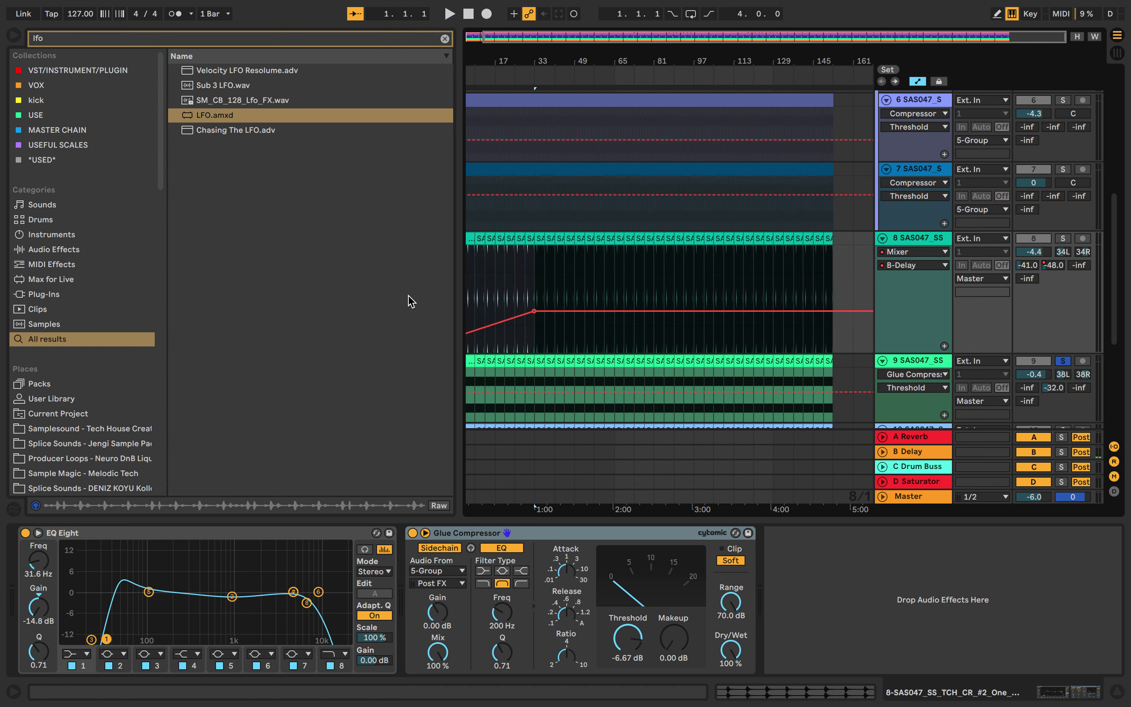
# Shape track 8's B-Delay send automation into a rise from about -48 dB at bar 1 to about -24.8 dB at bar 17.
pyautogui.click(495, 313)
pyautogui.moveTo(534, 311); pyautogui.dragTo(474, 311)
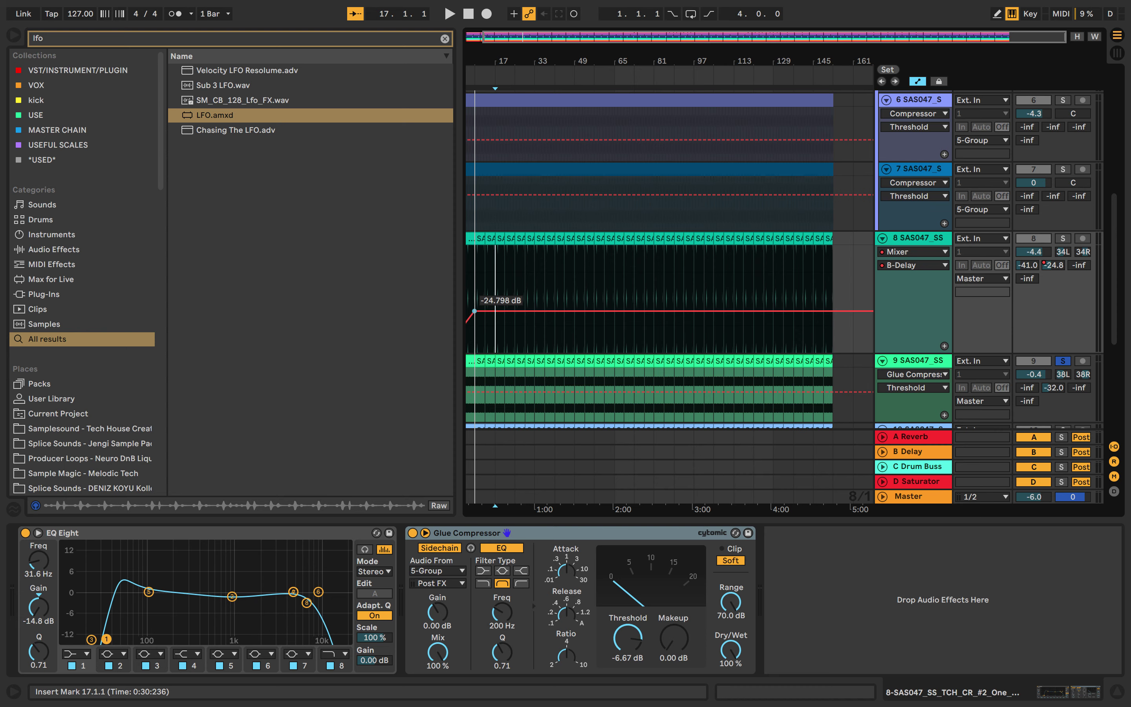
pyautogui.scroll(5, 478, 310)
pyautogui.hscroll(-3, 477, 310)
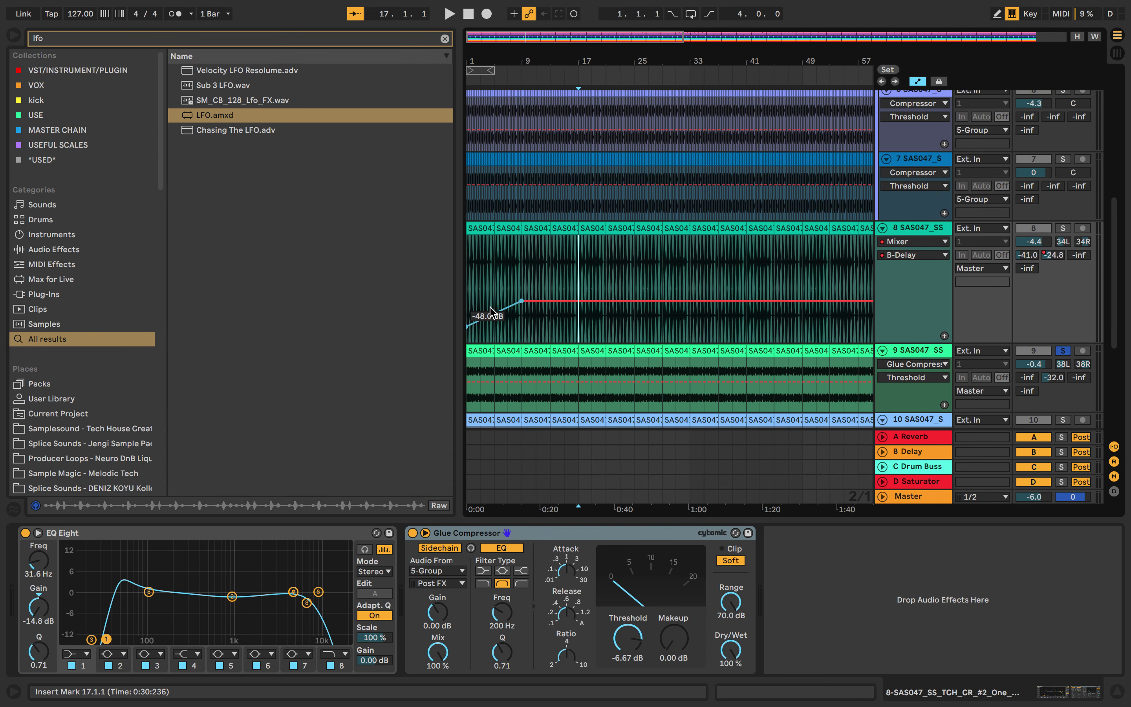
pyautogui.moveTo(521, 300); pyautogui.dragTo(591, 301)
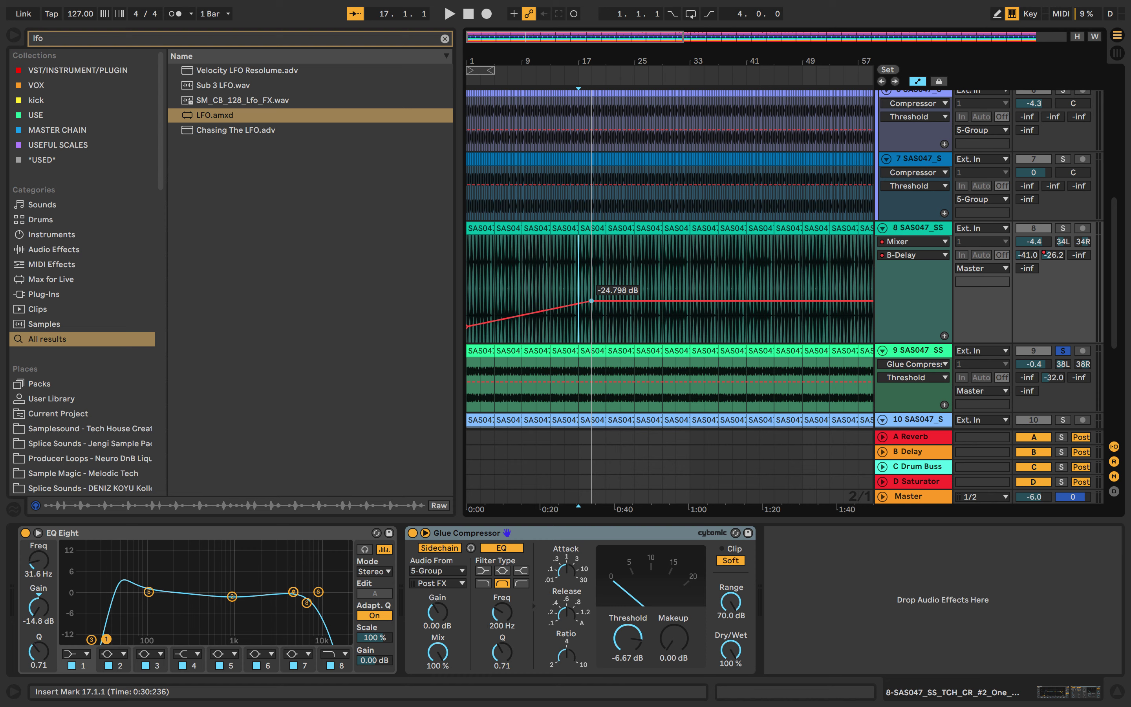
pyautogui.moveTo(591, 301); pyautogui.dragTo(578, 301)
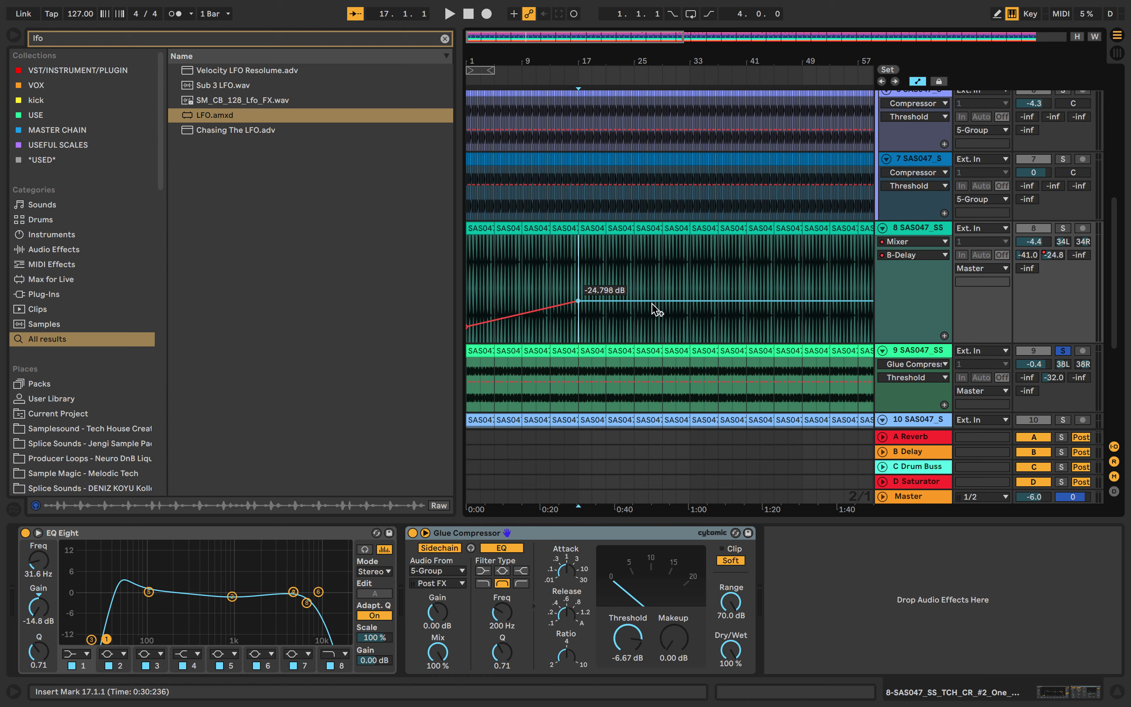
# Repeat the first 24 bars of track 8's B-Delay send automation up to bar 169.
pyautogui.moveTo(648, 300); pyautogui.dragTo(411, 298)
pyautogui.press('super+d')
pyautogui.press('super+d')
pyautogui.press('super+d')
pyautogui.scroll(-5, 554, 330)
pyautogui.press('super+d')
pyautogui.press('super+d')
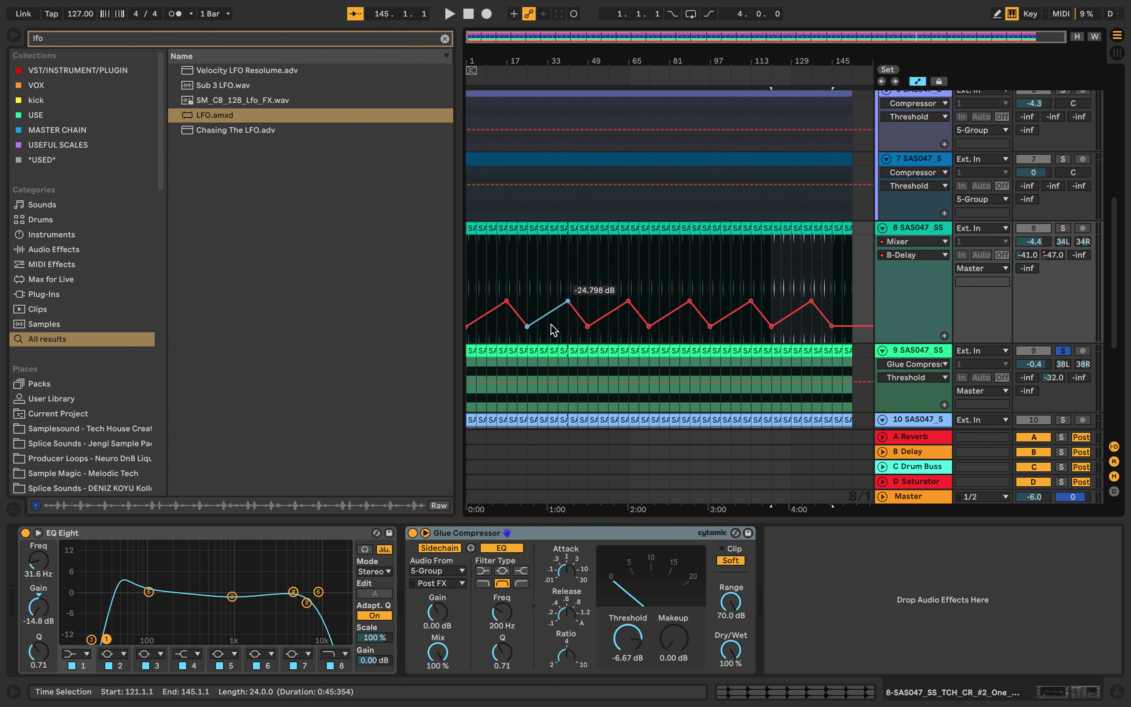
pyautogui.press('super+d')
# Shape track 9's volume automation into a gradual rise from about -3.6 dB at bar 1 to about -0.4 dB at the loops' end.
pyautogui.scroll(-3, 981, 248)
pyautogui.press('space')
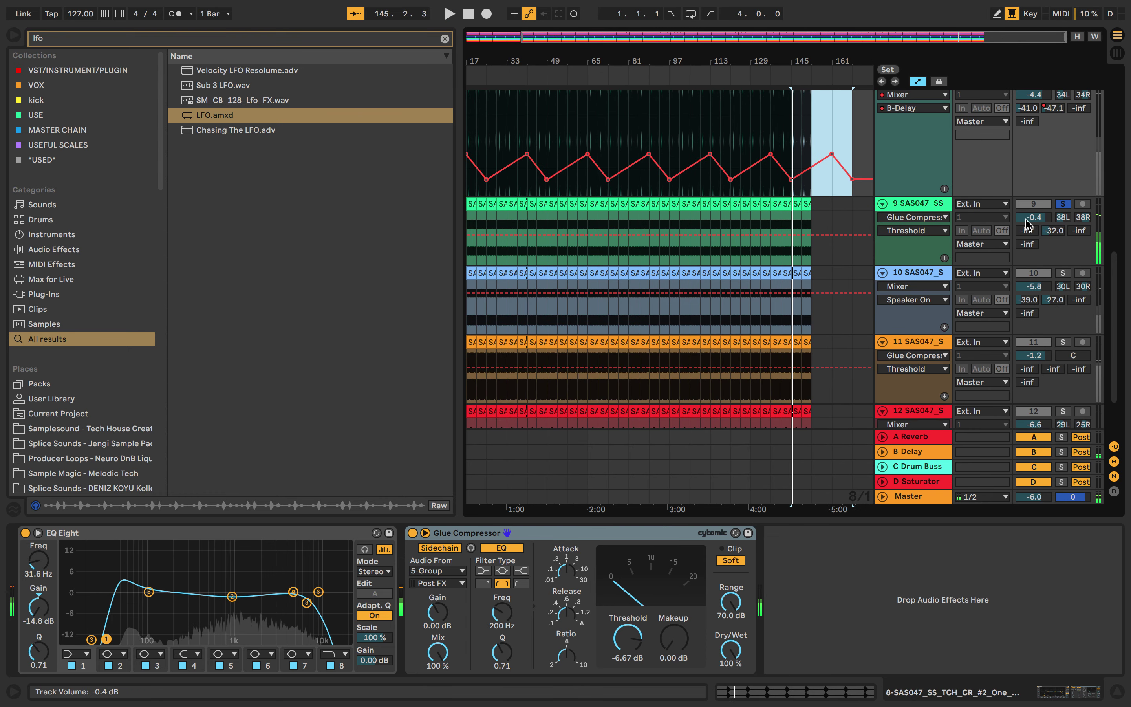
pyautogui.rightClick(1028, 218)
pyautogui.click(803, 206)
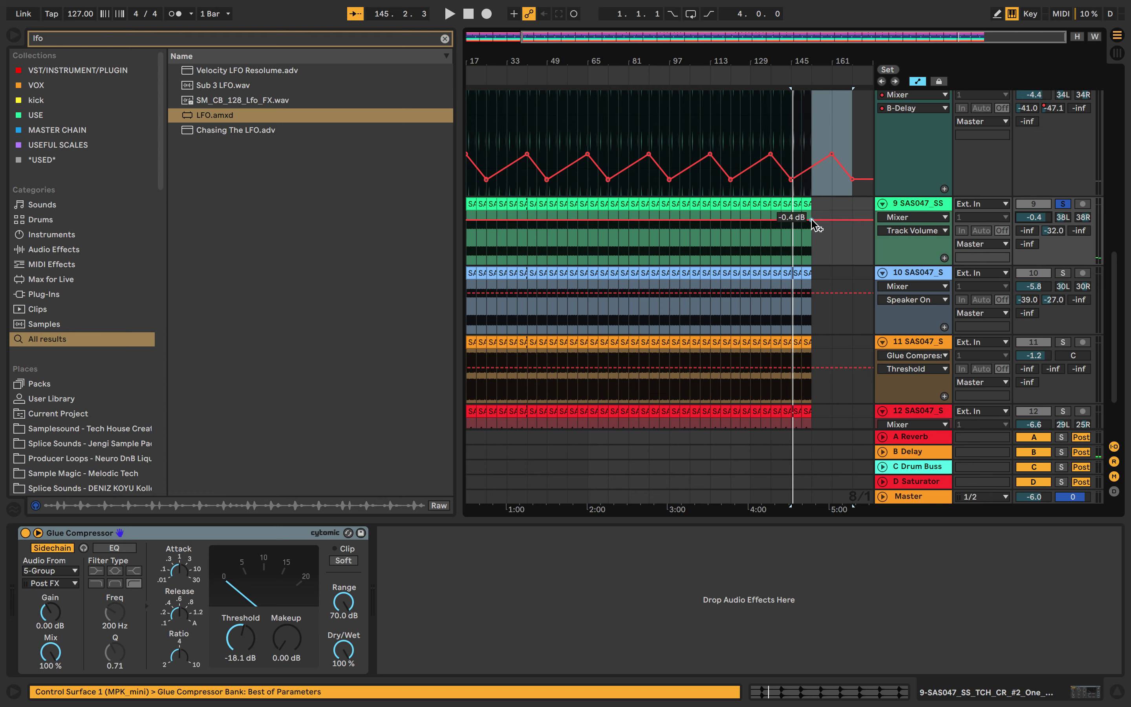
pyautogui.click(812, 220)
pyautogui.scroll(-2, 812, 220)
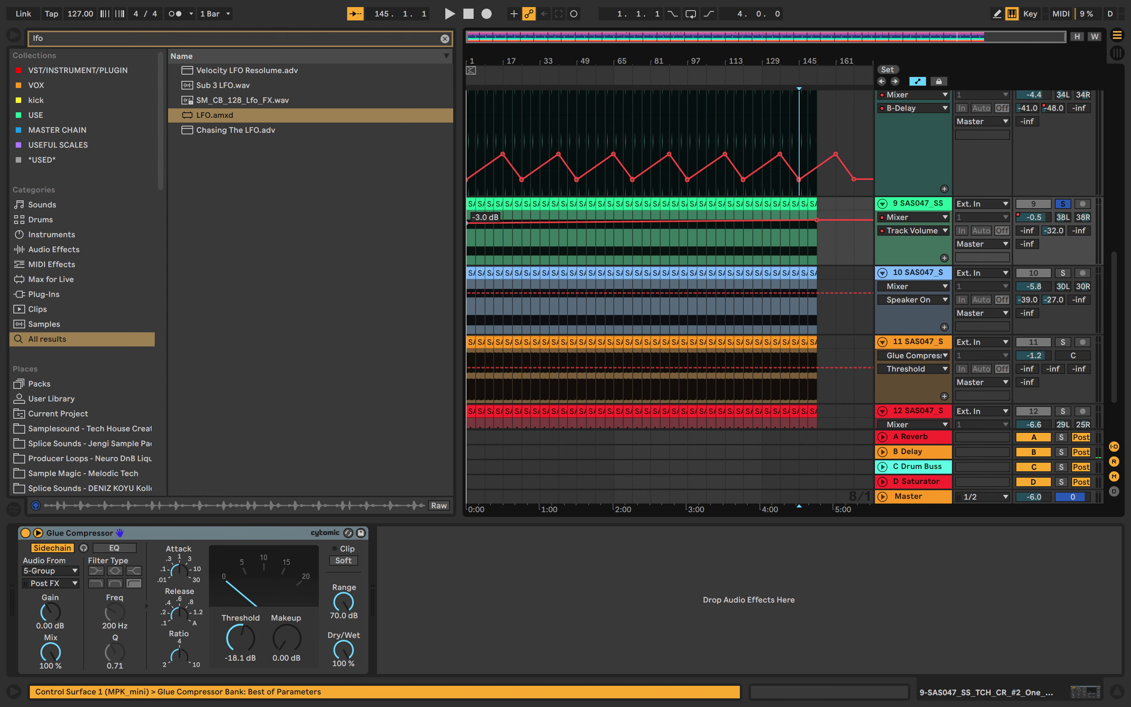
pyautogui.moveTo(470, 224); pyautogui.dragTo(470, 226)
# Copy track 2's Auto Filter frequency automation from bar 1 to bar 169.
pyautogui.scroll(3, 720, 241)
pyautogui.scroll(2, 720, 240)
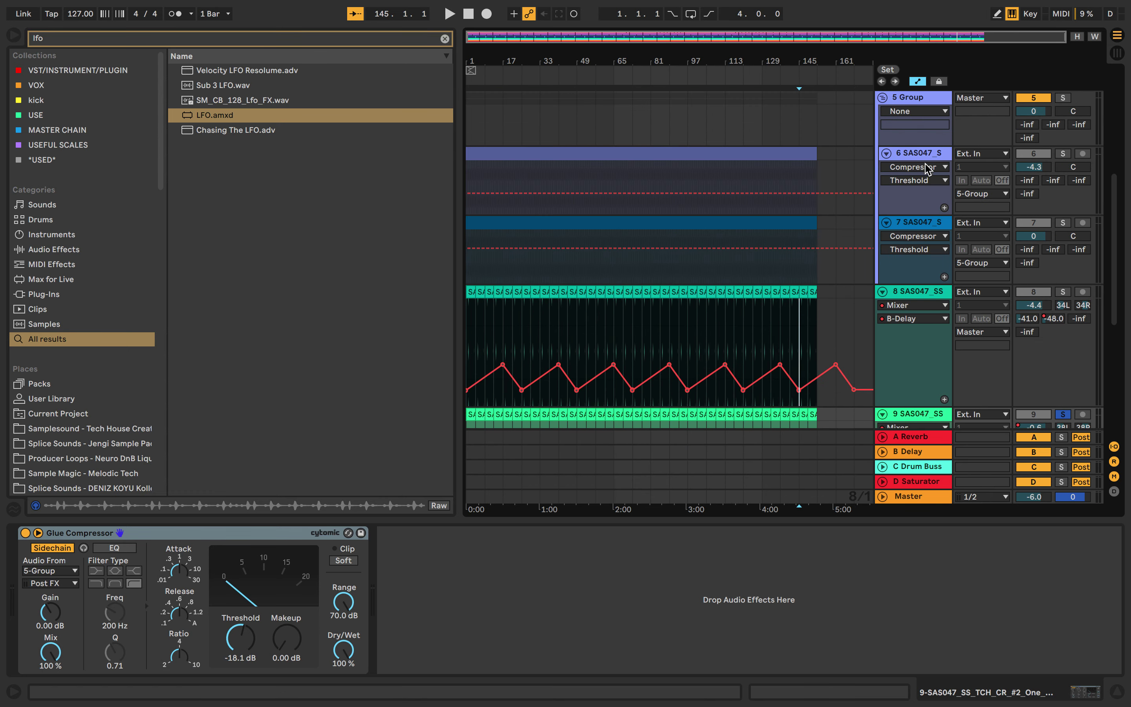
pyautogui.scroll(5, 921, 147)
pyautogui.click(926, 168)
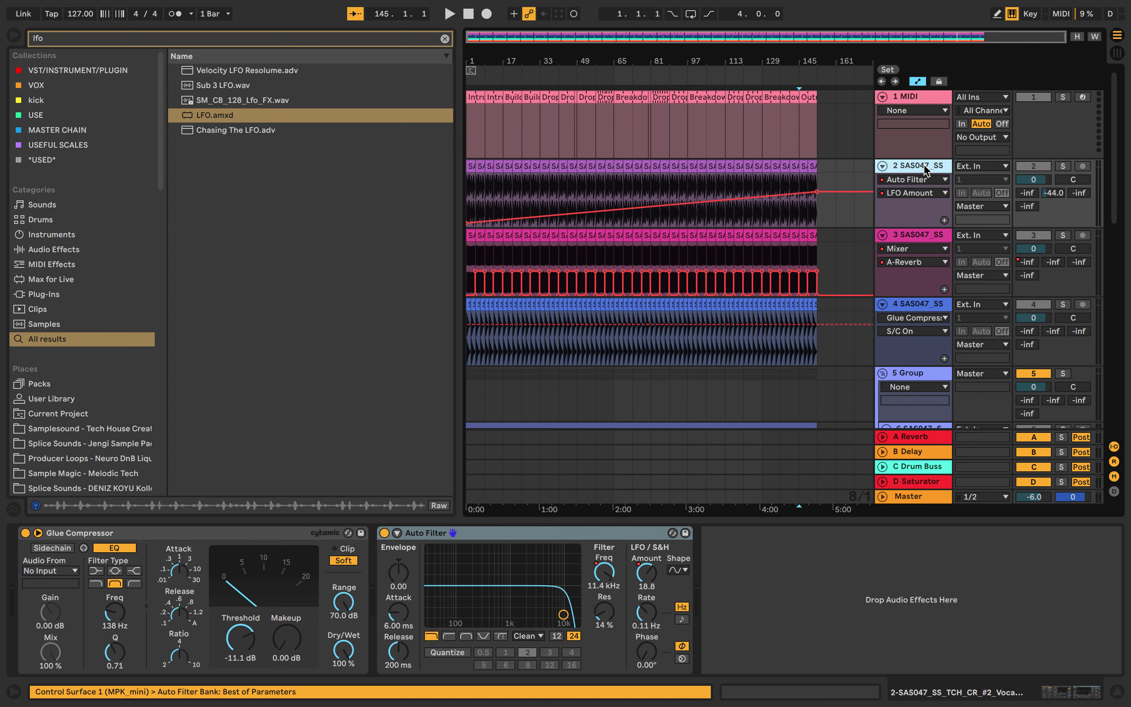
pyautogui.click(606, 579)
pyautogui.moveTo(853, 193); pyautogui.dragTo(468, 196)
pyautogui.scroll(-10, 688, 253)
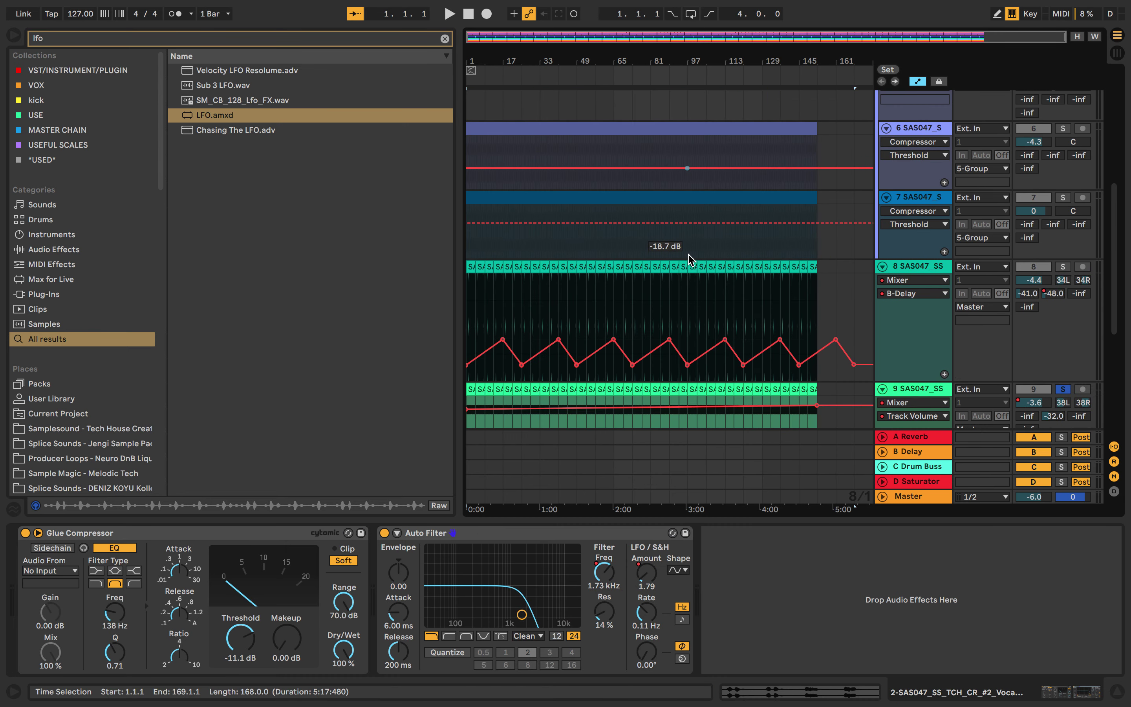
# Paste the copied filter automation onto track 9's Track Volume lane from bar 1.
pyautogui.scroll(-1, 689, 259)
pyautogui.click(944, 299)
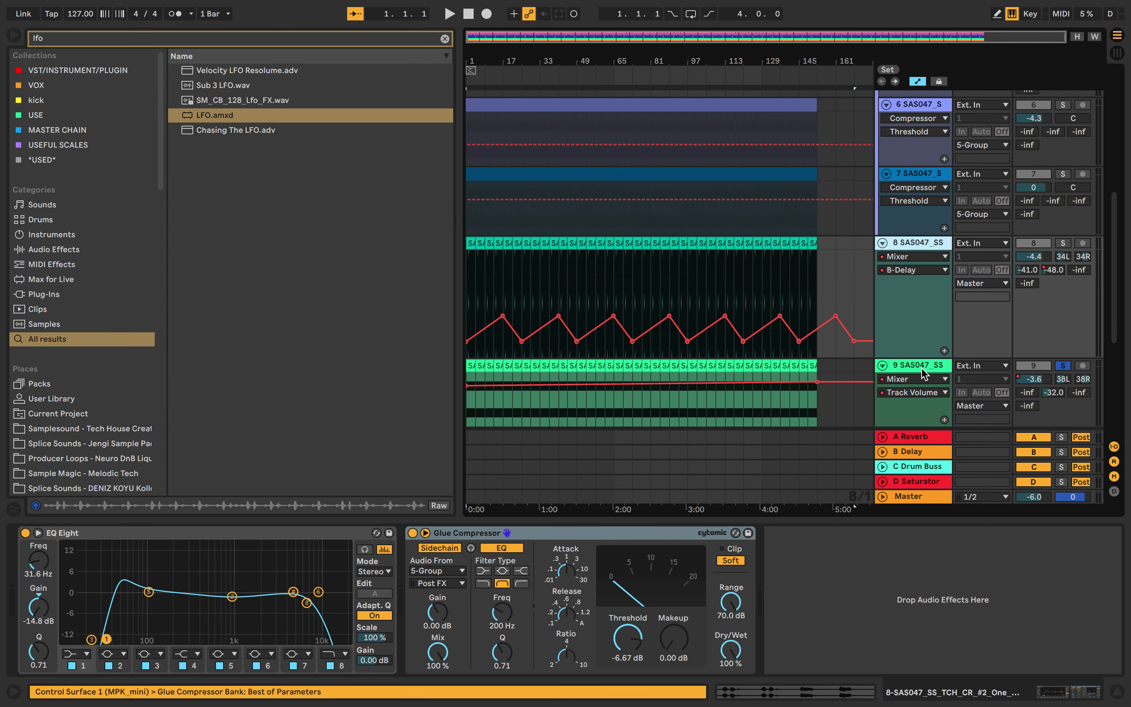
pyautogui.click(930, 369)
pyautogui.rightClick(1036, 380)
pyautogui.click(1023, 387)
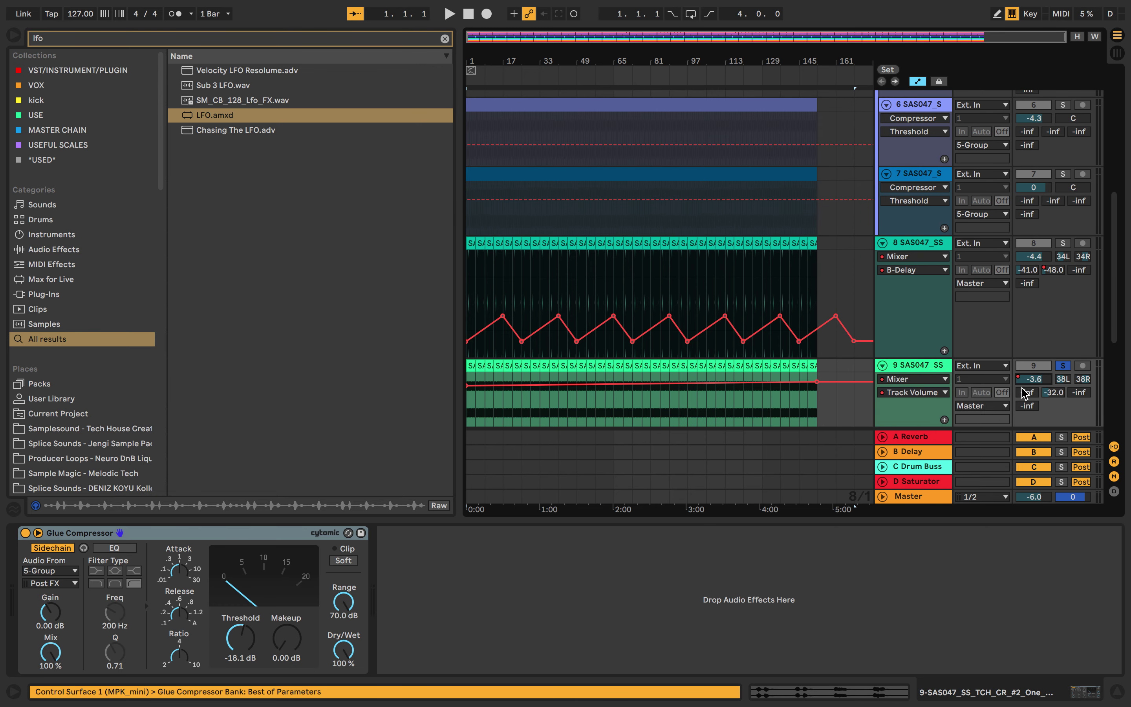
pyautogui.click(467, 400)
pyautogui.press('super+v')
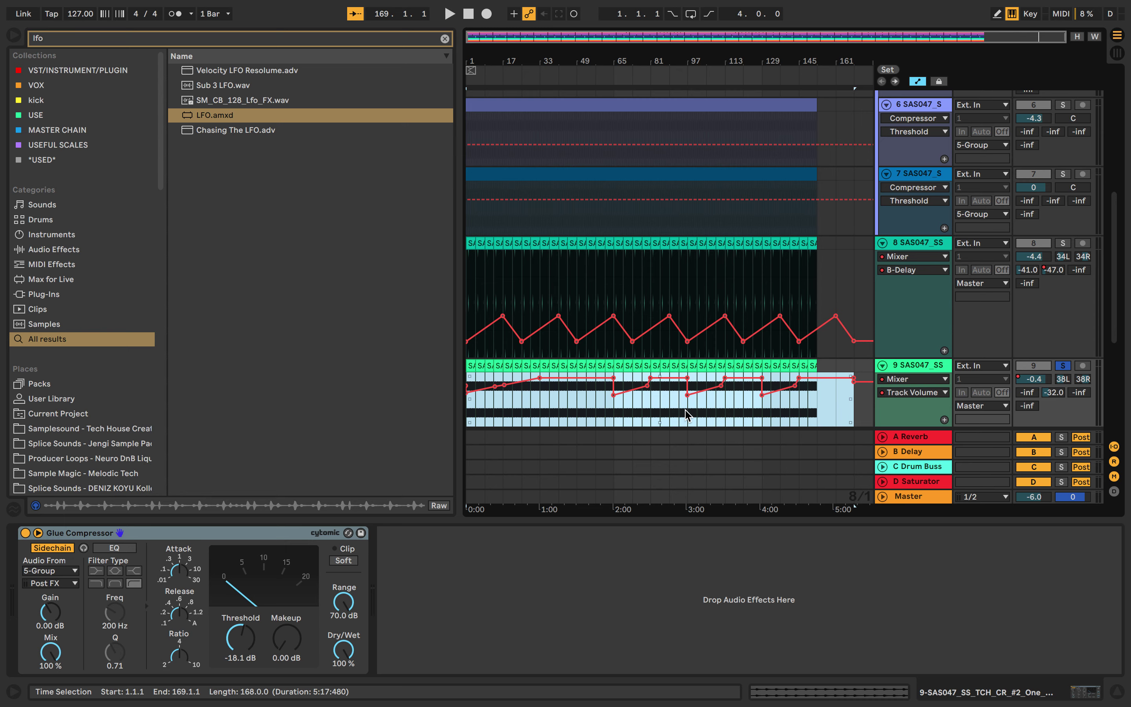
# Show track 10's Track Volume automation and paste the copied curve there from bar 1.
pyautogui.scroll(-5, 997, 289)
pyautogui.rightClick(1036, 314)
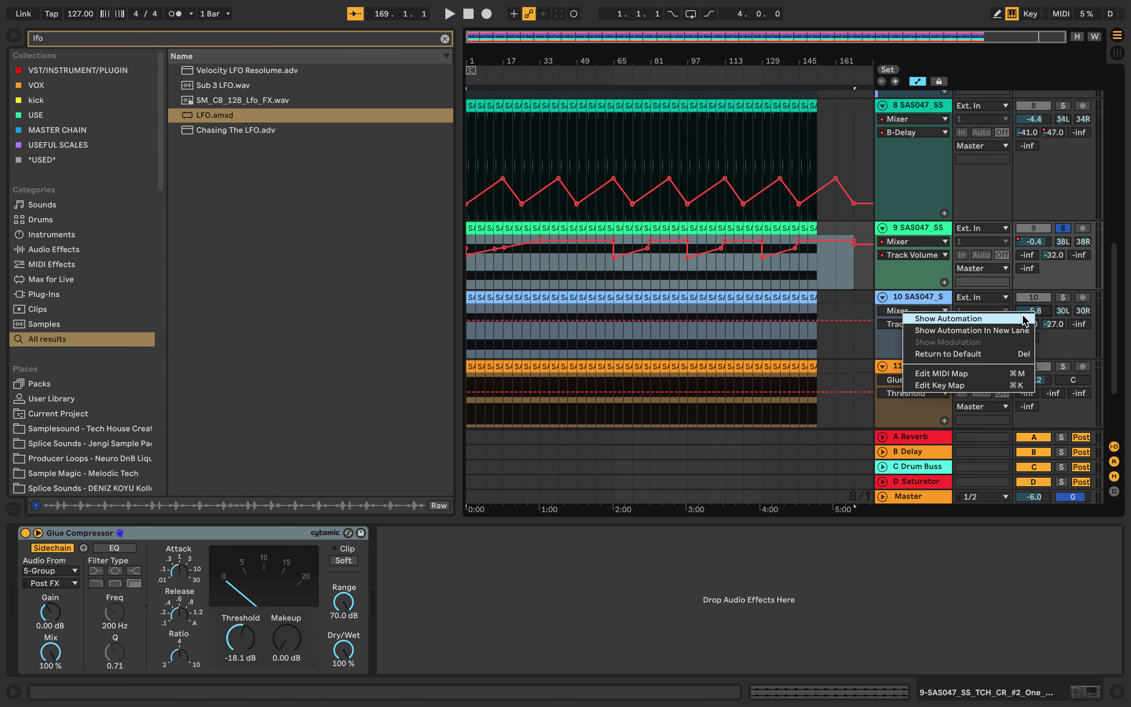
pyautogui.click(1023, 322)
pyautogui.click(469, 344)
pyautogui.press('super+v')
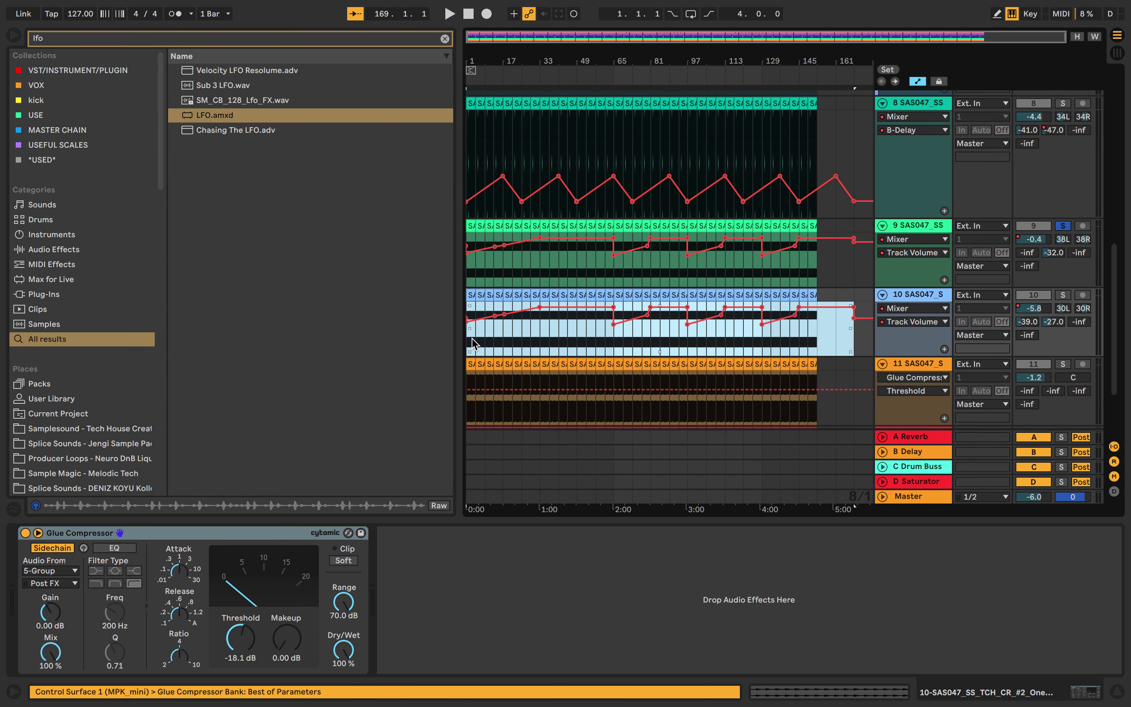
# Show track 11's Track Volume automation and paste the copied curve there from bar 1.
pyautogui.scroll(-4, 979, 283)
pyautogui.rightClick(1047, 282)
pyautogui.click(935, 287)
pyautogui.click(578, 266)
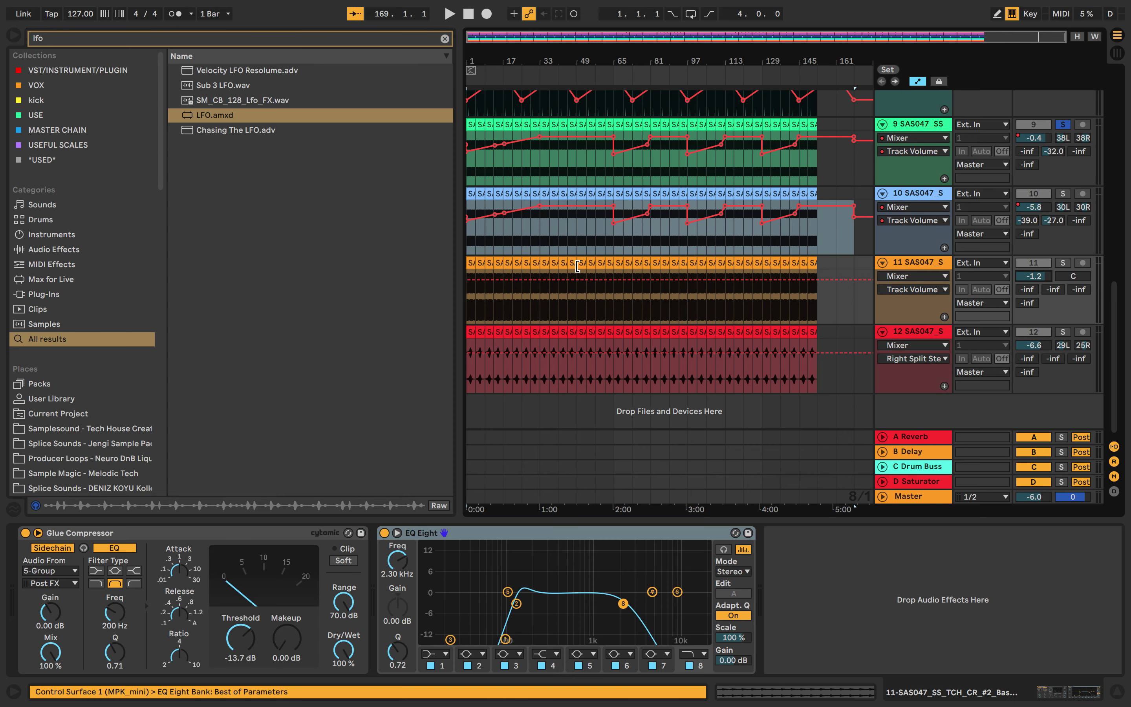
pyautogui.click(475, 311)
pyautogui.press('super+v')
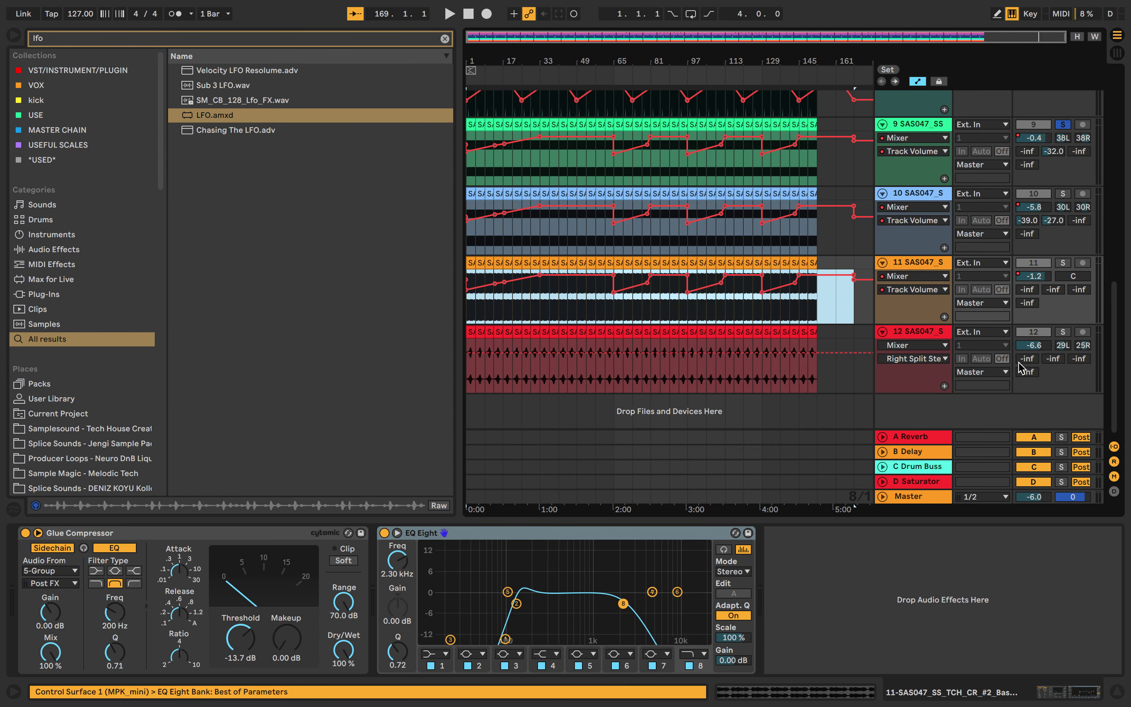
# Show track 12's Track Volume automation and paste the copied curve there from bar 1.
pyautogui.rightClick(1045, 351)
pyautogui.click(934, 356)
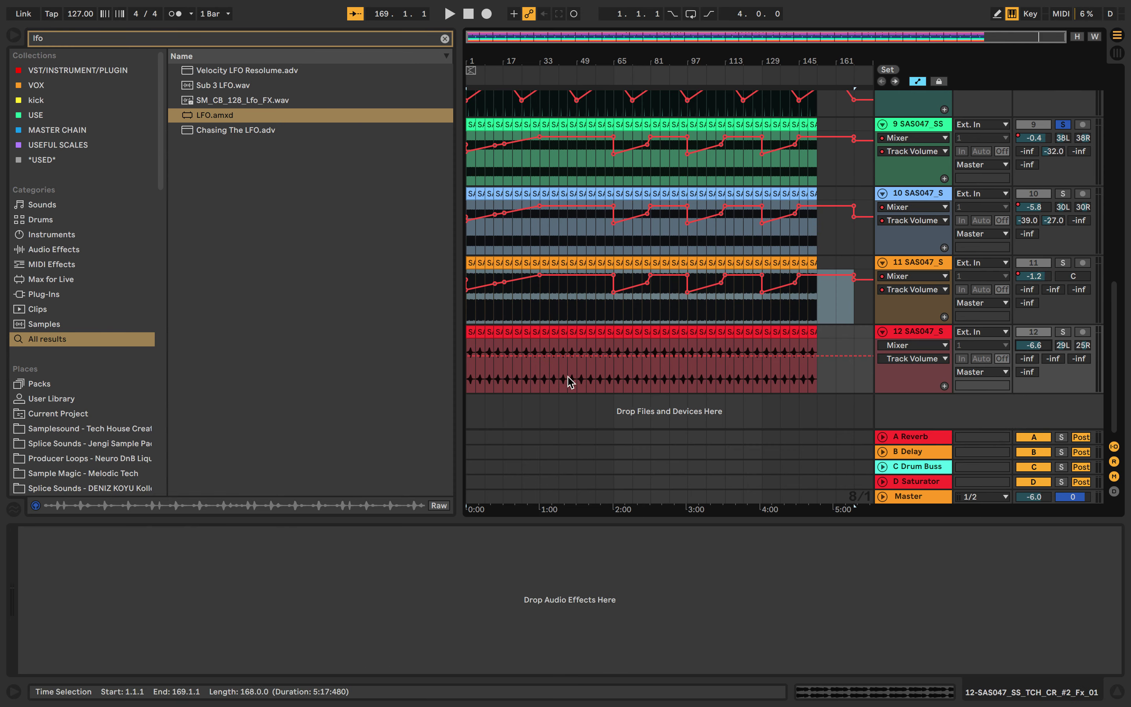
pyautogui.click(472, 373)
pyautogui.press('super+v')
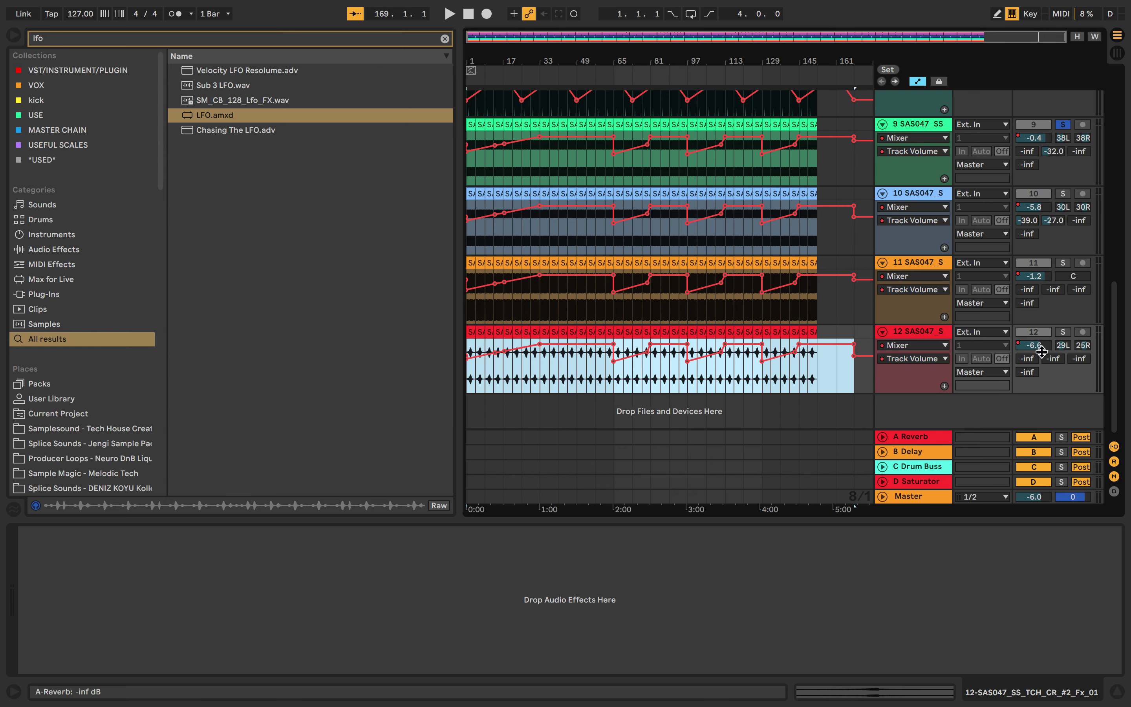
# Paste the copied curve onto track 12's B-Delay send automation and onto its A-Reverb send automation in a new lane, from bar 1.
pyautogui.rightClick(1054, 363)
pyautogui.click(953, 397)
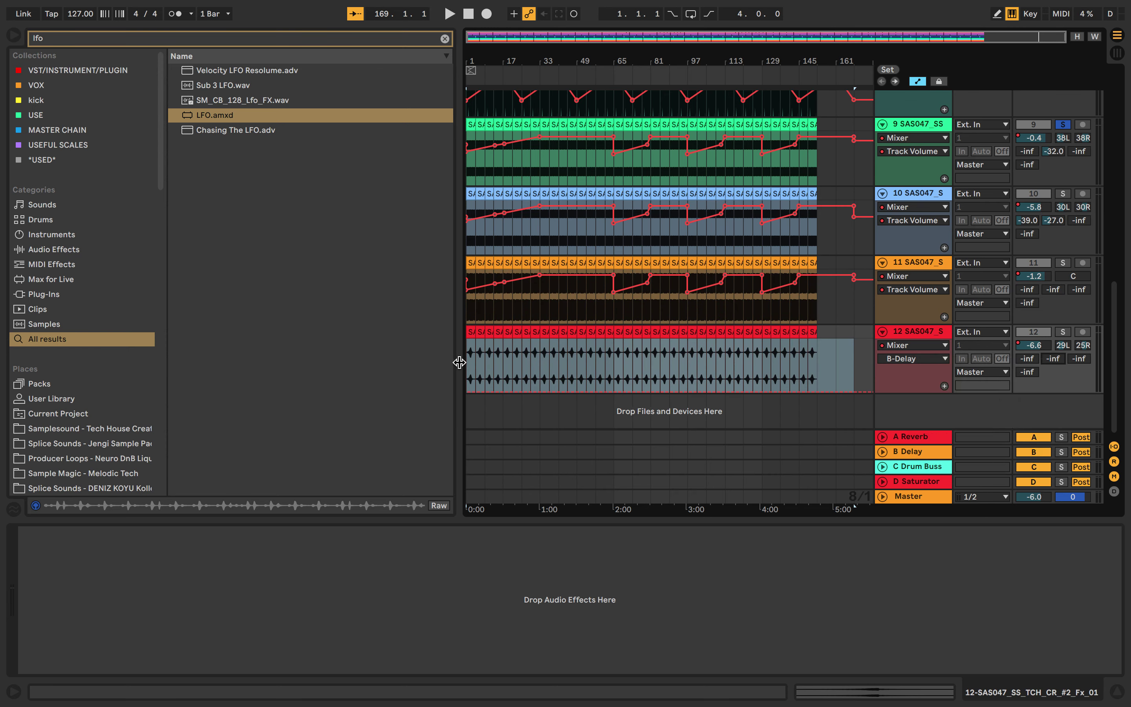
pyautogui.click(473, 365)
pyautogui.press('super+v')
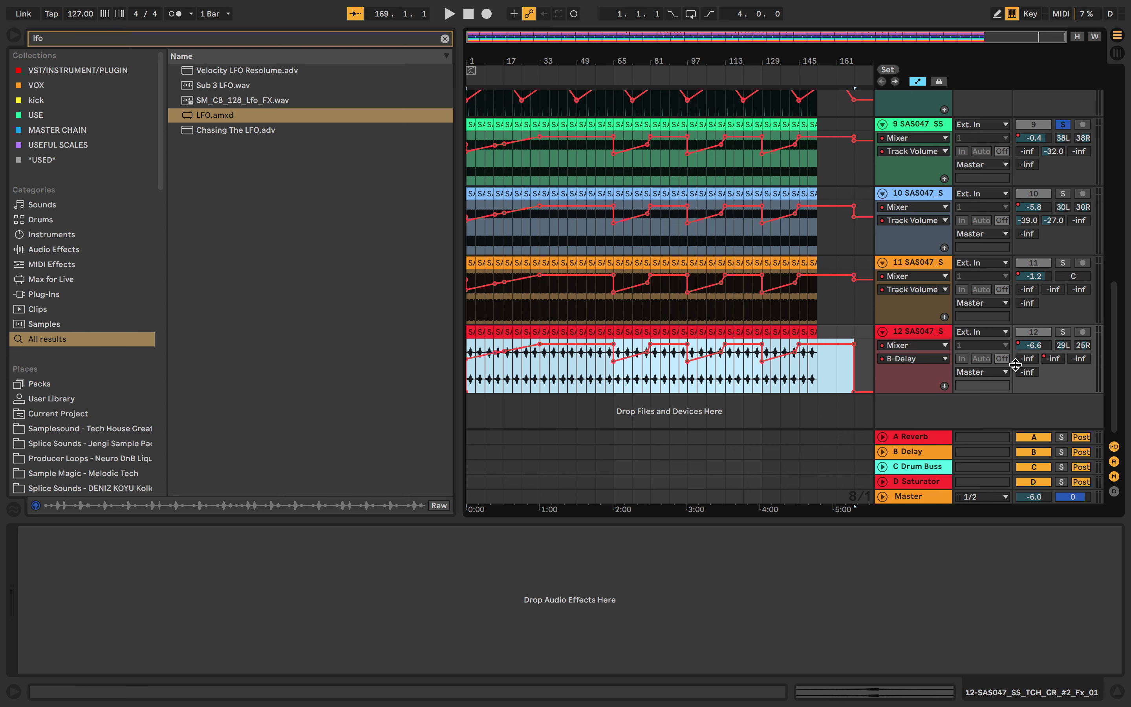
pyautogui.rightClick(1026, 372)
pyautogui.click(957, 417)
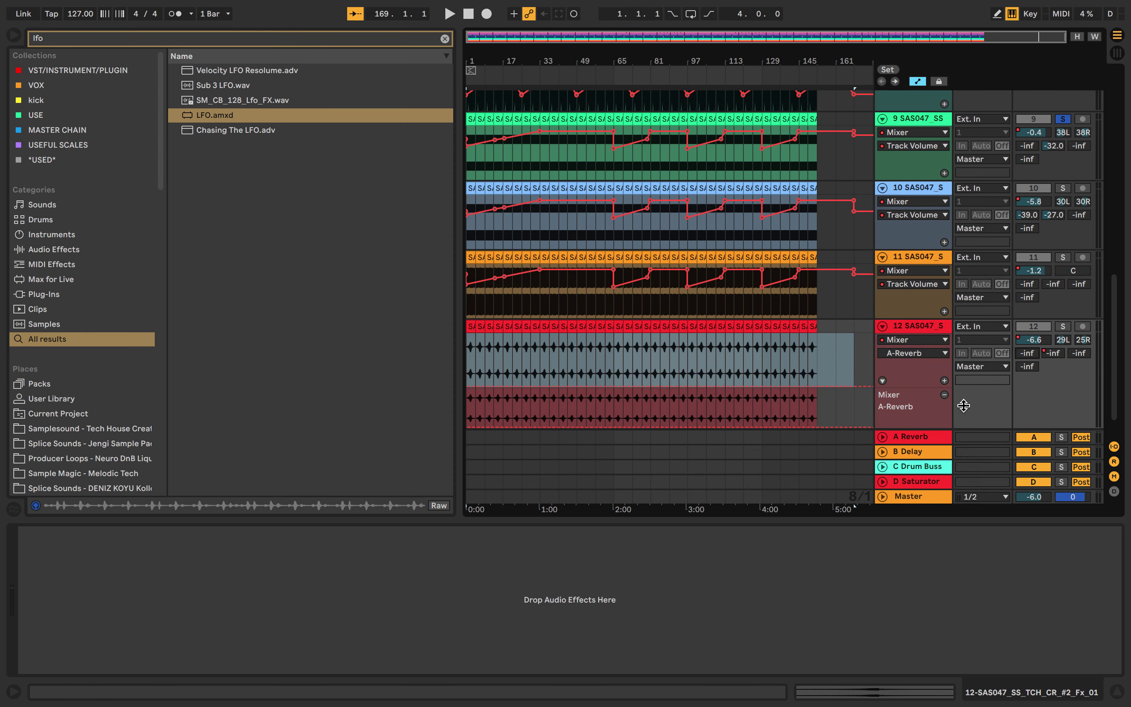
pyautogui.click(469, 414)
pyautogui.press('super+v')
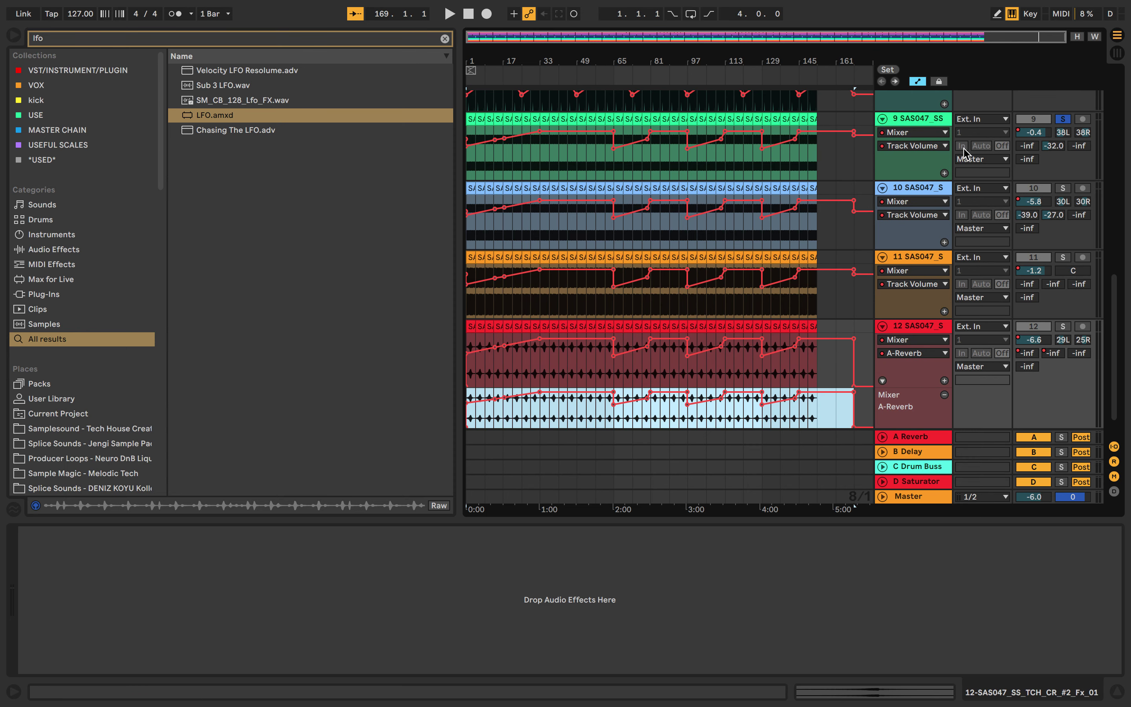
# Hide the automation lanes in the arrangement and save the Live Set.
pyautogui.click(917, 81)
pyautogui.scroll(10, 770, 176)
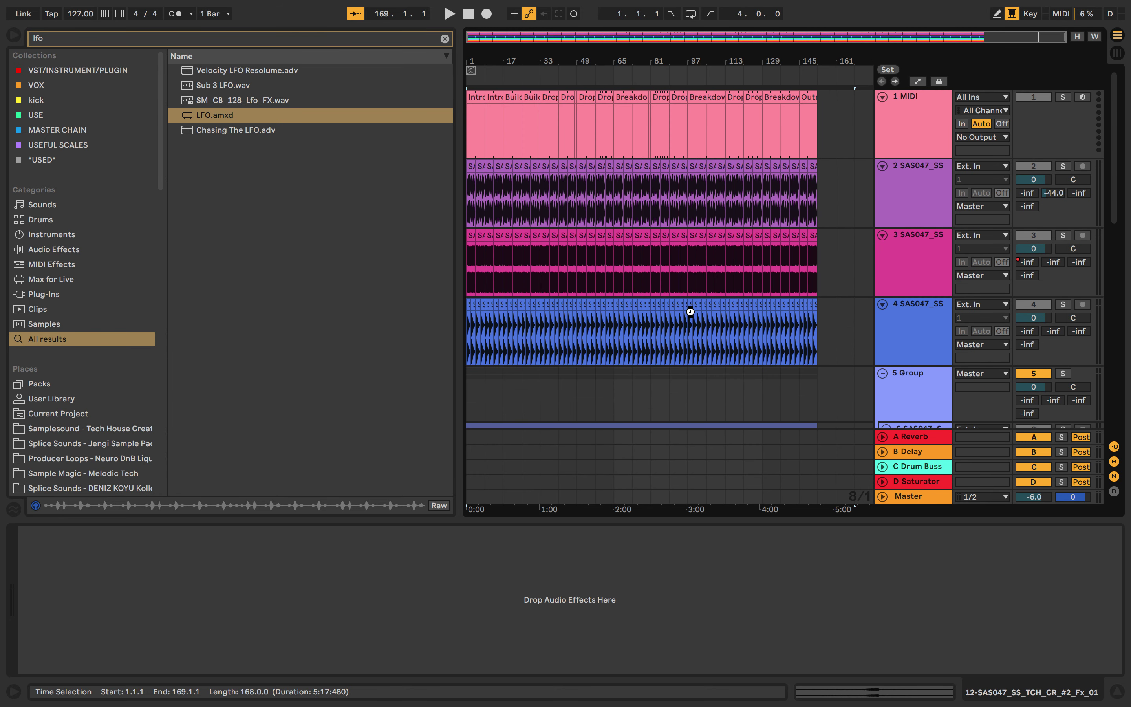
pyautogui.press('super+s')
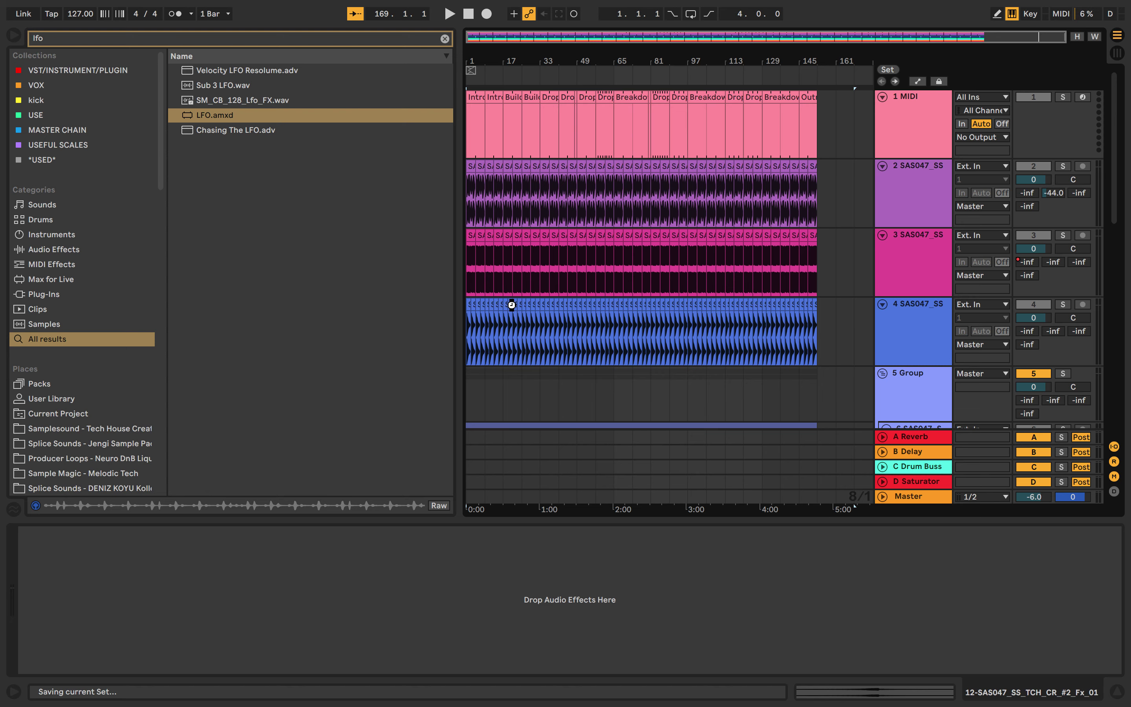
# Delete the clips on tracks 2 and 3 from bar 1 to bar 17.
pyautogui.scroll(-2, 503, 229)
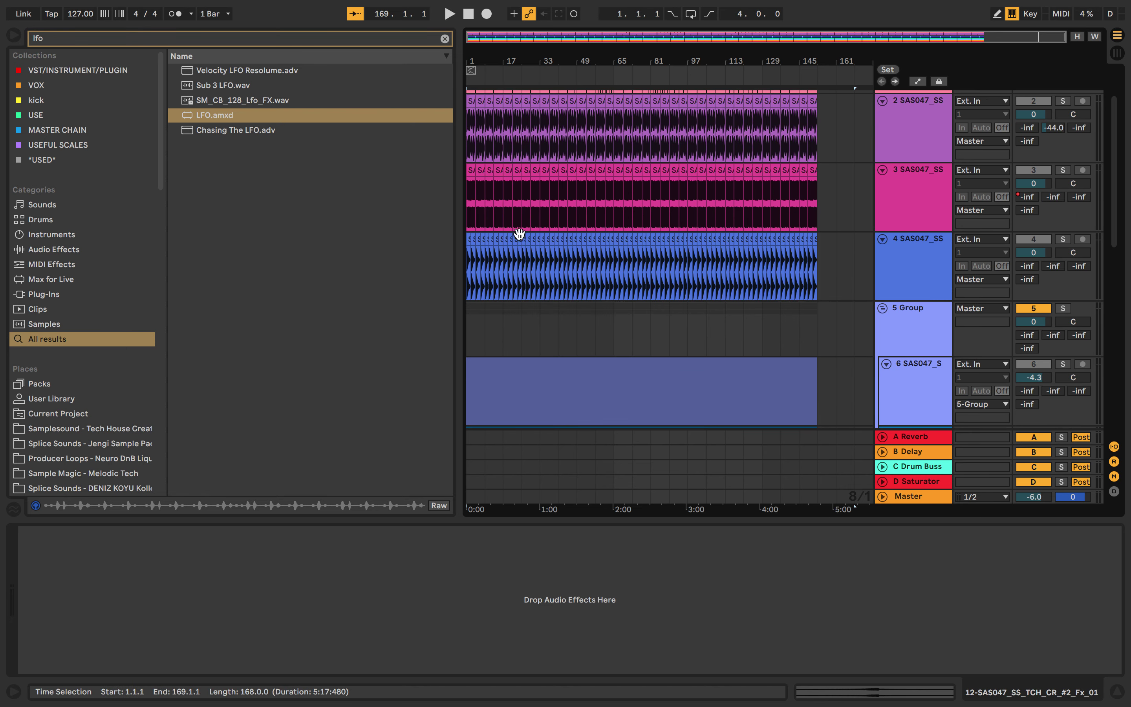
pyautogui.moveTo(513, 220); pyautogui.dragTo(461, 137)
pyautogui.press('Delete')
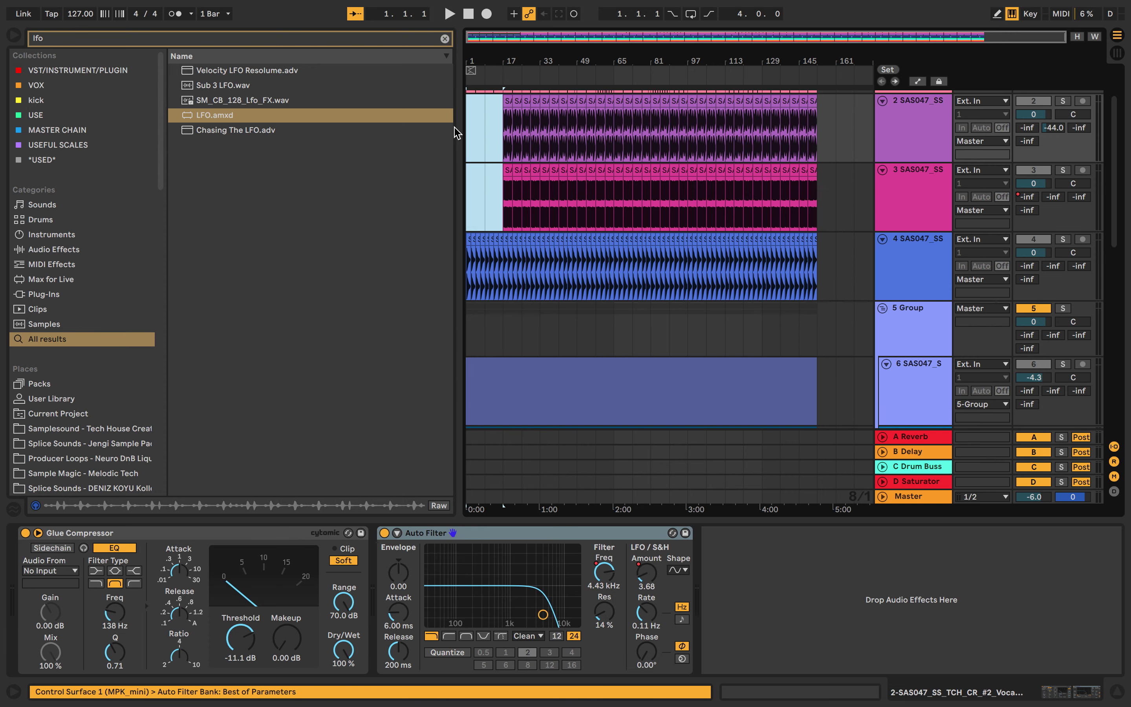
# Clear the start of track 4 and copy its two-bar synth clip to bar 9 so the part begins there.
pyautogui.scroll(-2, 517, 210)
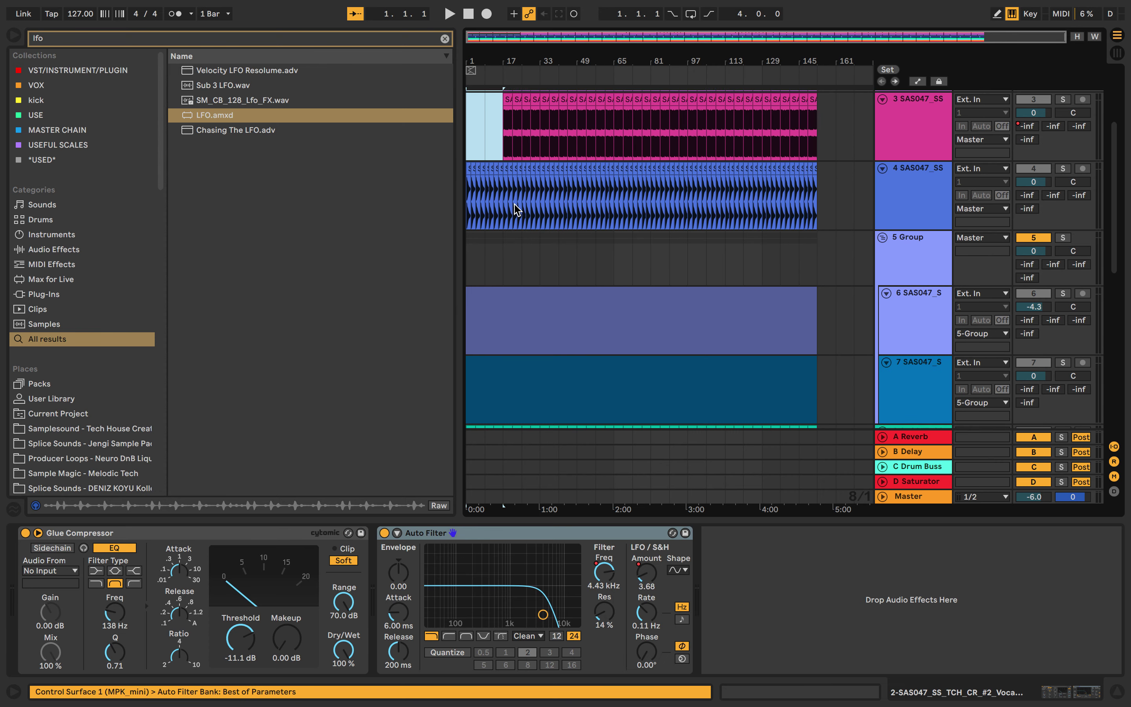
pyautogui.click(480, 184)
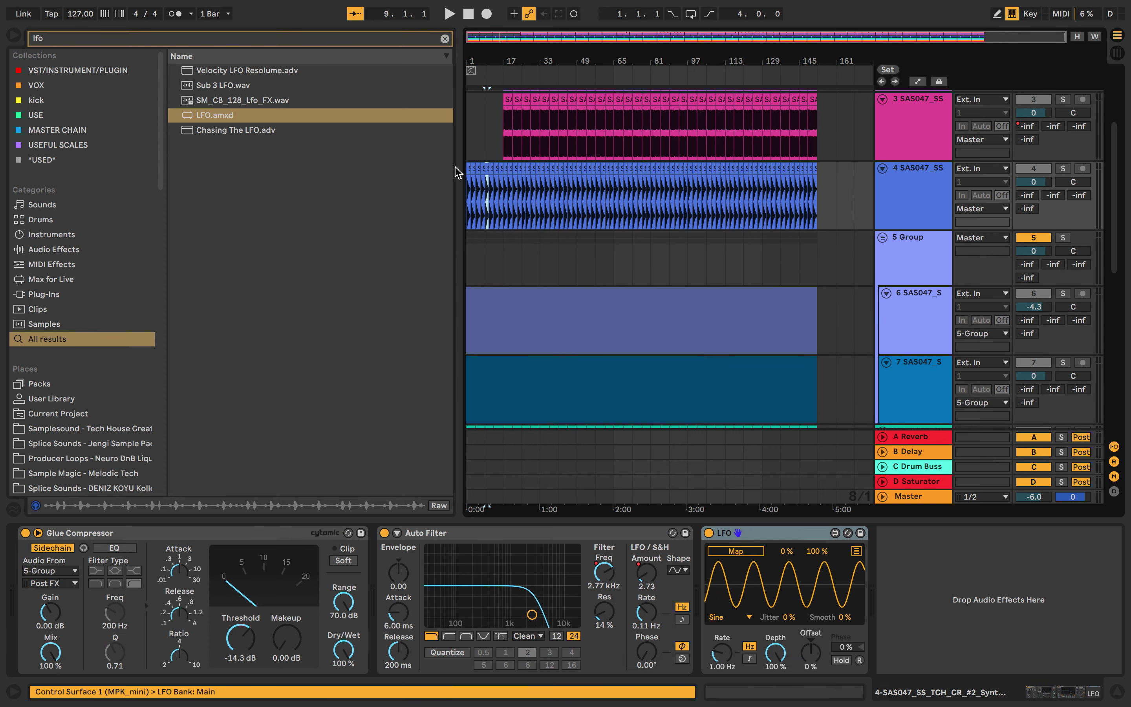
pyautogui.hotkey('shift', 'Home')
pyautogui.scroll(5, 492, 179)
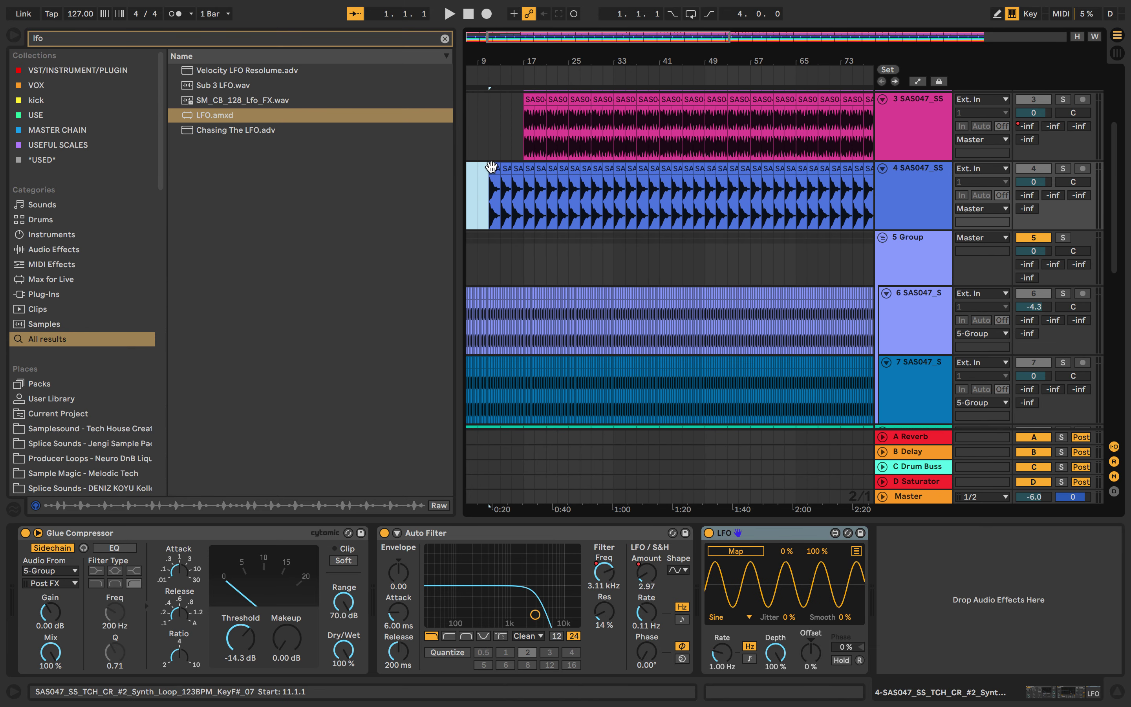
pyautogui.click(492, 168)
pyautogui.press('super+c')
pyautogui.click(480, 180)
pyautogui.press('super+v')
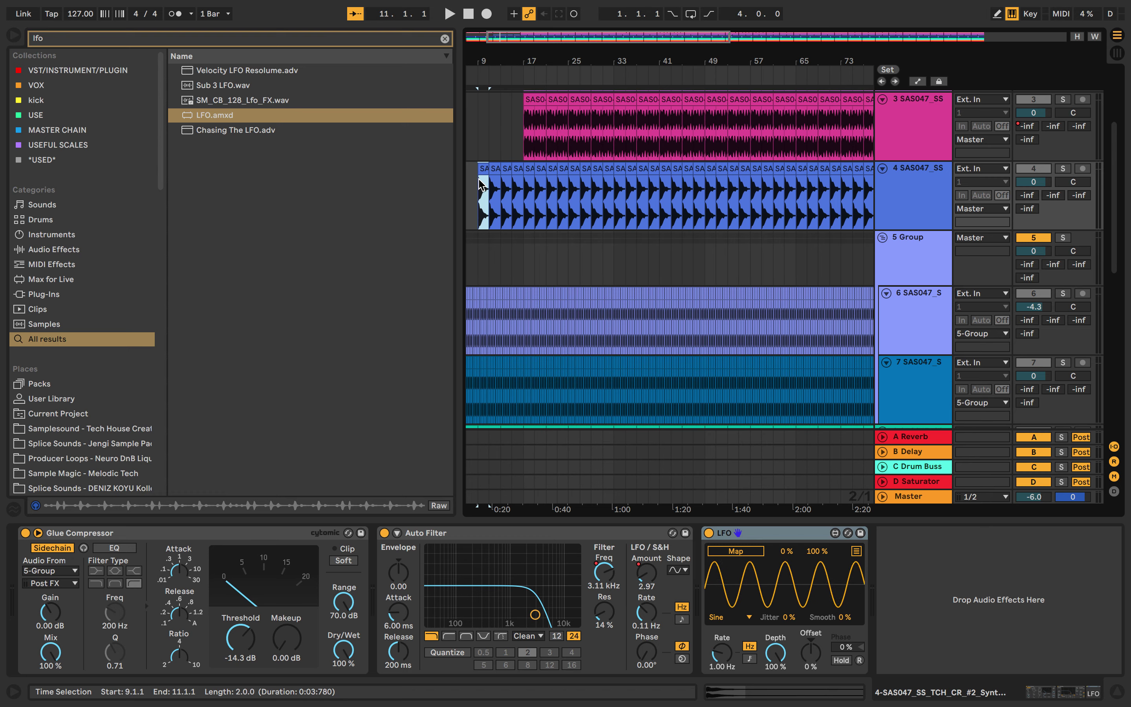
# Delete the clips on track 8 from bar 1 to bar 9.
pyautogui.press('Home')
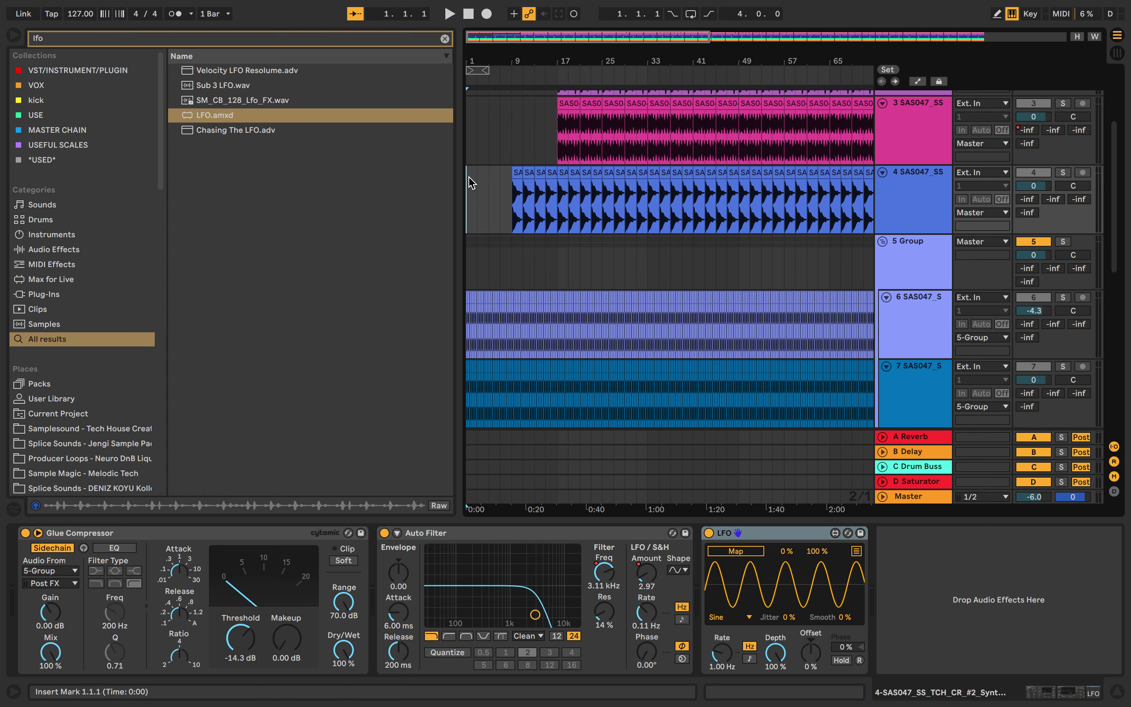
pyautogui.scroll(-10, 470, 182)
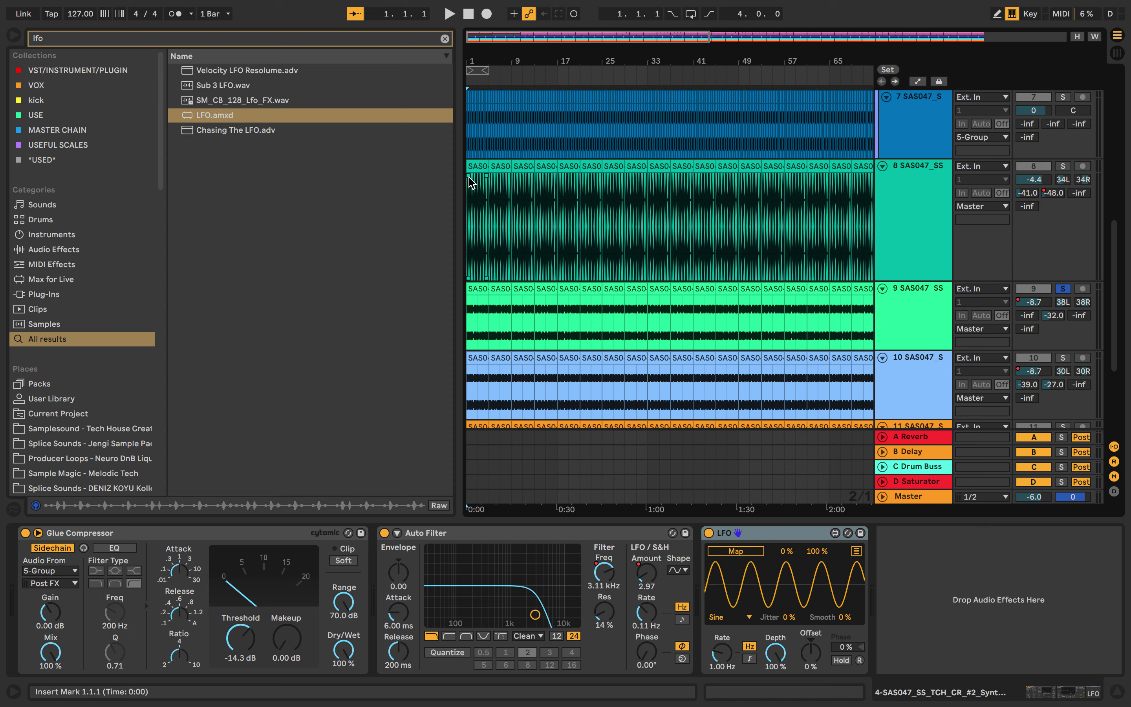
pyautogui.scroll(5, 546, 177)
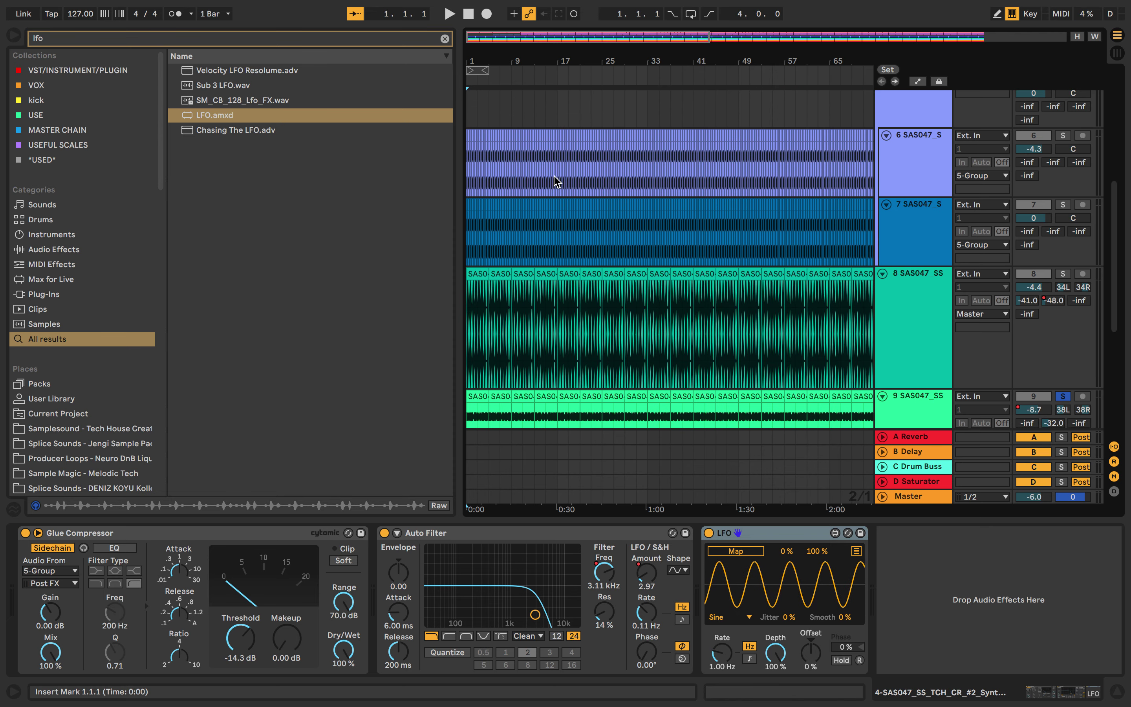
pyautogui.scroll(-1, 553, 284)
pyautogui.moveTo(517, 294); pyautogui.dragTo(467, 283)
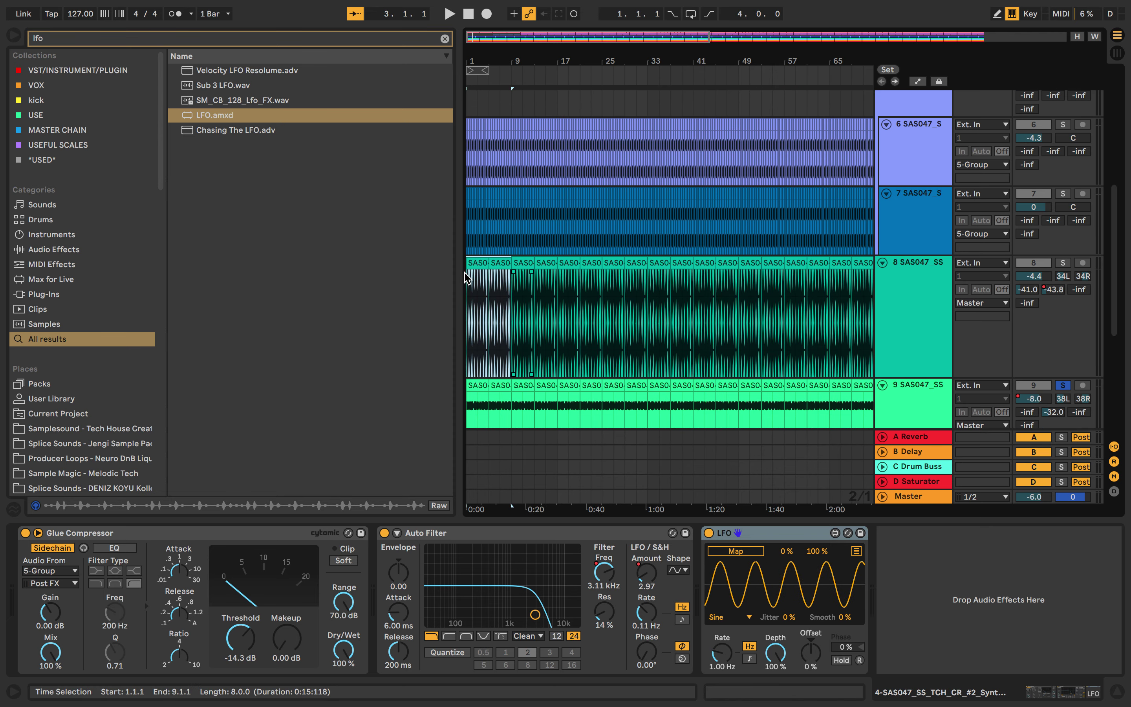
pyautogui.scroll(-5, 511, 298)
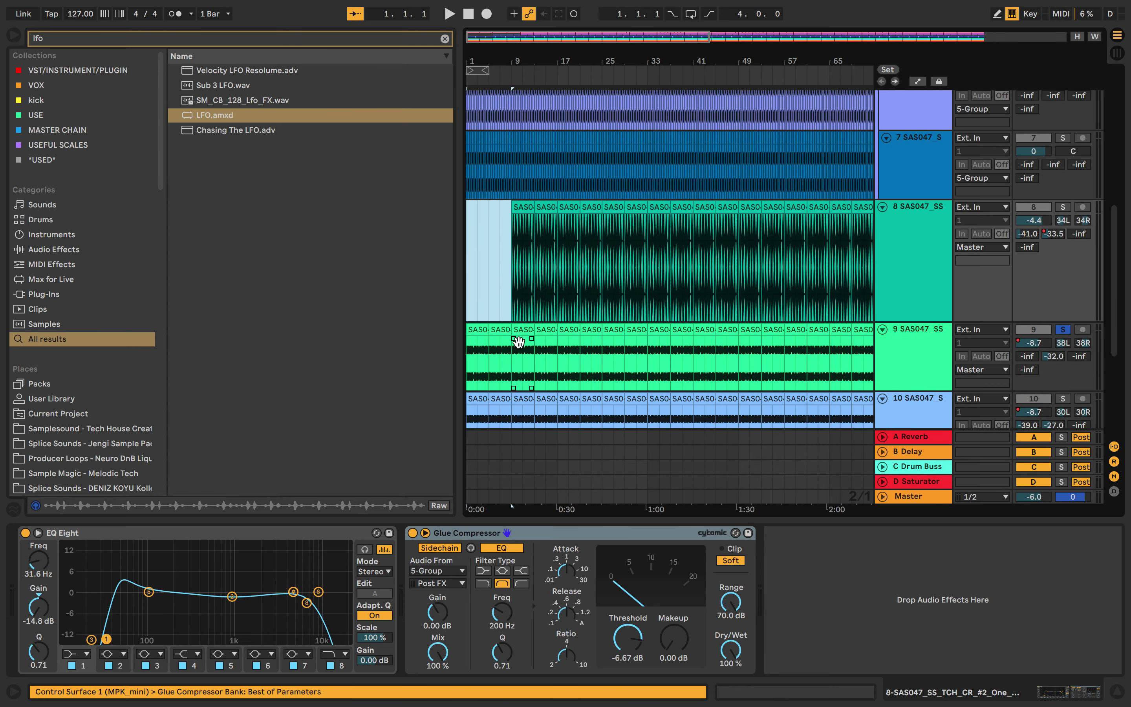
# Delete the clips on tracks 10 and 11 ahead of bar 25.
pyautogui.scroll(-5, 570, 280)
pyautogui.moveTo(603, 246); pyautogui.dragTo(470, 224)
pyautogui.click(648, 316)
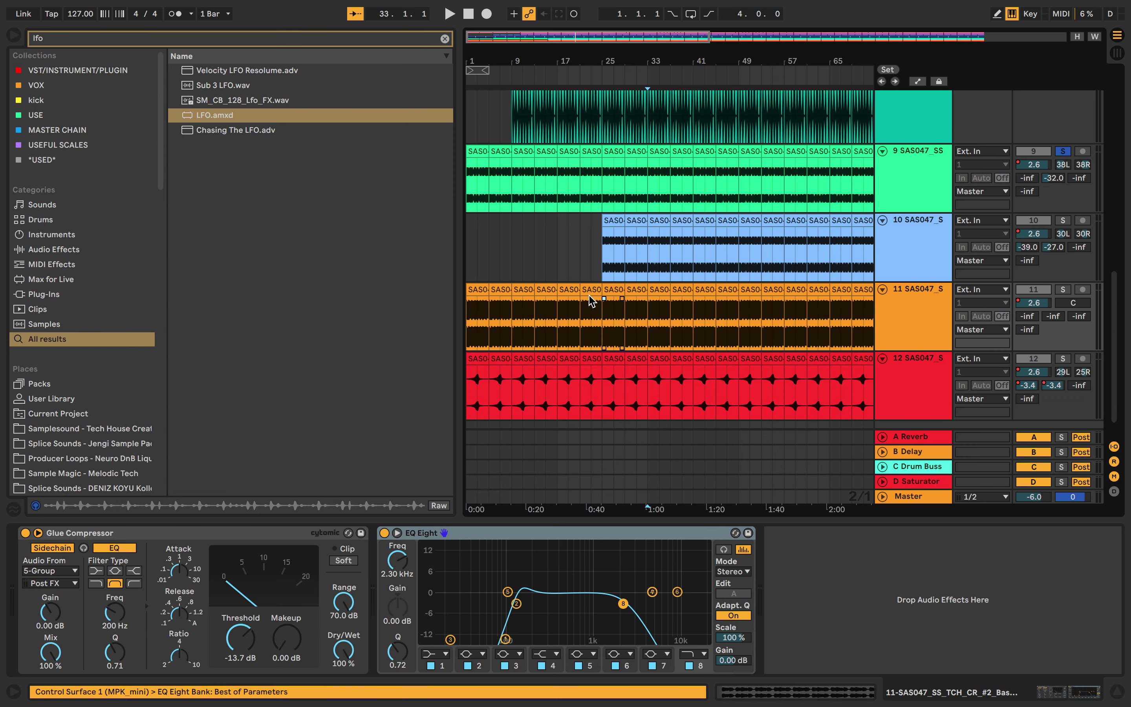
pyautogui.moveTo(592, 290); pyautogui.dragTo(430, 295)
# Show the automation lanes, find Auto Filter in the browser and add it to the end of track 11's device chain.
pyautogui.rightClick(1036, 303)
pyautogui.click(1025, 310)
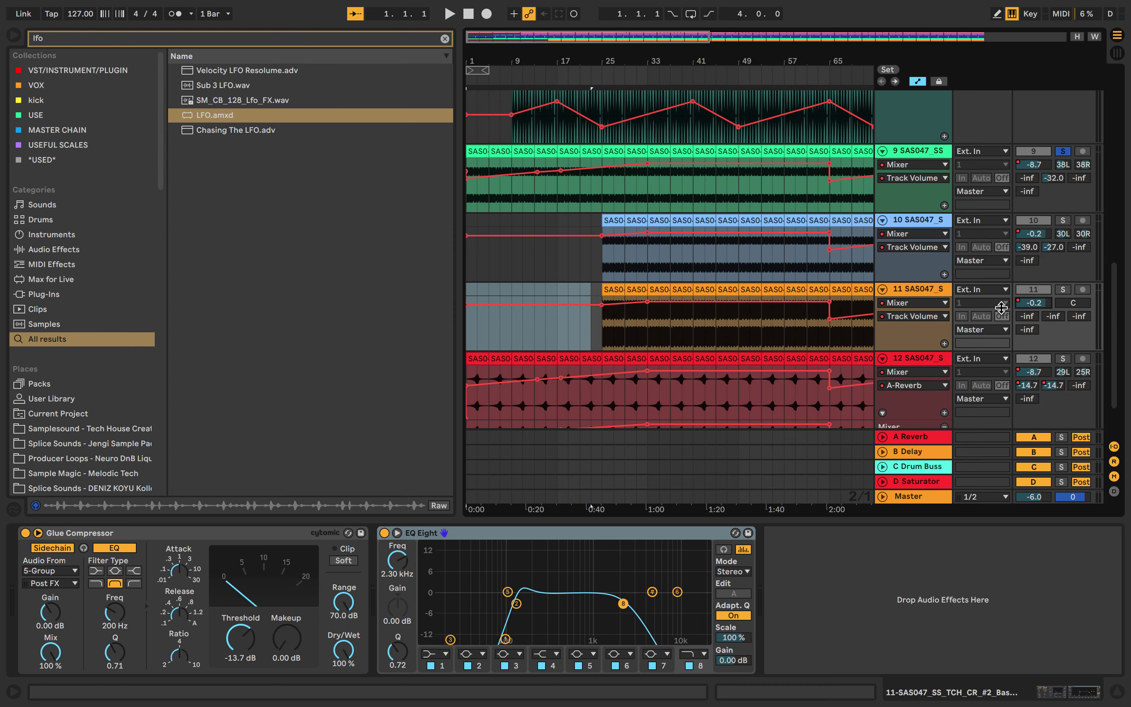
pyautogui.doubleClick(929, 292)
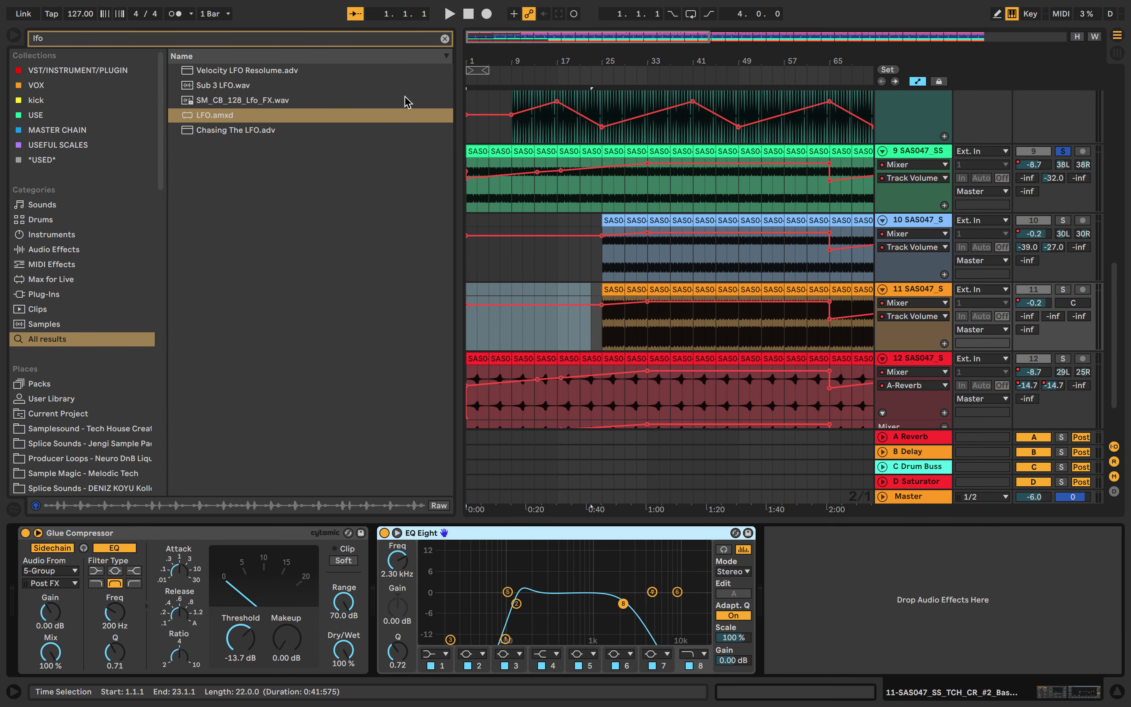
pyautogui.click(349, 36)
pyautogui.write('au')
pyautogui.press('BackSpace')
pyautogui.press('BackSpace')
pyautogui.press('BackSpace')
pyautogui.press('BackSpace')
pyautogui.press('BackSpace')
pyautogui.write('auyt')
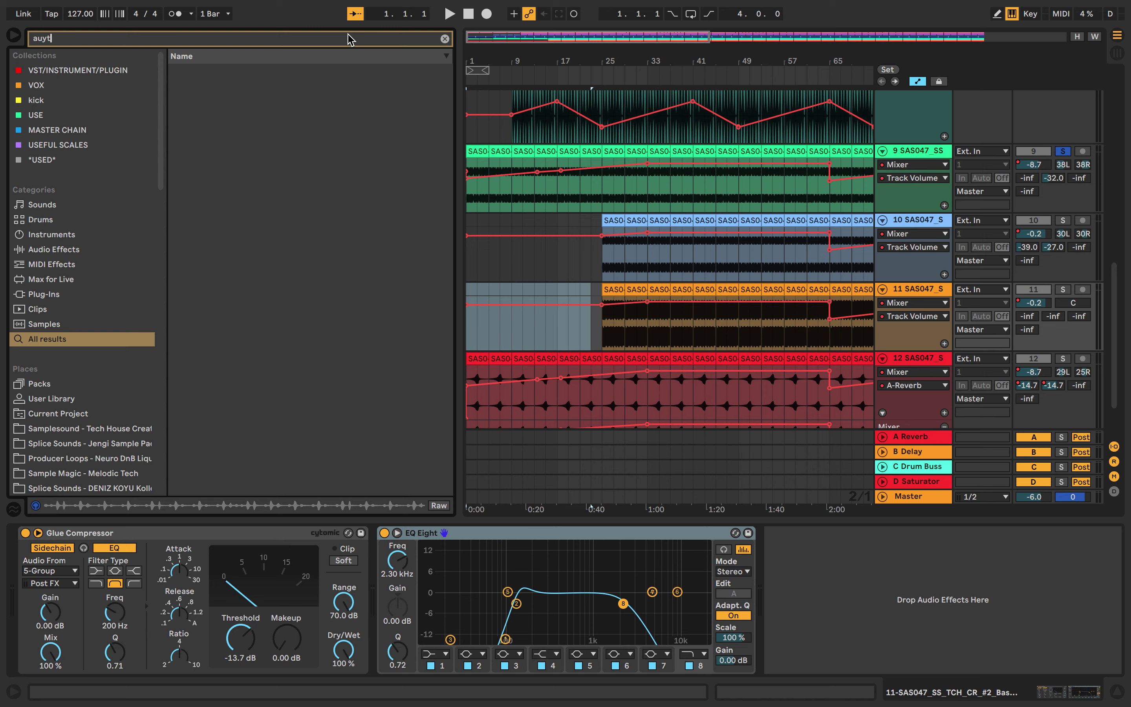
pyautogui.press('BackSpace')
pyautogui.write('to')
pyautogui.click(222, 86)
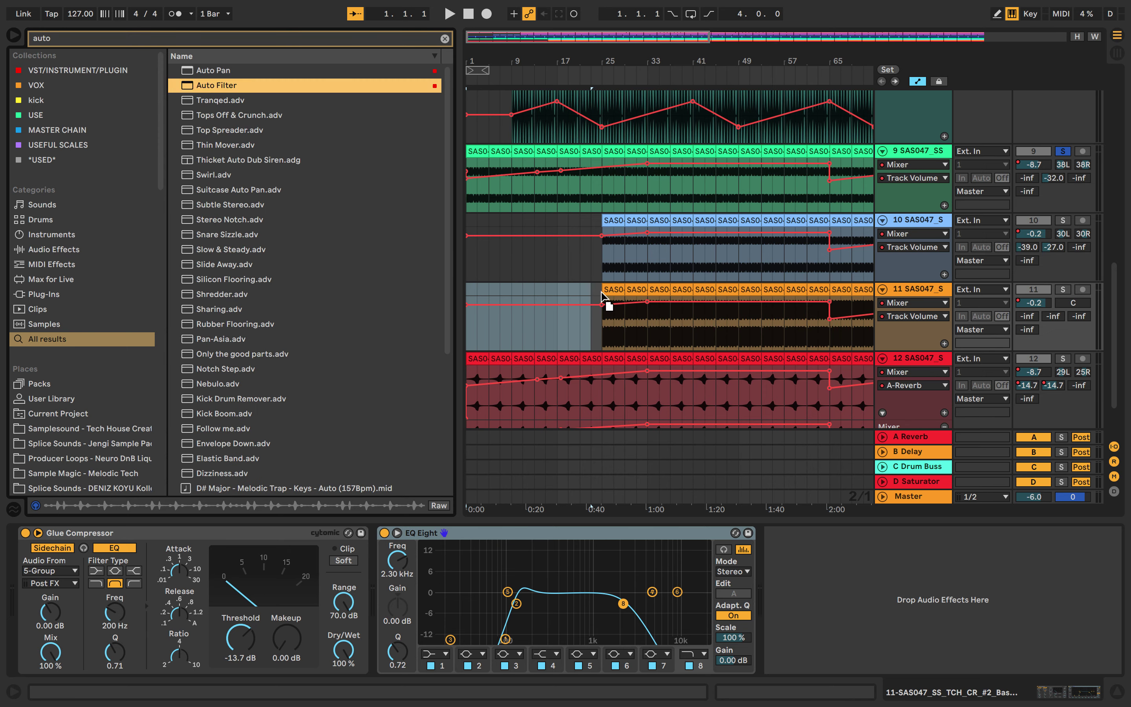
pyautogui.moveTo(975, 612); pyautogui.dragTo(974, 612)
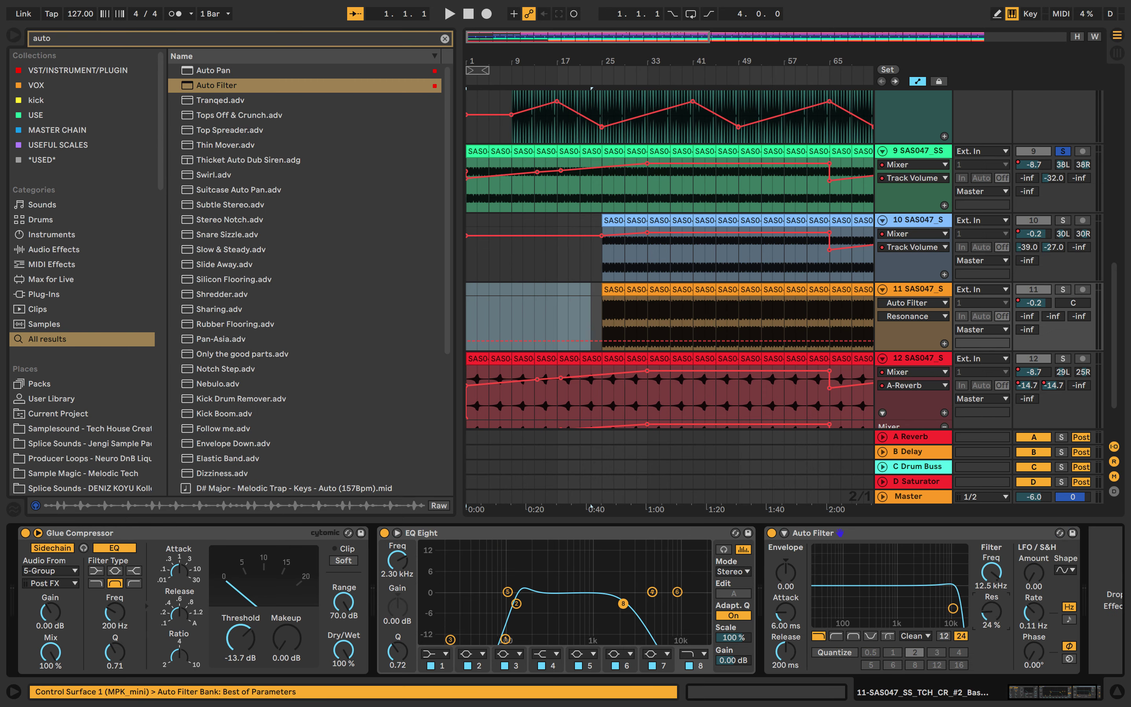
# Set track 11's Auto Filter resonance to 33% and automate its frequency to rise from 26 Hz at about bar 24 to bar 33.
pyautogui.rightClick(990, 584)
pyautogui.click(1010, 582)
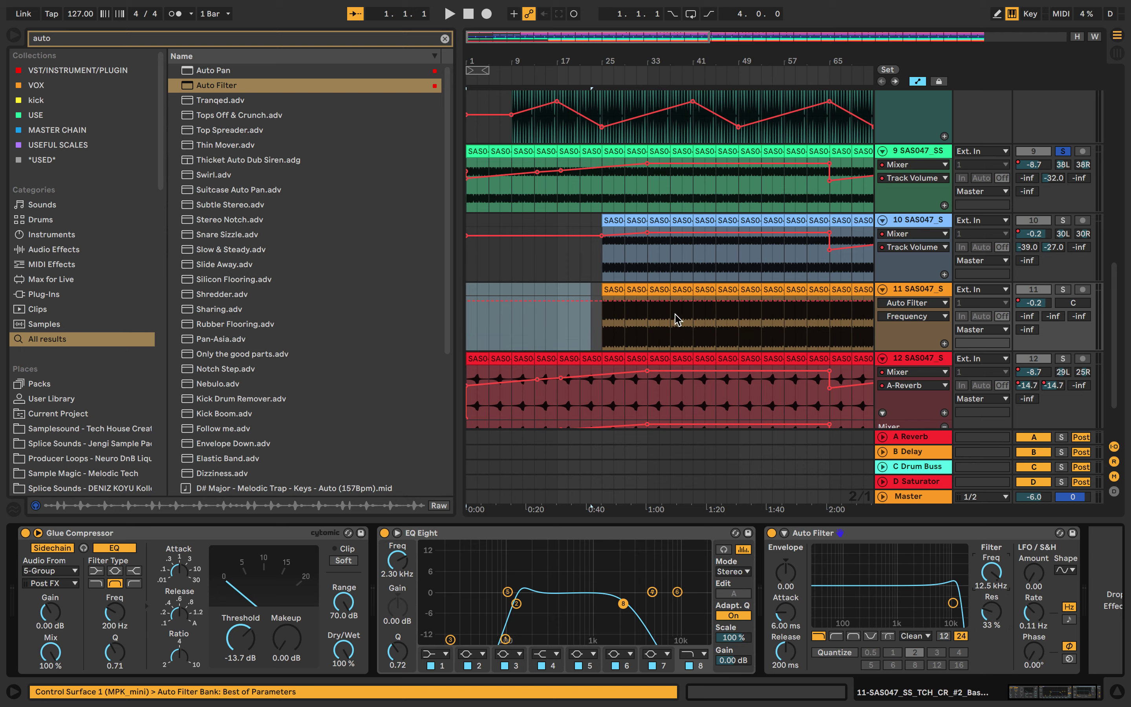
pyautogui.click(647, 301)
pyautogui.moveTo(610, 303); pyautogui.dragTo(628, 323)
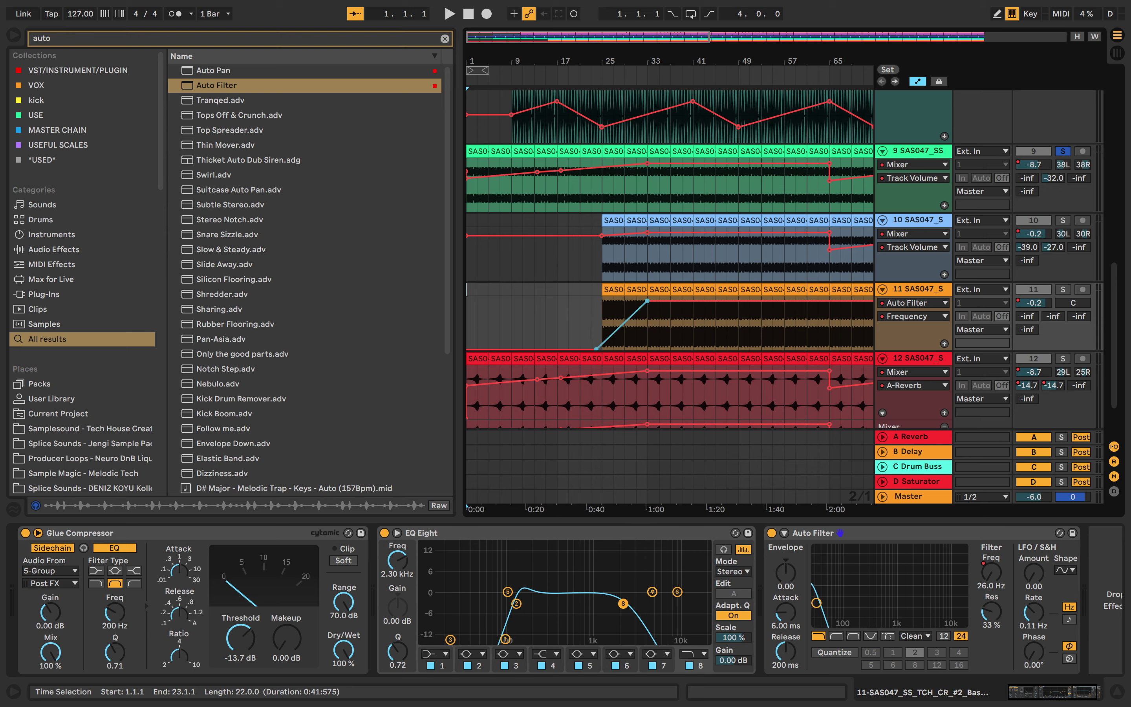
# Set the Auto Filter's LFO amount to 7.14 and automate the device on track 11 to switch off at bar 33.
pyautogui.moveTo(1025, 576); pyautogui.dragTo(1027, 577)
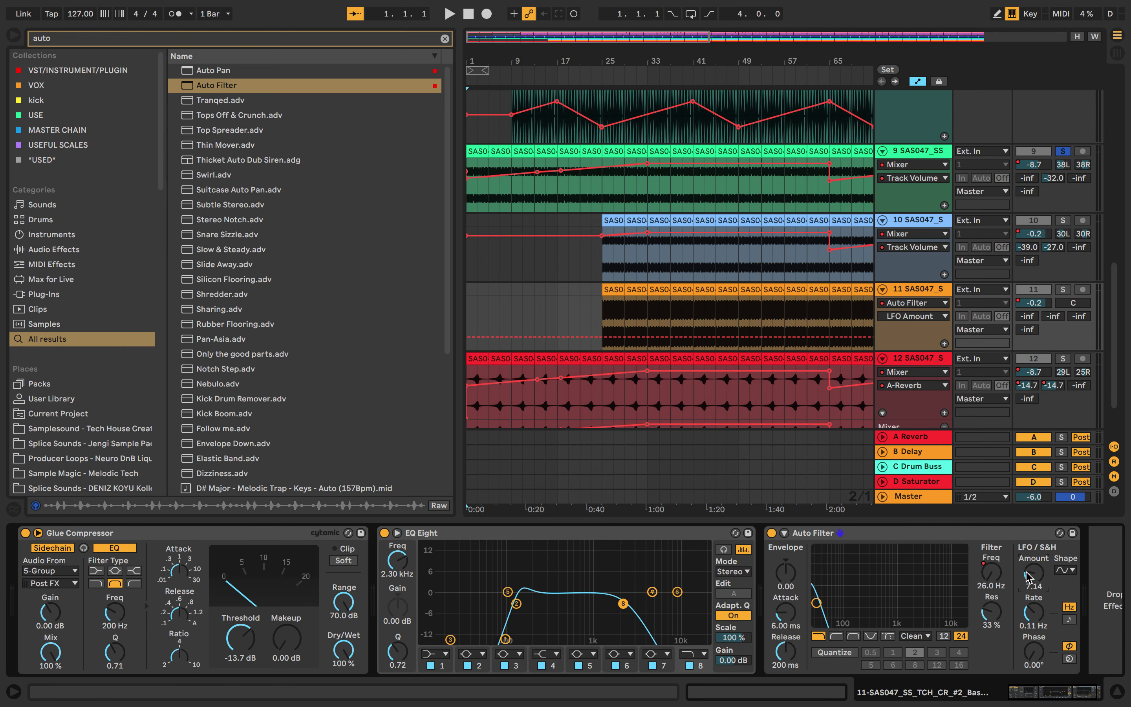
pyautogui.click(772, 538)
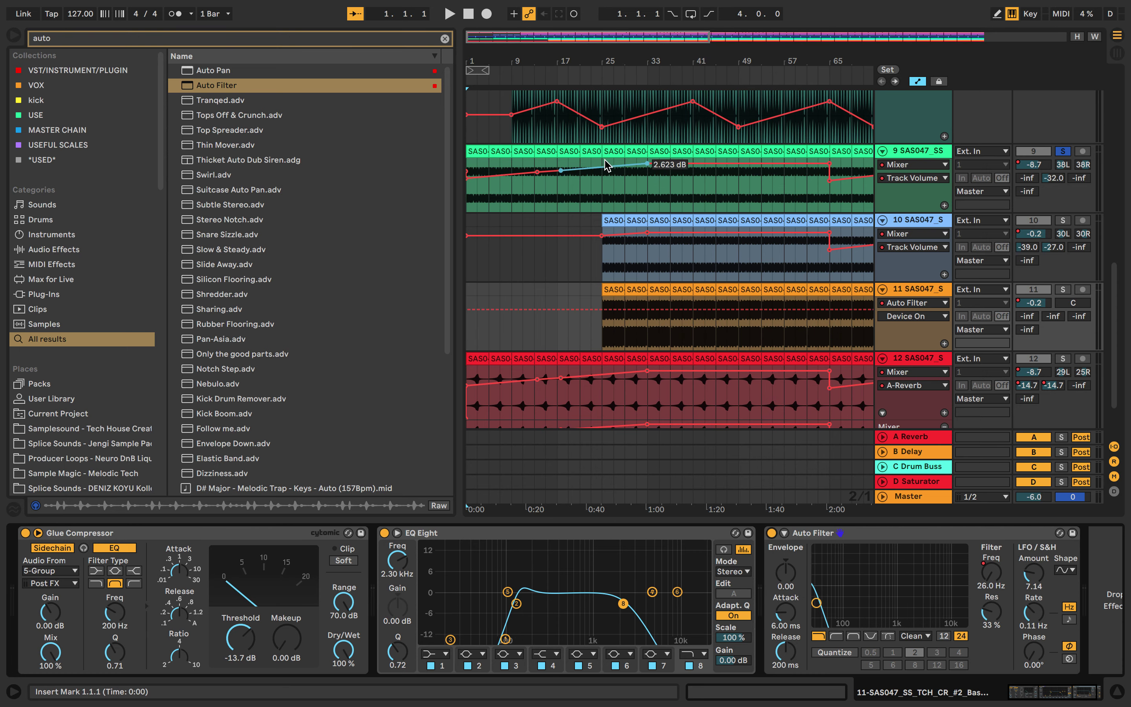
pyautogui.moveTo(656, 311); pyautogui.dragTo(652, 340)
# Unsolo track 9 and play the full arrangement from bar 1 while looking over the tracks.
pyautogui.scroll(-2, 652, 340)
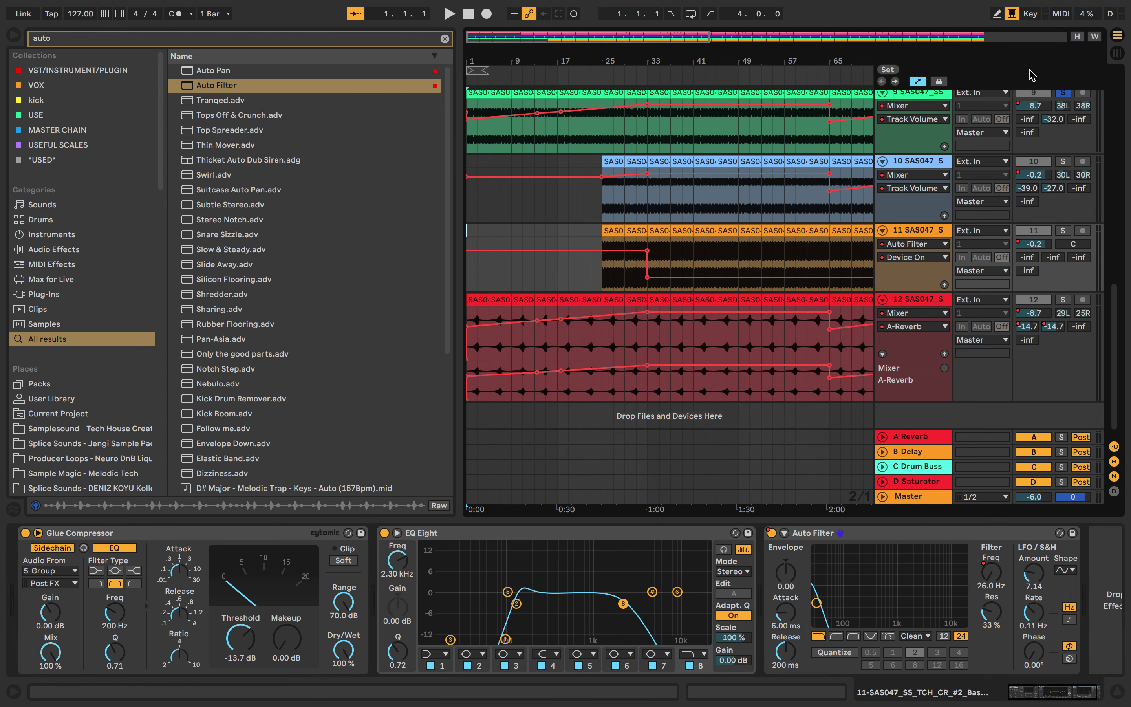
pyautogui.click(1059, 93)
pyautogui.press('space')
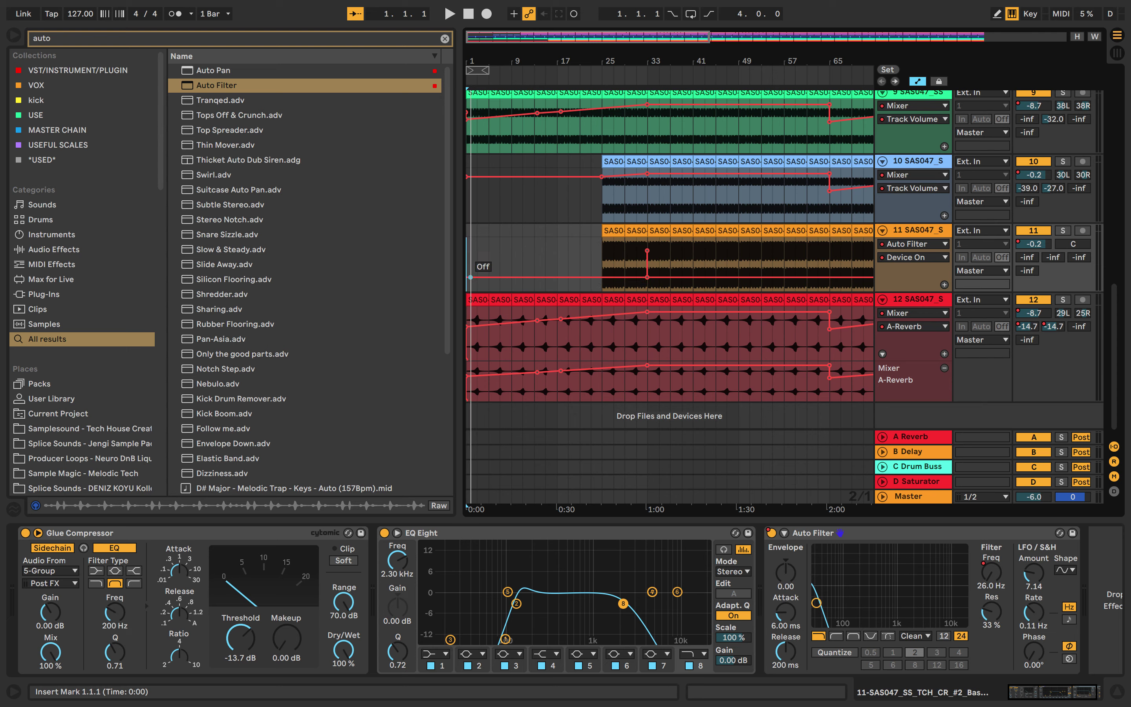
pyautogui.moveTo(476, 268); pyautogui.dragTo(472, 272)
pyautogui.press('super+z')
pyautogui.scroll(2, 639, 281)
pyautogui.scroll(1, 640, 280)
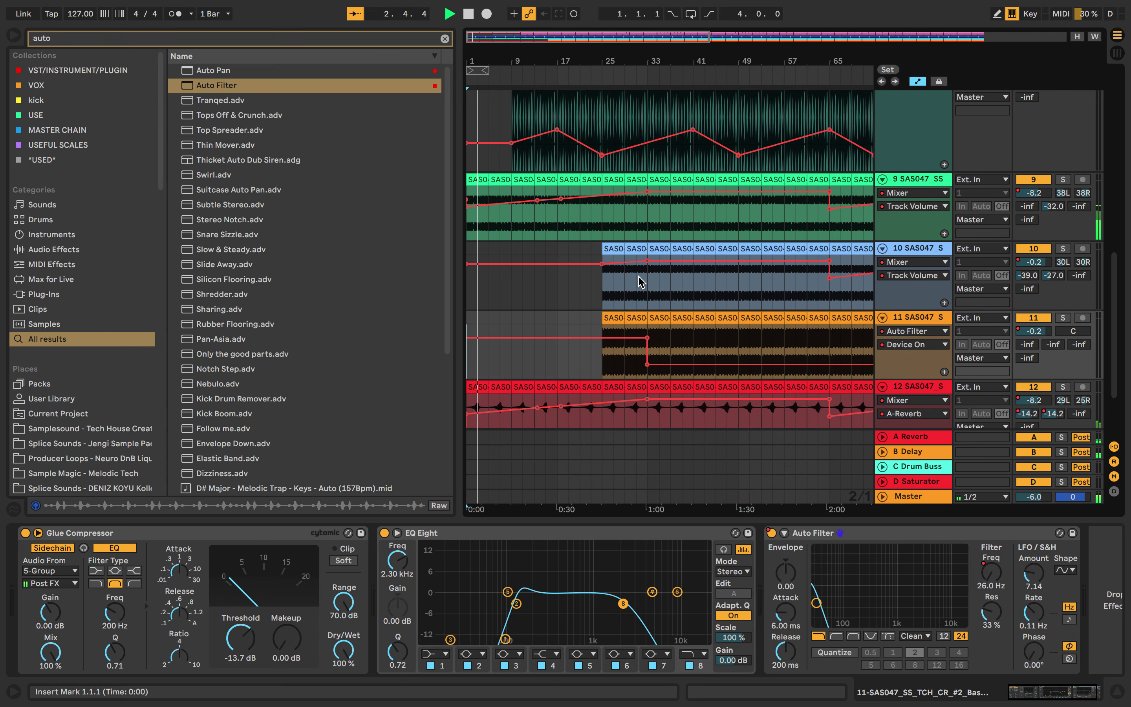
pyautogui.scroll(15, 641, 280)
pyautogui.scroll(-9, 640, 280)
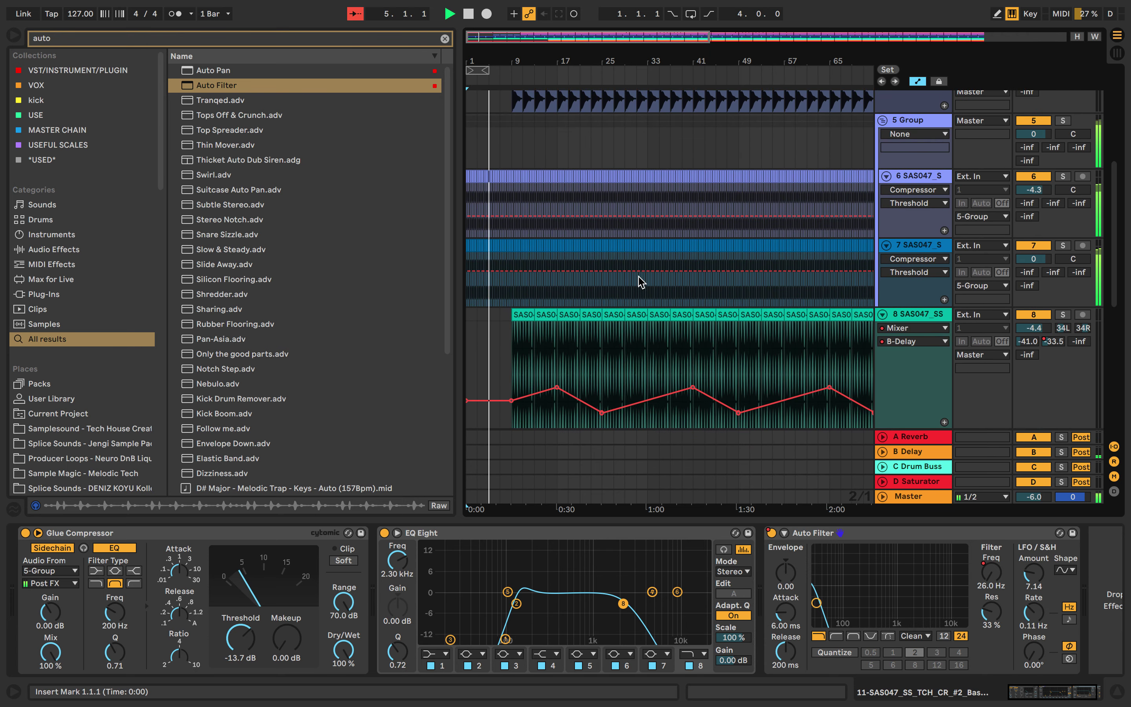
pyautogui.scroll(-12, 640, 281)
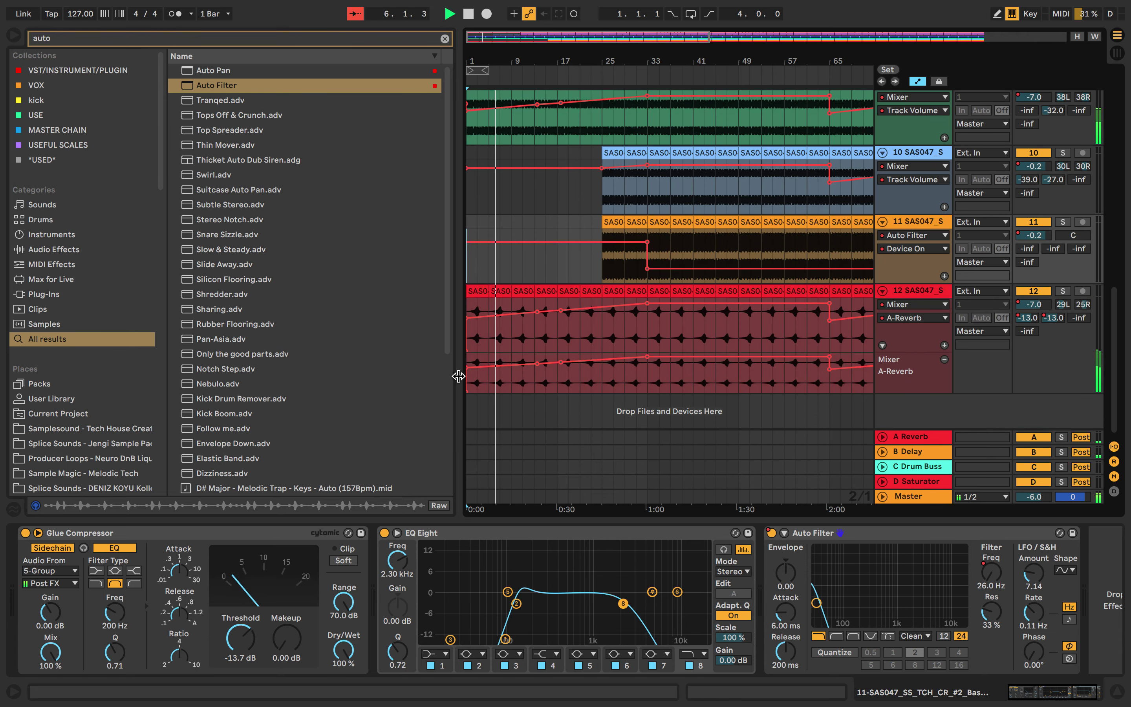
# Hide the browser and the automation lanes to give the arrangement more room.
pyautogui.press('super+alt+b')
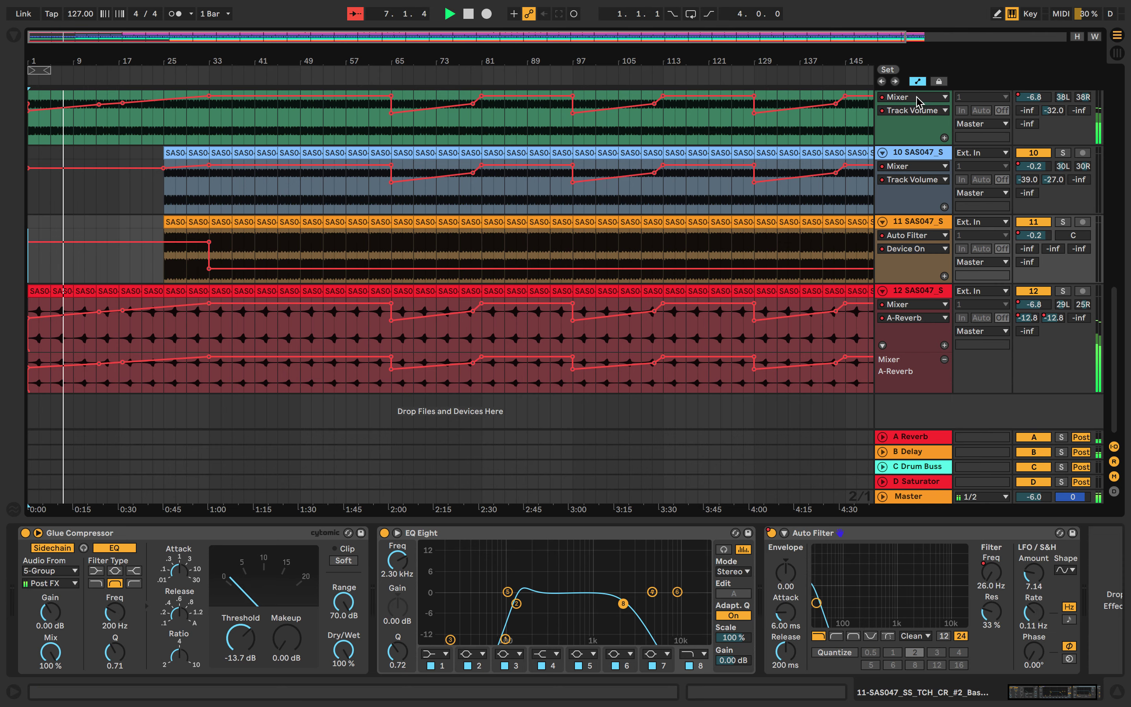
pyautogui.click(917, 82)
pyautogui.scroll(10, 646, 278)
pyautogui.scroll(-3, 646, 275)
pyautogui.scroll(5, 494, 260)
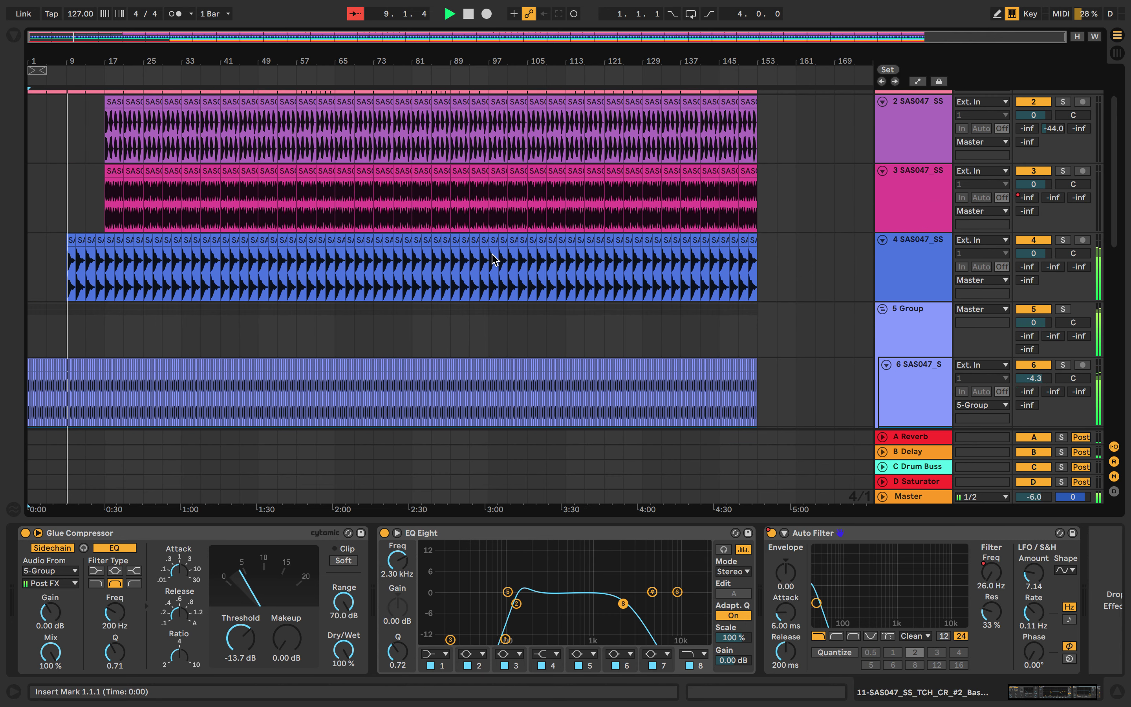
# Delete the track 2 clips under Breakdown 1, from bar 65 to bar 81.
pyautogui.scroll(1, 374, 165)
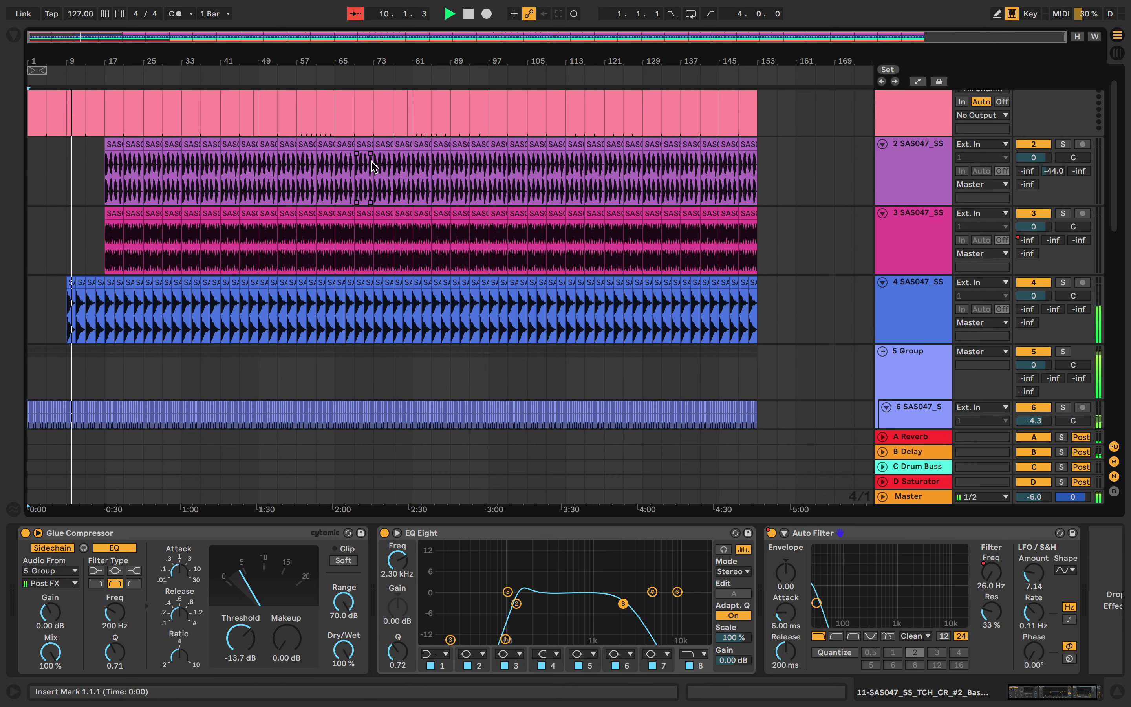
pyautogui.scroll(1, 341, 160)
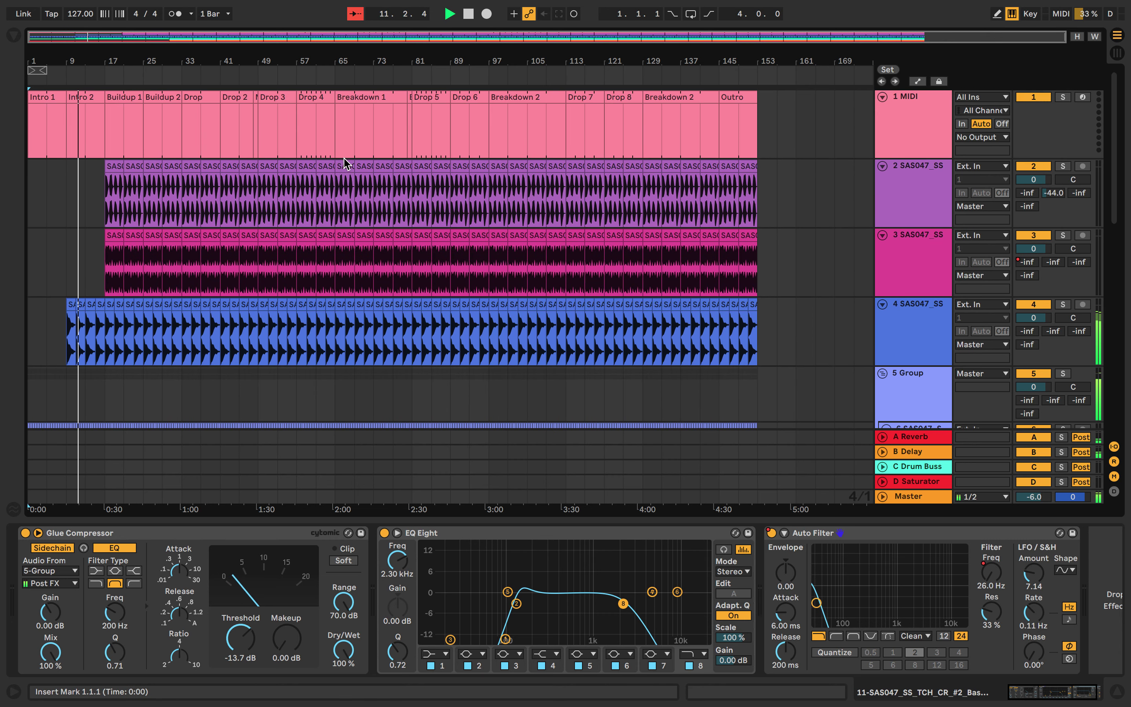
pyautogui.click(346, 167)
pyautogui.moveTo(349, 171); pyautogui.dragTo(397, 165)
# Delete the clips on tracks 6 and 7 from bar 65 to bar 81.
pyautogui.scroll(-10, 398, 169)
pyautogui.scroll(8, 398, 167)
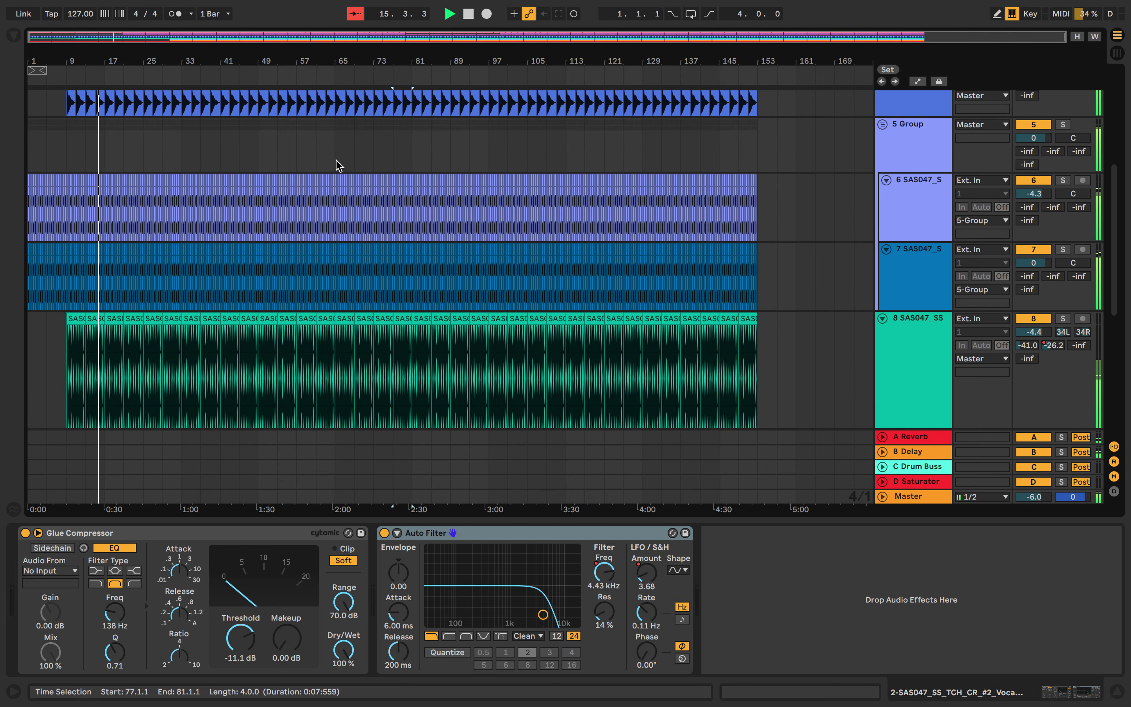
pyautogui.moveTo(335, 160); pyautogui.dragTo(414, 271)
pyautogui.press('Delete')
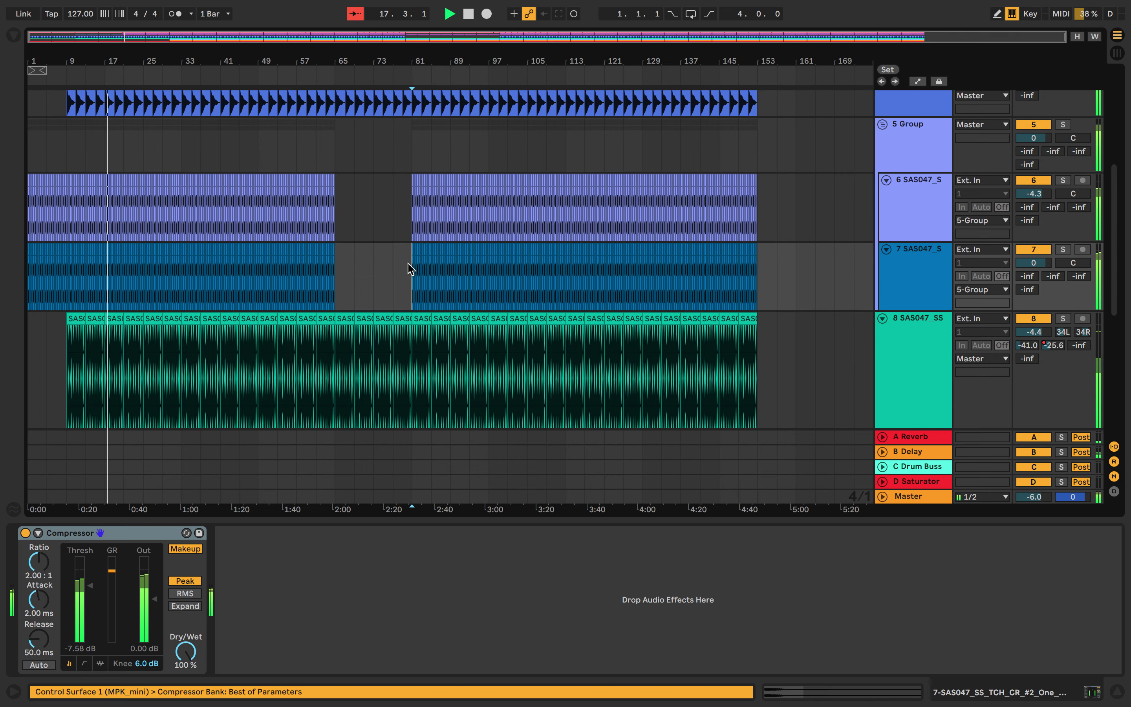
# Delete the four track 2 clips under the first Breakdown 2 section, from bar 97 to bar 113.
pyautogui.scroll(10, 535, 197)
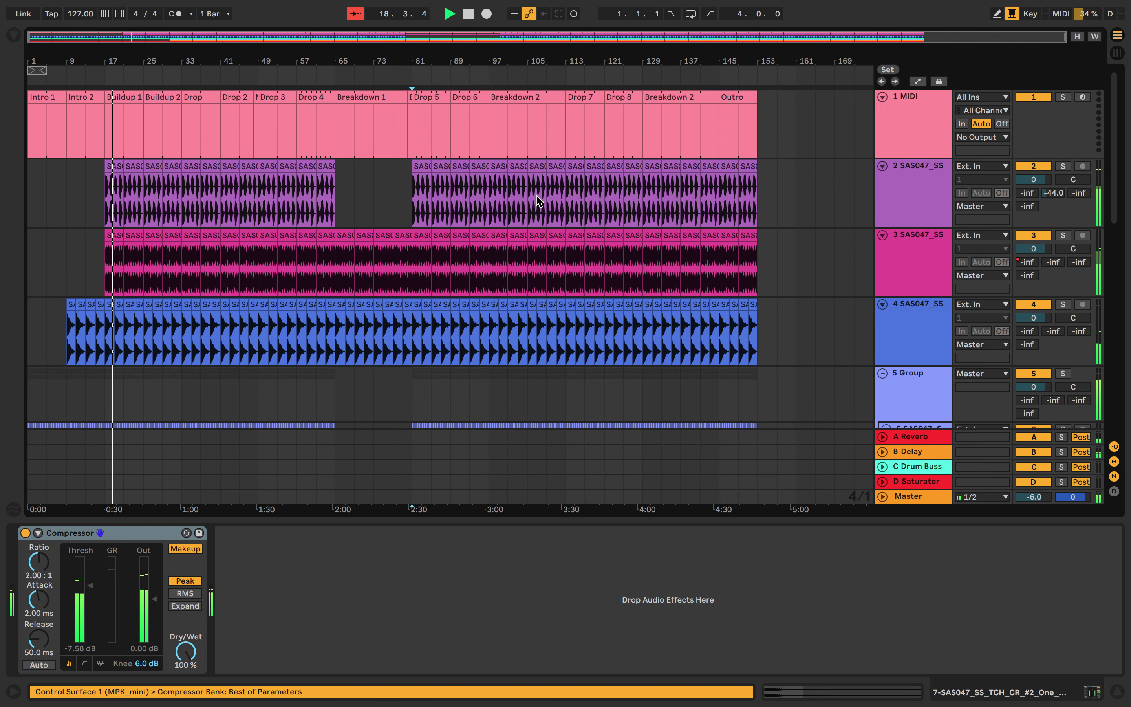
pyautogui.click(495, 169)
pyautogui.press('Delete')
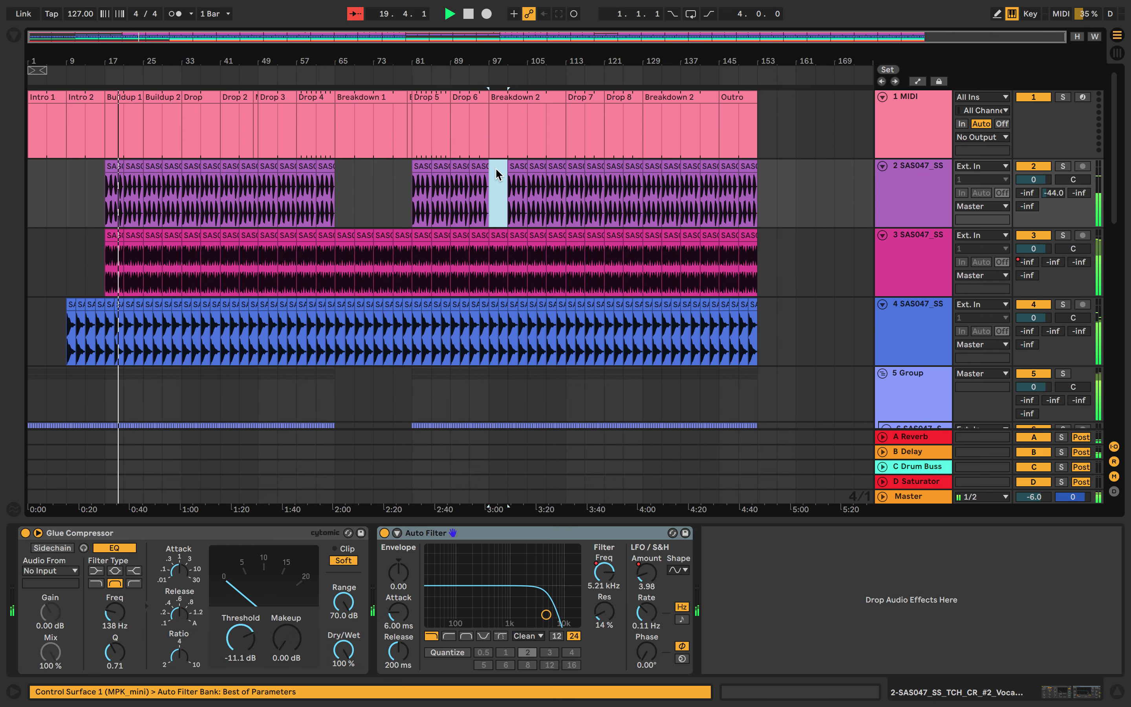
pyautogui.click(511, 169)
pyautogui.press('Delete')
pyautogui.click(531, 167)
pyautogui.press('Delete')
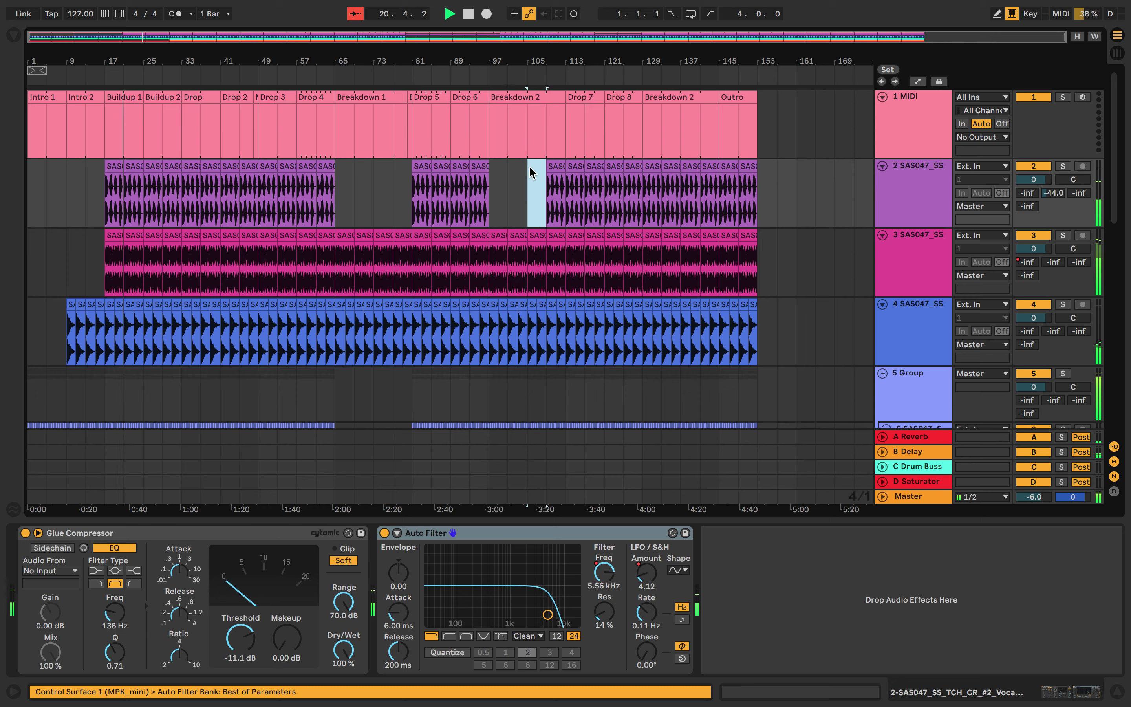
pyautogui.click(551, 167)
pyautogui.press('Delete')
# Delete the four track 2 clips under the last Breakdown 2 section, from bar 129 to bar 145.
pyautogui.click(655, 170)
pyautogui.press('Delete')
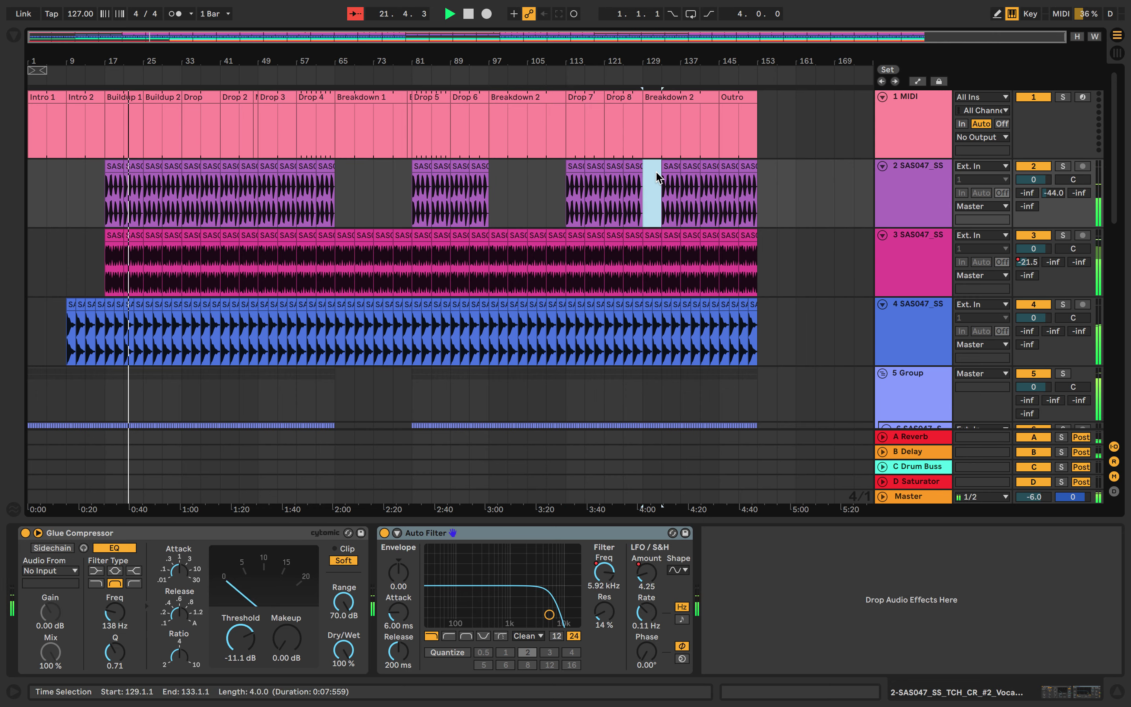
pyautogui.click(676, 171)
pyautogui.press('Delete')
pyautogui.click(685, 167)
pyautogui.press('Delete')
pyautogui.click(714, 167)
pyautogui.press('Delete')
# Delete the clips on tracks 6 and 7 from bar 129 to bar 145.
pyautogui.scroll(-5, 668, 261)
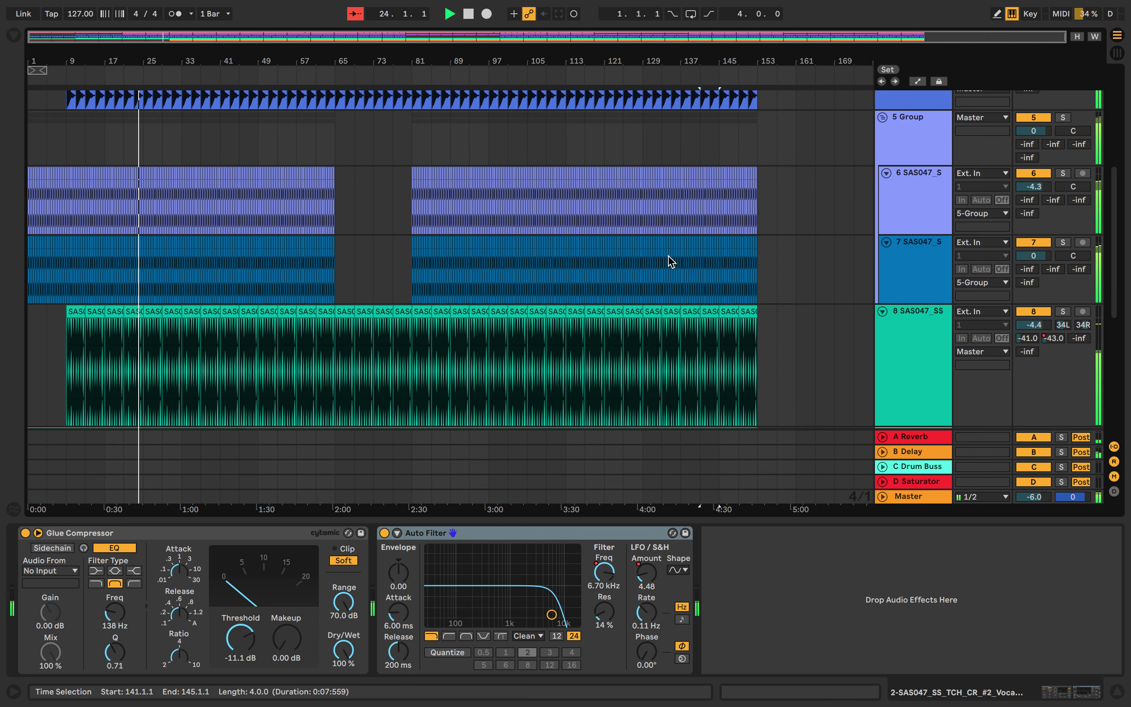
pyautogui.moveTo(647, 142); pyautogui.dragTo(719, 289)
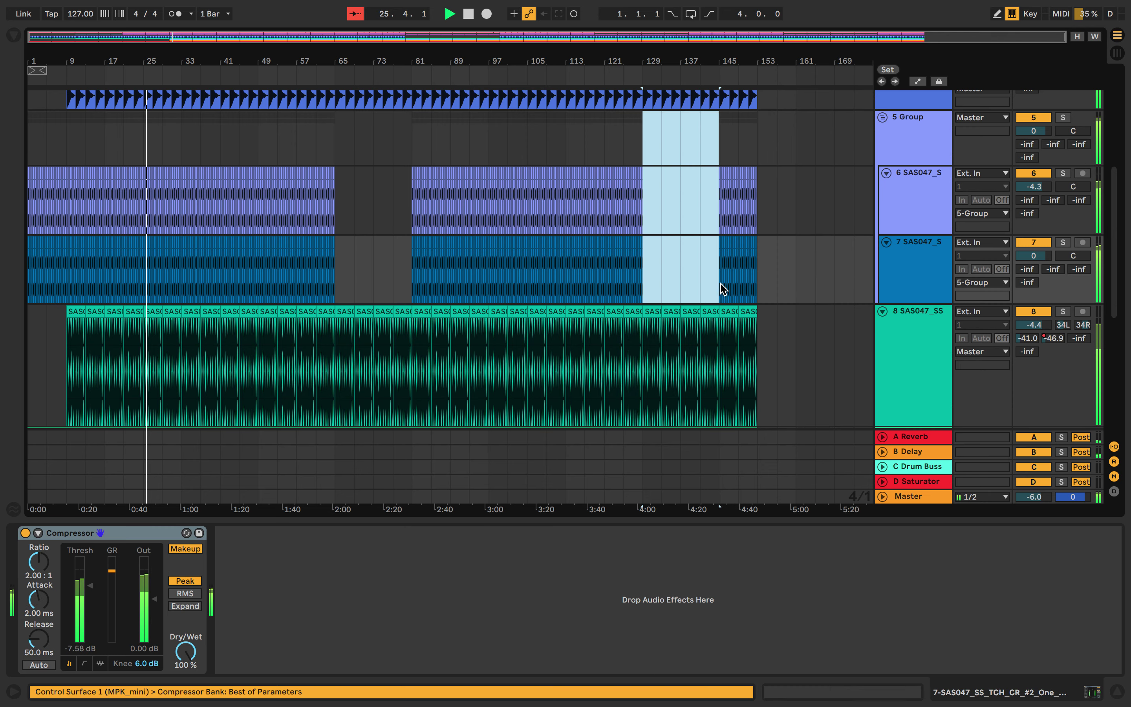
pyautogui.scroll(-6, 703, 262)
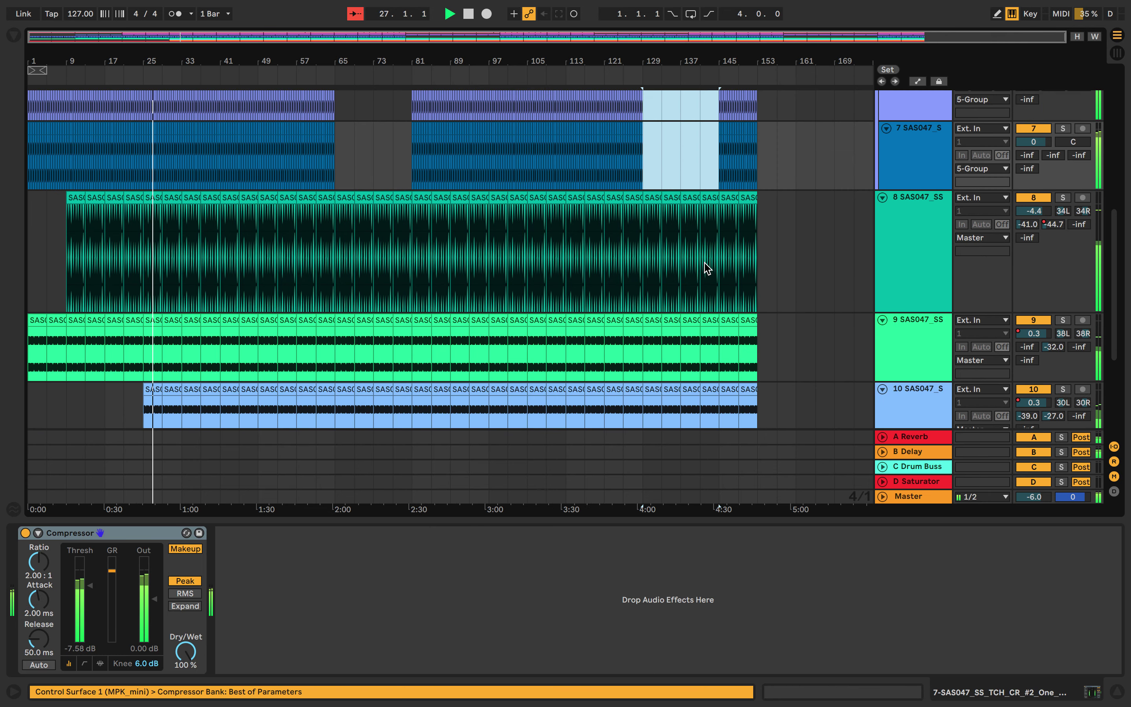
pyautogui.scroll(1, 671, 250)
pyautogui.scroll(1, 573, 215)
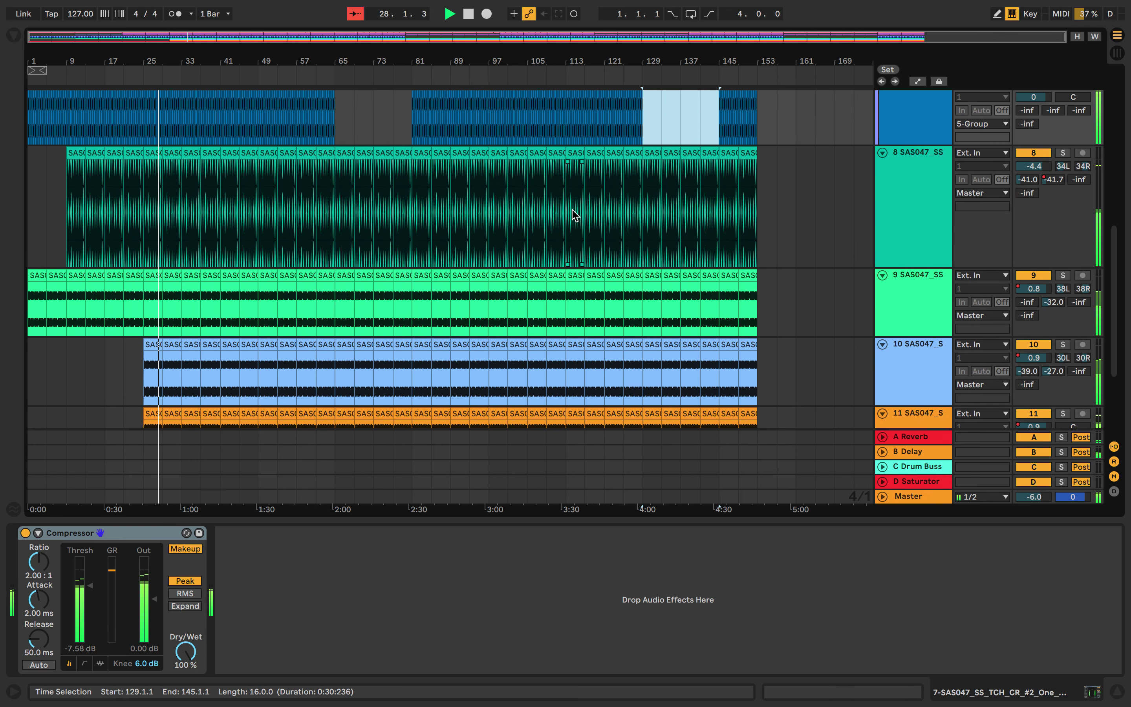
# Try removing the clips on tracks 6 and 7 from bar 29 to bar 33 and listen to the gap.
pyautogui.click(172, 162)
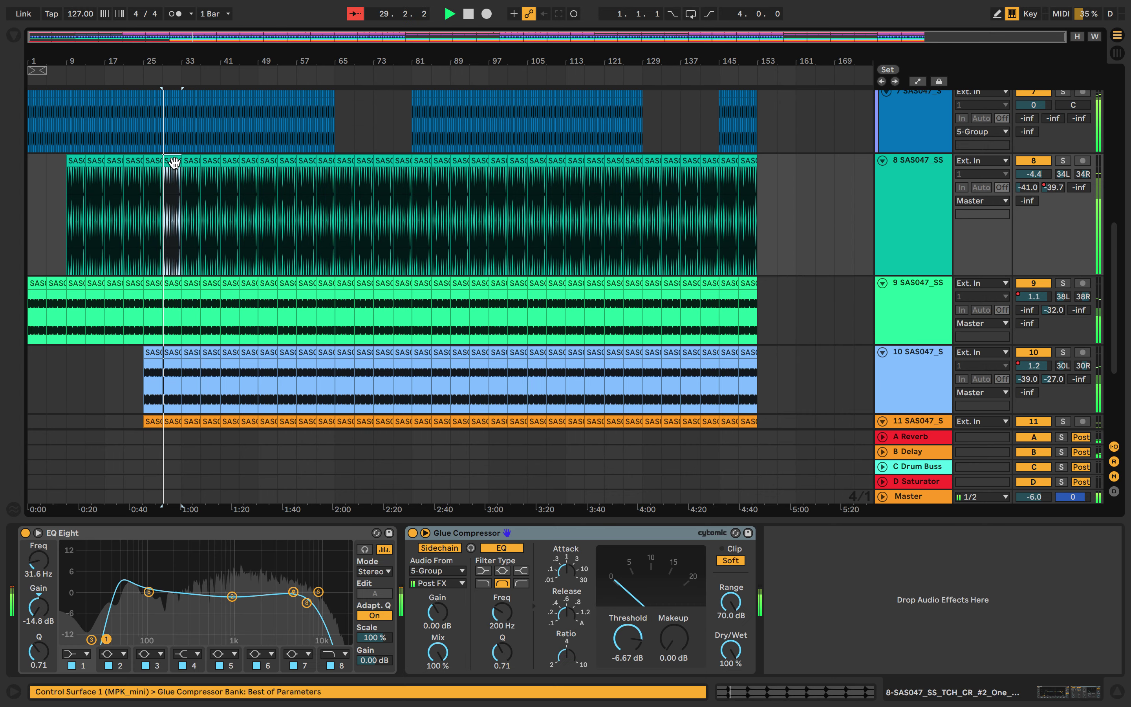
pyautogui.scroll(-6, 180, 197)
pyautogui.scroll(6, 172, 215)
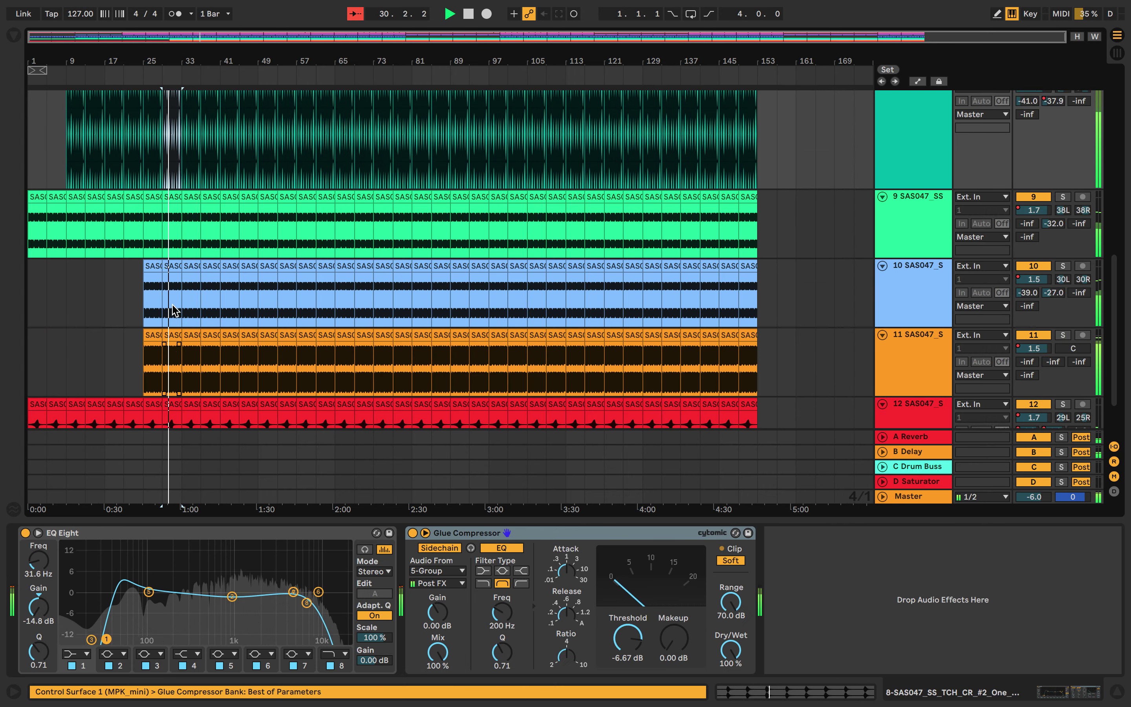
pyautogui.scroll(5, 179, 171)
pyautogui.scroll(5, 179, 172)
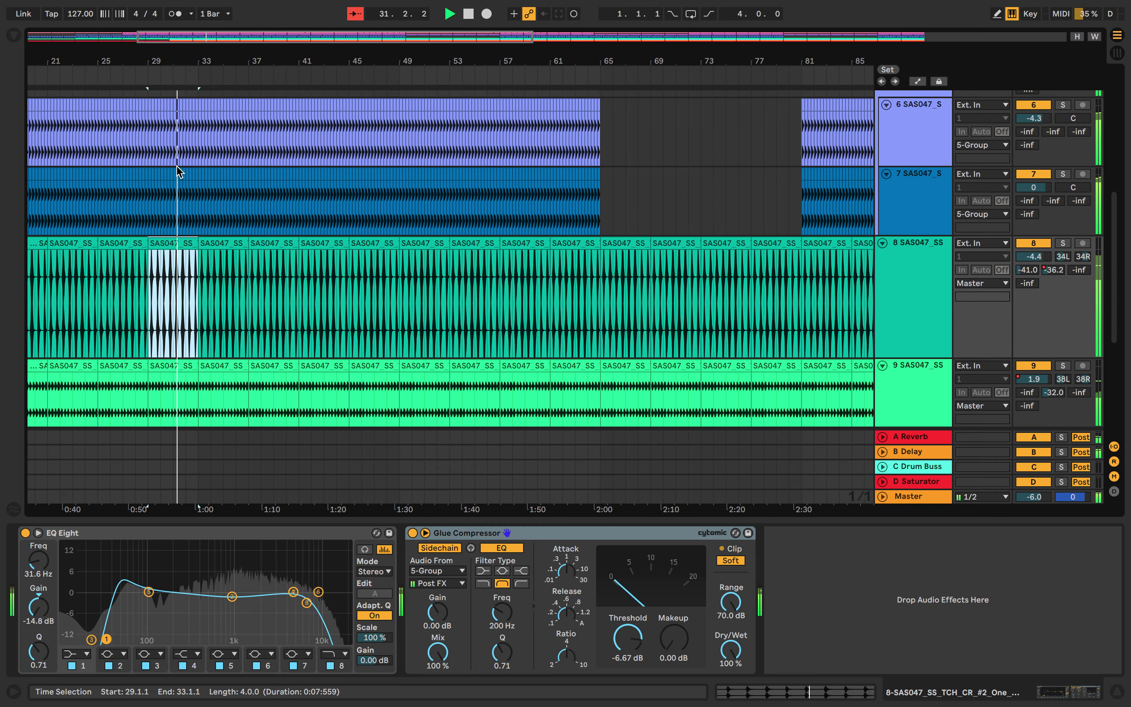
pyautogui.click(150, 227)
pyautogui.keyDown('shift'); pyautogui.click(199, 143); pyautogui.keyUp('shift')
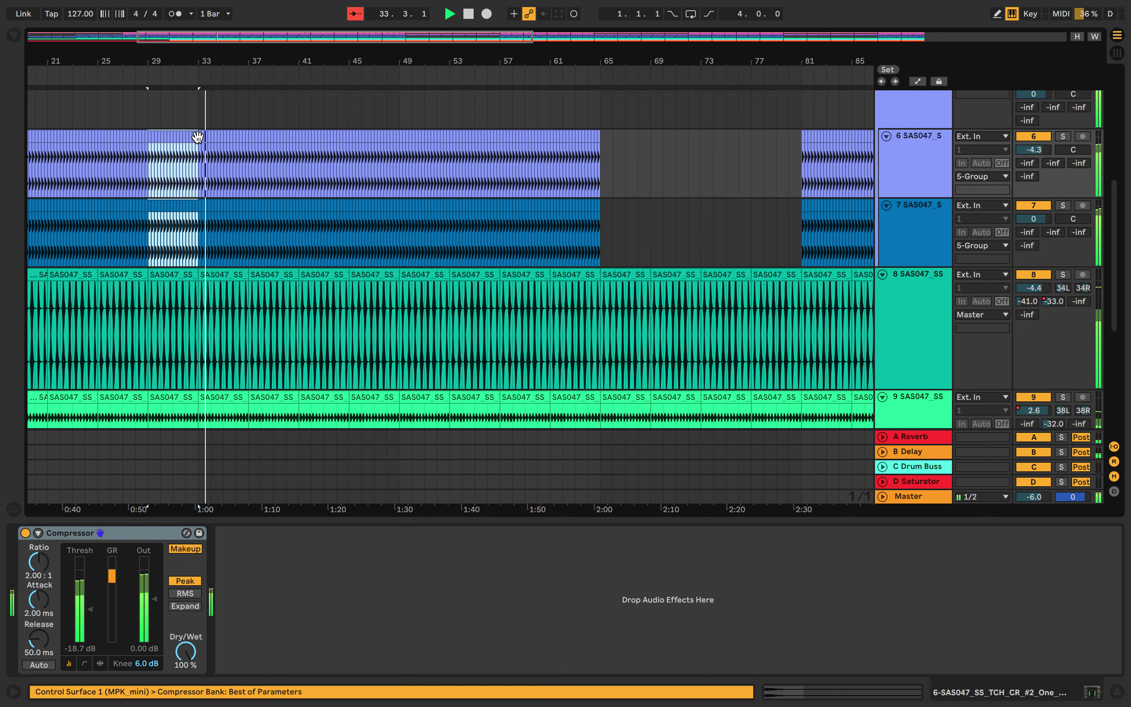
pyautogui.press('space')
pyautogui.hscroll(-5, 176, 202)
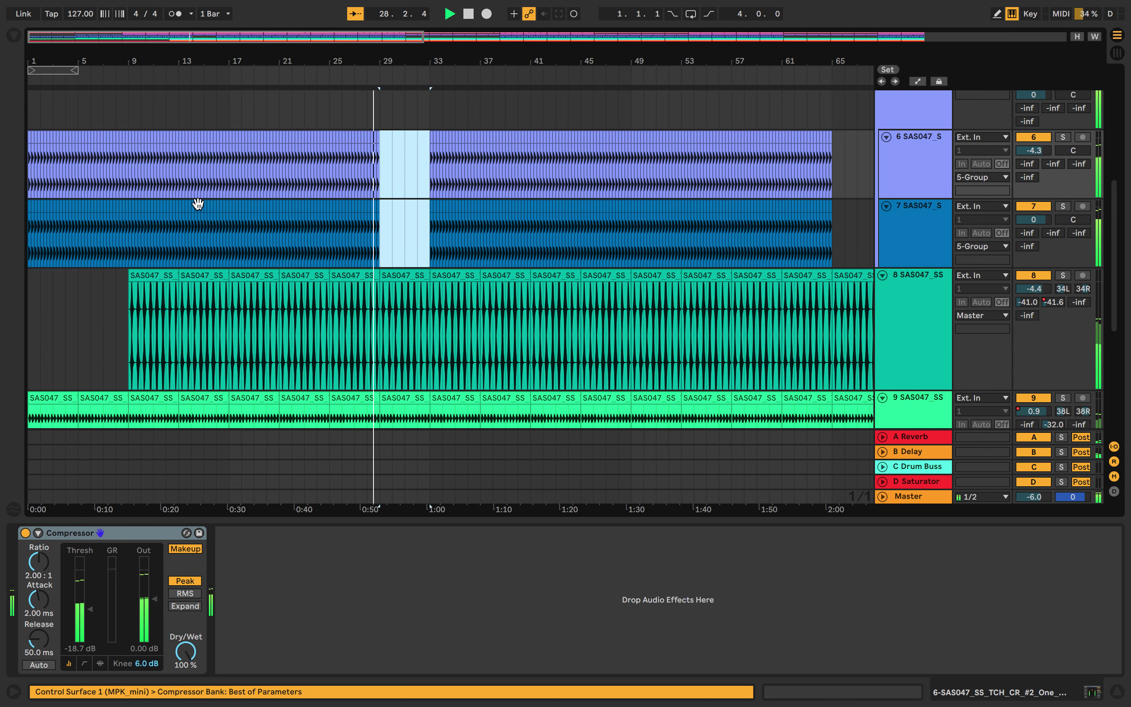
pyautogui.scroll(3, 211, 220)
pyautogui.scroll(-2, 224, 230)
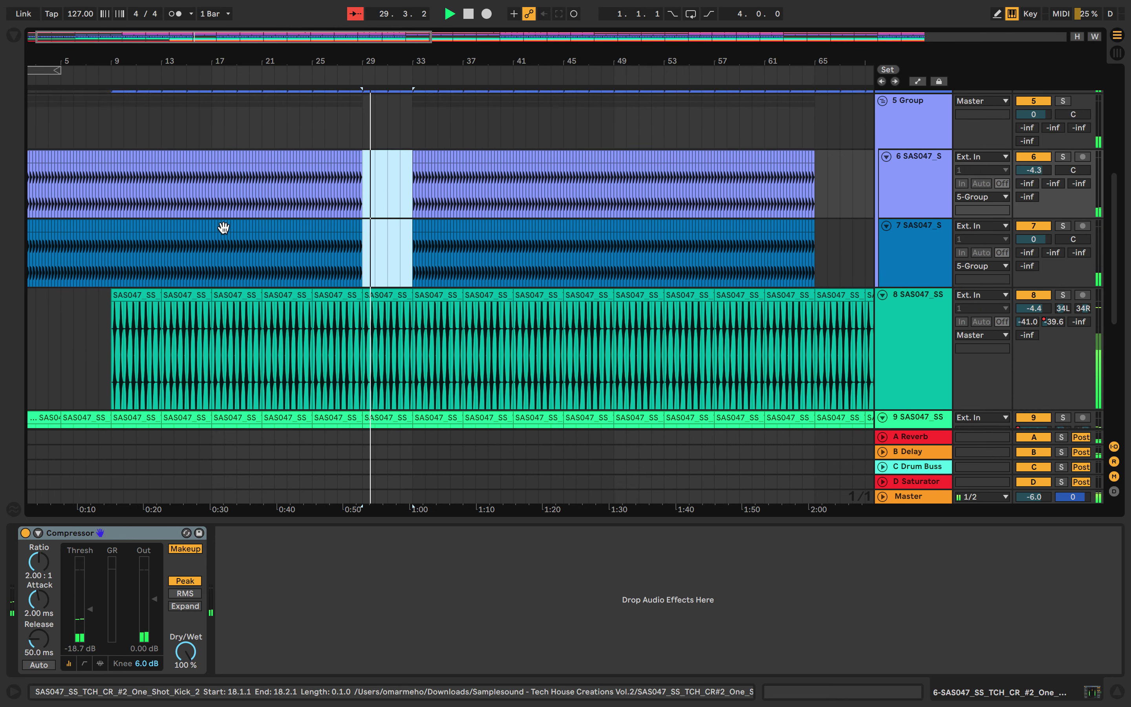
# Stop playback and delete the clips on tracks 6 and 7 from bar 31 to bar 33.
pyautogui.press('space')
pyautogui.moveTo(391, 136); pyautogui.dragTo(417, 255)
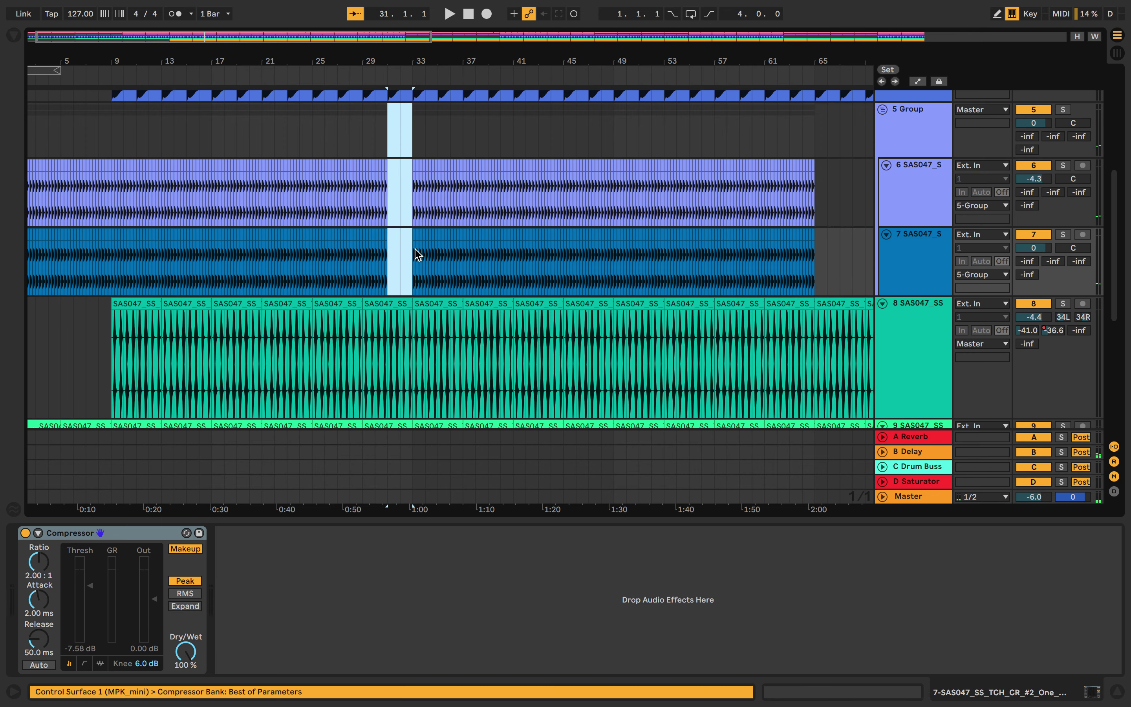
# Show the volume automation of track 4 and play the arrangement from bar 9.
pyautogui.scroll(10, 401, 254)
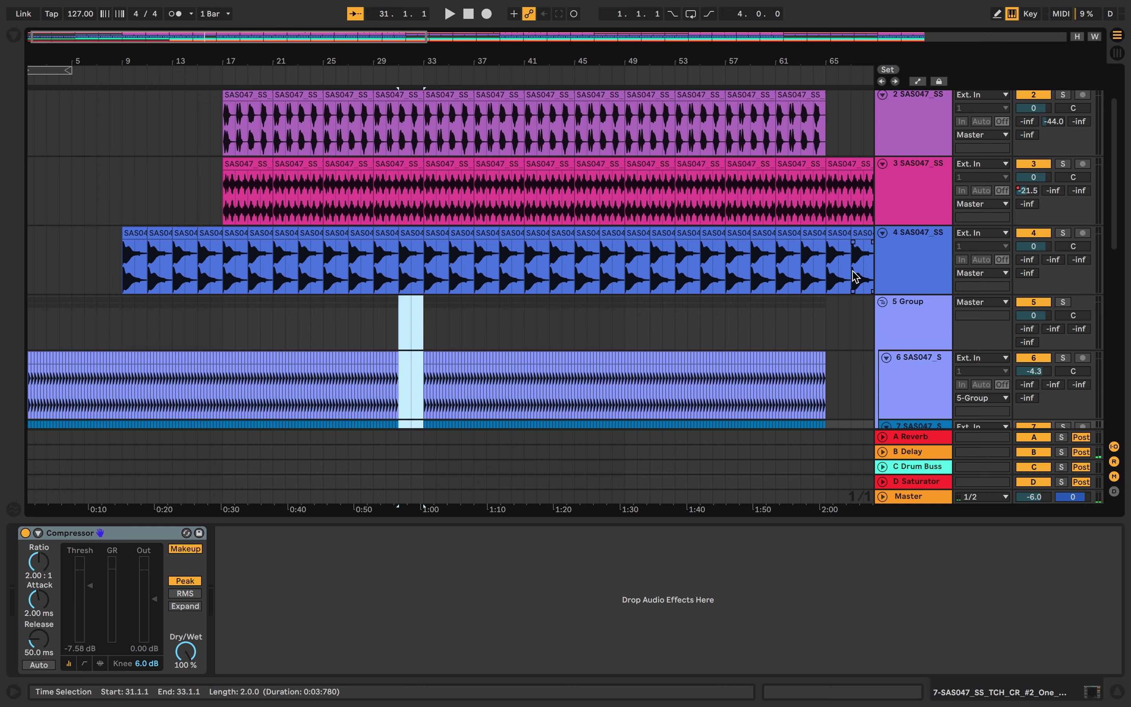
pyautogui.rightClick(1051, 251)
pyautogui.click(976, 253)
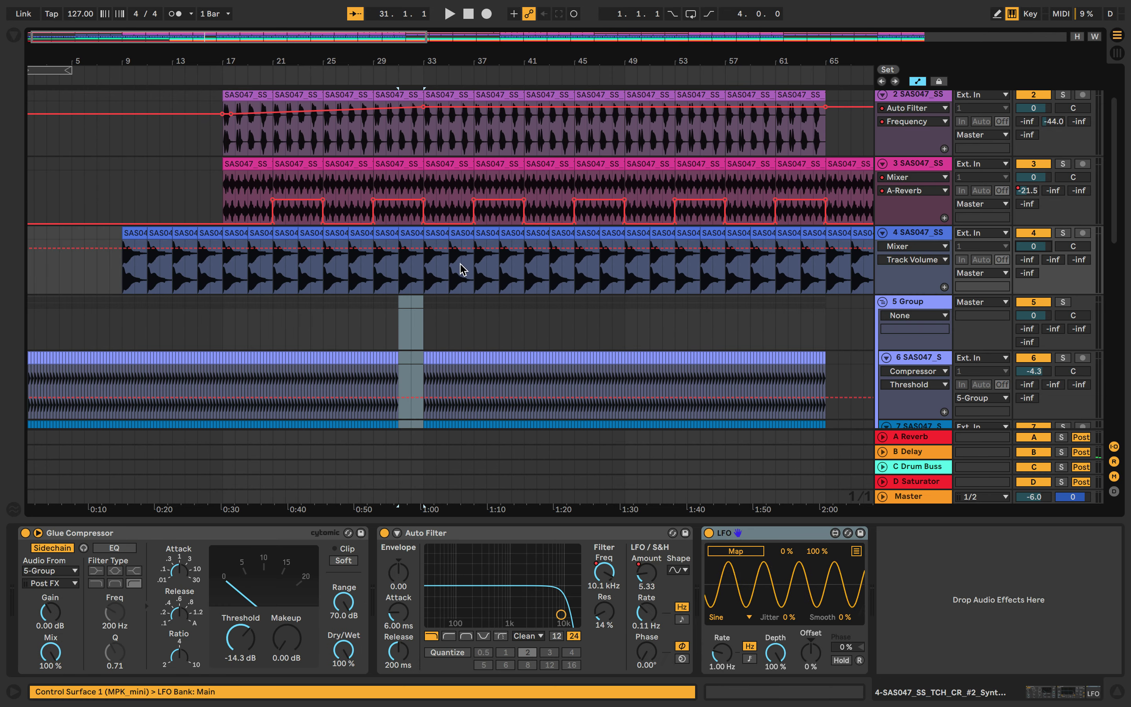
pyautogui.click(130, 269)
pyautogui.press('space')
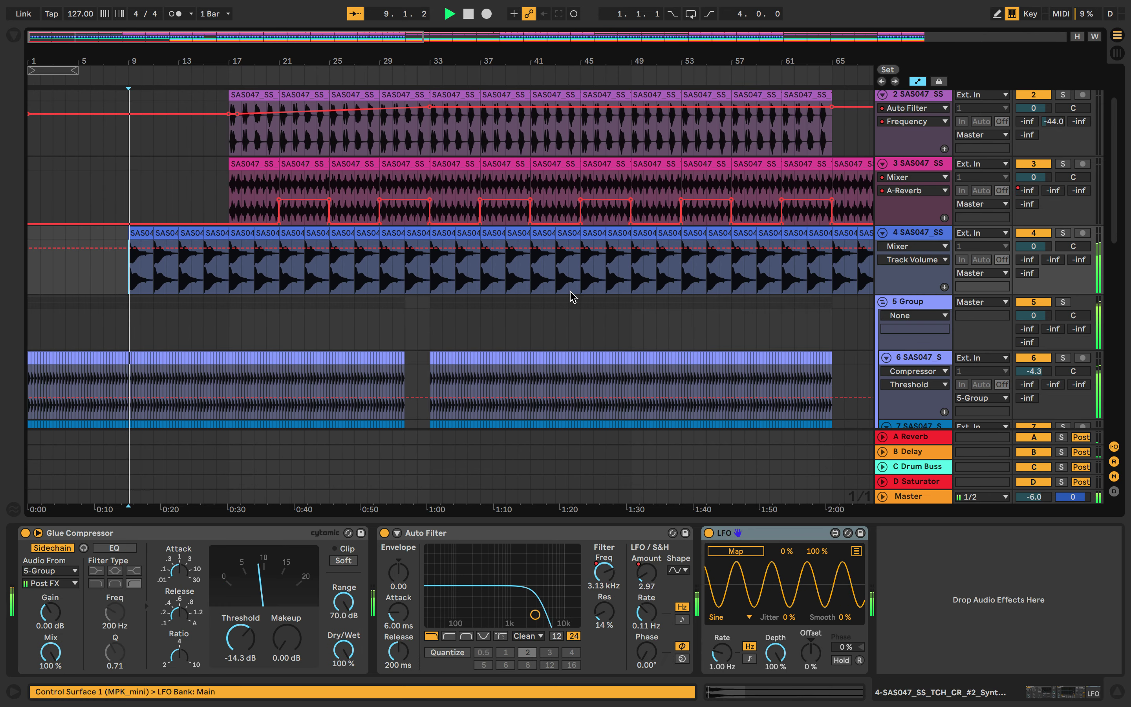
# Open the track 4 clip at bar 13 in an enlarged clip view and display its Clip Transposition envelope.
pyautogui.click(204, 267)
pyautogui.doubleClick(191, 234)
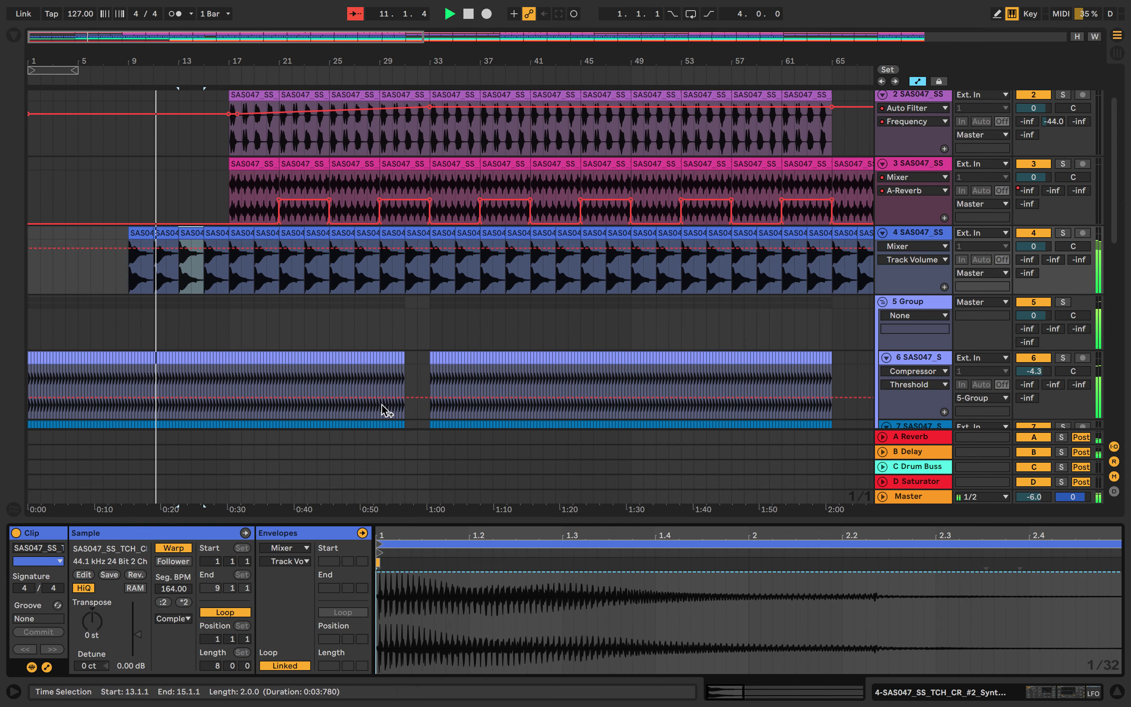
pyautogui.moveTo(537, 520); pyautogui.dragTo(478, 166)
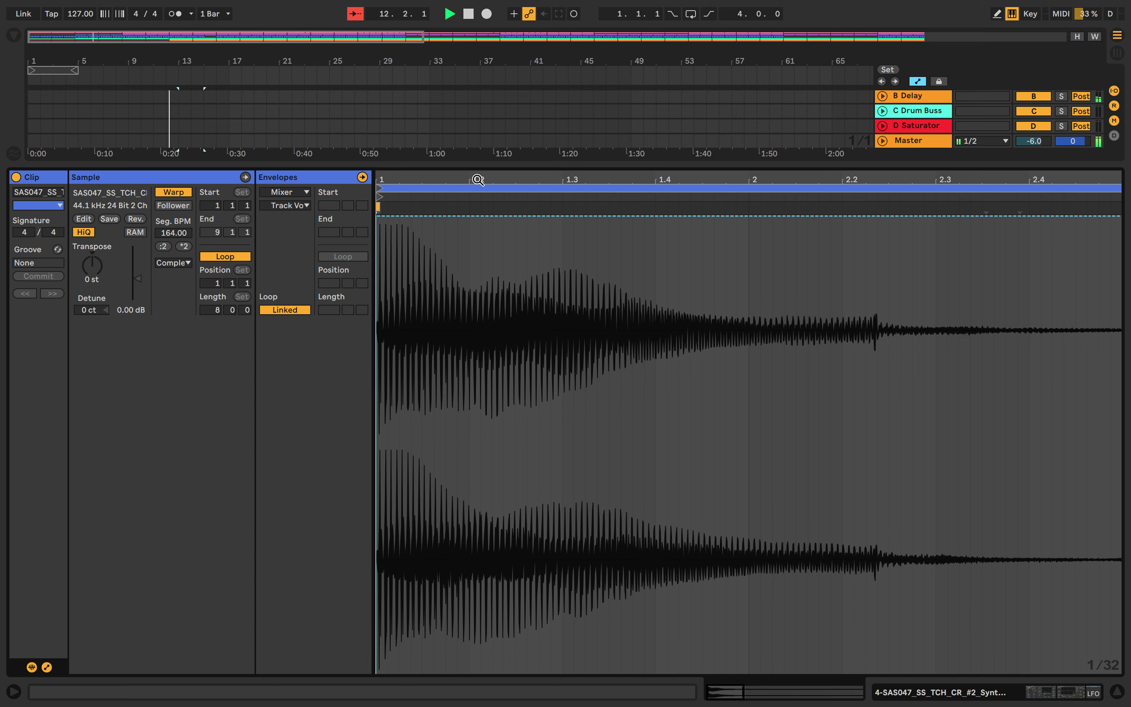
pyautogui.click(265, 196)
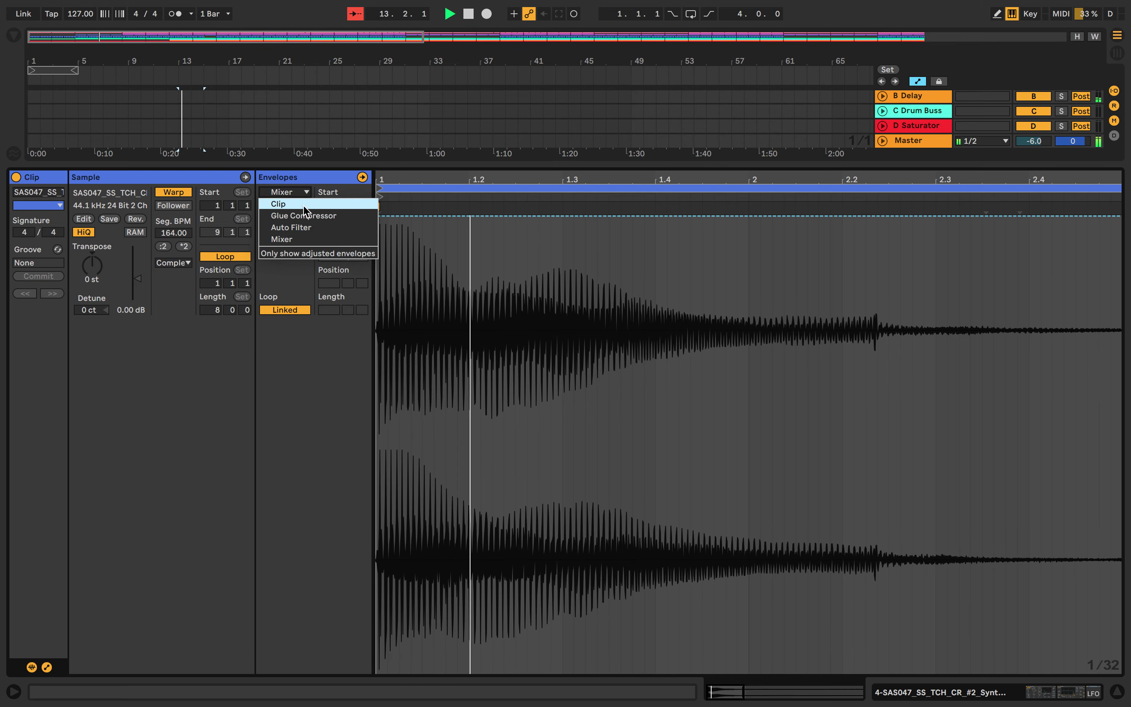
pyautogui.click(280, 201)
pyautogui.click(305, 208)
pyautogui.click(308, 231)
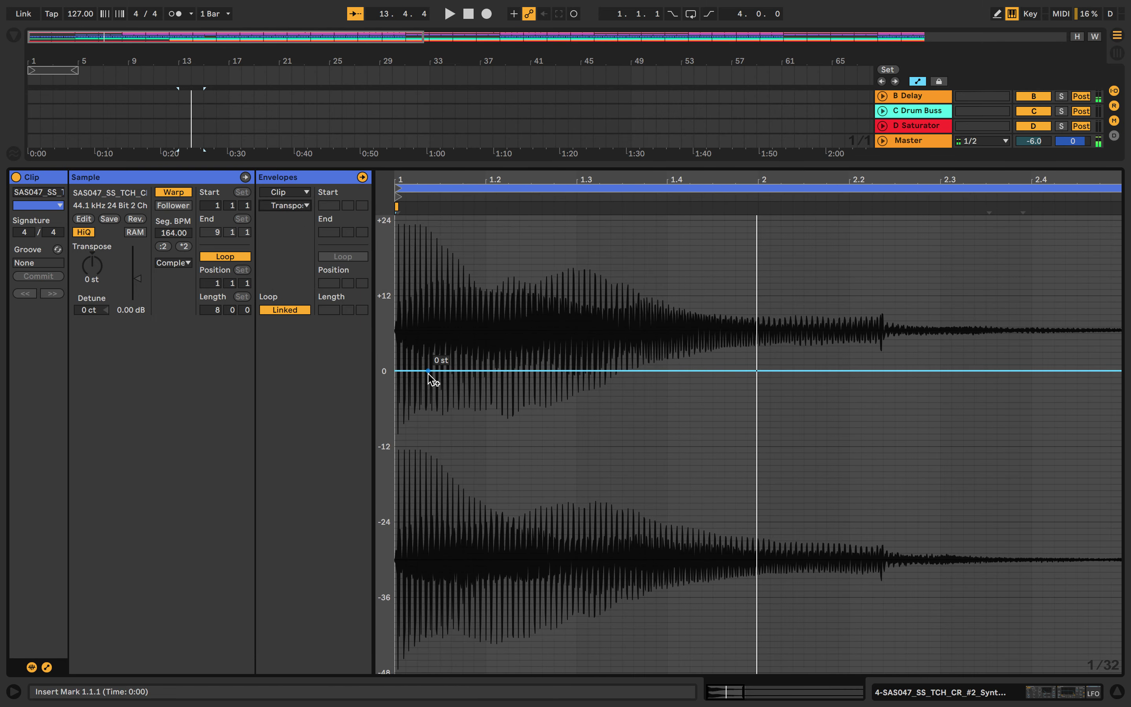
# Shape the bar 13 clip's transposition envelope as a slight curve from 0 to +5 st over two bars, listen, and return to the arrangement.
pyautogui.hscroll(5, 578, 381)
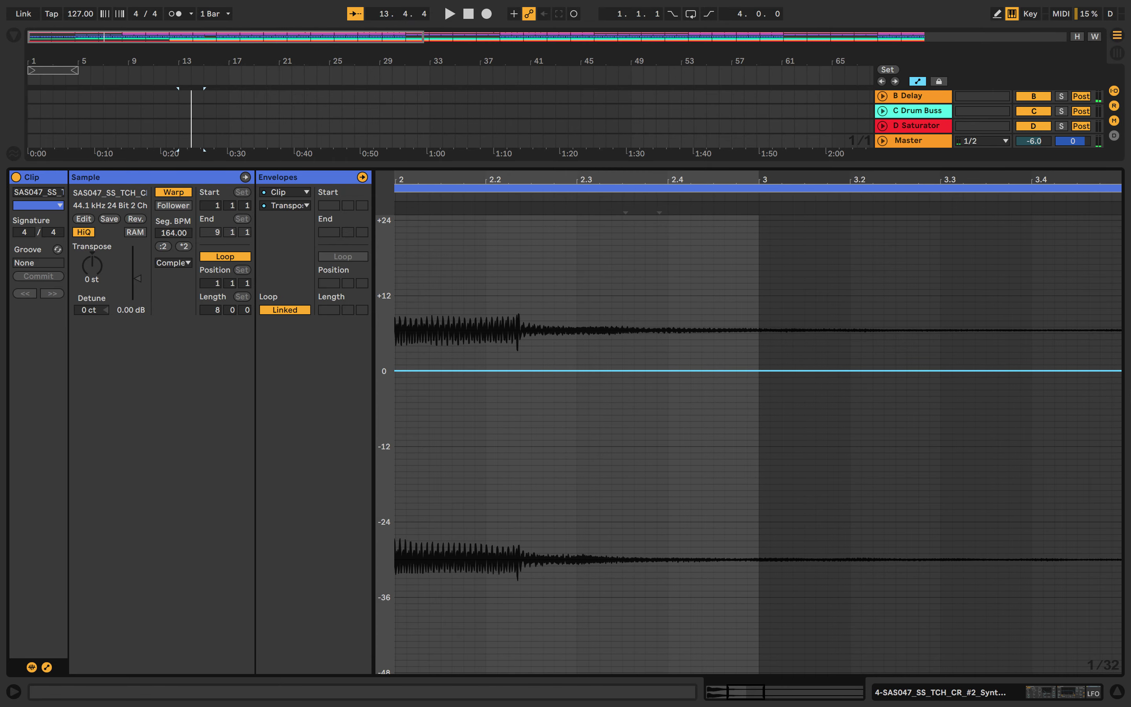
pyautogui.moveTo(759, 371); pyautogui.dragTo(760, 315)
pyautogui.press('space')
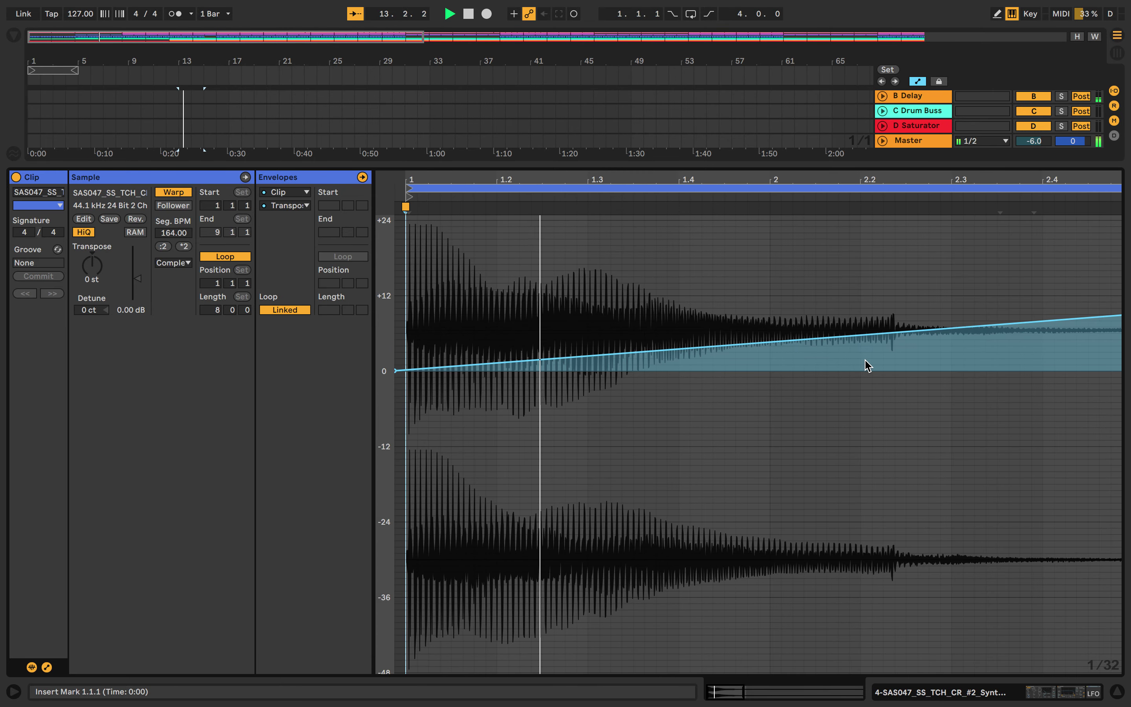
pyautogui.scroll(-5, 785, 342)
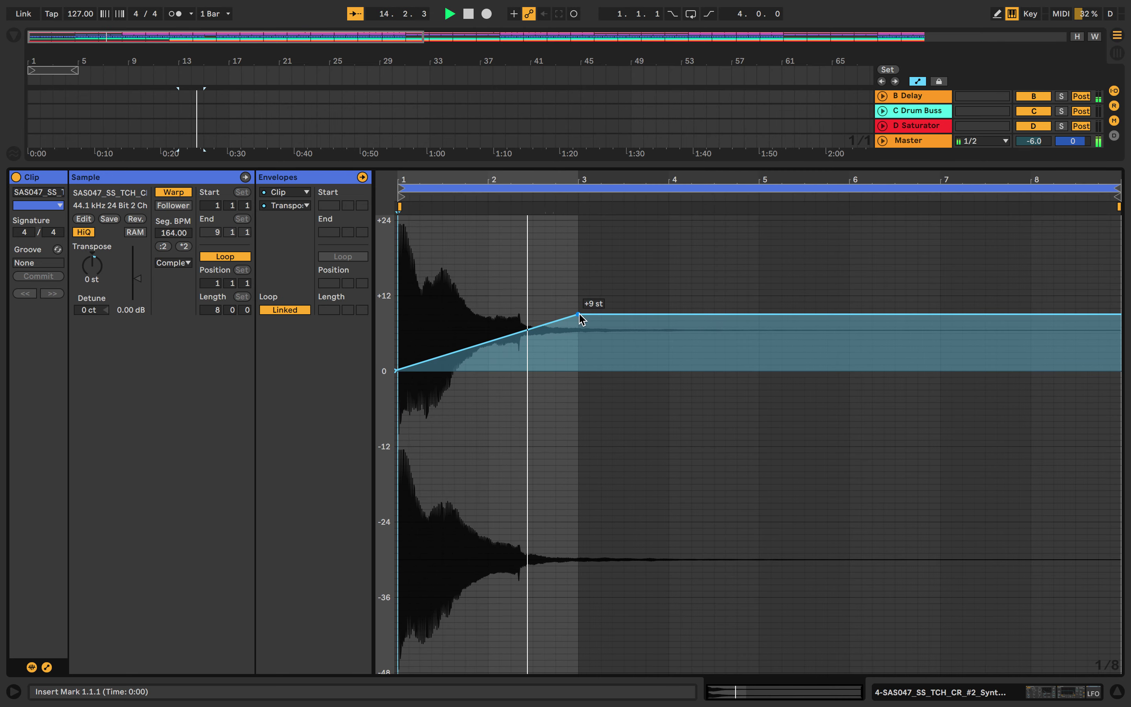
pyautogui.keyDown('alt'); pyautogui.moveTo(548, 324); pyautogui.dragTo(579, 339); pyautogui.keyUp('alt')
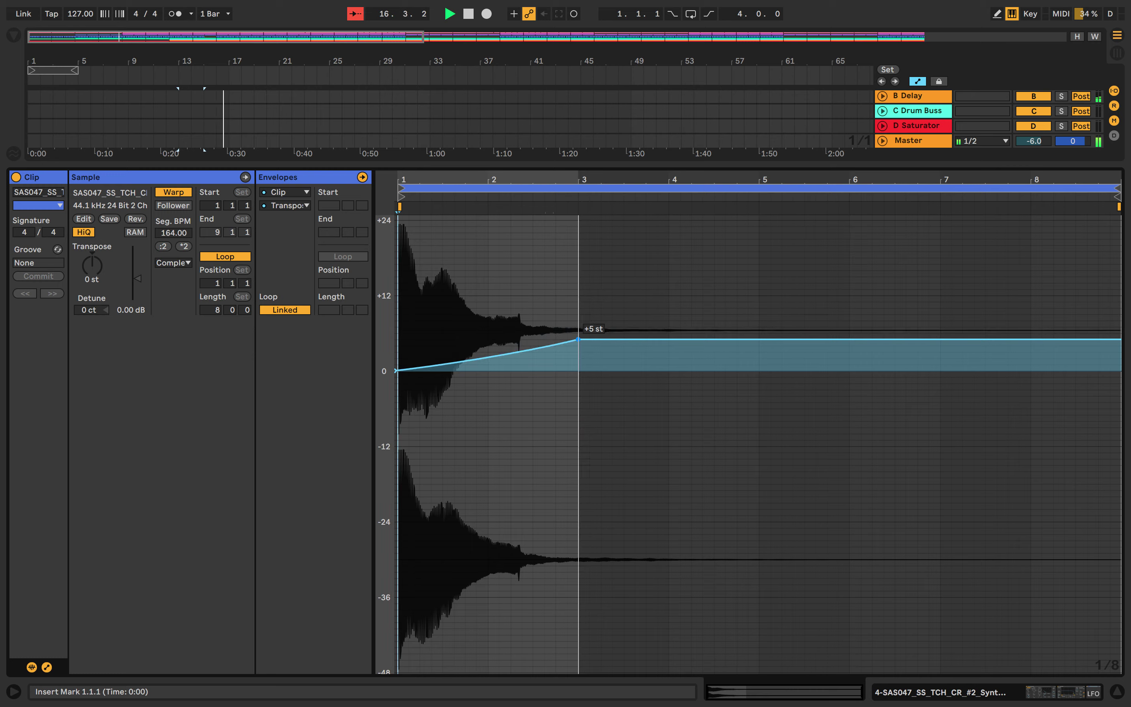
pyautogui.press('super+alt+l')
pyautogui.press('space')
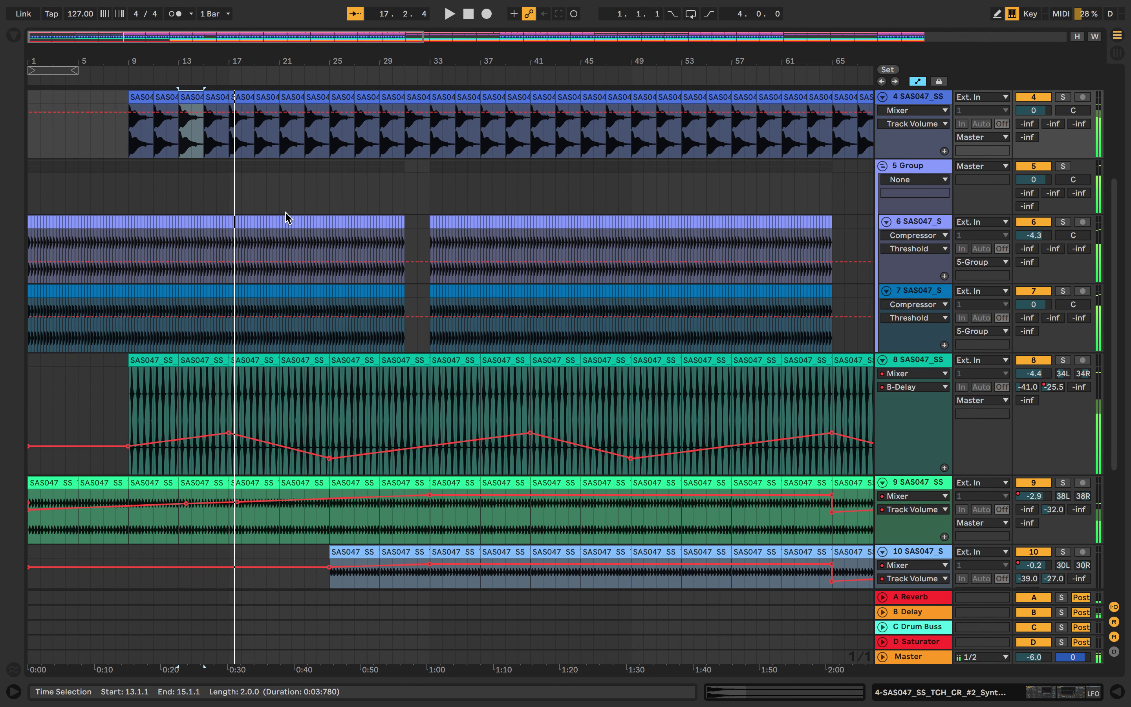
# Check the transposition envelope of the track 4 clip at bar 15.
pyautogui.scroll(1, 222, 108)
pyautogui.doubleClick(216, 106)
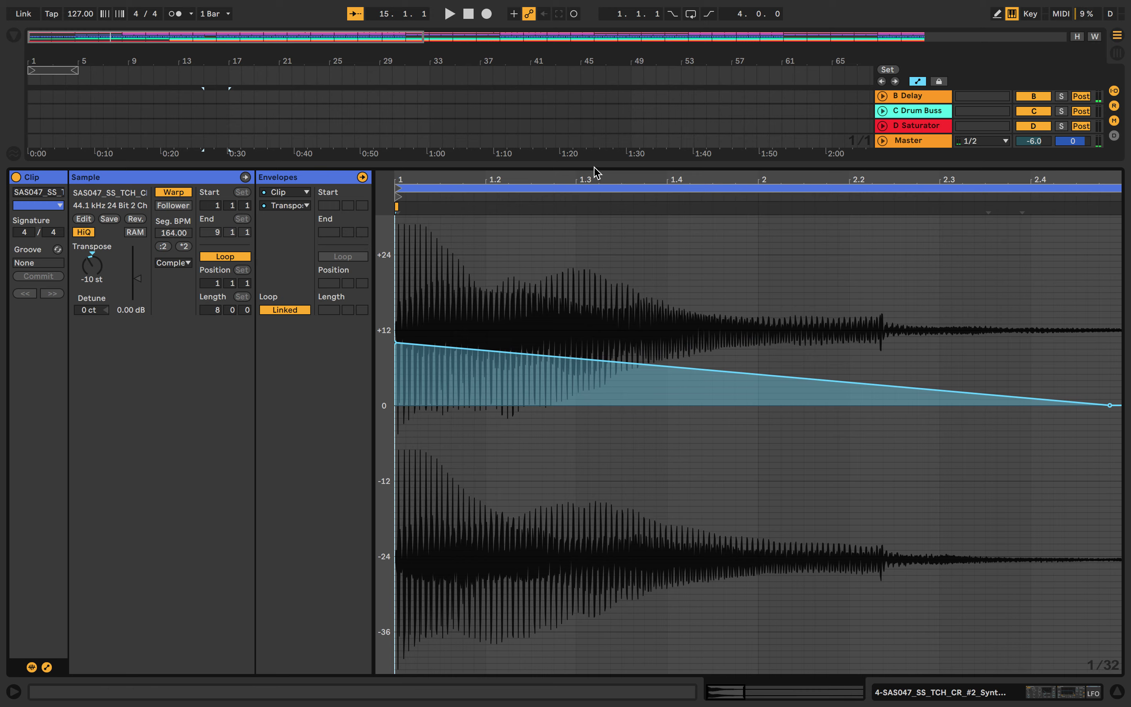
pyautogui.press('super+alt+l')
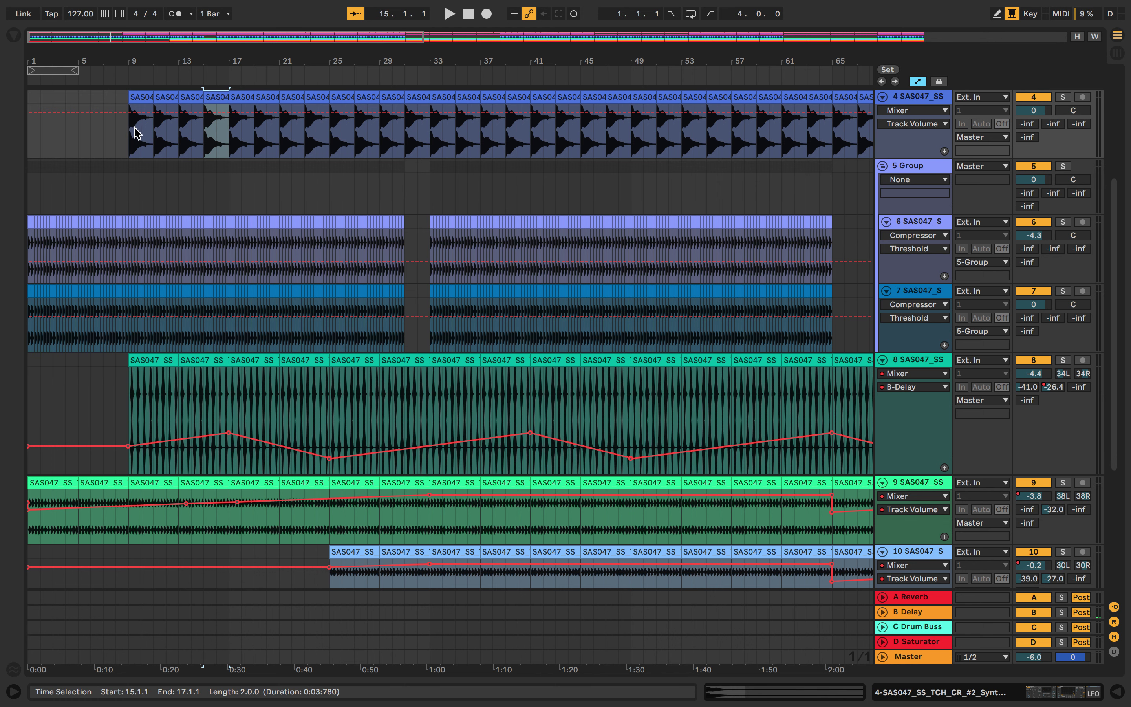
# Duplicate the four track 4 clips from bars 9 to 17 repeatedly until the copies fill the track up to bar 153.
pyautogui.moveTo(130, 118); pyautogui.dragTo(223, 108)
pyautogui.press('super+d')
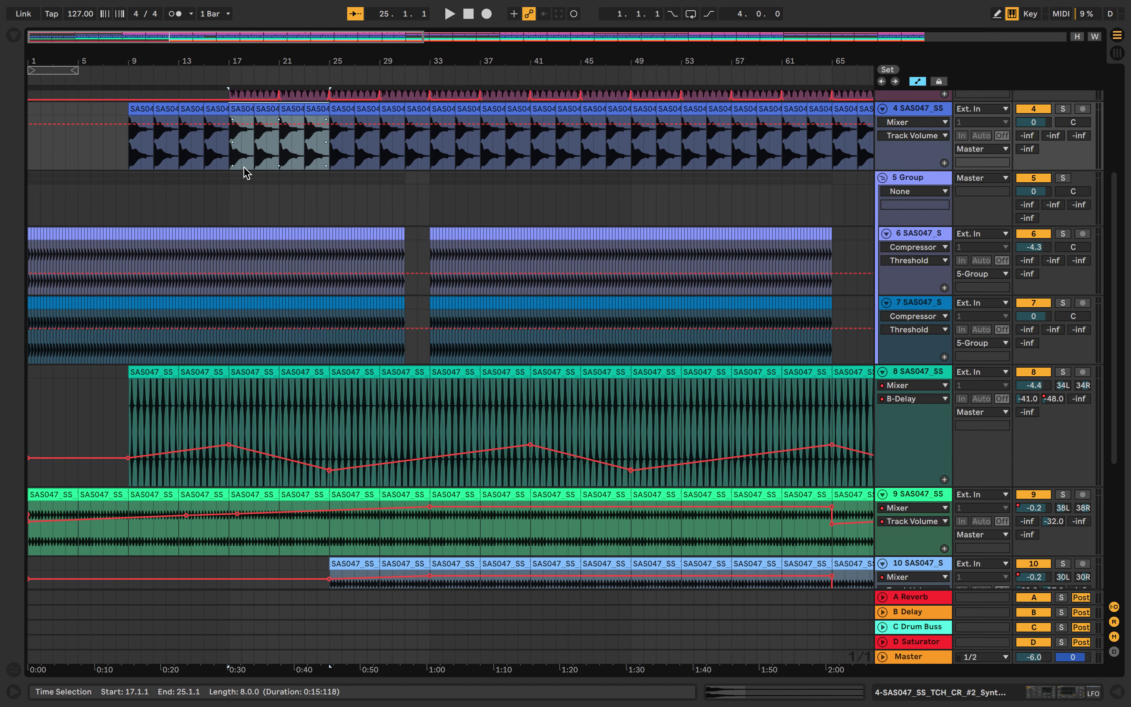
pyautogui.press('super+d')
pyautogui.press('super+d')
pyautogui.press('super+d')
pyautogui.press('super+d')
pyautogui.press('w')
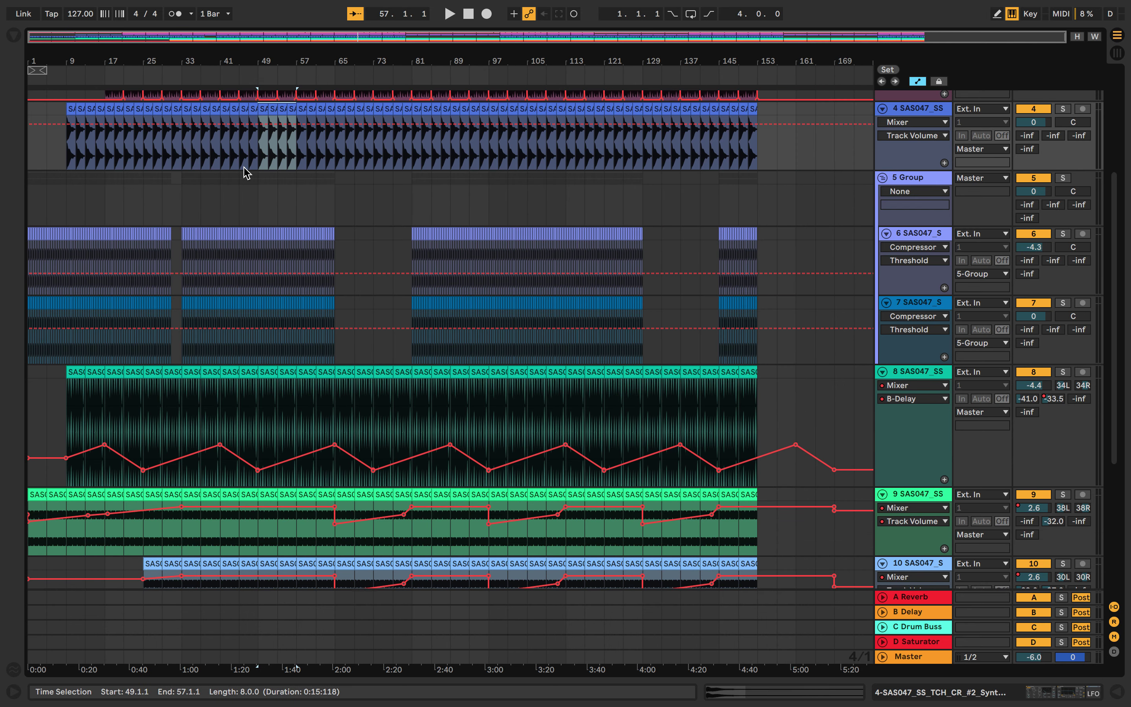
pyautogui.press('super+d')
pyautogui.press('super+d')
pyautogui.press('super+d')
pyautogui.press('super+d')
pyautogui.press('super+d')
pyautogui.press('super+d')
pyautogui.press('super+d')
pyautogui.press('super+d')
pyautogui.press('super+d')
pyautogui.press('super+d')
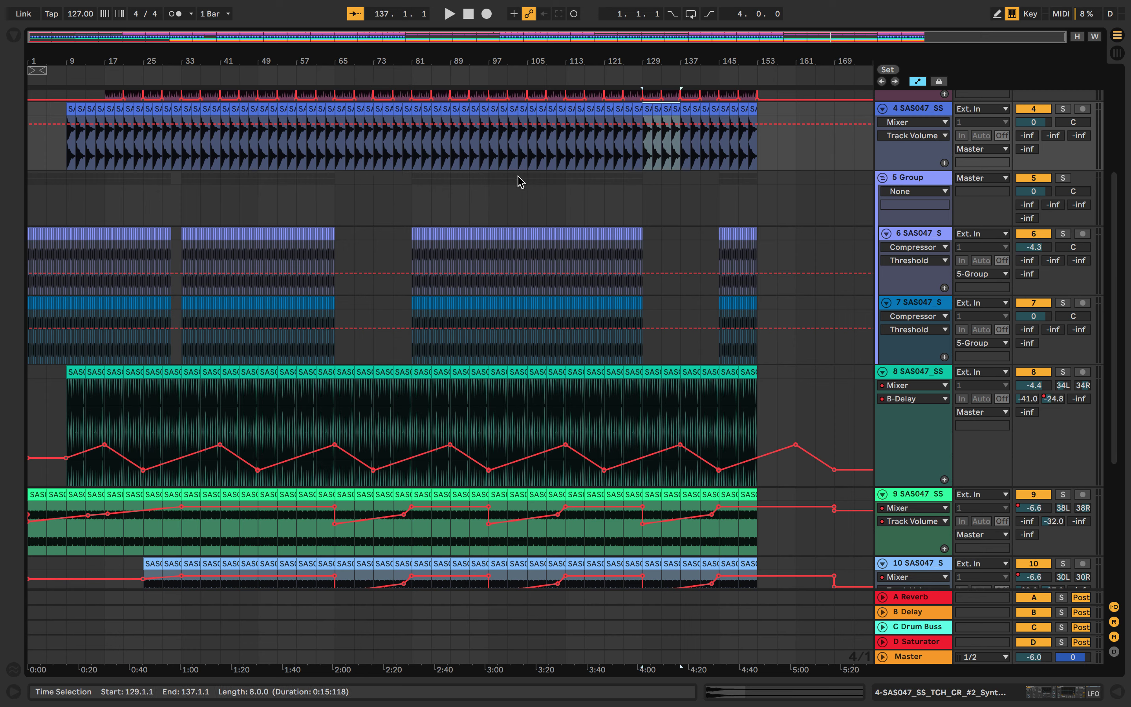
pyautogui.press('super+d')
pyautogui.press('super+d')
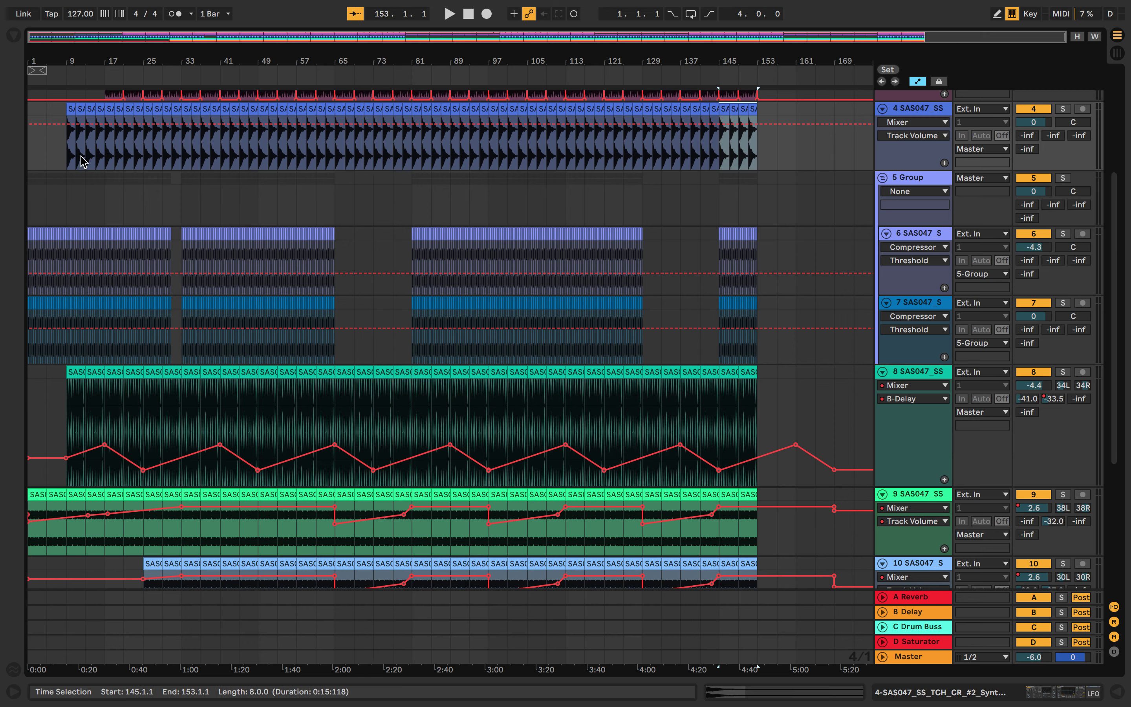
# Listen to the repeated track 4 clips by playing from bars 9, 13 and 17, and inspect the clips around bar 133.
pyautogui.click(66, 155)
pyautogui.press('space')
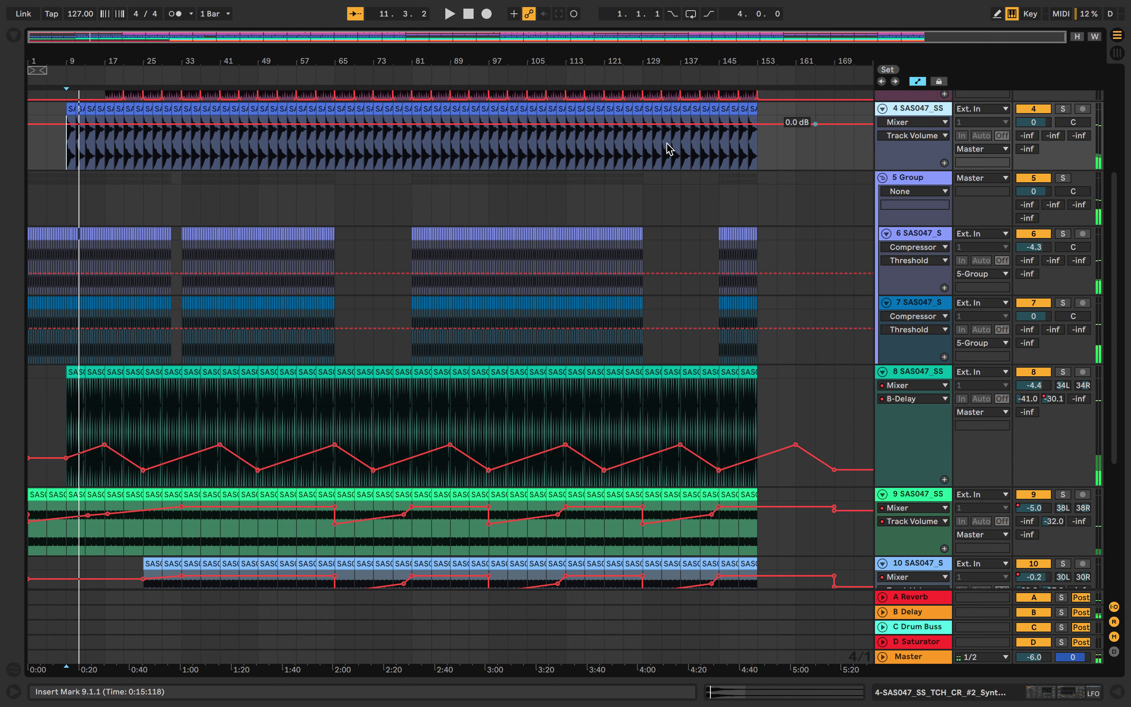
pyautogui.scroll(5, 669, 149)
pyautogui.scroll(4, 669, 149)
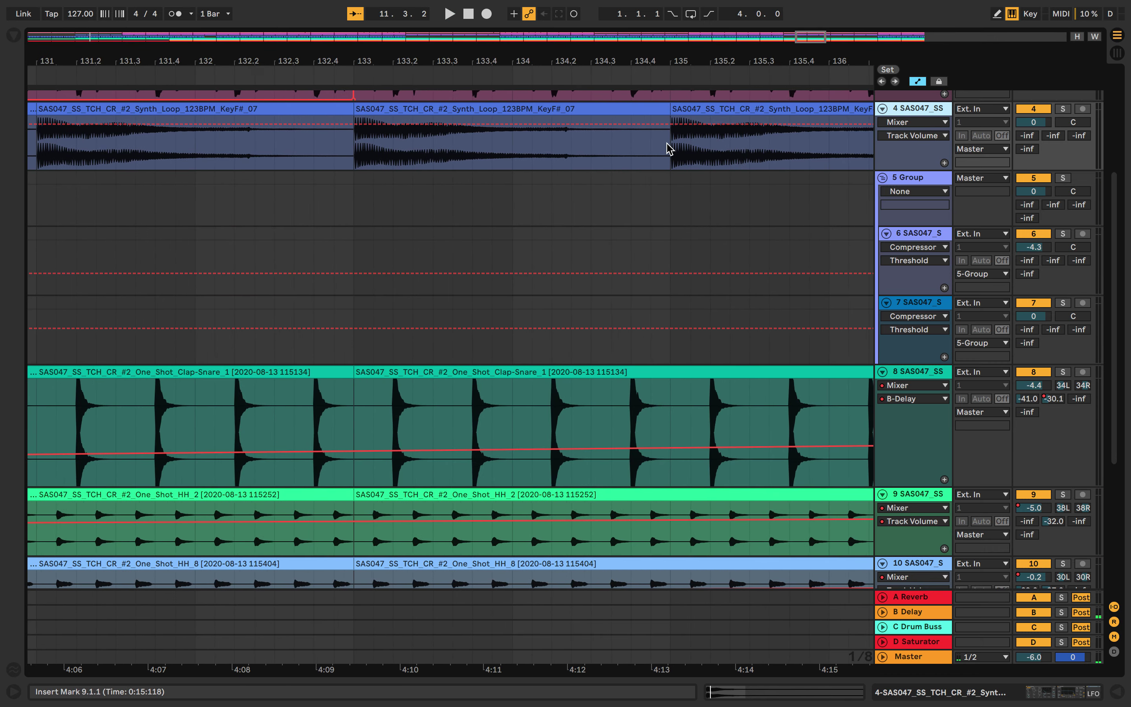
pyautogui.scroll(-9, 669, 149)
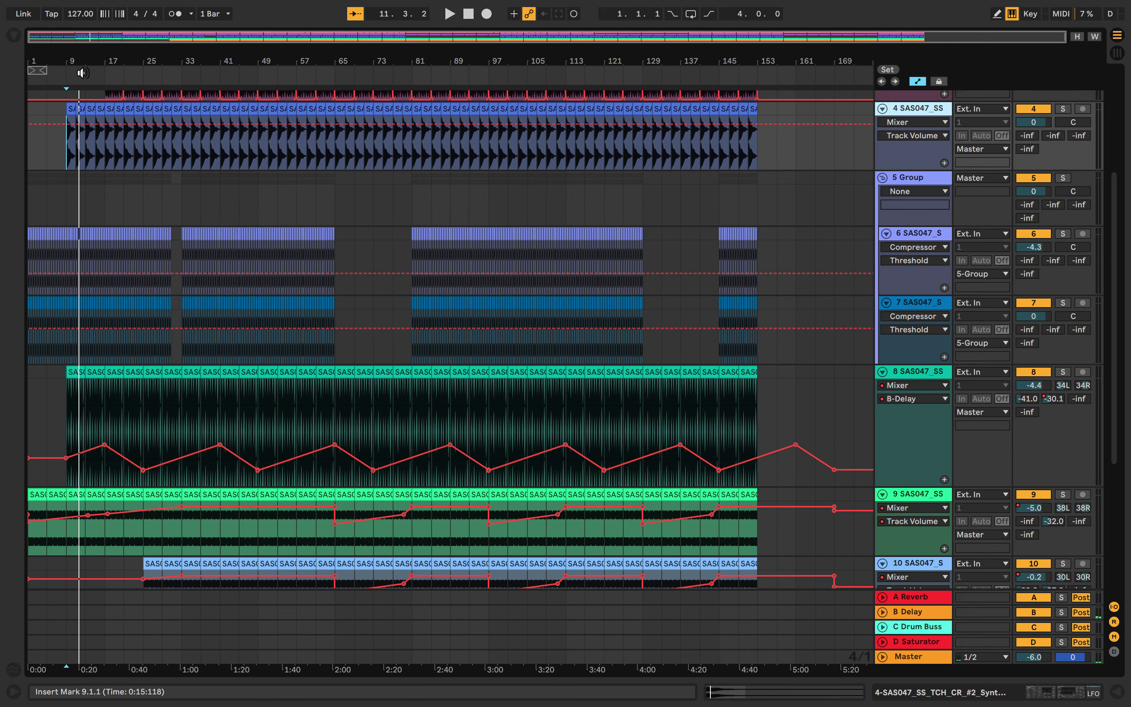
pyautogui.click(65, 73)
pyautogui.click(85, 163)
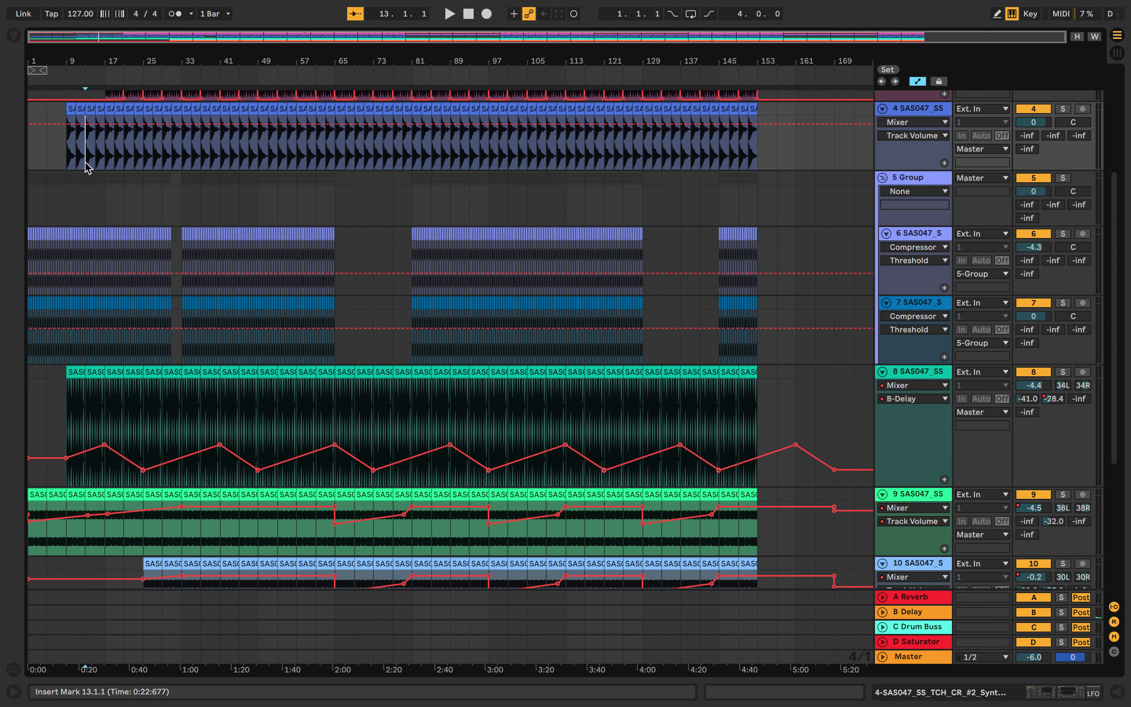
pyautogui.press('space')
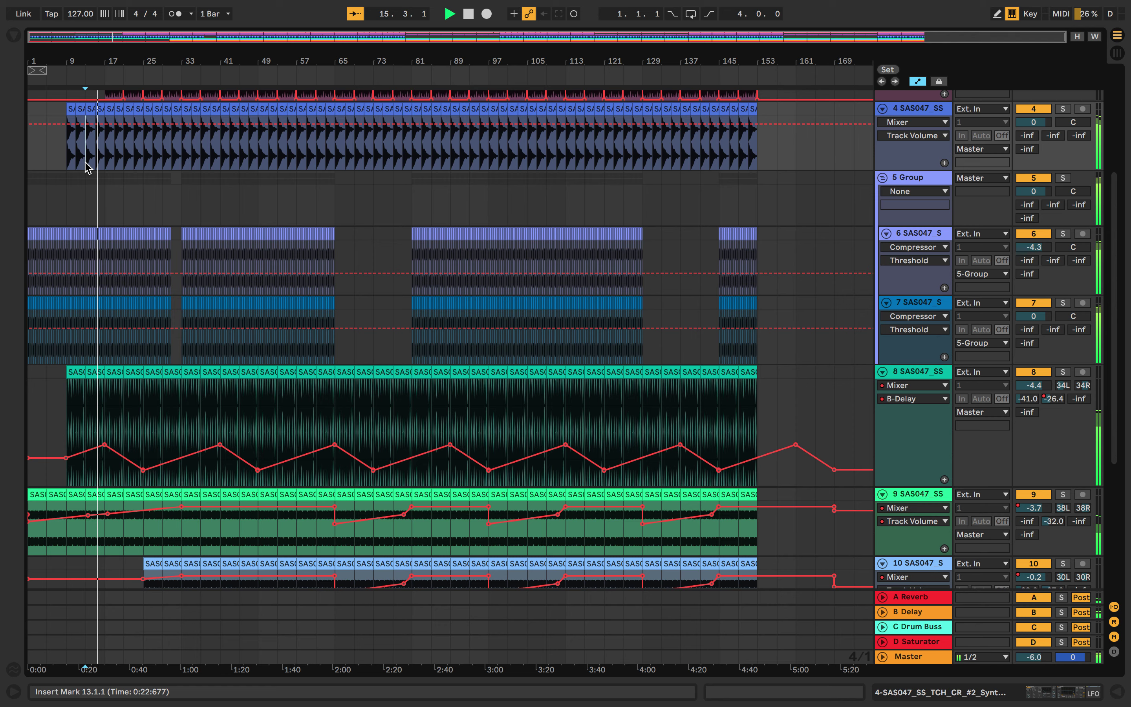
pyautogui.press('space')
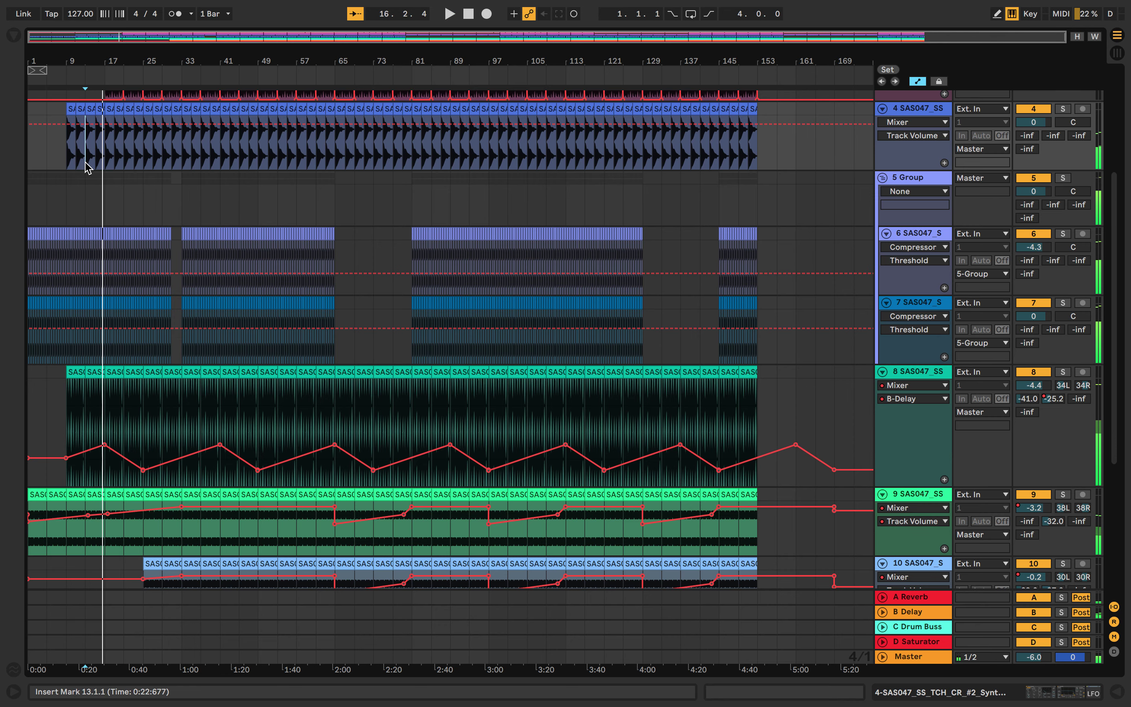
pyautogui.press('space')
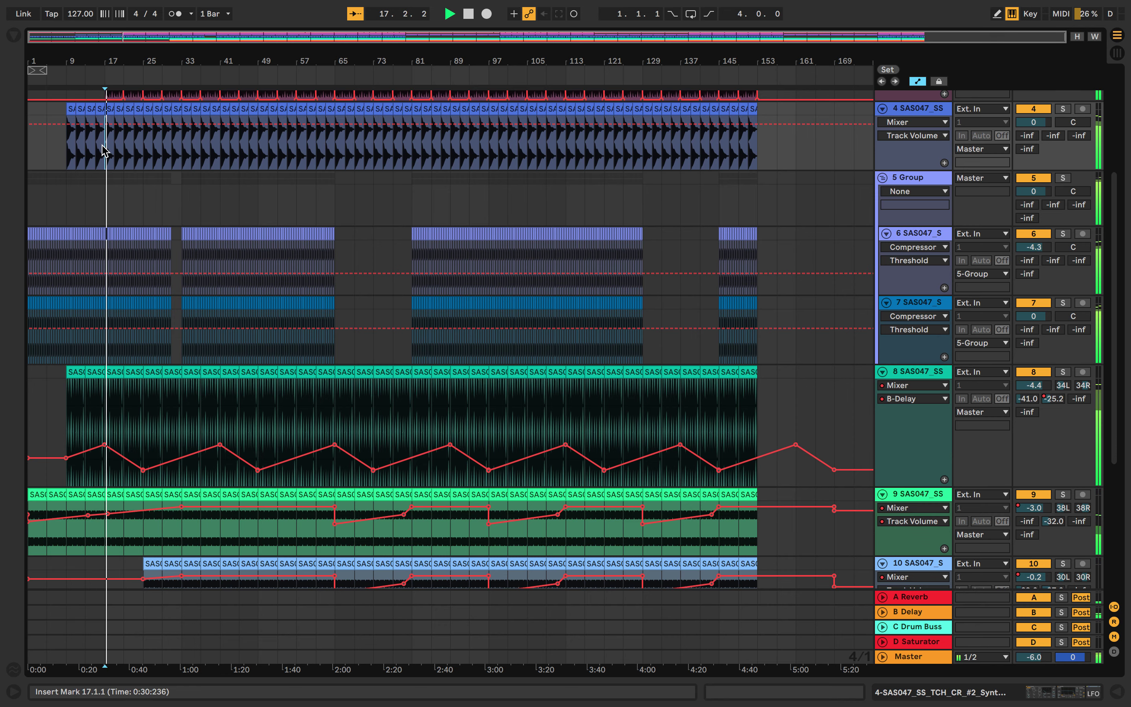
# Select track 2 and raise the computer's sound volume while the buildup plays.
pyautogui.scroll(3, 104, 151)
pyautogui.scroll(3, 104, 151)
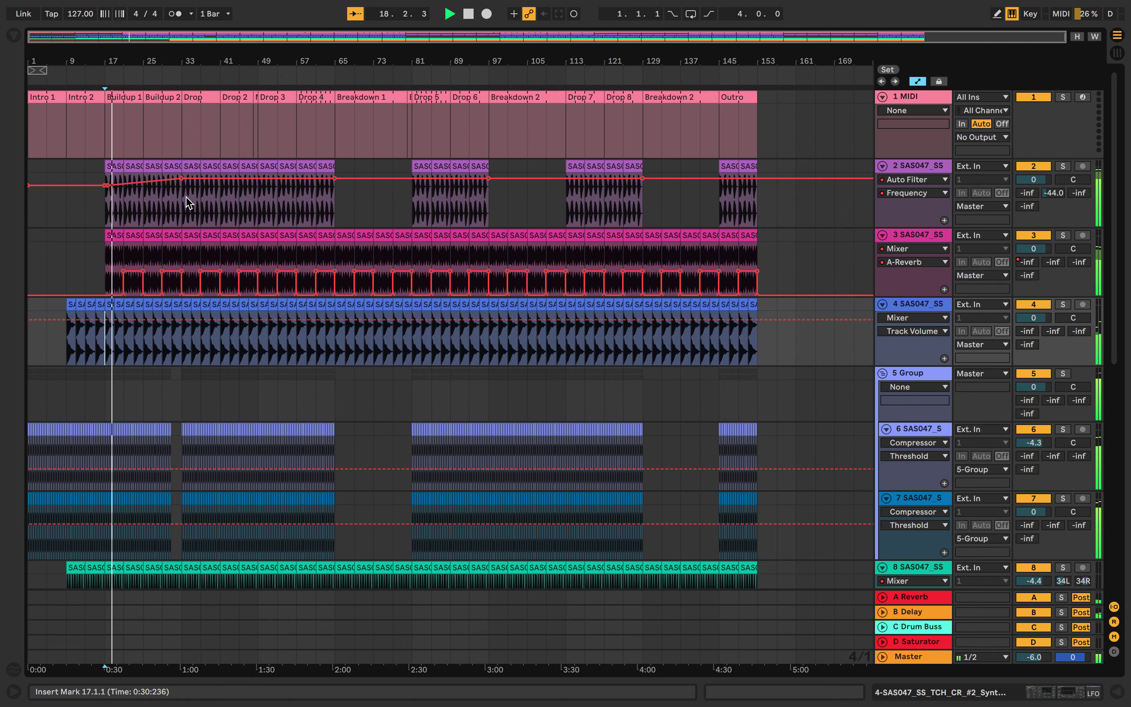
pyautogui.scroll(-3, 185, 201)
pyautogui.scroll(3, 184, 196)
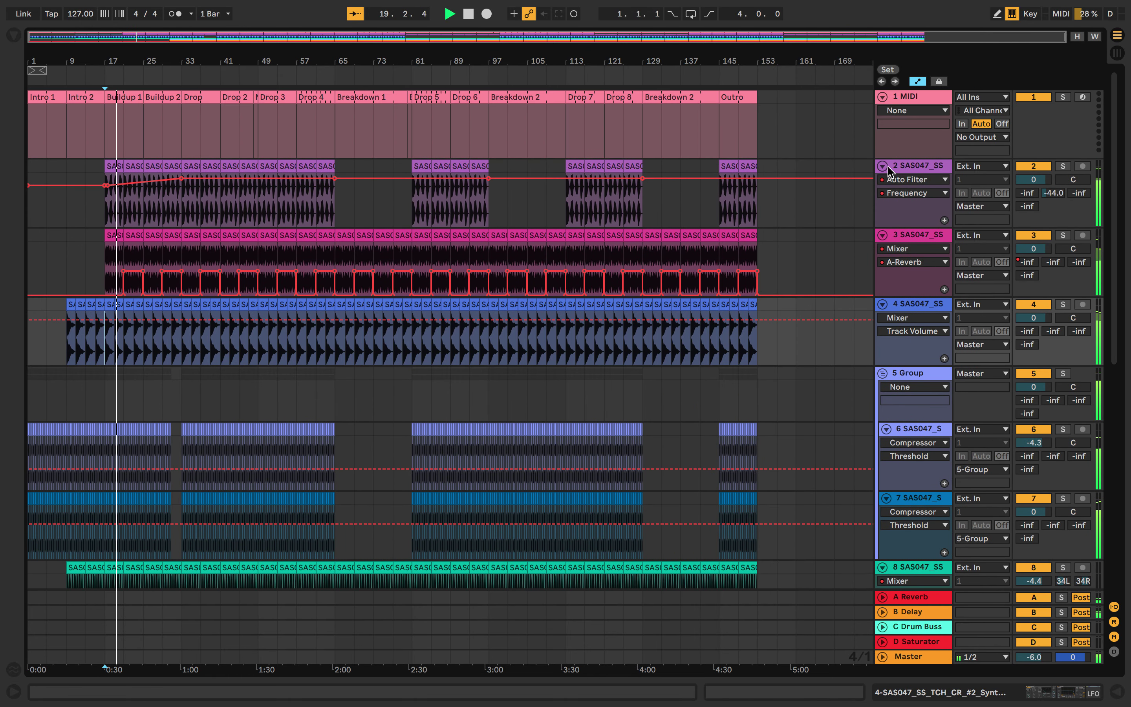
pyautogui.click(909, 172)
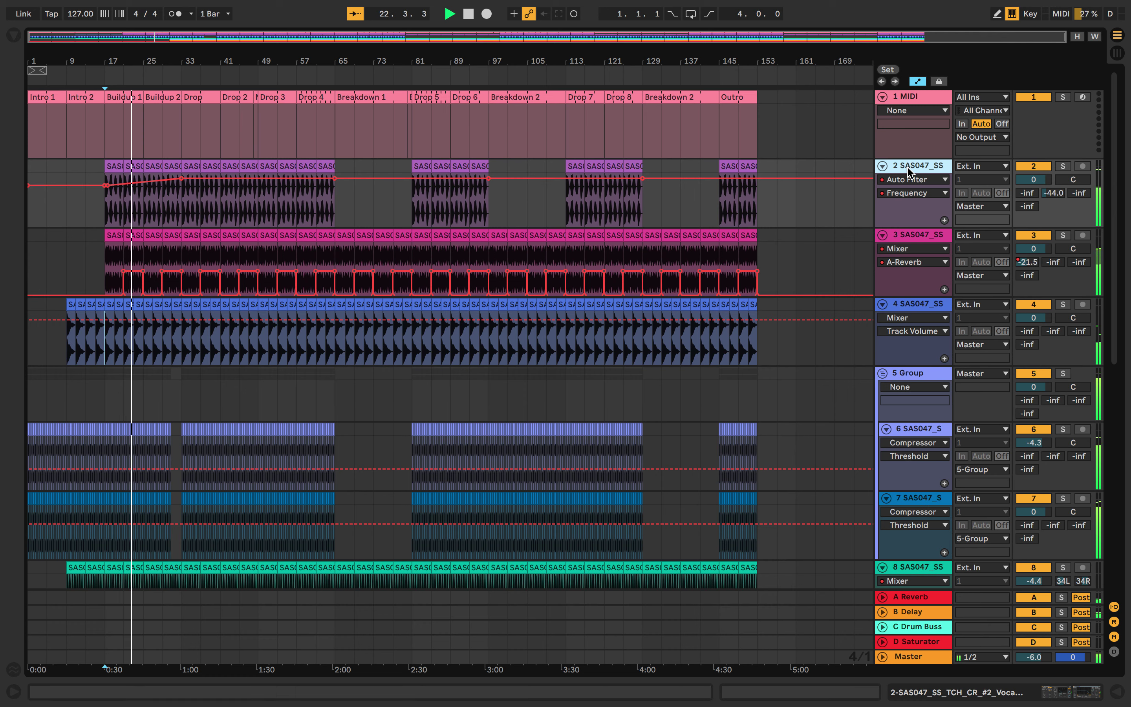
pyautogui.press('XF86AudioRaiseVolume')
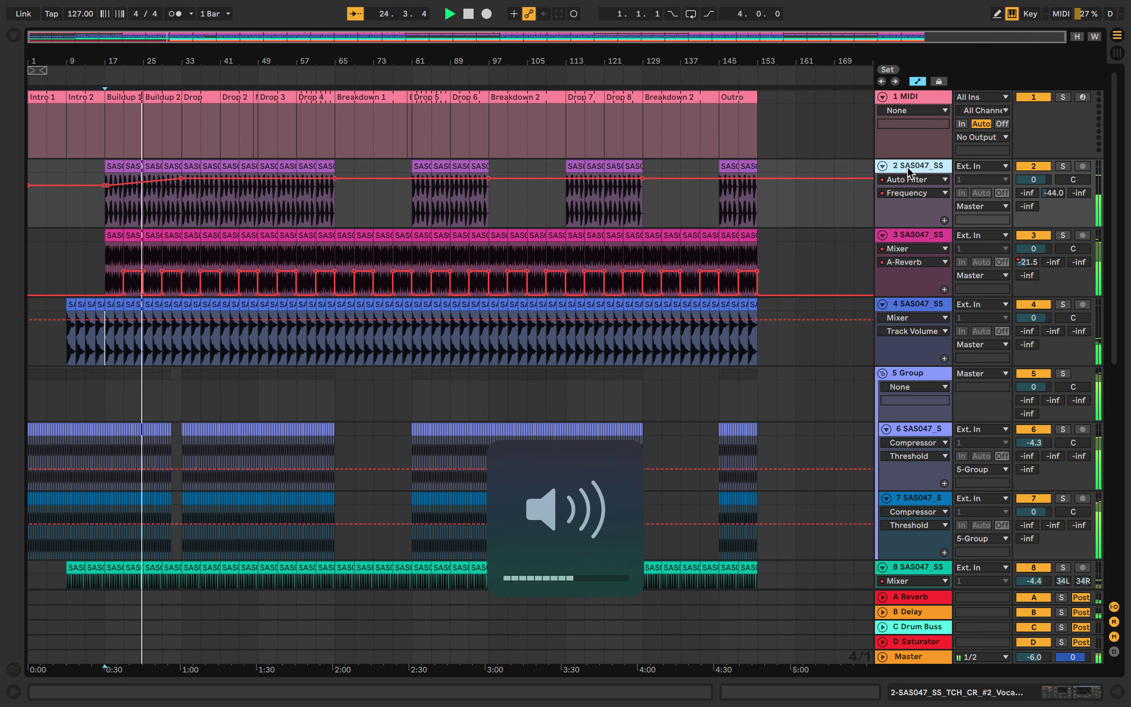
# Show the volume automation of track 11 and ramp it up from bar 25 to -2.0 dB at bar 33.
pyautogui.click(918, 83)
pyautogui.click(197, 395)
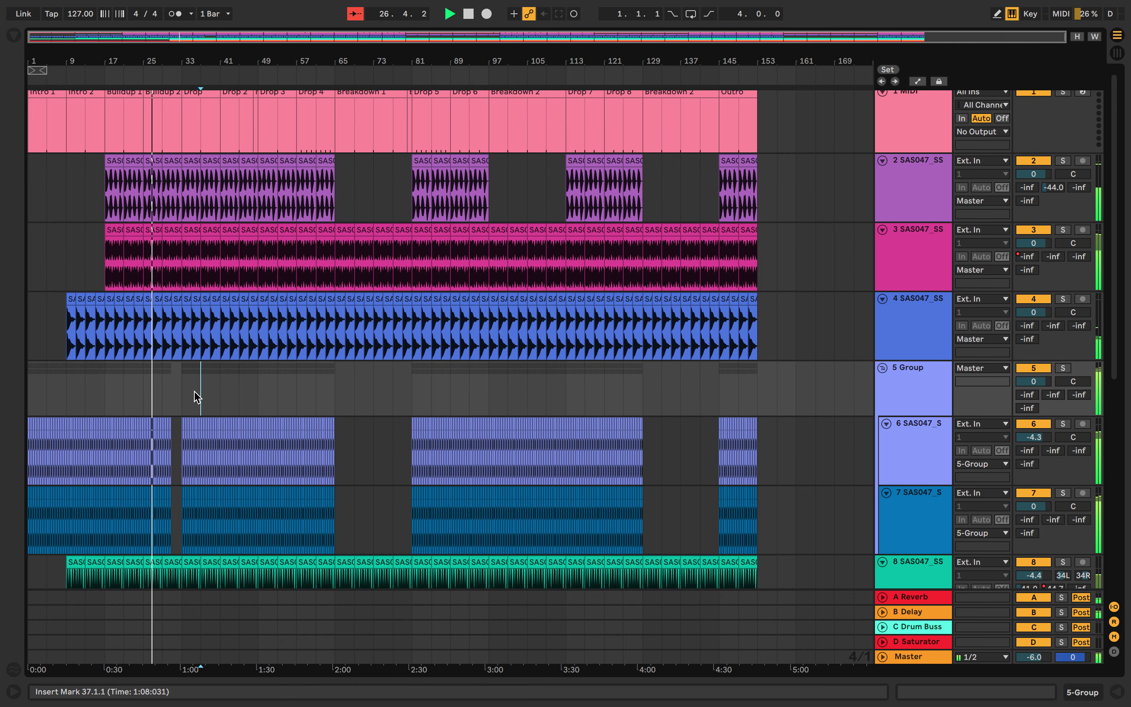
pyautogui.scroll(-10, 197, 395)
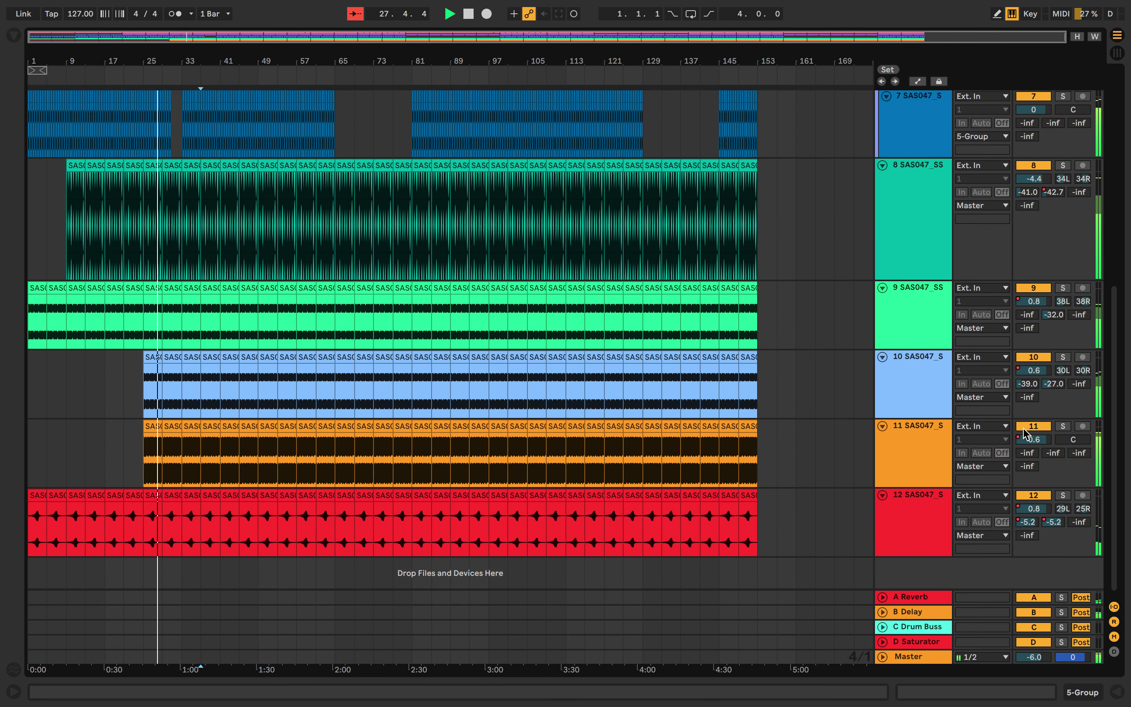
pyautogui.rightClick(1024, 435)
pyautogui.click(917, 442)
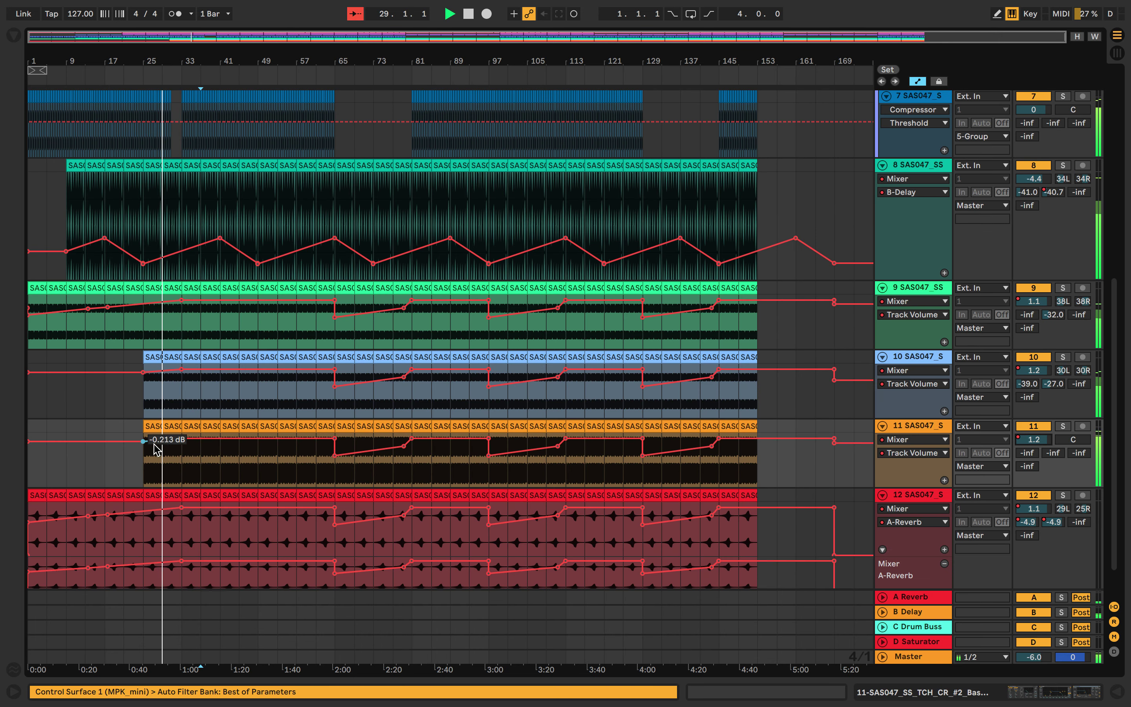
pyautogui.moveTo(144, 442); pyautogui.dragTo(182, 444)
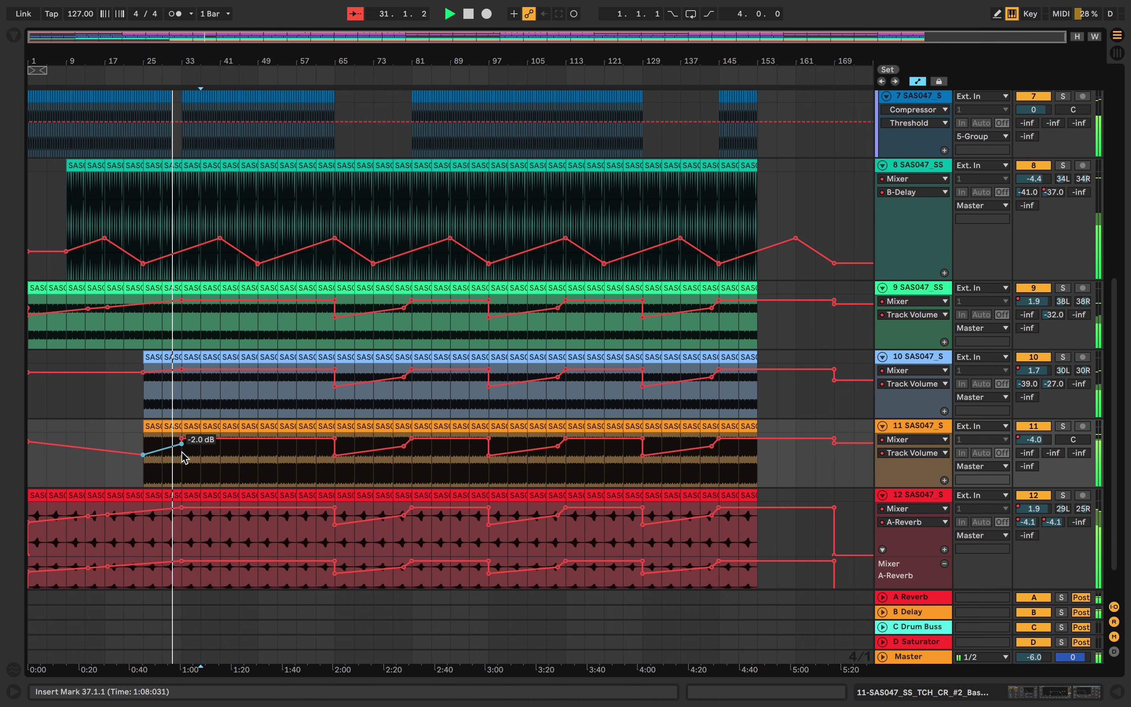
pyautogui.scroll(3, 181, 453)
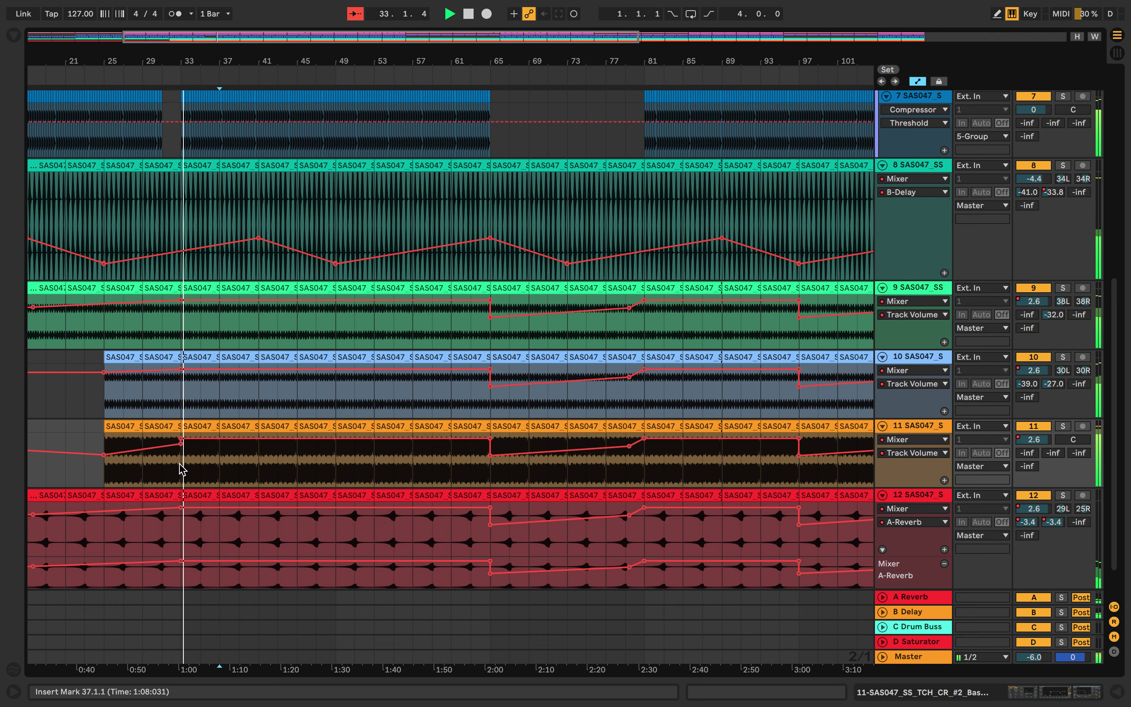
pyautogui.scroll(-3, 189, 457)
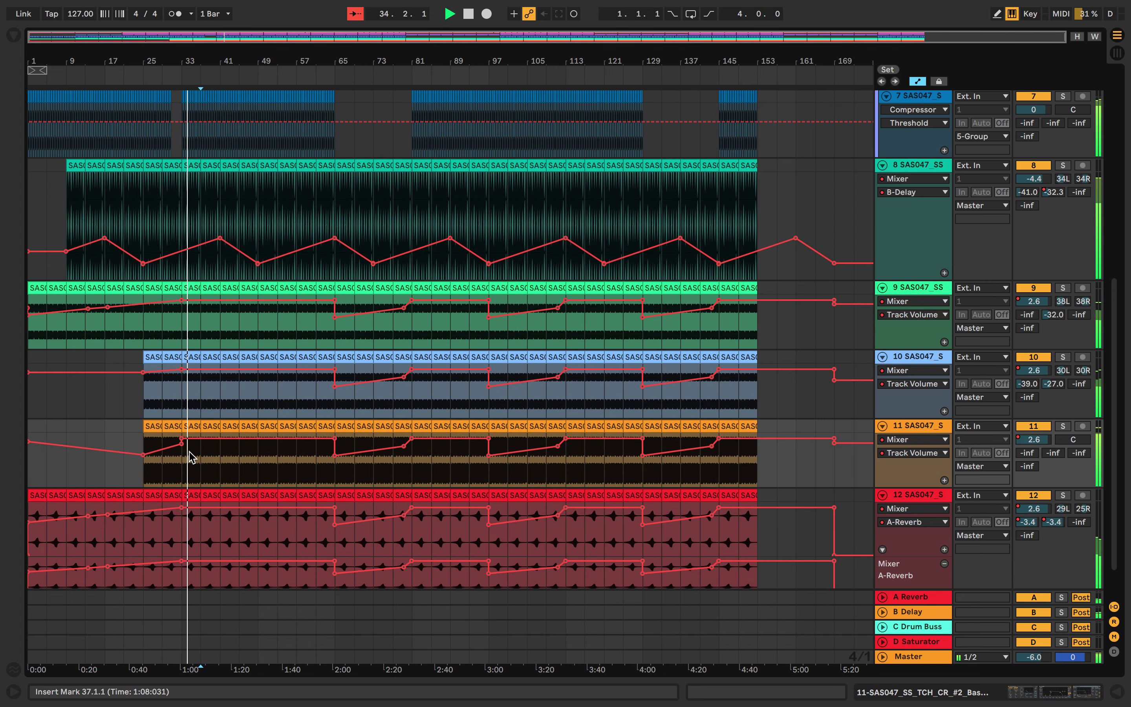
# Lower the start of track 11's volume ramp at bar 25 and select the track.
pyautogui.moveTo(173, 446); pyautogui.dragTo(143, 461)
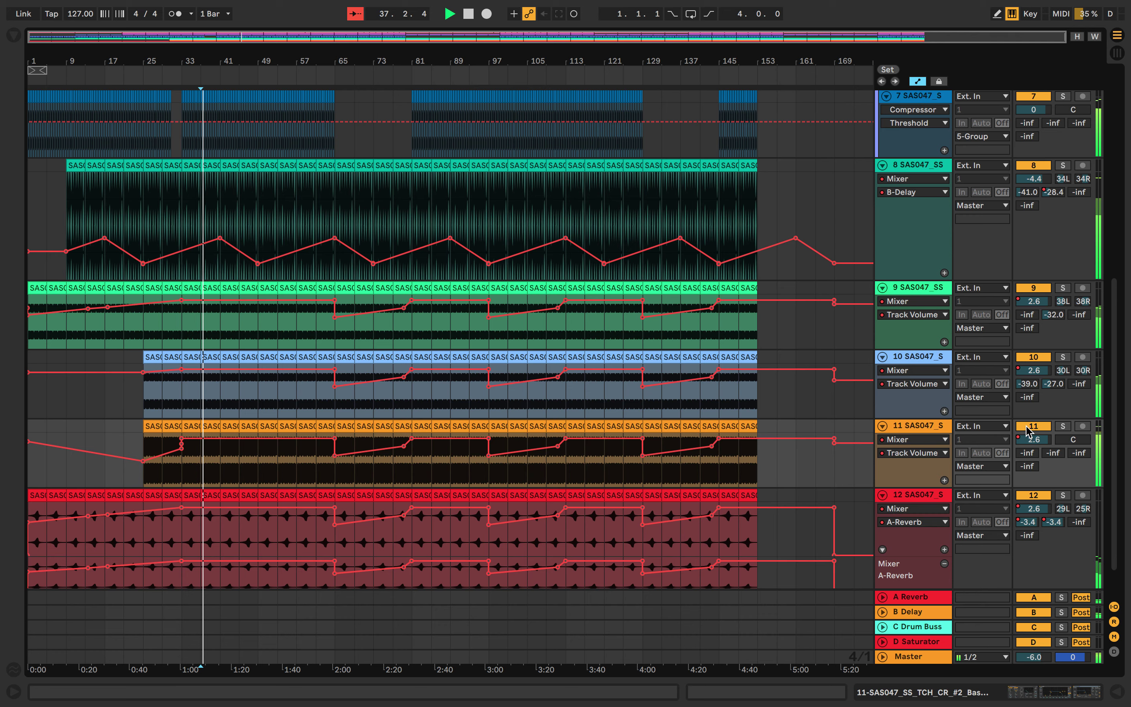
pyautogui.click(937, 426)
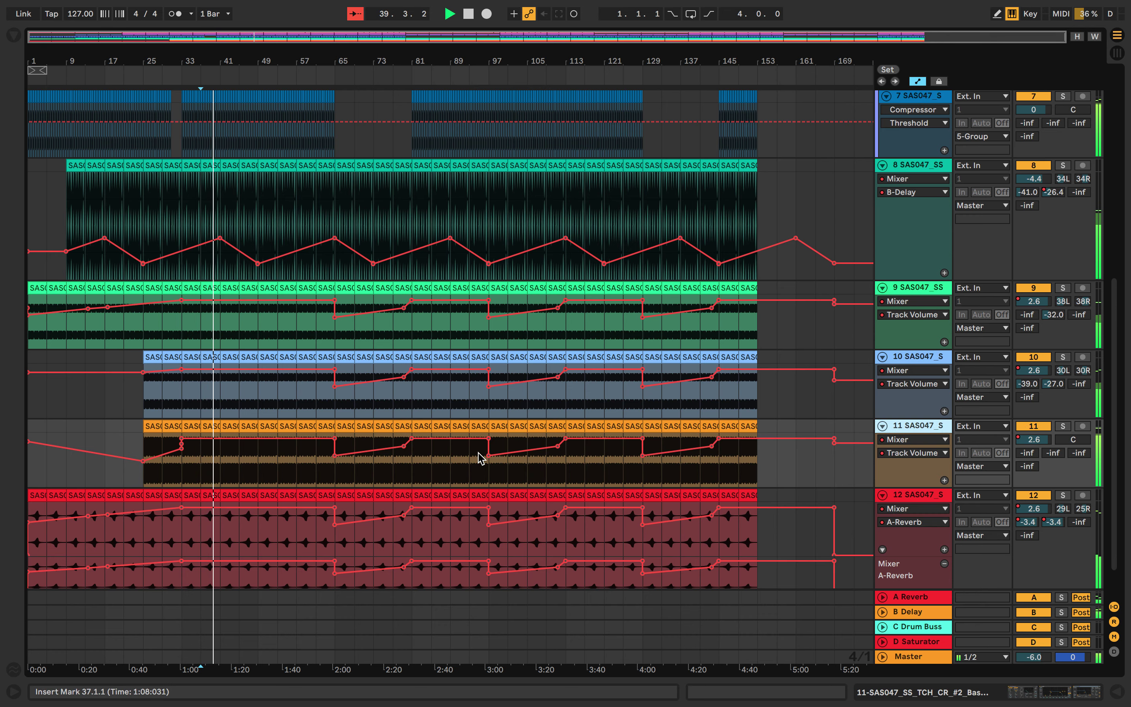
# Hide the automation and delete the clips of tracks 6 and 7 in the 5 Group between bars 41 and 45.
pyautogui.scroll(5, 229, 327)
pyautogui.moveTo(223, 231); pyautogui.dragTo(243, 307)
pyautogui.click(243, 305)
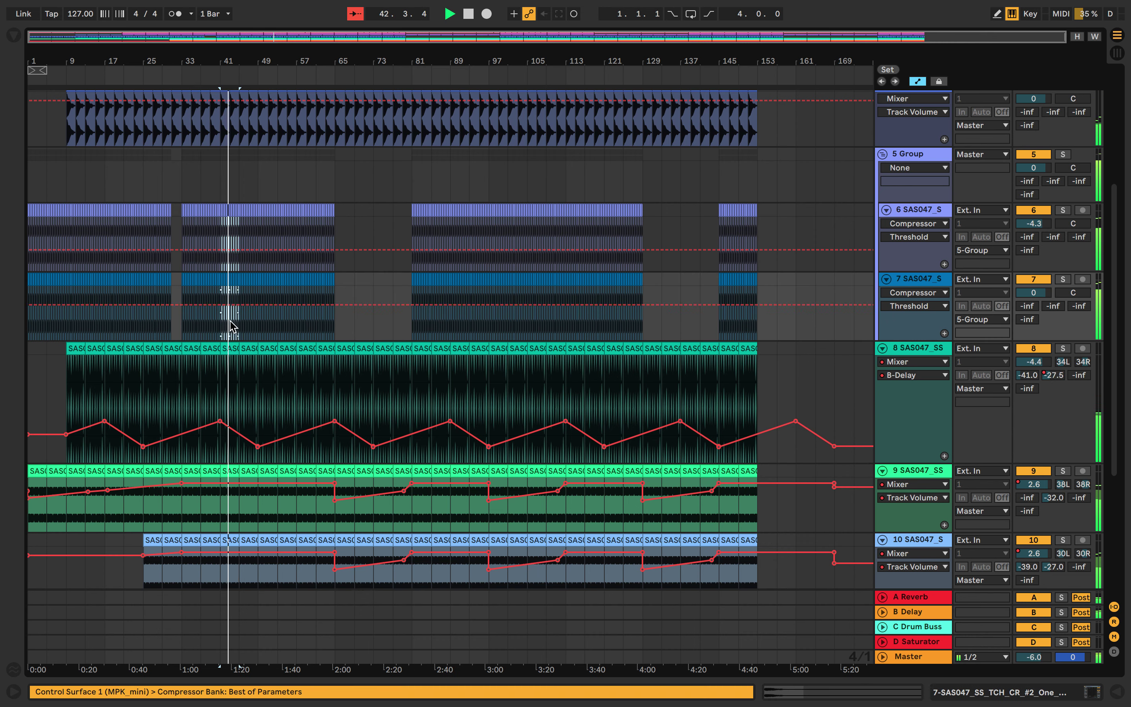
pyautogui.click(915, 82)
pyautogui.press('a')
pyautogui.press('space')
pyautogui.click(228, 186)
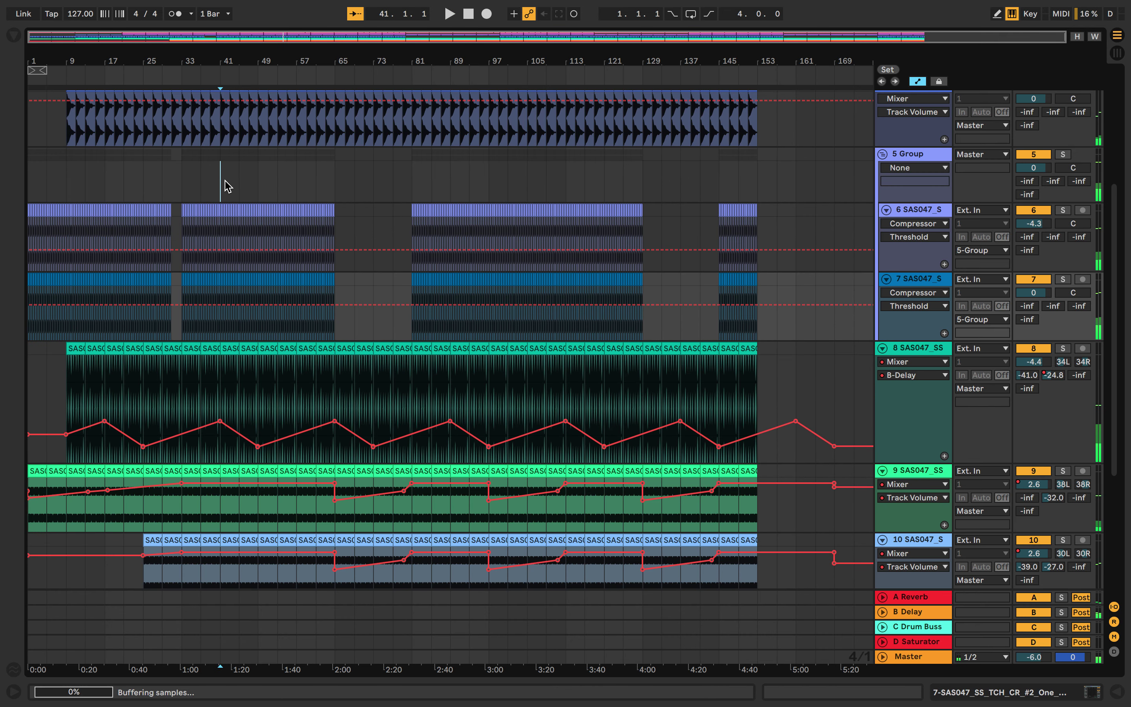
pyautogui.click(918, 81)
pyautogui.press('a')
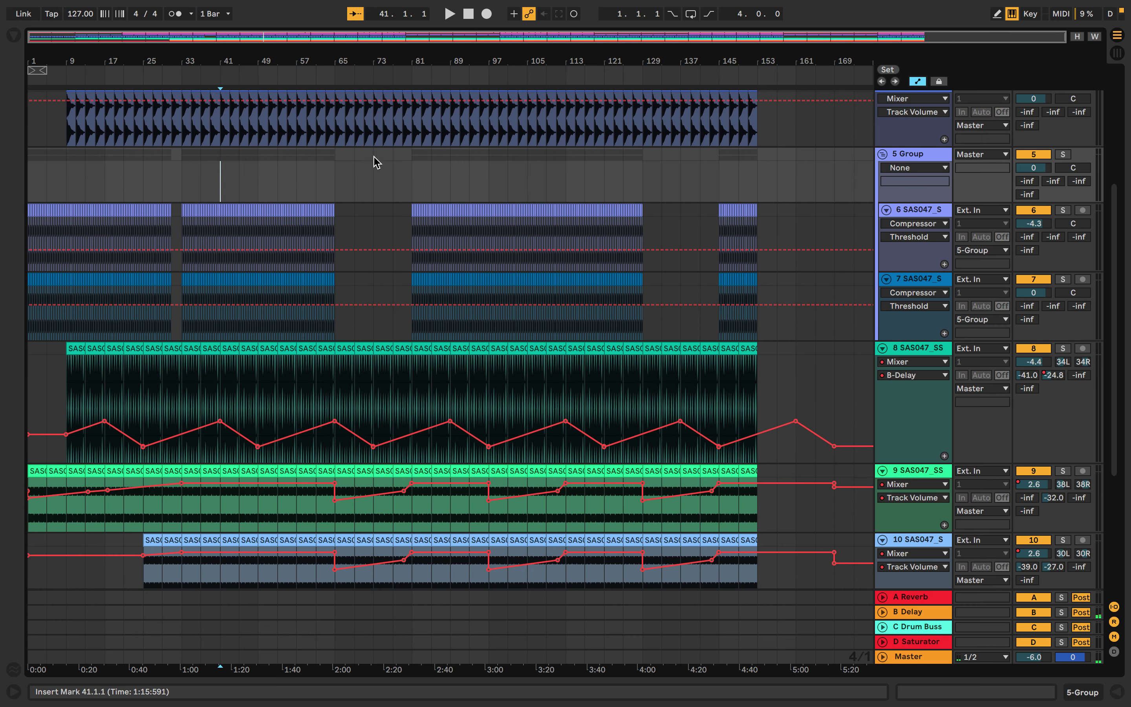
pyautogui.click(918, 82)
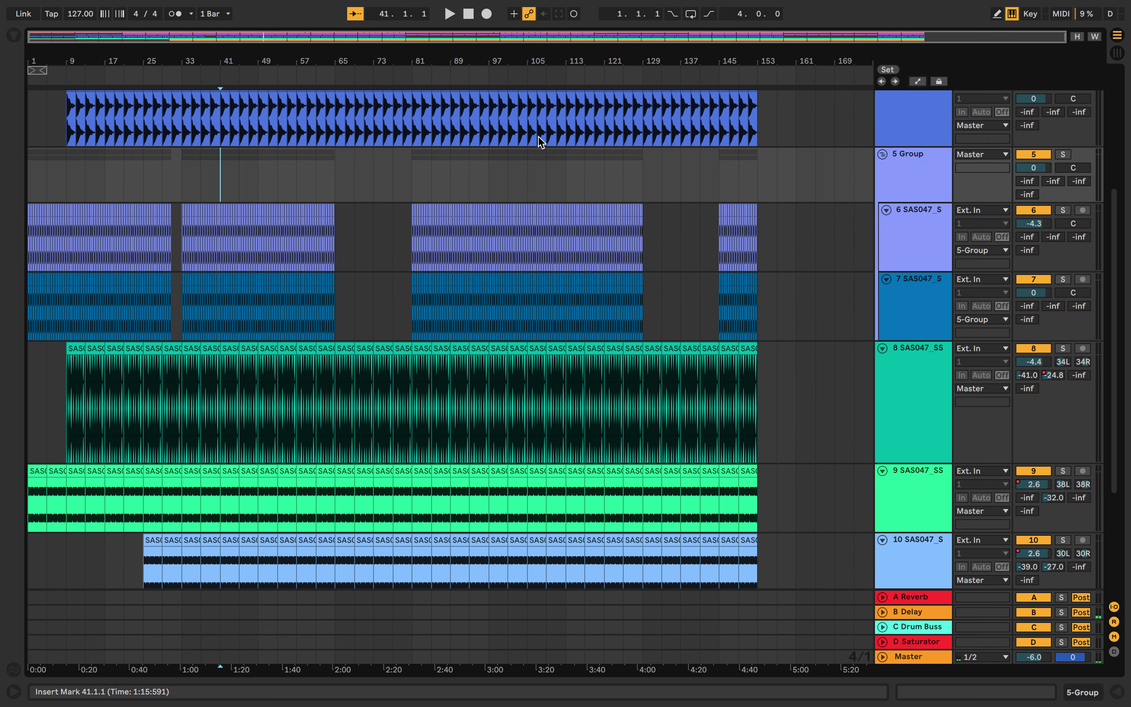
pyautogui.keyDown('shift'); pyautogui.click(240, 253); pyautogui.keyUp('shift')
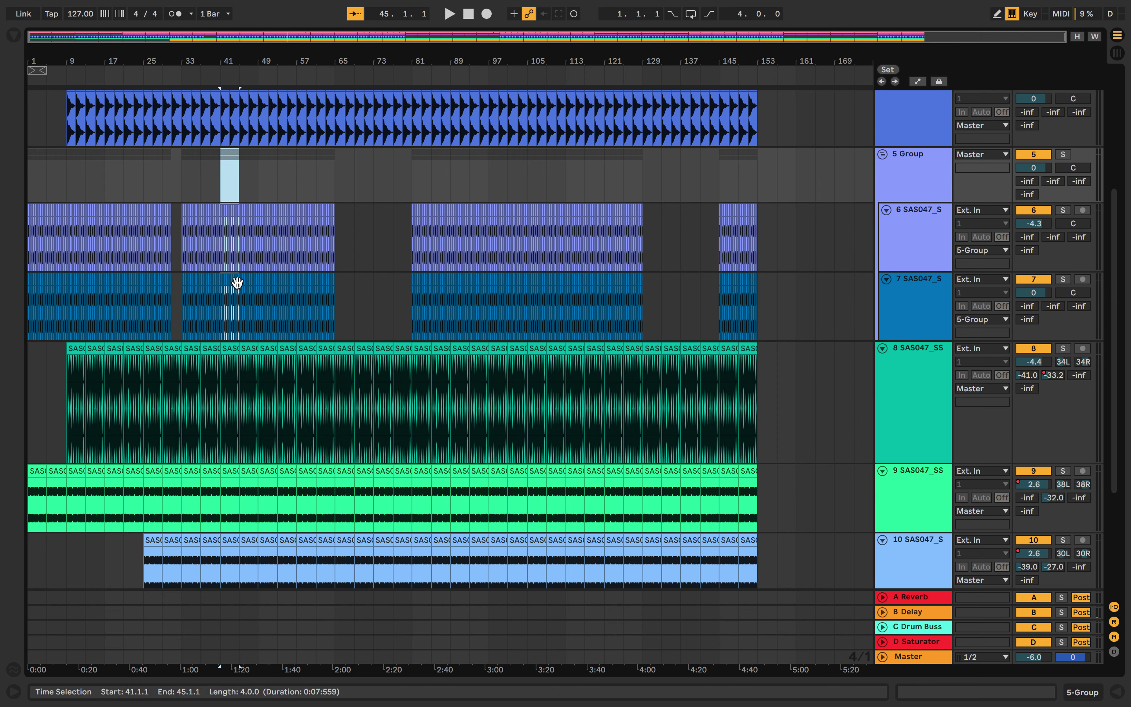
pyautogui.press('Delete')
# Play the arrangement from bar 41 to hear the kick gap while adjusting the computer's sound volume.
pyautogui.click(215, 77)
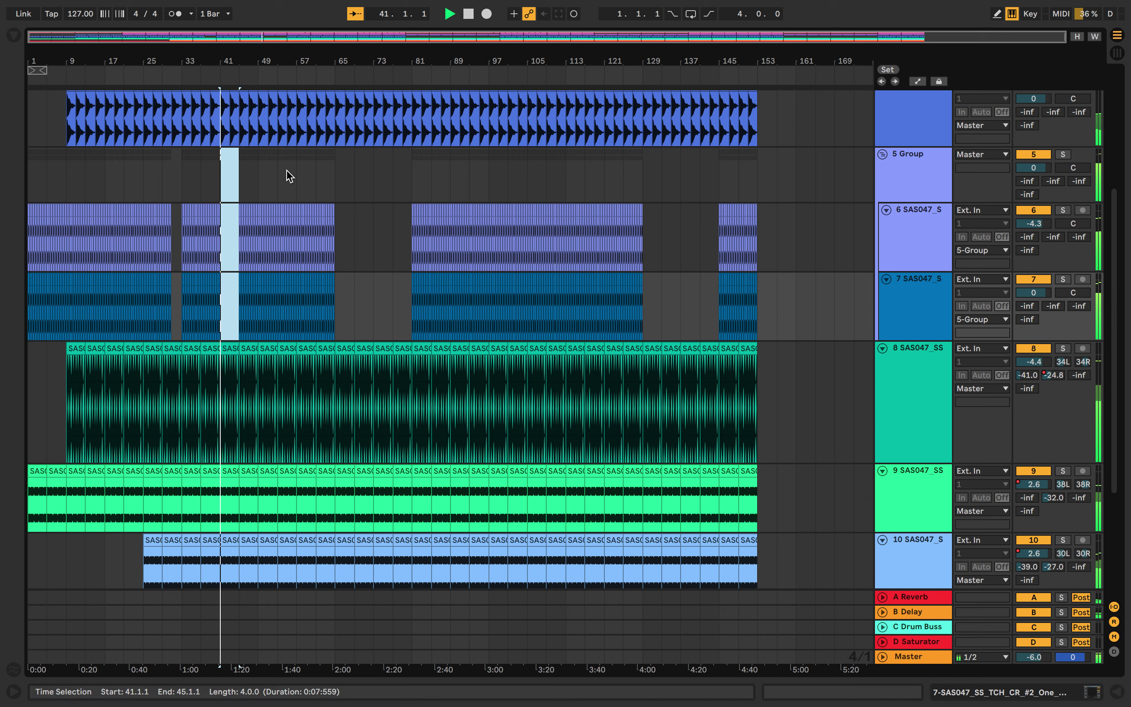
pyautogui.press('XF86AudioRaiseVolume')
pyautogui.press('XF86AudioLowerVolume')
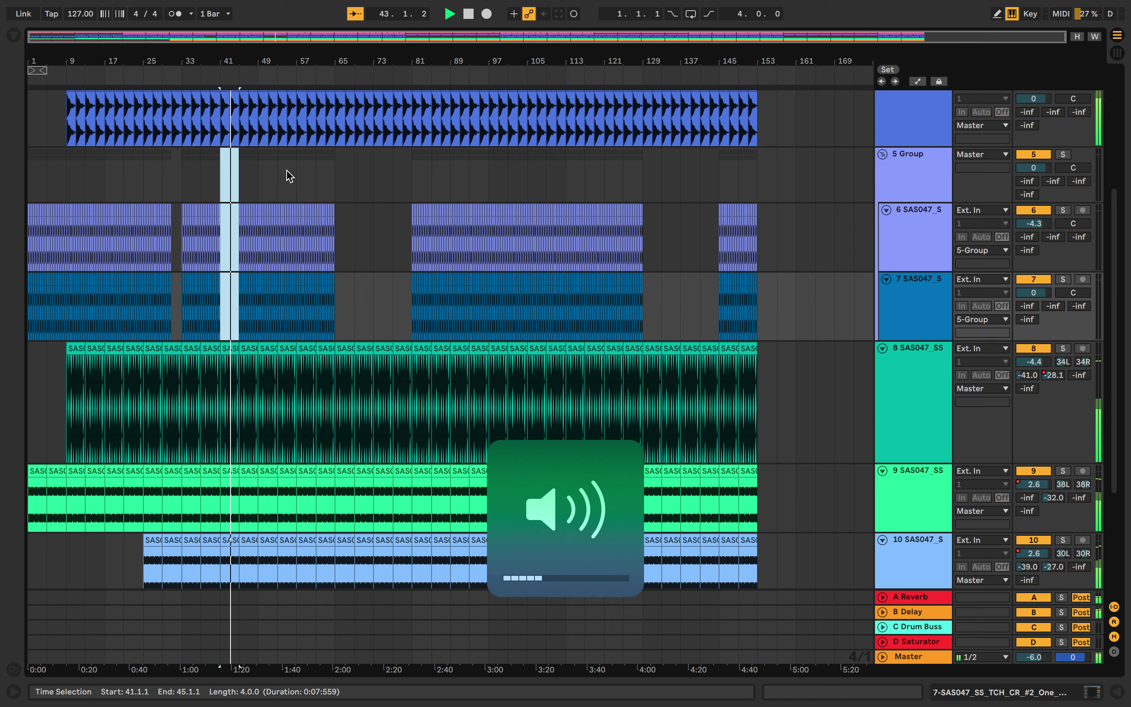
pyautogui.press('XF86AudioRaiseVolume')
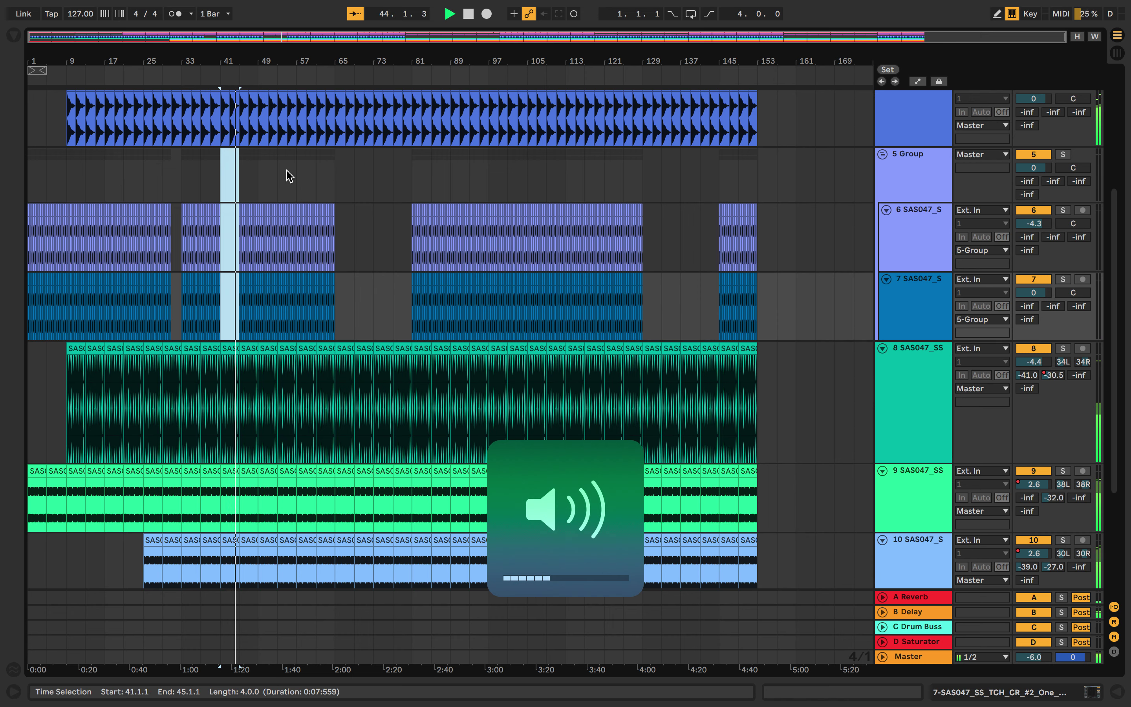
# Delete the clips of tracks 6 and 7 between bars 97 and 101 and between bars 113 and 117.
pyautogui.moveTo(497, 191); pyautogui.dragTo(509, 278)
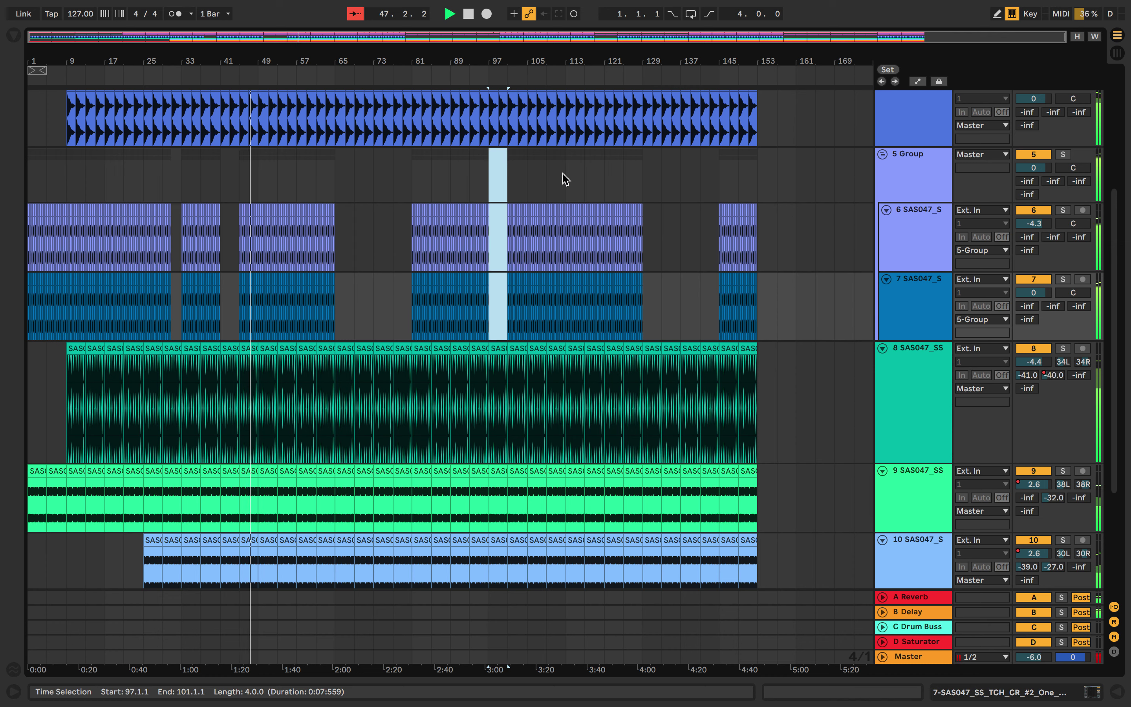
pyautogui.click(570, 208)
pyautogui.moveTo(583, 296); pyautogui.dragTo(584, 296)
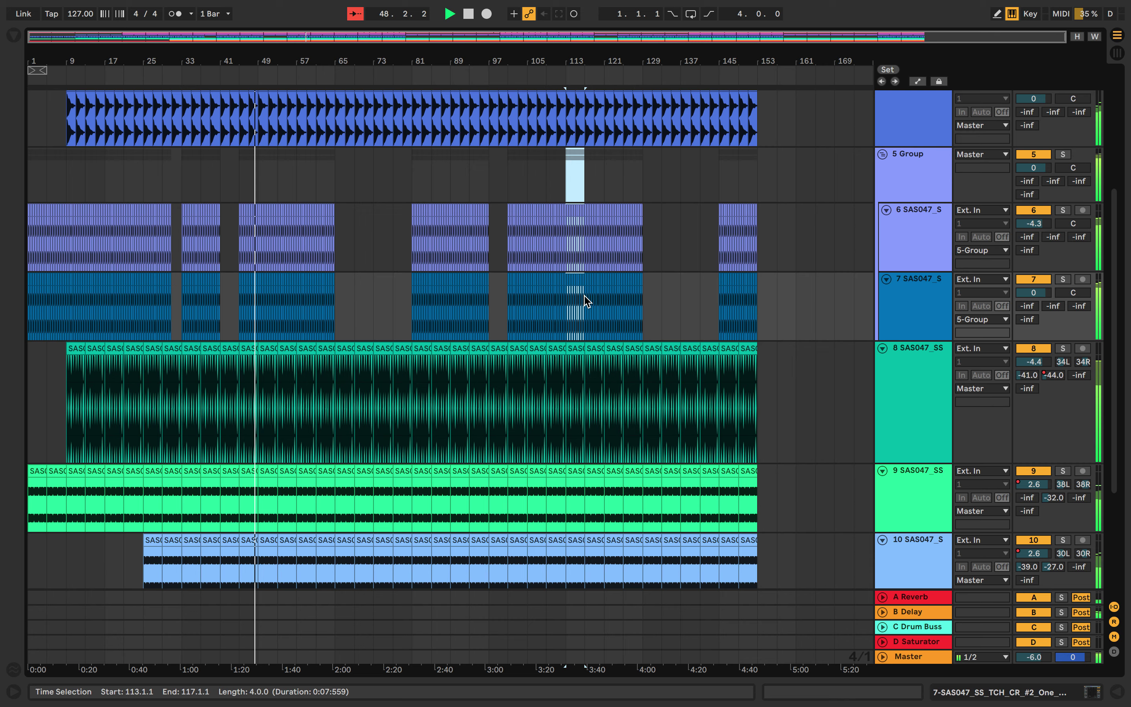
pyautogui.press('Delete')
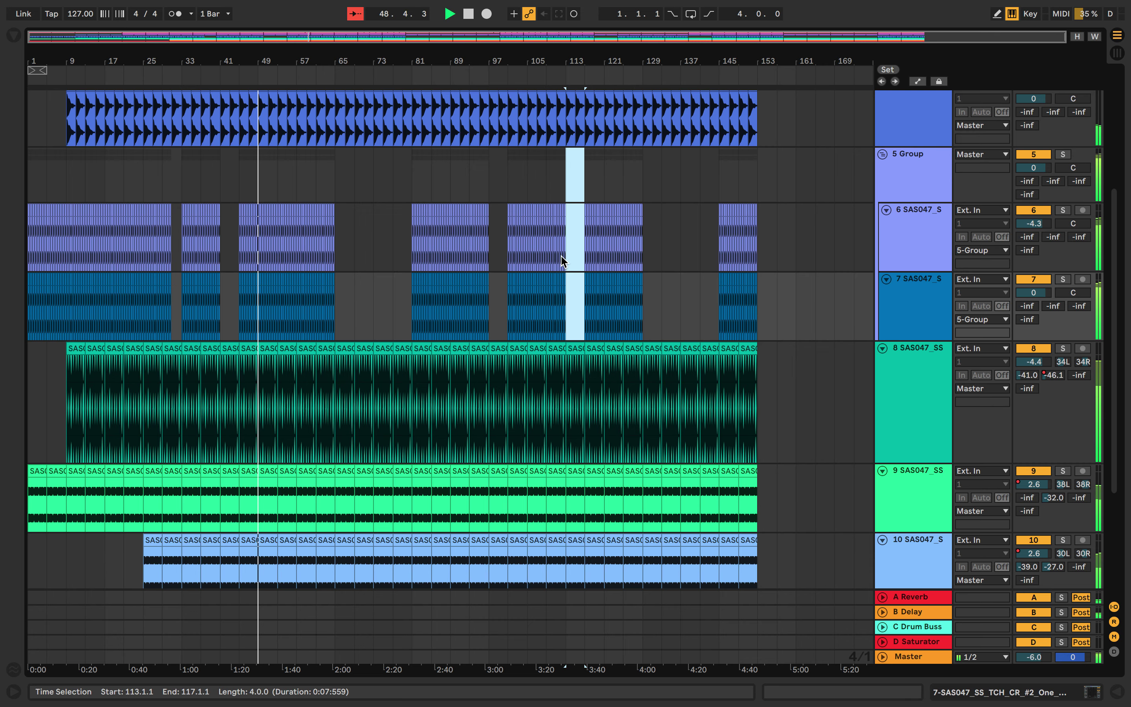
# Shorten the track 6 kick clip at bar 49 to a length of 0.0.2 and duplicate it right behind itself.
pyautogui.click(355, 196)
pyautogui.scroll(5, 262, 219)
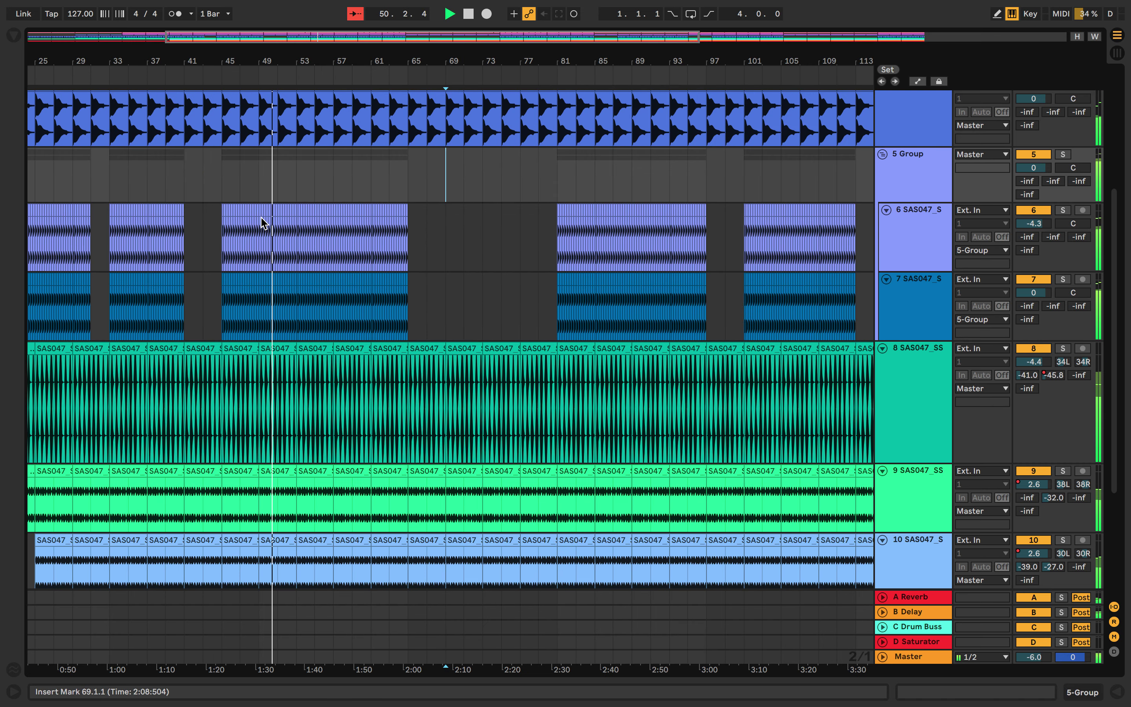
pyautogui.click(263, 213)
pyautogui.scroll(2, 259, 211)
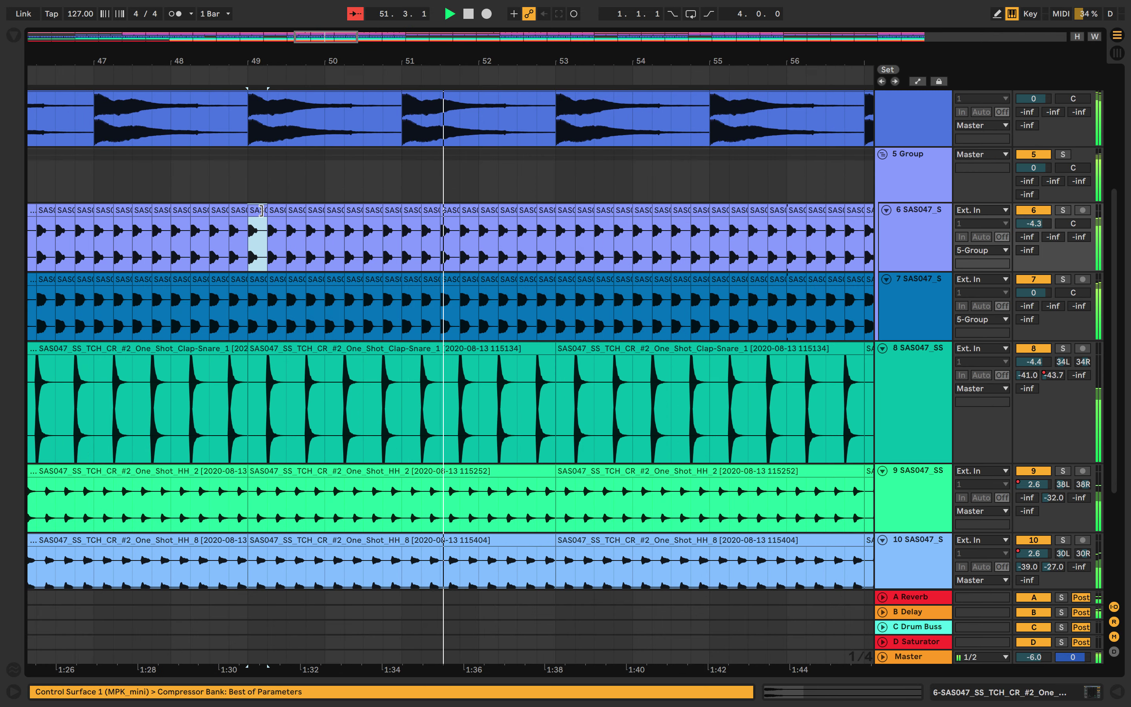
pyautogui.scroll(2, 257, 211)
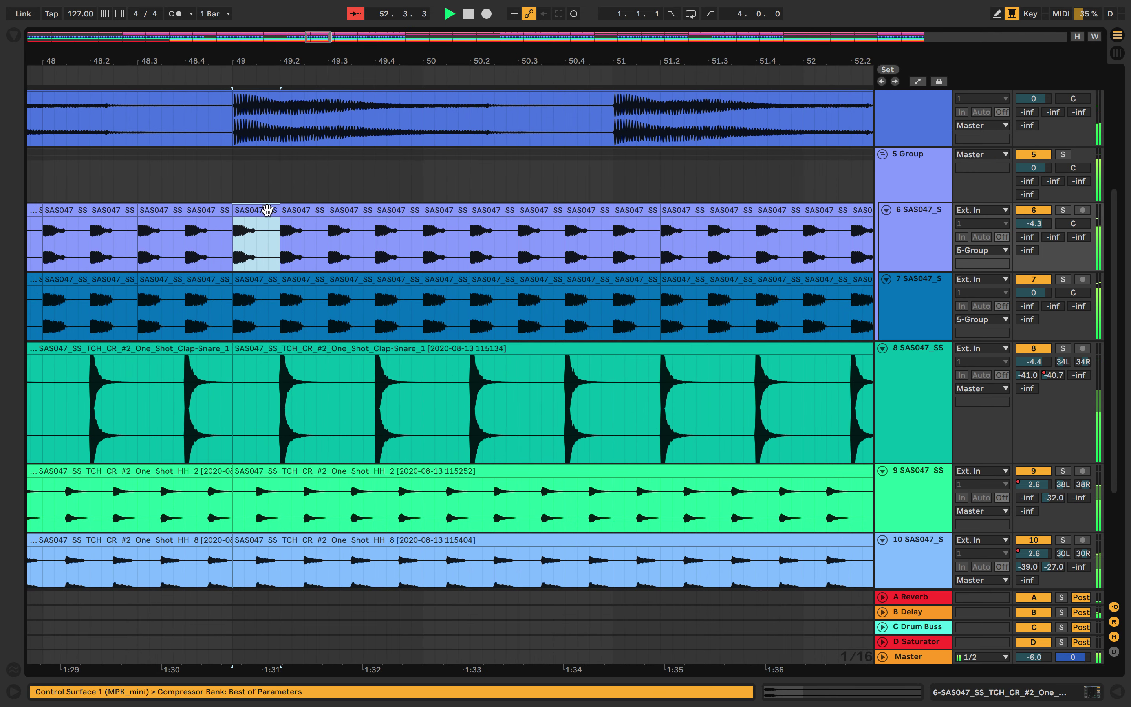
pyautogui.moveTo(272, 211); pyautogui.dragTo(261, 213)
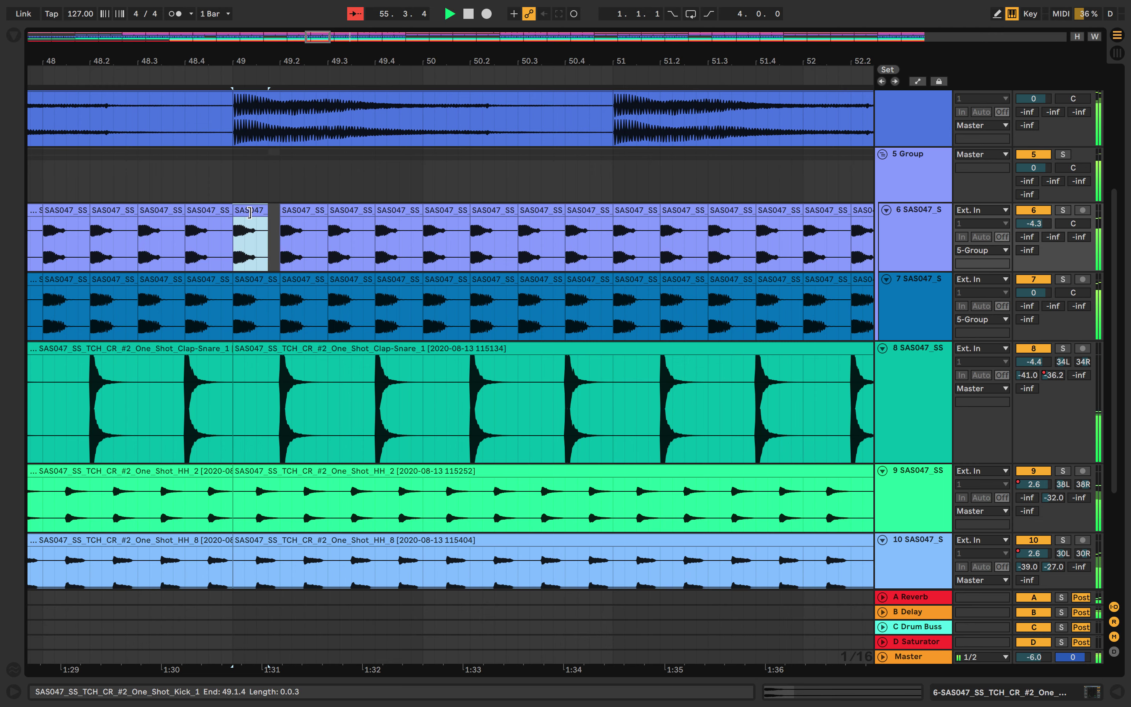
pyautogui.moveTo(250, 213); pyautogui.dragTo(251, 213)
pyautogui.scroll(5, 250, 213)
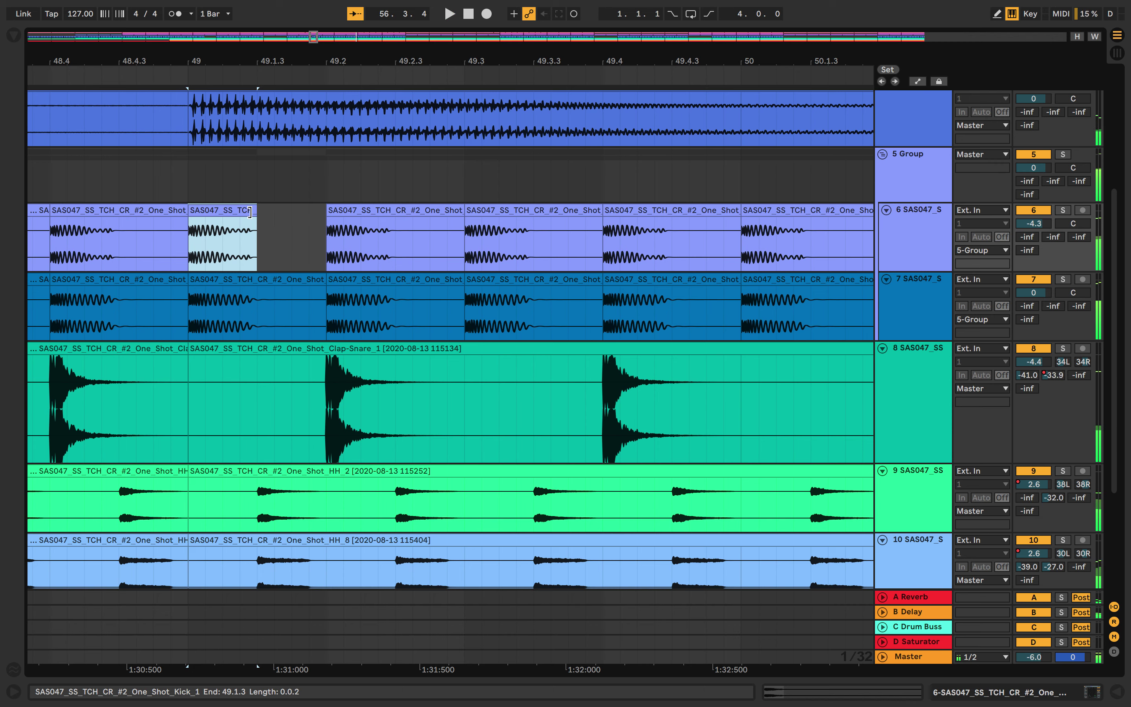
pyautogui.hotkey('ctrl', 'd')
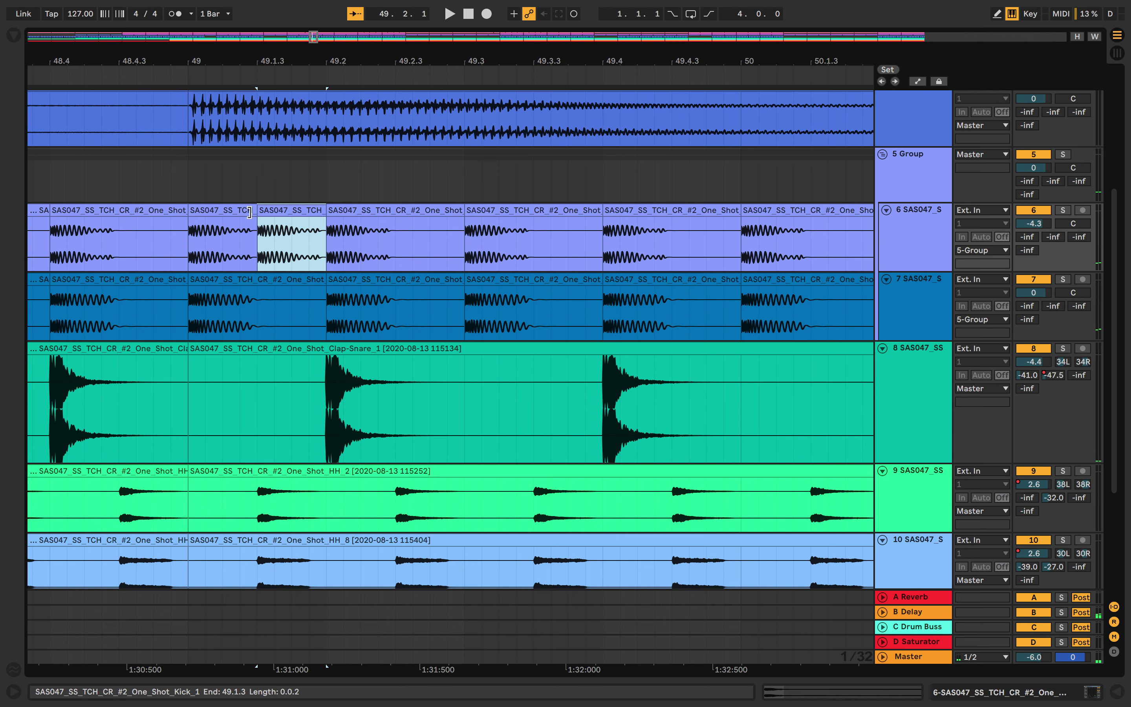
# Split the track 7 kick clip at 49.1.3, duplicate its first half, and play from there with the whole arrangement in view.
pyautogui.click(255, 294)
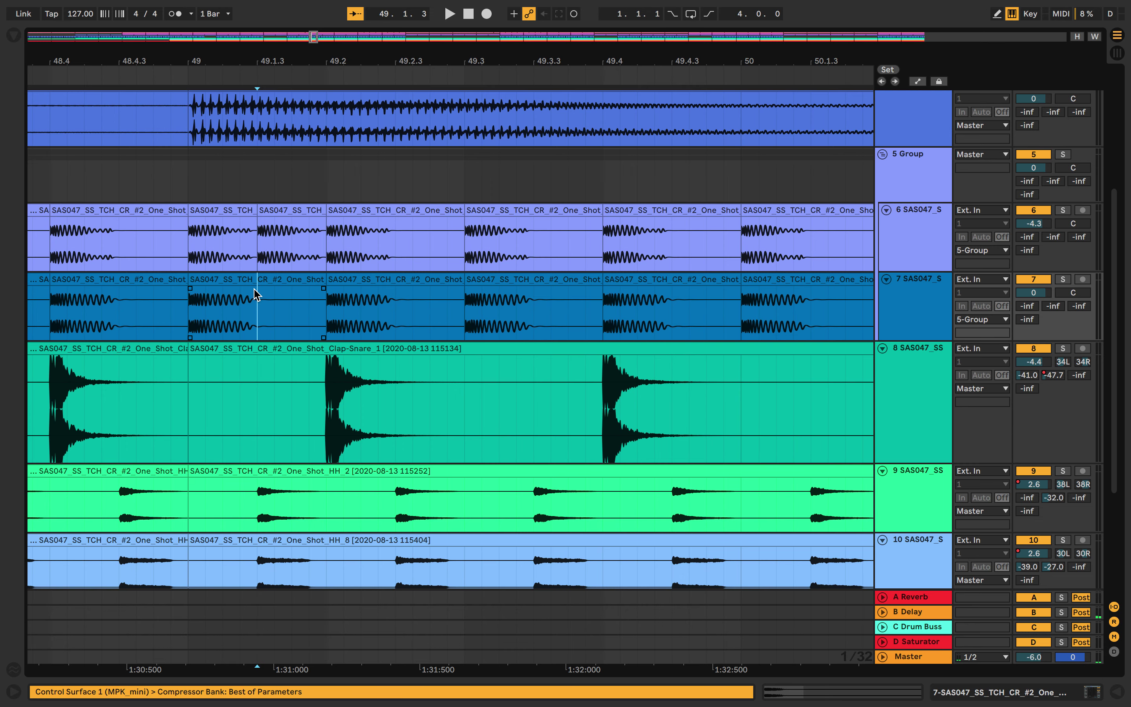
pyautogui.click(246, 282)
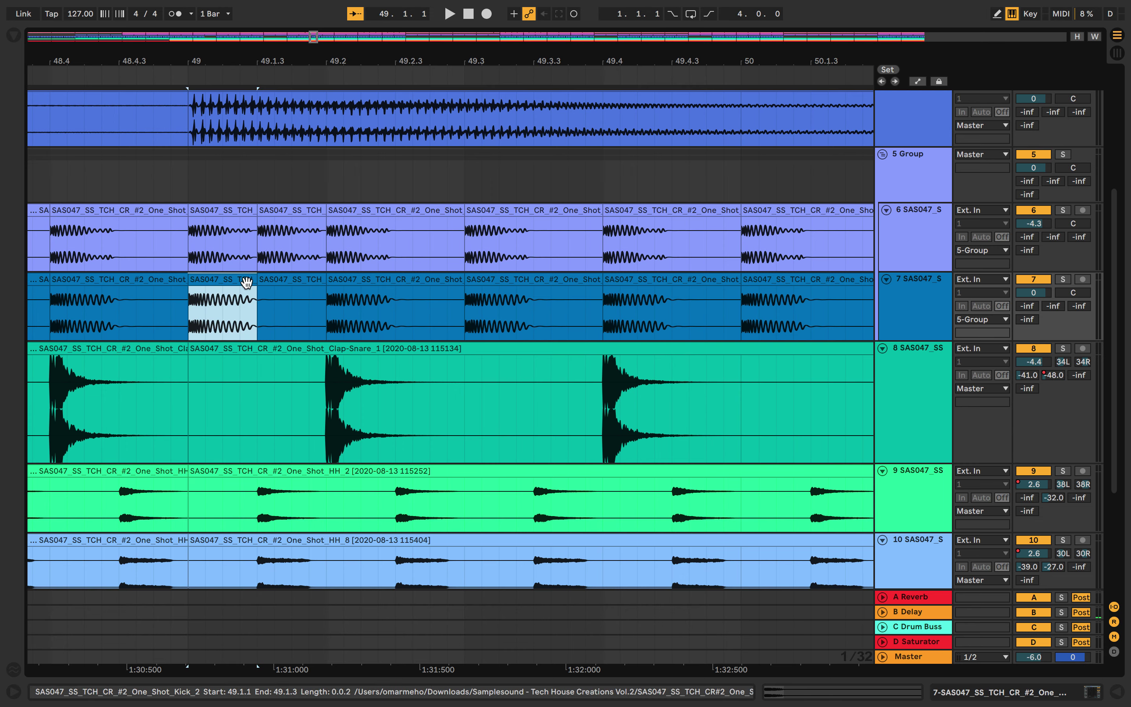
pyautogui.hotkey('ctrl', 'd')
pyautogui.press('w')
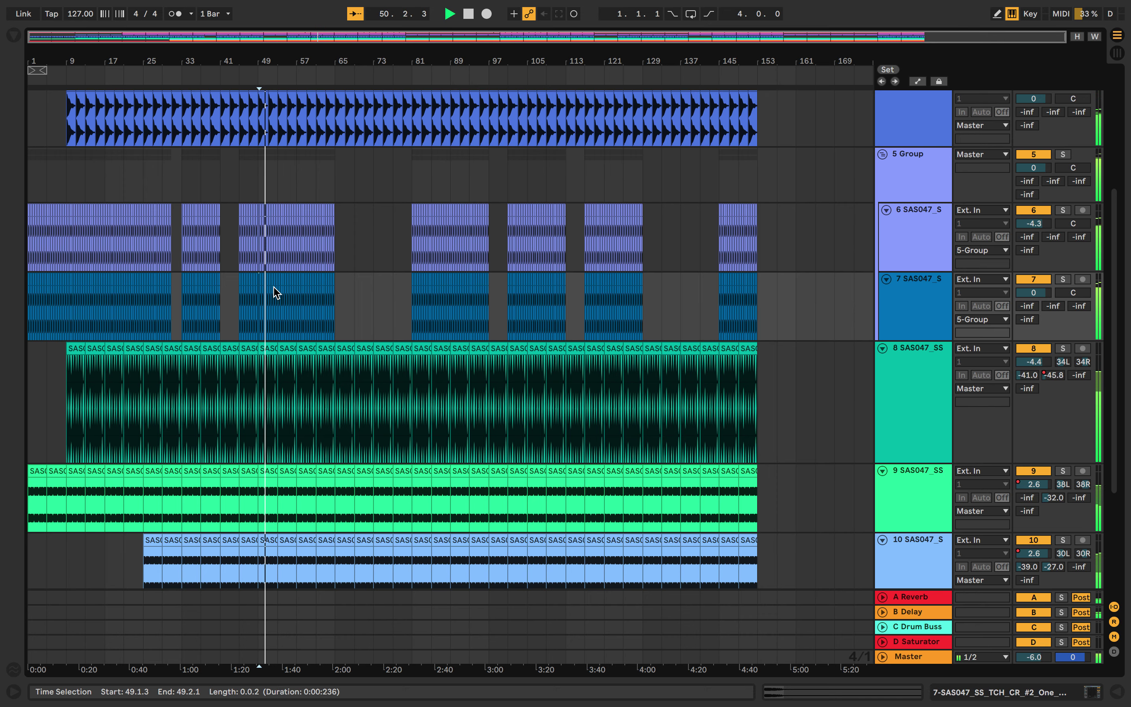
# Ramp the transposition envelope of the track 4 clip at bar 13 from 0 up to about +4 st at its end.
pyautogui.scroll(-5, 275, 292)
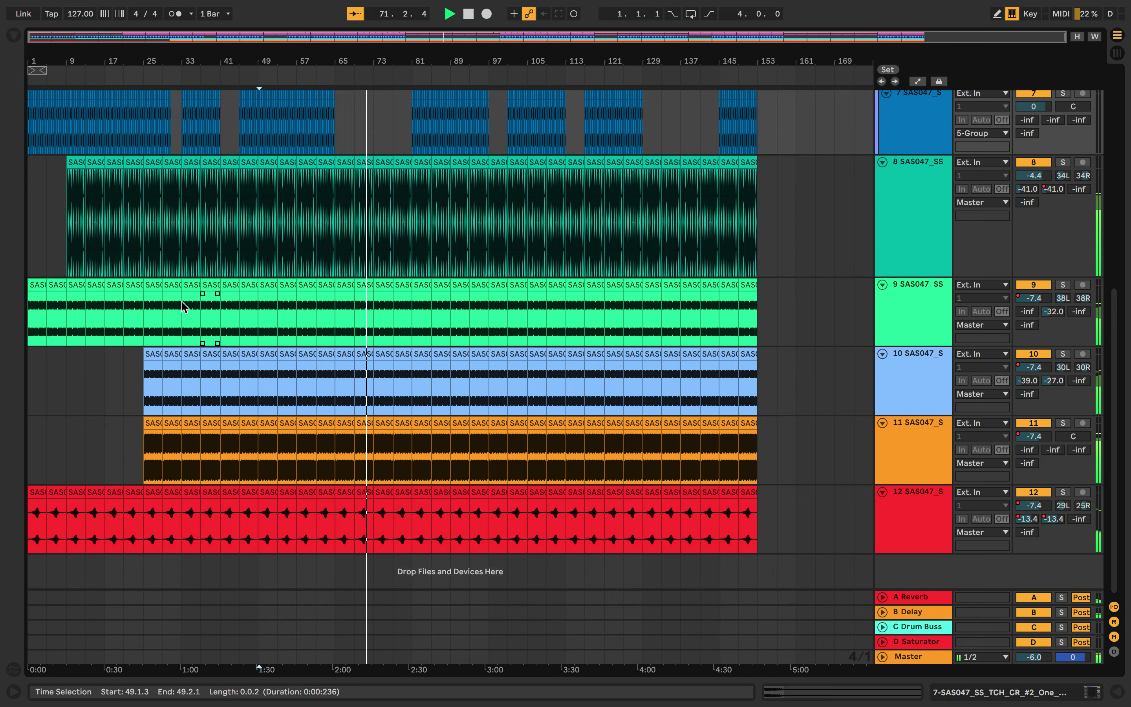
pyautogui.scroll(5, 126, 227)
pyautogui.scroll(5, 129, 233)
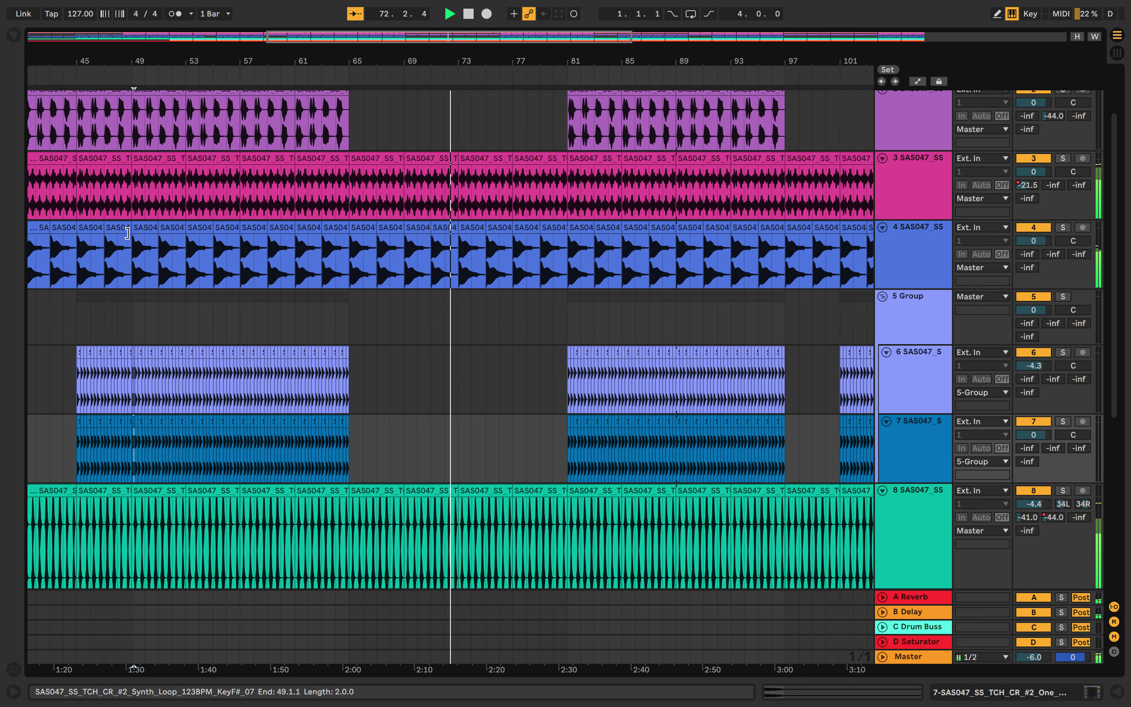
pyautogui.scroll(3, 128, 233)
pyautogui.hscroll(-10, 129, 233)
pyautogui.scroll(-2, 130, 233)
pyautogui.hscroll(-2, 135, 236)
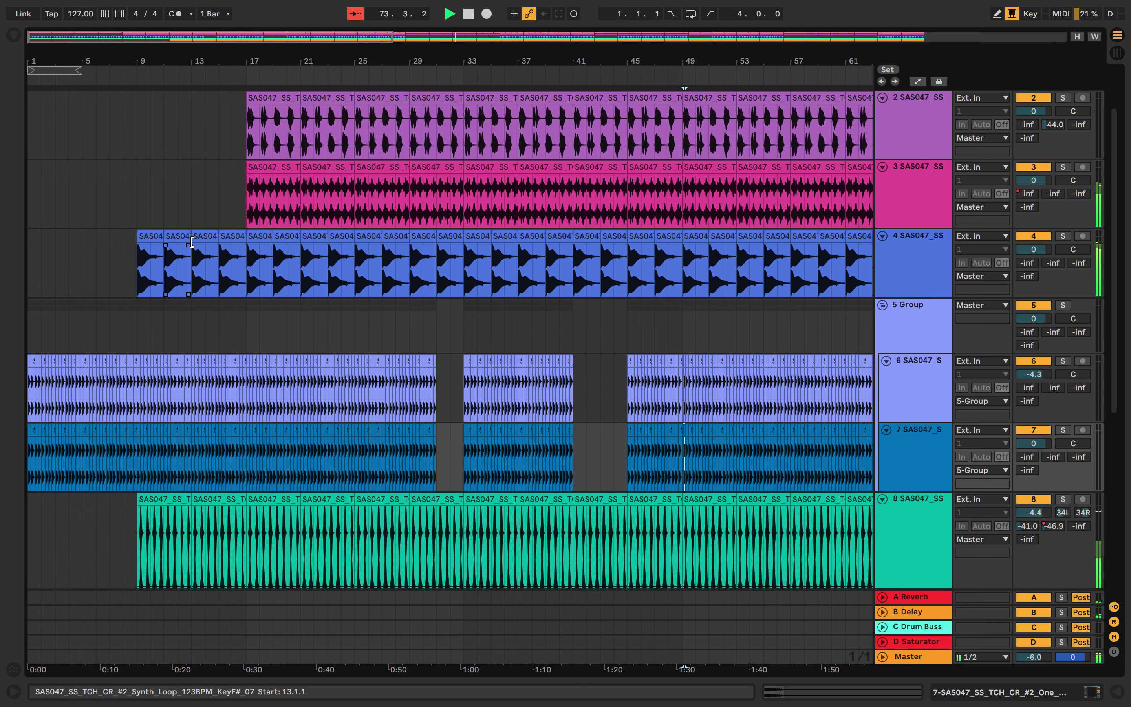
pyautogui.doubleClick(204, 238)
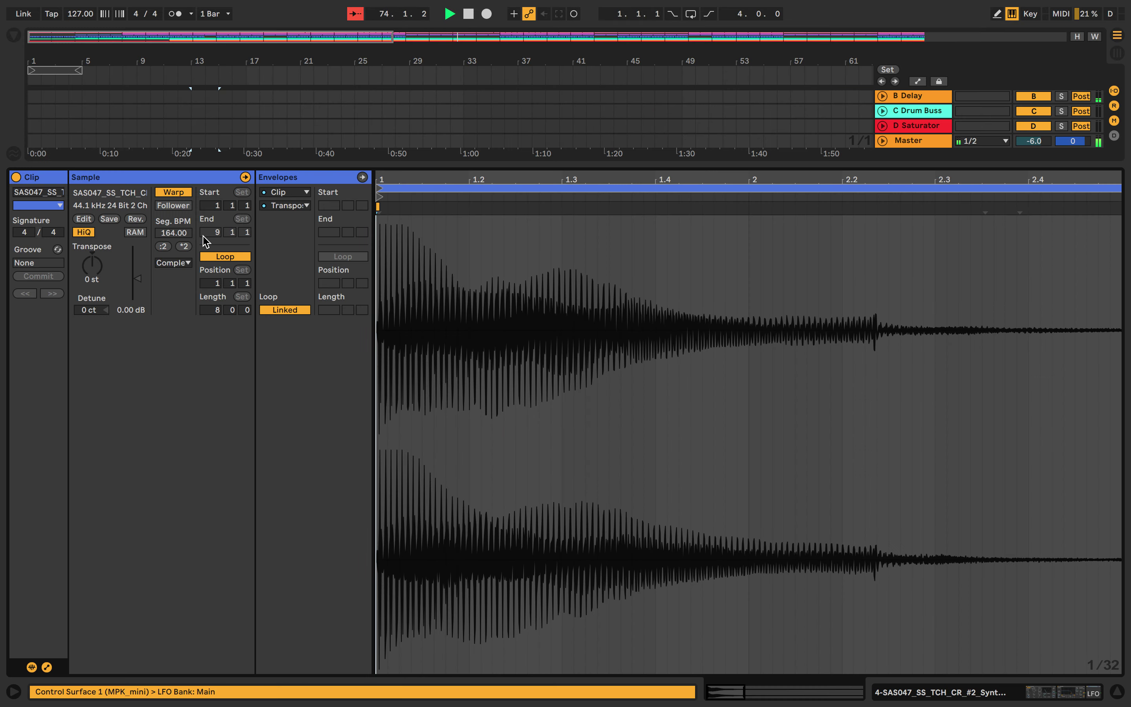
pyautogui.click(304, 205)
pyautogui.click(305, 206)
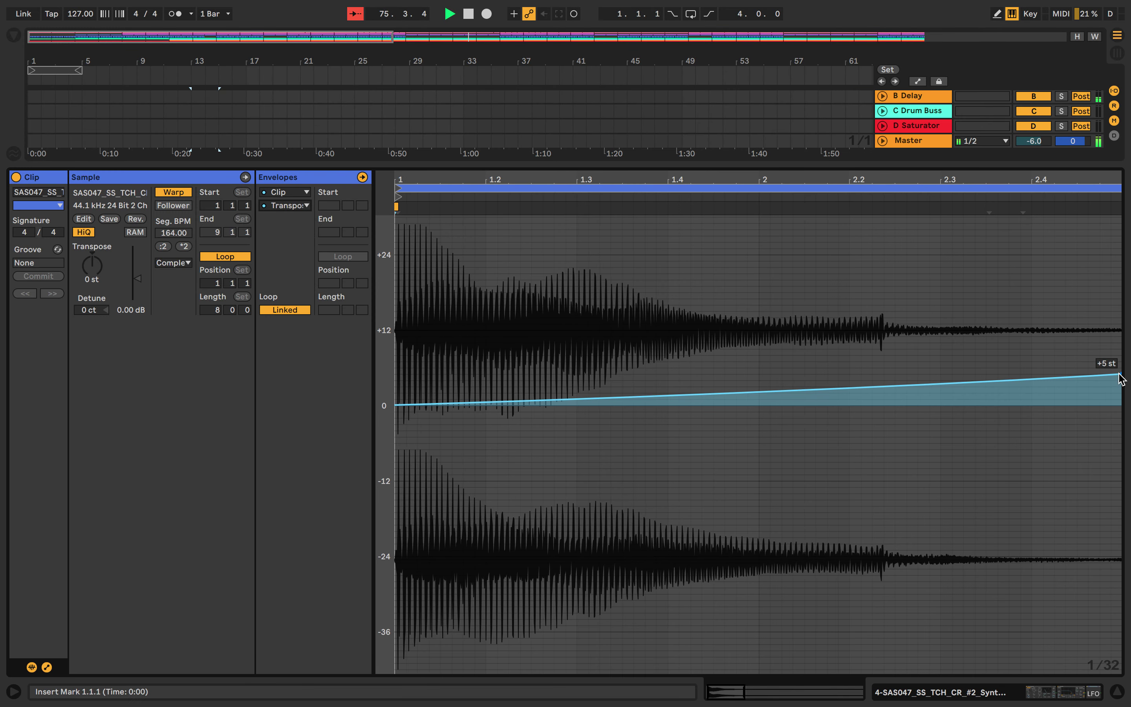
pyautogui.moveTo(1121, 374); pyautogui.dragTo(1121, 380)
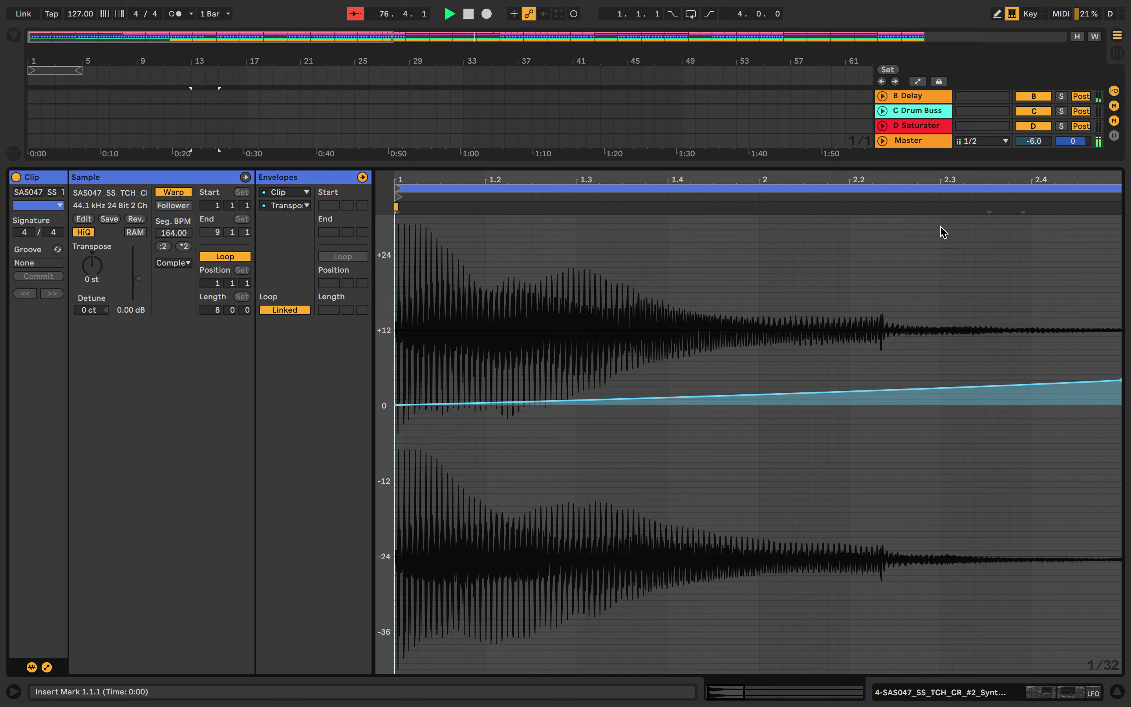
pyautogui.doubleClick(909, 166)
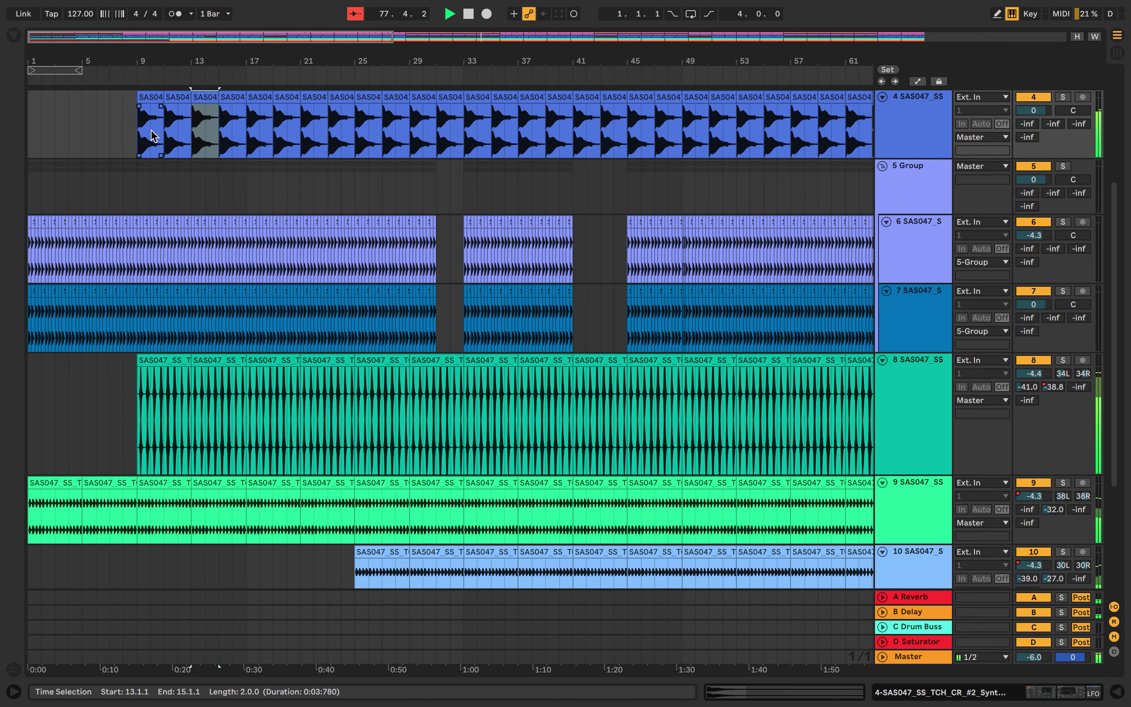
# Duplicate the four track 4 clips from bars 9 to 17 repeatedly along the track up to bar 185.
pyautogui.moveTo(136, 131); pyautogui.dragTo(243, 117)
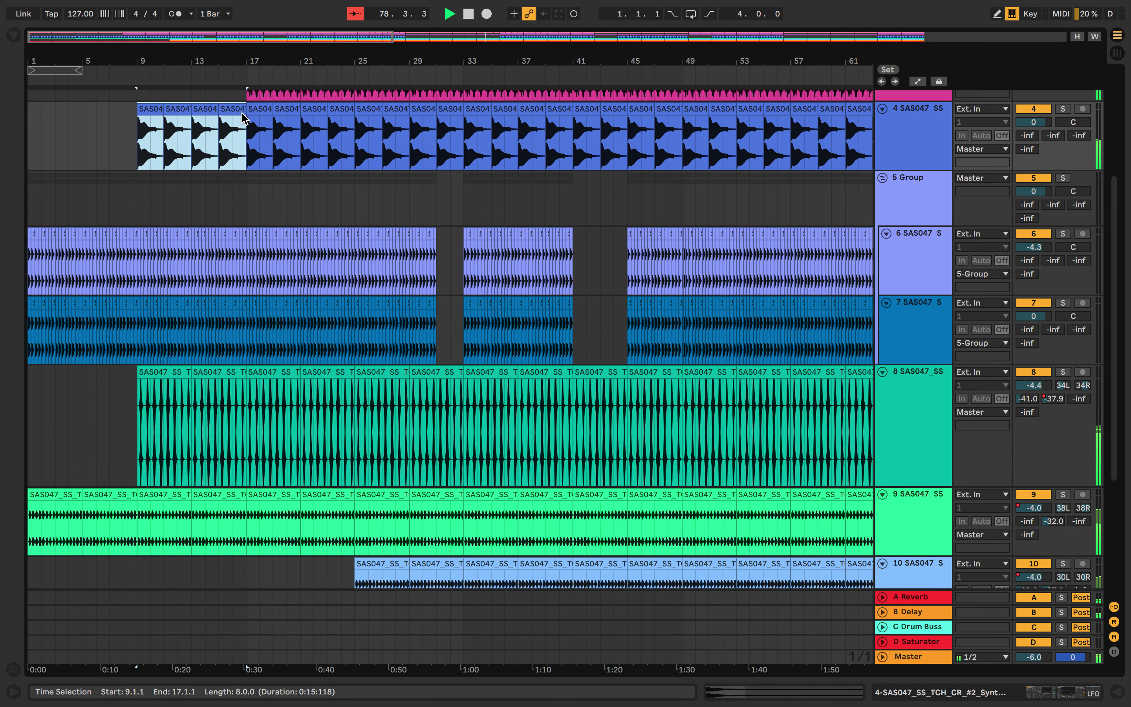
pyautogui.hotkey('ctrl', 'd')
pyautogui.hotkey('ctrl', 'd')
pyautogui.hotkey('ctrl', 'd')
pyautogui.hotkey('ctrl', 'd')
pyautogui.hotkey('ctrl', 'd')
pyautogui.hotkey('ctrl', 'd')
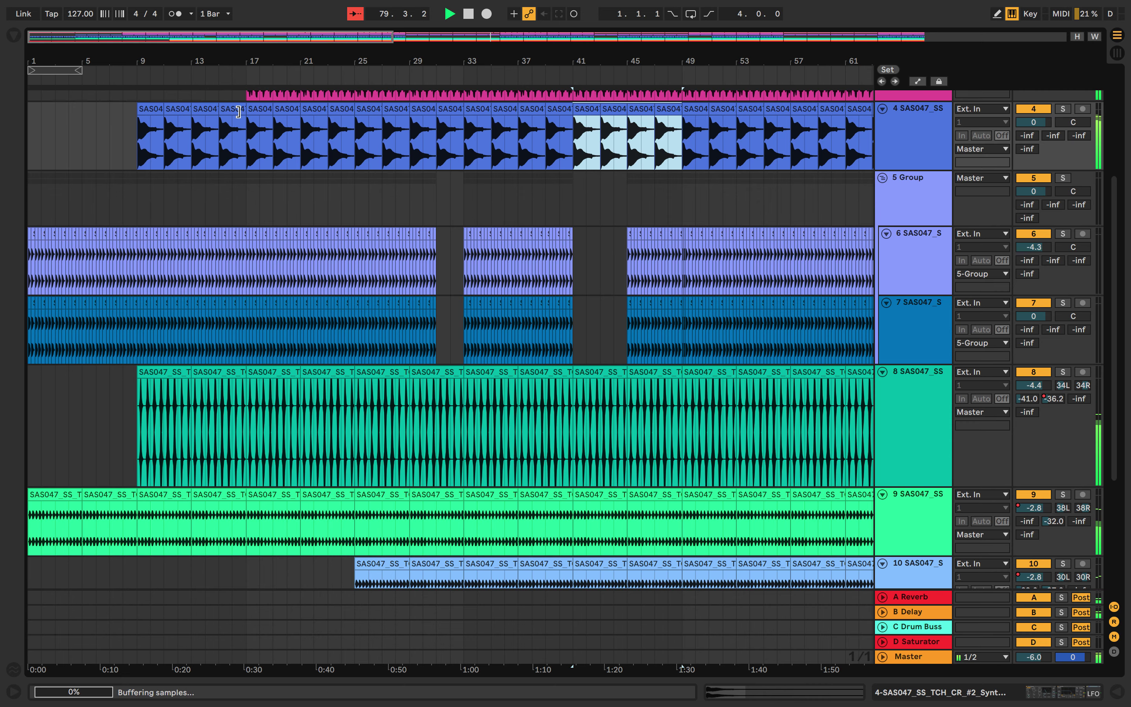
pyautogui.hotkey('ctrl', 'd')
pyautogui.hotkey('ctrl', 'd')
pyautogui.hotkey('ctrl', 'd')
pyautogui.hotkey('ctrl', 'd')
pyautogui.hotkey('ctrl', 'd')
pyautogui.hotkey('ctrl', 'd')
pyautogui.hotkey('ctrl', 'd')
pyautogui.hotkey('ctrl', 'd')
pyautogui.hotkey('ctrl', 'd')
pyautogui.hotkey('ctrl', 'd')
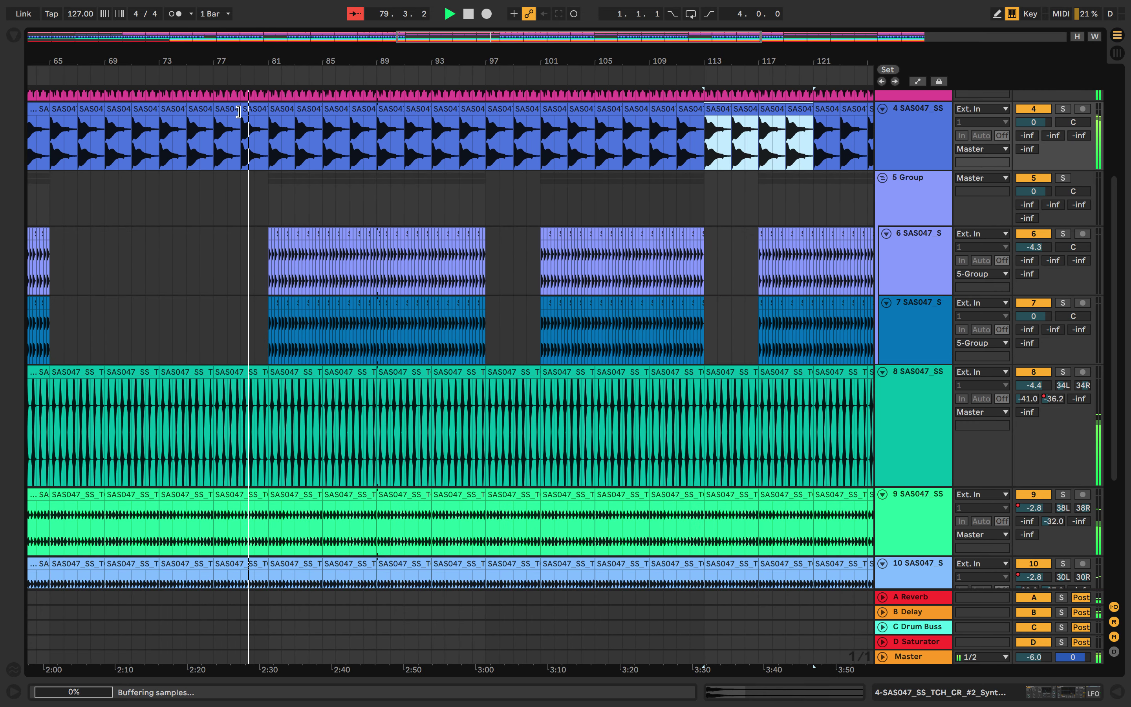
pyautogui.hotkey('ctrl', 'd')
pyautogui.hotkey('ctrl', 'd')
pyautogui.hotkey('ctrl', 'd')
pyautogui.hotkey('ctrl', 'd')
pyautogui.hotkey('ctrl', 'd')
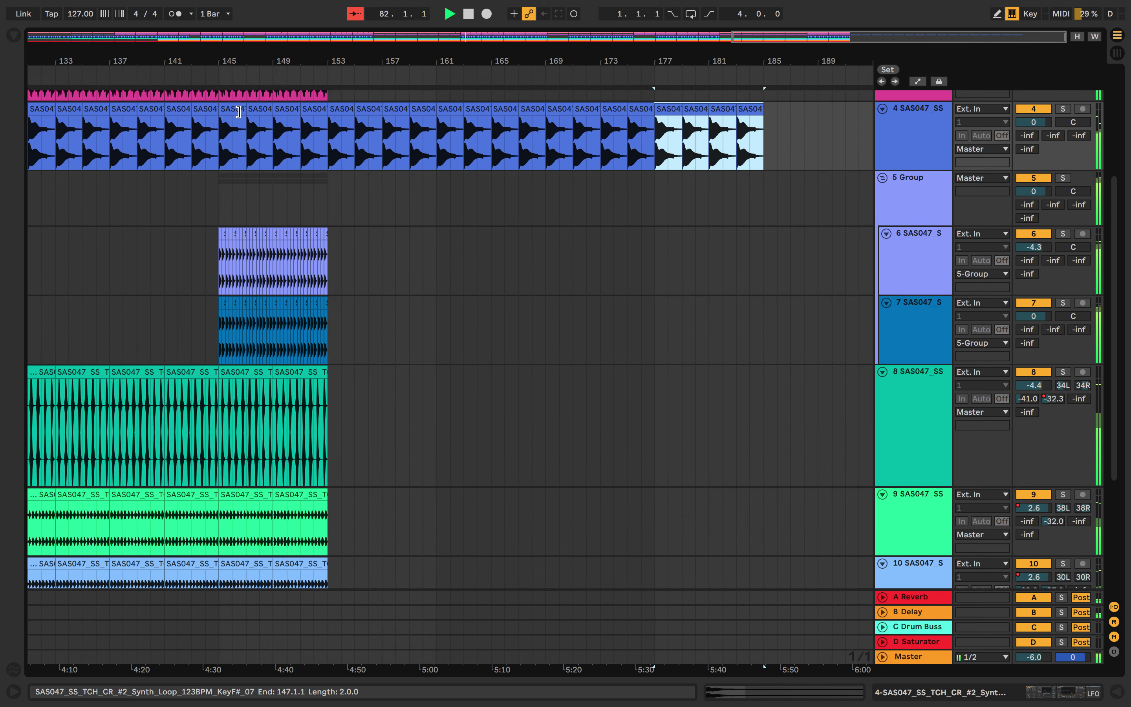
# Undo the last four duplications so track 4 ends at bar 153, and show the whole arrangement.
pyautogui.hotkey('ctrl', 'z')
pyautogui.hotkey('ctrl', 'z')
pyautogui.hotkey('ctrl', 'z')
pyautogui.hotkey('ctrl', 'z')
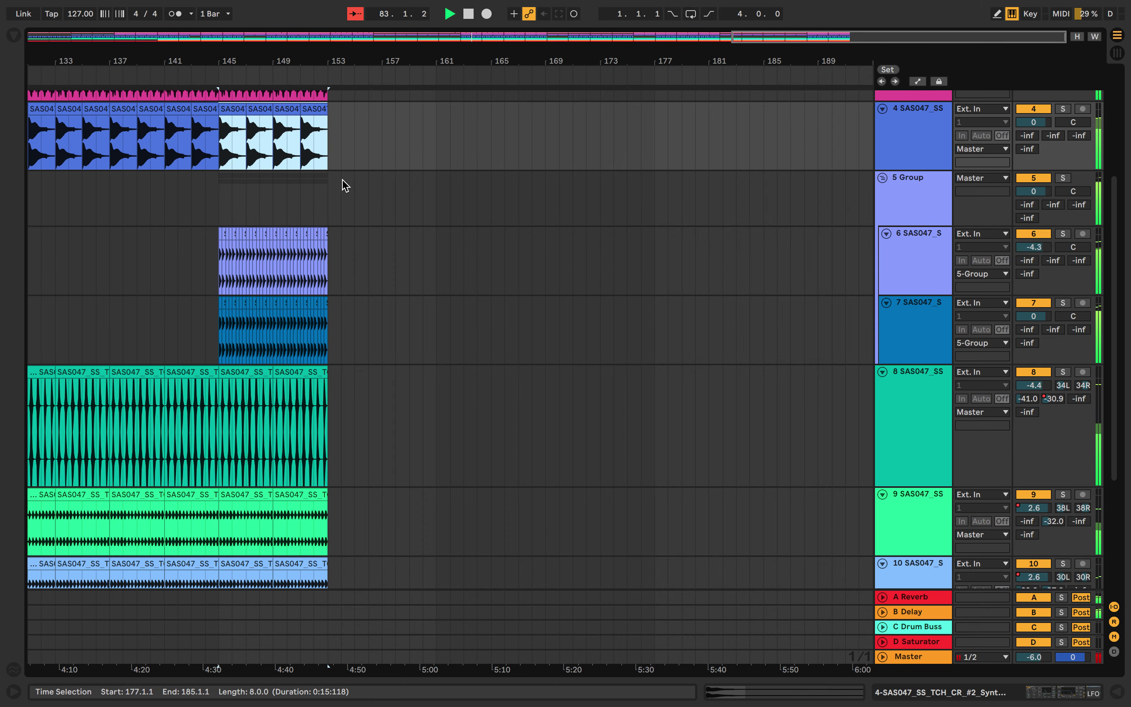
pyautogui.click(346, 185)
pyautogui.press('w')
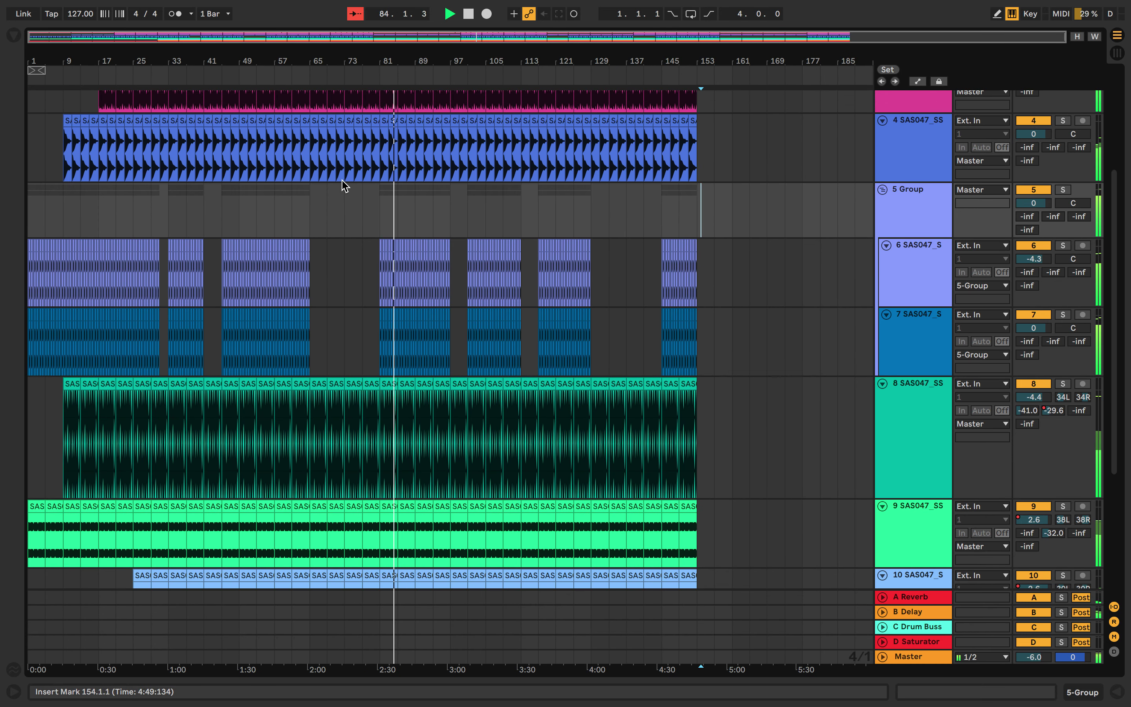
# Play the arrangement from bar 25 and solo track 2.
pyautogui.scroll(5, 344, 186)
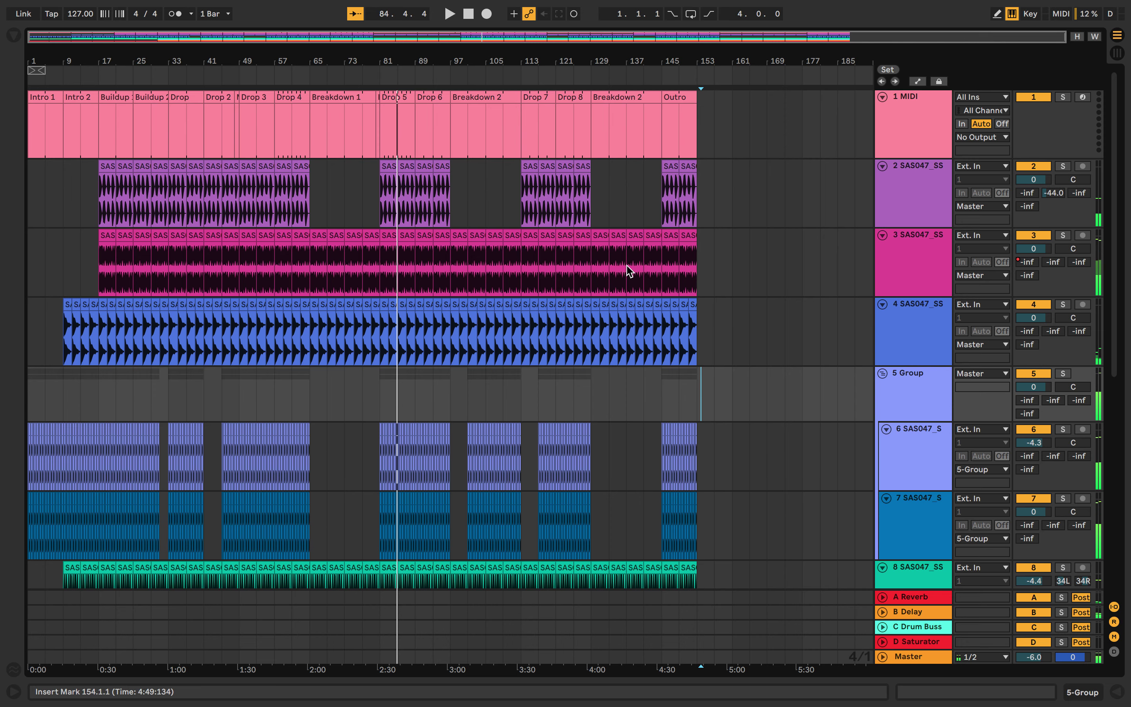
pyautogui.click(901, 204)
pyautogui.click(131, 73)
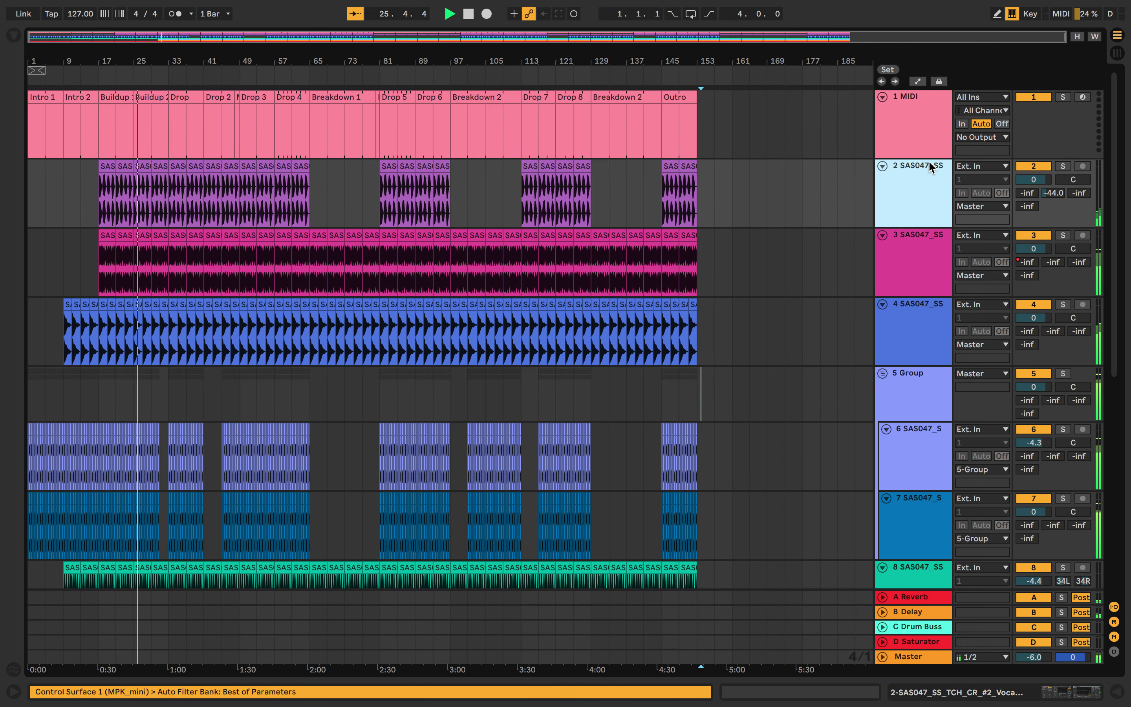
pyautogui.click(1063, 167)
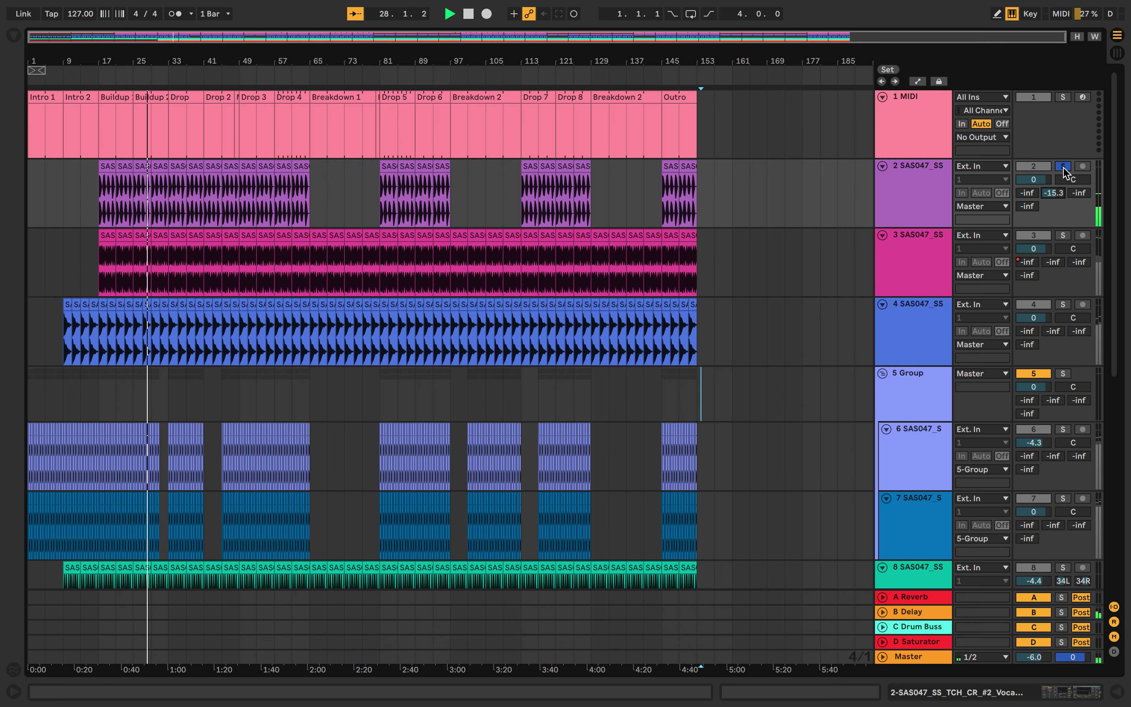
# Add a Chorus after the Auto Filter on track 2, with Delay 2 set to Fix and dry/wet at 18%.
pyautogui.doubleClick(942, 169)
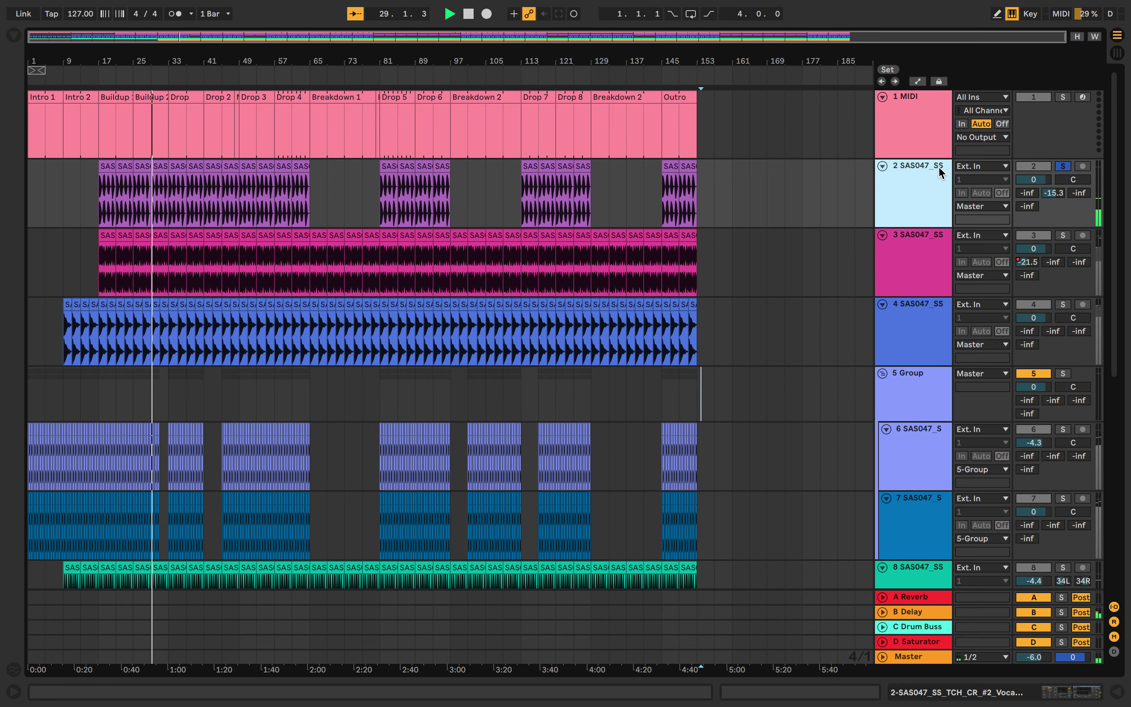
pyautogui.press('super+f')
pyautogui.write('ch')
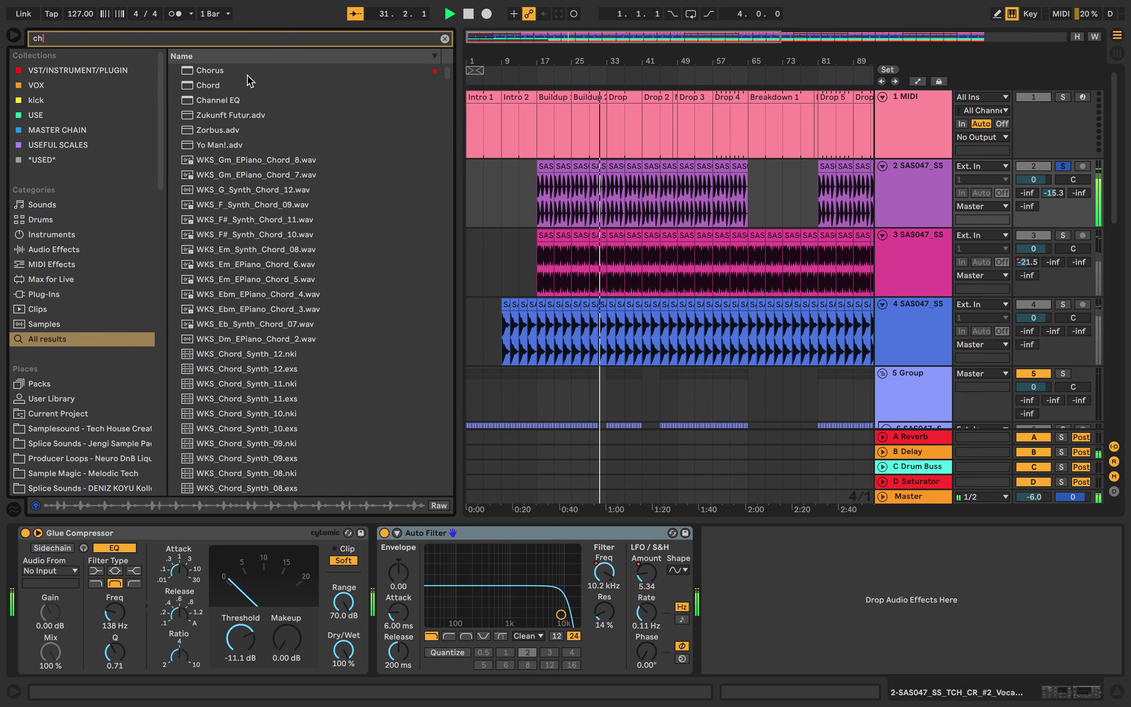
pyautogui.write('or')
pyautogui.moveTo(218, 71); pyautogui.dragTo(637, 200)
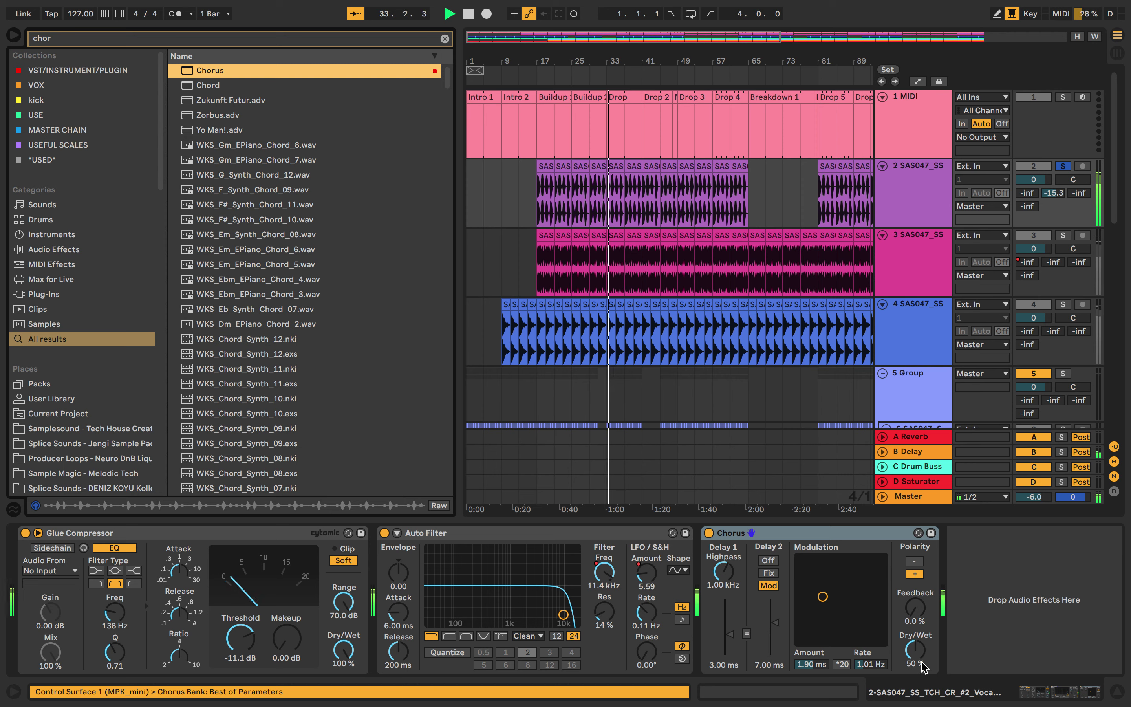
pyautogui.click(769, 572)
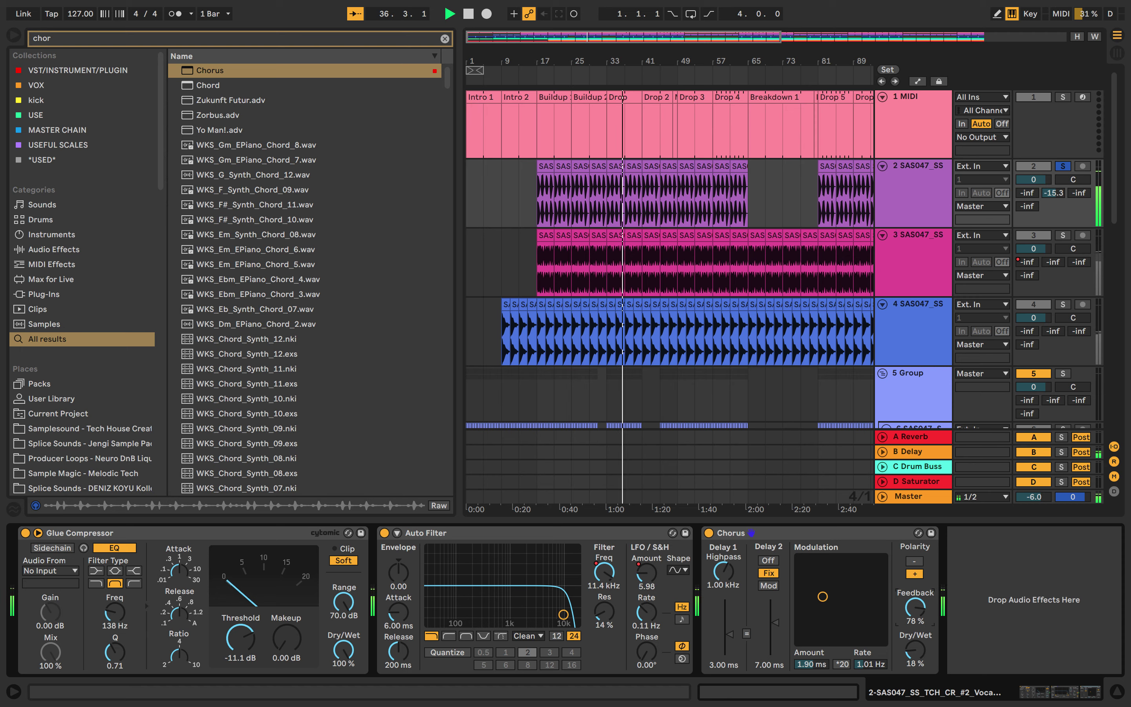
# Automate the Chorus feedback on track 2 as a rising and falling zigzag across the clips from bar 17 to bar 65.
pyautogui.rightClick(918, 612)
pyautogui.click(963, 617)
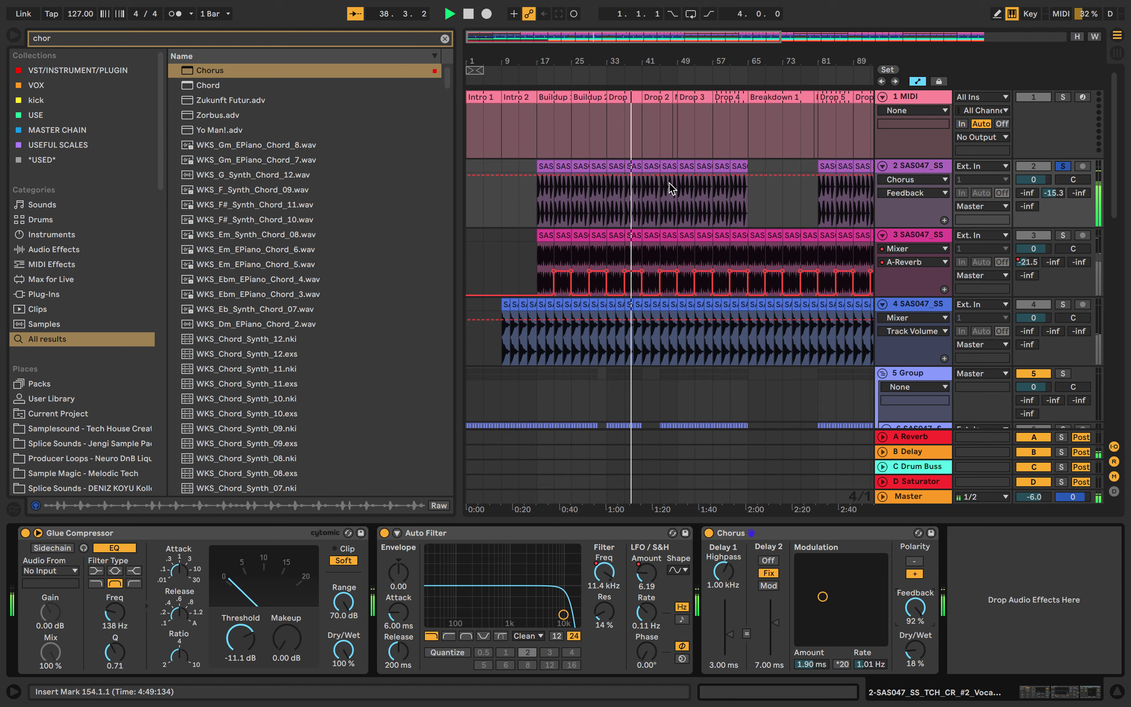
pyautogui.moveTo(556, 180); pyautogui.dragTo(579, 179)
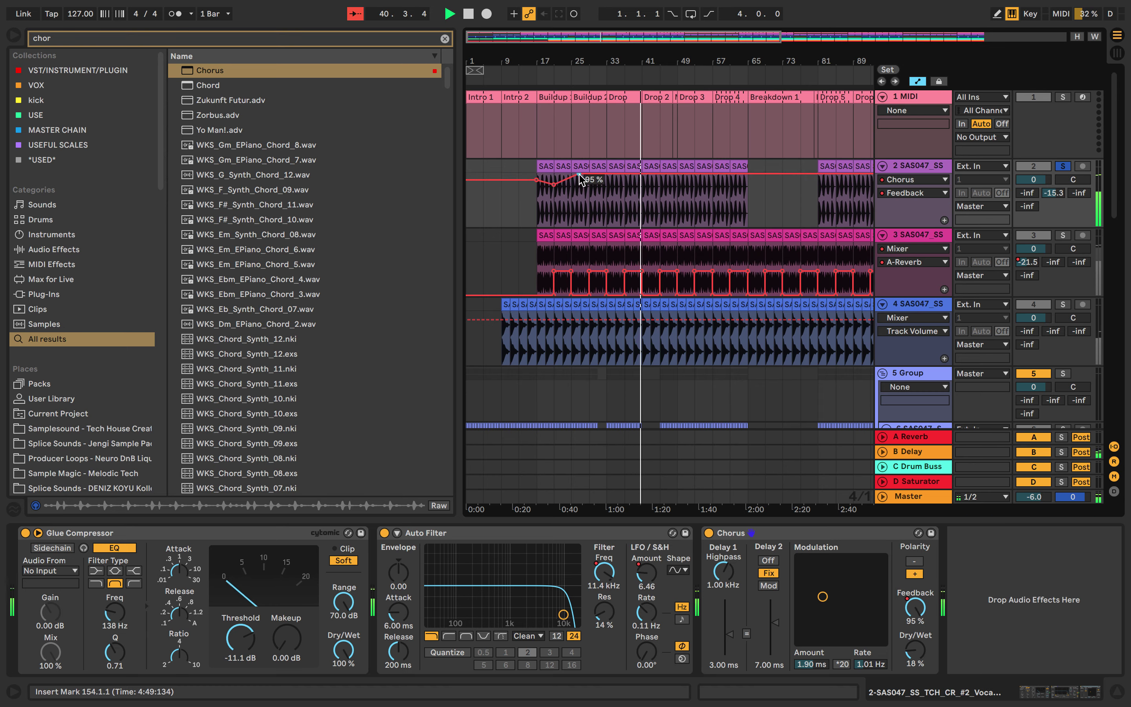
pyautogui.moveTo(659, 177)
pyautogui.mouseDown()
pyautogui.moveTo(660, 199)
pyautogui.moveTo(676, 174)
pyautogui.mouseUp()
pyautogui.click(706, 169)
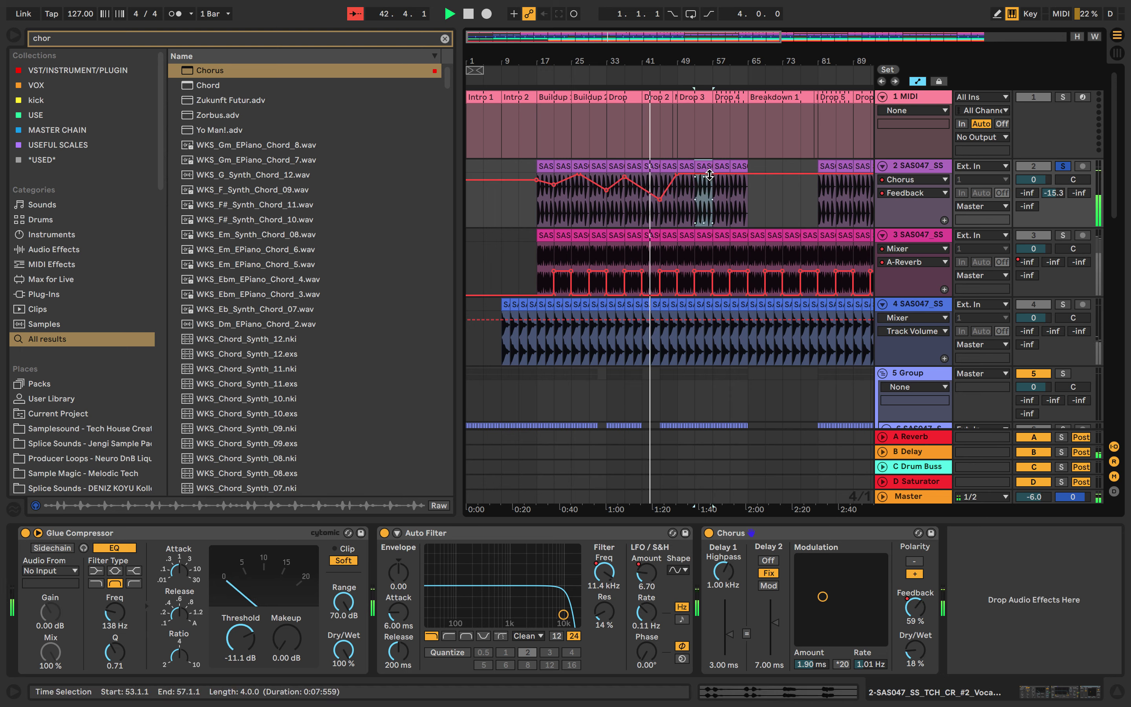
pyautogui.click(694, 180)
# Copy the 48 bars of track 2 feedback automation from bar 17, paste them at bar 81, and duplicate them to bar 129.
pyautogui.moveTo(694, 174); pyautogui.dragTo(541, 202)
pyautogui.press('super+c')
pyautogui.click(818, 211)
pyautogui.press('super+v')
pyautogui.hscroll(1, 816, 211)
pyautogui.press('-')
pyautogui.press('-')
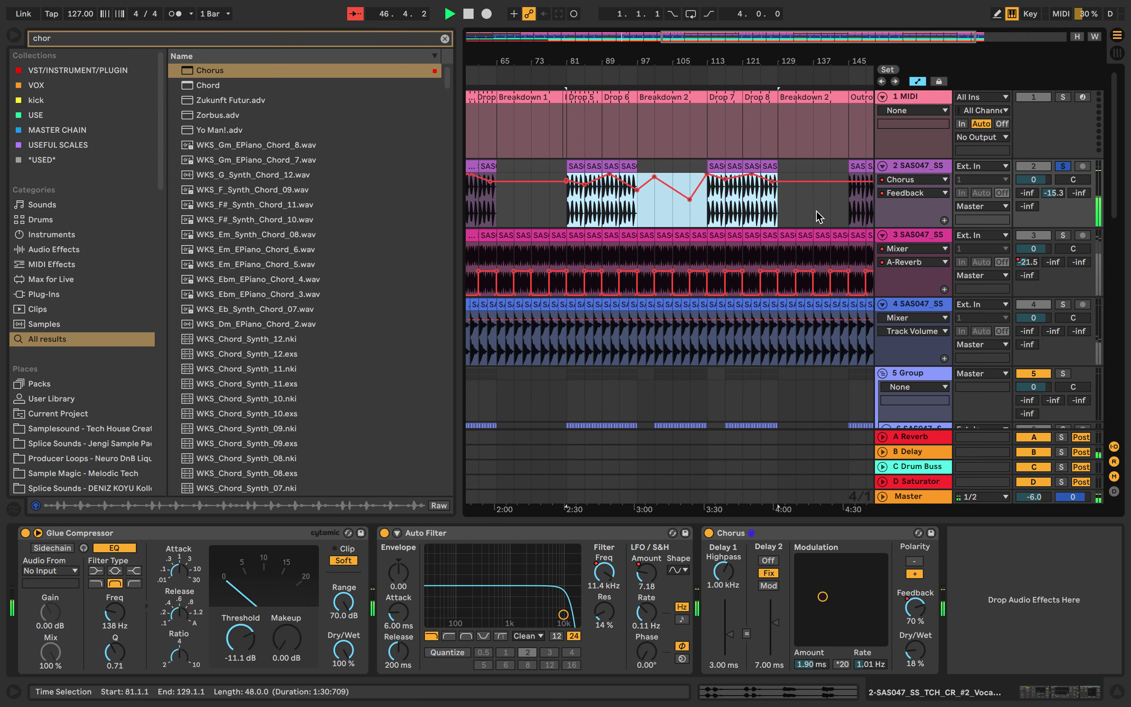
pyautogui.press('super+d')
# Unsolo track 2, place the insert mark at bar 73 and save the set.
pyautogui.click(1063, 167)
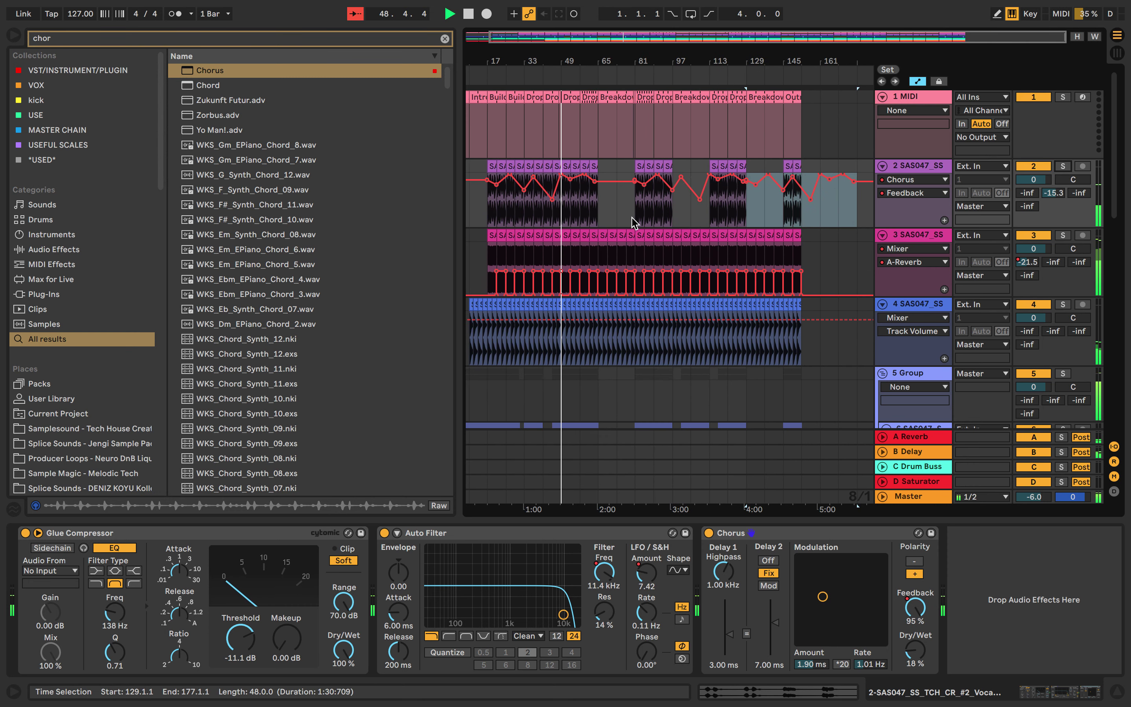
pyautogui.click(617, 215)
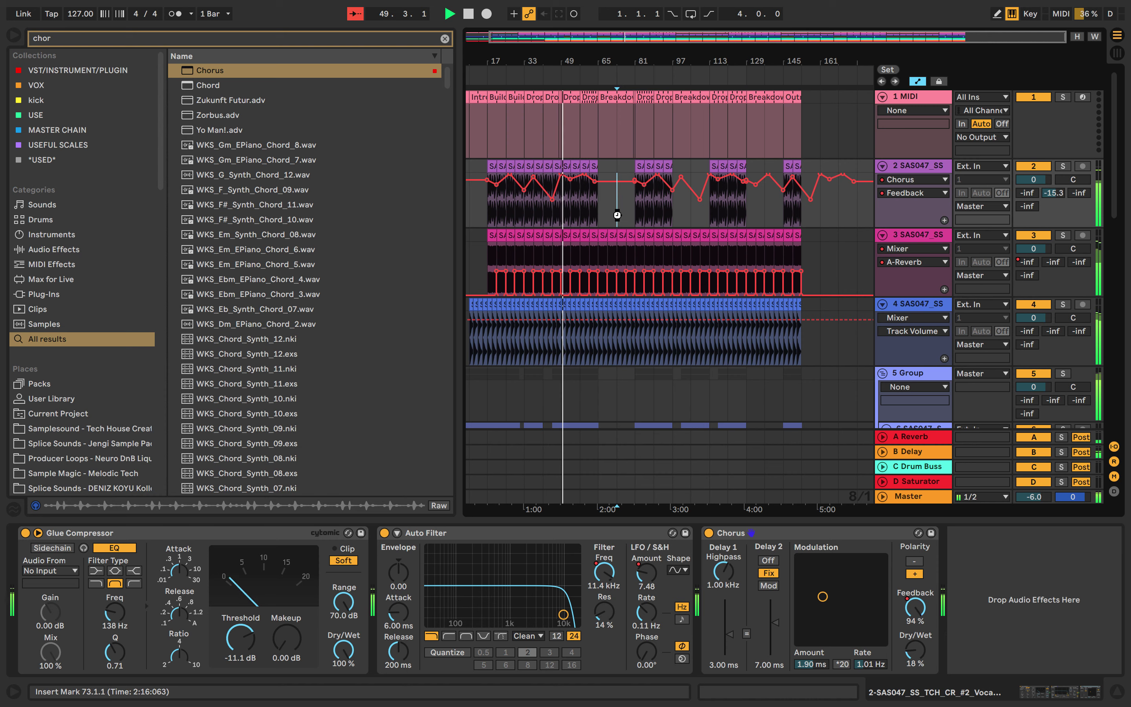
pyautogui.press('super+s')
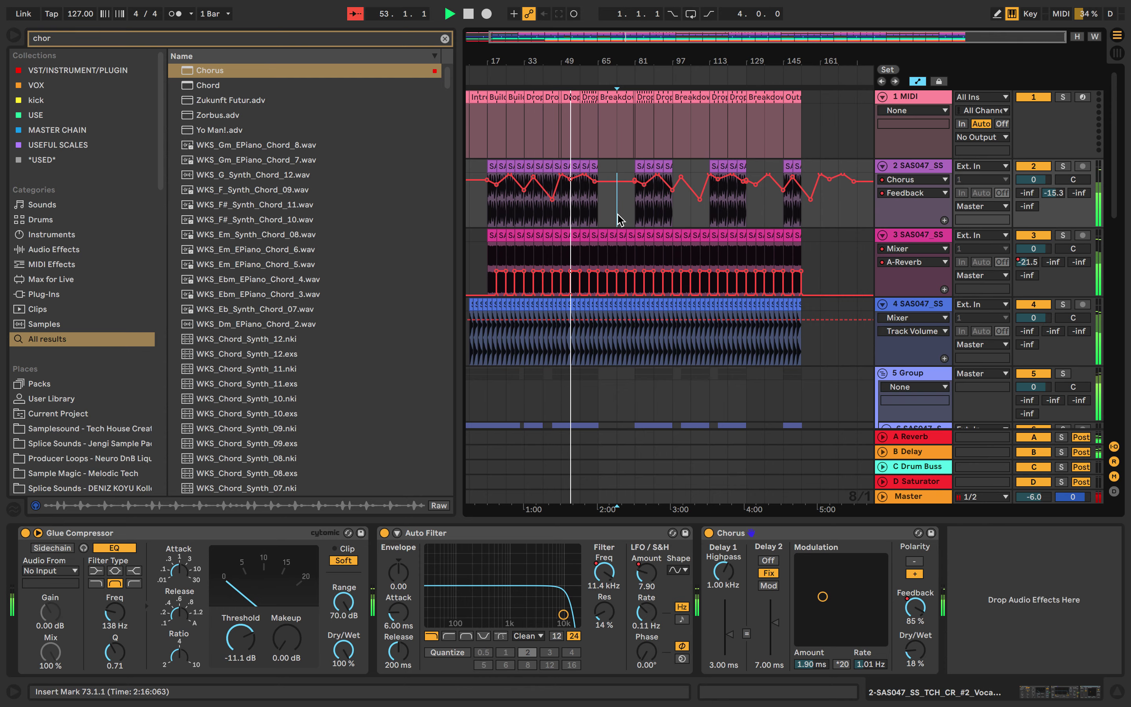
# Add an EQ Eight to track 4 and boost its second band by about 4.8 dB at about 516 Hz.
pyautogui.scroll(-10, 617, 216)
pyautogui.scroll(10, 607, 217)
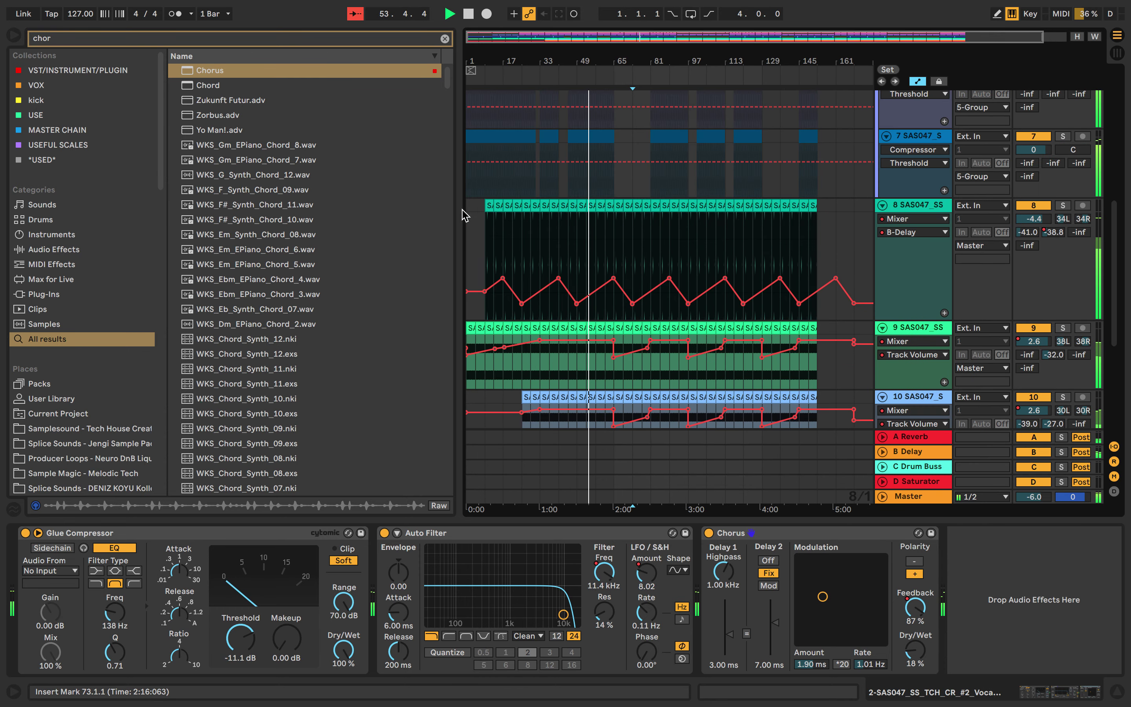
pyautogui.press('super+alt+b')
pyautogui.scroll(8, 458, 228)
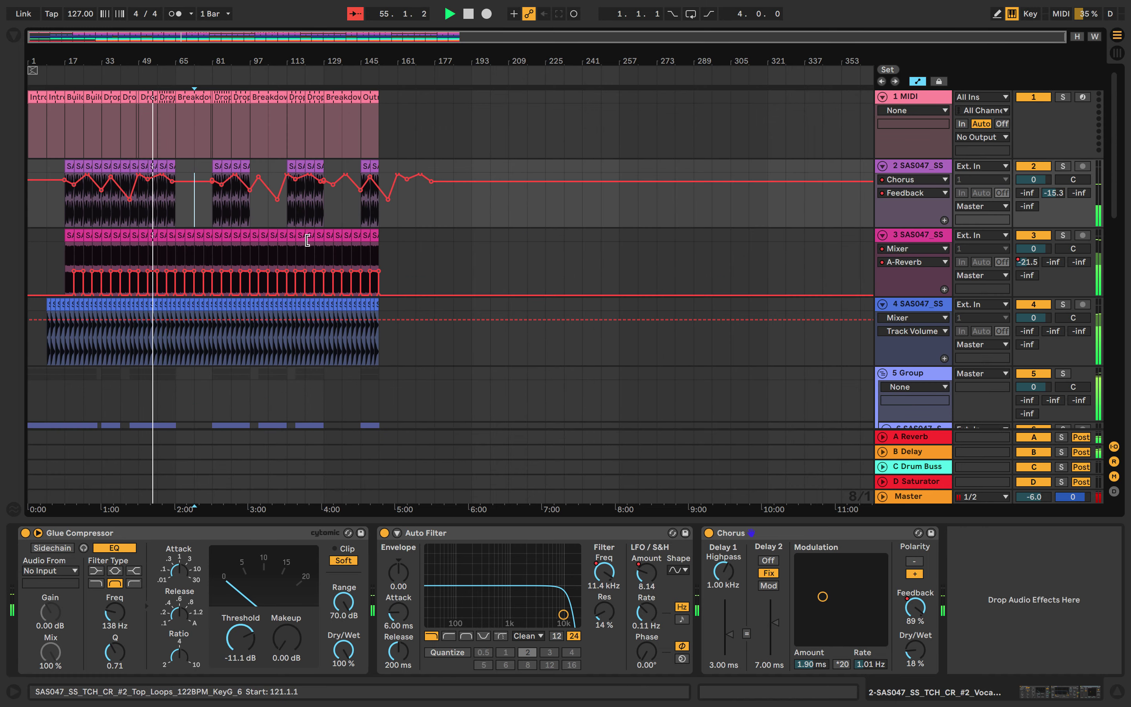
pyautogui.scroll(5, 305, 240)
pyautogui.hscroll(-10, 305, 240)
pyautogui.scroll(-3, 305, 240)
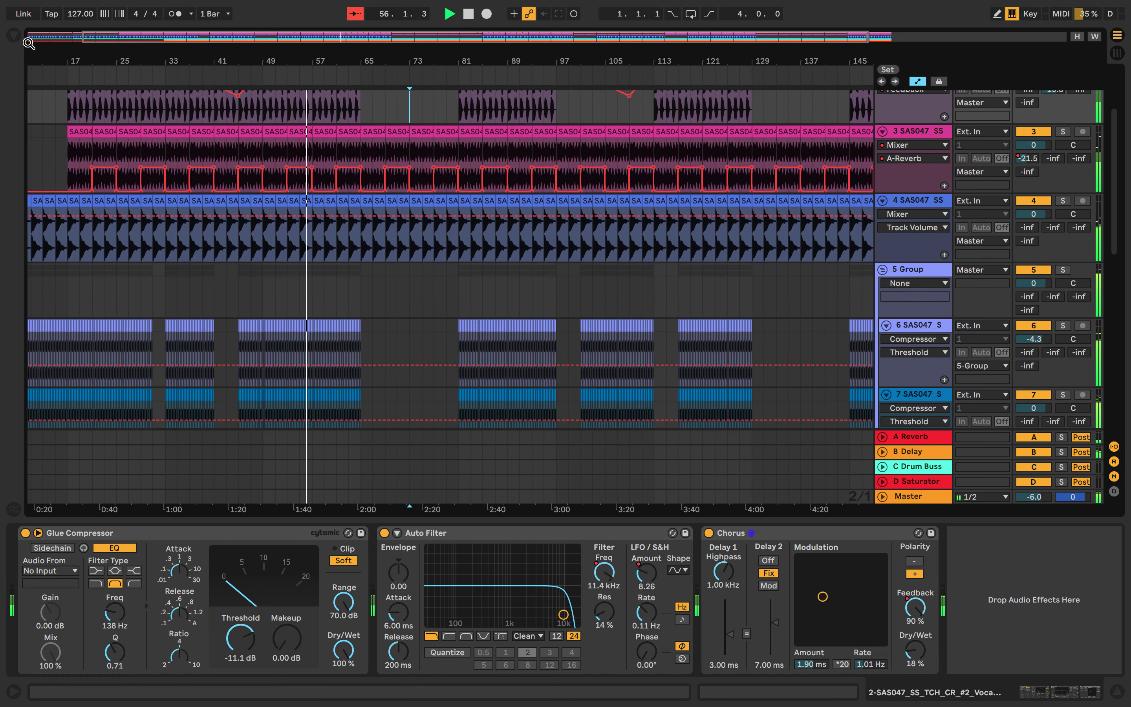
pyautogui.press('super+f')
pyautogui.write('eq')
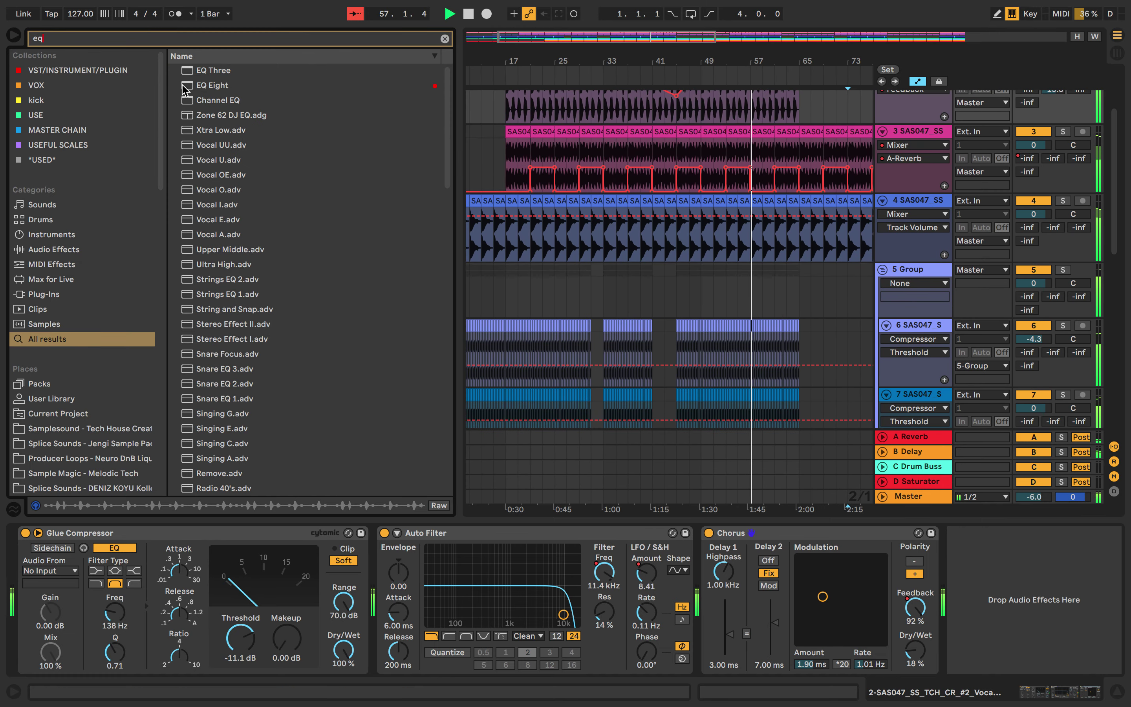
pyautogui.press('Down')
pyautogui.press('Return')
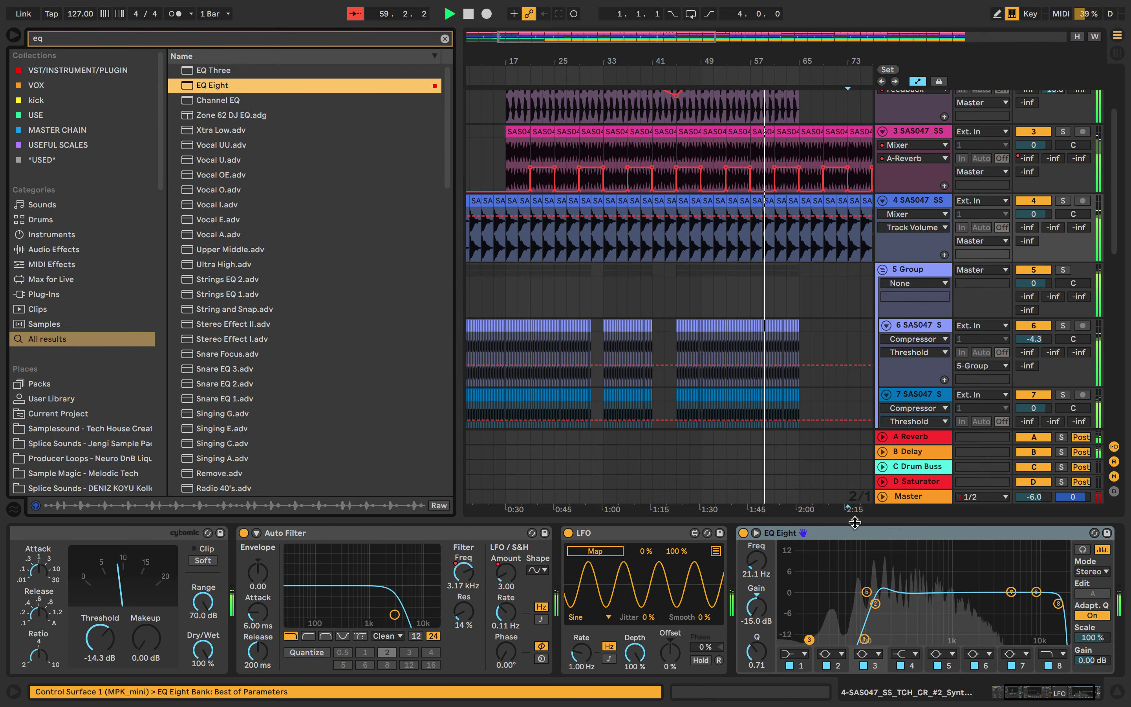
pyautogui.moveTo(875, 603); pyautogui.dragTo(928, 578)
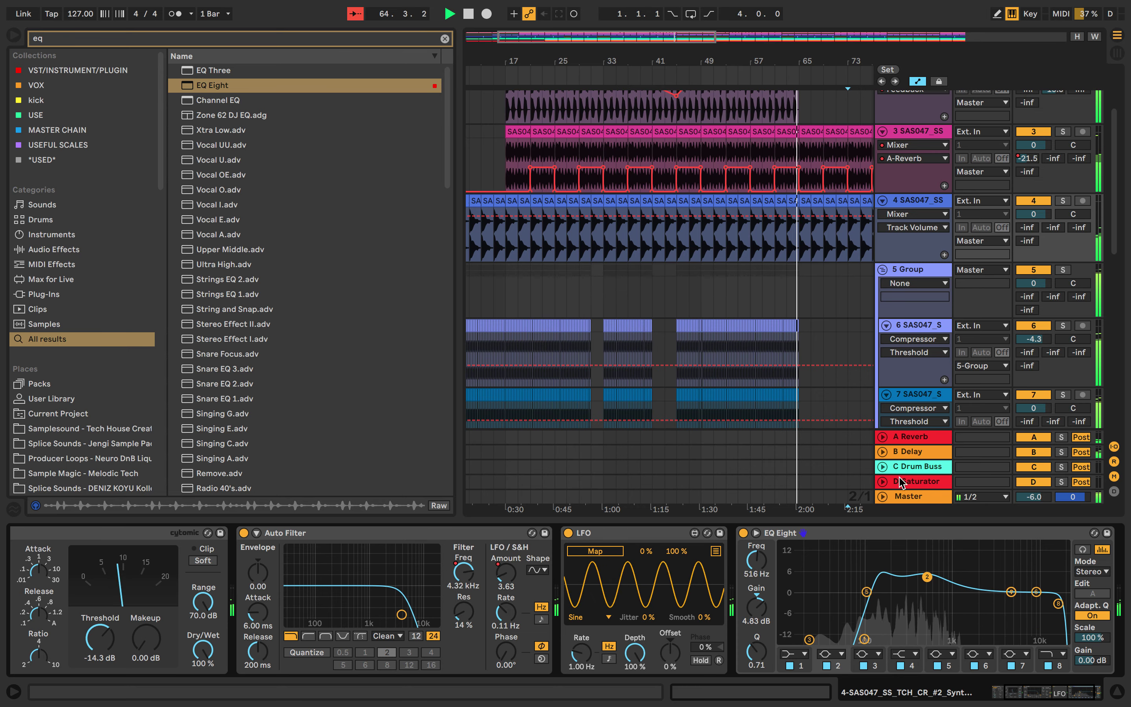
# Close the device view, hide the automation lanes, and let the arrangement play with the insert mark on track 2 at bar 73.
pyautogui.press('super+alt+l')
pyautogui.scroll(-8, 806, 461)
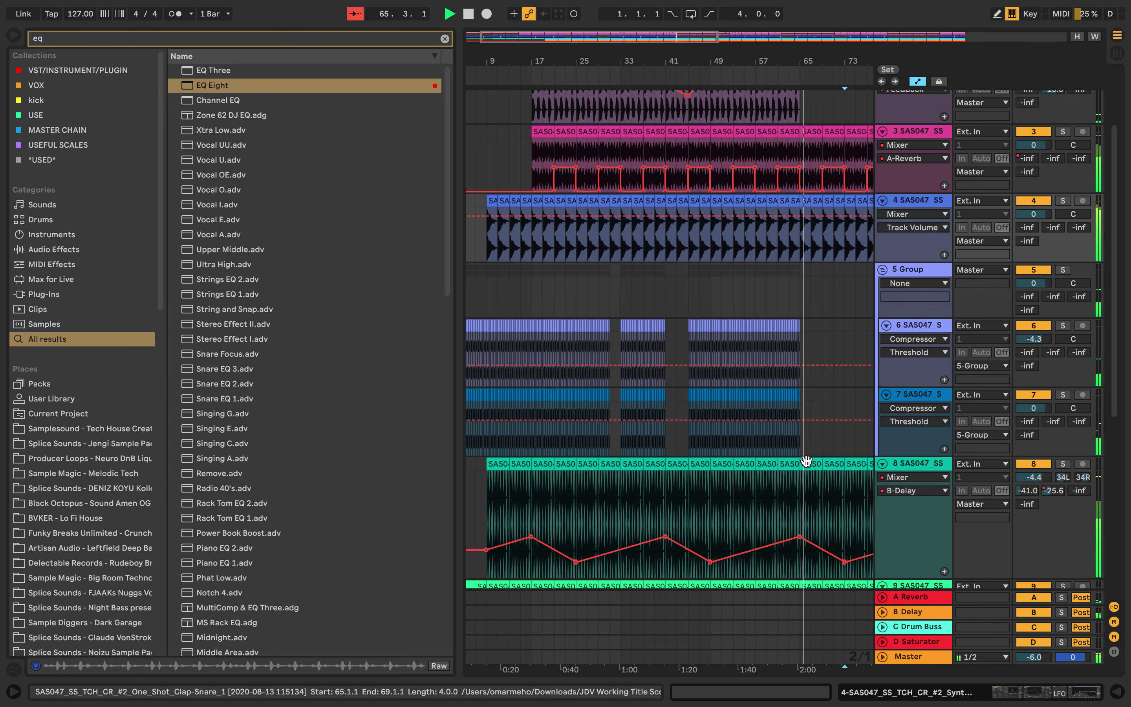
pyautogui.scroll(4, 800, 341)
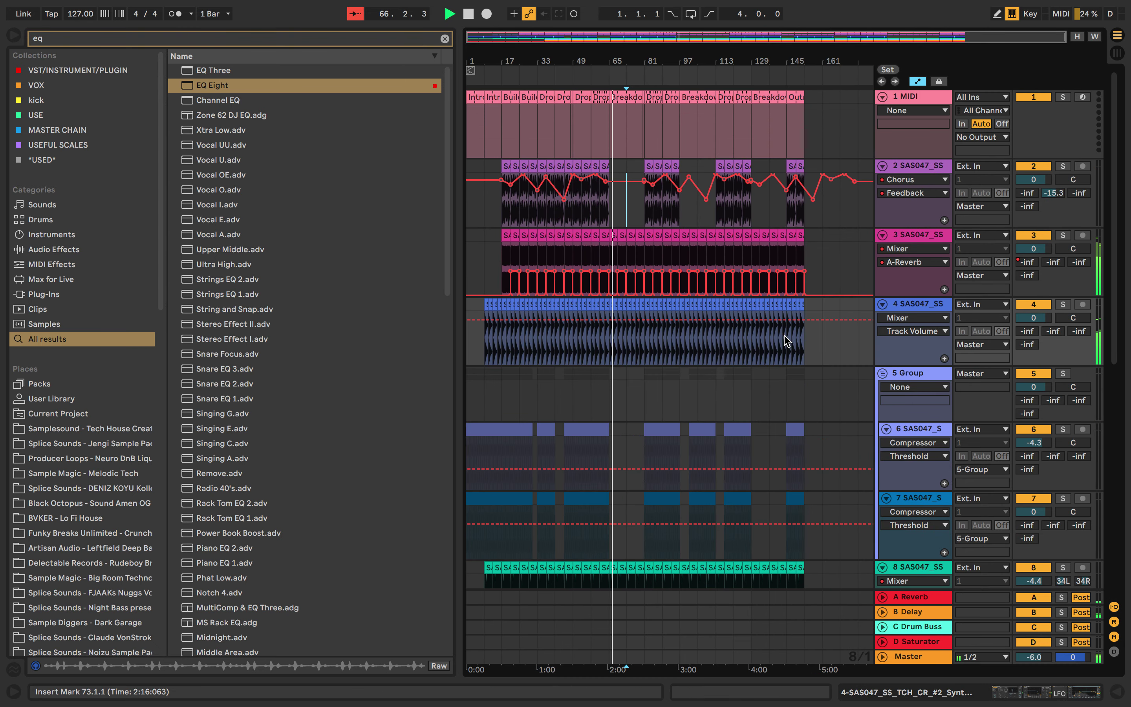
pyautogui.click(629, 392)
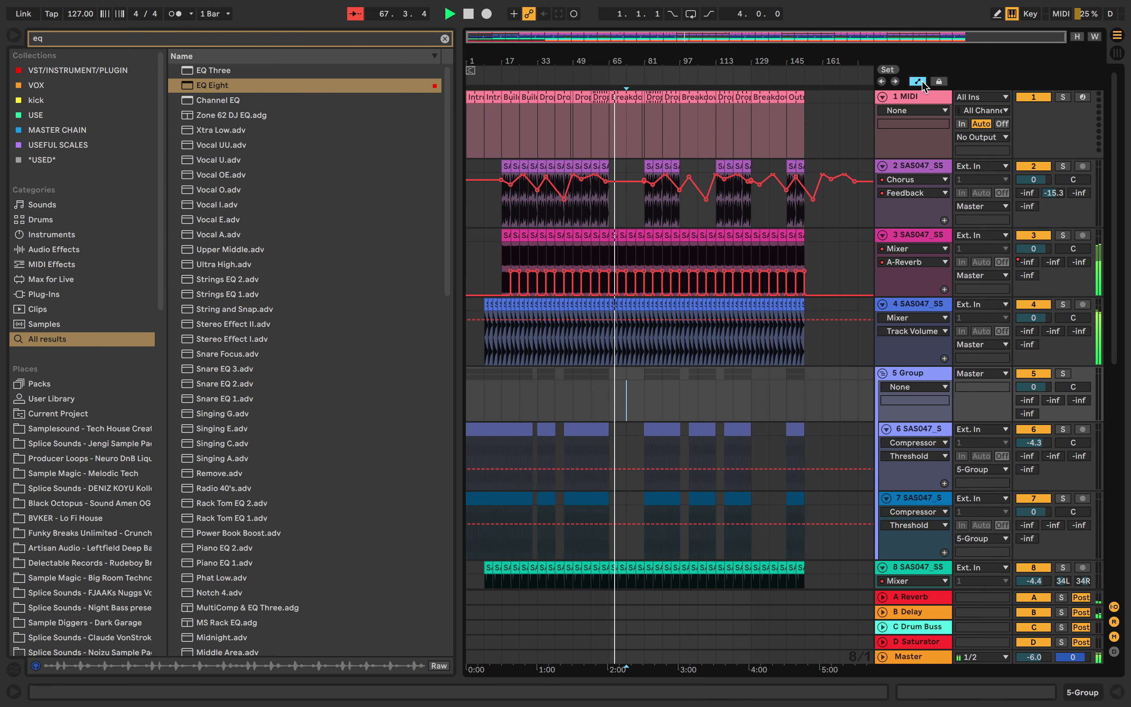
pyautogui.click(920, 83)
pyautogui.click(636, 202)
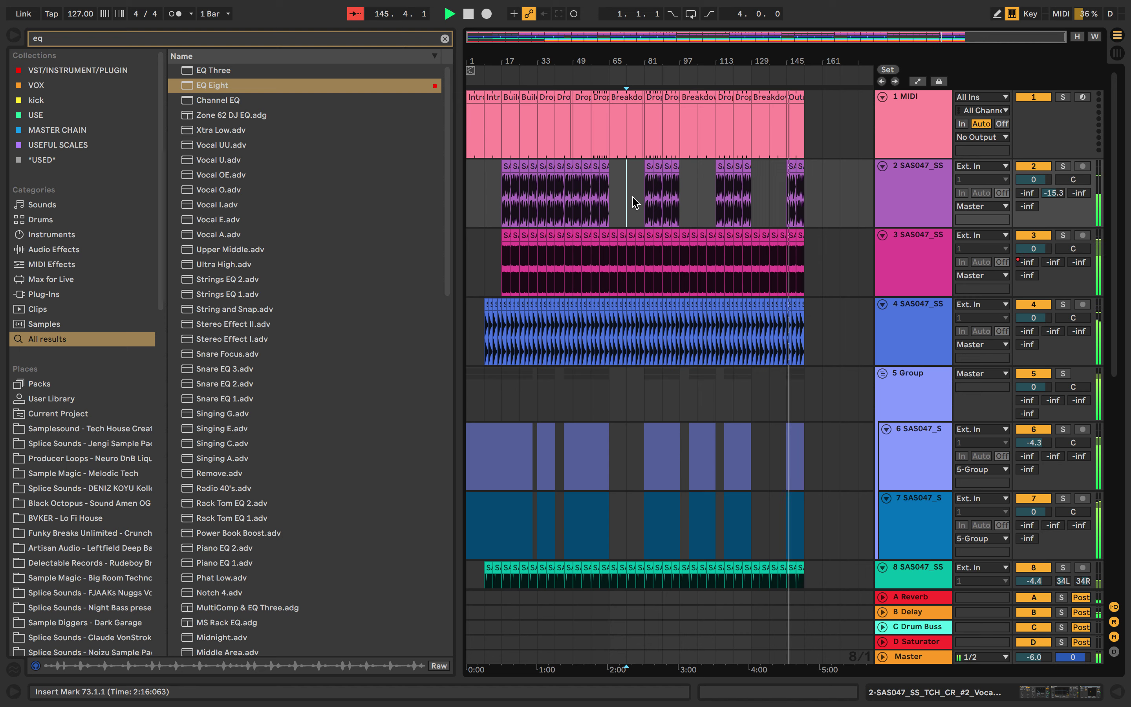
# Duplicate the outro clips of bars 145 to 153 on tracks 6 and 7 so both tracks run to bar 161.
pyautogui.scroll(-10, 777, 371)
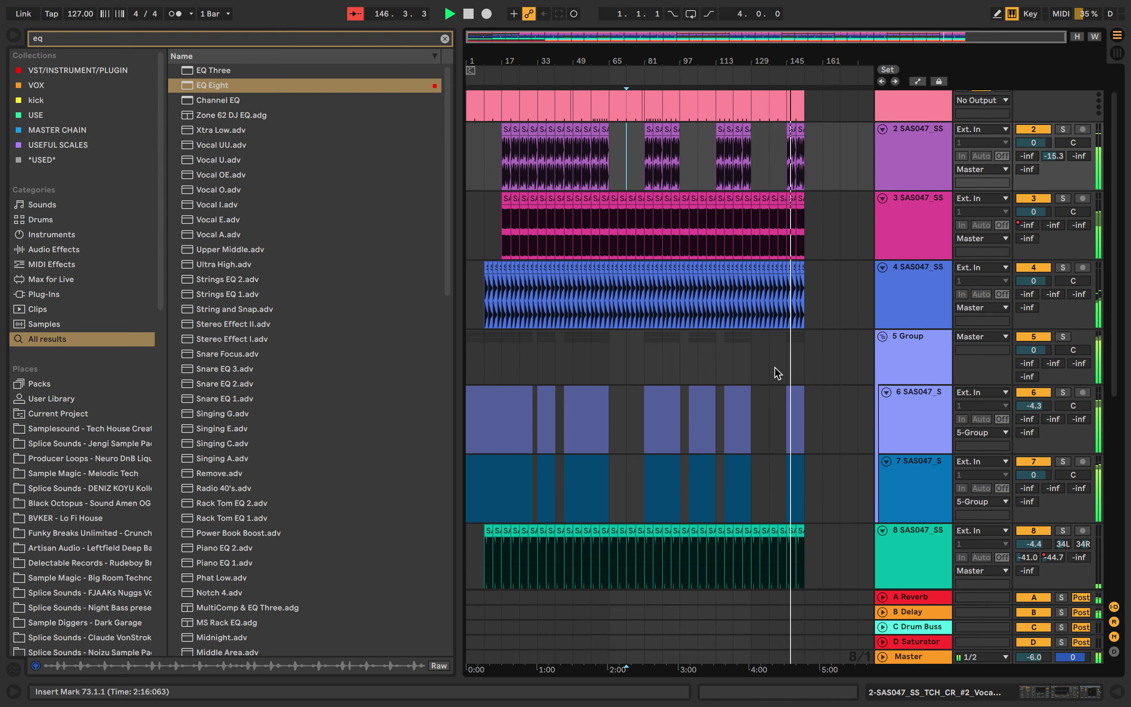
pyautogui.scroll(3, 781, 392)
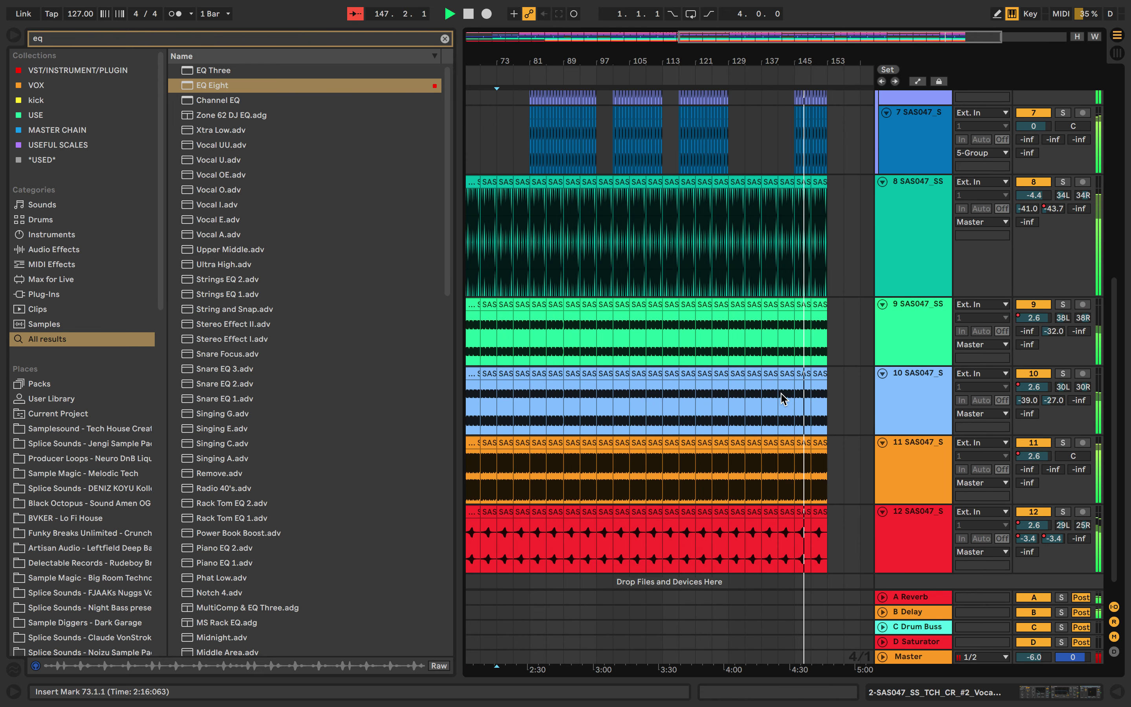
pyautogui.click(843, 352)
pyautogui.hscroll(1, 843, 351)
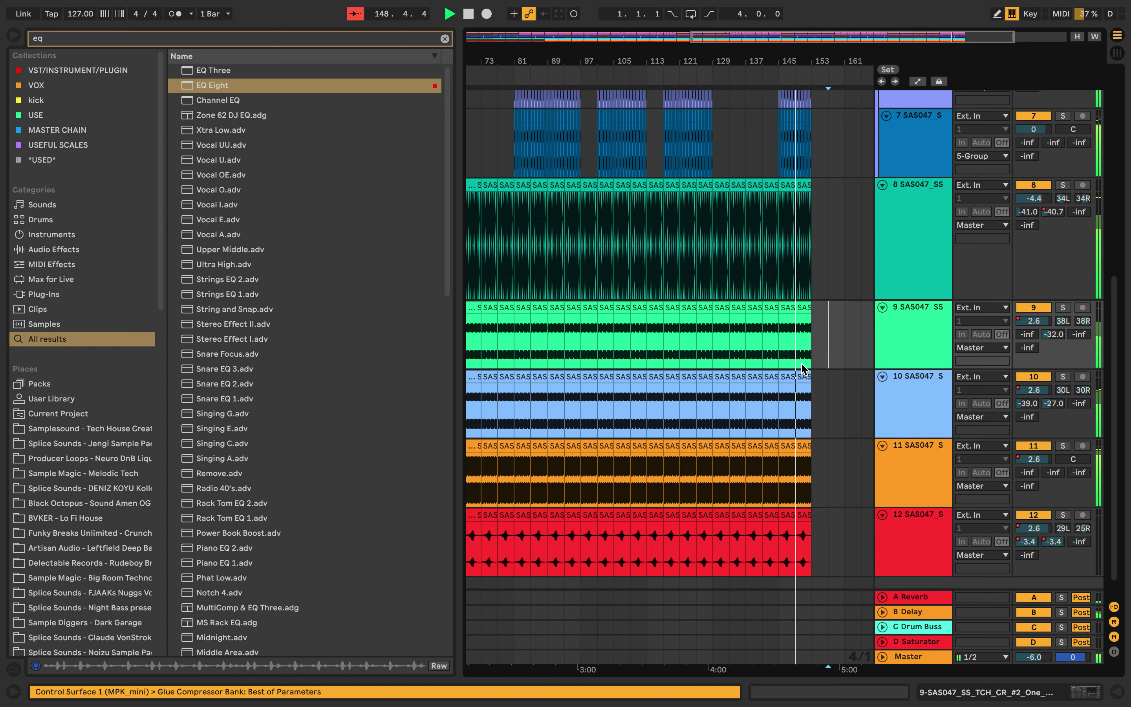
pyautogui.scroll(8, 800, 369)
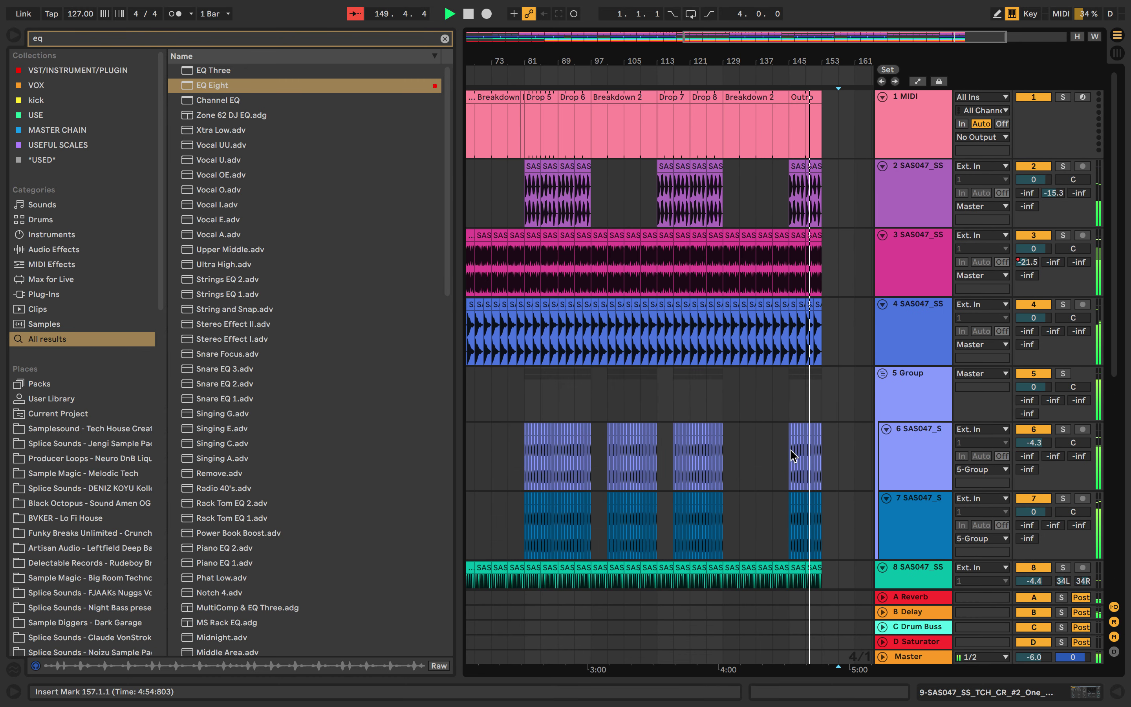
pyautogui.click(801, 443)
pyautogui.hotkey('ctrl', 'd')
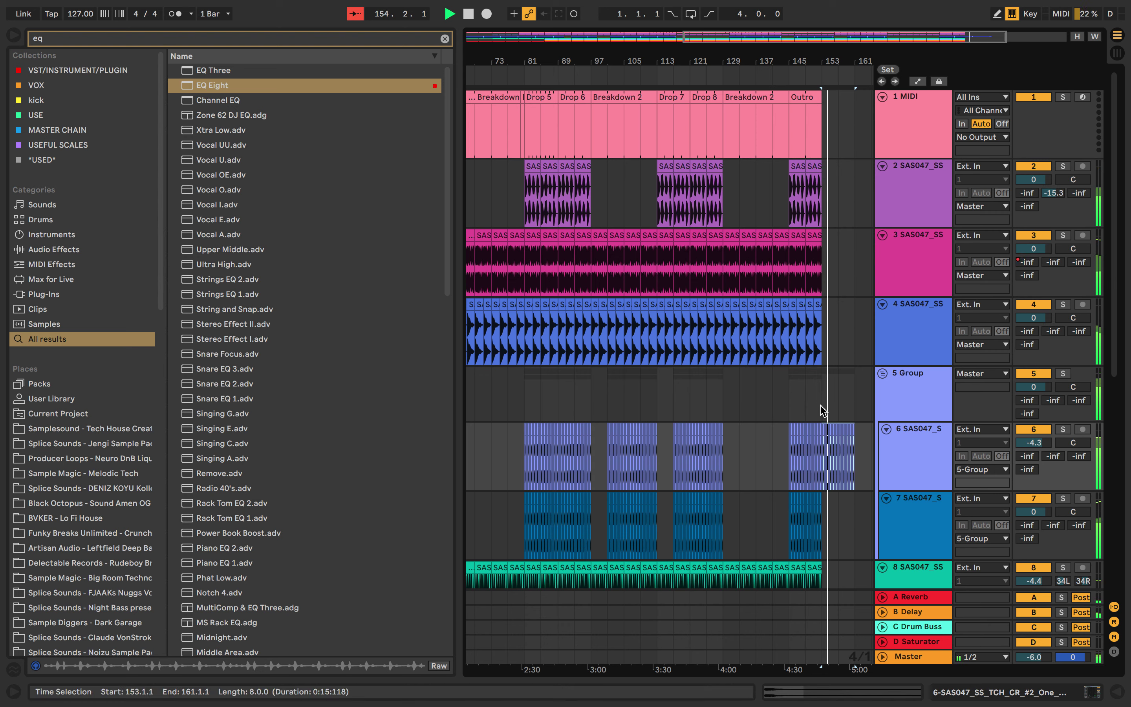
pyautogui.click(789, 523)
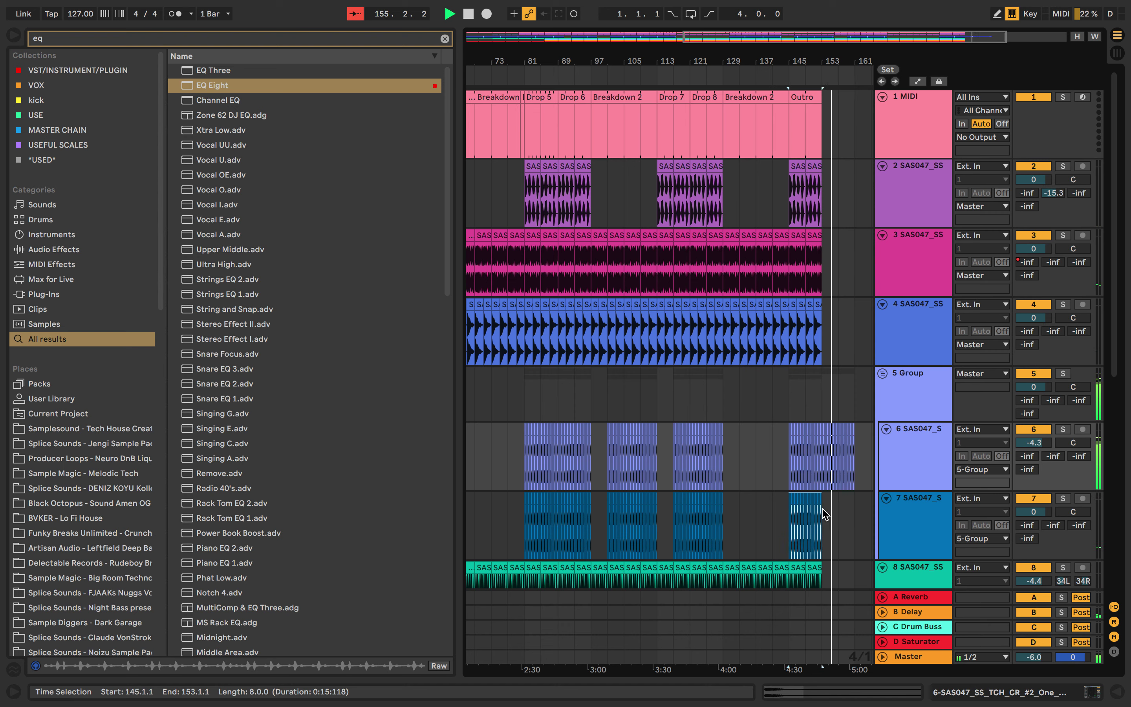
pyautogui.hotkey('ctrl', 'd')
# Automate the 5 Group track volume as a curved fade-out from bar 153 to bar 161, and stop playback.
pyautogui.rightClick(1033, 388)
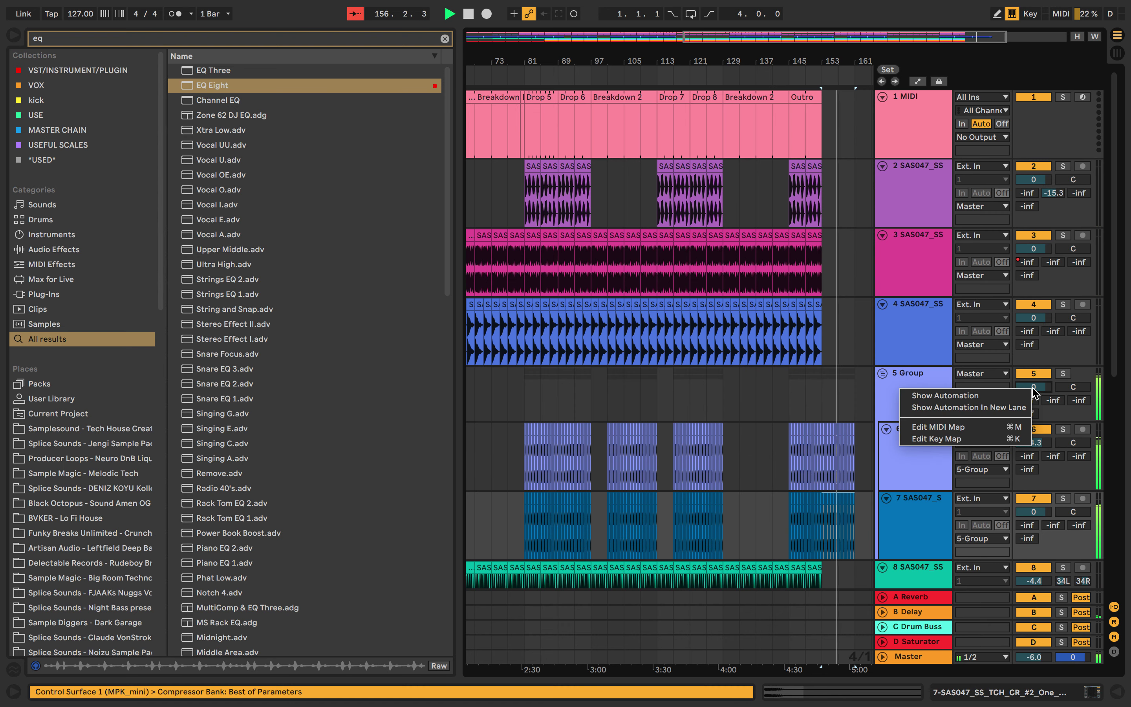
pyautogui.click(932, 392)
pyautogui.click(821, 387)
pyautogui.moveTo(855, 387)
pyautogui.mouseDown()
pyautogui.moveTo(854, 420)
pyautogui.moveTo(848, 398)
pyautogui.mouseUp()
pyautogui.press('space')
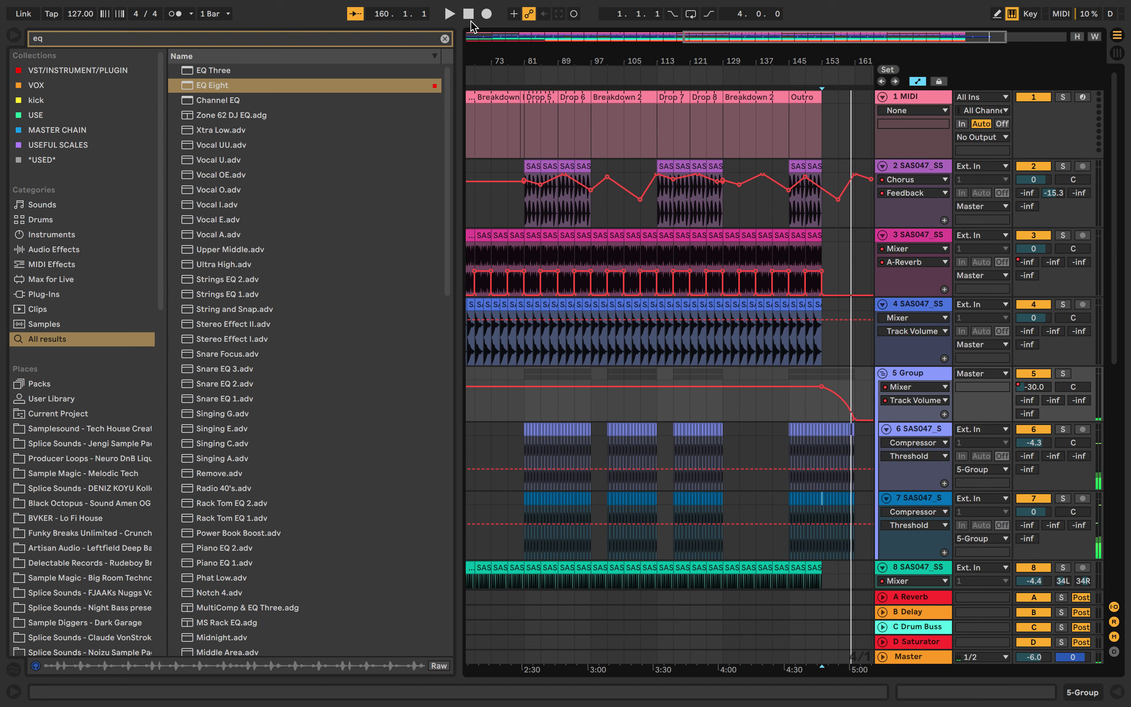